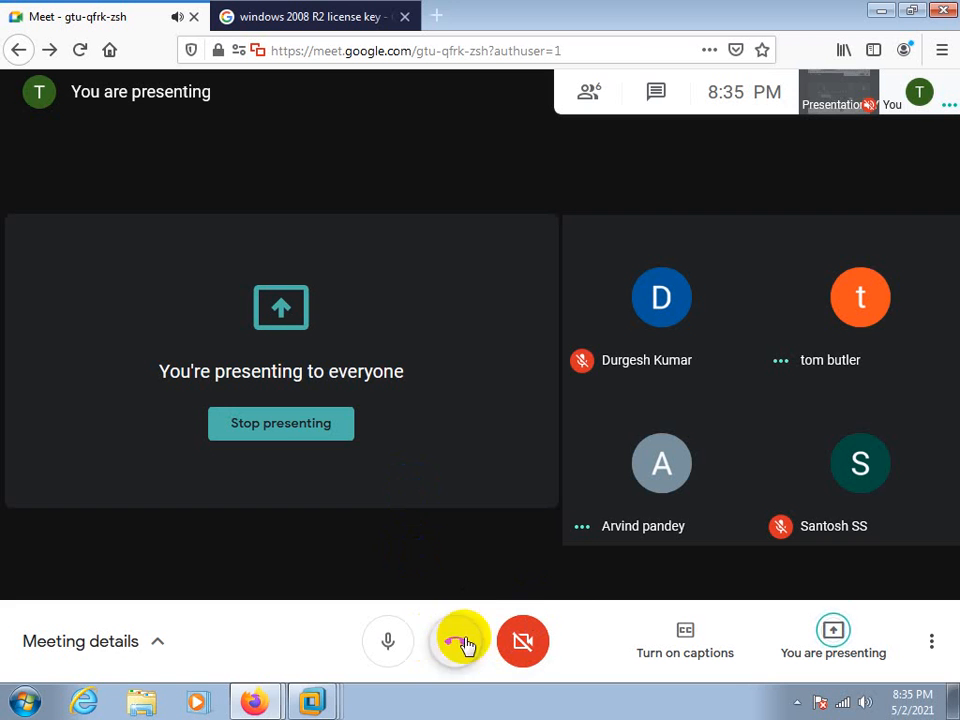
Switch from the browser meeting to VMware Workstation and open the computer name settings in the XD3 virtual machine's System Properties
{"action": "left_click", "coordinate": [883, 17]}
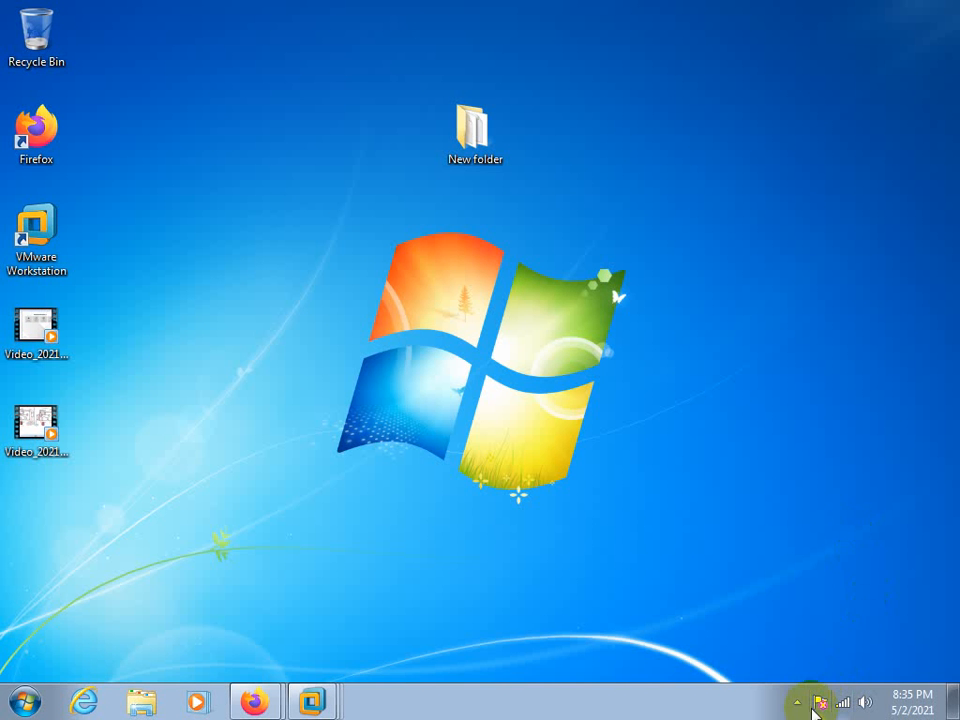
{"action": "left_click", "coordinate": [796, 702]}
{"action": "left_click", "coordinate": [797, 620]}
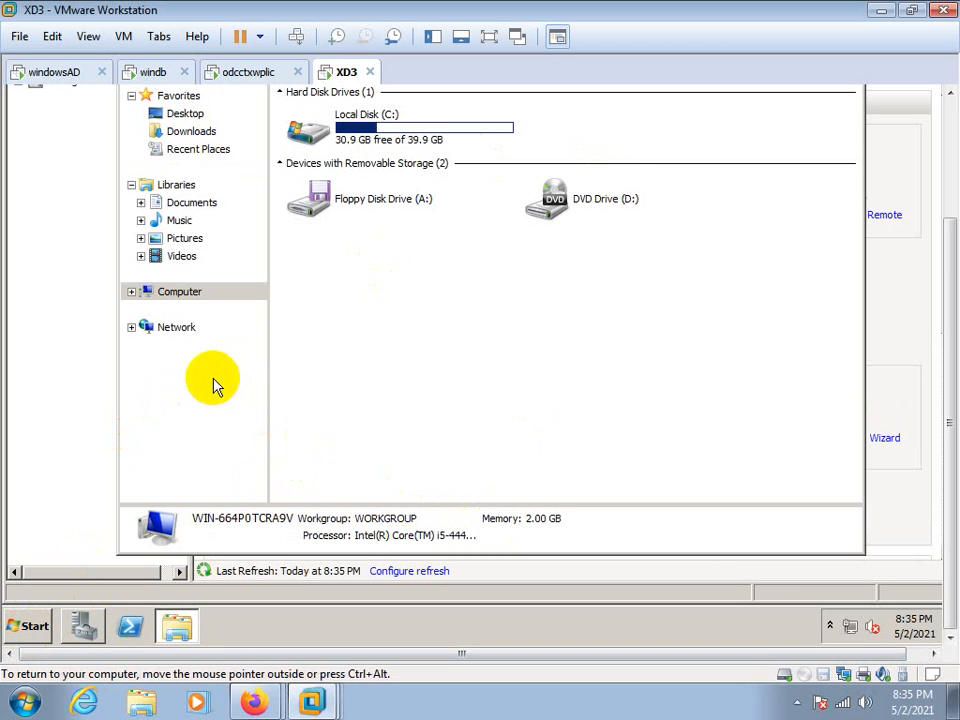
{"action": "left_click", "coordinate": [35, 627]}
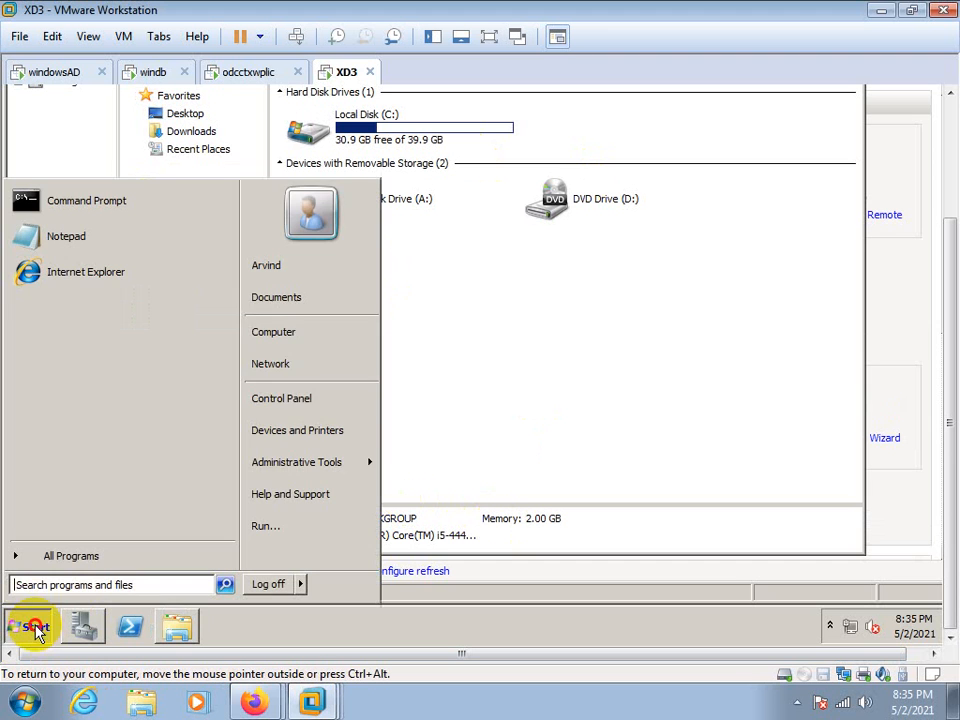
{"action": "right_click", "coordinate": [272, 334]}
{"action": "left_click", "coordinate": [288, 466]}
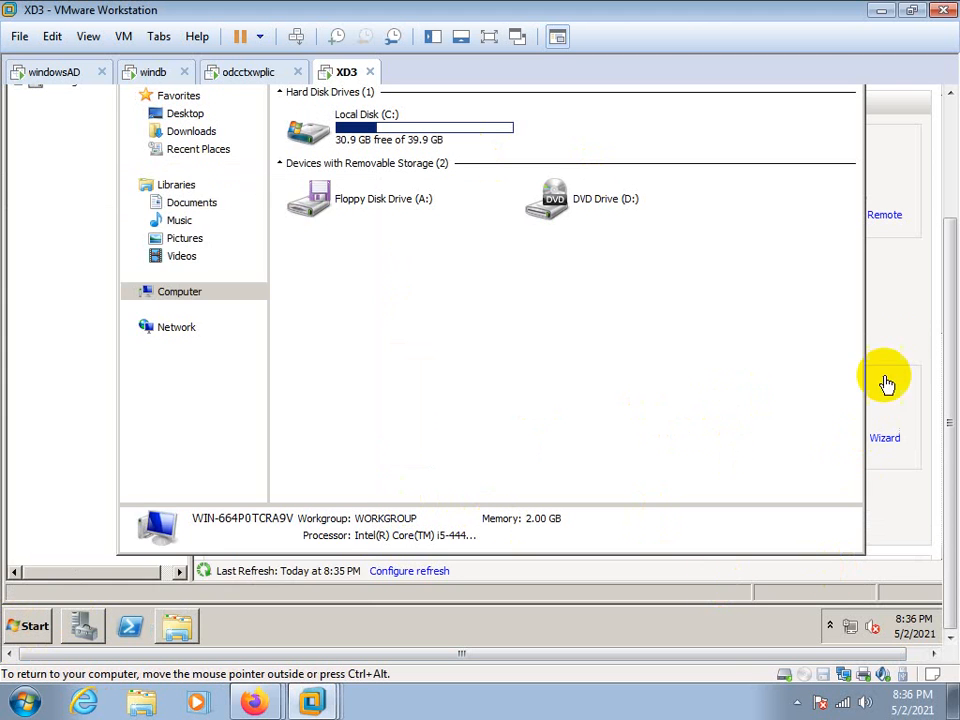
{"action": "left_click", "coordinate": [784, 419]}
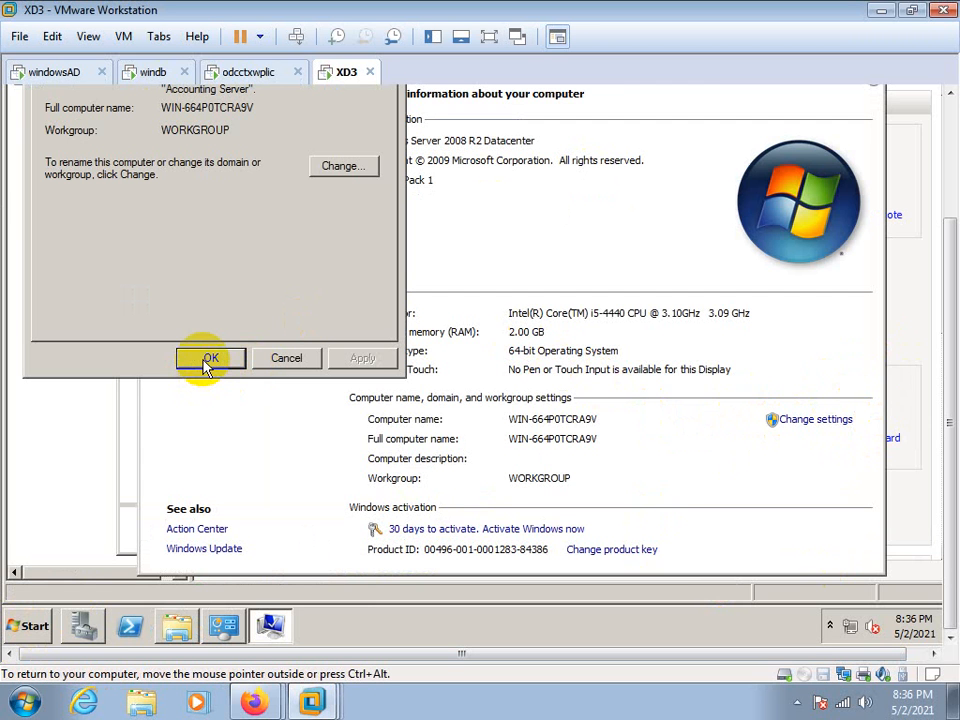
Rename the XD3 virtual machine's computer to xa3 and restart it to apply the change
{"action": "left_click", "coordinate": [340, 167]}
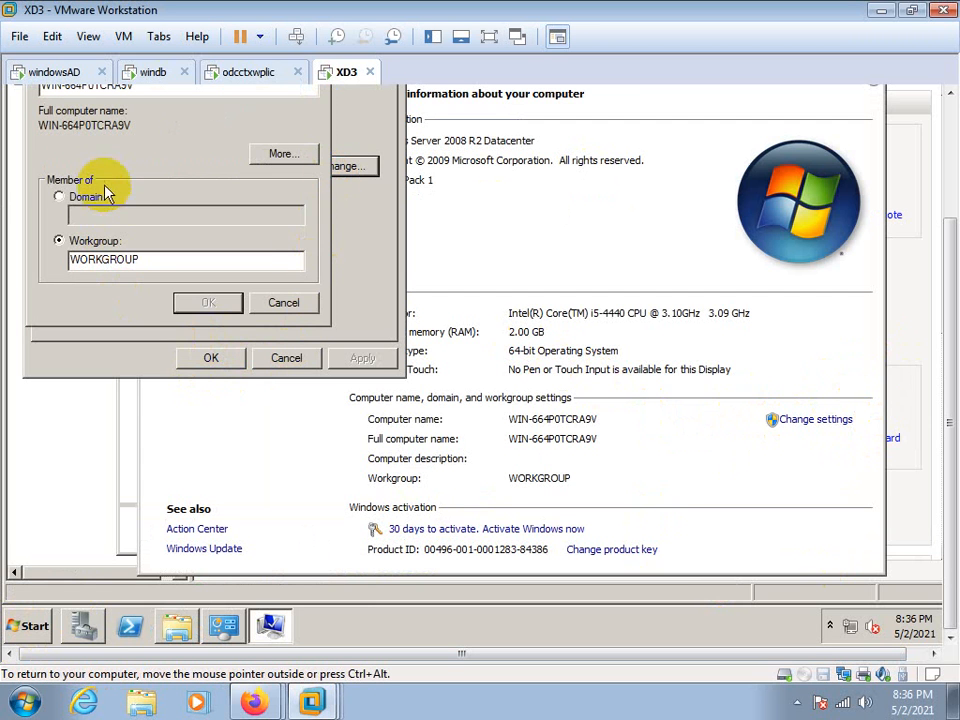
{"action": "left_click_drag", "start_coordinate": [951, 488], "coordinate": [946, 403]}
{"action": "double_click", "coordinate": [147, 198]}
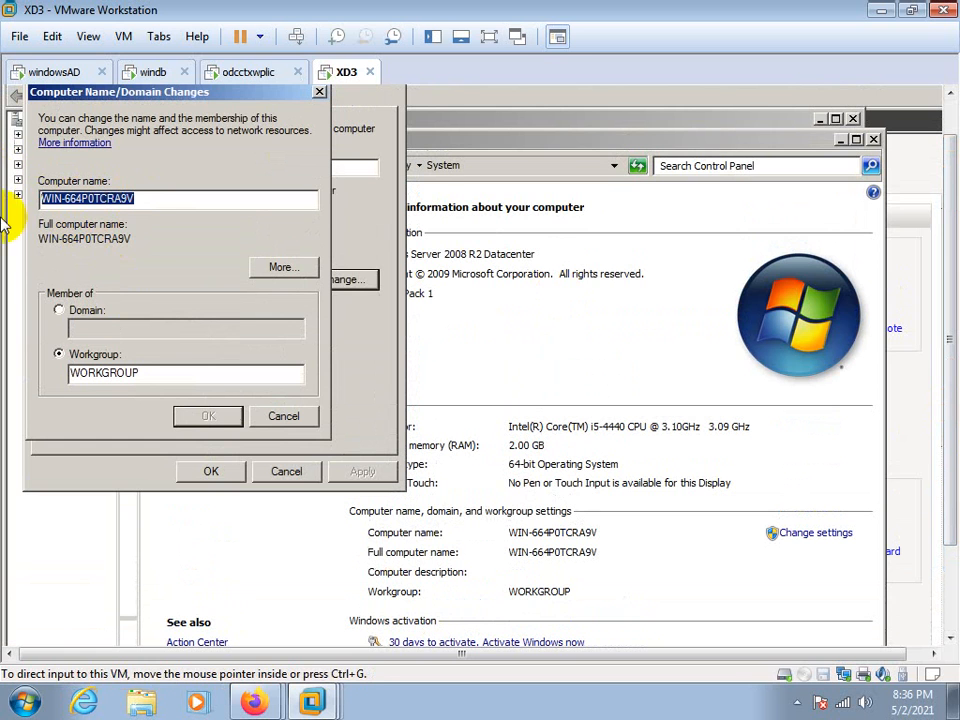
{"action": "type", "text": "xa3"}
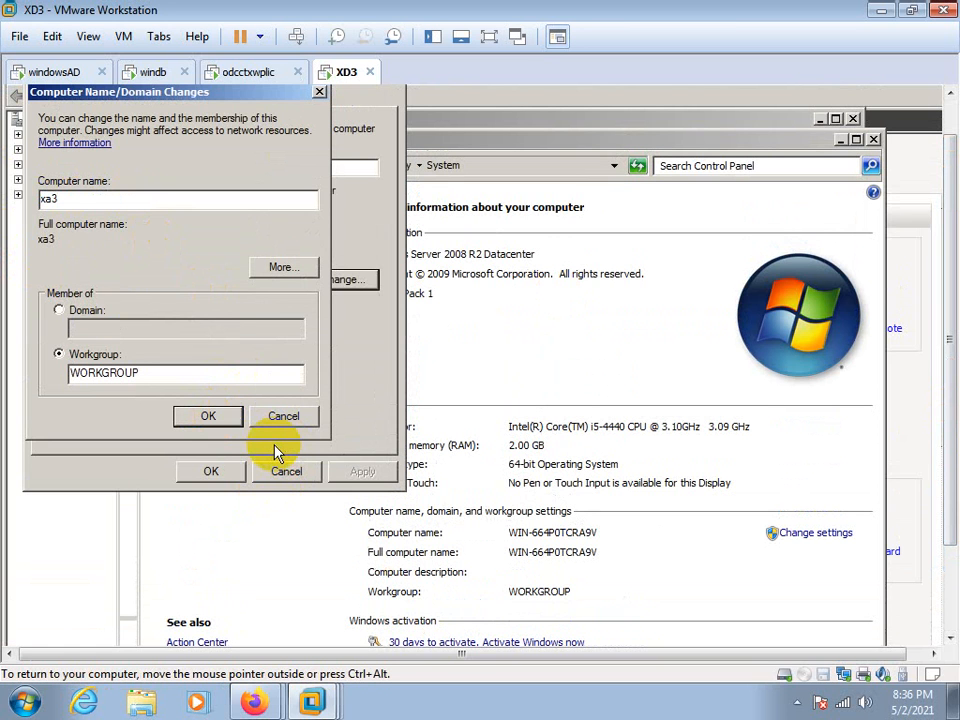
{"action": "key", "text": "Return"}
{"action": "left_click", "coordinate": [622, 411]}
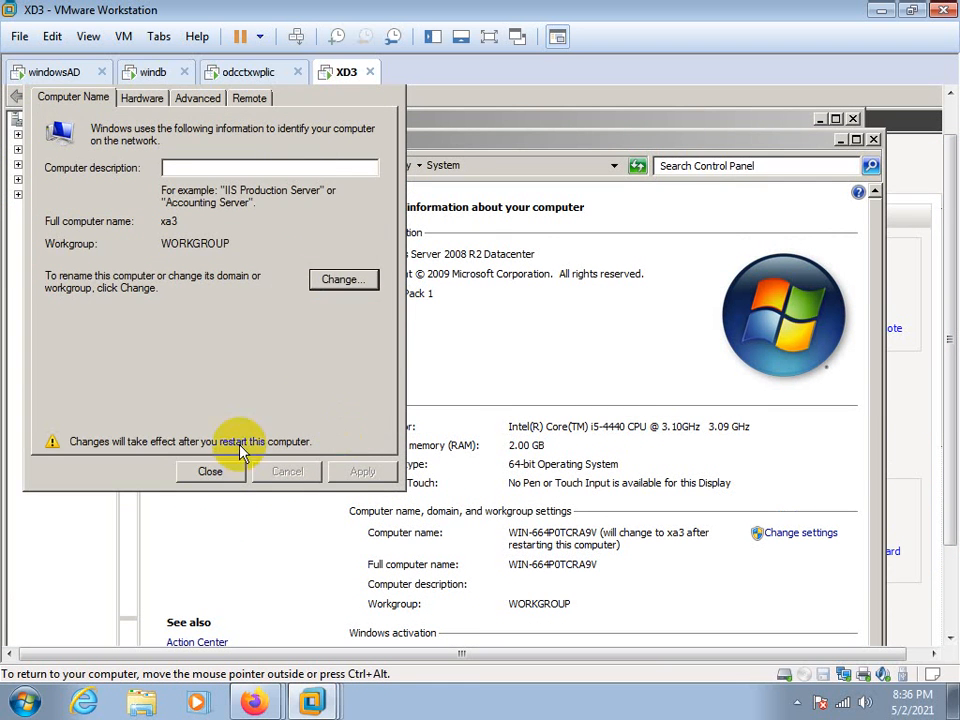
{"action": "left_click", "coordinate": [228, 471]}
{"action": "left_click", "coordinate": [510, 402]}
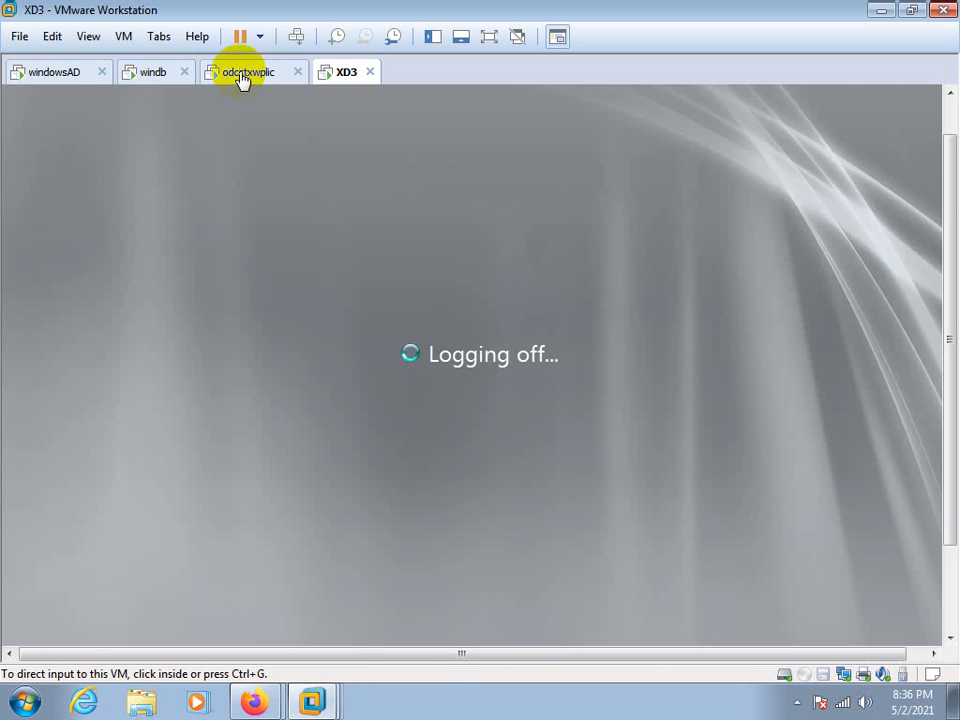
Switch to the odcctxwplic virtual machine and review the xenapp65 farm's Administrators, Applications and History nodes
{"action": "left_click", "coordinate": [246, 74]}
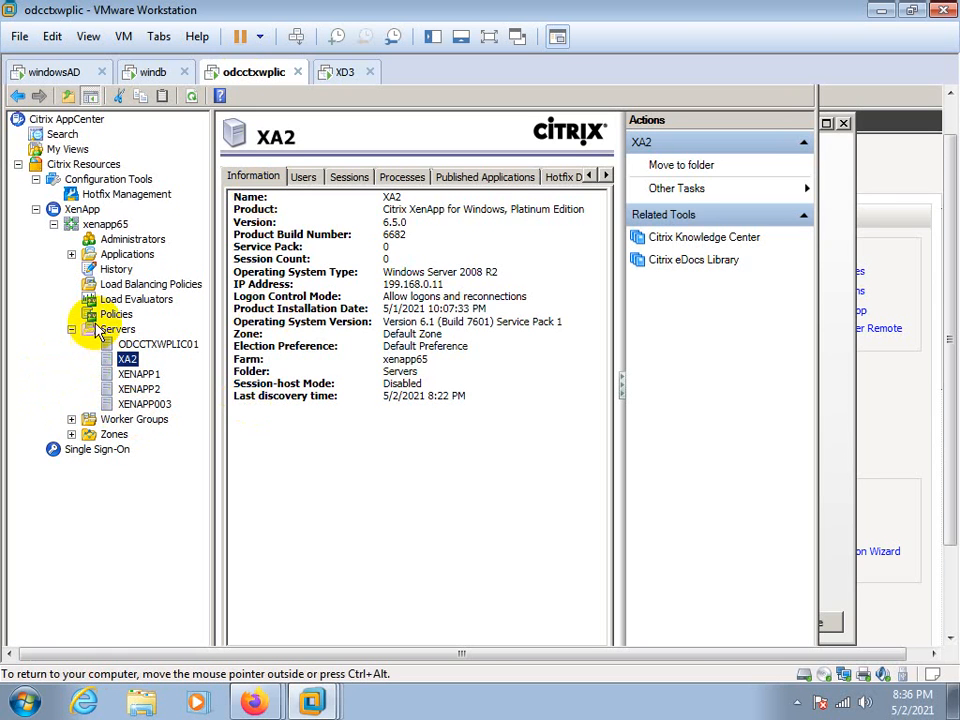
{"action": "left_click", "coordinate": [107, 226]}
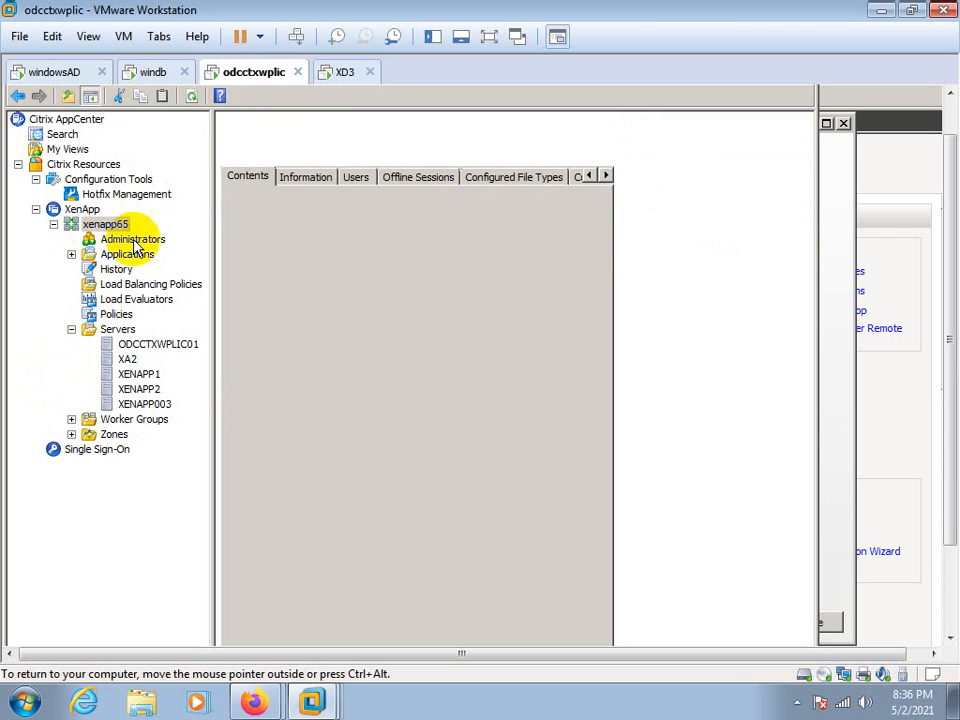
{"action": "left_click", "coordinate": [113, 245]}
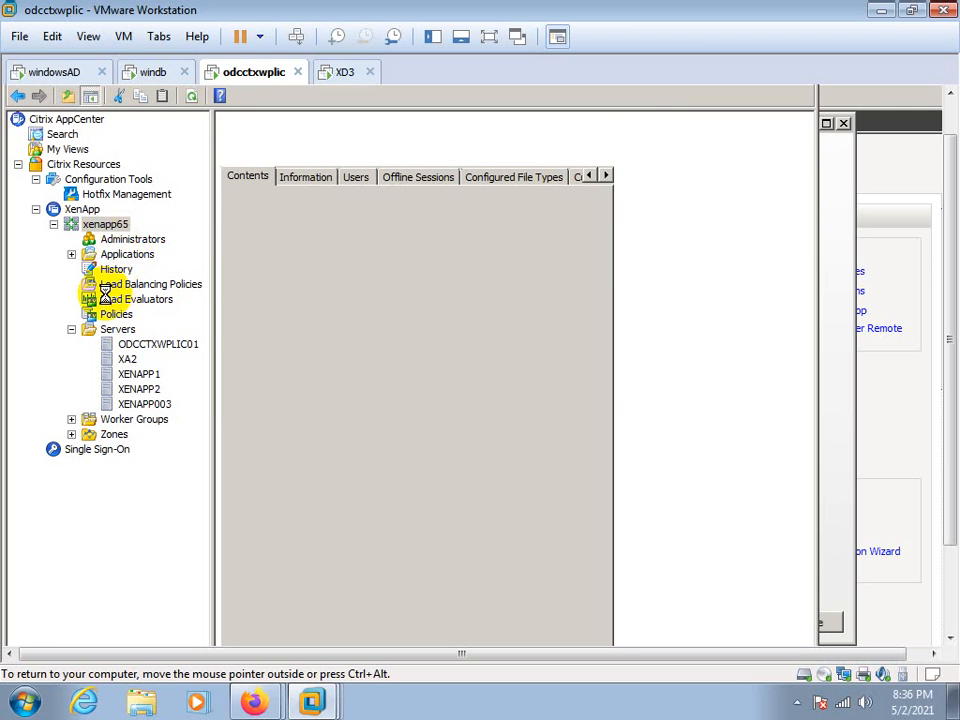
{"action": "left_click", "coordinate": [134, 240]}
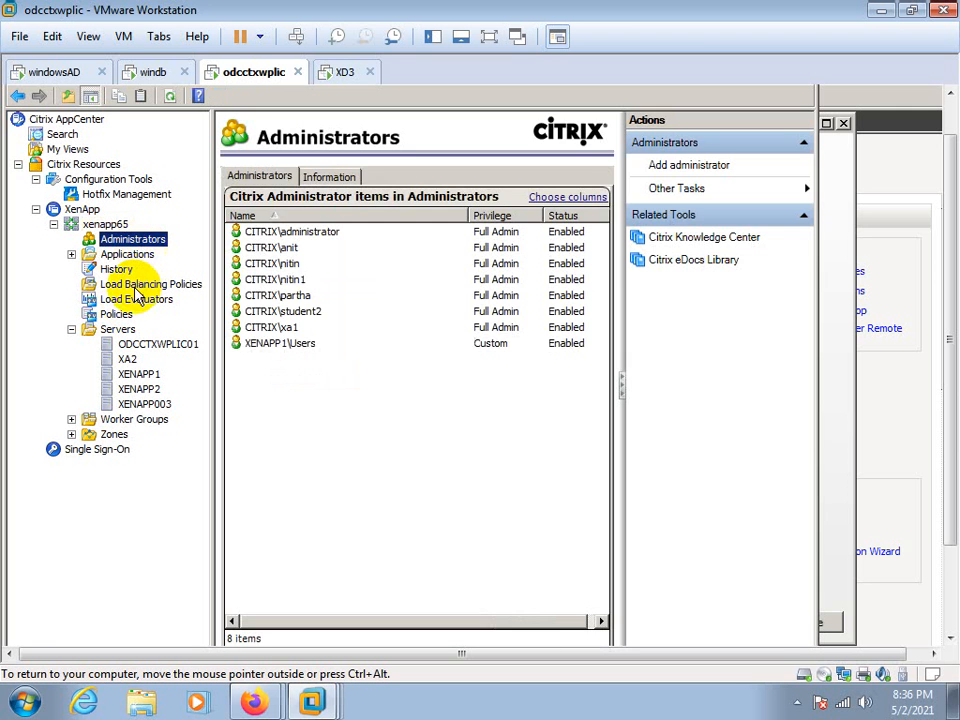
{"action": "left_click", "coordinate": [128, 254]}
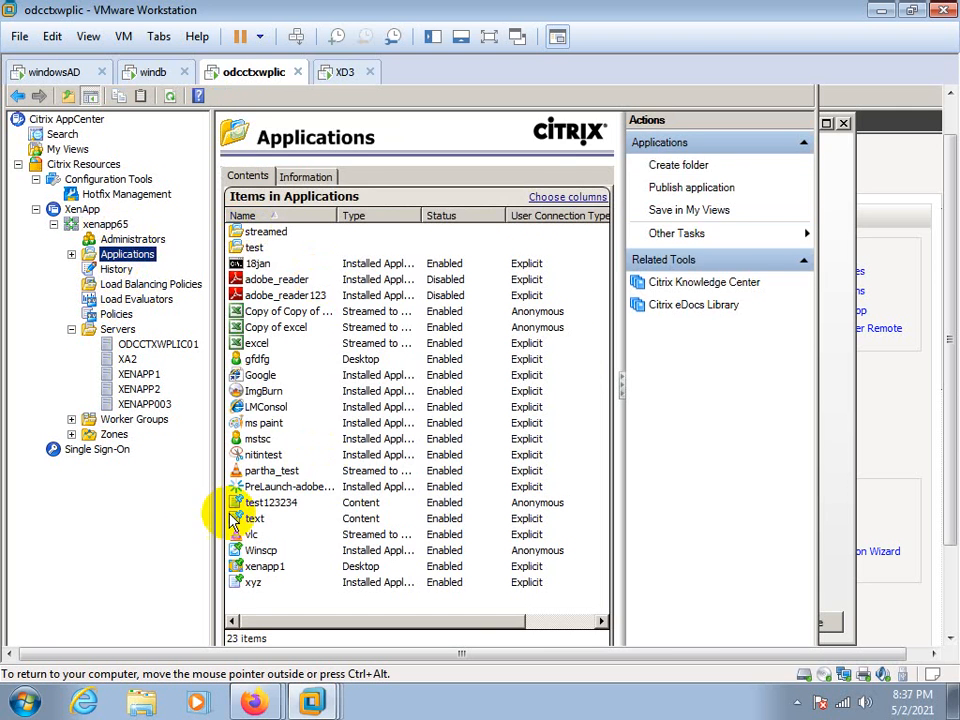
{"action": "left_click", "coordinate": [106, 271]}
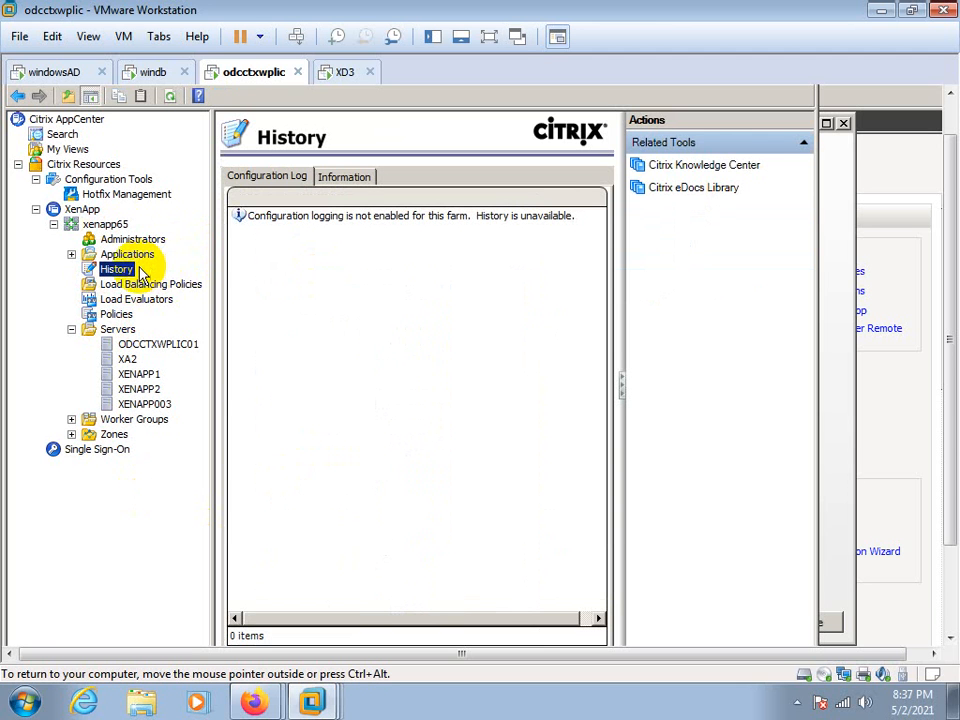
Open the xenapp65 farm properties and start the database configuration for Configuration Logging
{"action": "left_click", "coordinate": [106, 226]}
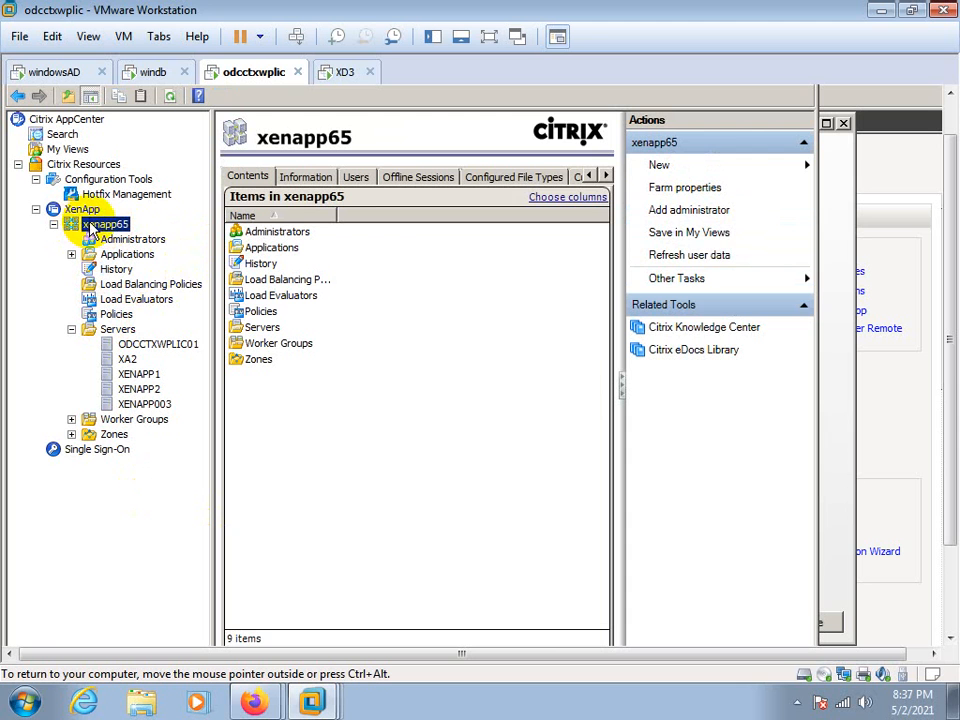
{"action": "right_click", "coordinate": [106, 228]}
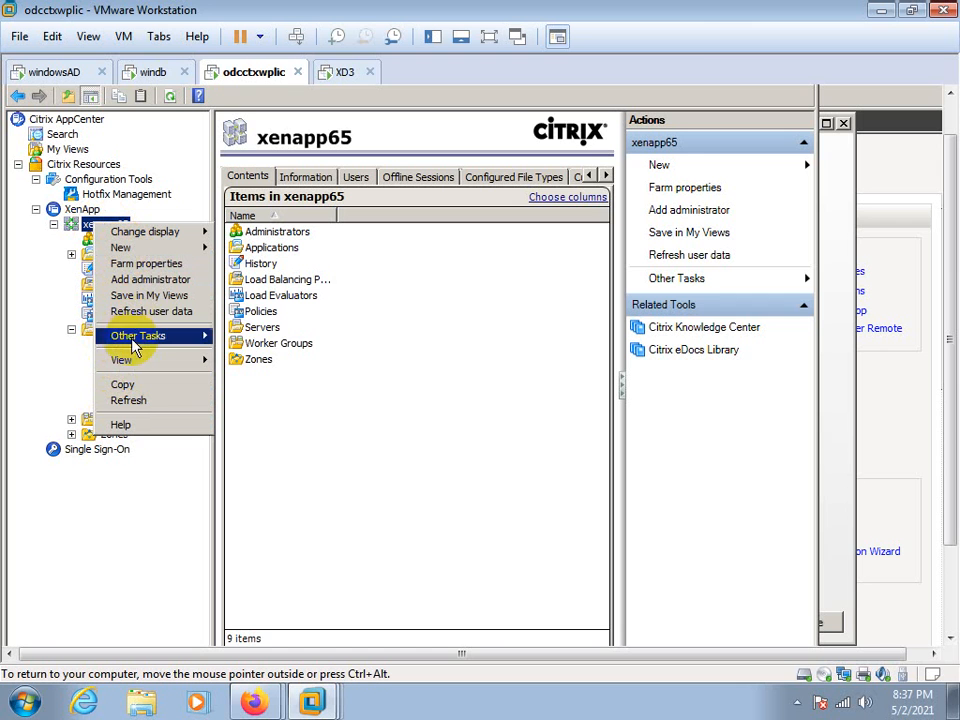
{"action": "left_click", "coordinate": [135, 265]}
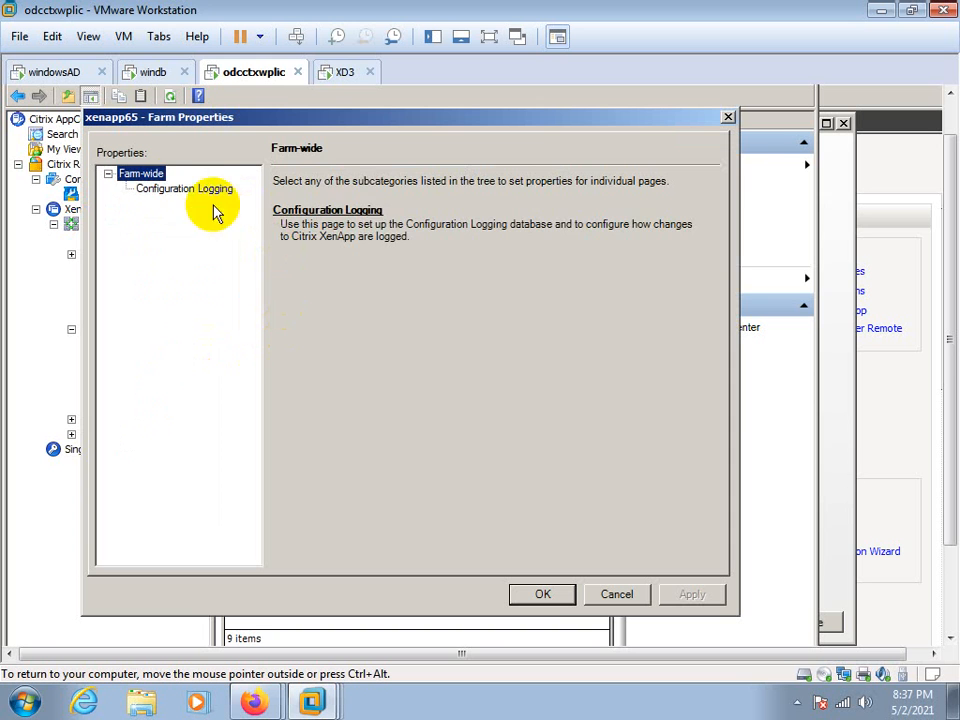
{"action": "left_click", "coordinate": [212, 188]}
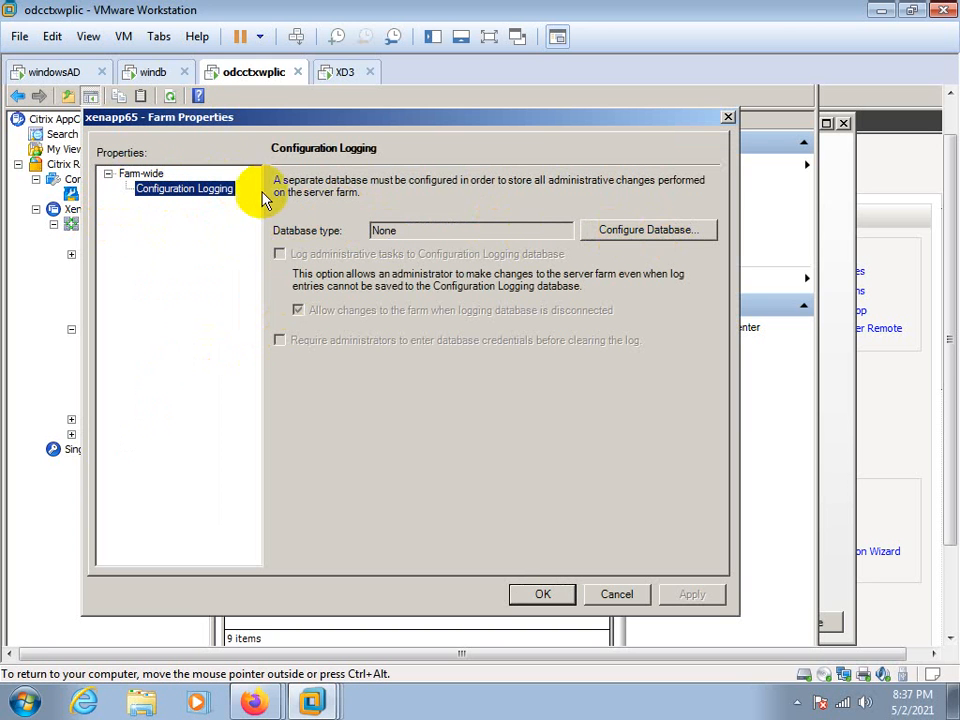
{"action": "left_click", "coordinate": [652, 228]}
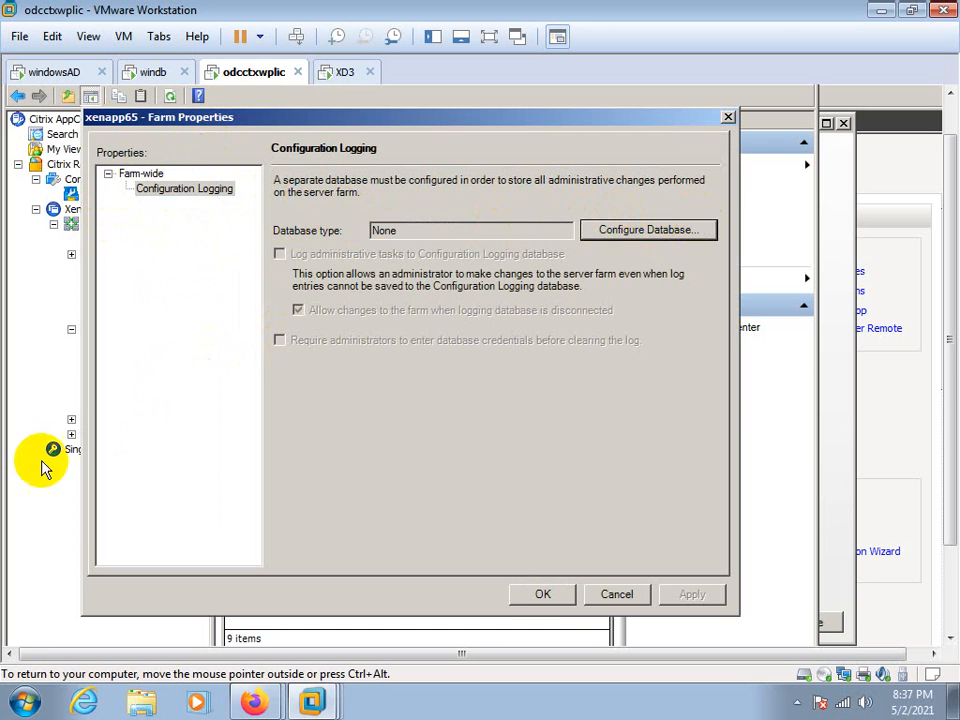
{"action": "left_click", "coordinate": [612, 234]}
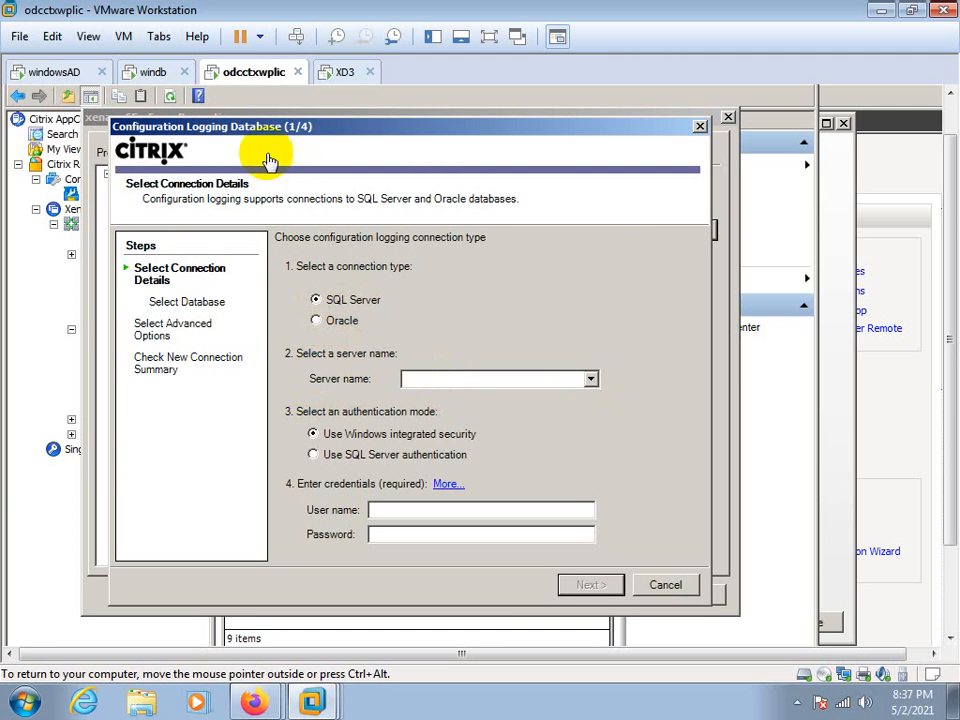
Set the logging connection to server windb with user name citrix\administrator and the account password, and open the list of databases
{"action": "left_click", "coordinate": [153, 76]}
{"action": "left_click", "coordinate": [236, 80]}
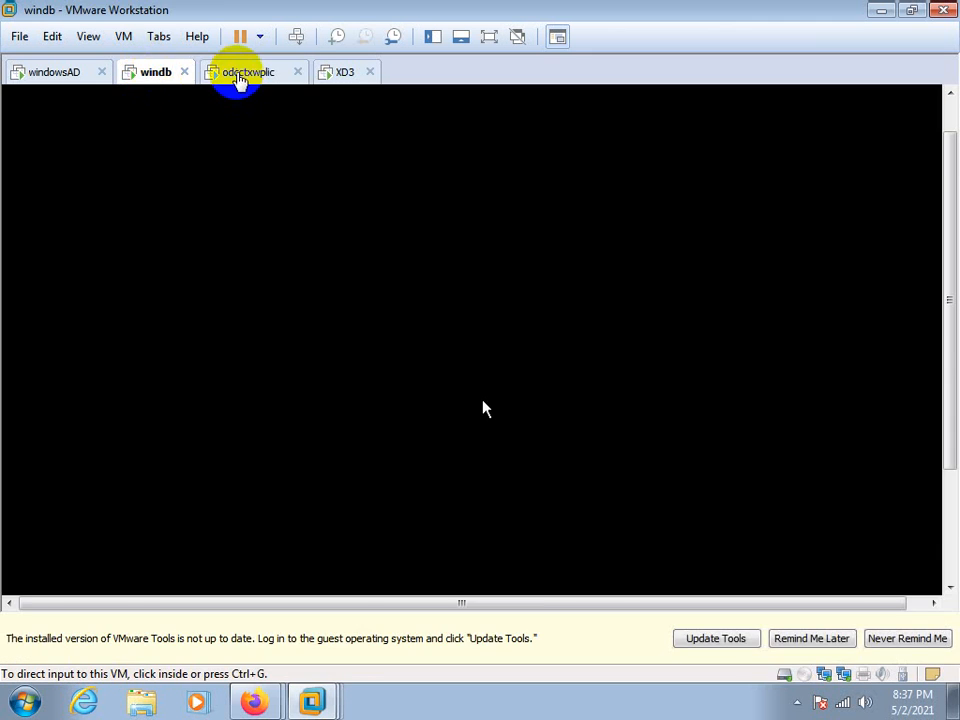
{"action": "left_click", "coordinate": [590, 380]}
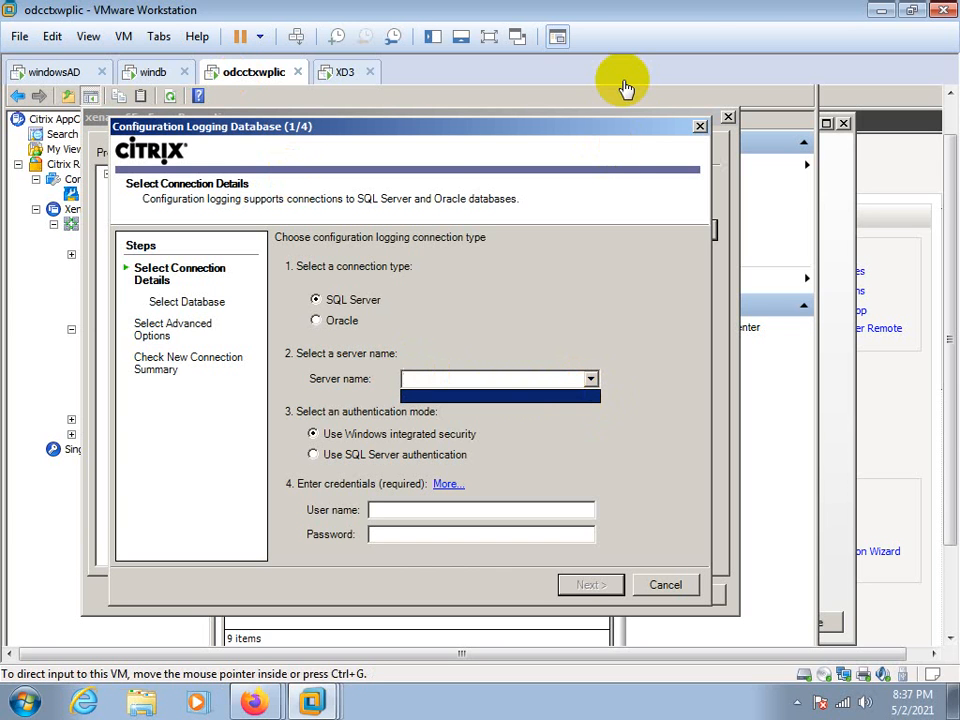
{"action": "left_click", "coordinate": [430, 378]}
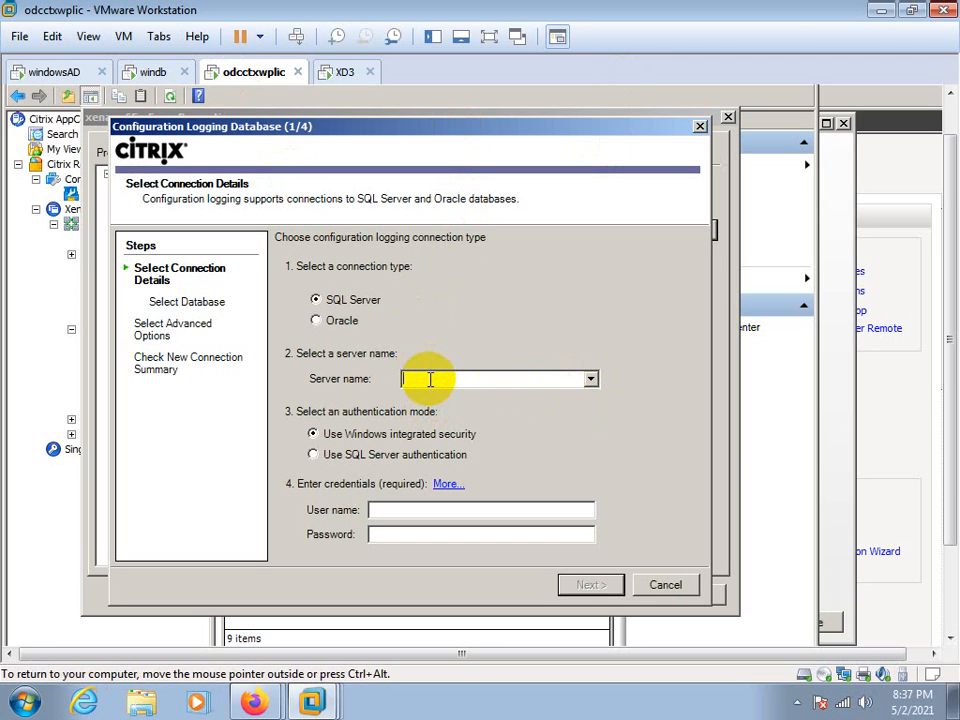
{"action": "type", "text": "windb"}
{"action": "left_click", "coordinate": [373, 510]}
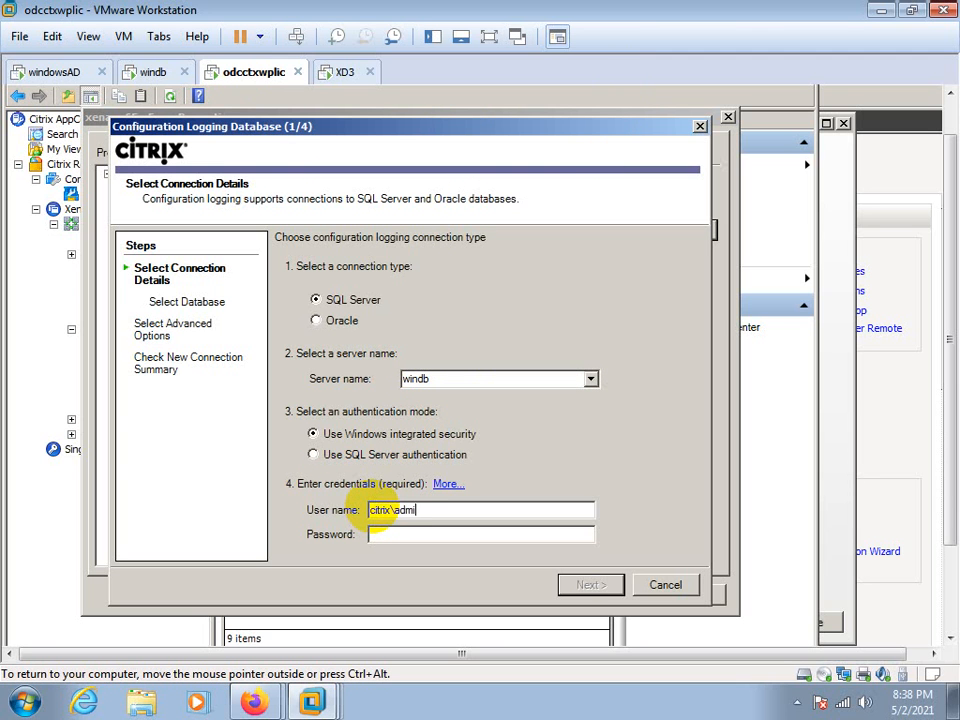
{"action": "type", "text": "citrix\\administrat"}
{"action": "type", "text": "p"}
{"action": "key", "text": "Return"}
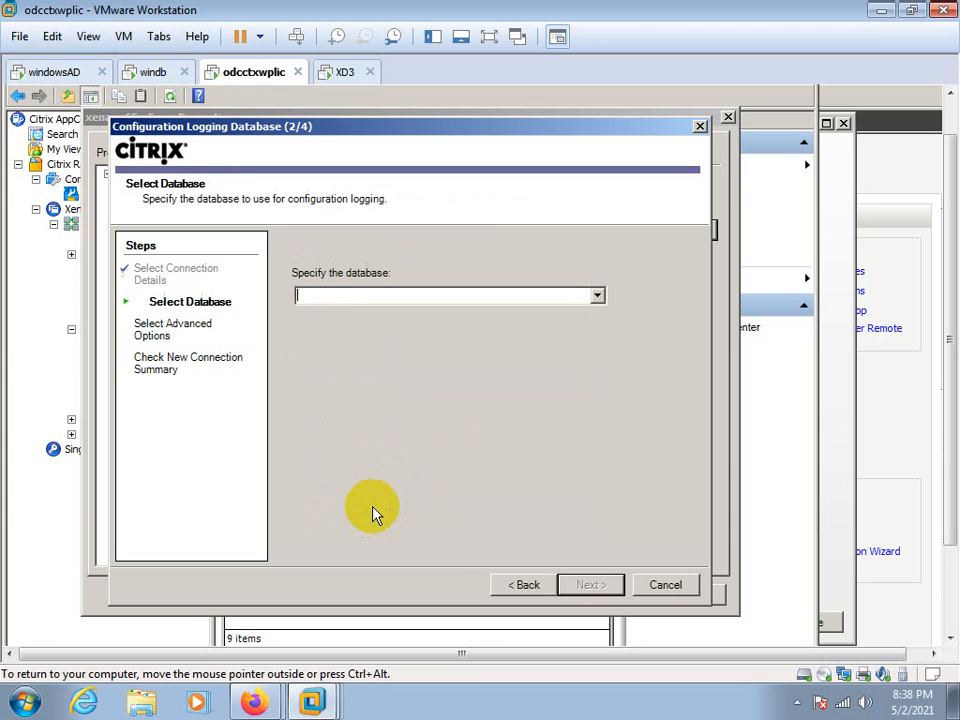
{"action": "left_click", "coordinate": [597, 296]}
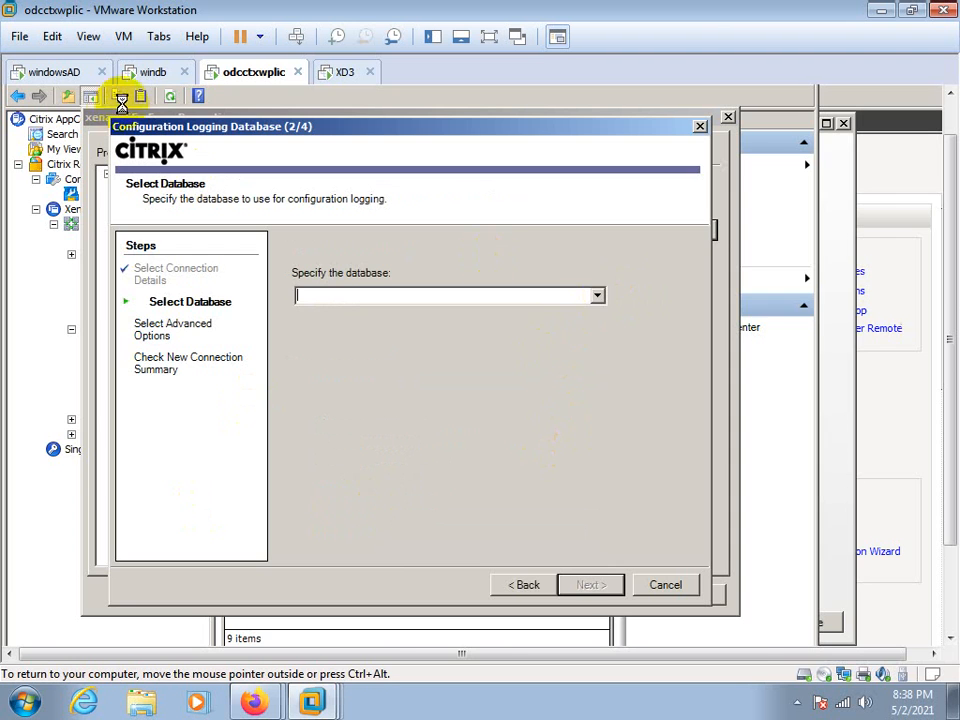
Switch to the windb virtual machine and log on as citrix\administrator with the account password
{"action": "left_click", "coordinate": [142, 72]}
{"action": "right_click", "coordinate": [140, 71]}
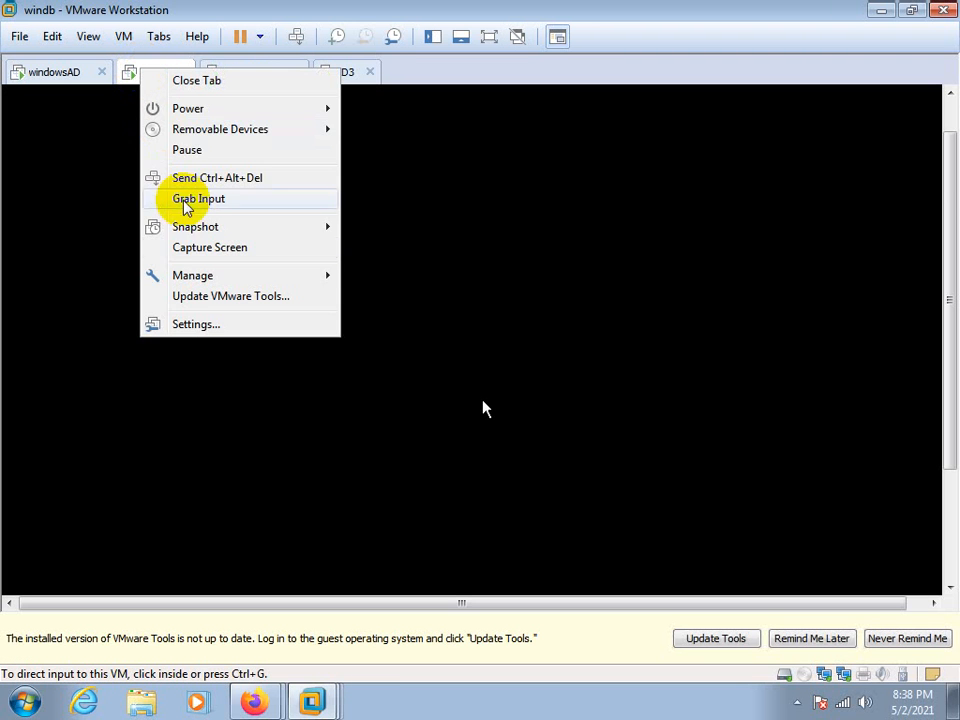
{"action": "left_click", "coordinate": [185, 325]}
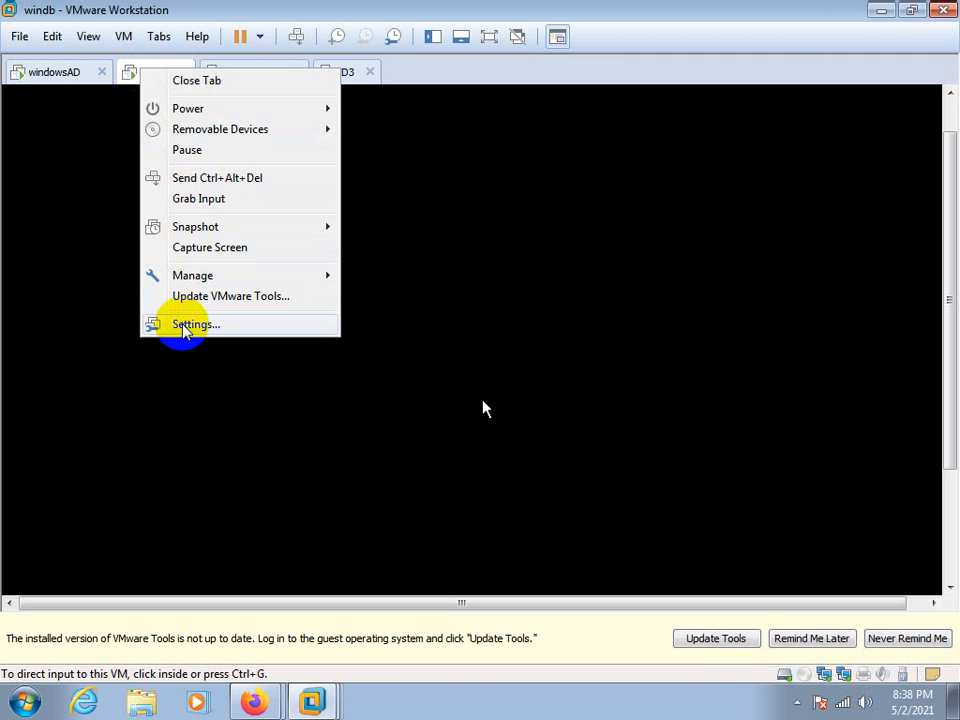
{"action": "left_click", "coordinate": [190, 178]}
{"action": "left_click", "coordinate": [415, 446]}
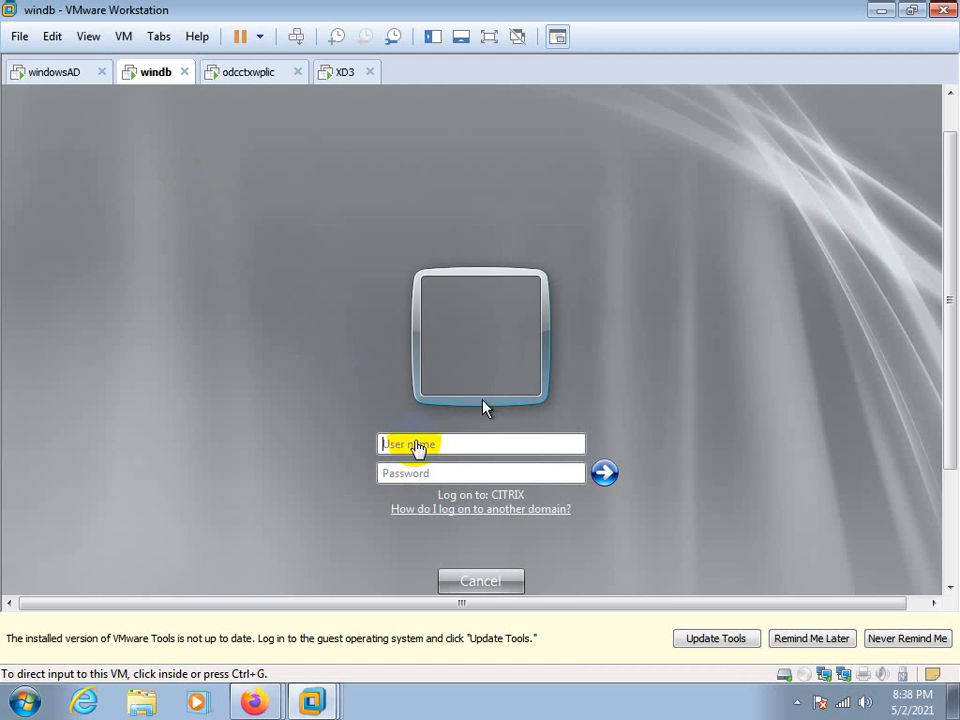
{"action": "left_click", "coordinate": [416, 446]}
{"action": "type", "text": "c"}
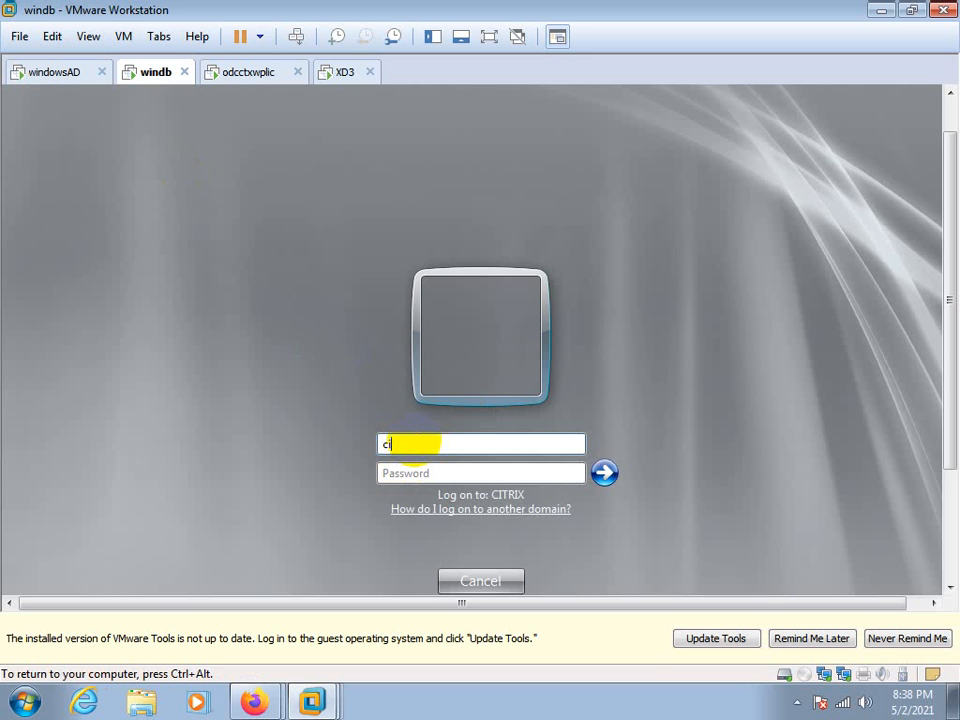
{"action": "type", "text": "itrix\\administrator"}
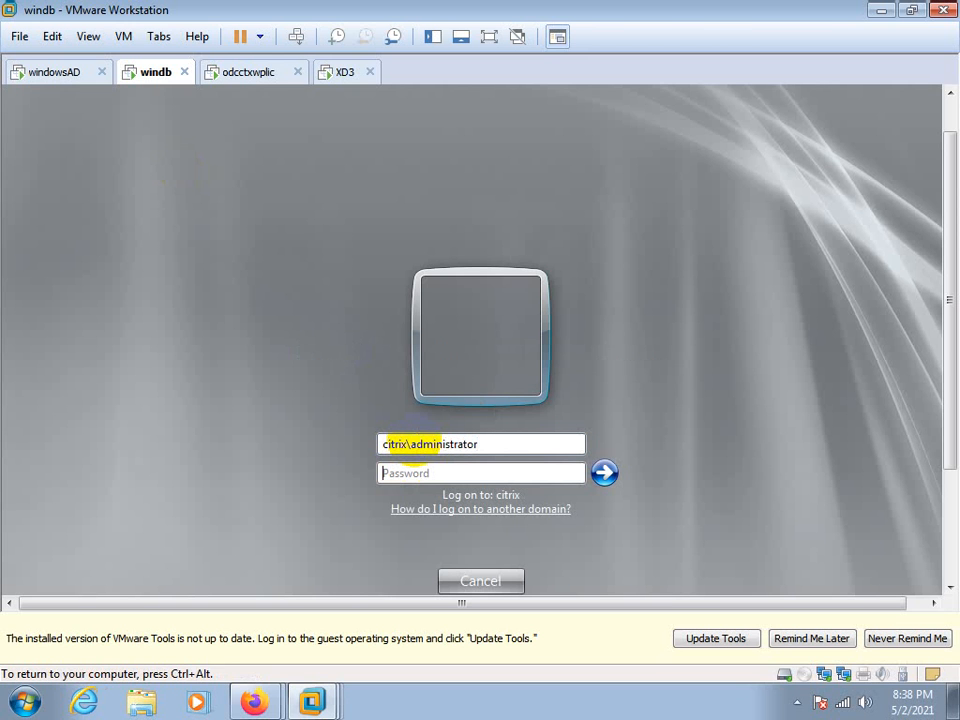
{"action": "type", "text": "p"}
{"action": "key", "text": "Return"}
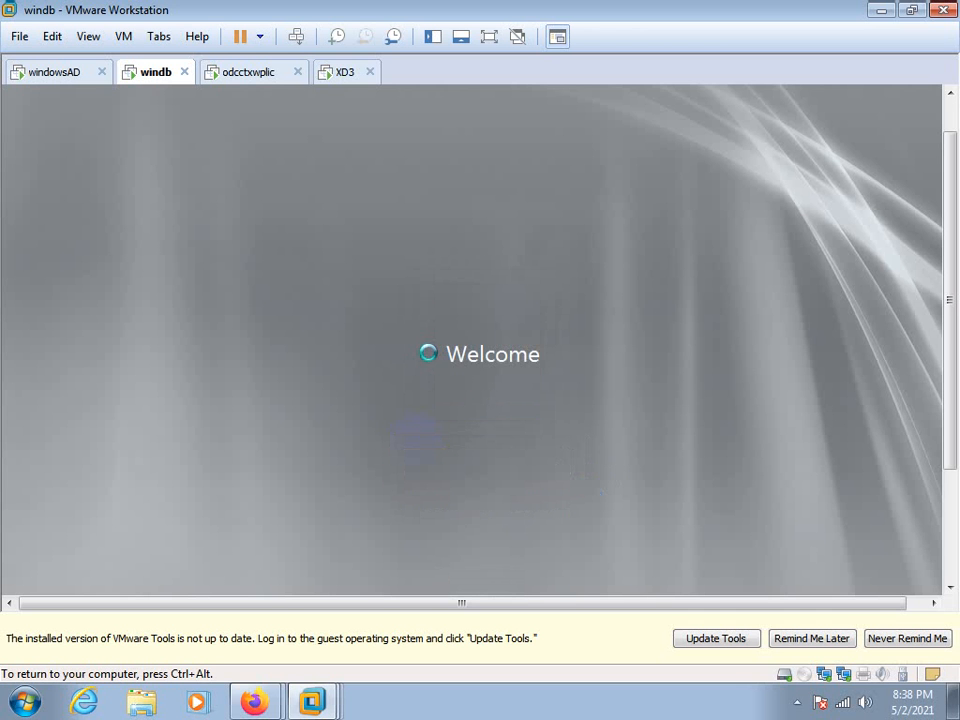
{"action": "key", "text": "ctrl+alt"}
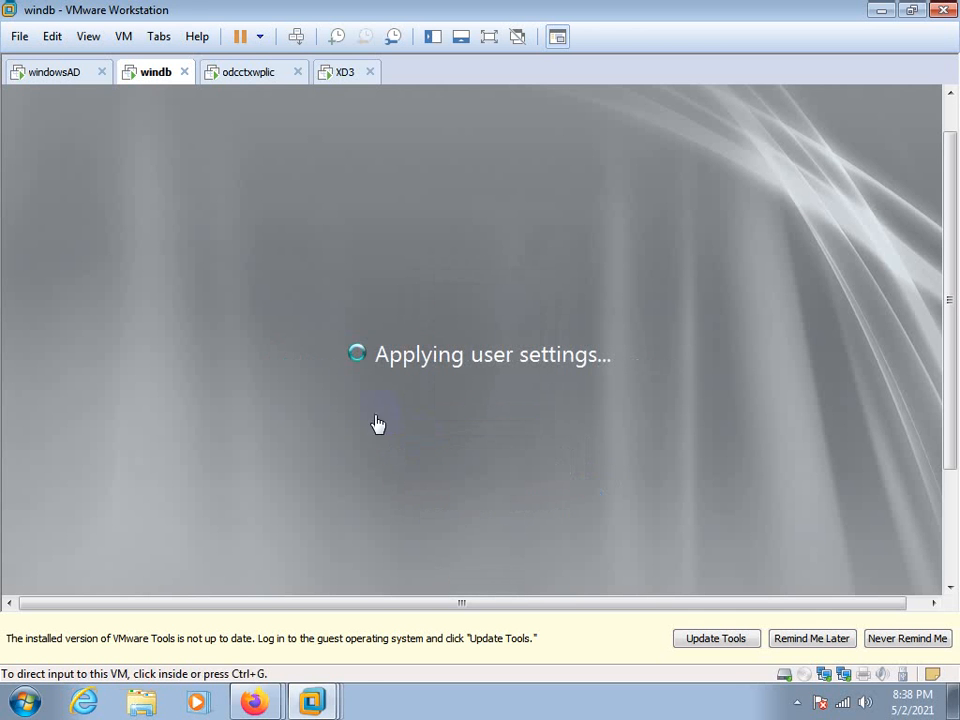
Switch to the XD3 virtual machine and open its computer name and domain settings
{"action": "left_click", "coordinate": [261, 75]}
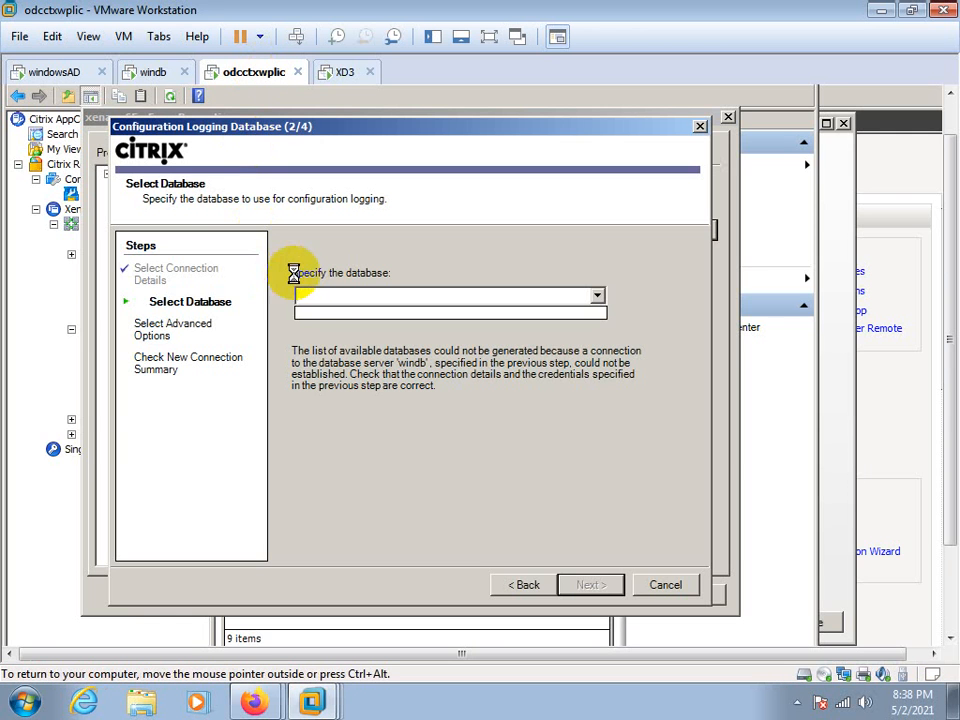
{"action": "left_click", "coordinate": [155, 80]}
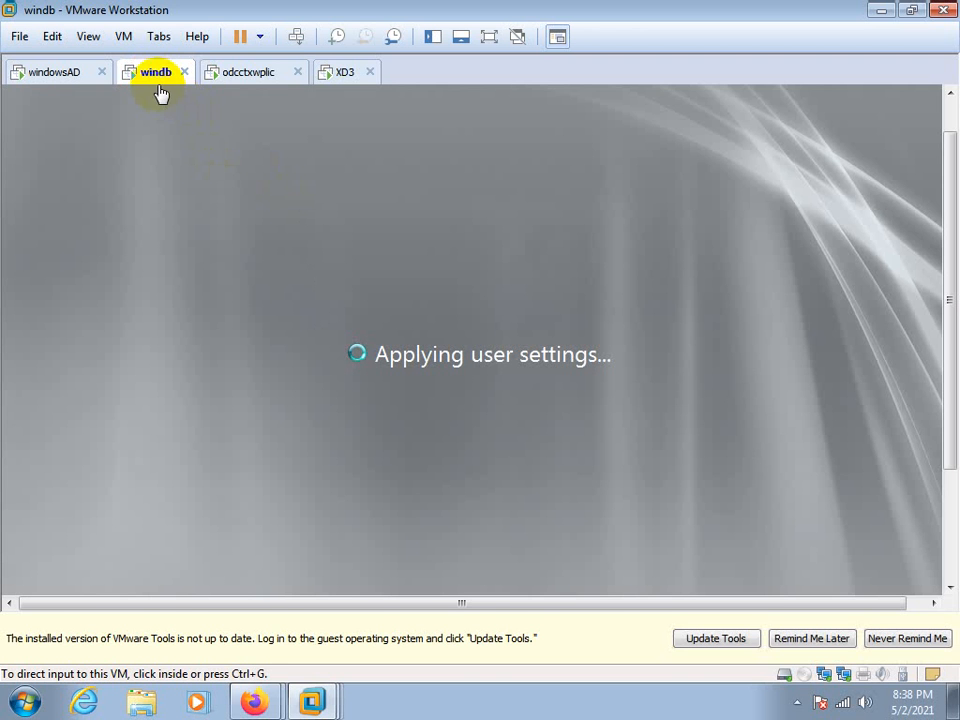
{"action": "left_click", "coordinate": [338, 72]}
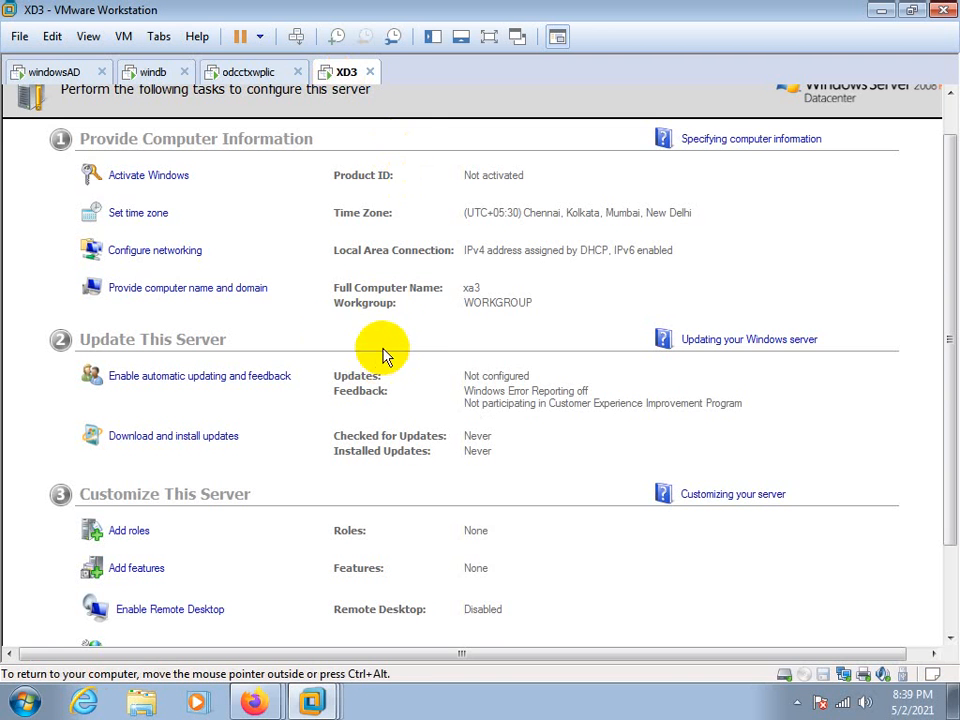
{"action": "left_click", "coordinate": [185, 292]}
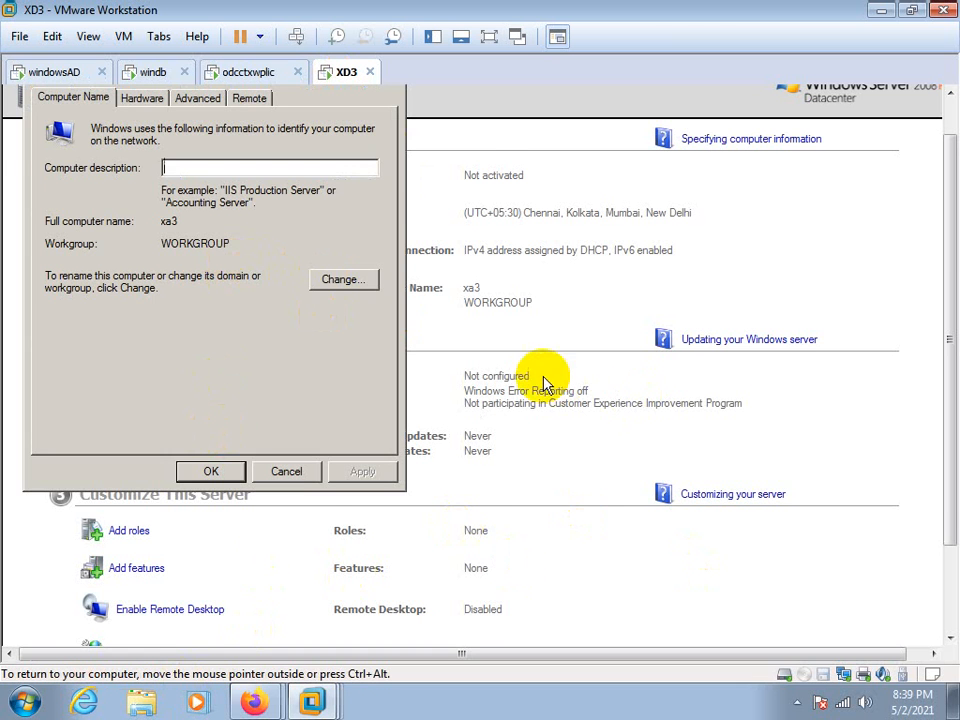
Open a Command Prompt on XD3 and run ncpa.cpl to show the network connections
{"action": "left_click_drag", "start_coordinate": [945, 456], "coordinate": [945, 540]}
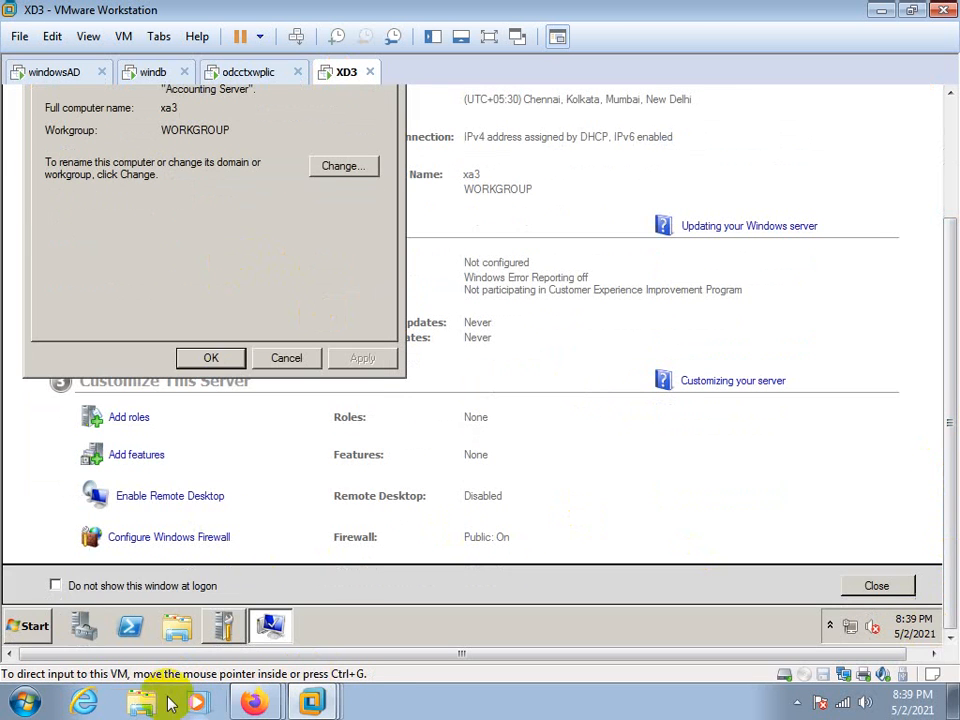
{"action": "left_click", "coordinate": [28, 626]}
{"action": "left_click", "coordinate": [72, 205]}
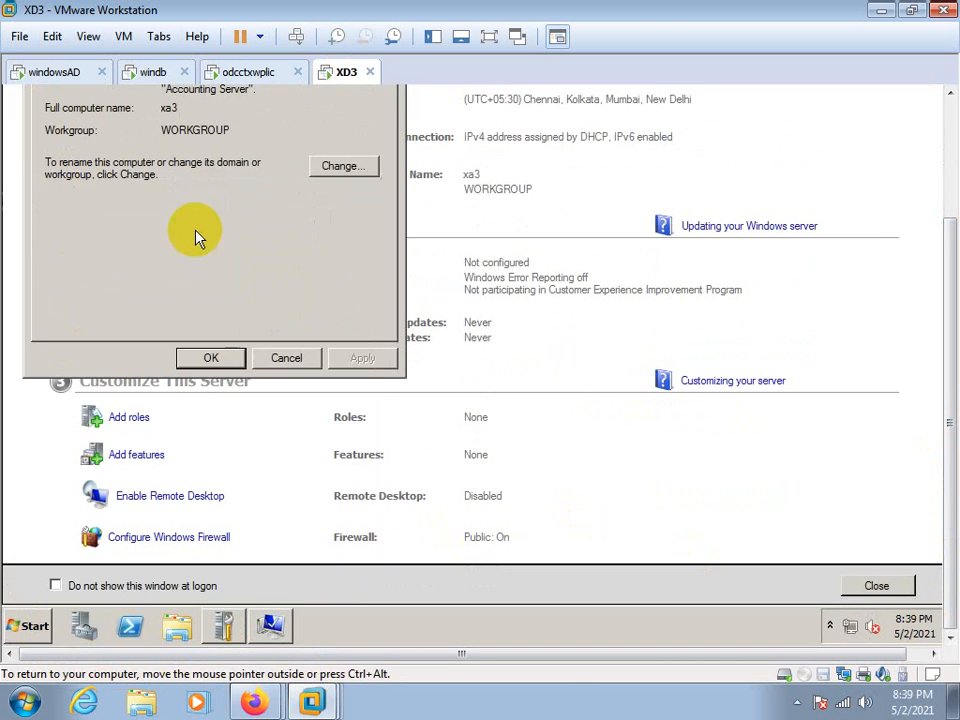
{"action": "right_click", "coordinate": [353, 207]}
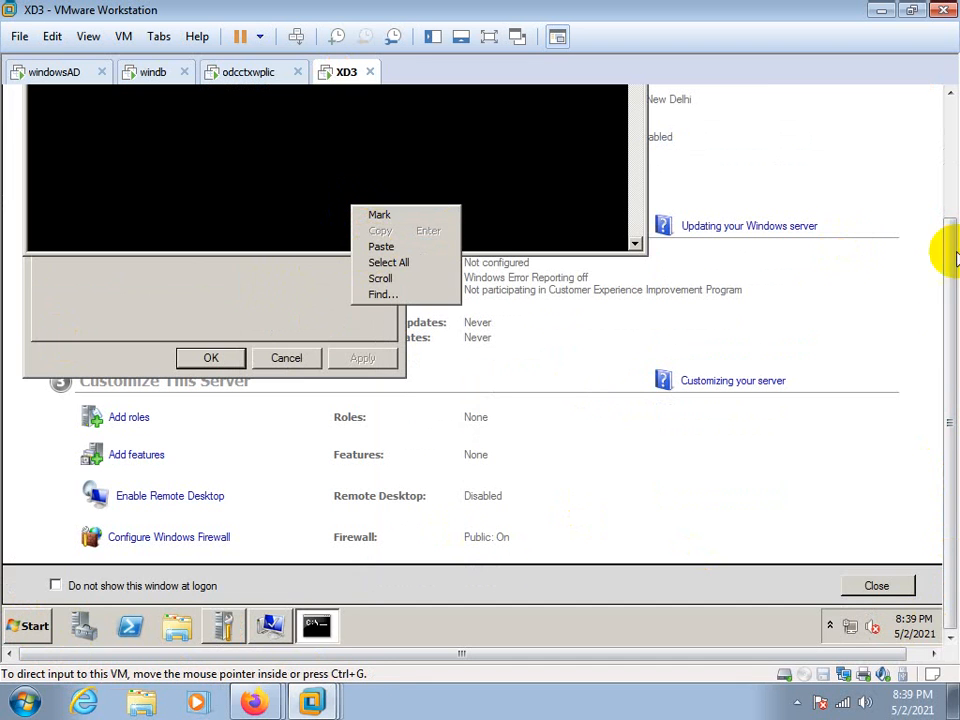
{"action": "left_click_drag", "start_coordinate": [943, 375], "coordinate": [936, 246]}
{"action": "left_click", "coordinate": [206, 319]}
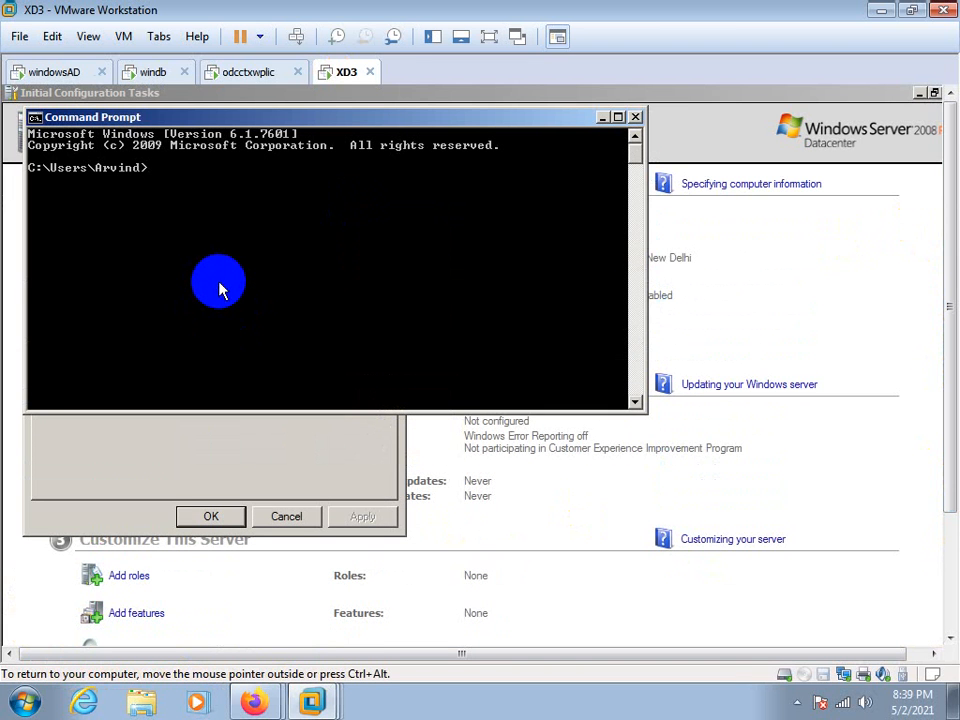
{"action": "type", "text": "ncpa.cpl"}
{"action": "key", "text": "Return"}
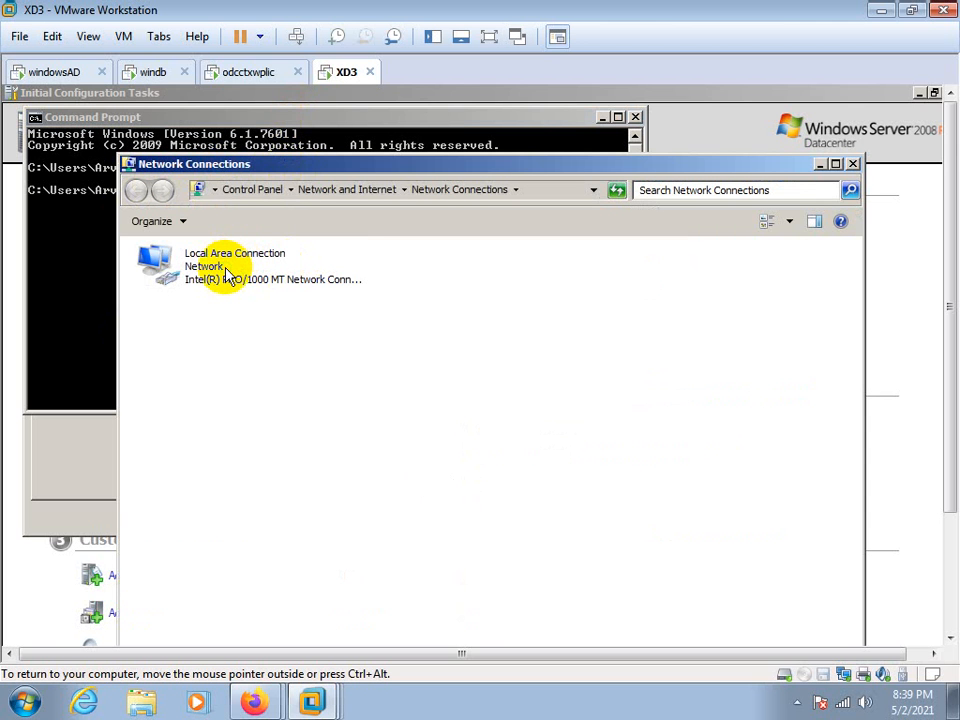
Open the Local Area Connection properties and disable Internet Protocol Version 6 (TCP/IPv6)
{"action": "right_click", "coordinate": [229, 272]}
{"action": "left_click", "coordinate": [208, 284]}
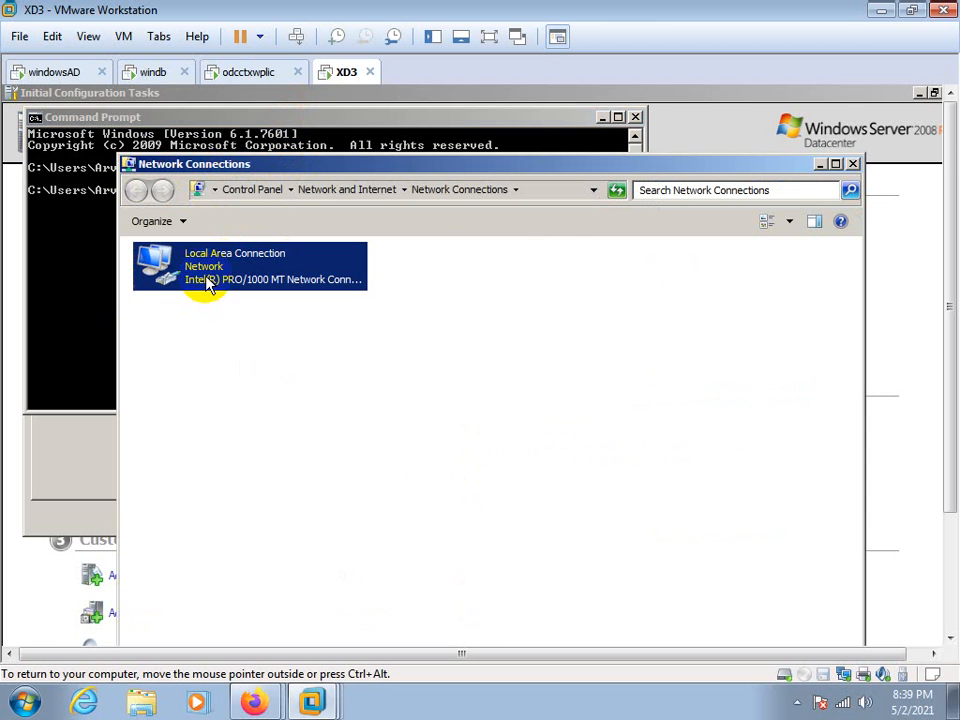
{"action": "right_click", "coordinate": [209, 283]}
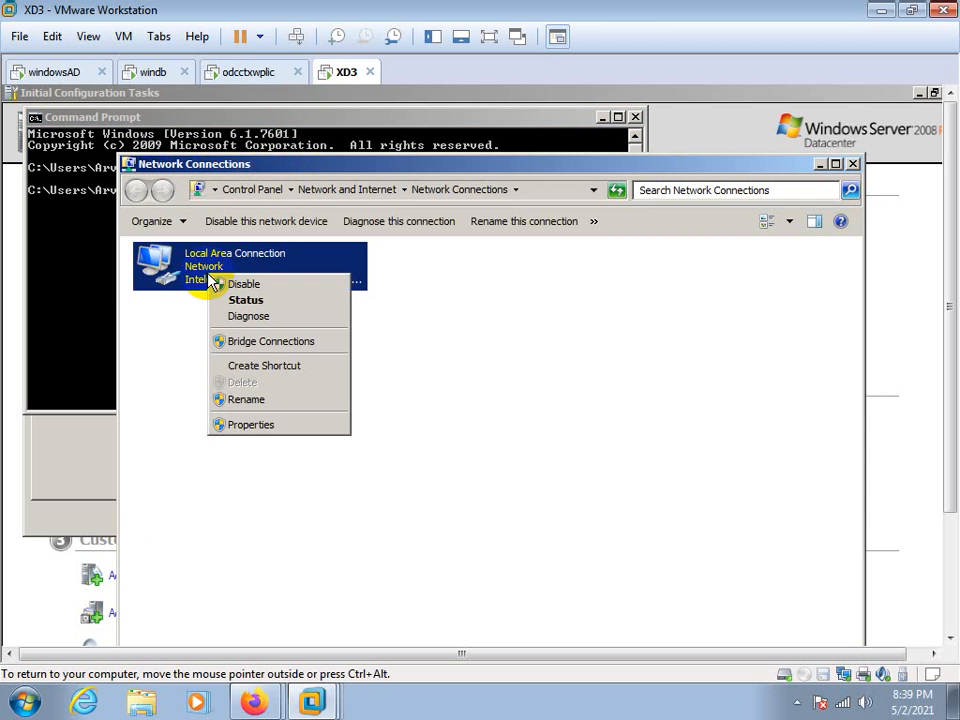
{"action": "left_click", "coordinate": [233, 424]}
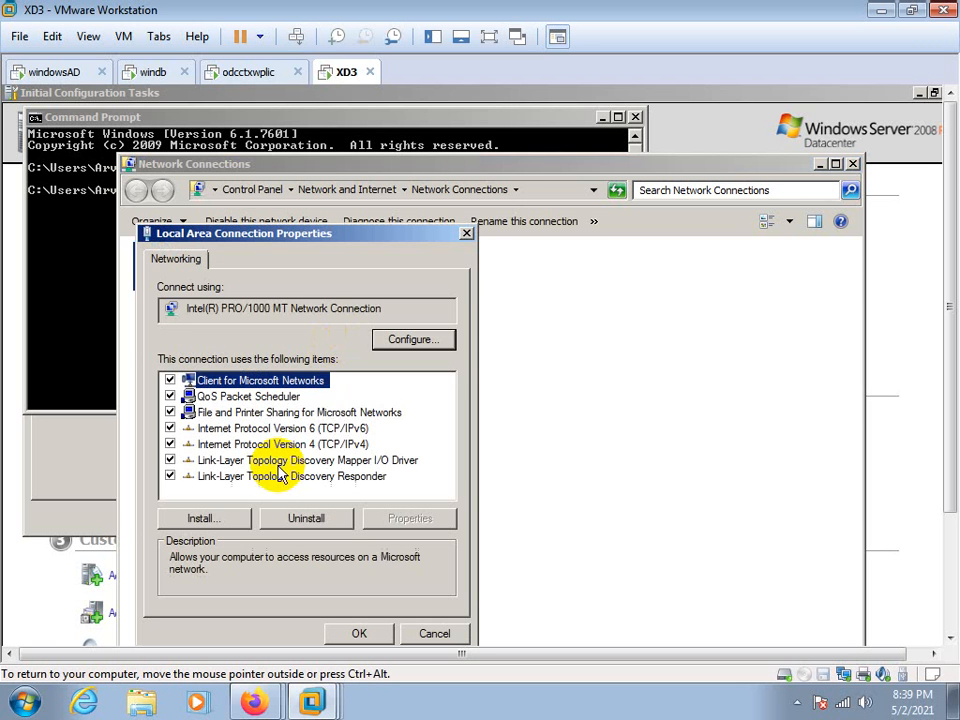
{"action": "left_click", "coordinate": [224, 446]}
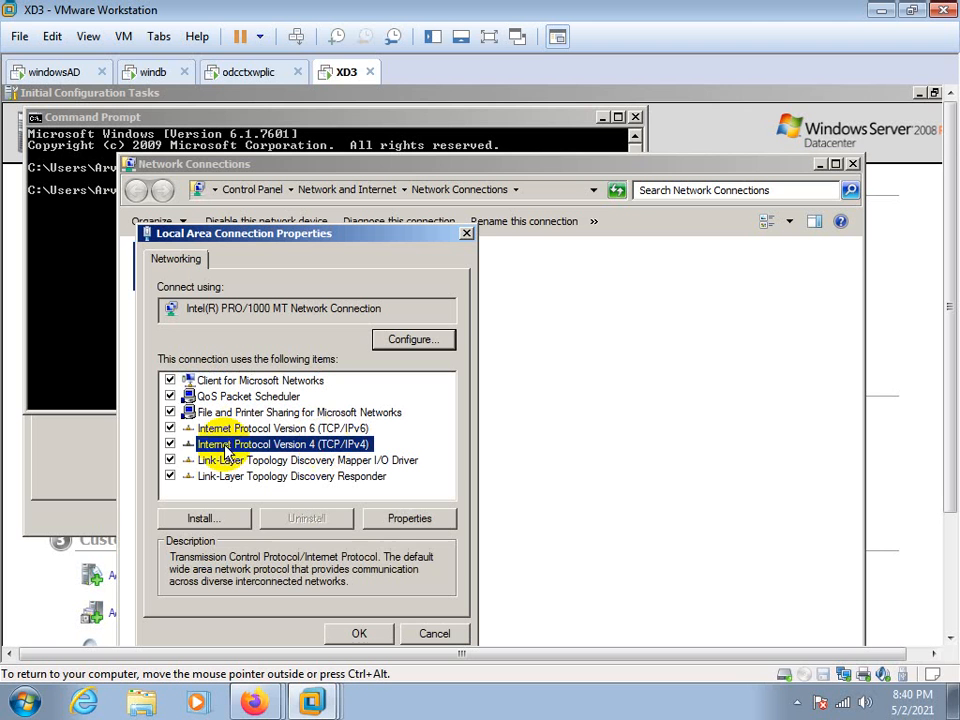
{"action": "left_click", "coordinate": [170, 428]}
Set static IPv4 addressing with IP address 199.168.0.12, subnet mask 255.255.255.0, default gateway 199.168.0.1 and preferred DNS server 199.168.0.8
{"action": "left_click", "coordinate": [343, 446]}
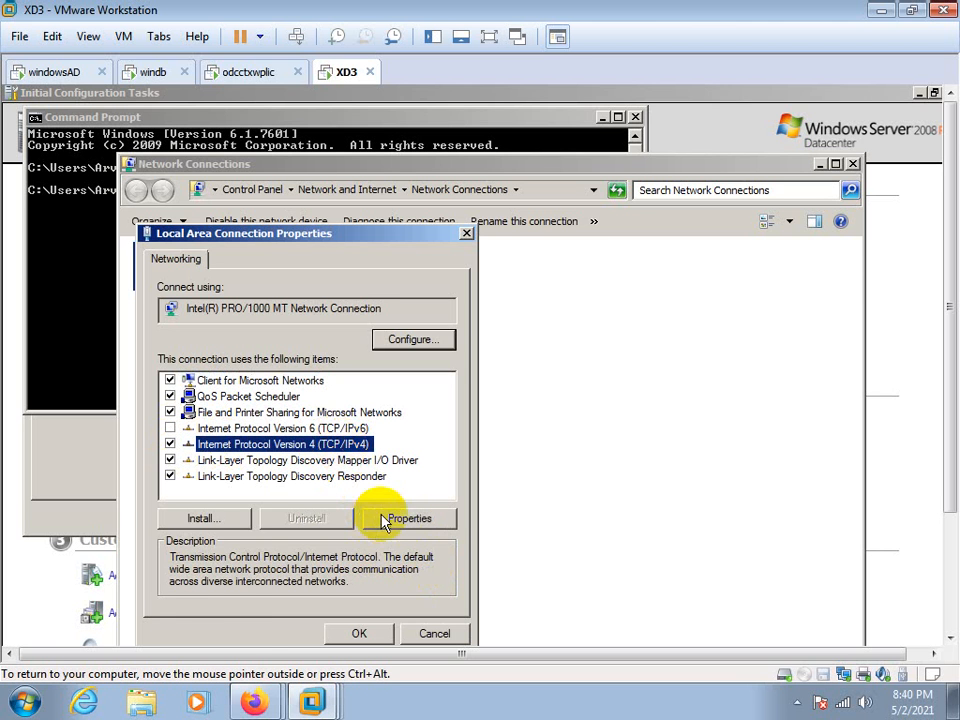
{"action": "left_click", "coordinate": [390, 518]}
{"action": "left_click", "coordinate": [253, 428]}
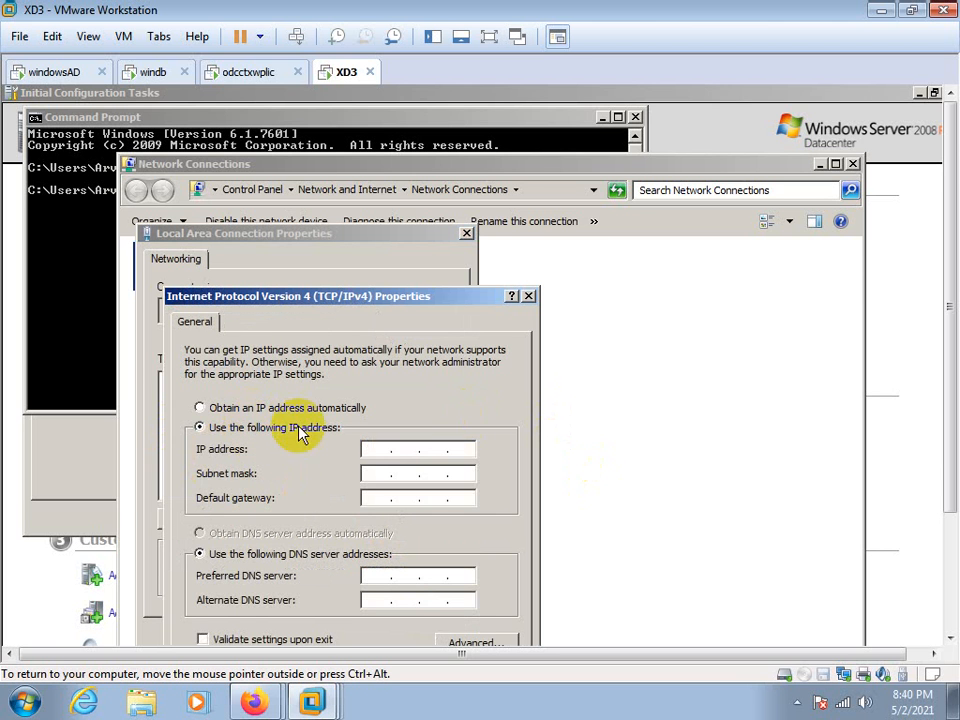
{"action": "left_click", "coordinate": [371, 452]}
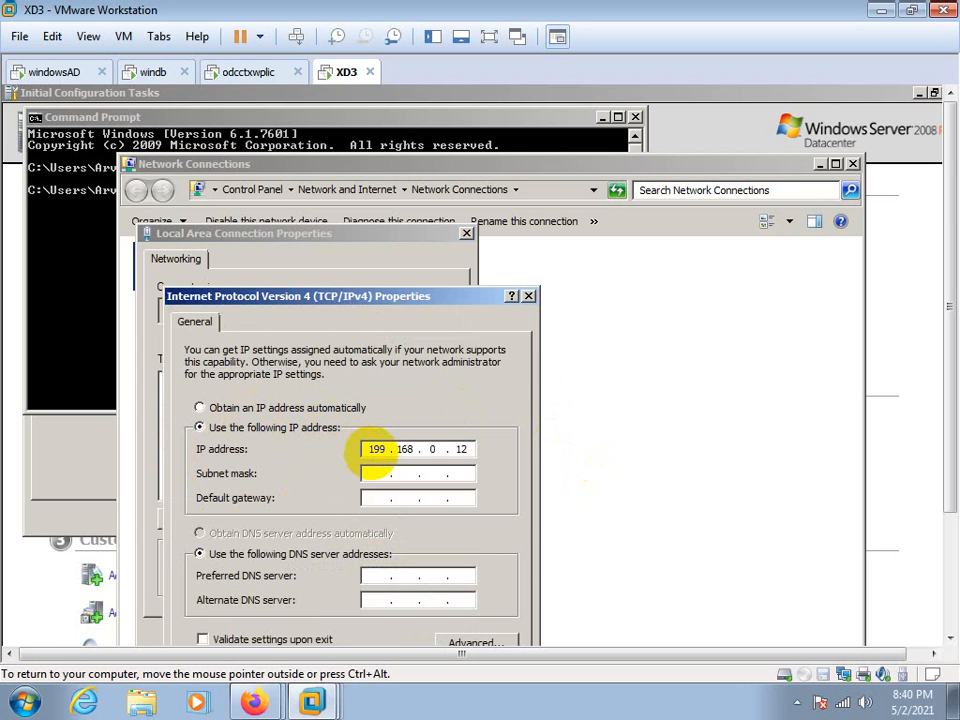
{"action": "key", "text": "Tab"}
{"action": "key", "text": "Tab"}
{"action": "type", "text": "199 . 168"}
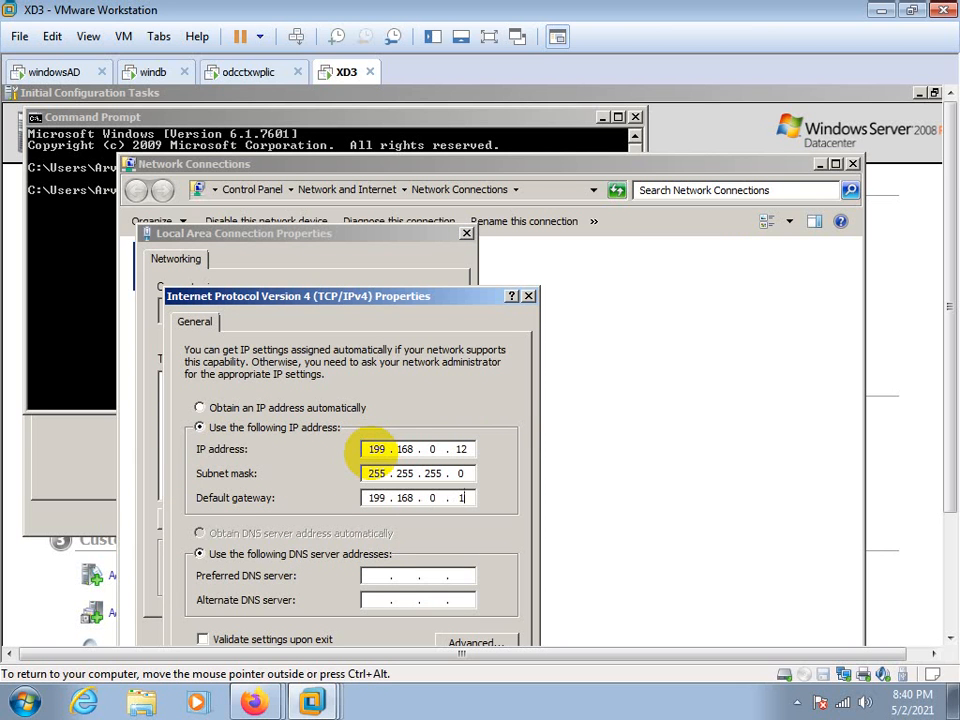
{"action": "key", "text": "Tab"}
{"action": "key", "text": "Tab"}
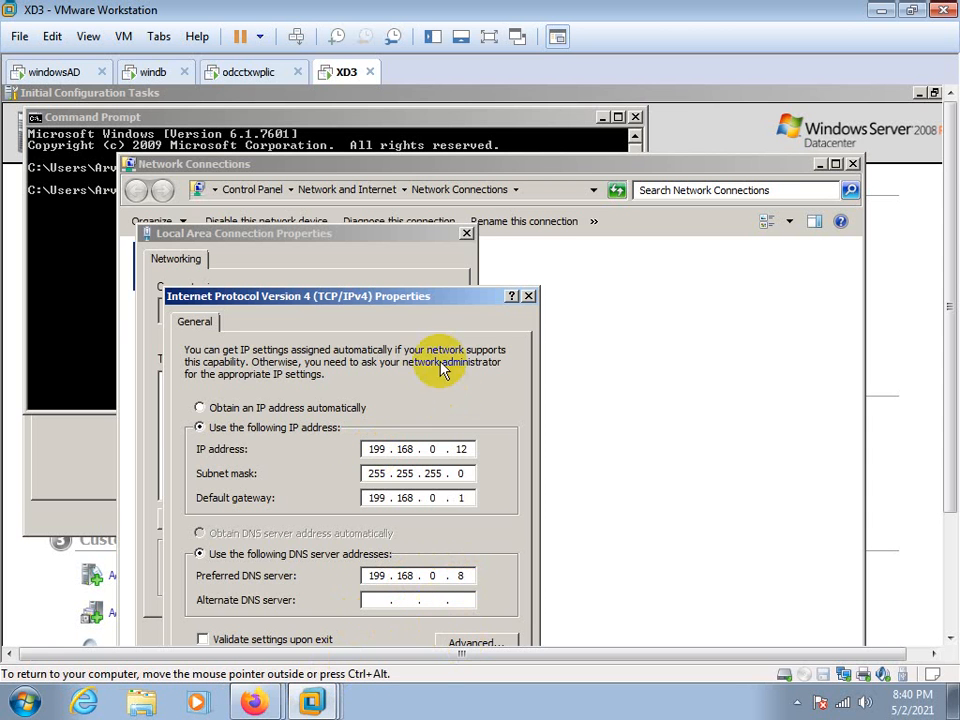
{"action": "left_click_drag", "start_coordinate": [446, 298], "coordinate": [481, 182]}
{"action": "left_click", "coordinate": [457, 570]}
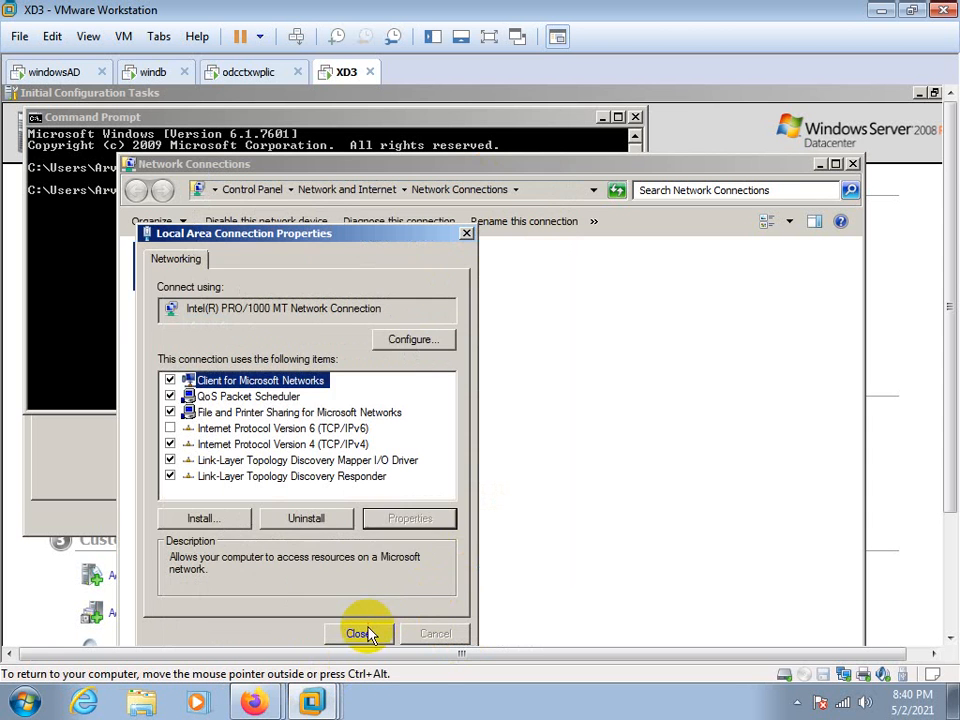
{"action": "left_click", "coordinate": [369, 632]}
Set the xa3 computer's membership to the citrix.com domain and submit the change
{"action": "left_click", "coordinate": [60, 450]}
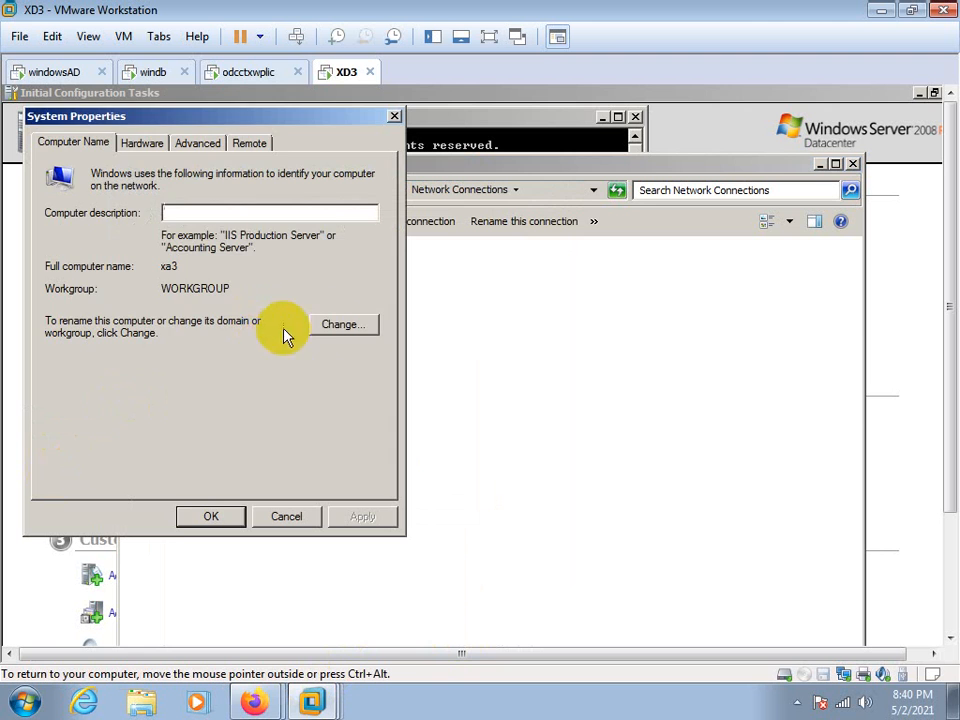
{"action": "left_click", "coordinate": [322, 326]}
{"action": "left_click", "coordinate": [60, 355]}
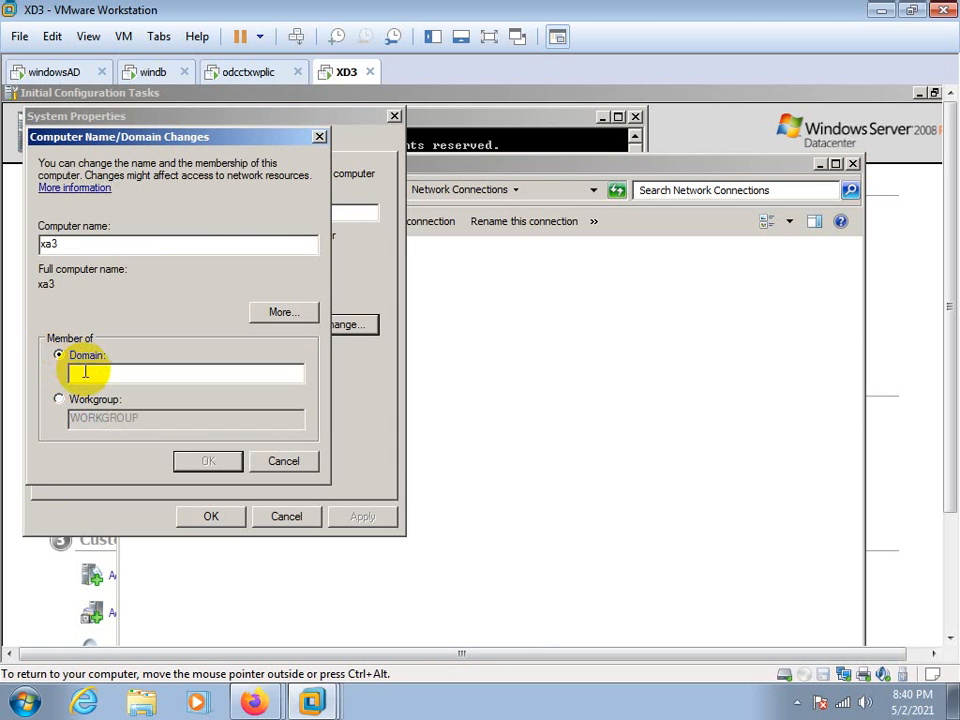
{"action": "type", "text": "citrix.com"}
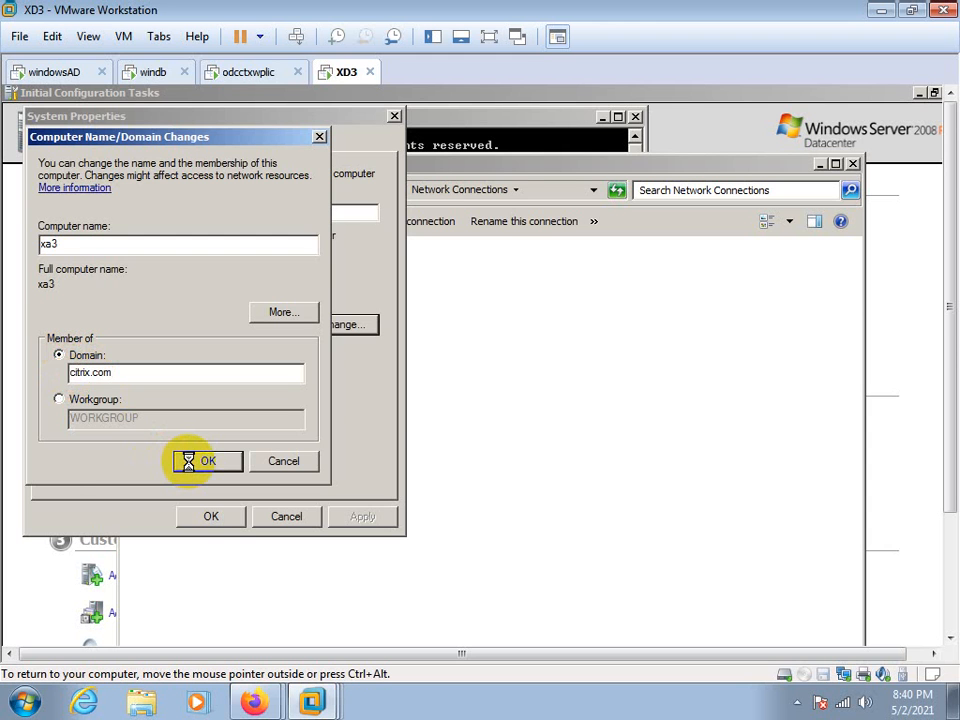
Switch to the windb virtual machine, close its startup configuration windows and postpone the VMware Tools update reminder
{"action": "left_click", "coordinate": [151, 71]}
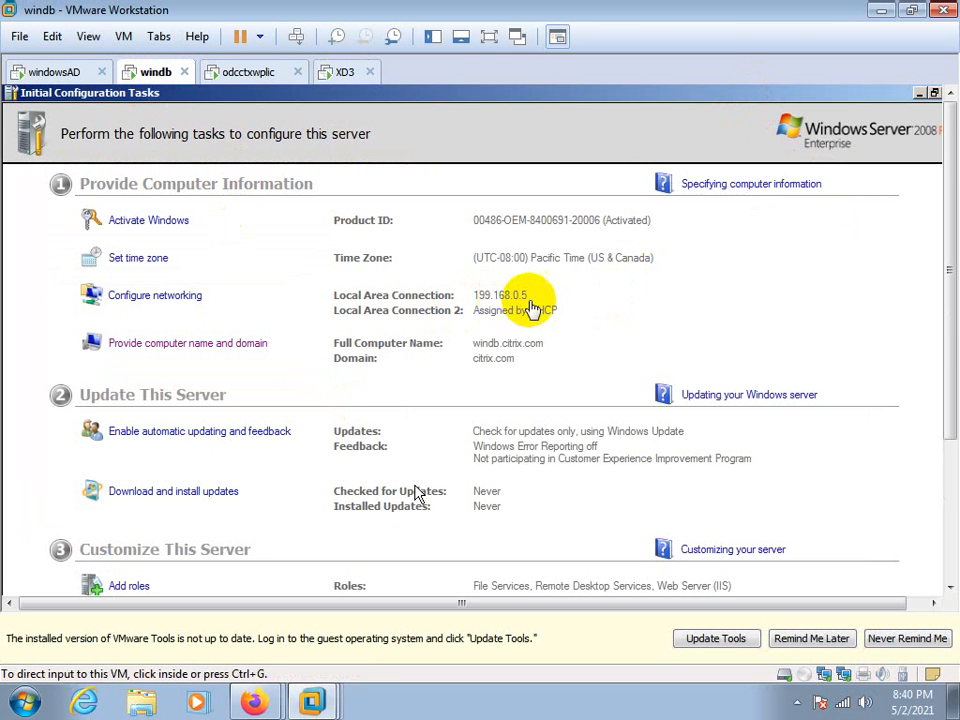
{"action": "left_click", "coordinate": [783, 100]}
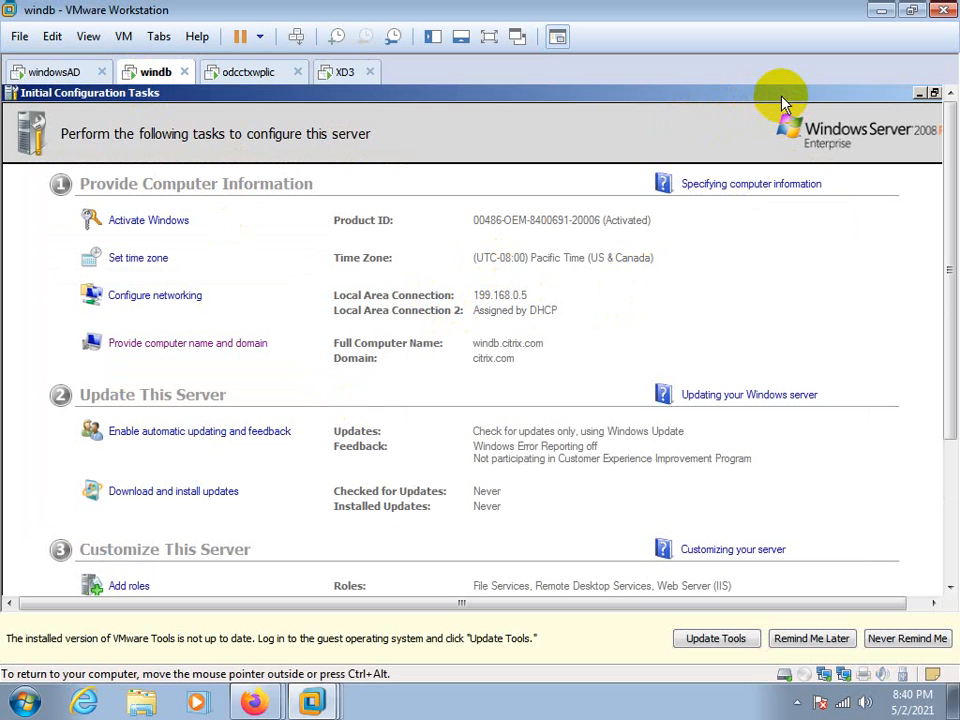
{"action": "left_click_drag", "start_coordinate": [783, 100], "coordinate": [440, 208]}
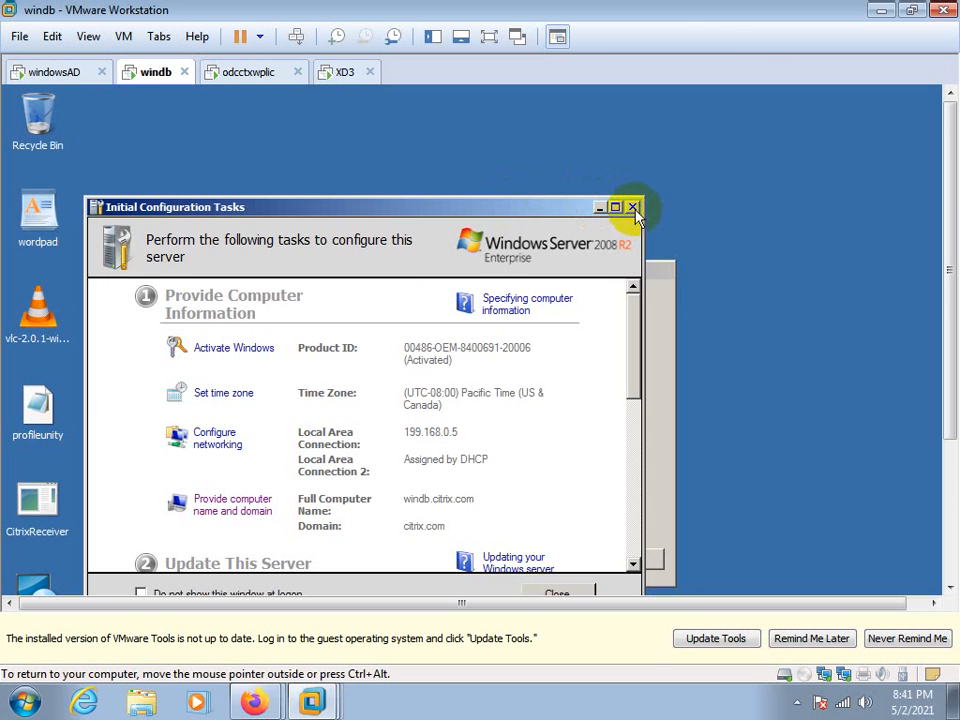
{"action": "left_click", "coordinate": [632, 209]}
{"action": "left_click", "coordinate": [566, 562]}
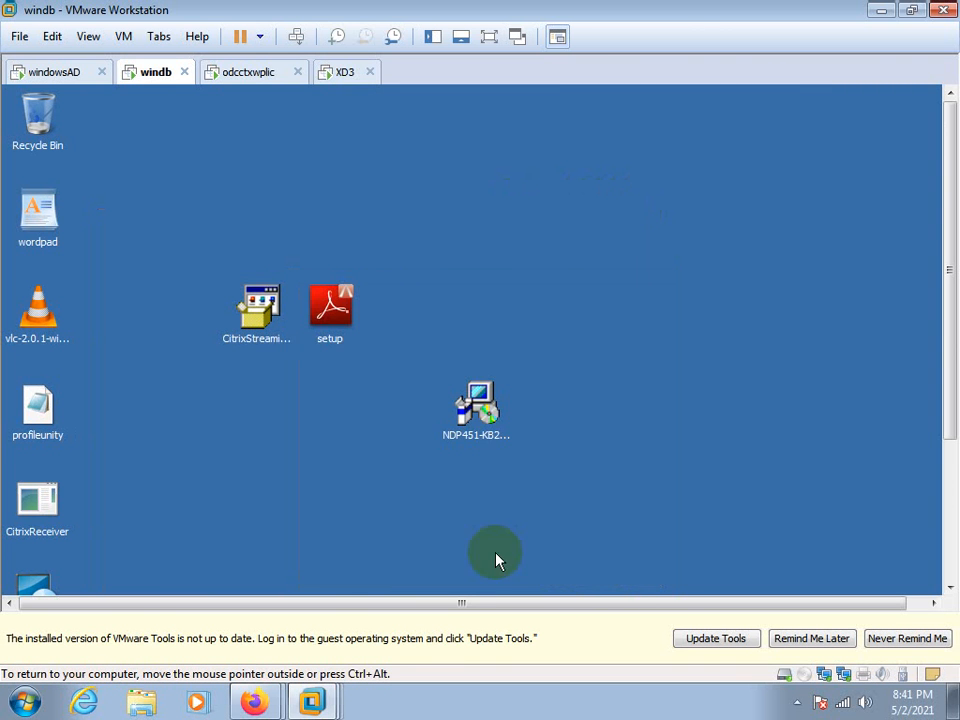
{"action": "left_click", "coordinate": [793, 642]}
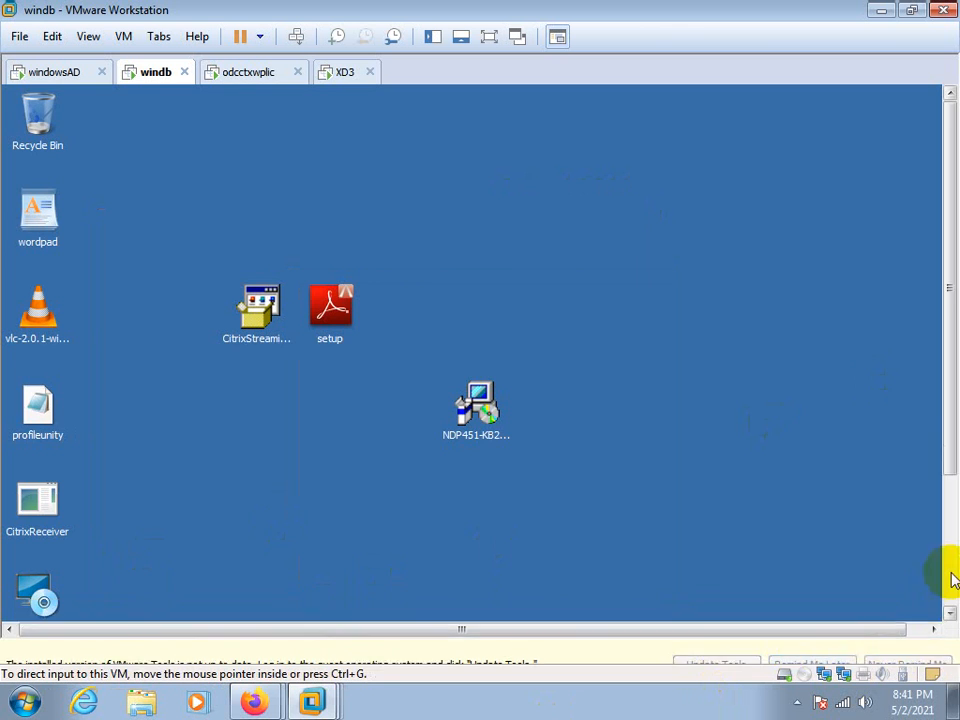
Launch SQL Server Management Studio on the windb virtual machine
{"action": "left_click_drag", "start_coordinate": [954, 499], "coordinate": [945, 640]}
{"action": "left_click", "coordinate": [37, 630]}
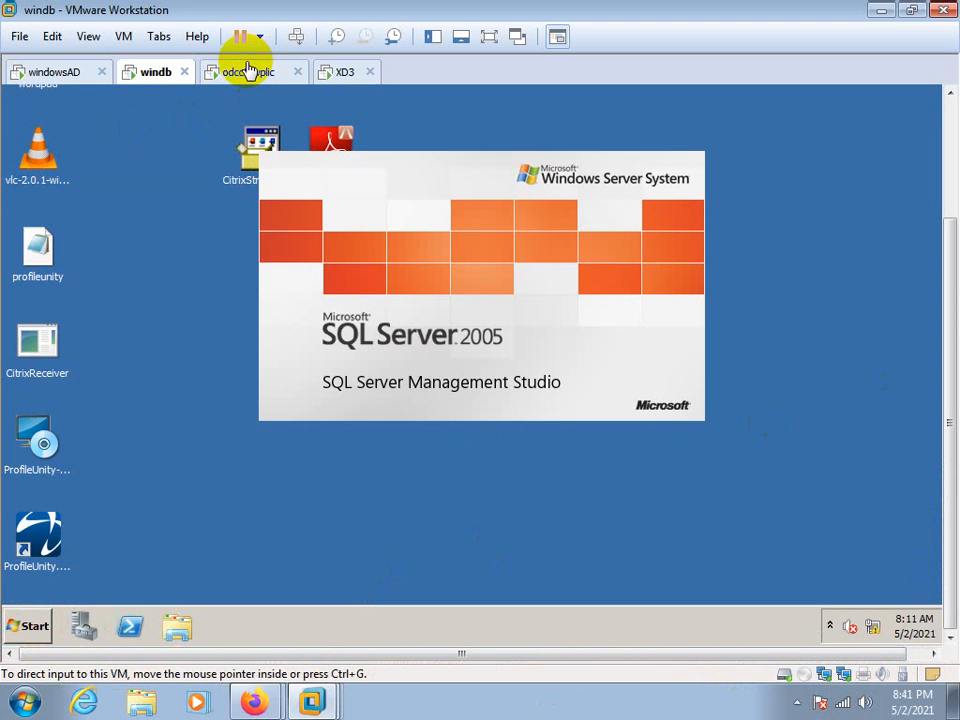
Return to the XD3 virtual machine and submit the citrix.com domain membership again
{"action": "left_click", "coordinate": [248, 71]}
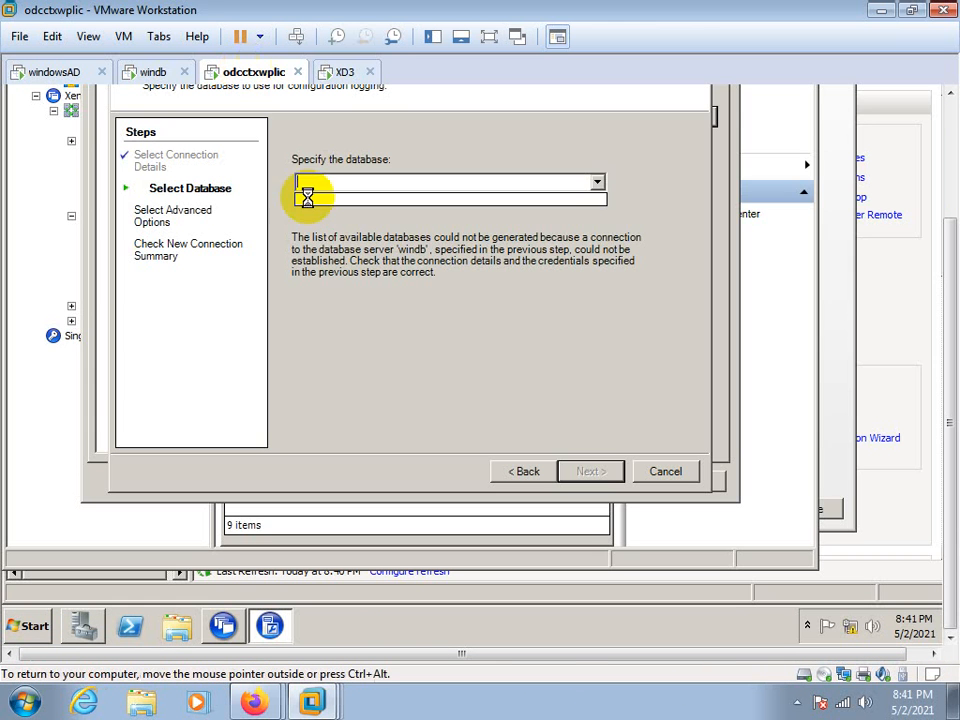
{"action": "left_click", "coordinate": [338, 73]}
{"action": "left_click", "coordinate": [650, 137]}
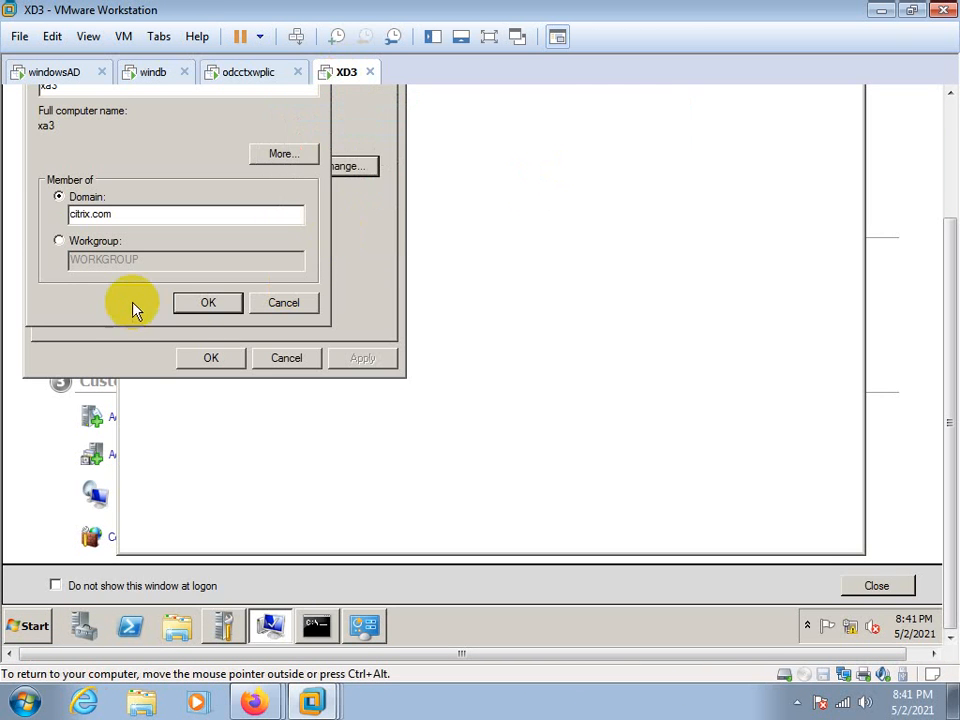
{"action": "left_click", "coordinate": [203, 302]}
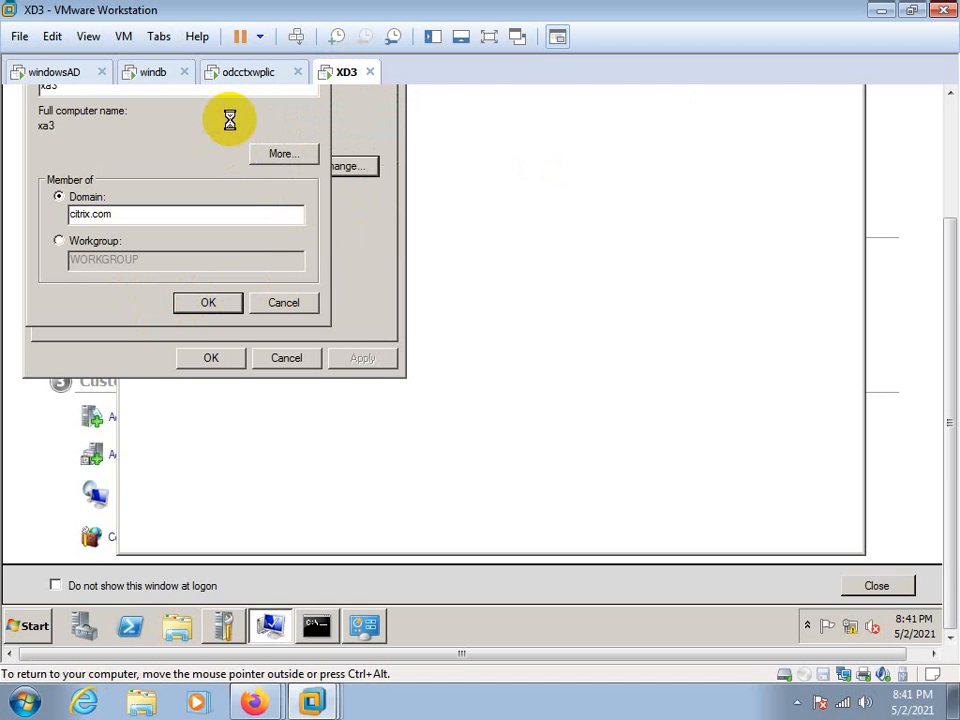
Check SQL Server Management Studio on windb and the domain join on XD3, and return to the odcctxwplic virtual machine
{"action": "left_click", "coordinate": [150, 72]}
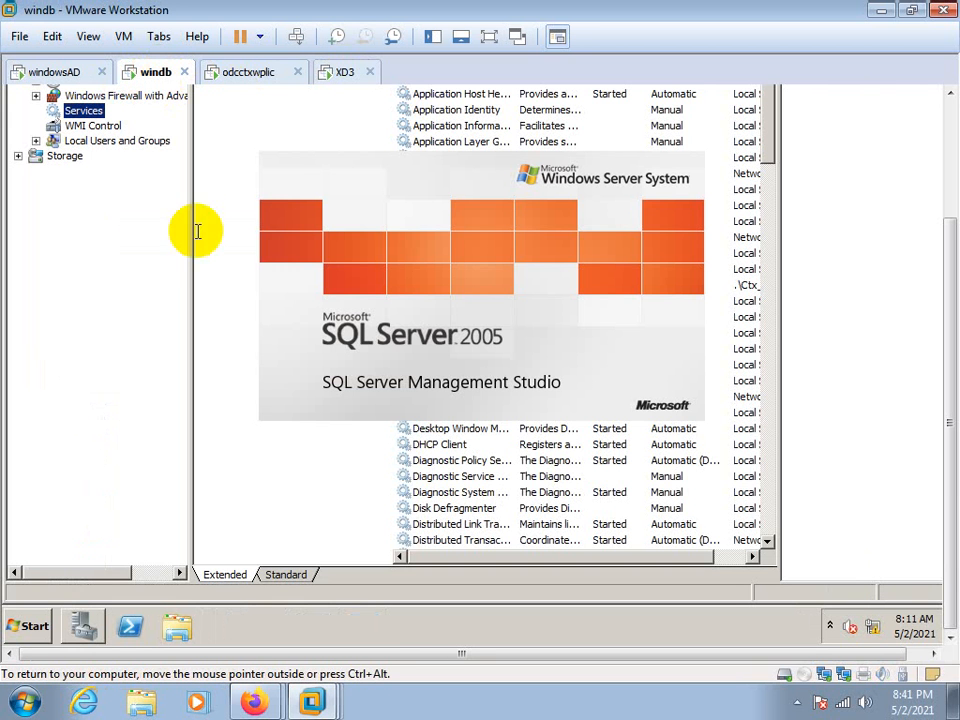
{"action": "left_click", "coordinate": [343, 74]}
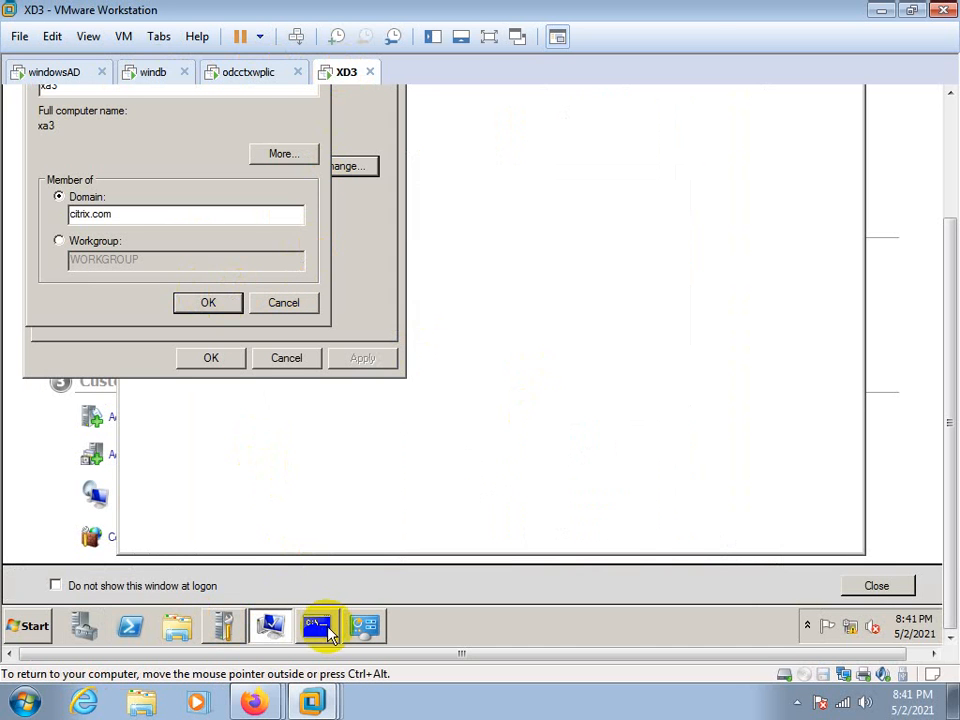
{"action": "left_click", "coordinate": [152, 76]}
{"action": "left_click", "coordinate": [388, 303]}
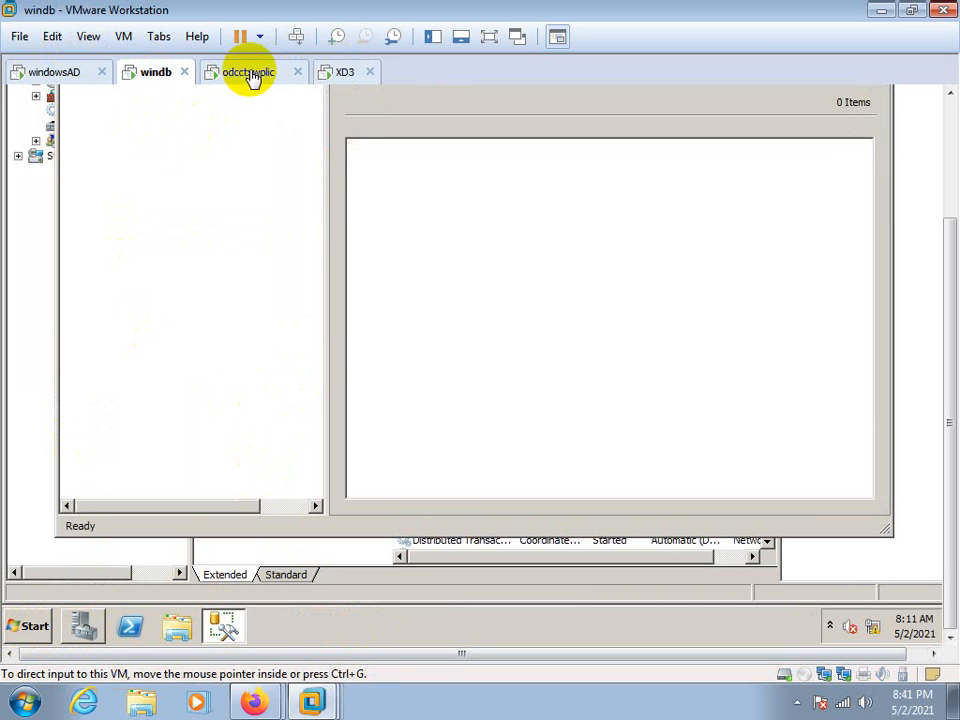
{"action": "left_click", "coordinate": [250, 74]}
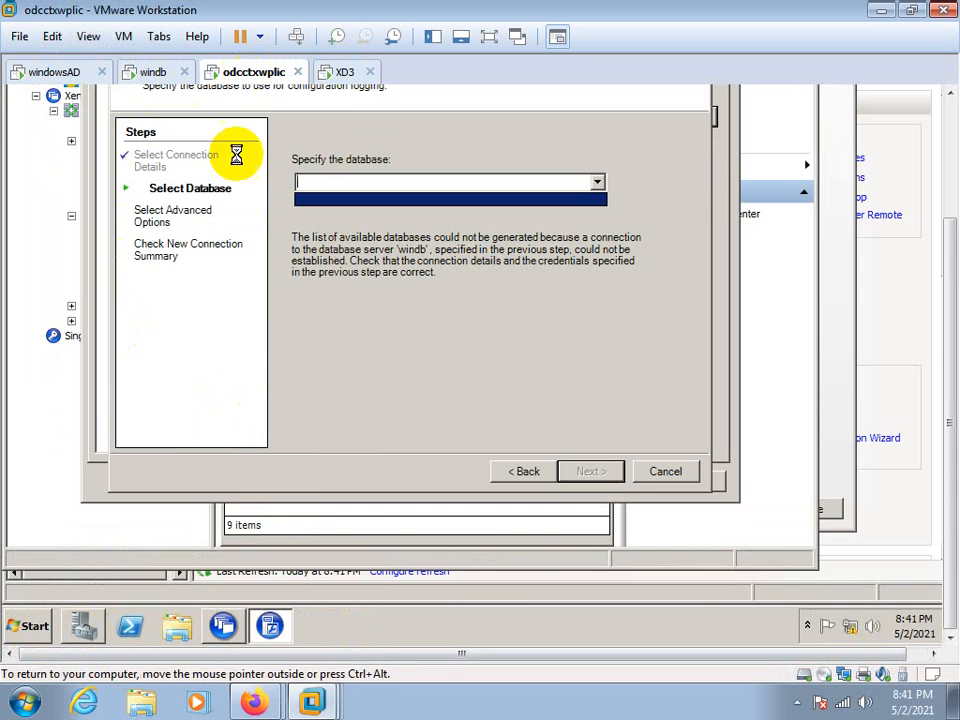
Open the network connections with ncpa.cpl and inspect the Local Area Connection's IPv4 settings on odcctxwplic
{"action": "left_click", "coordinate": [33, 627]}
{"action": "left_click", "coordinate": [64, 205]}
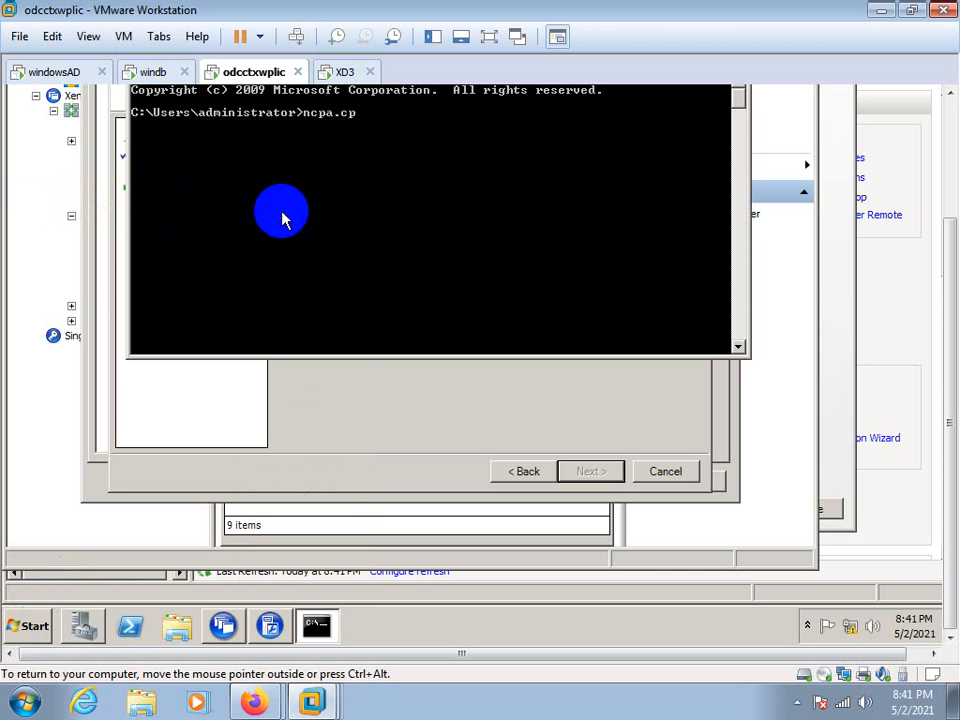
{"action": "type", "text": "ncpa.cpl"}
{"action": "key", "text": "Return"}
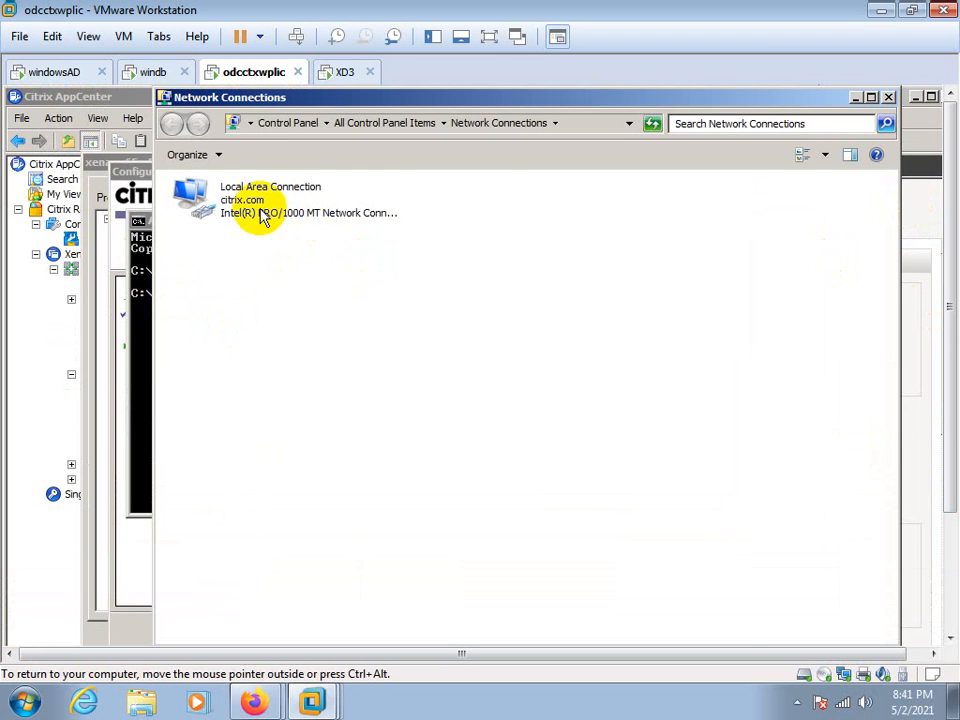
{"action": "left_click", "coordinate": [260, 214]}
{"action": "right_click", "coordinate": [262, 212]}
{"action": "left_click", "coordinate": [290, 358]}
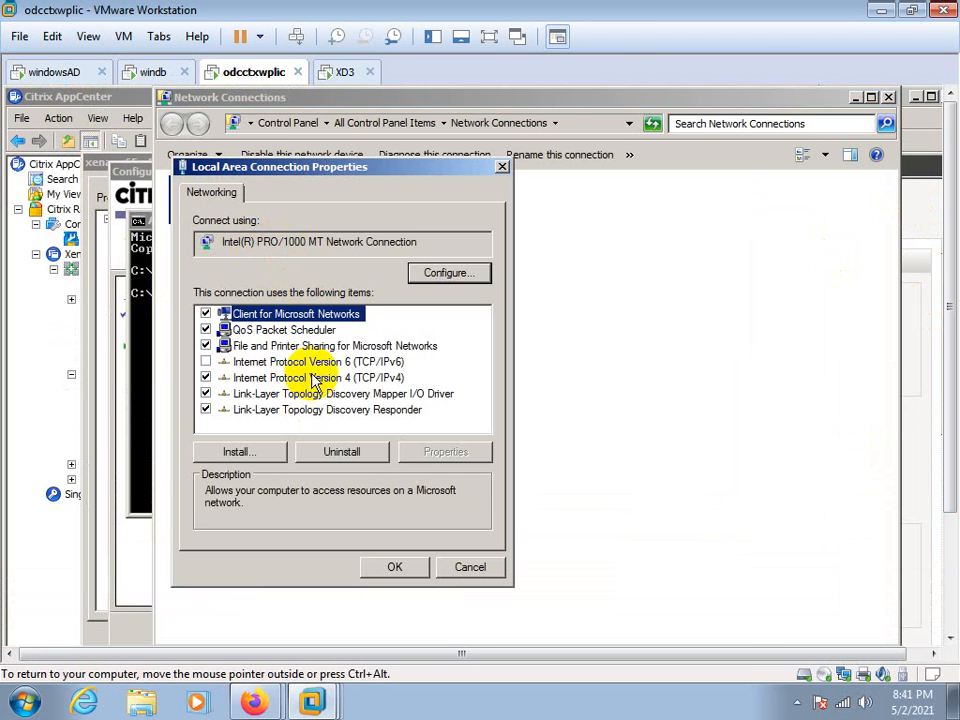
{"action": "left_click", "coordinate": [318, 377]}
{"action": "left_click", "coordinate": [443, 453]}
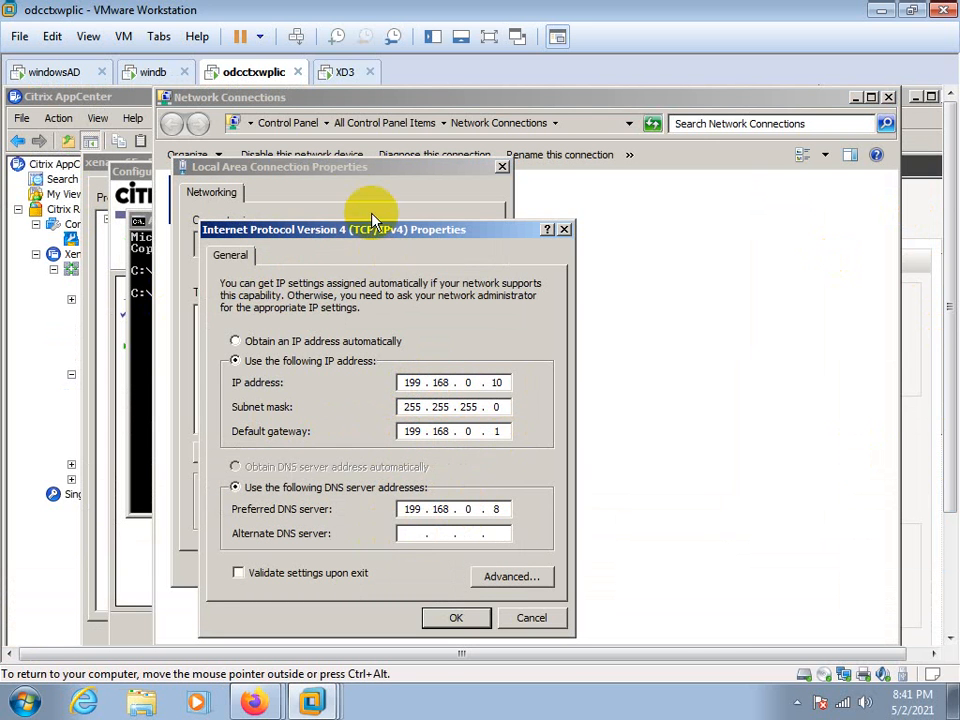
Switch to the XD3 virtual machine, dismiss the domain error, and set its network adapter to Host-only
{"action": "left_click", "coordinate": [344, 72]}
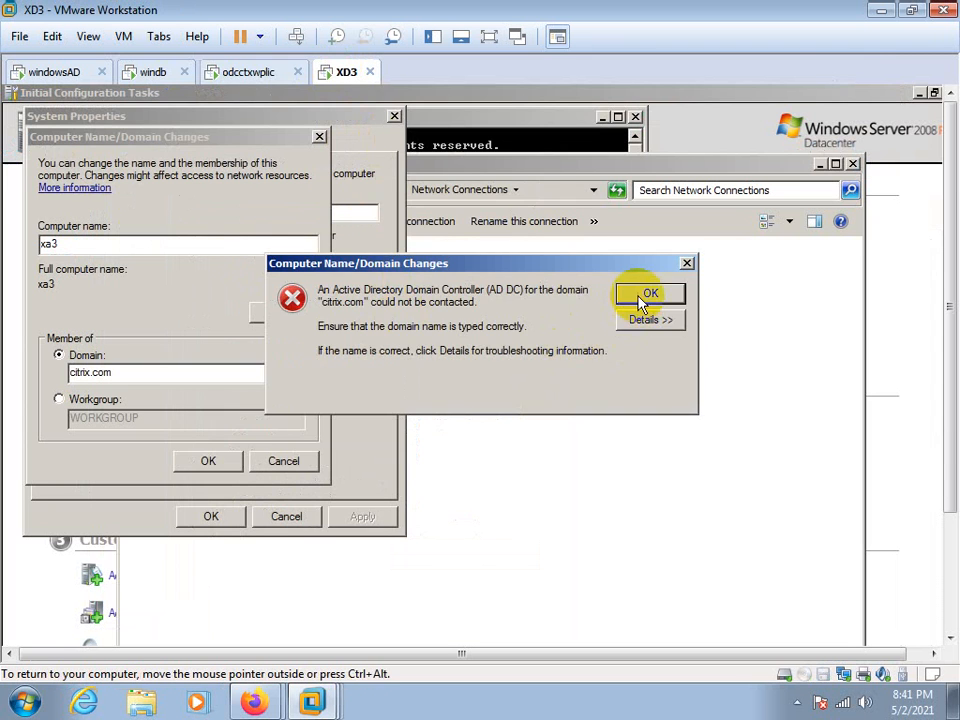
{"action": "left_click", "coordinate": [647, 294]}
{"action": "right_click", "coordinate": [340, 70]}
{"action": "left_click", "coordinate": [372, 328]}
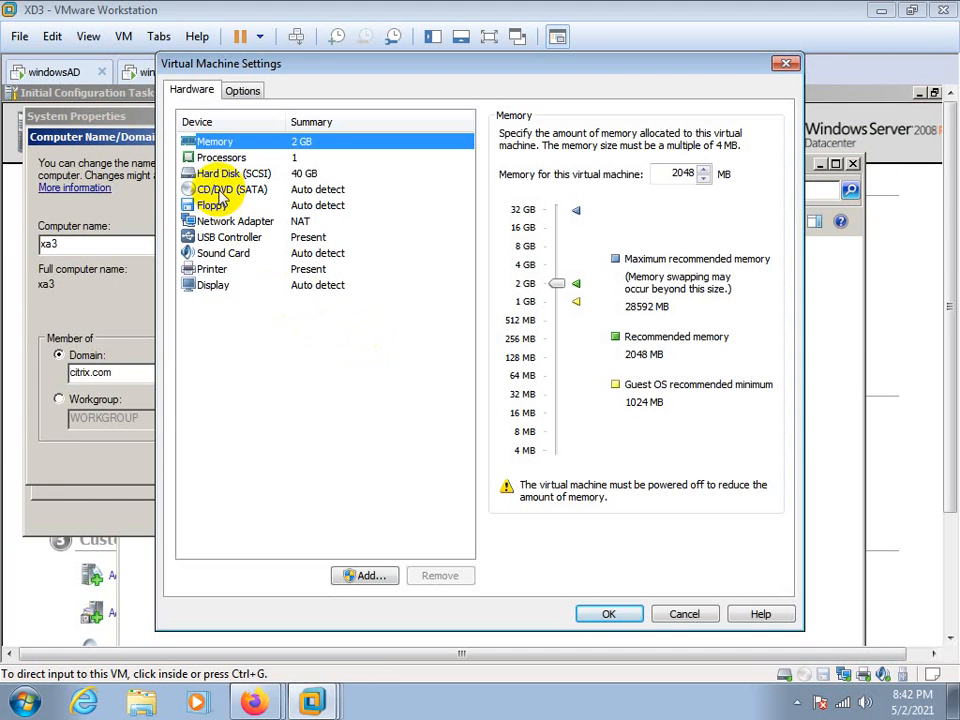
{"action": "left_click", "coordinate": [203, 221]}
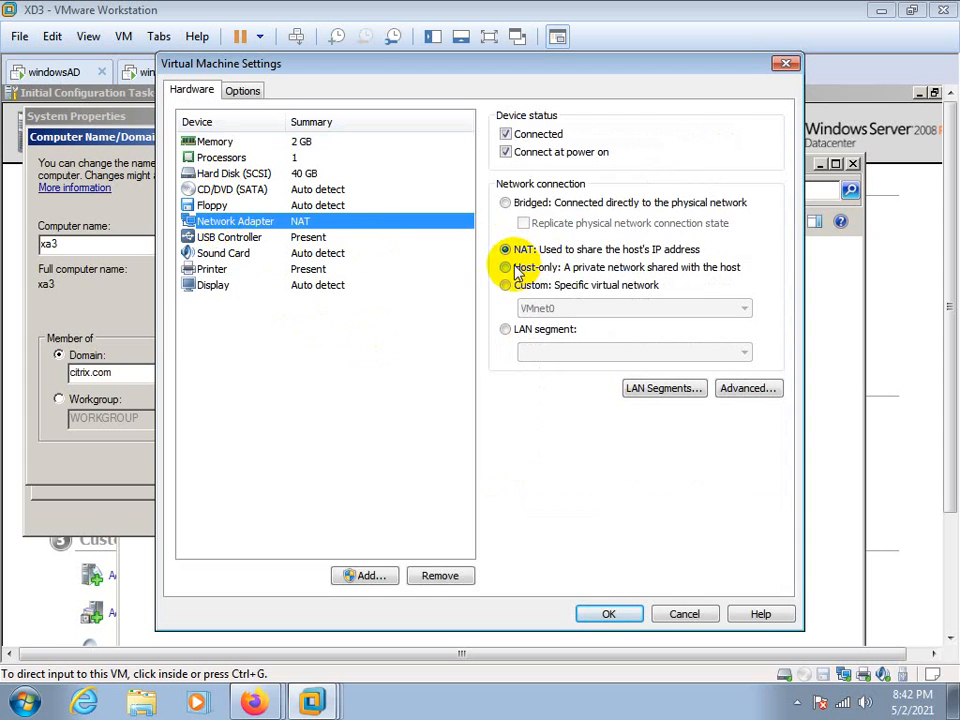
{"action": "left_click", "coordinate": [507, 268]}
{"action": "left_click", "coordinate": [606, 614]}
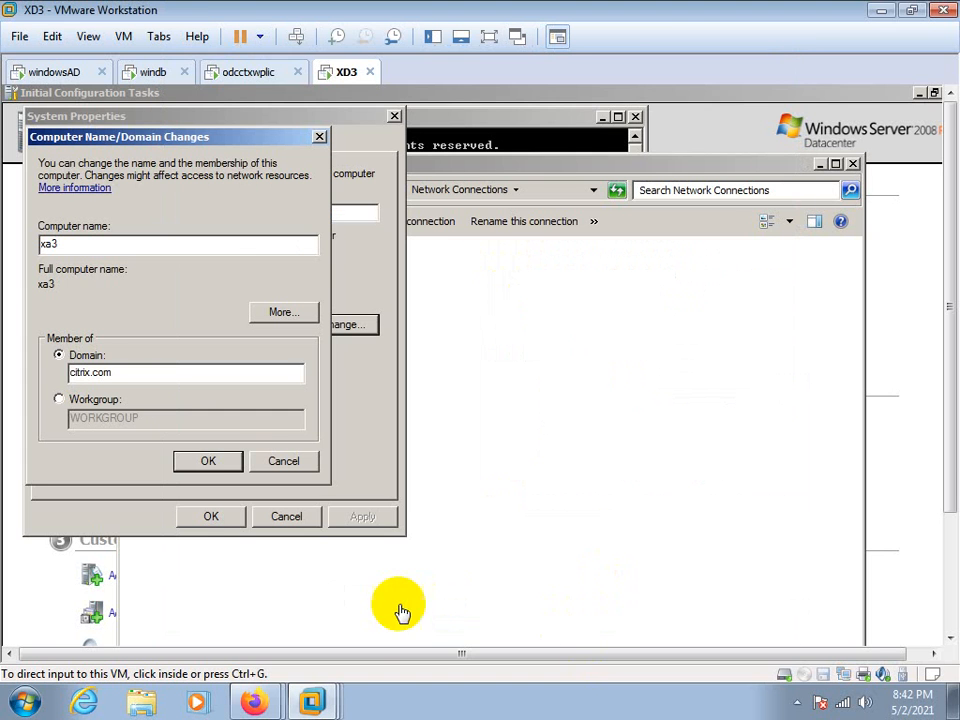
Resubmit the citrix.com domain membership for xa3 and authenticate with the domain administrator user name and password
{"action": "left_click", "coordinate": [203, 464]}
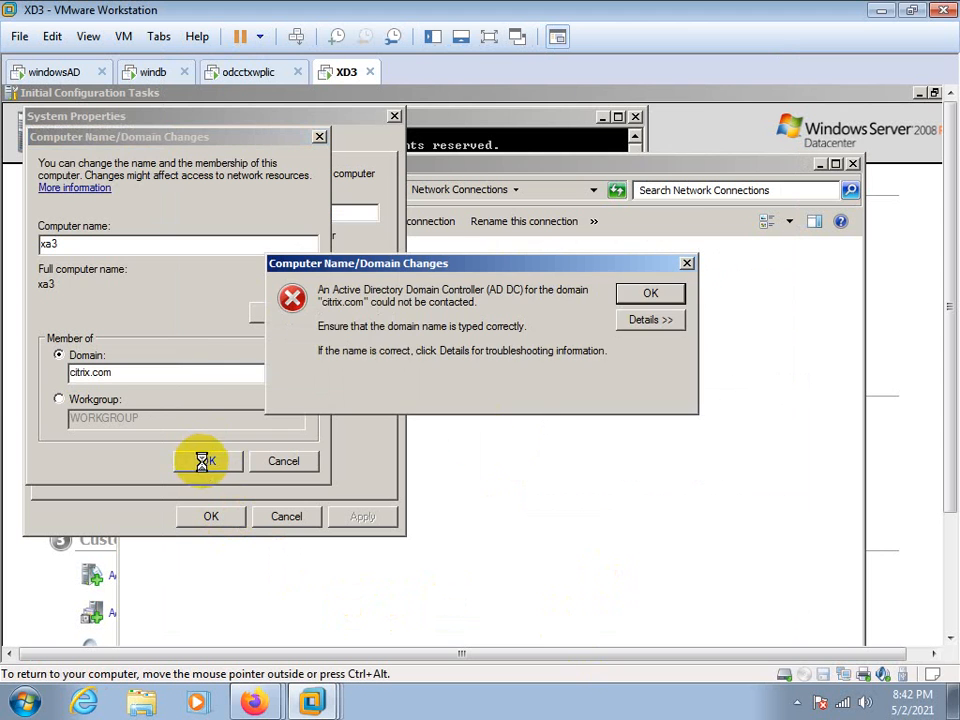
{"action": "left_click", "coordinate": [641, 292]}
{"action": "left_click", "coordinate": [208, 465]}
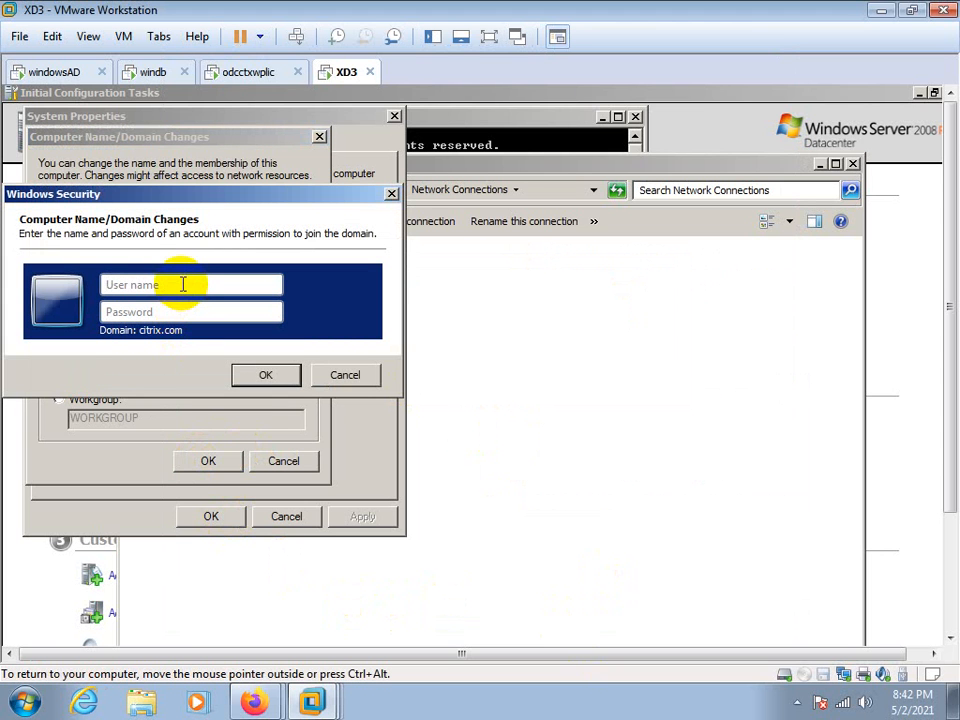
{"action": "left_click", "coordinate": [183, 284]}
{"action": "type", "text": "administrator"}
{"action": "key", "text": "Tab"}
{"action": "type", "text": "Pas"}
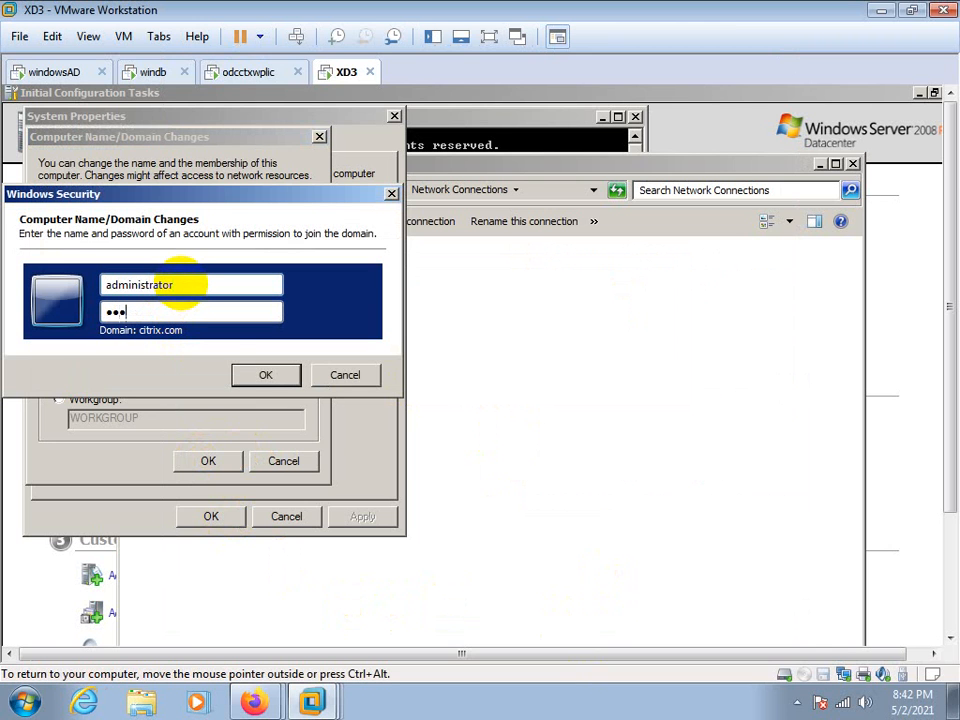
{"action": "type", "text": "sw"}
{"action": "key", "text": "Return"}
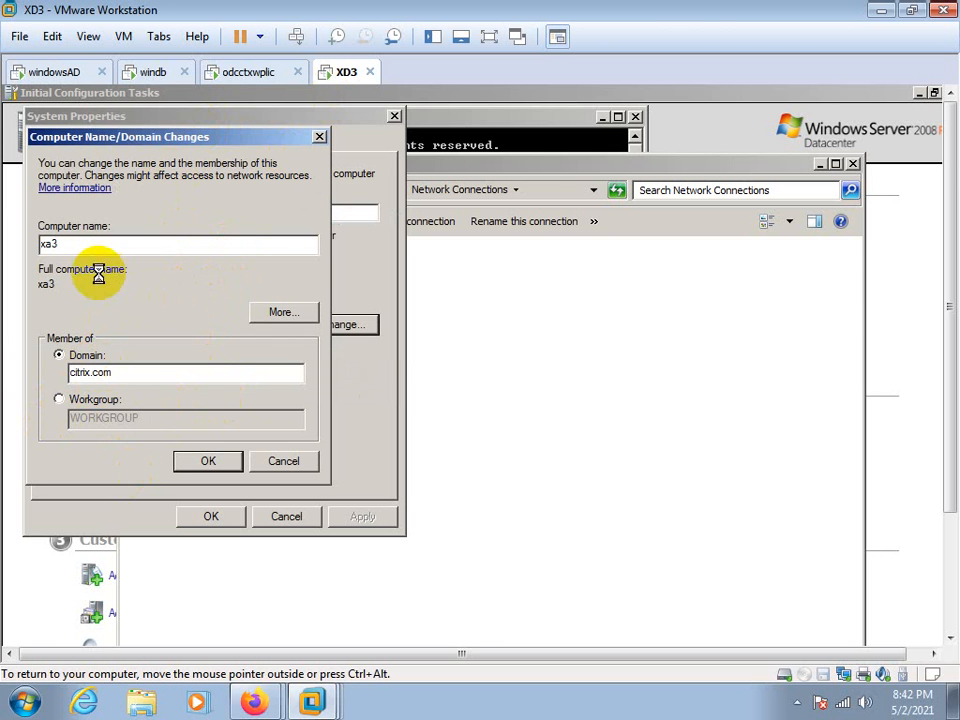
Switch to windb and examine the xenapp, EdgeSight and configlog databases on the WINDB\CITRIXDB instance
{"action": "left_click", "coordinate": [122, 72]}
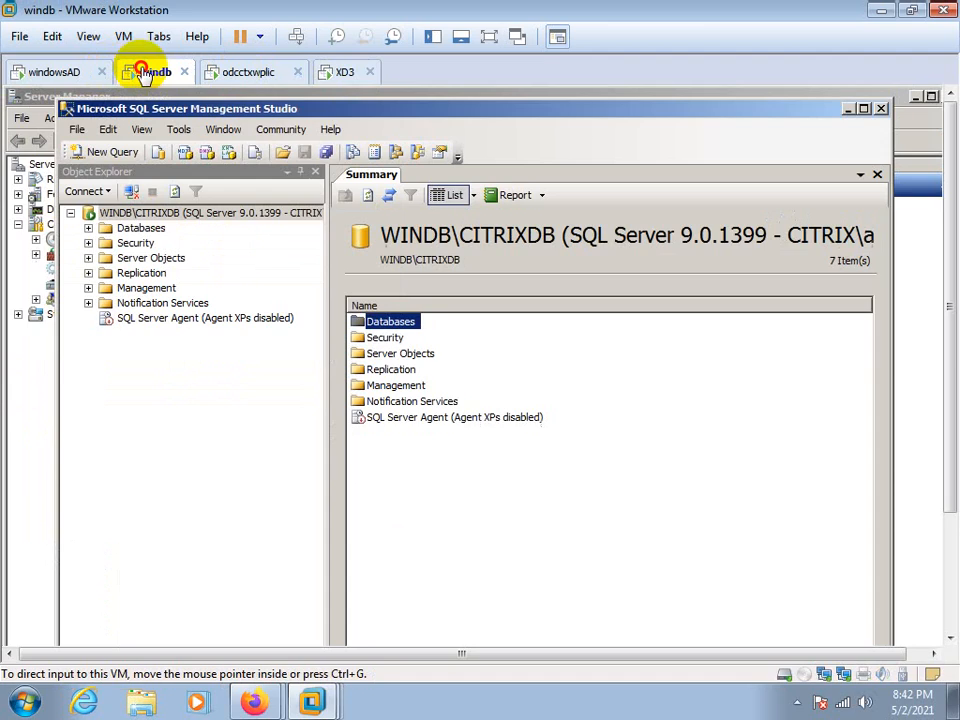
{"action": "left_click", "coordinate": [88, 228]}
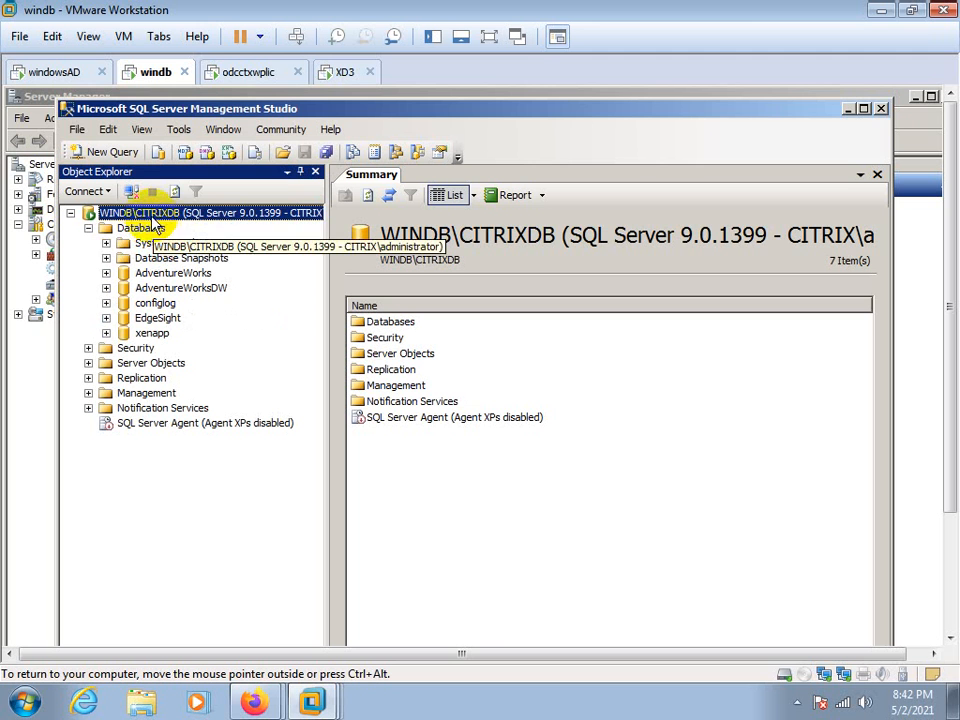
{"action": "left_click", "coordinate": [151, 334]}
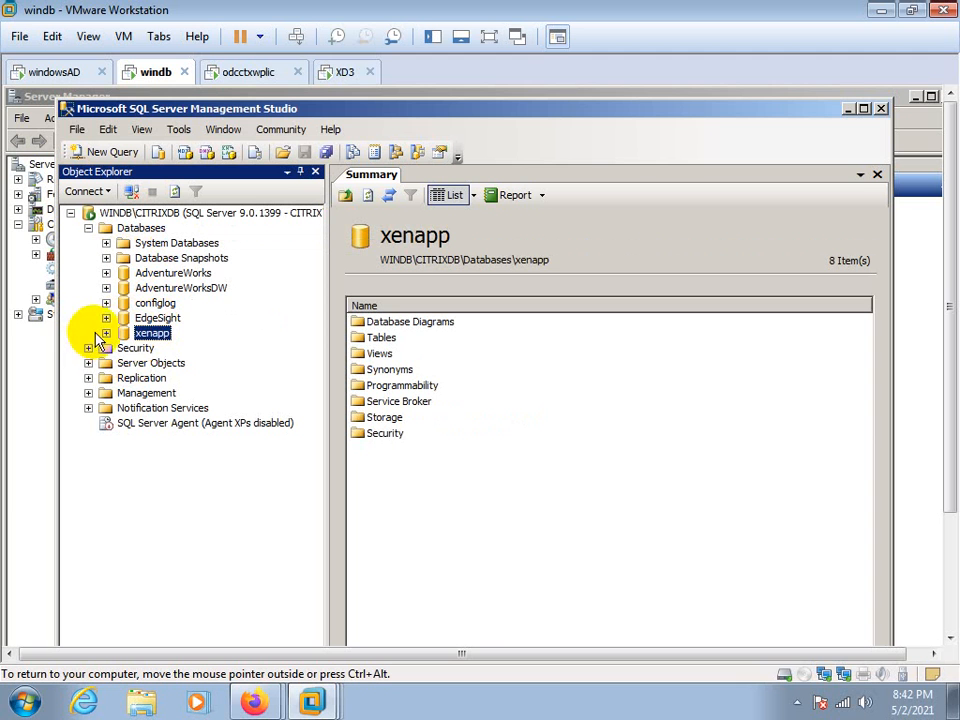
{"action": "left_click", "coordinate": [156, 318]}
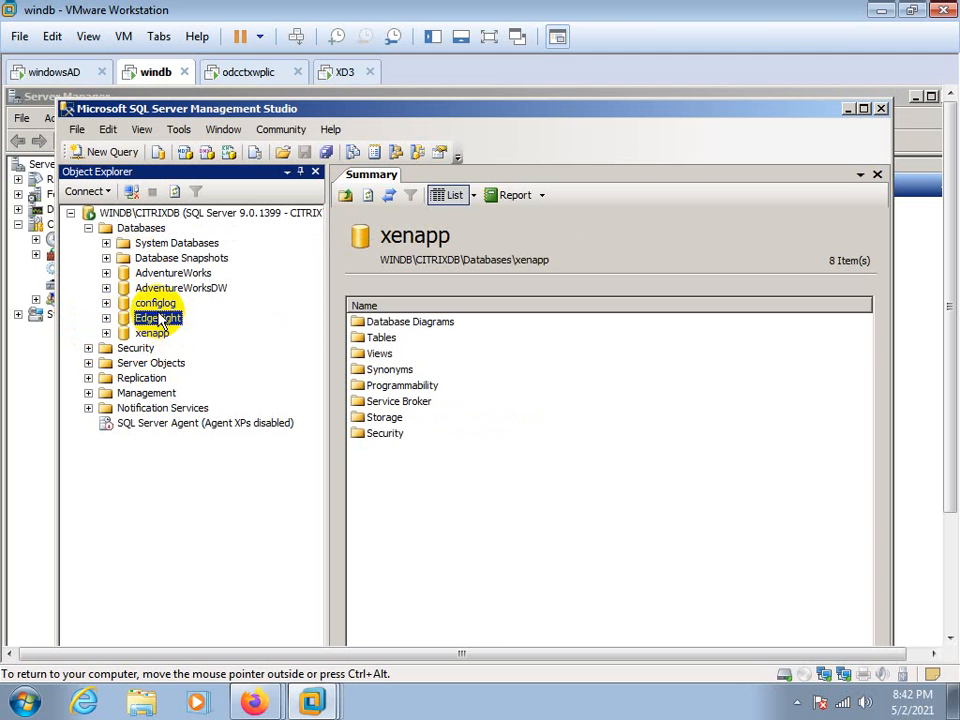
{"action": "left_click", "coordinate": [153, 306]}
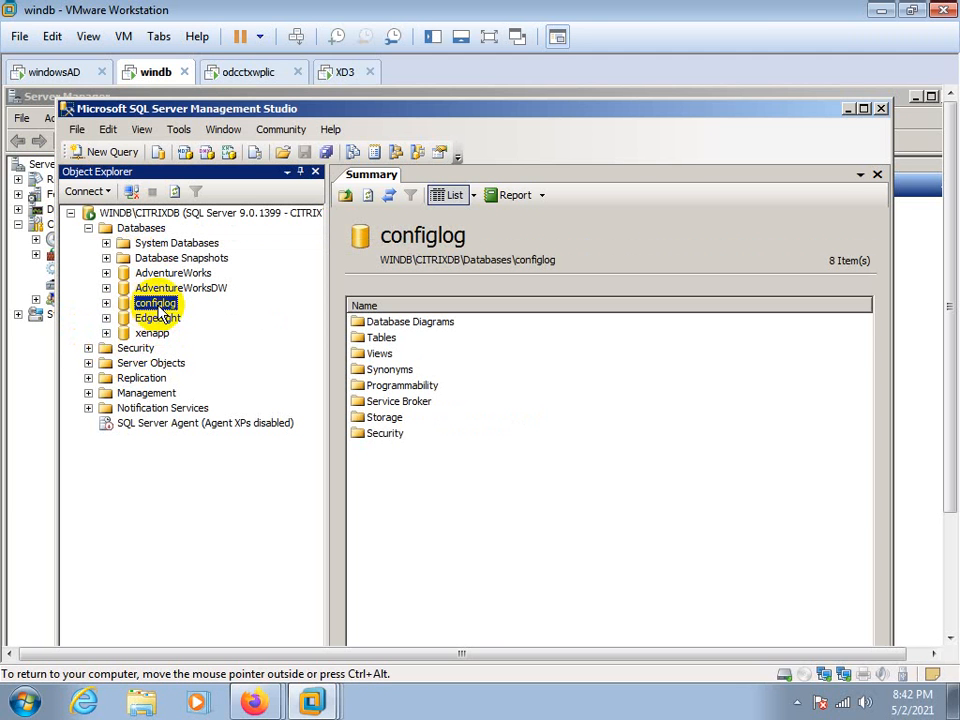
{"action": "right_click", "coordinate": [160, 311]}
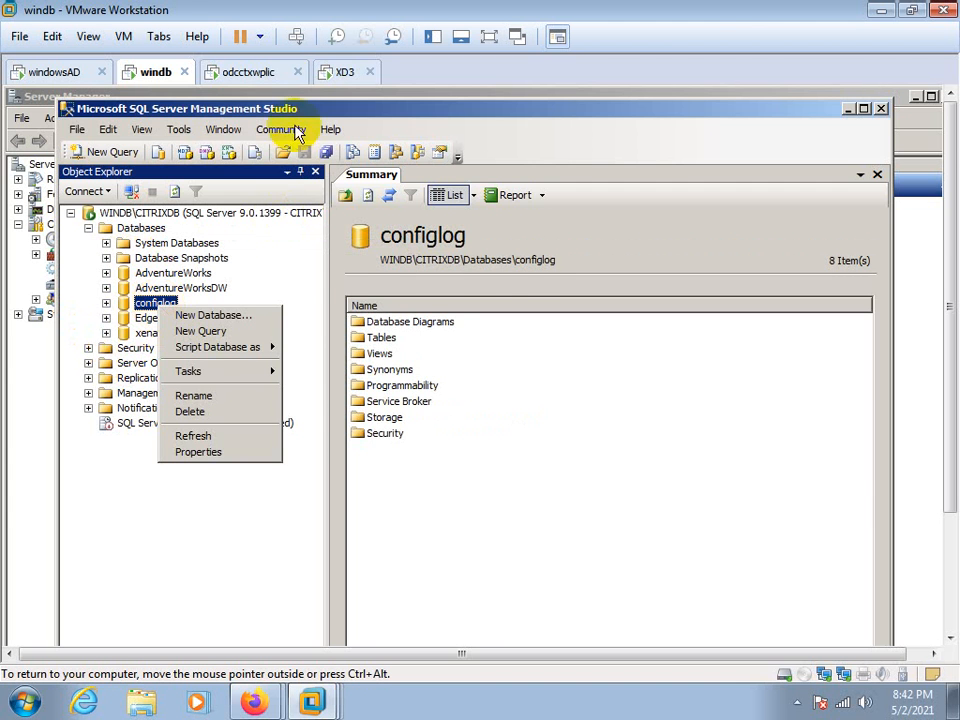
Return to the Configuration Logging Database wizard on odcctxwplic, specify the configlog database and proceed to the connection summary with default advanced options
{"action": "left_click", "coordinate": [232, 72]}
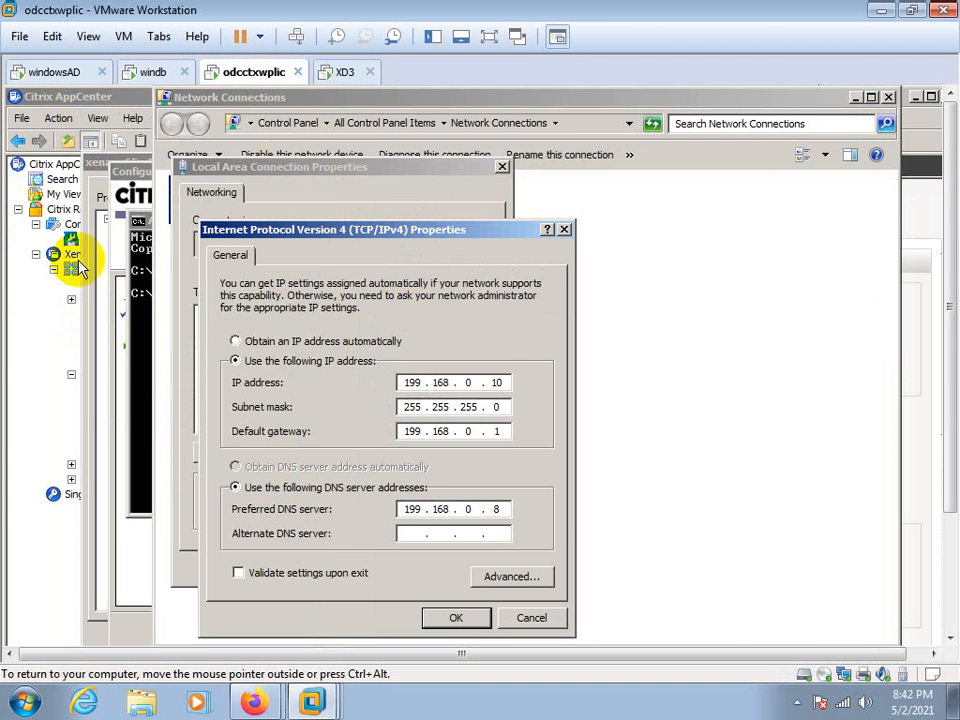
{"action": "left_click", "coordinate": [120, 403]}
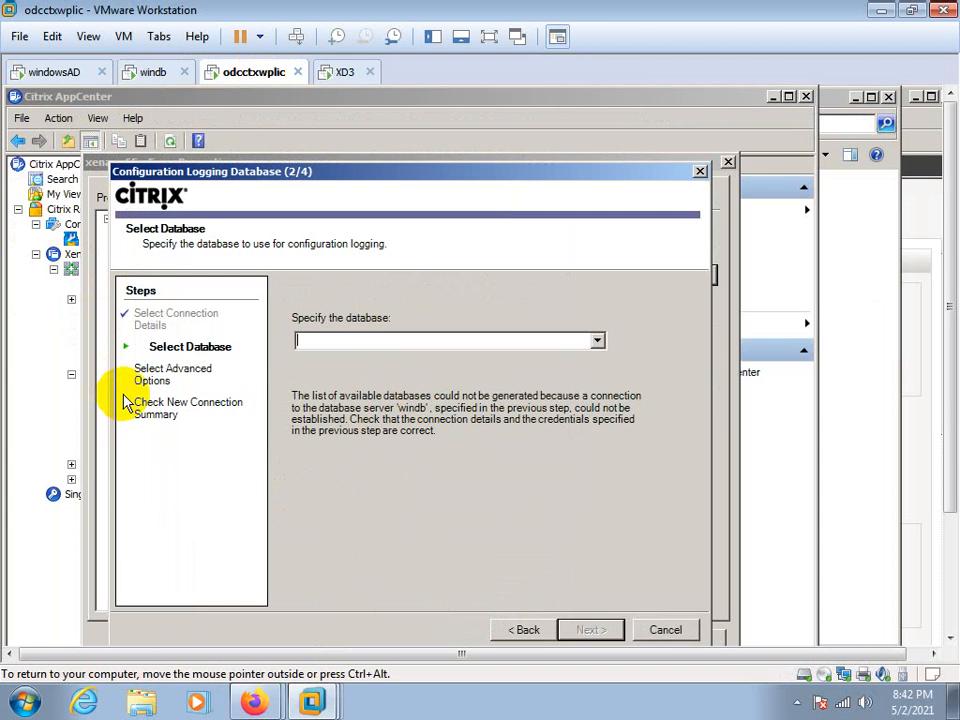
{"action": "left_click", "coordinate": [332, 344]}
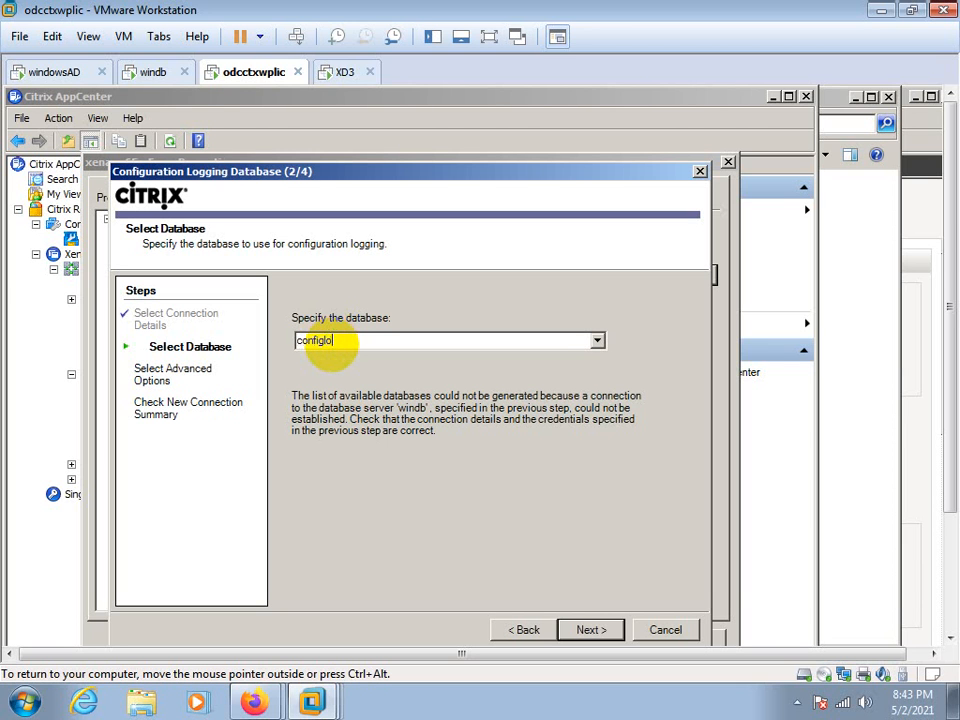
{"action": "type", "text": "configlog"}
{"action": "left_click", "coordinate": [603, 630]}
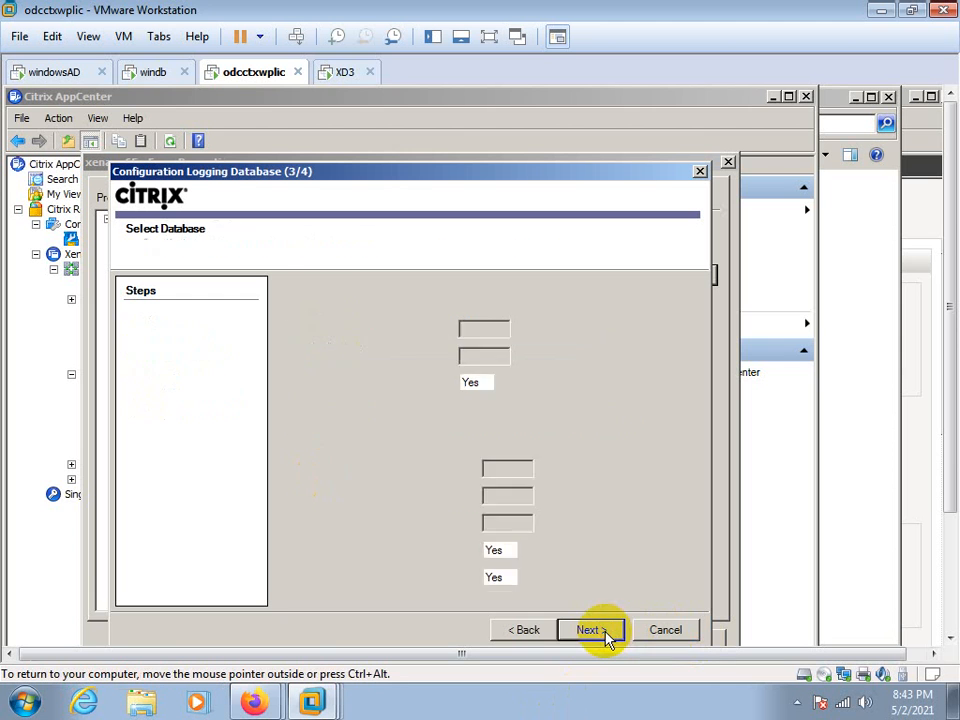
{"action": "left_click", "coordinate": [605, 632]}
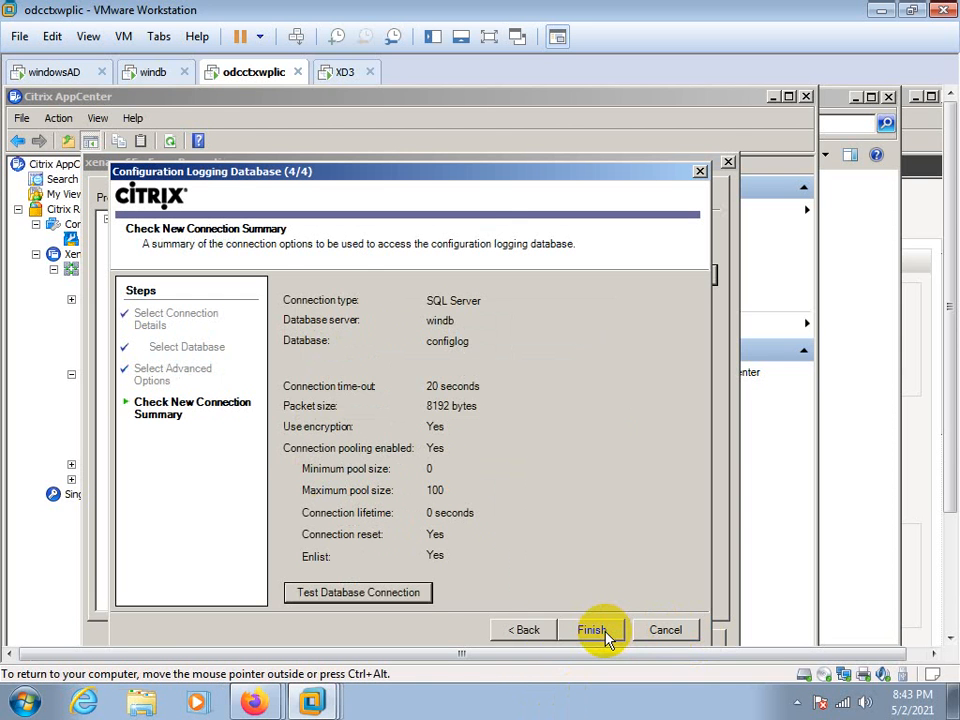
Test the configlog database connection on server windb and try to finish the configuration logging wizard
{"action": "left_click", "coordinate": [405, 598]}
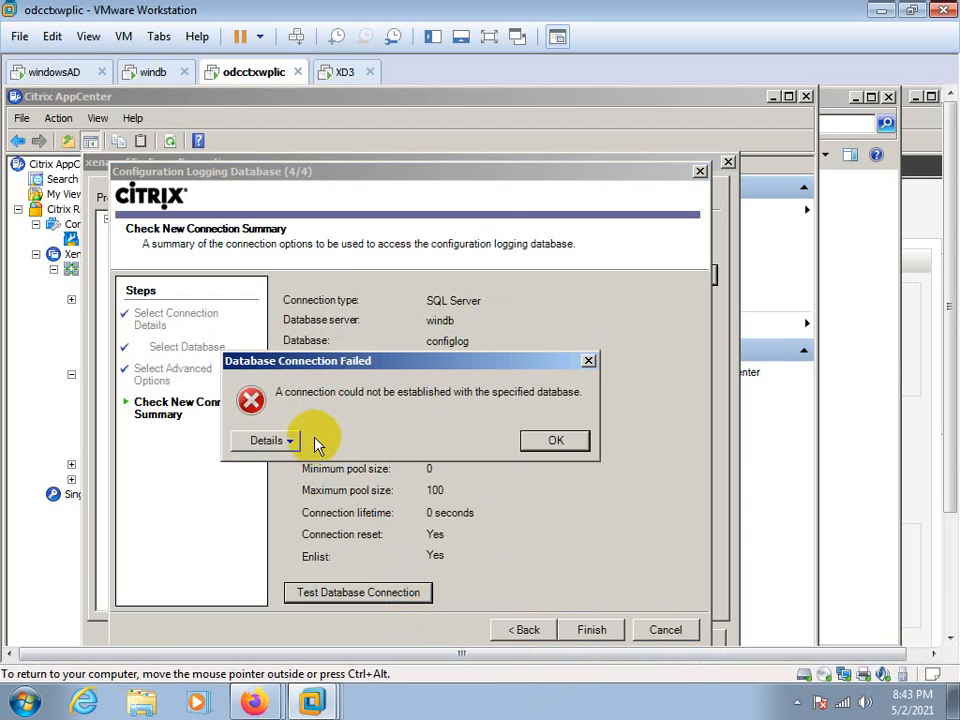
{"action": "left_click", "coordinate": [545, 443]}
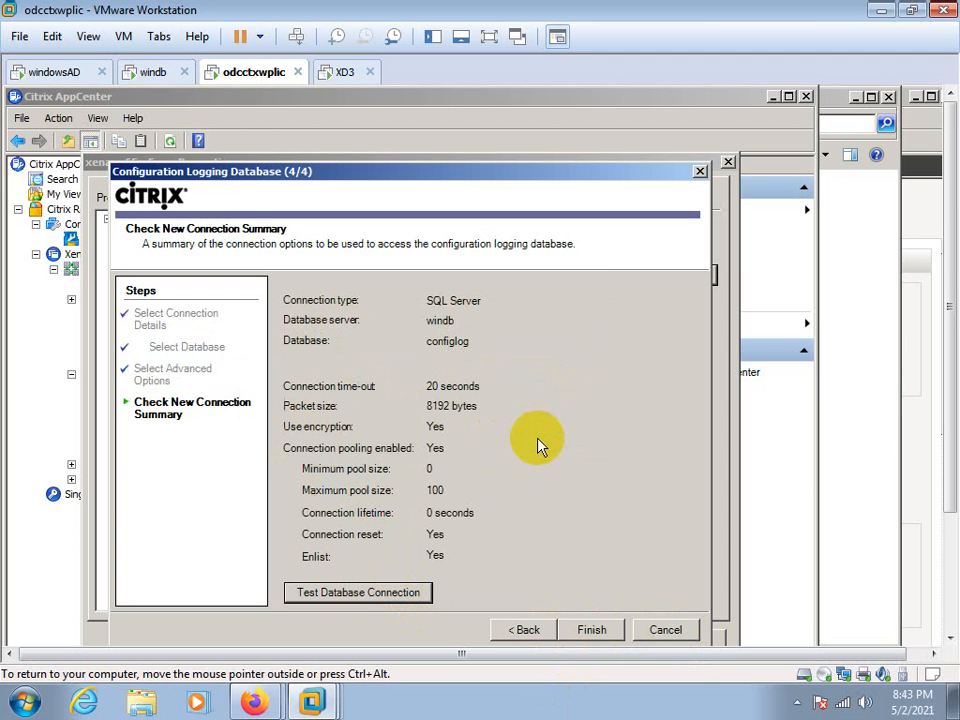
{"action": "left_click", "coordinate": [590, 630]}
{"action": "left_click", "coordinate": [369, 440]}
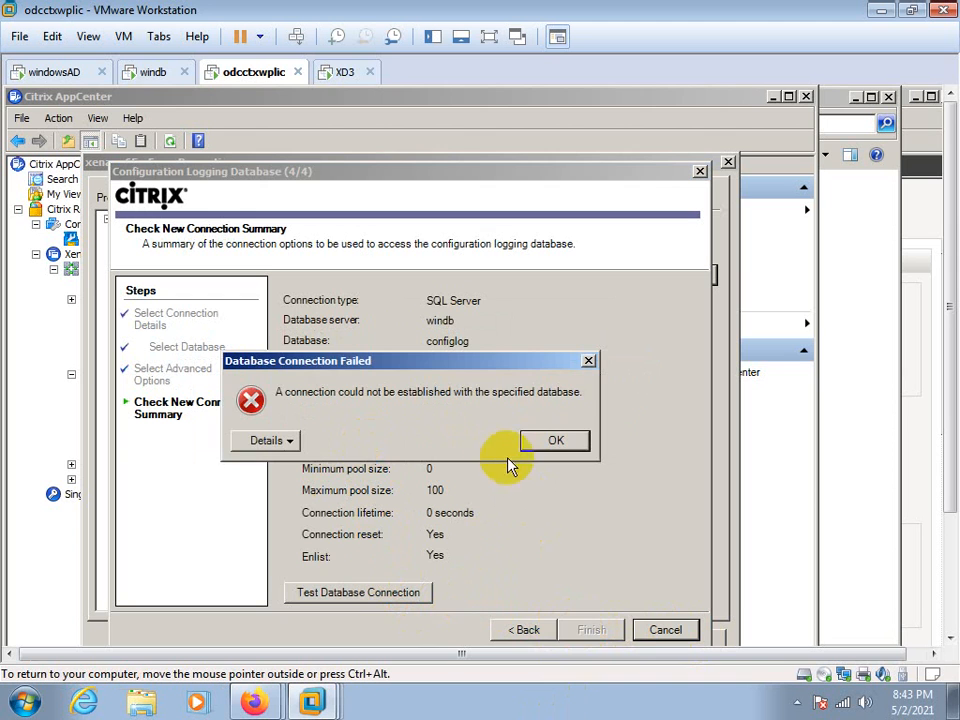
{"action": "left_click", "coordinate": [533, 443]}
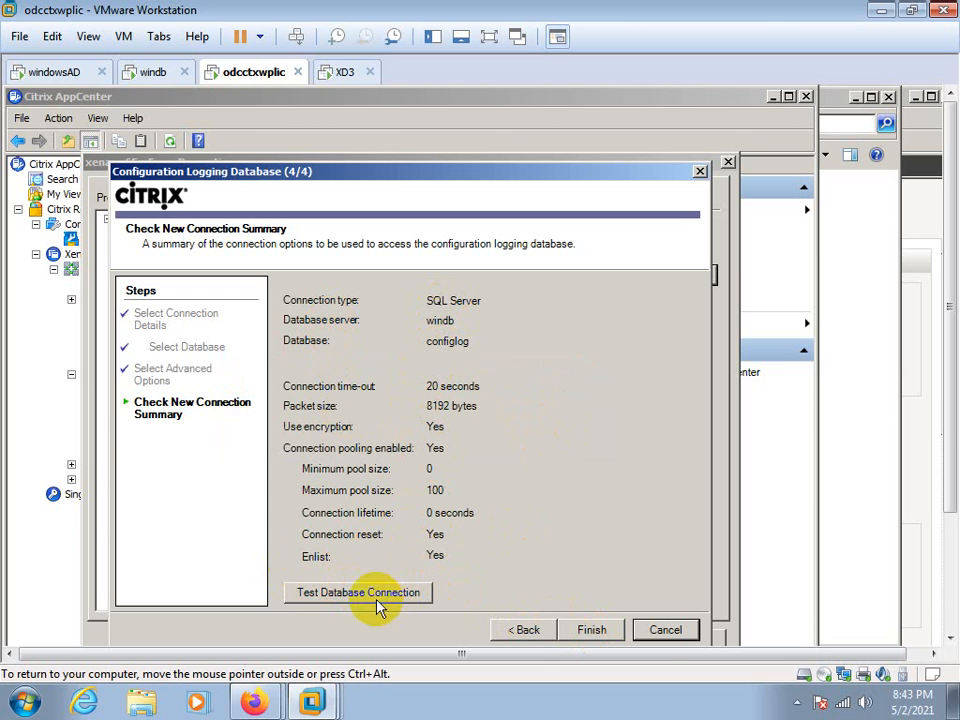
Go back to the connection details and set the SQL Server name to windb\citrixdb
{"action": "left_click", "coordinate": [524, 630]}
{"action": "left_click", "coordinate": [526, 630]}
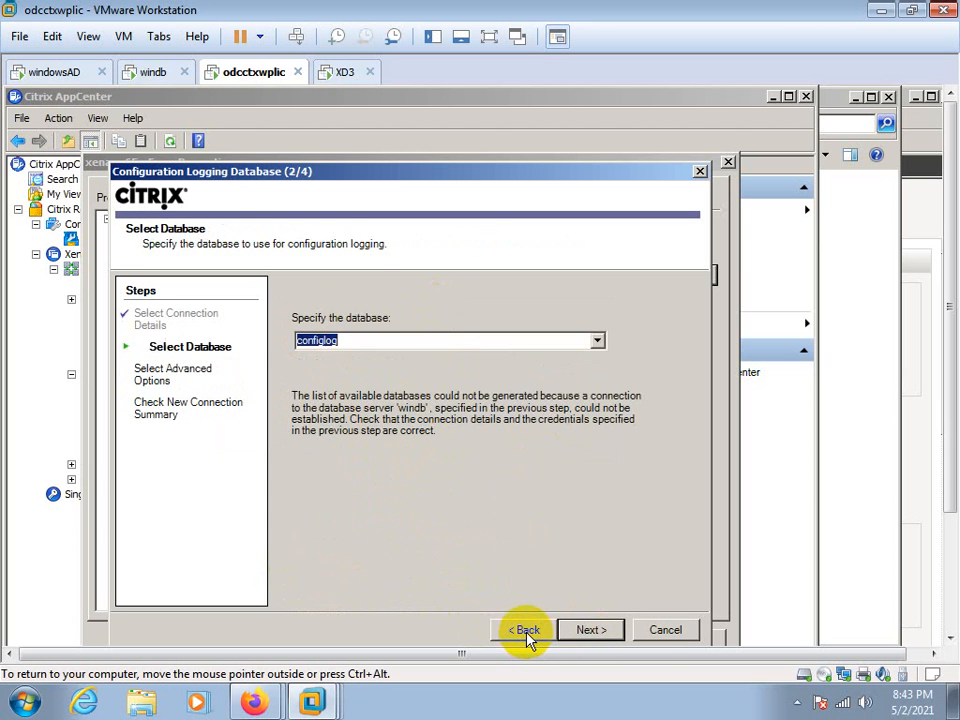
{"action": "left_click", "coordinate": [526, 630]}
{"action": "double_click", "coordinate": [426, 424]}
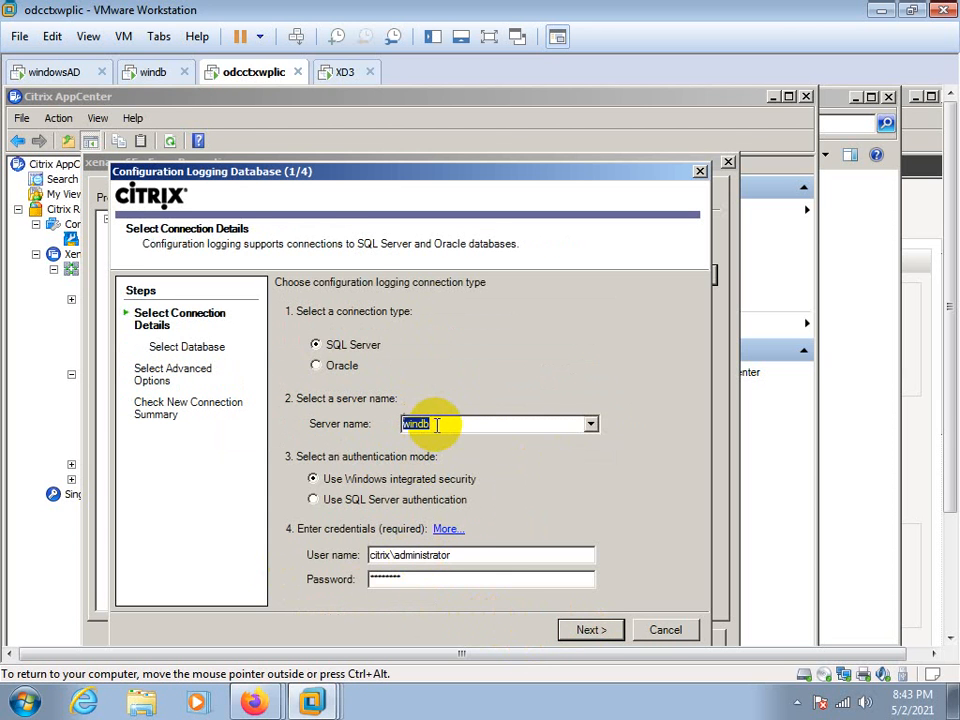
{"action": "left_click", "coordinate": [436, 424]}
{"action": "left_click", "coordinate": [574, 628]}
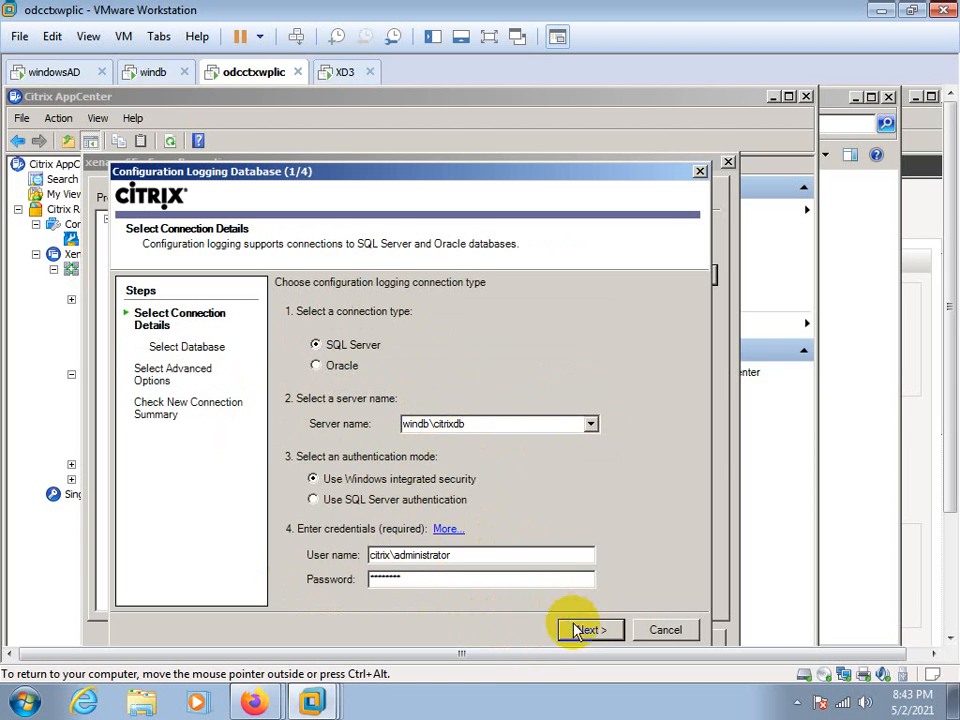
Choose configlog as the logging database and proceed to the connection summary with default advanced options
{"action": "left_click", "coordinate": [598, 342]}
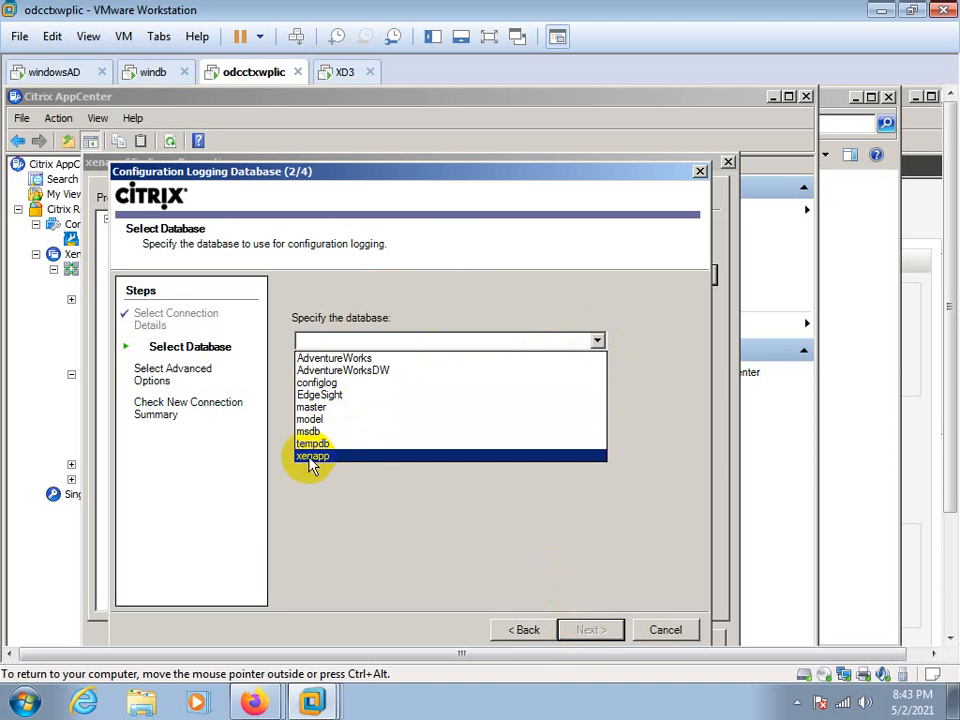
{"action": "left_click", "coordinate": [320, 385]}
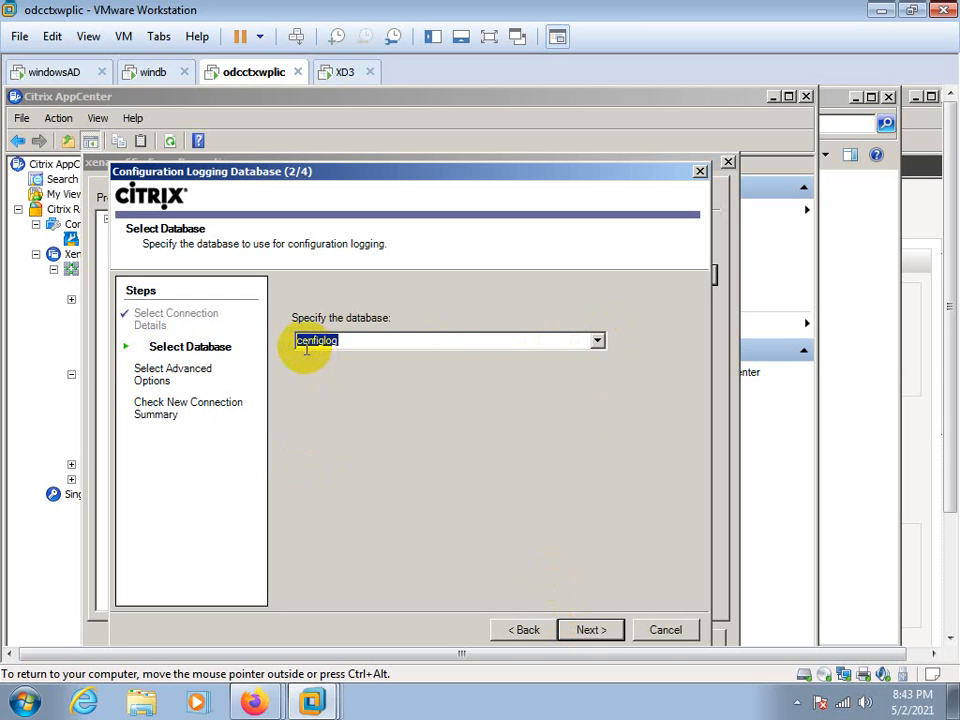
{"action": "left_click", "coordinate": [590, 632]}
{"action": "left_click", "coordinate": [590, 630]}
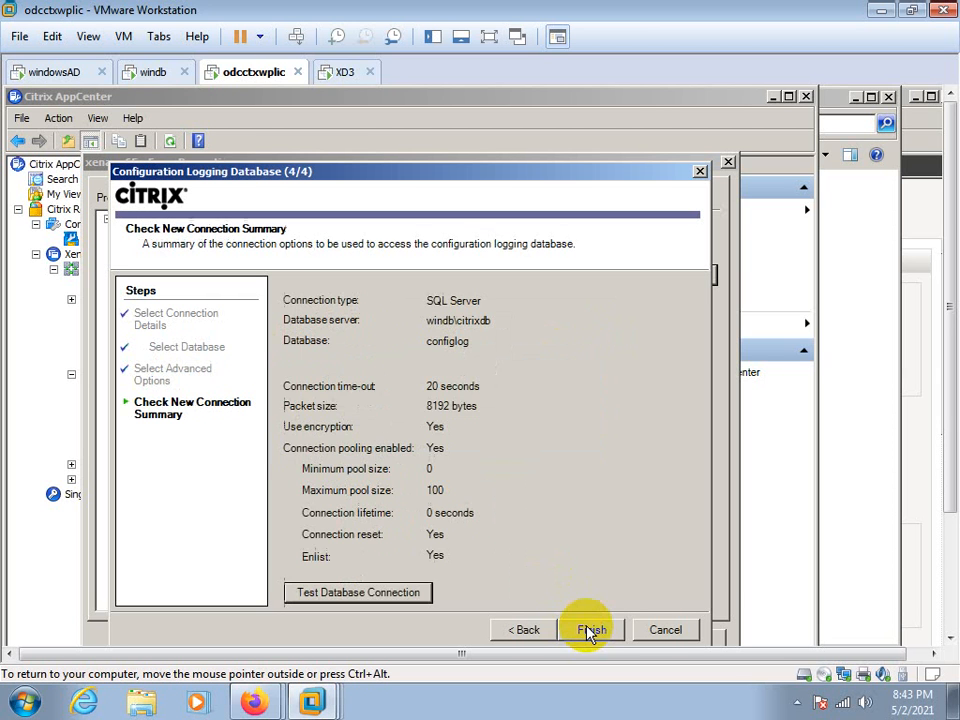
Test the database connection to configlog on windb\citrixdb, examine the error details and dismiss the message
{"action": "left_click", "coordinate": [400, 593]}
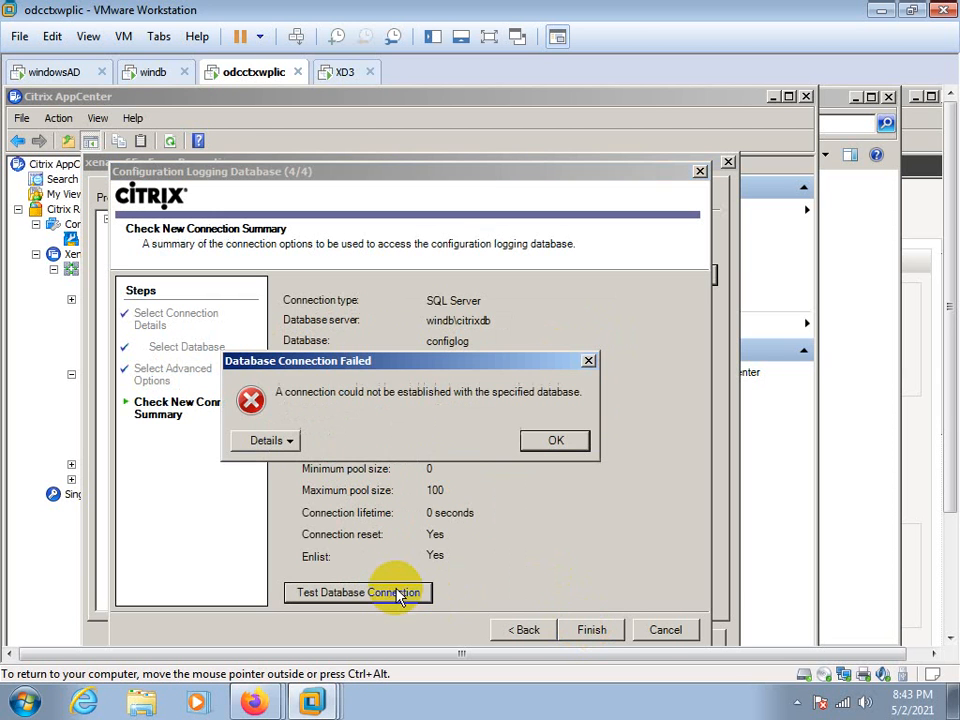
{"action": "left_click", "coordinate": [262, 440]}
{"action": "left_click_drag", "start_coordinate": [226, 470], "coordinate": [520, 453]}
{"action": "left_click", "coordinate": [531, 445]}
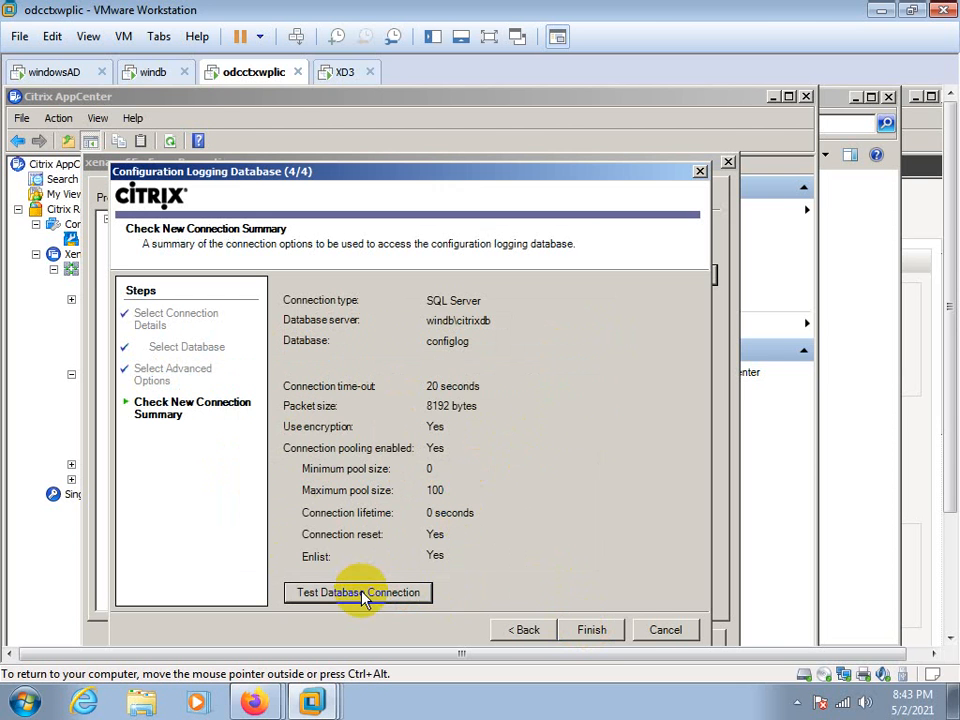
Retry finishing the logging wizard with a connection test, cancel the database setup and close the xenapp65 farm properties
{"action": "left_click", "coordinate": [578, 632]}
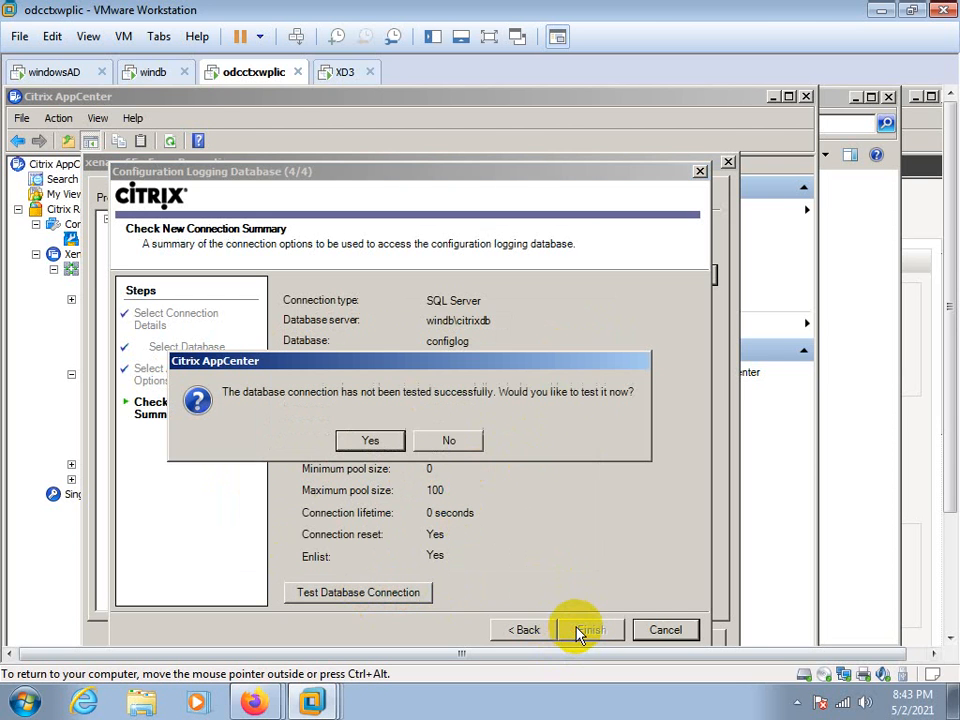
{"action": "left_click", "coordinate": [375, 442]}
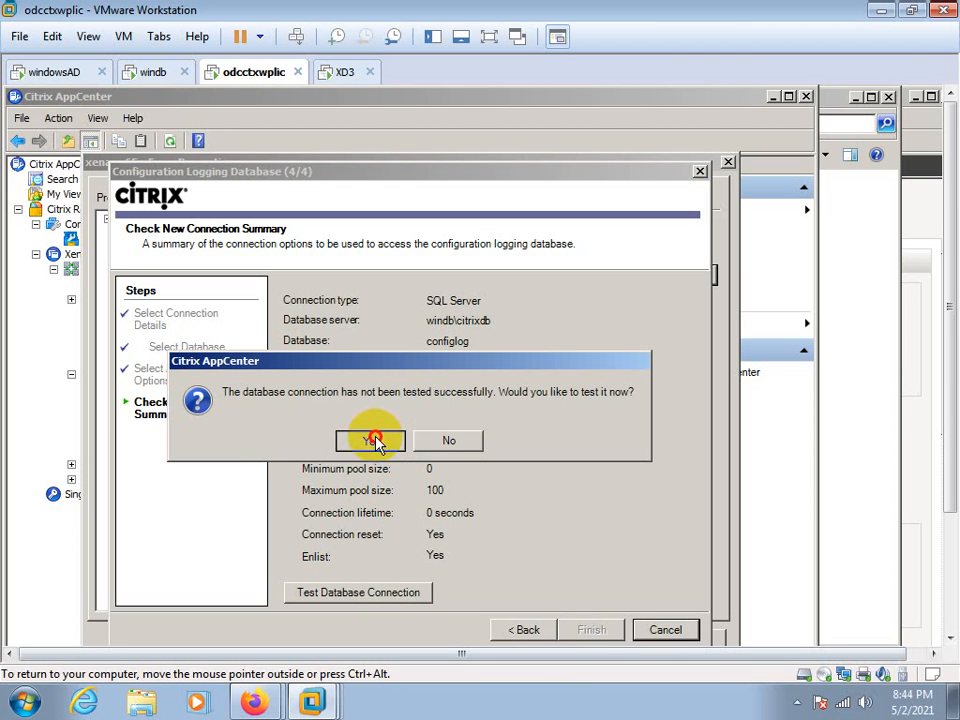
{"action": "left_click", "coordinate": [568, 443]}
{"action": "left_click", "coordinate": [588, 638]}
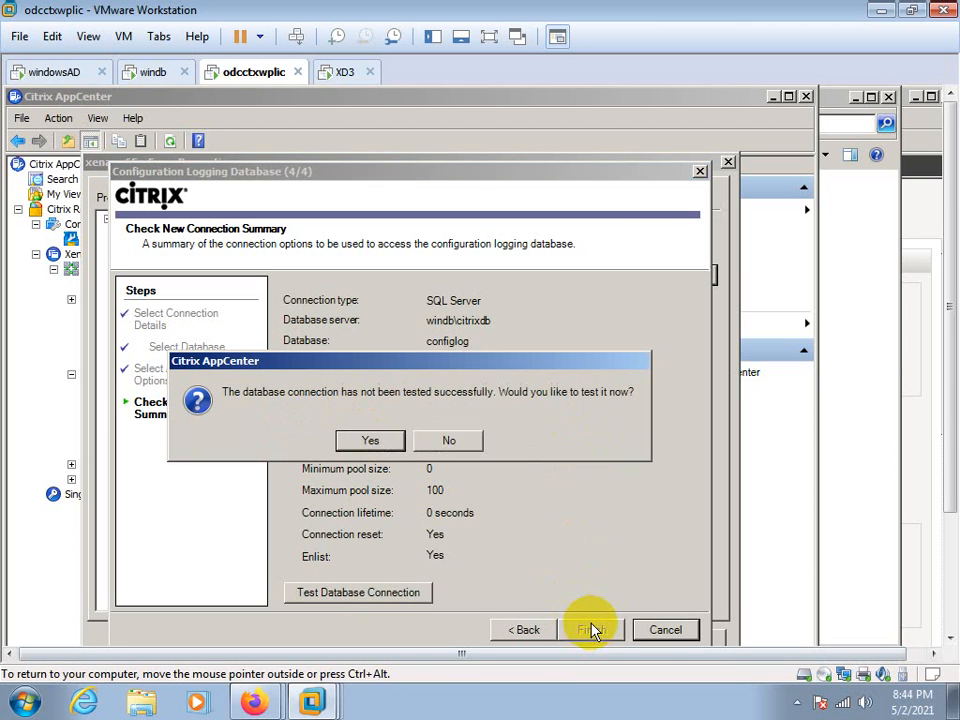
{"action": "left_click", "coordinate": [375, 441]}
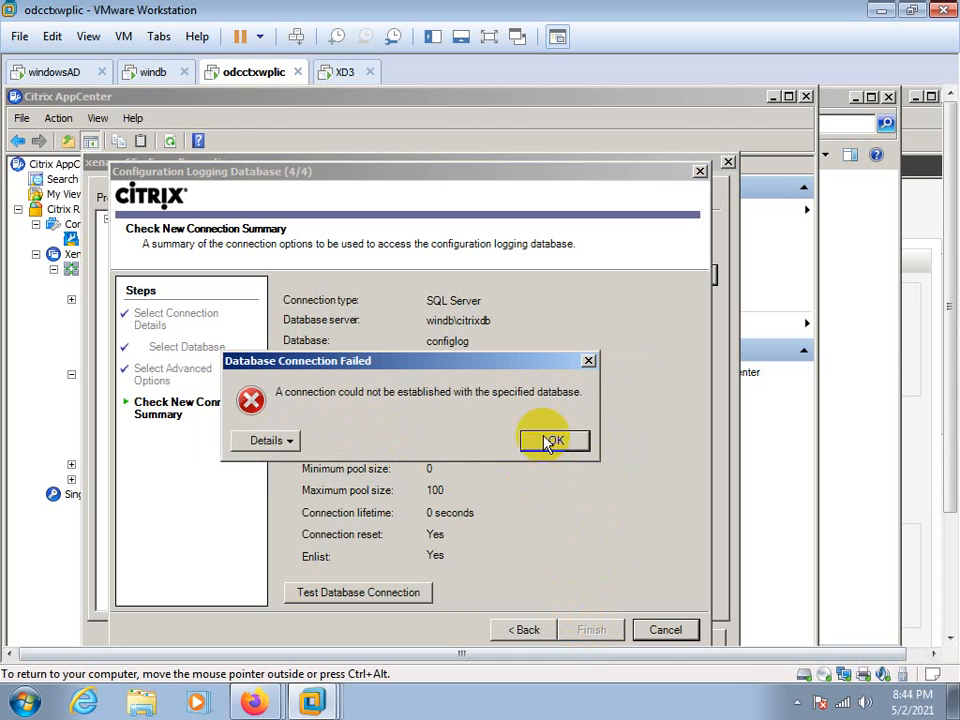
{"action": "left_click", "coordinate": [589, 362]}
{"action": "left_click", "coordinate": [664, 631]}
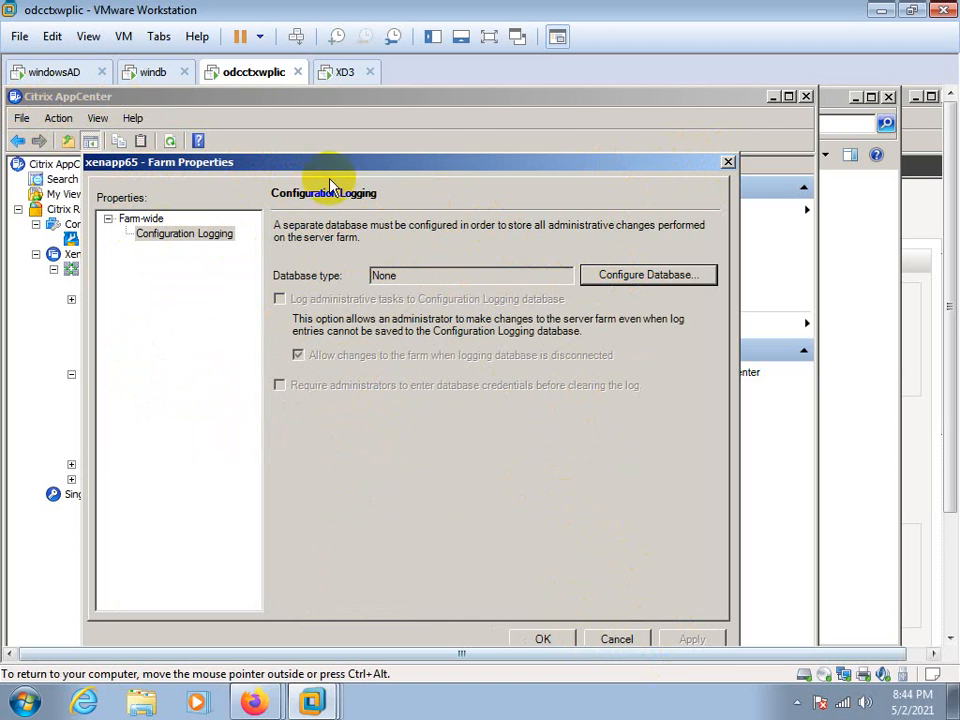
{"action": "left_click", "coordinate": [729, 164]}
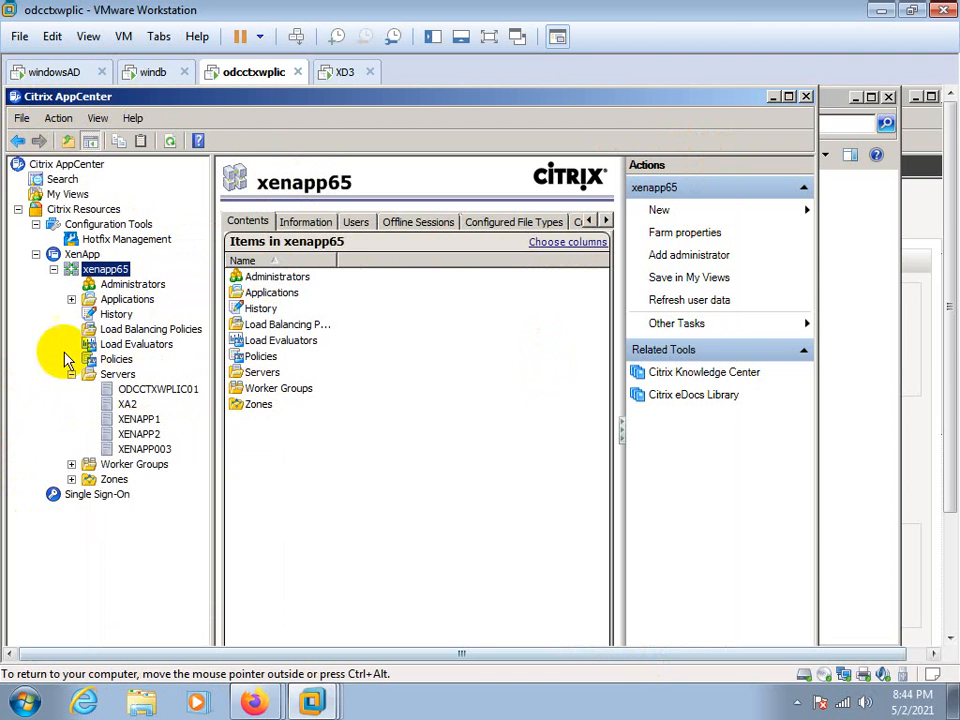
Examine the farm's History configuration log and information, Load Evaluators, Policies, Zones and Worker Groups
{"action": "left_click", "coordinate": [110, 316]}
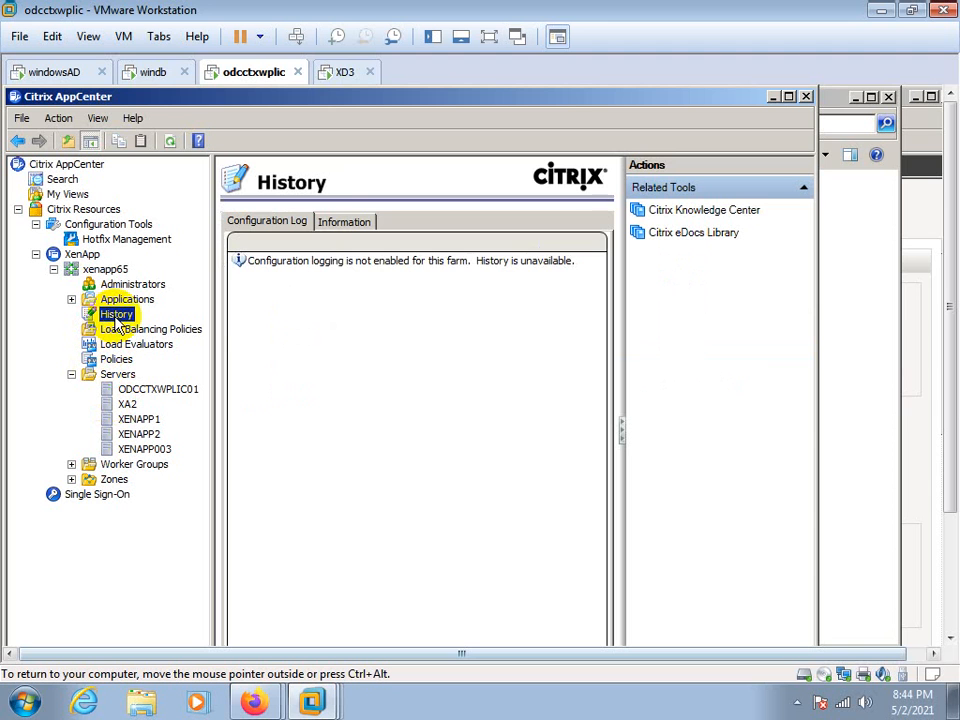
{"action": "left_click", "coordinate": [343, 221]}
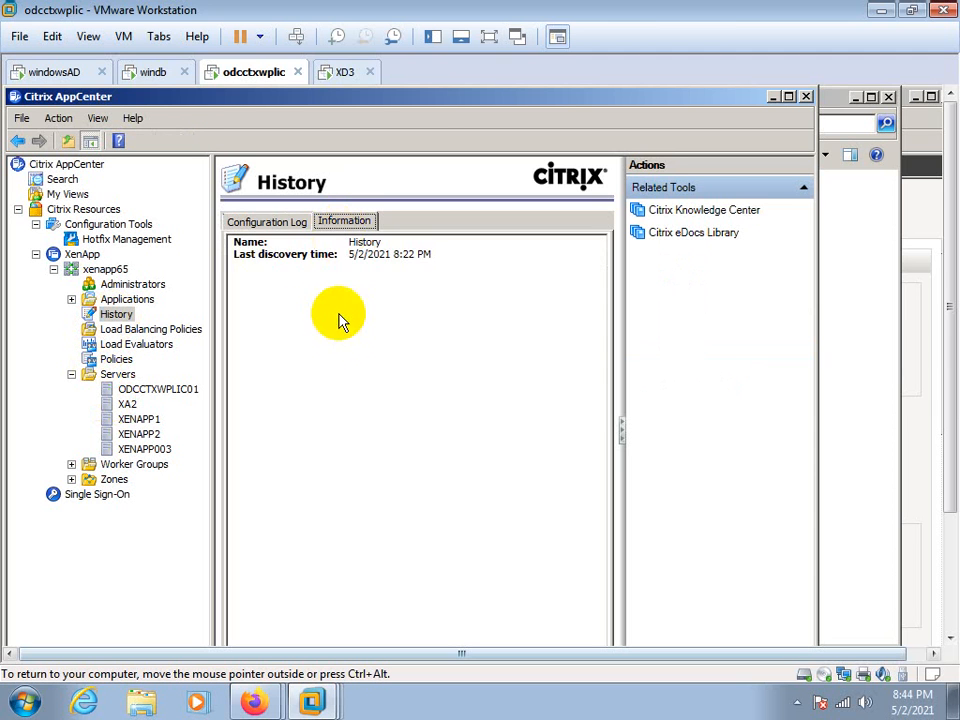
{"action": "left_click", "coordinate": [262, 221]}
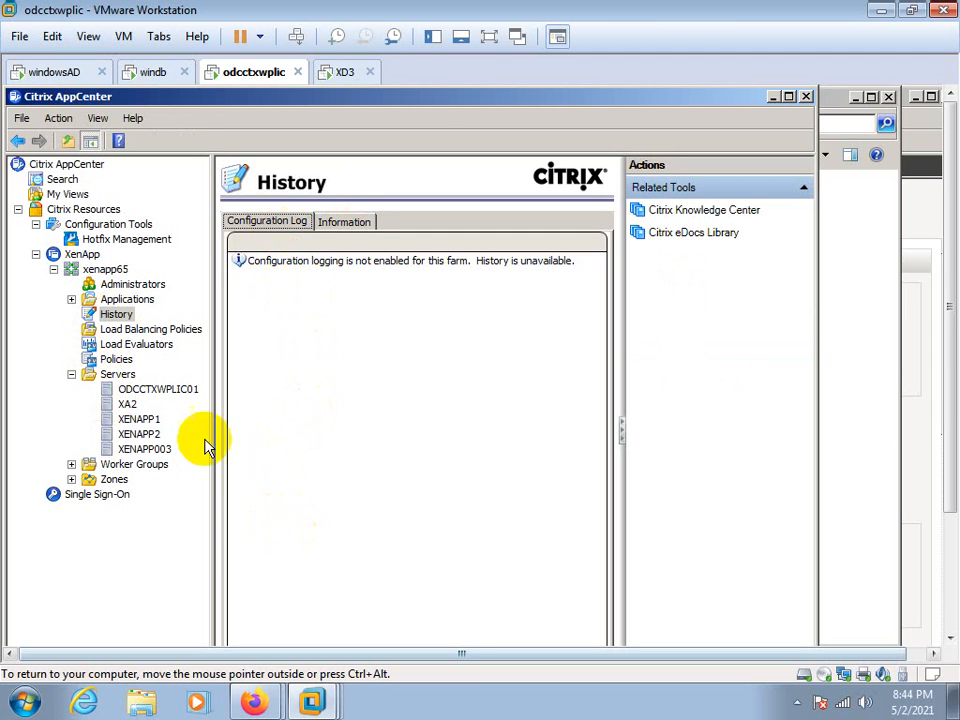
{"action": "left_click", "coordinate": [118, 347]}
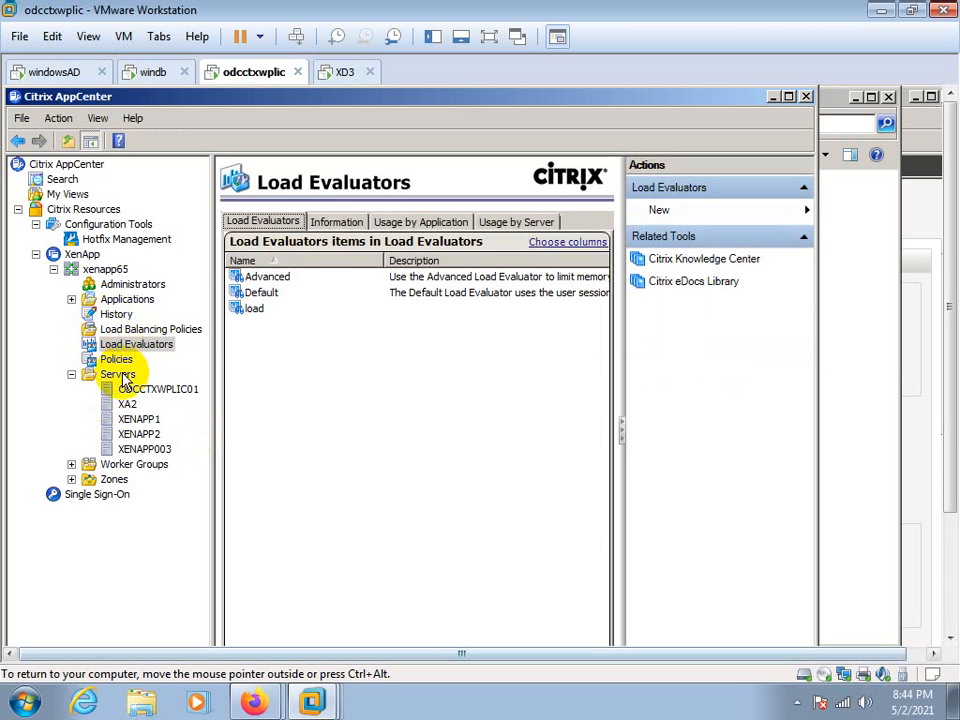
{"action": "left_click", "coordinate": [115, 360]}
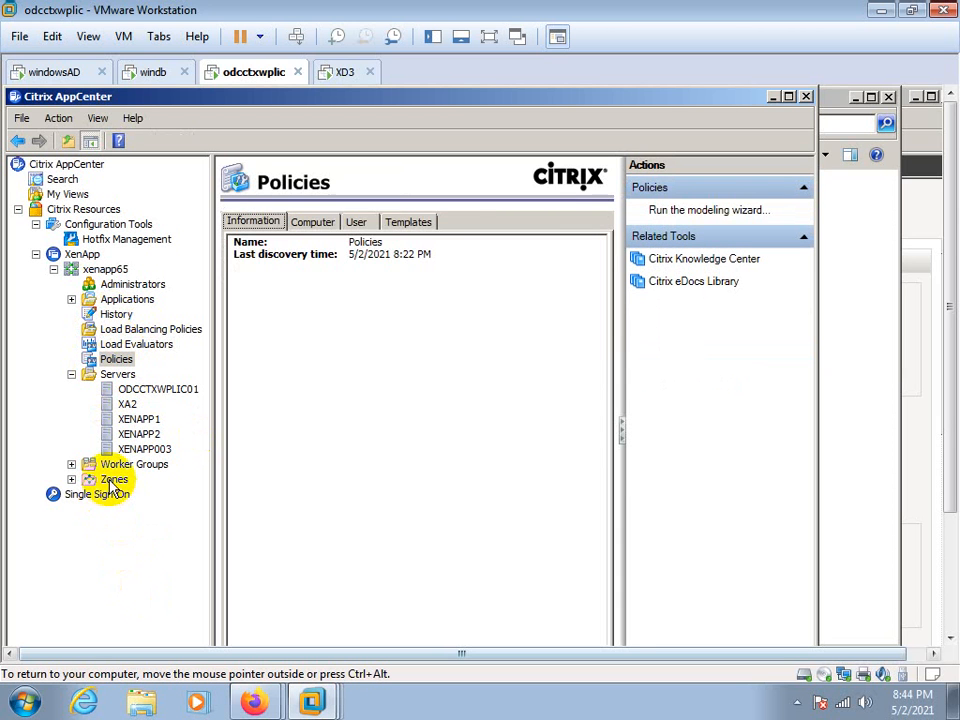
{"action": "left_click", "coordinate": [114, 480]}
{"action": "left_click", "coordinate": [117, 465]}
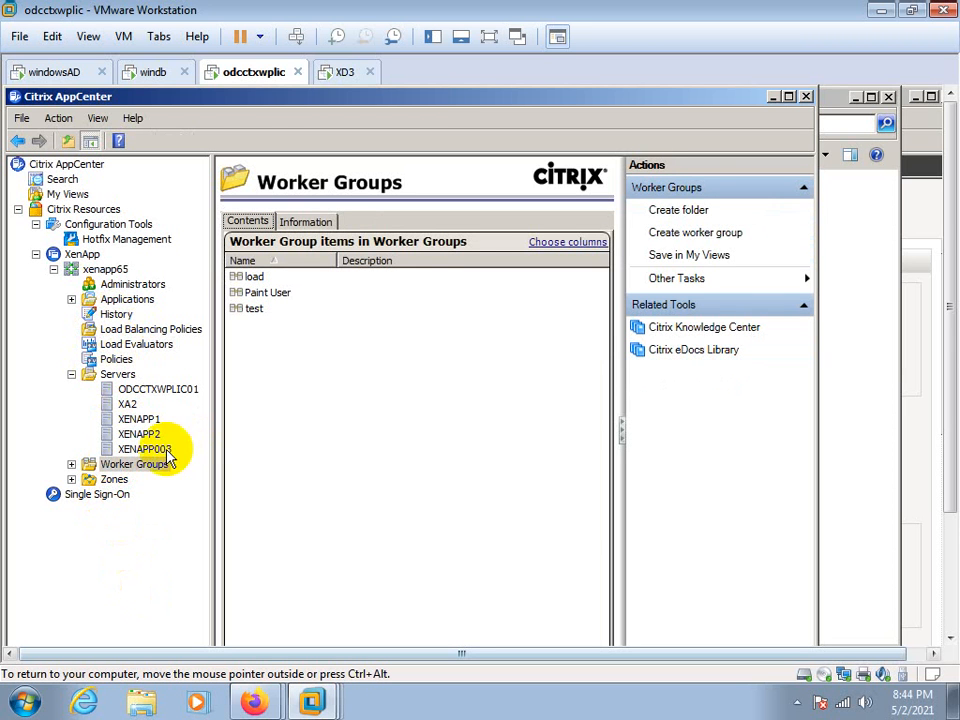
Start publishing a new application in the xenapp65 farm's Applications folder and proceed past the welcome page with the virtual machine in full screen
{"action": "left_click", "coordinate": [128, 301]}
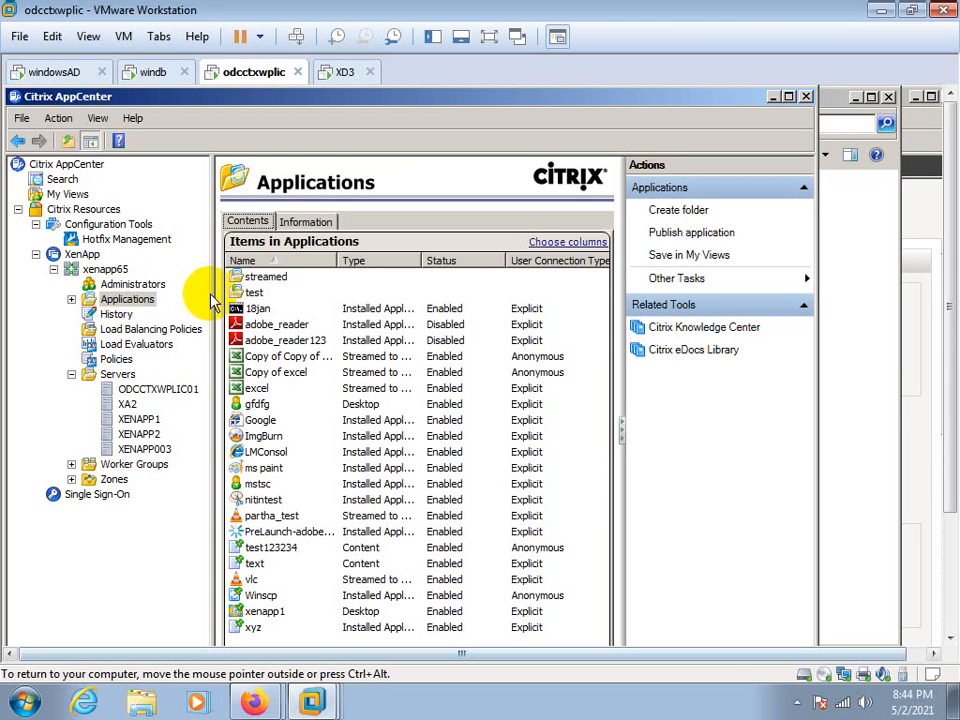
{"action": "left_click", "coordinate": [130, 300]}
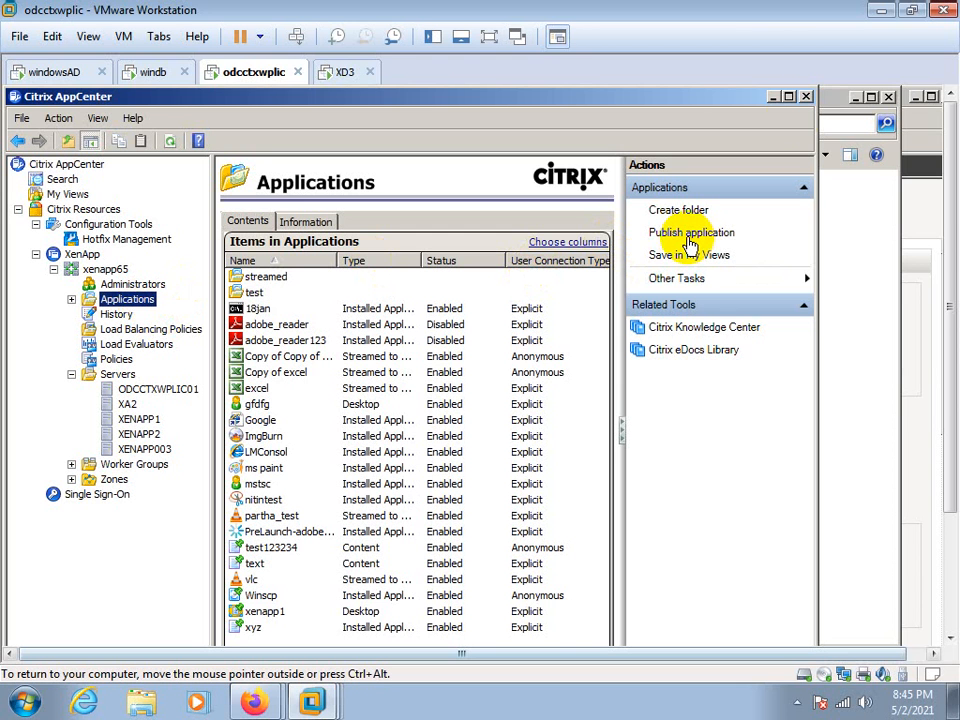
{"action": "left_click", "coordinate": [789, 98]}
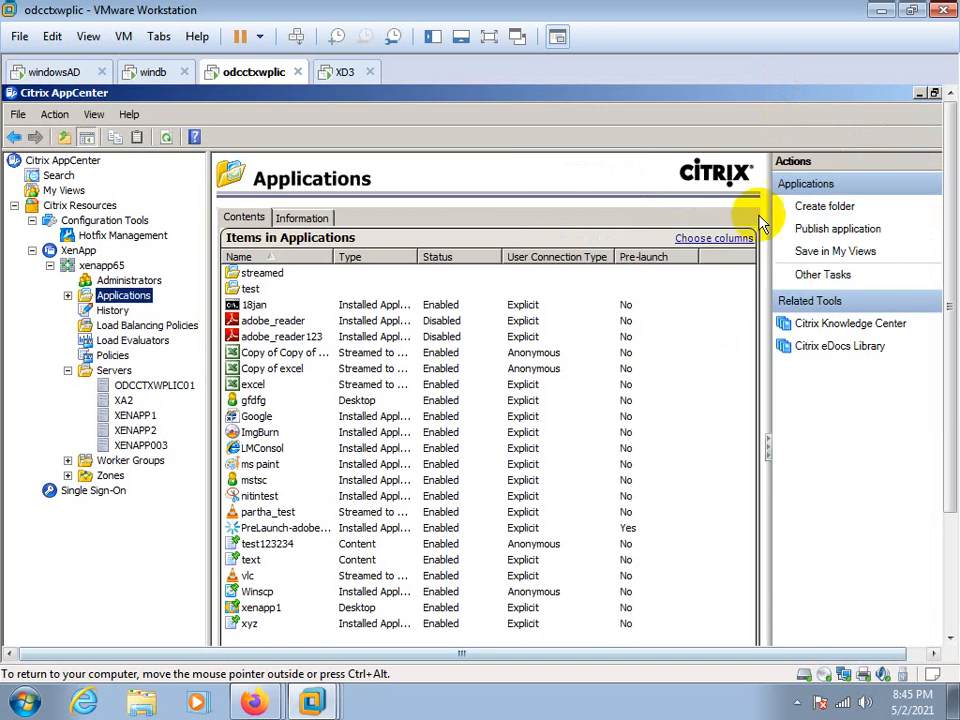
{"action": "left_click", "coordinate": [836, 233]}
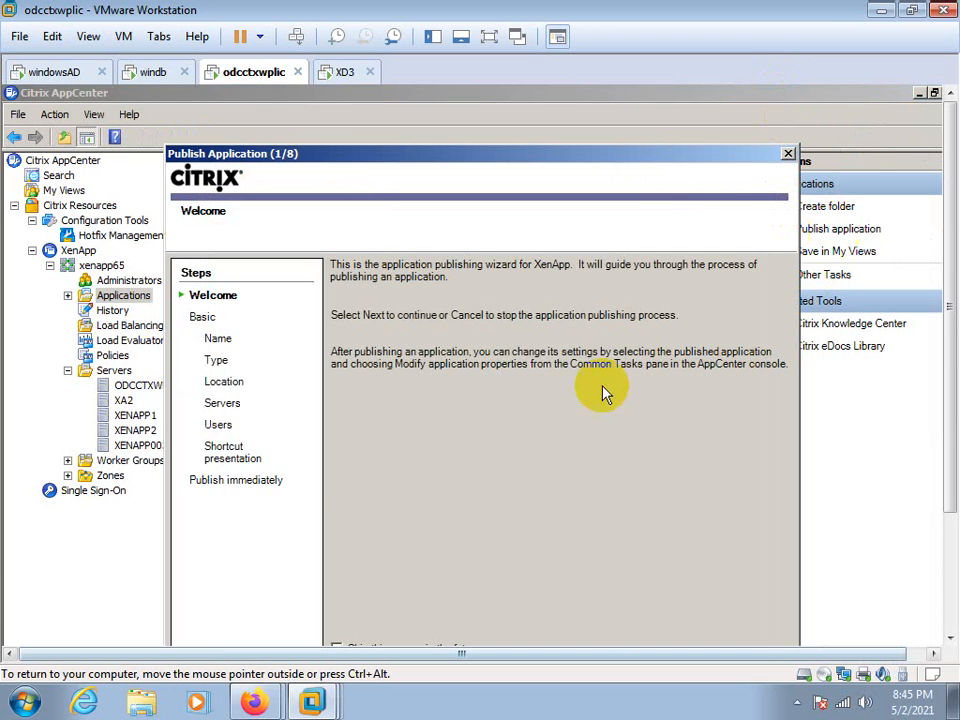
{"action": "left_click_drag", "start_coordinate": [950, 298], "coordinate": [948, 348]}
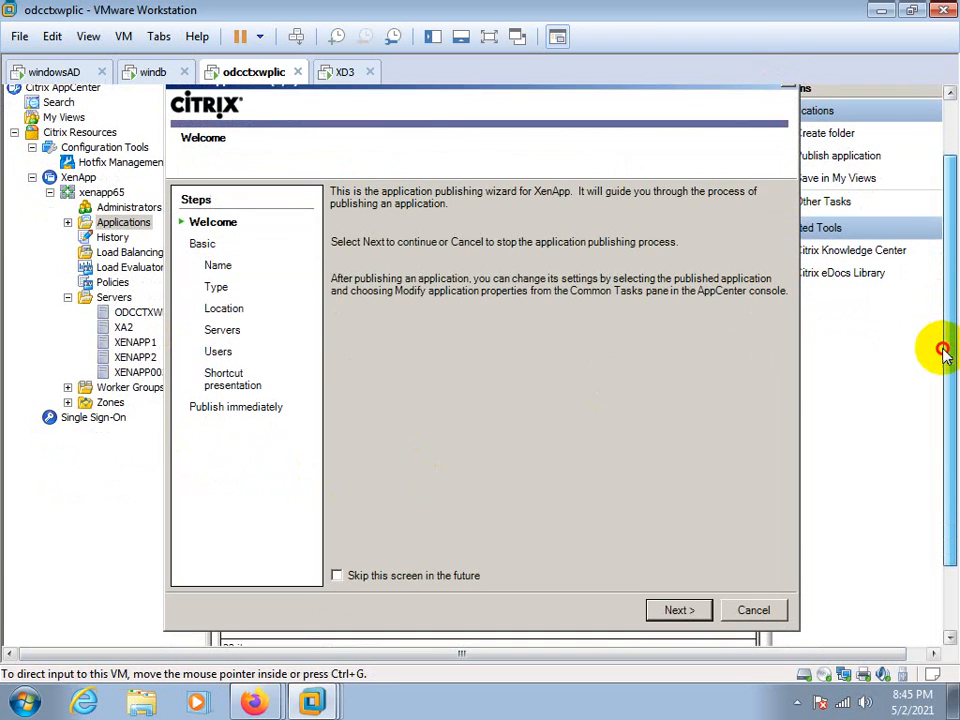
{"action": "left_click", "coordinate": [488, 37]}
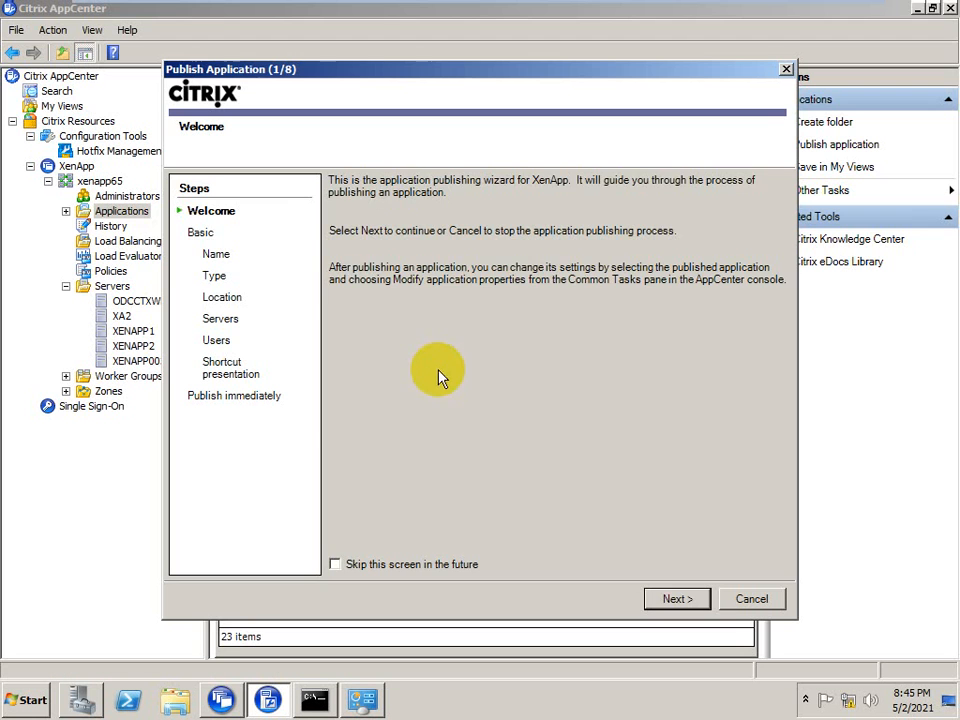
{"action": "left_click", "coordinate": [677, 600]}
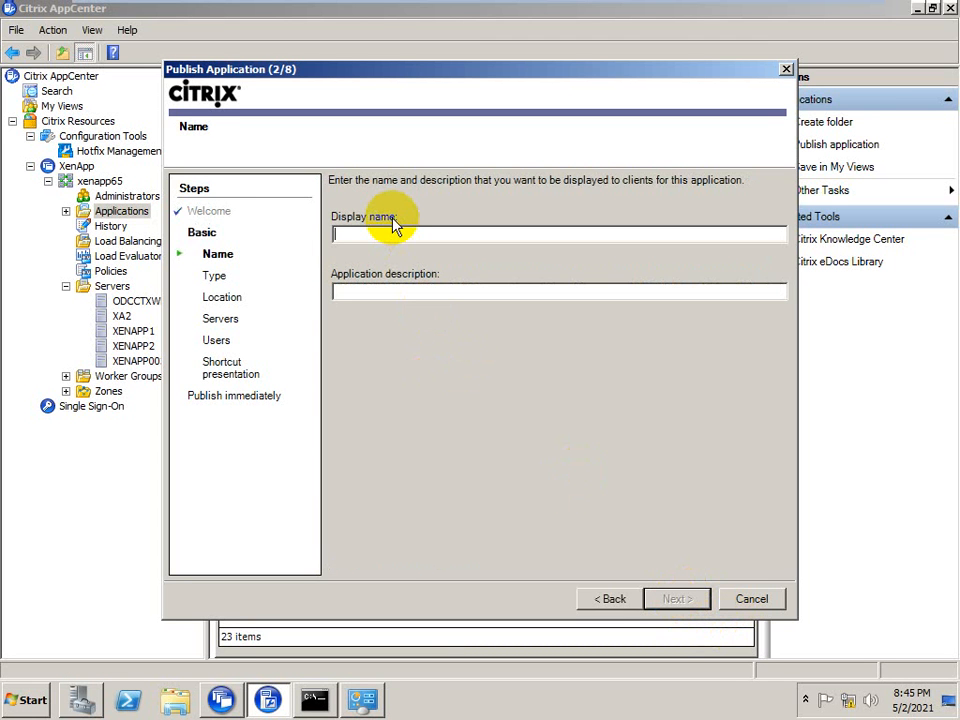
Enter a person's first name as the application's display name, leave the description empty and proceed to the application type
{"action": "type", "text": "a"}
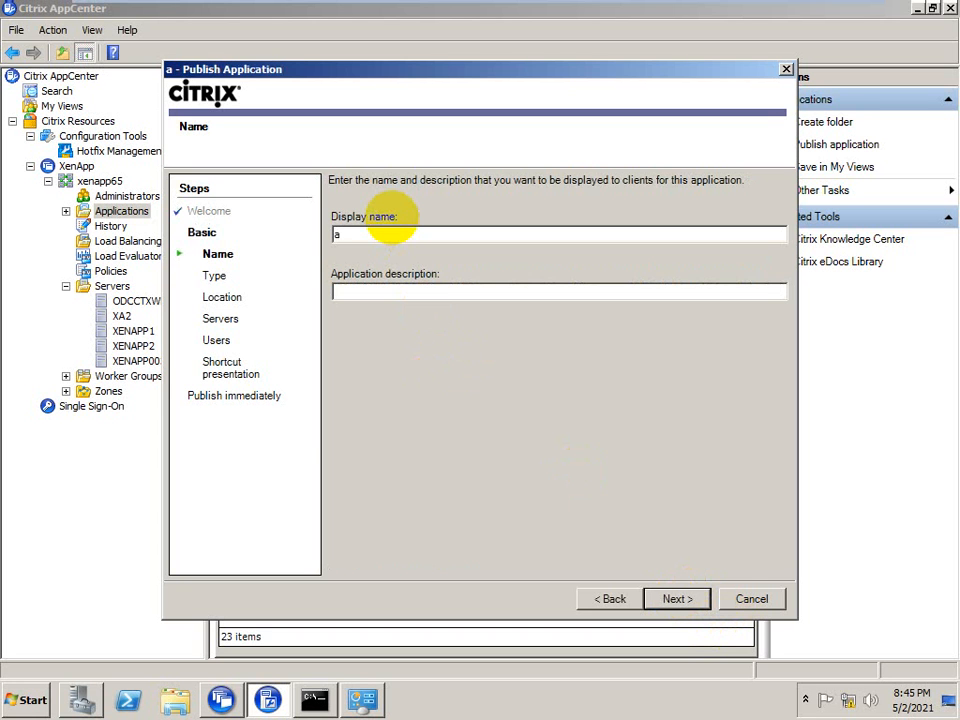
{"action": "key", "text": "BackSpace"}
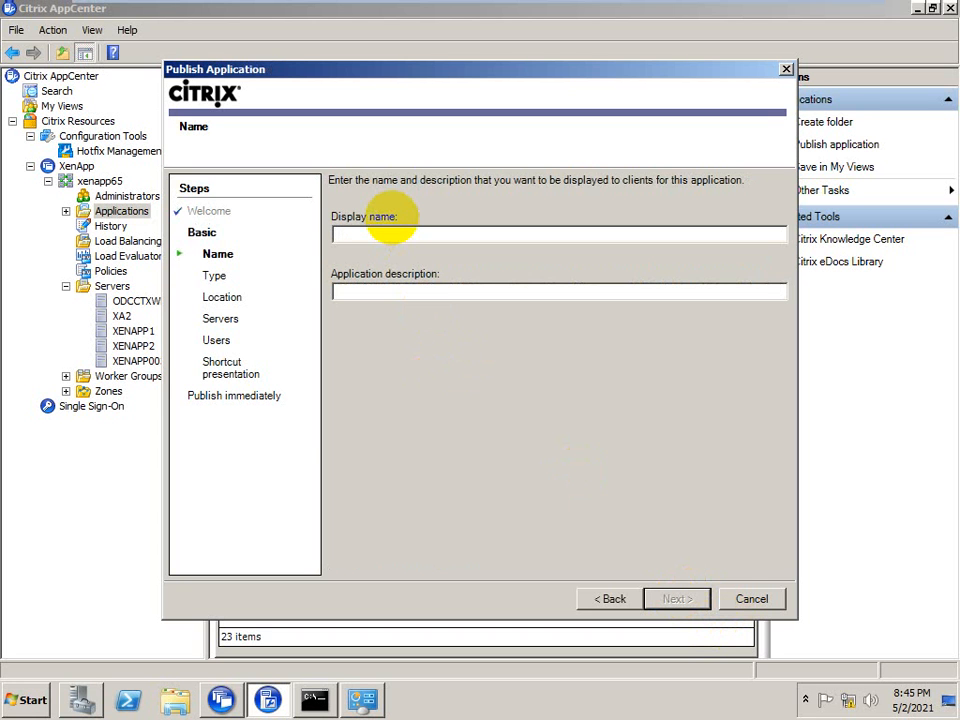
{"action": "type", "text": "durge"}
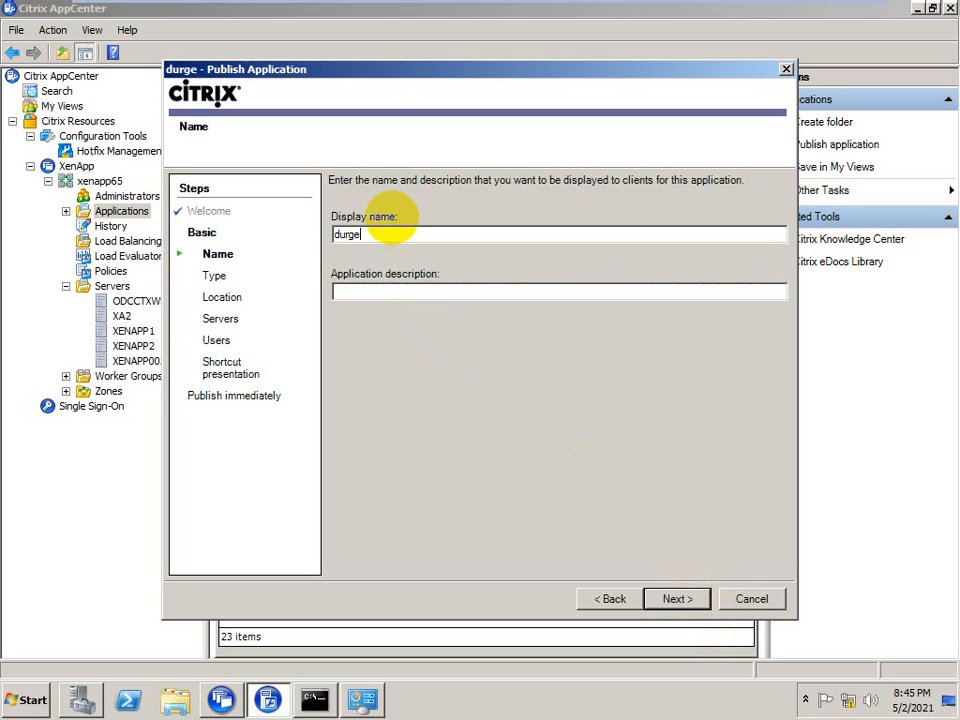
{"action": "type", "text": "sh"}
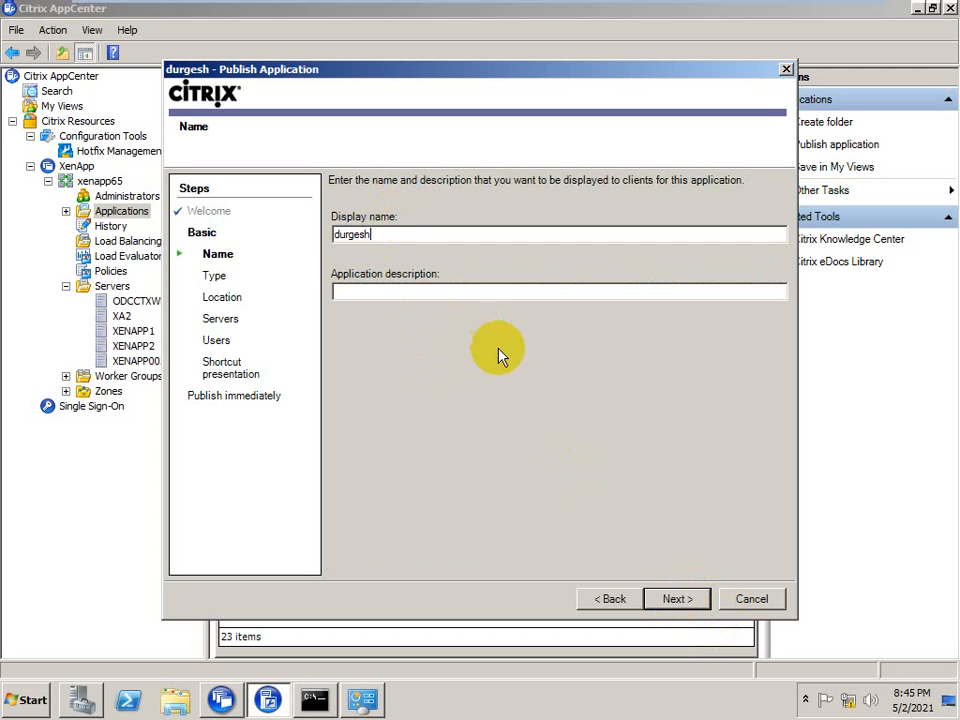
{"action": "left_click", "coordinate": [674, 598]}
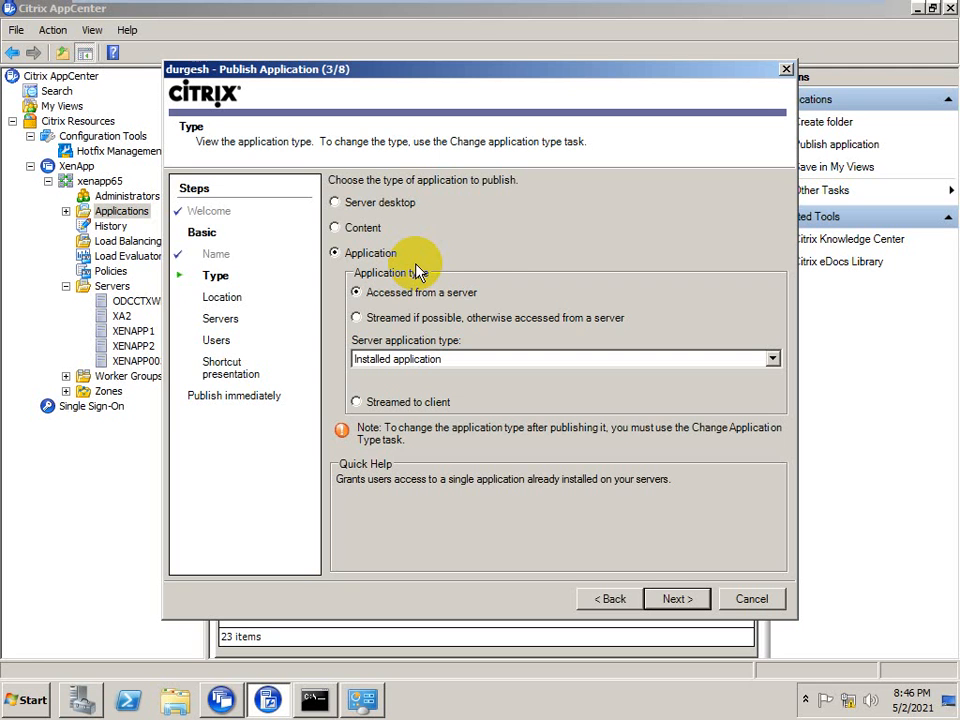
{"action": "left_click", "coordinate": [612, 599]}
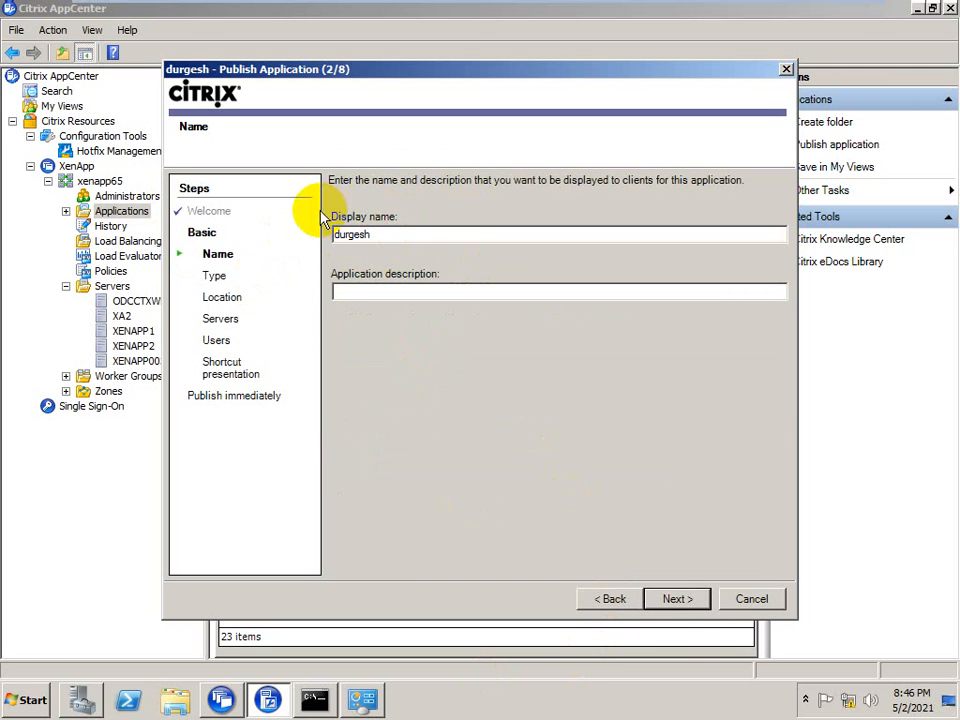
{"action": "left_click", "coordinate": [670, 613]}
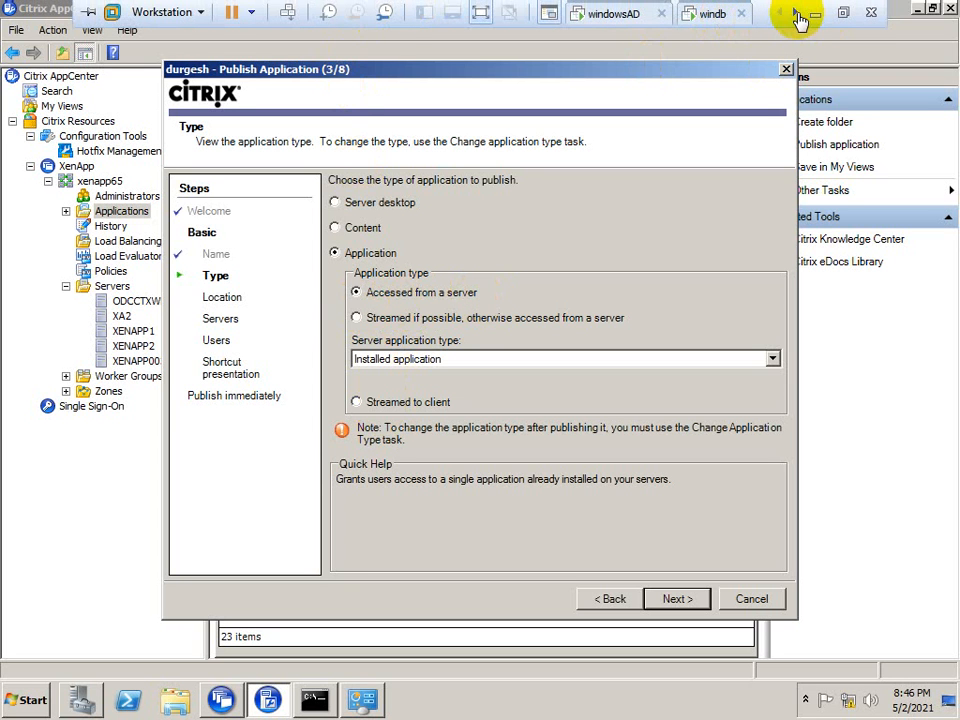
Switch to the XD3 virtual machine, complete joining xa3 to the citrix.com domain and restart the server
{"action": "left_click", "coordinate": [797, 15]}
{"action": "left_click", "coordinate": [796, 16]}
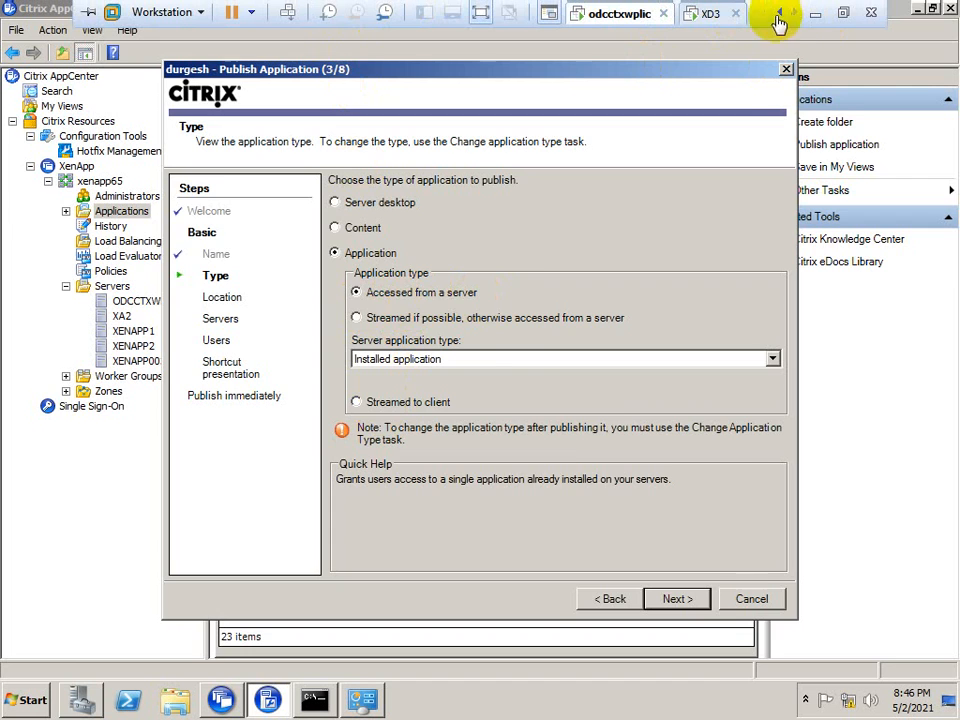
{"action": "left_click", "coordinate": [708, 15]}
{"action": "left_click", "coordinate": [571, 404]}
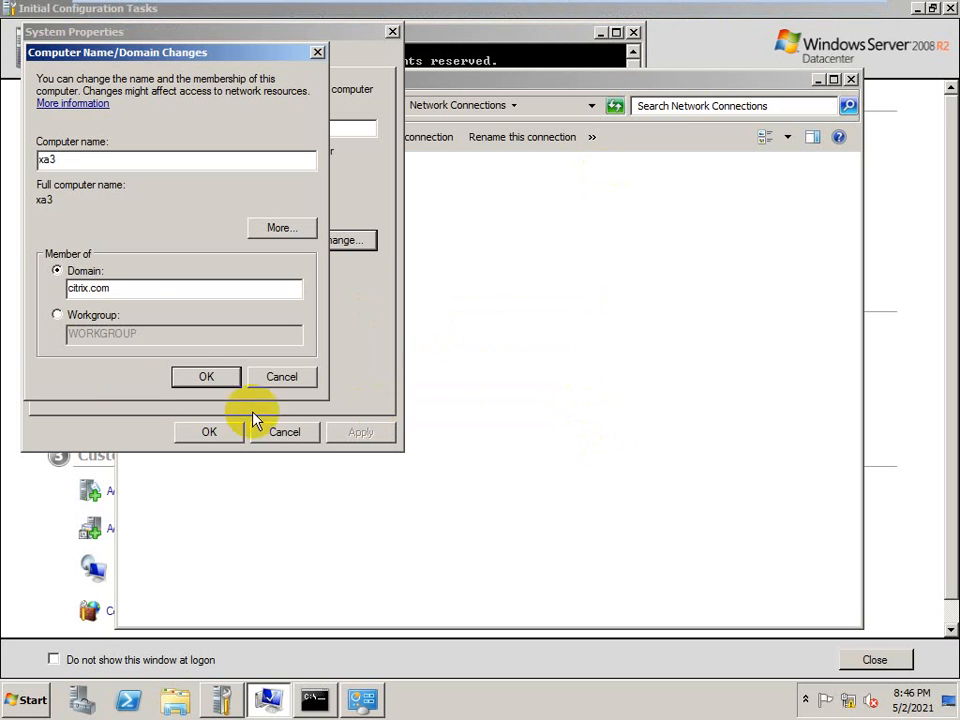
{"action": "left_click", "coordinate": [206, 376]}
{"action": "left_click", "coordinate": [603, 372]}
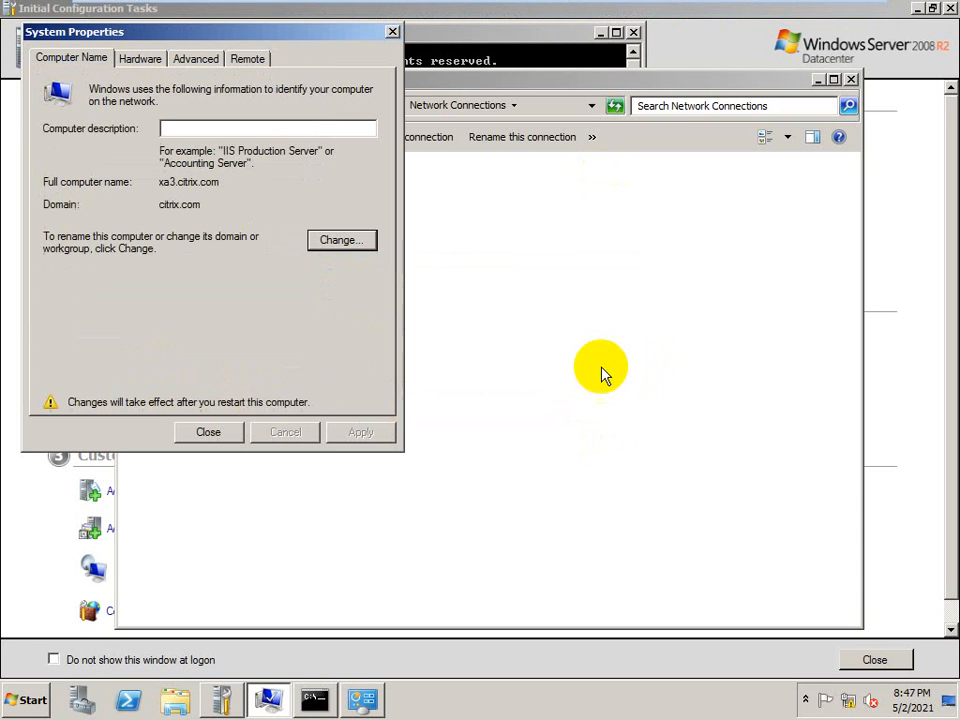
{"action": "left_click", "coordinate": [210, 432]}
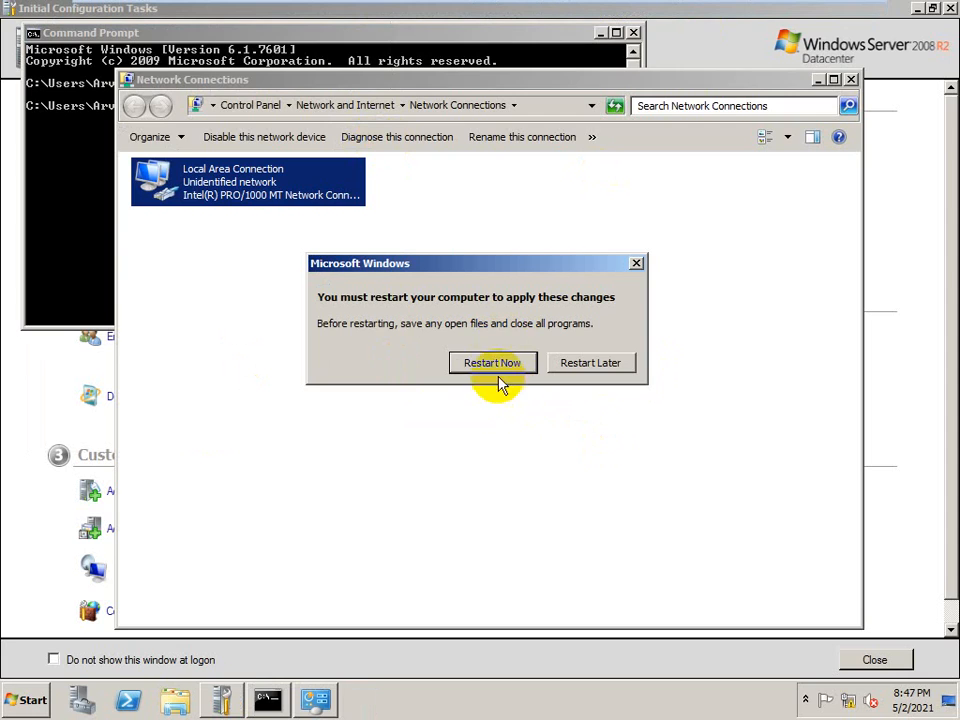
{"action": "left_click", "coordinate": [496, 368]}
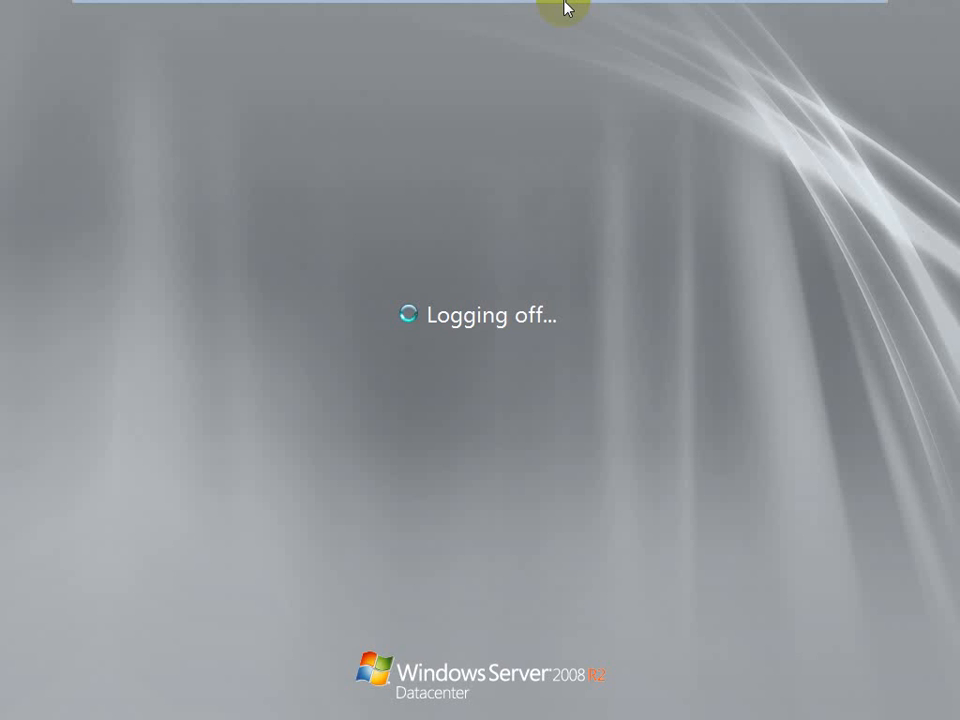
Return to the odcctxwplic virtual machine and proceed to the application location with the type as an installed application accessed from a server
{"action": "mouse_move", "coordinate": [566, 6]}
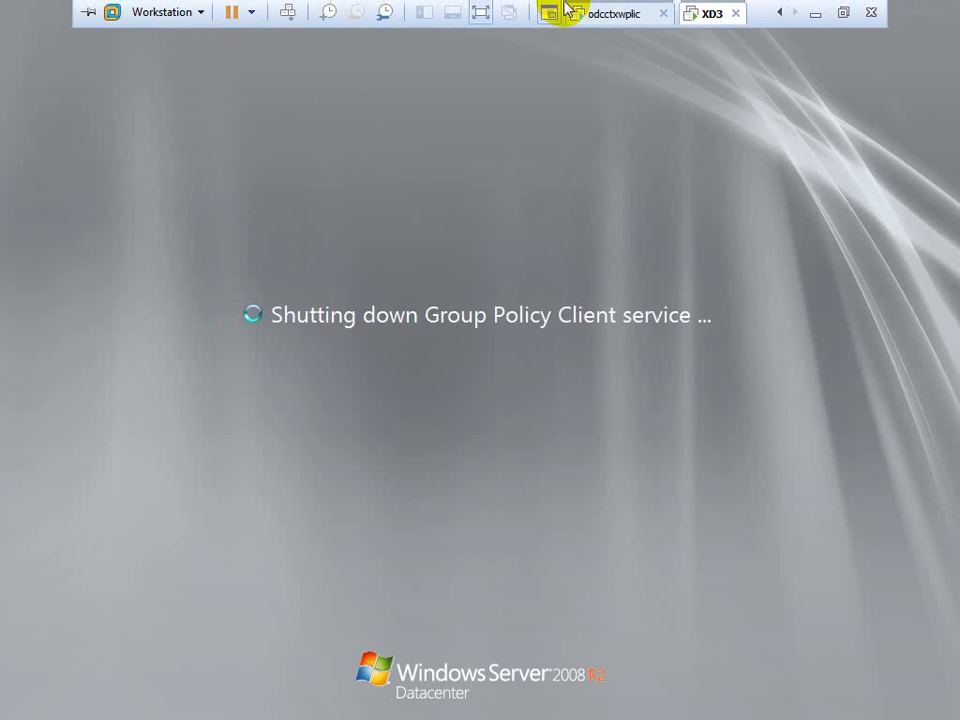
{"action": "left_click", "coordinate": [611, 14]}
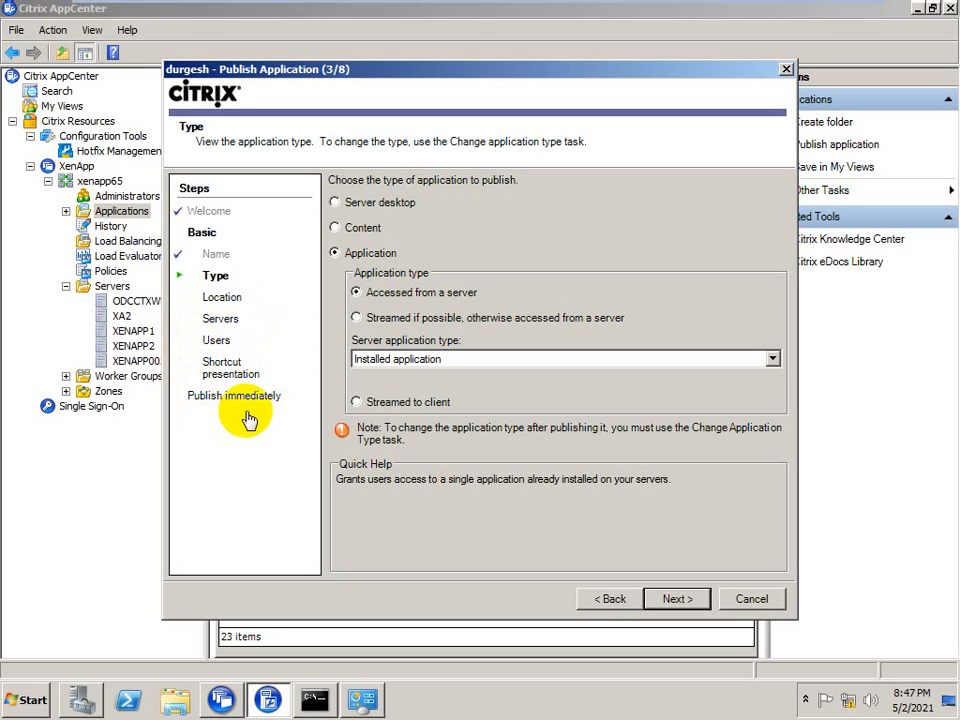
{"action": "left_click", "coordinate": [358, 318]}
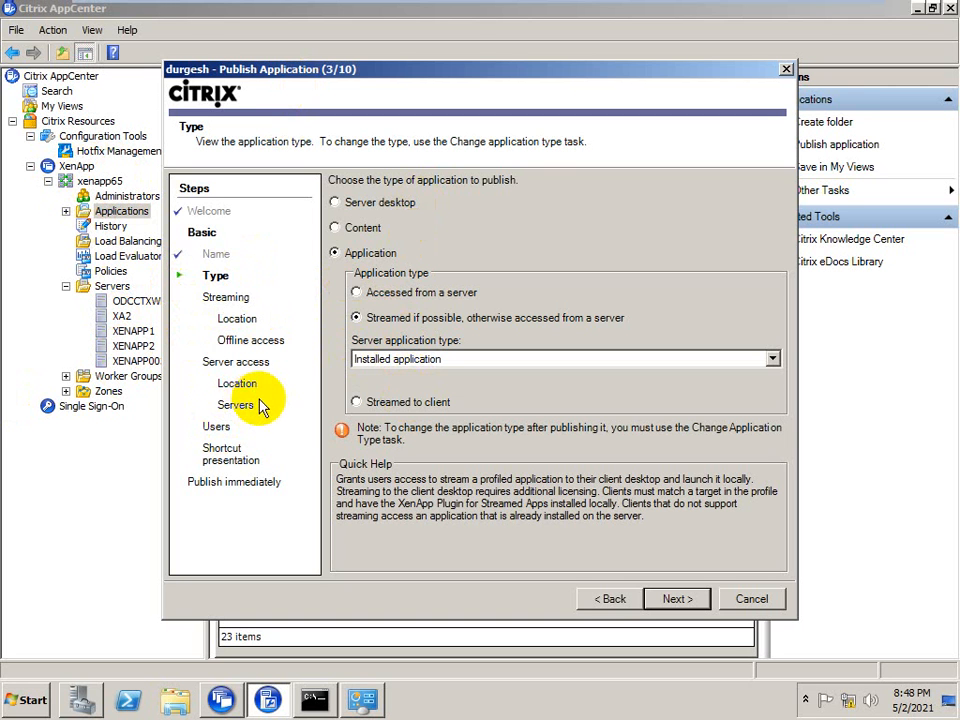
{"action": "left_click", "coordinate": [356, 292]}
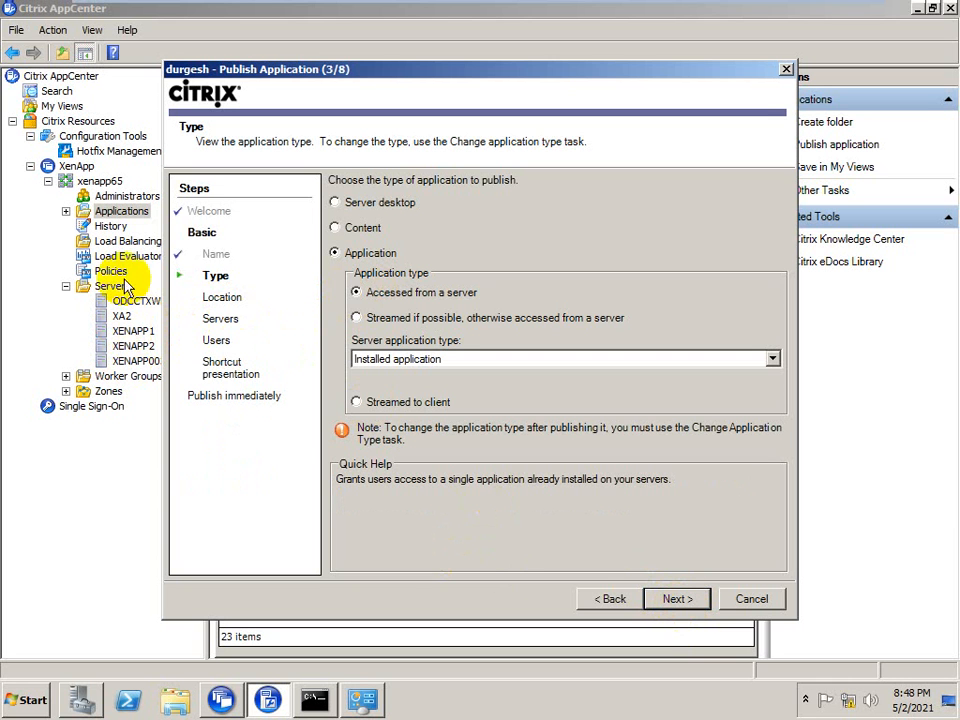
{"action": "left_click", "coordinate": [664, 599]}
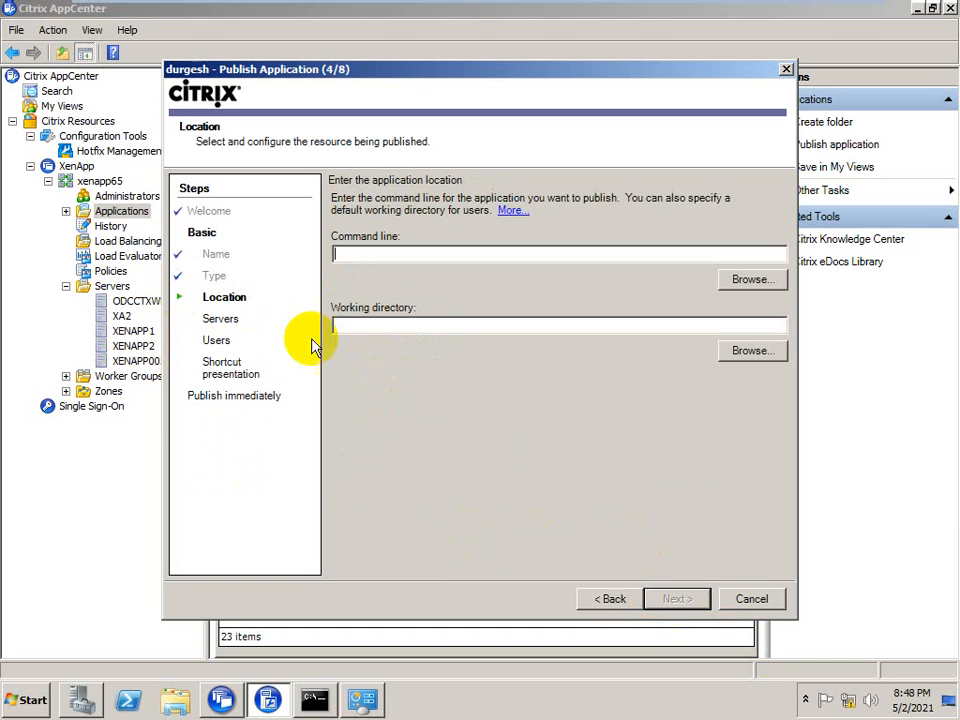
Copy the target path from Notepad's shortcut properties and use %windir%\system32\notepad.exe as the published application's command line
{"action": "left_click", "coordinate": [28, 698]}
{"action": "right_click", "coordinate": [50, 312]}
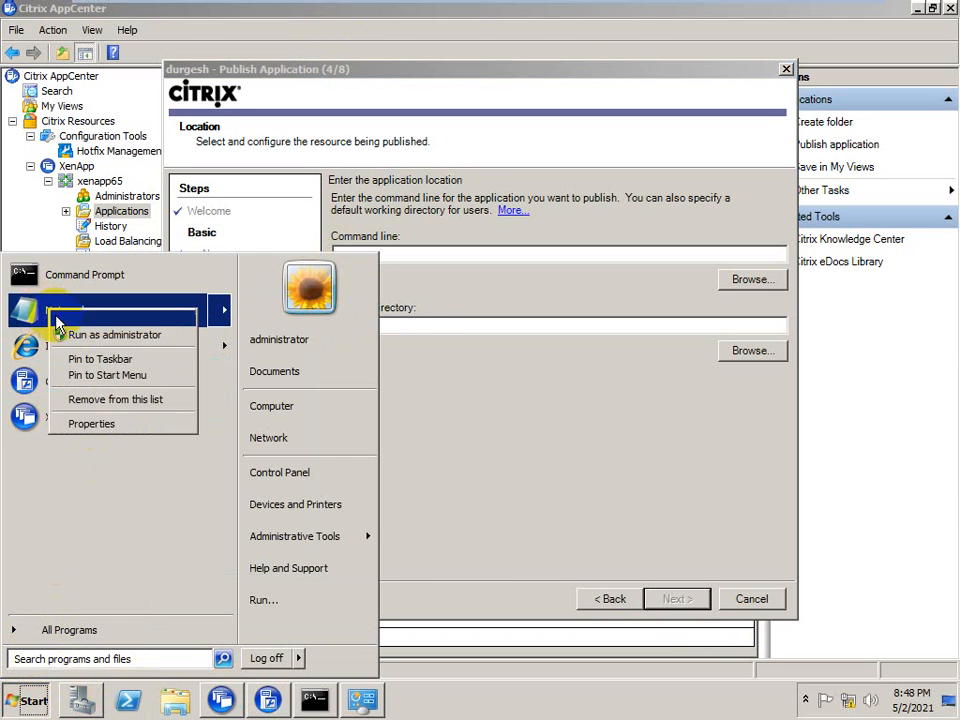
{"action": "left_click", "coordinate": [77, 428]}
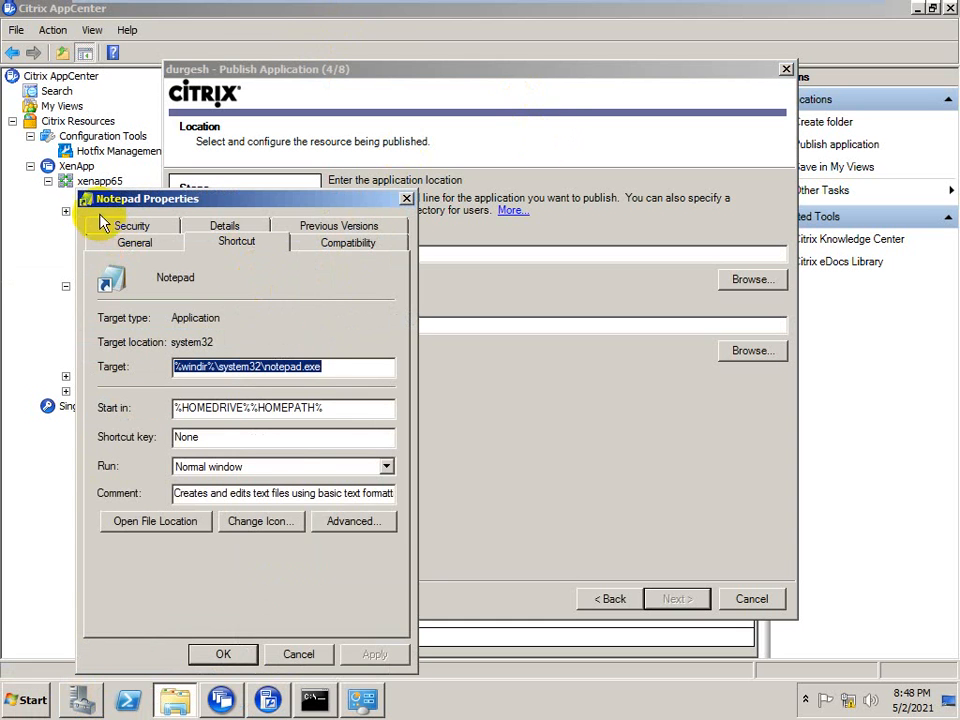
{"action": "right_click", "coordinate": [283, 366]}
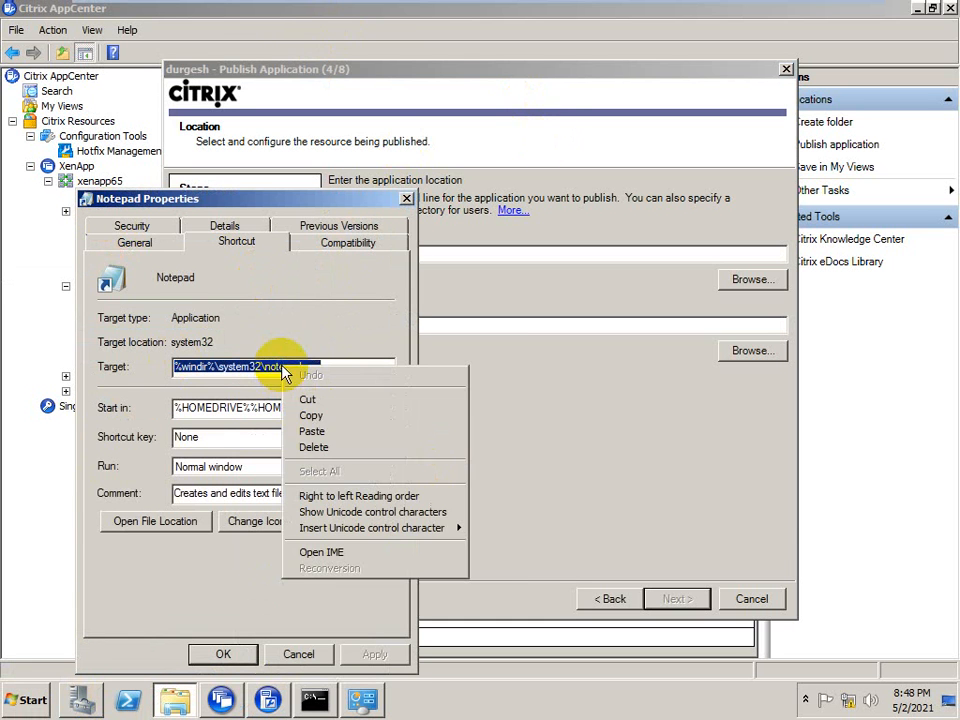
{"action": "left_click", "coordinate": [310, 418]}
{"action": "left_click", "coordinate": [406, 198]}
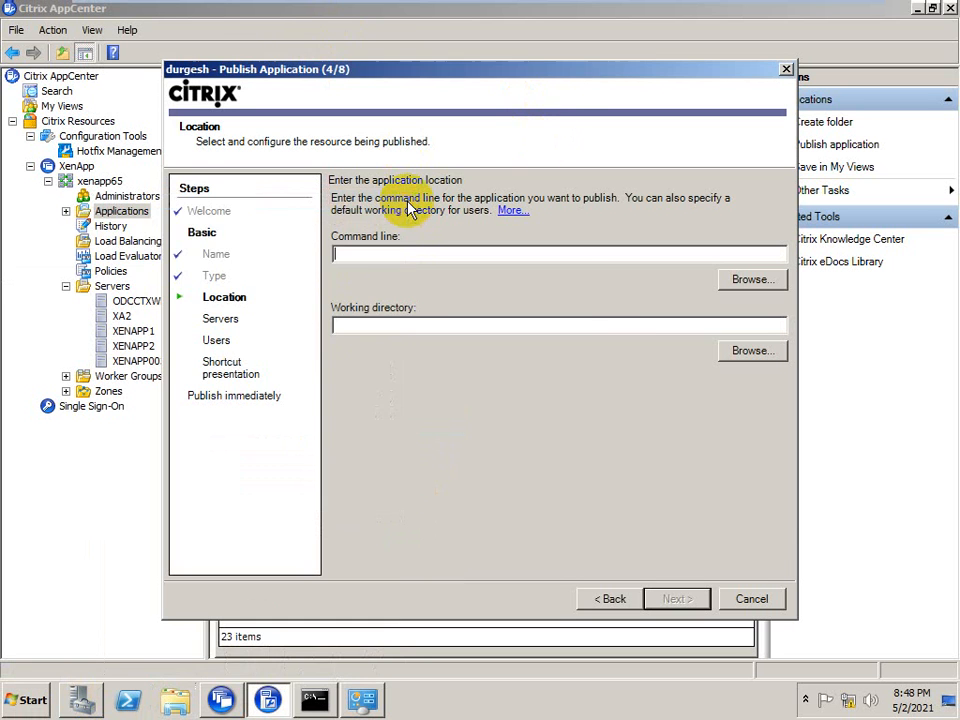
{"action": "right_click", "coordinate": [405, 250]}
{"action": "left_click", "coordinate": [427, 315]}
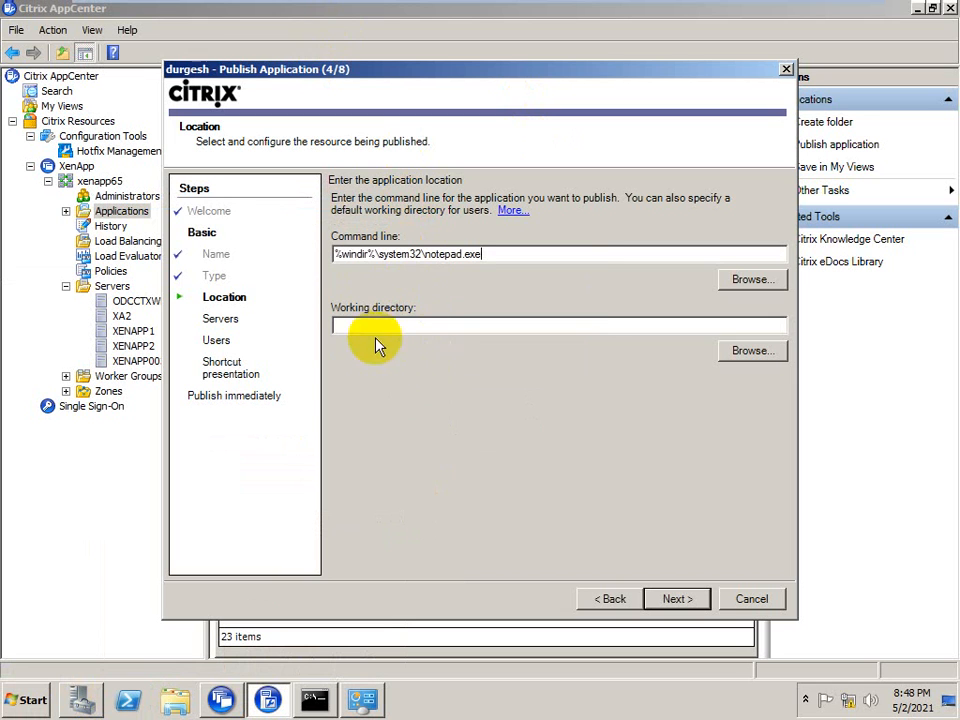
Set the application's working directory to %windir%\system32\ and proceed to the server selection
{"action": "right_click", "coordinate": [370, 323]}
{"action": "left_click", "coordinate": [381, 382]}
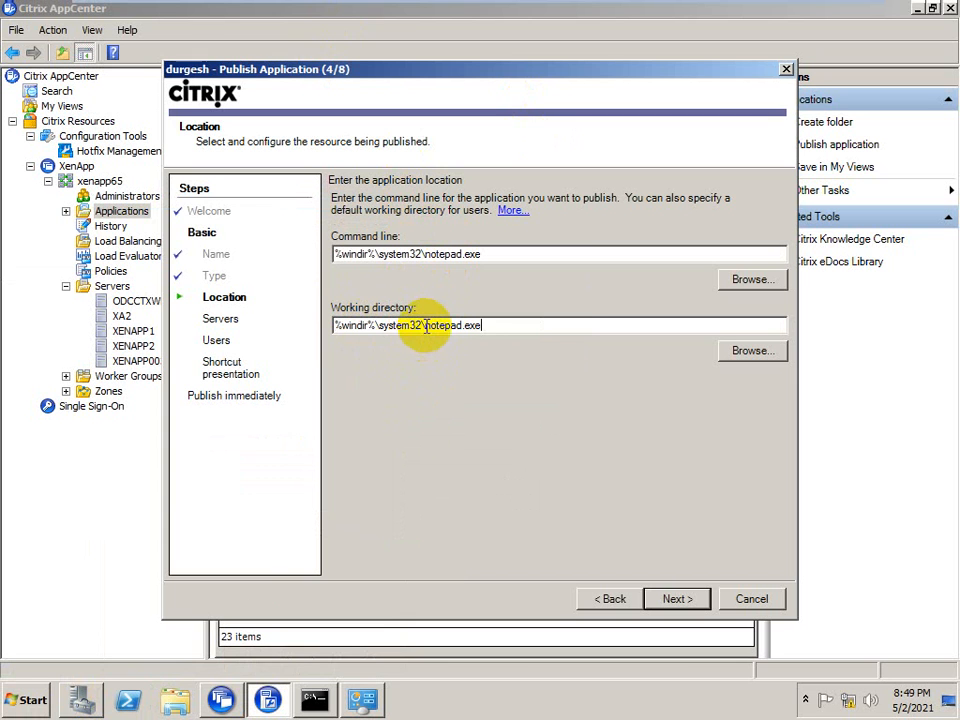
{"action": "left_click_drag", "start_coordinate": [426, 327], "coordinate": [568, 326]}
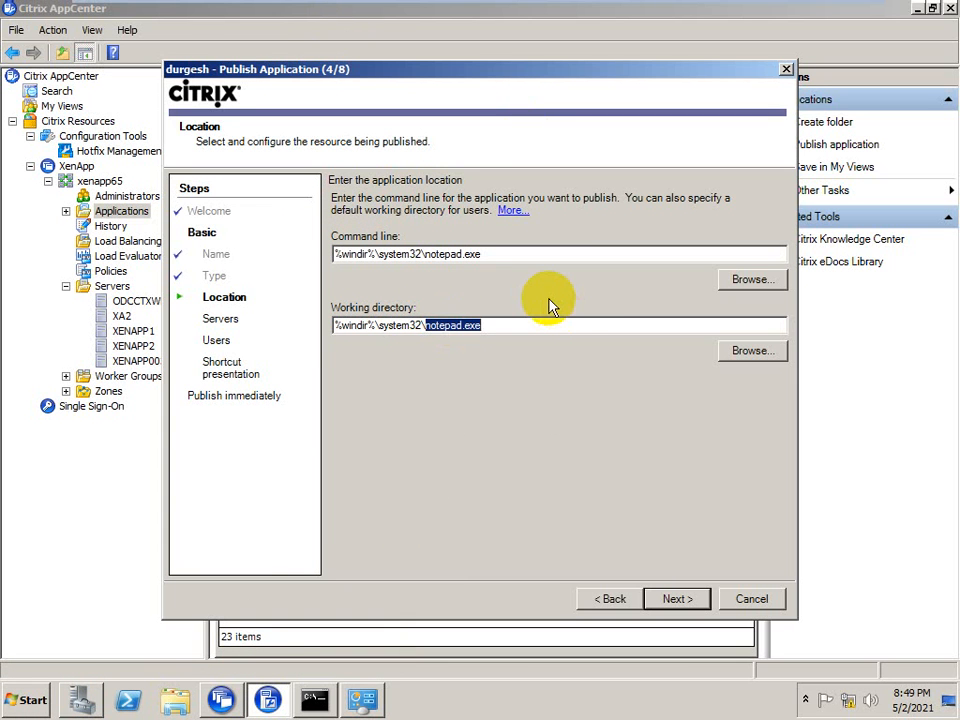
{"action": "key", "text": "Delete"}
{"action": "left_click", "coordinate": [677, 601]}
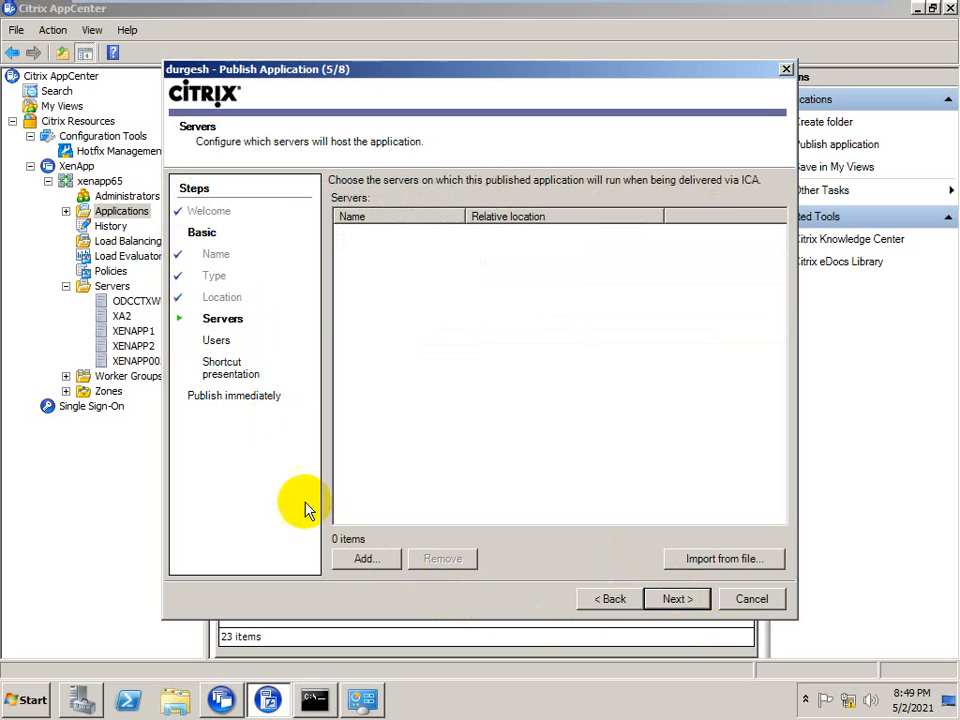
Browse the farm's Servers and Worker Groups folders for hosts and try adding the load worker group
{"action": "left_click", "coordinate": [372, 562]}
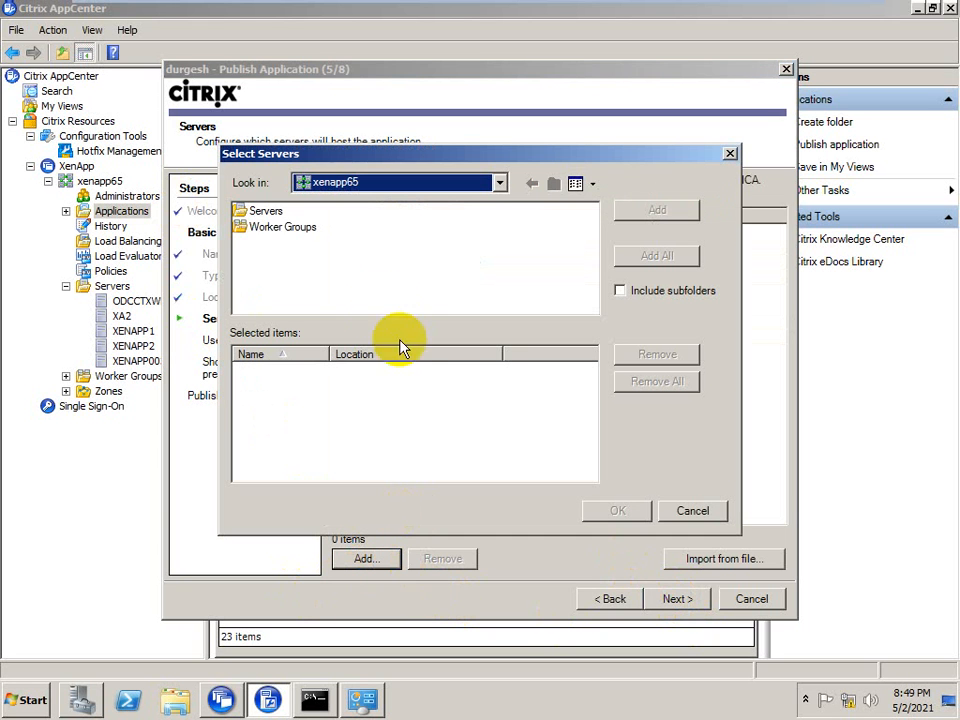
{"action": "double_click", "coordinate": [256, 212]}
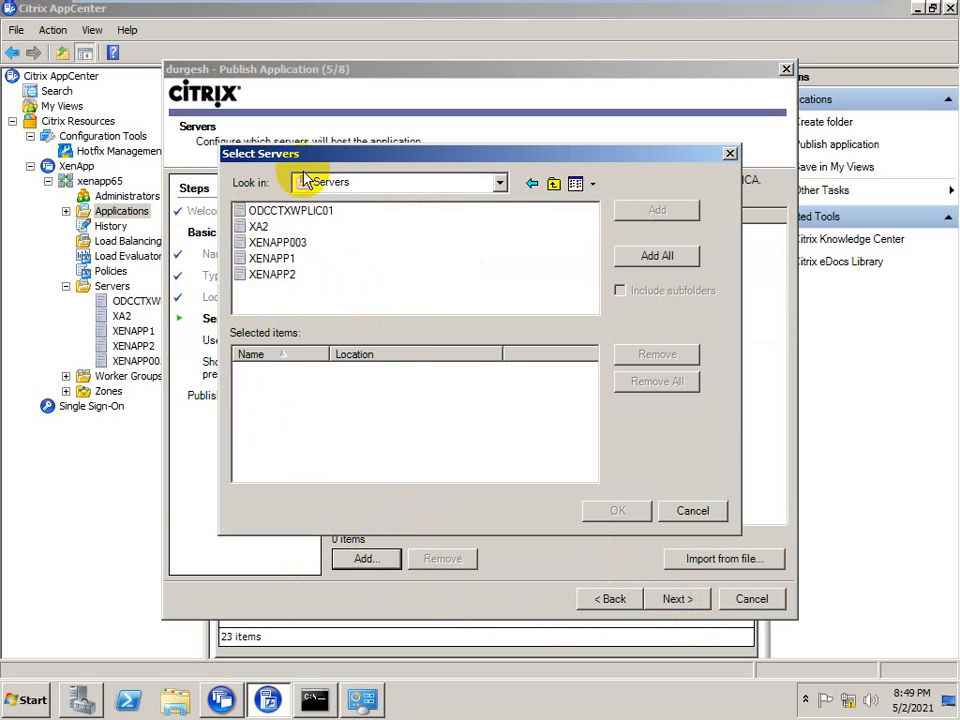
{"action": "left_click", "coordinate": [553, 184]}
{"action": "double_click", "coordinate": [266, 229]}
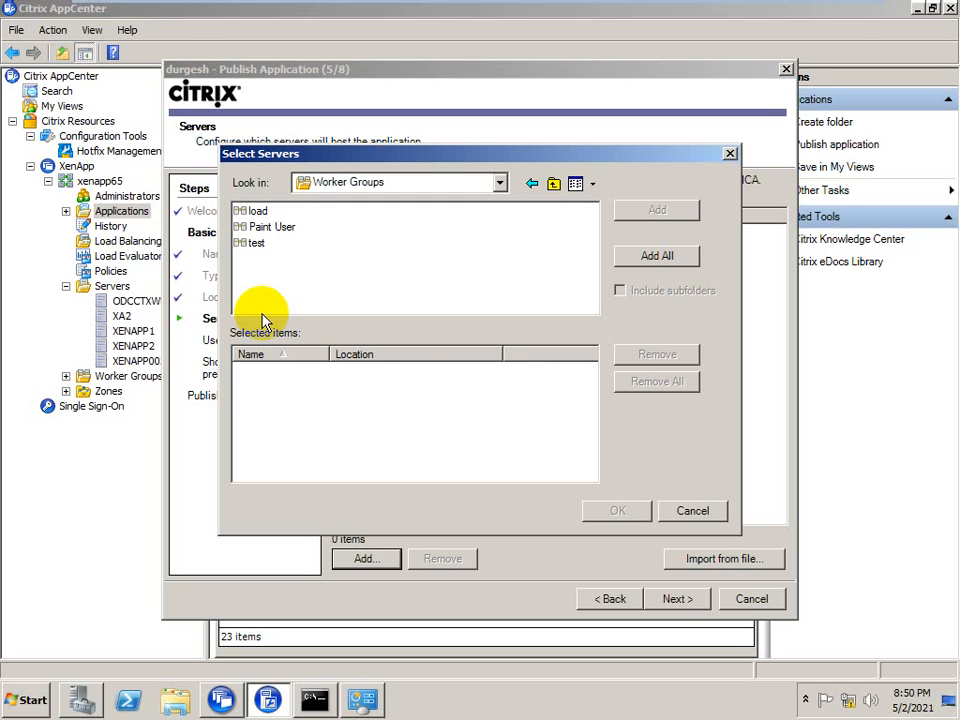
{"action": "double_click", "coordinate": [252, 211]}
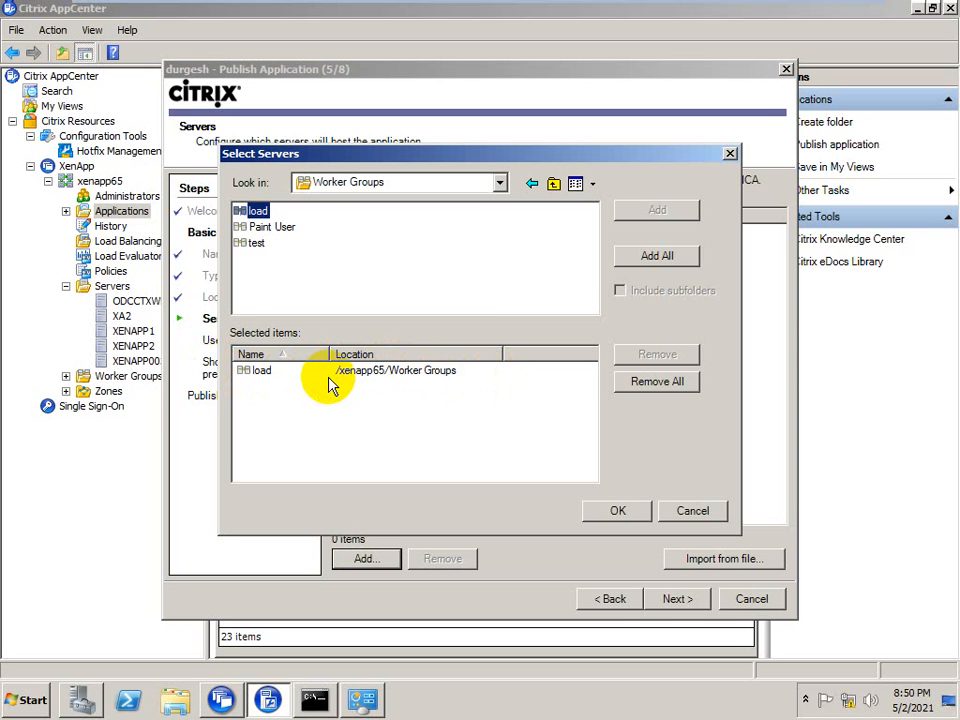
{"action": "left_click", "coordinate": [375, 371]}
{"action": "left_click", "coordinate": [636, 381]}
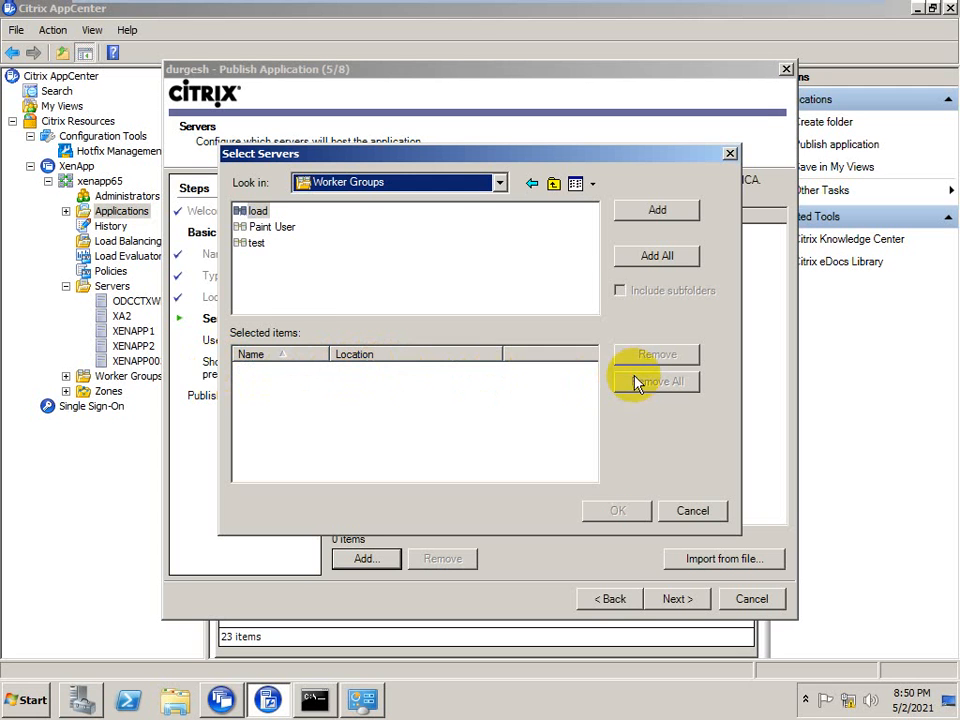
{"action": "left_click", "coordinate": [554, 184]}
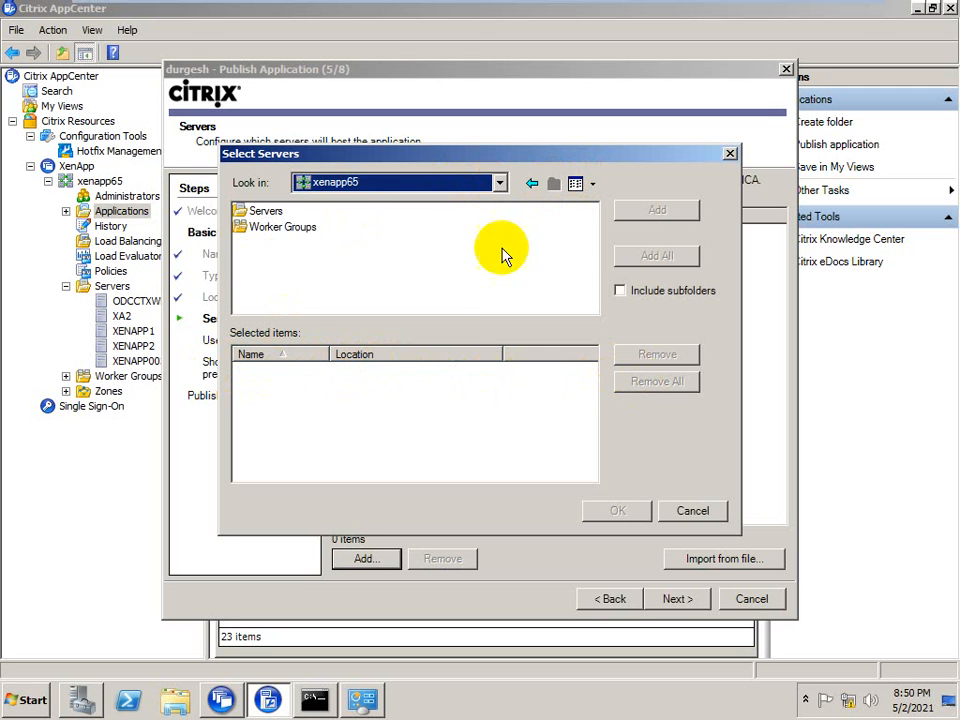
Add XA2 and XENAPP1 from the Servers folder as hosts for the application and proceed to the user configuration
{"action": "double_click", "coordinate": [257, 210]}
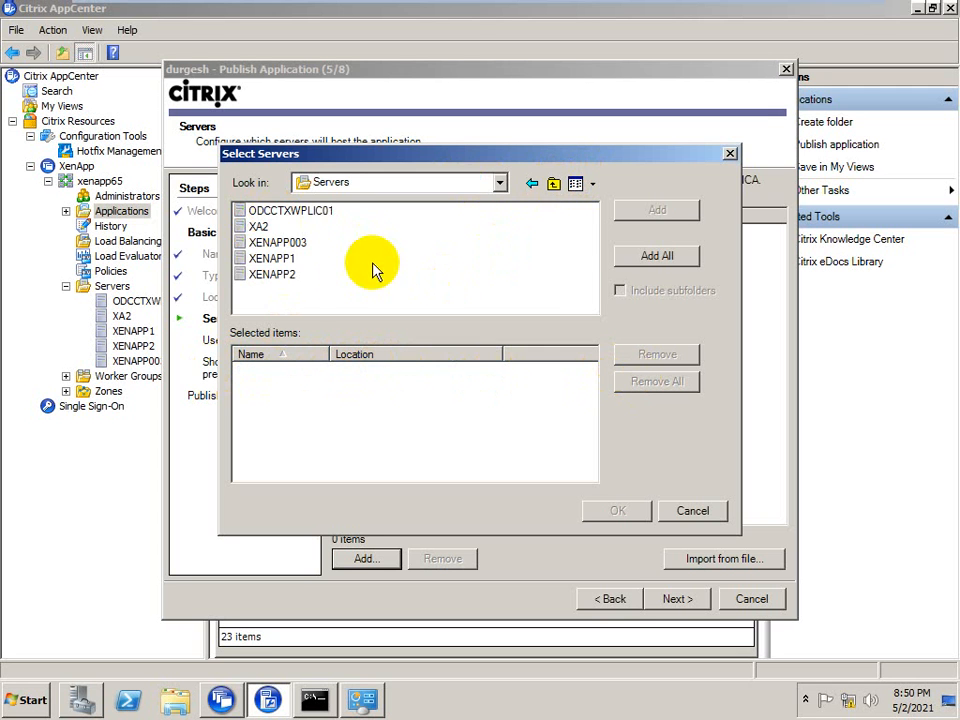
{"action": "left_click", "coordinate": [252, 227]}
{"action": "left_click", "coordinate": [657, 209]}
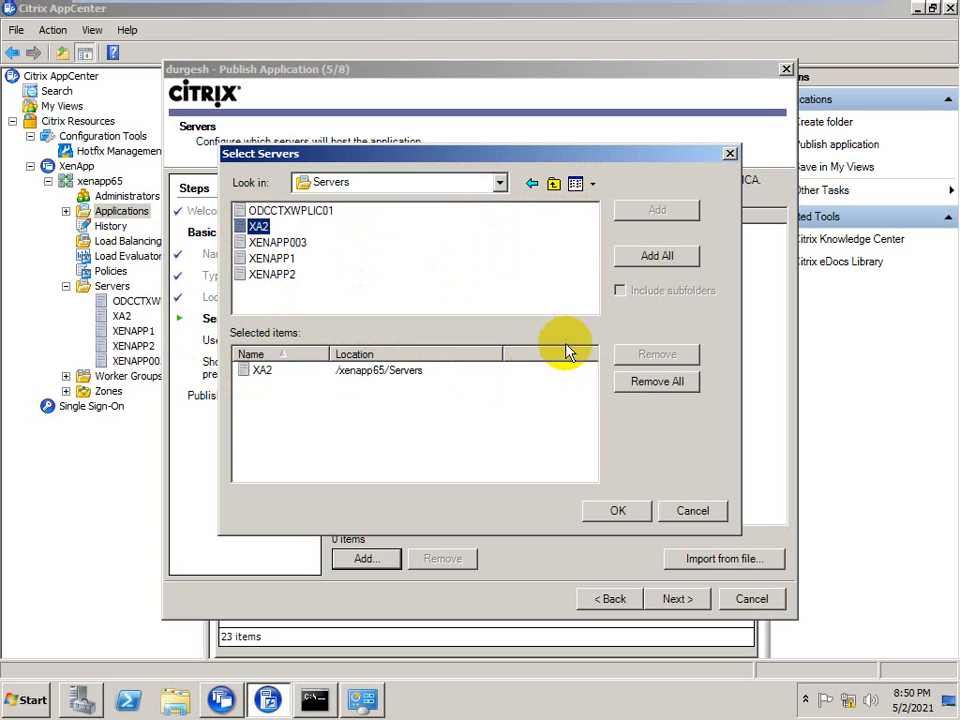
{"action": "double_click", "coordinate": [268, 260]}
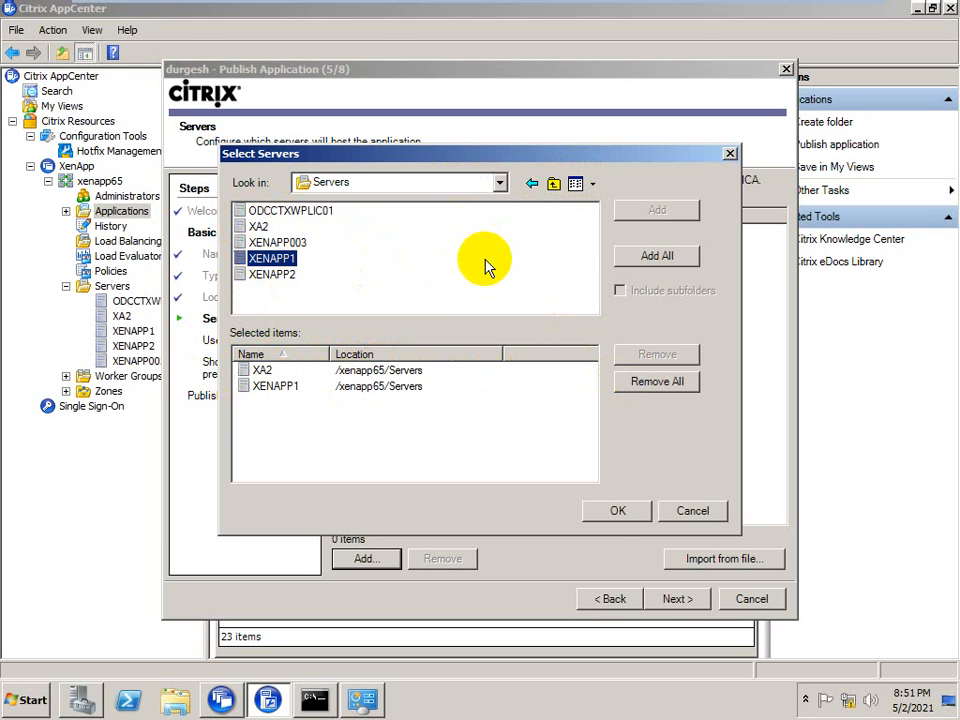
{"action": "left_click", "coordinate": [617, 513]}
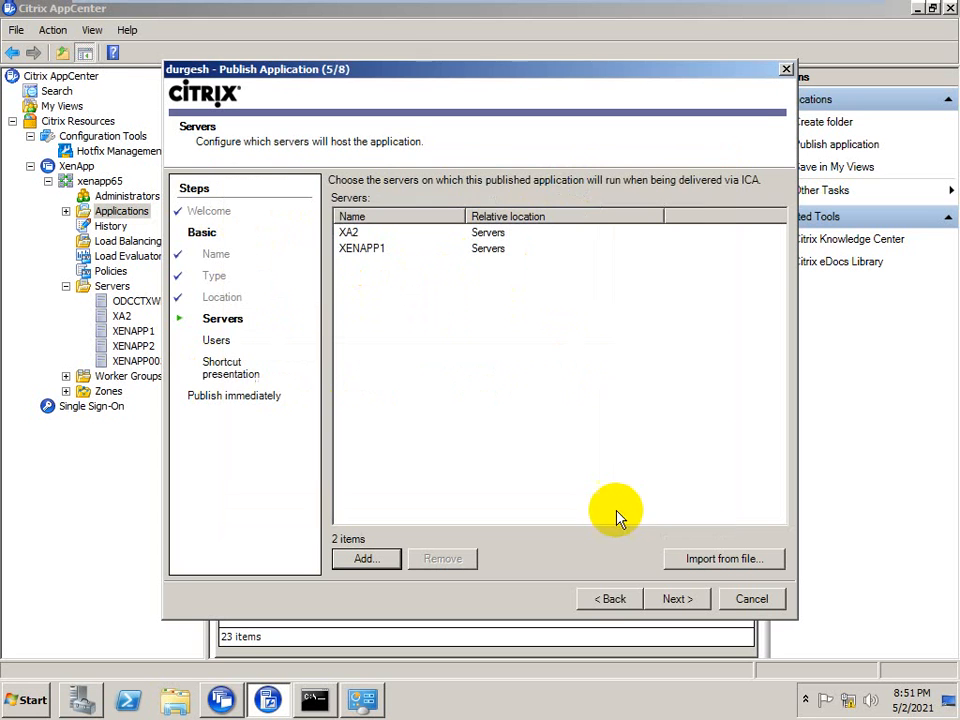
{"action": "left_click", "coordinate": [672, 600]}
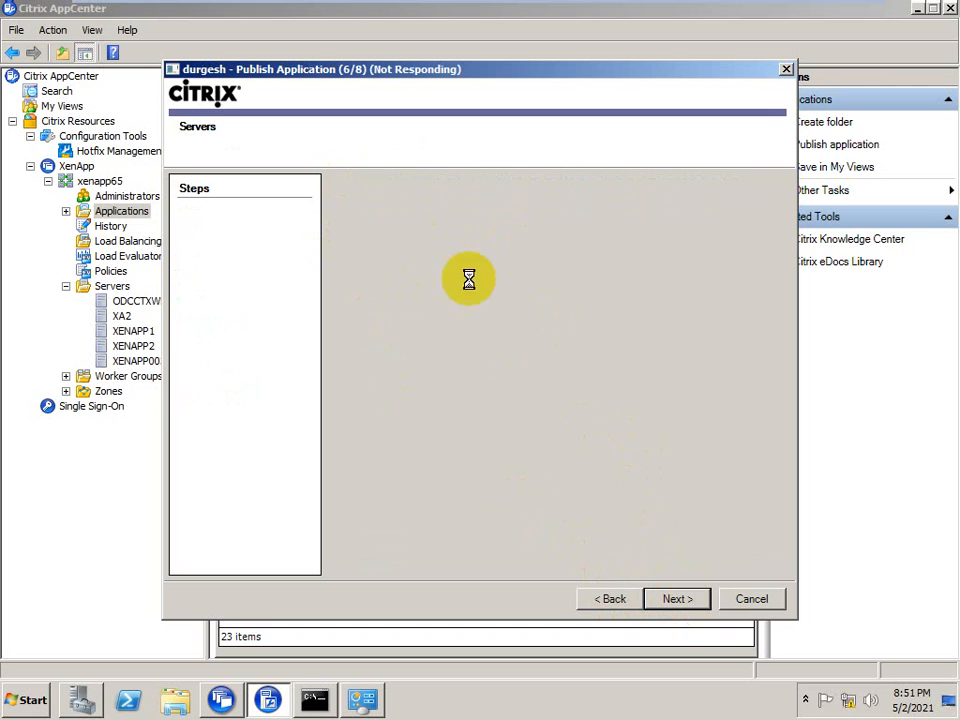
Switch to the XD3 virtual machine and bring up its logon form for another user
{"action": "mouse_move", "coordinate": [386, 6]}
{"action": "left_click", "coordinate": [713, 16]}
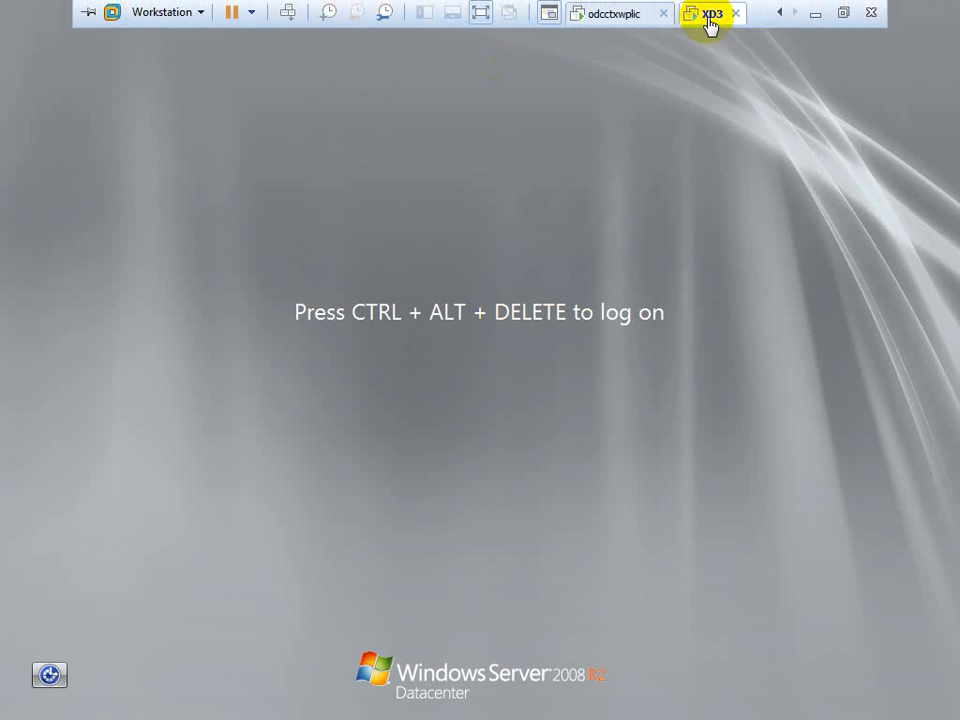
{"action": "right_click", "coordinate": [710, 22]}
{"action": "left_click", "coordinate": [754, 124]}
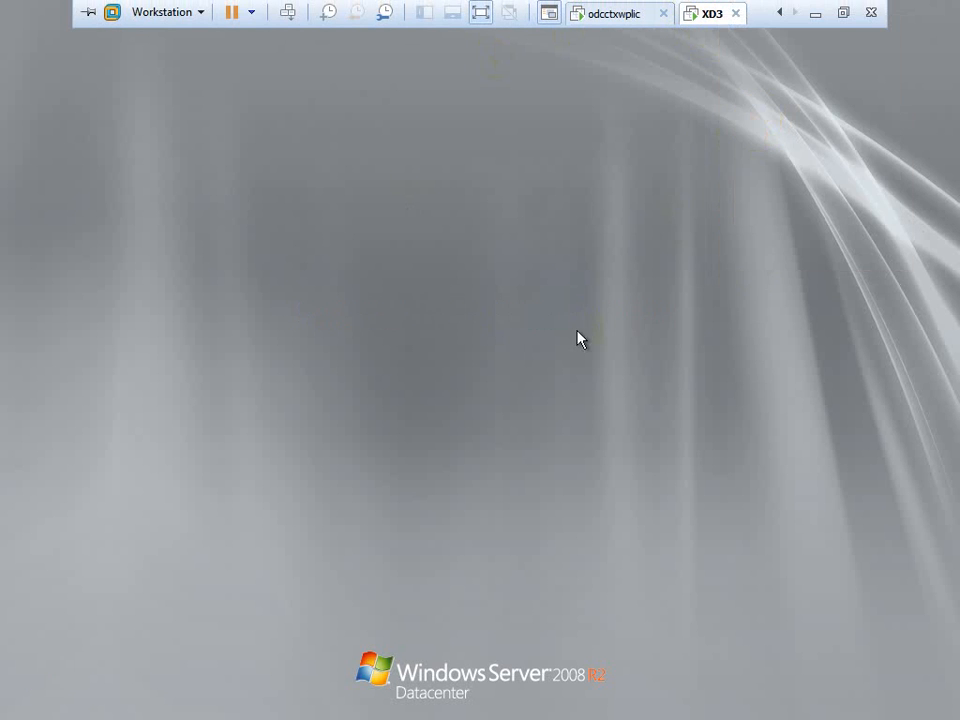
{"action": "left_click", "coordinate": [466, 541]}
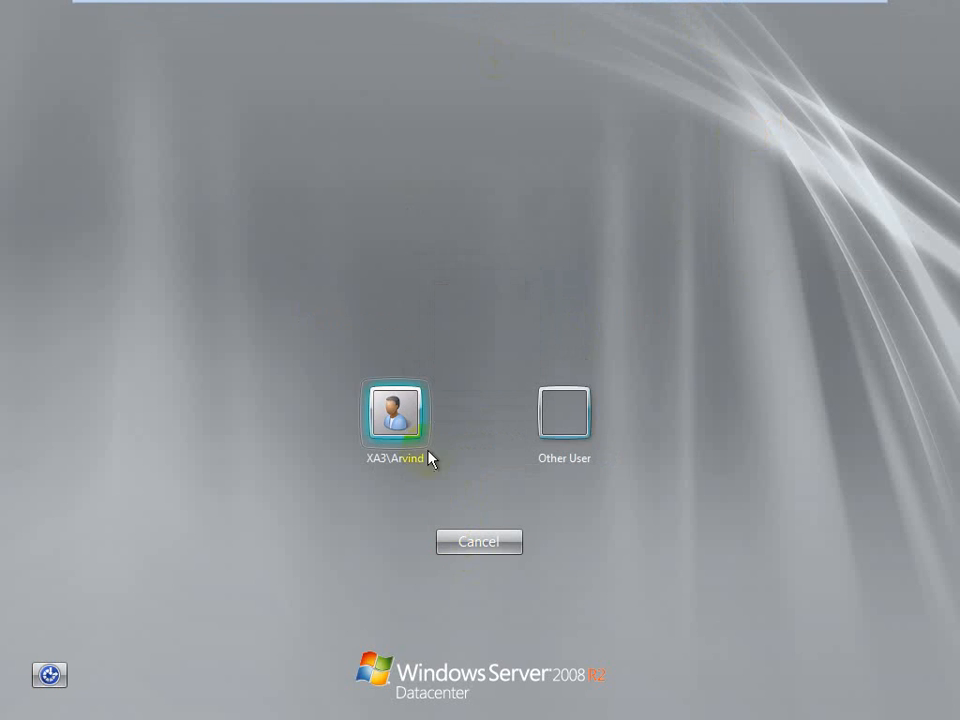
{"action": "left_click", "coordinate": [580, 418]}
{"action": "left_click", "coordinate": [386, 404]}
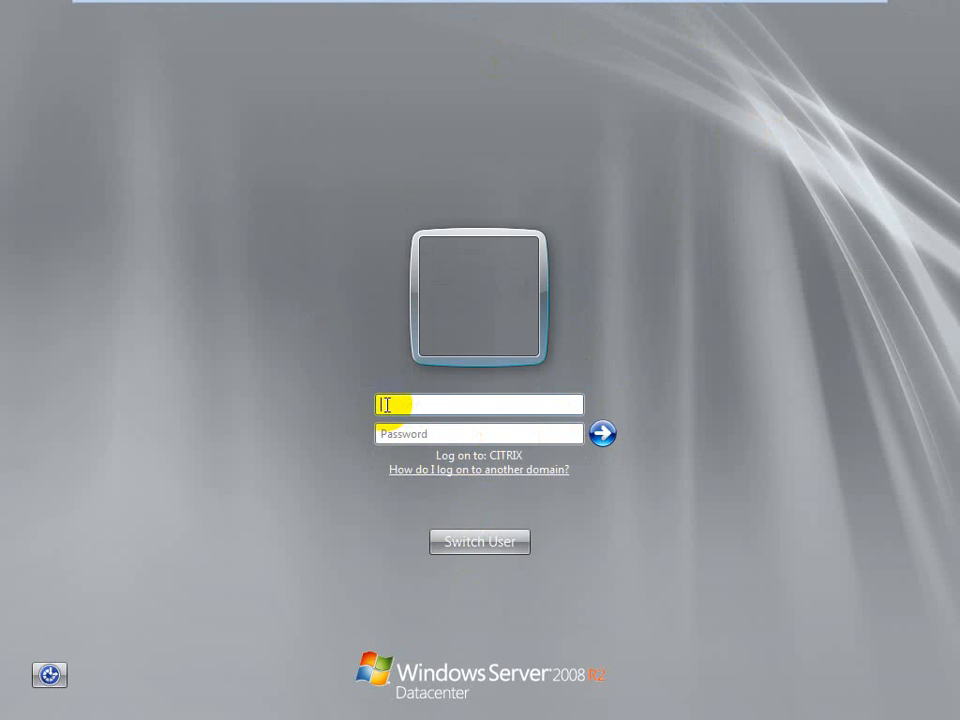
Log on to XD3 as citrix\administrator by entering the user name and the account password
{"action": "type", "text": "citrix\\admini"}
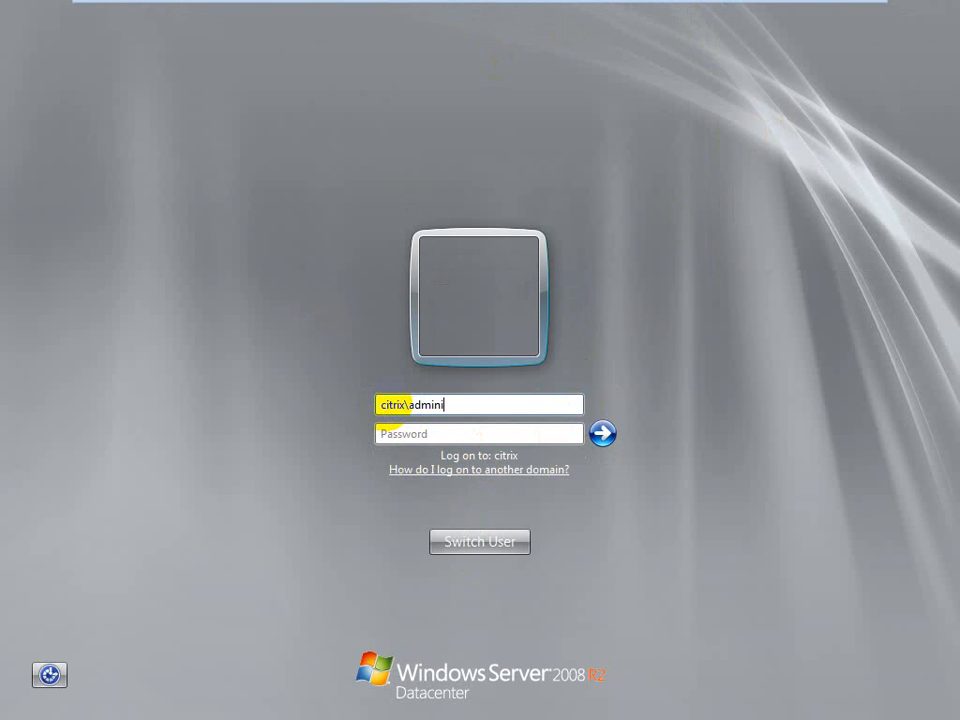
{"action": "type", "text": "strator"}
{"action": "key", "text": "Tab"}
{"action": "type", "text": "••"}
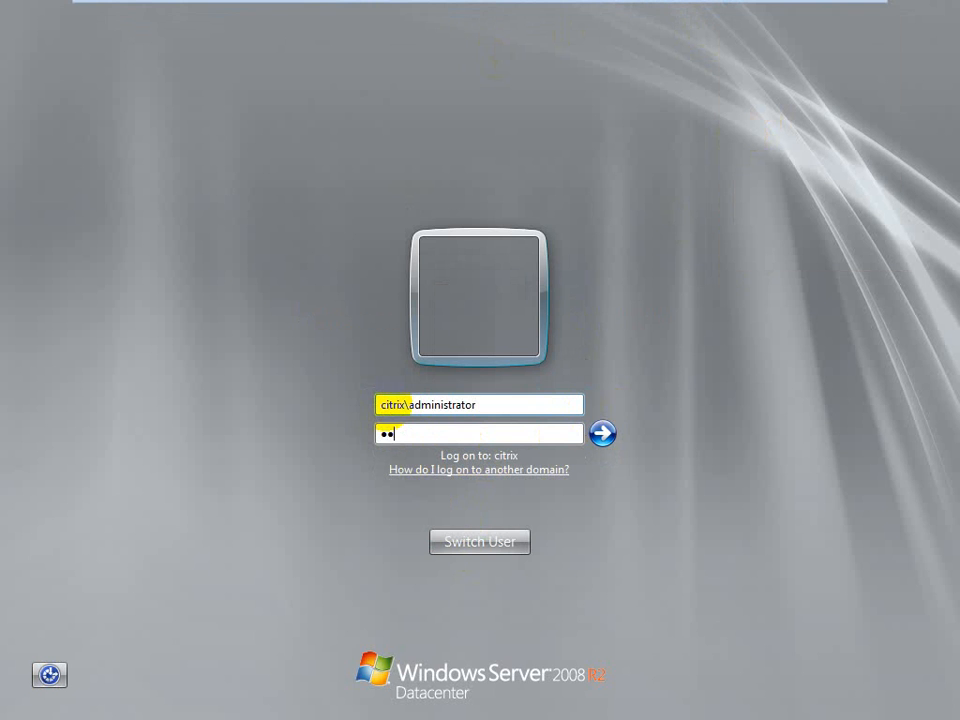
{"action": "type", "text": "••••••"}
{"action": "key", "text": "Return"}
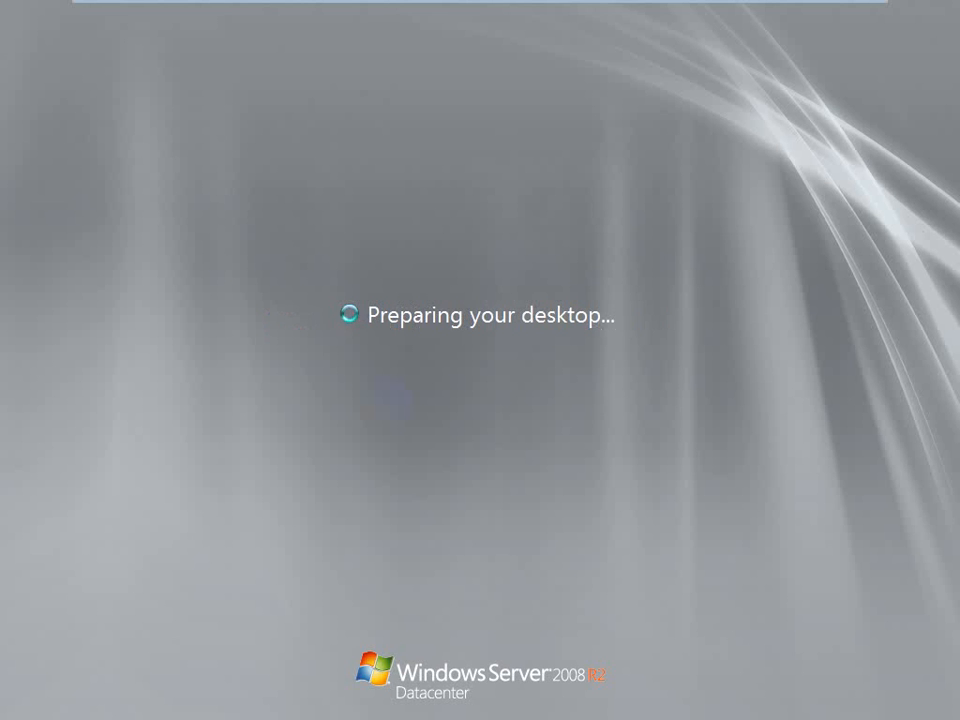
Return to the odcctxwplic virtual machine and view how configured users are added from a list of names
{"action": "left_click", "coordinate": [636, 15]}
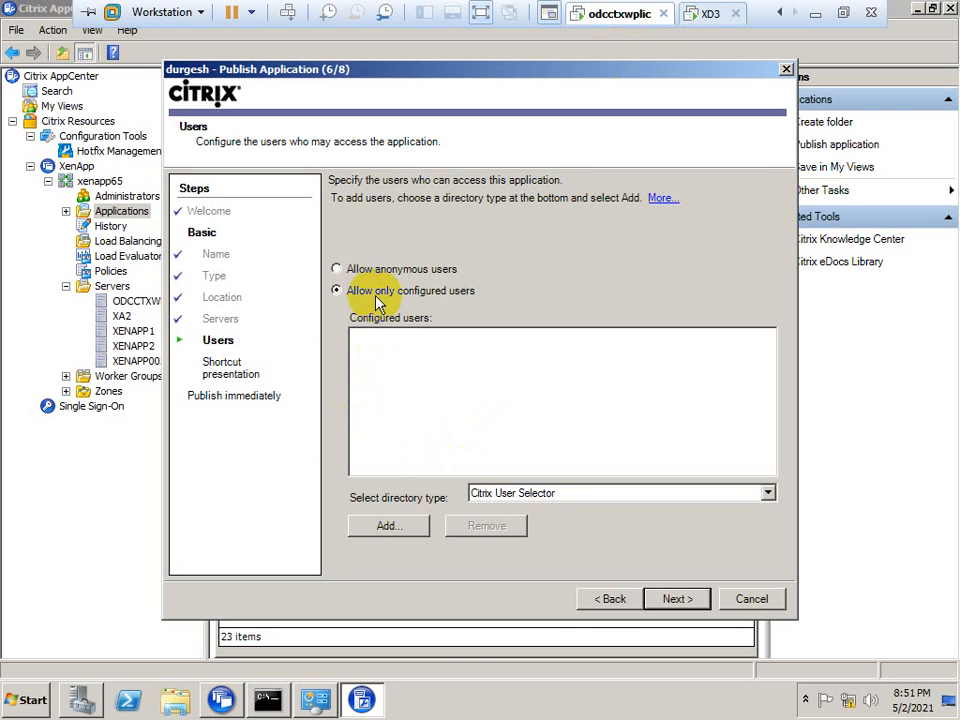
{"action": "left_click", "coordinate": [381, 530]}
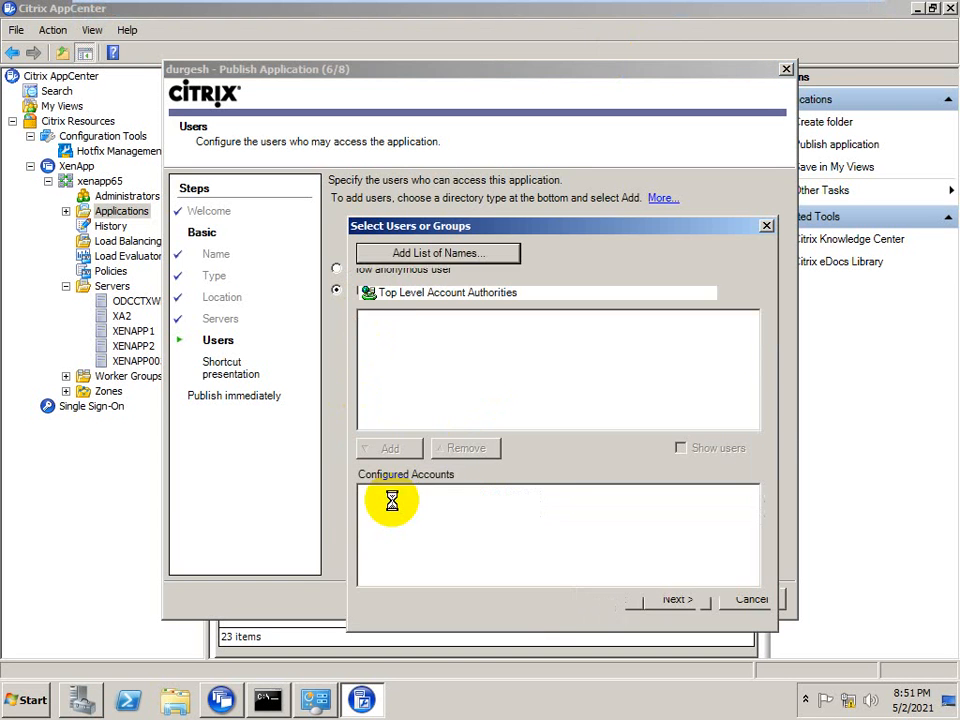
{"action": "left_click", "coordinate": [422, 256]}
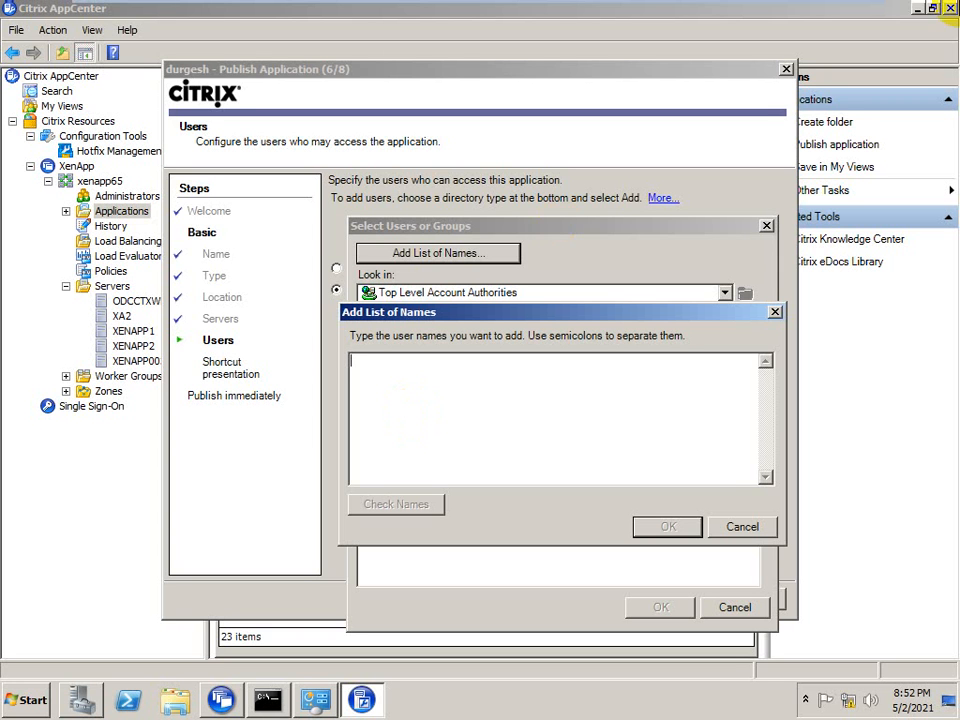
{"action": "left_click", "coordinate": [740, 528]}
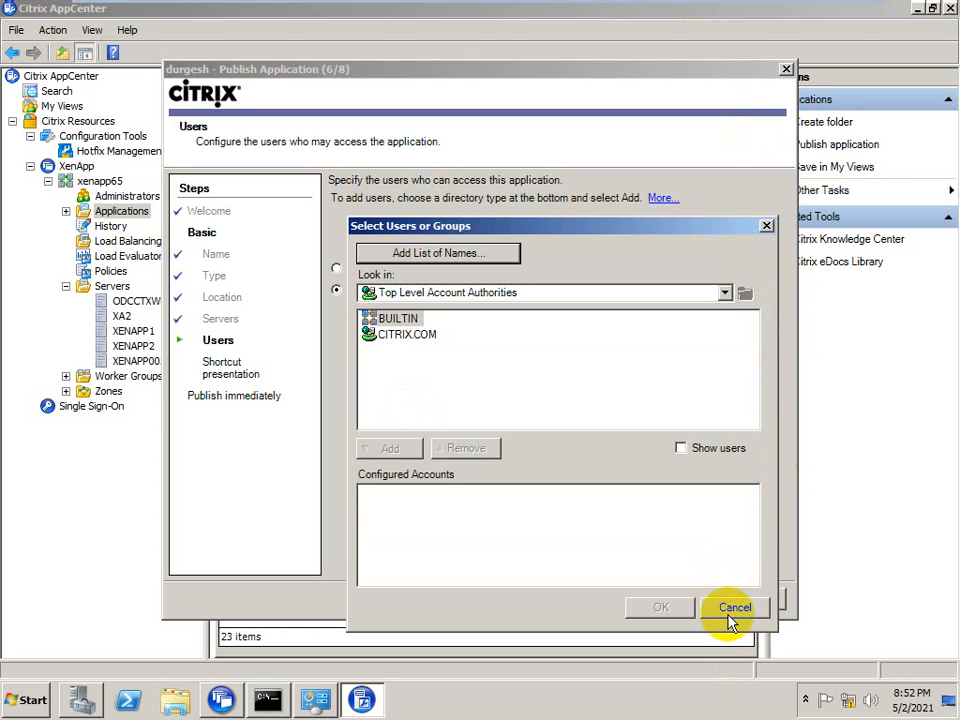
Close the user selection without adding accounts and cancel the application publishing wizard, discarding its details
{"action": "left_click", "coordinate": [731, 607]}
{"action": "left_click", "coordinate": [730, 599]}
{"action": "left_click", "coordinate": [436, 378]}
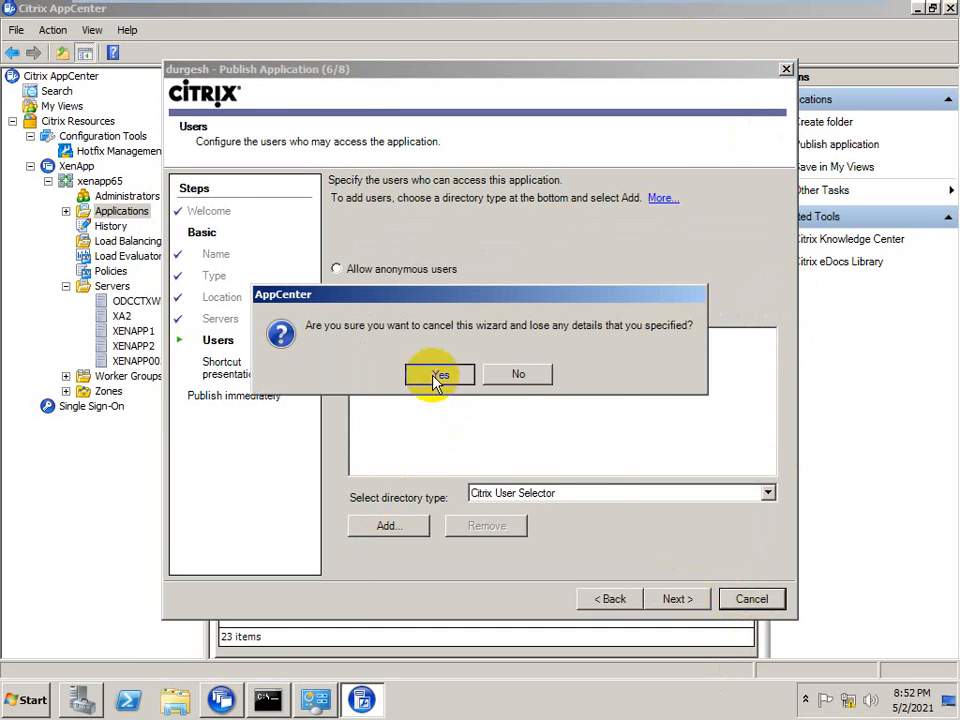
Look over the actions available for the adobe_reader123 application and open the application properties of adobe_reader
{"action": "left_click", "coordinate": [245, 253]}
{"action": "right_click", "coordinate": [247, 254]}
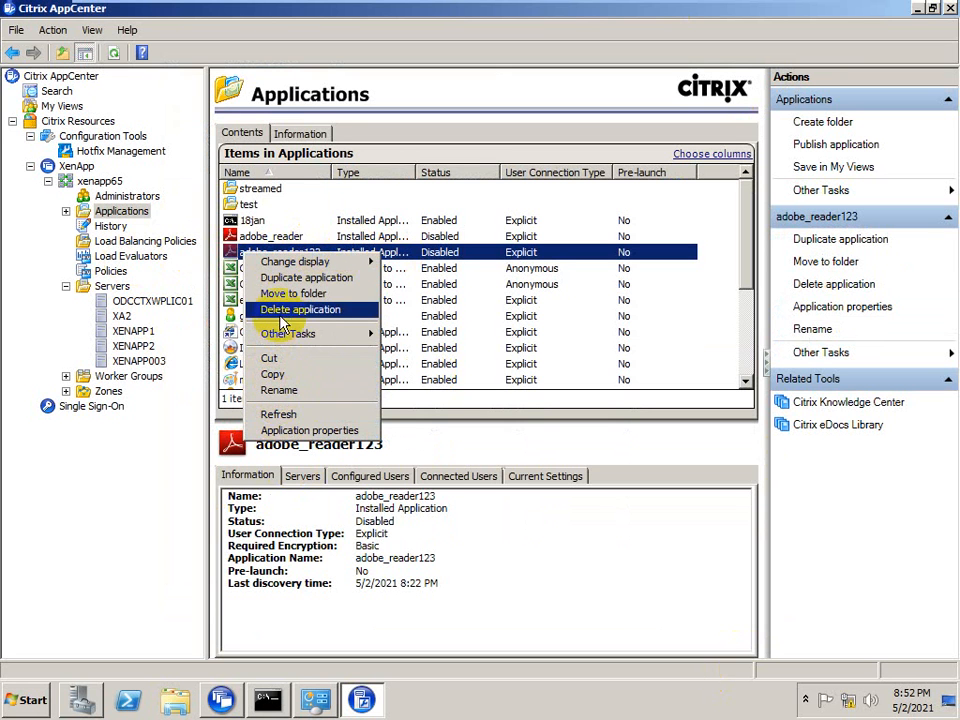
{"action": "mouse_move", "coordinate": [294, 269]}
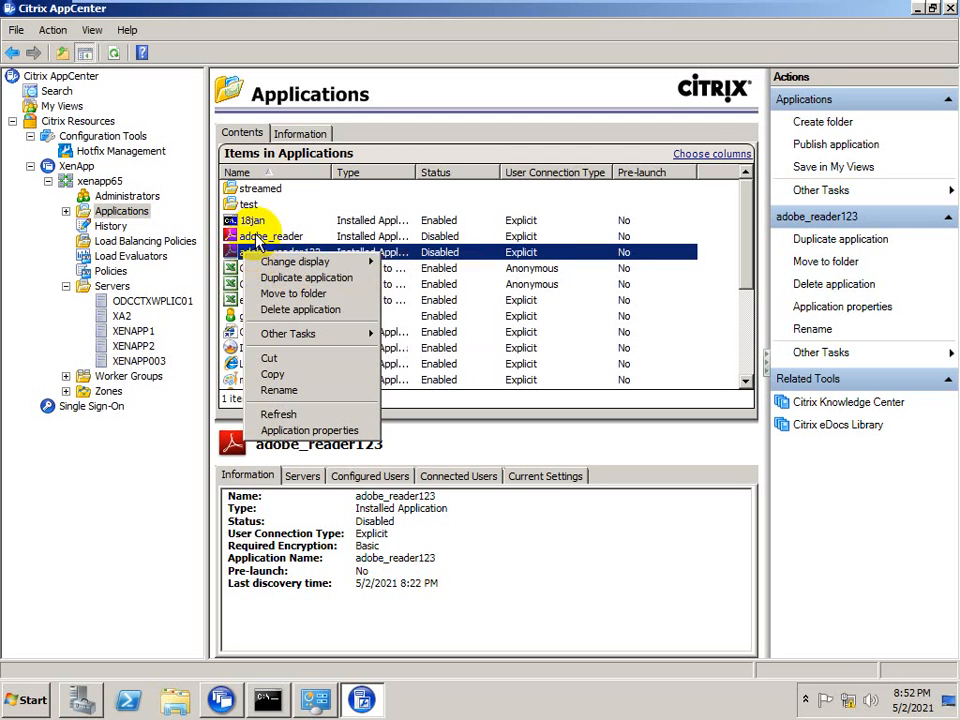
{"action": "right_click", "coordinate": [257, 237]}
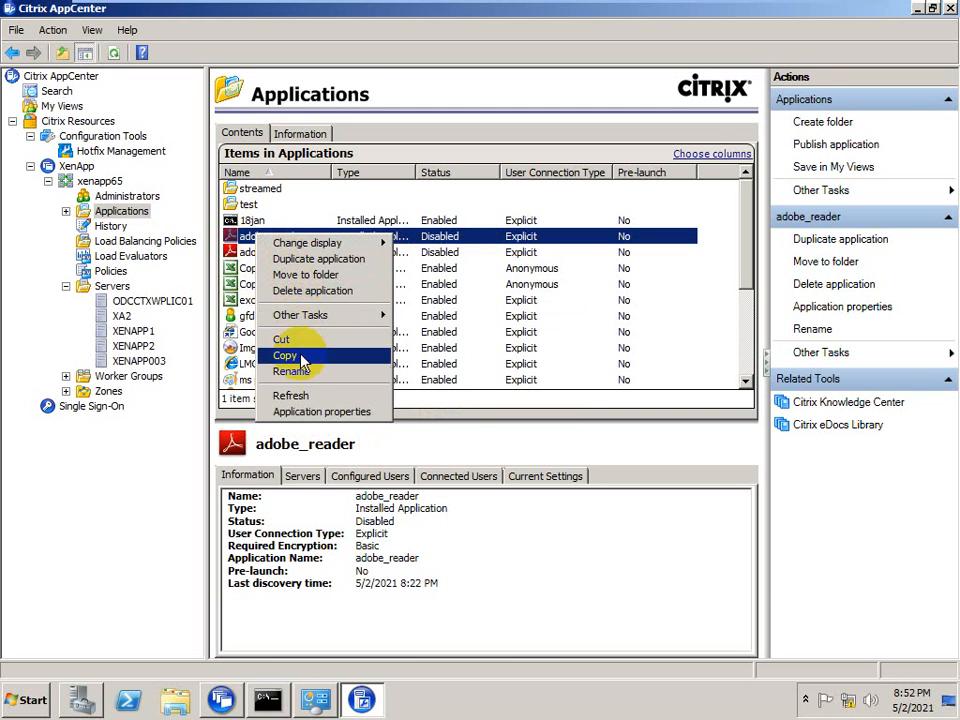
{"action": "left_click", "coordinate": [313, 413]}
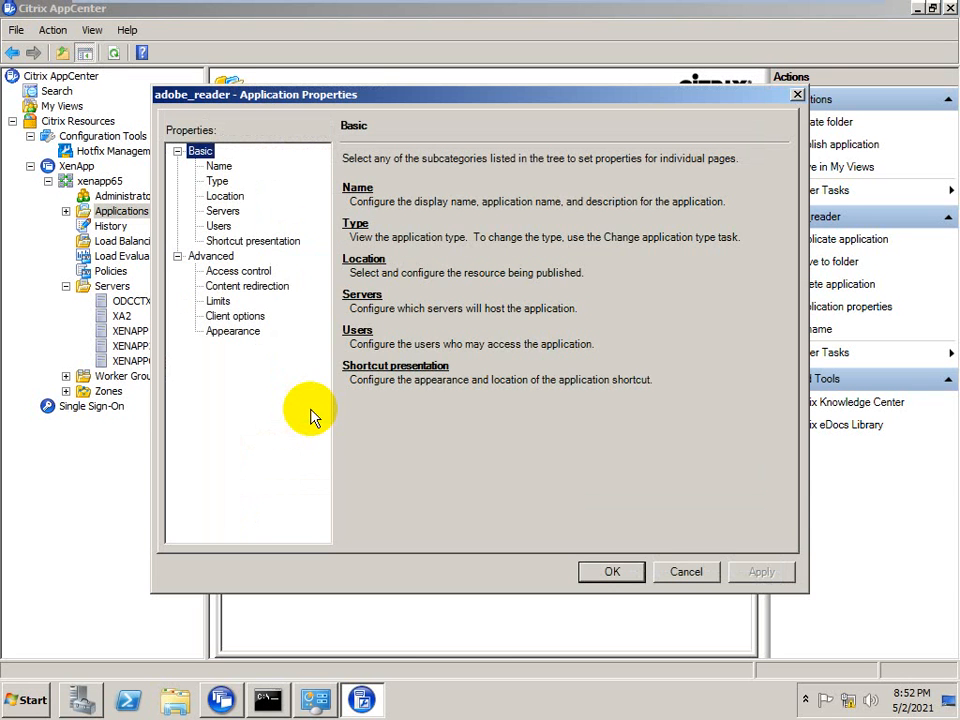
Review the configured users of the adobe_reader application, then close its properties without changing anything
{"action": "left_click", "coordinate": [219, 226]}
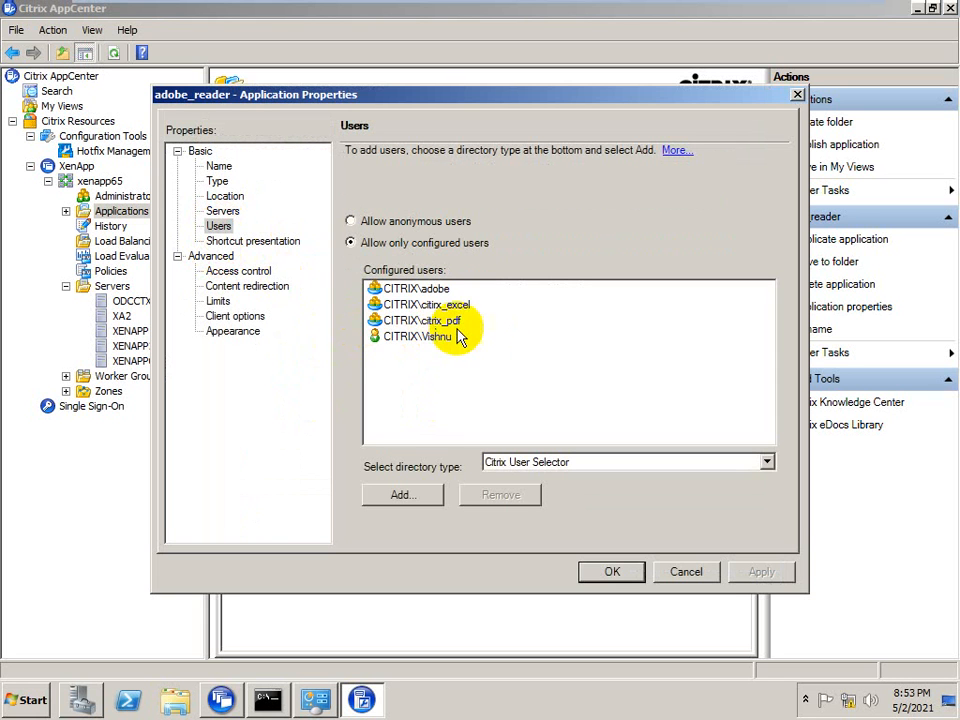
{"action": "left_click", "coordinate": [395, 320]}
{"action": "left_click", "coordinate": [376, 305]}
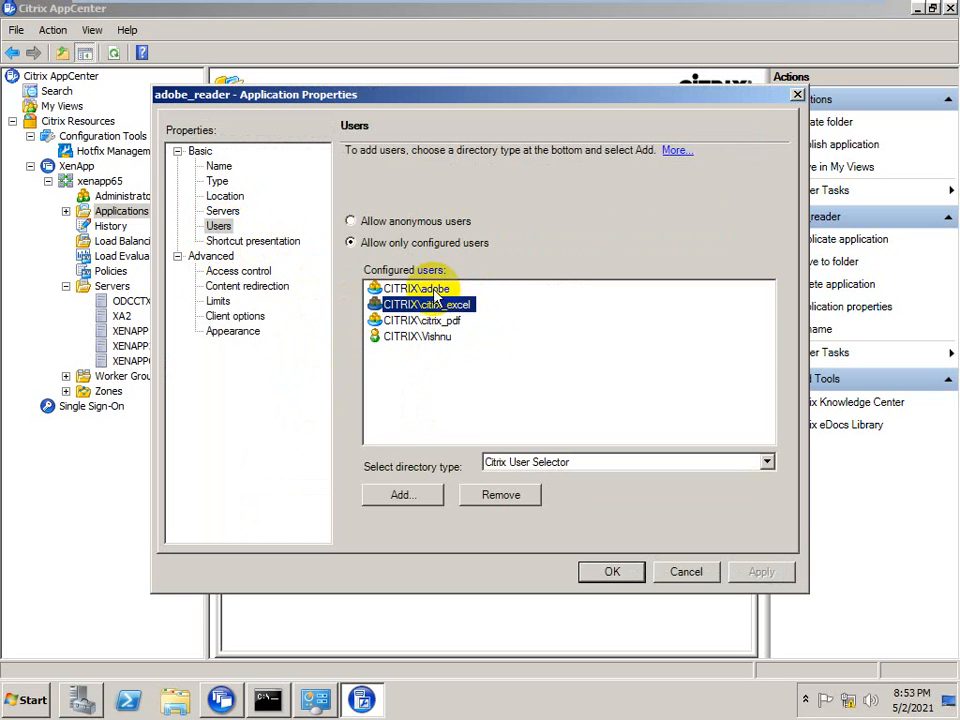
{"action": "left_click", "coordinate": [400, 288]}
{"action": "left_click", "coordinate": [429, 321]}
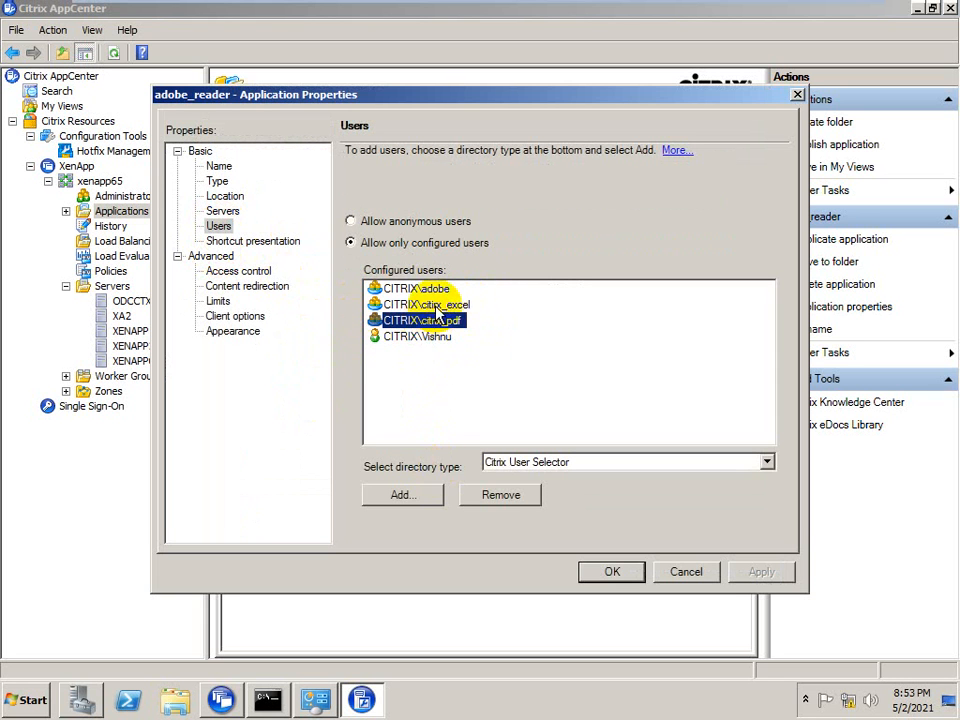
{"action": "left_click", "coordinate": [430, 305]}
{"action": "left_click", "coordinate": [400, 288]}
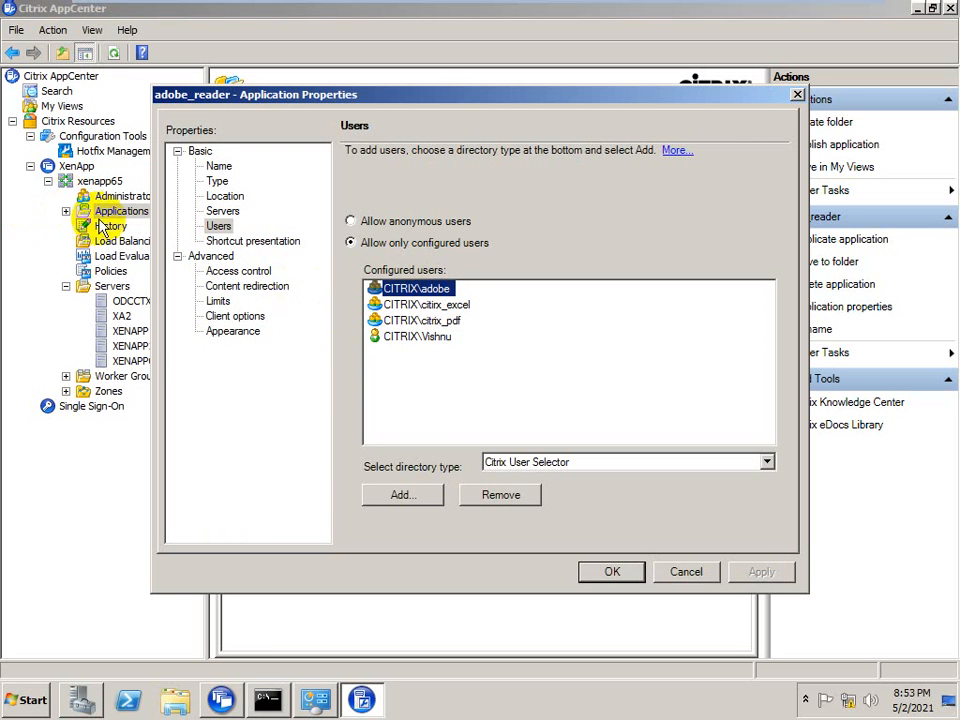
{"action": "left_click", "coordinate": [409, 319]}
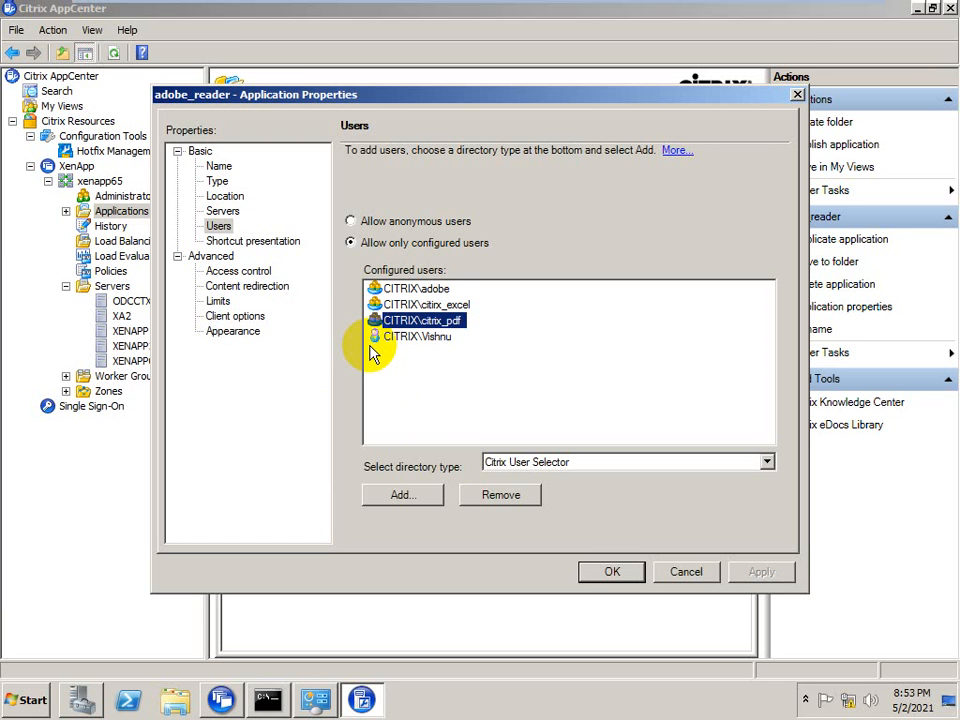
{"action": "left_click", "coordinate": [686, 572]}
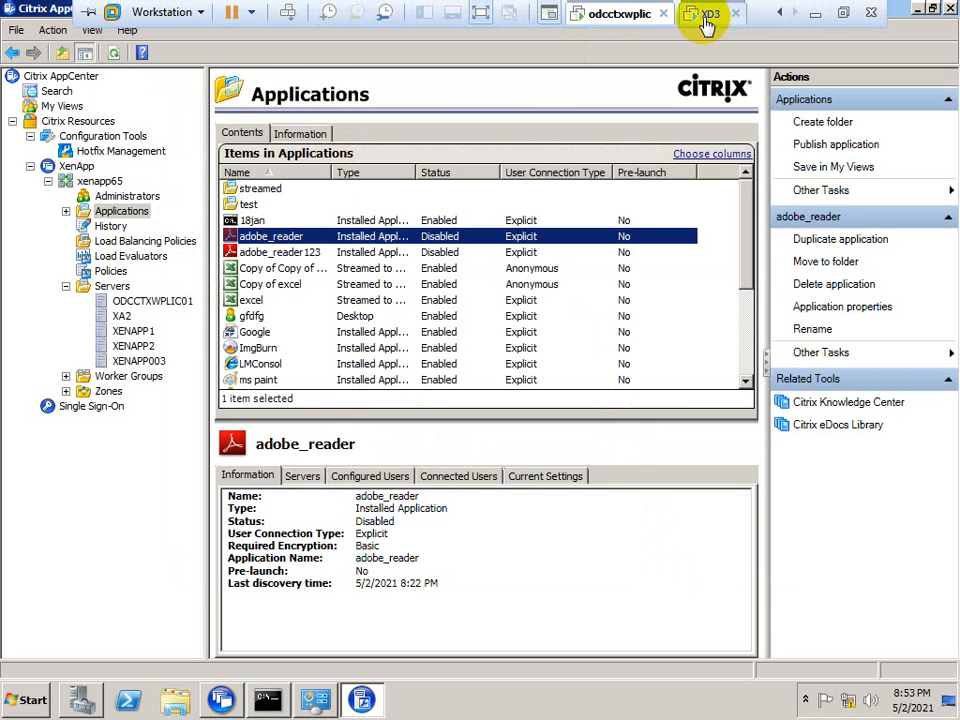
Switch to the XD3 virtual machine and set its CD/DVD (SATA) drive to connected, using an ISO image file
{"action": "left_click", "coordinate": [706, 18]}
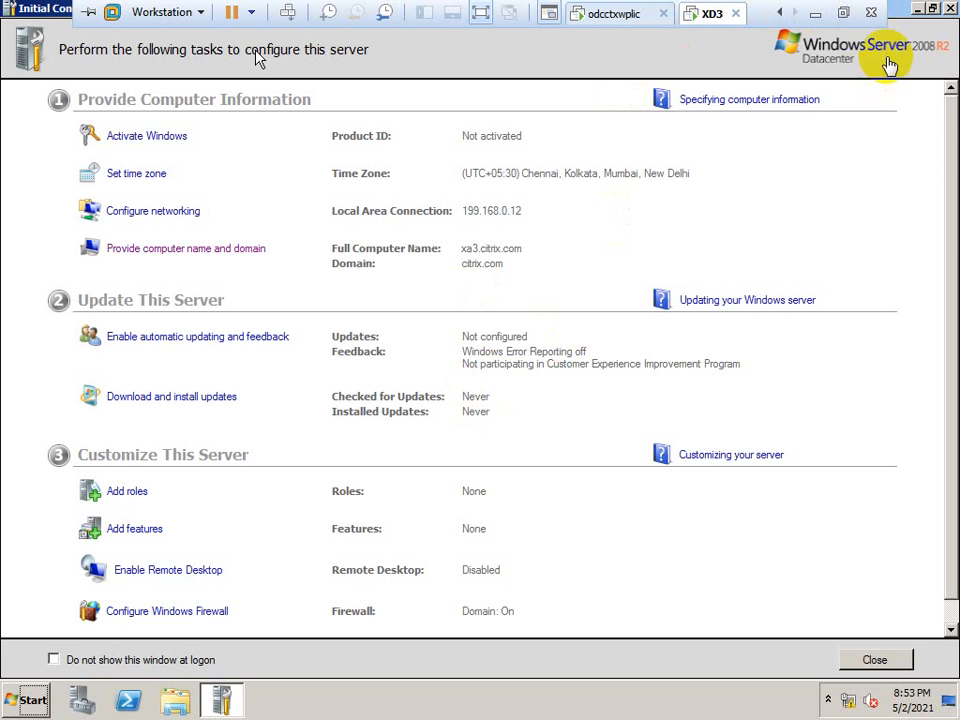
{"action": "right_click", "coordinate": [702, 17]}
{"action": "left_click", "coordinate": [735, 268]}
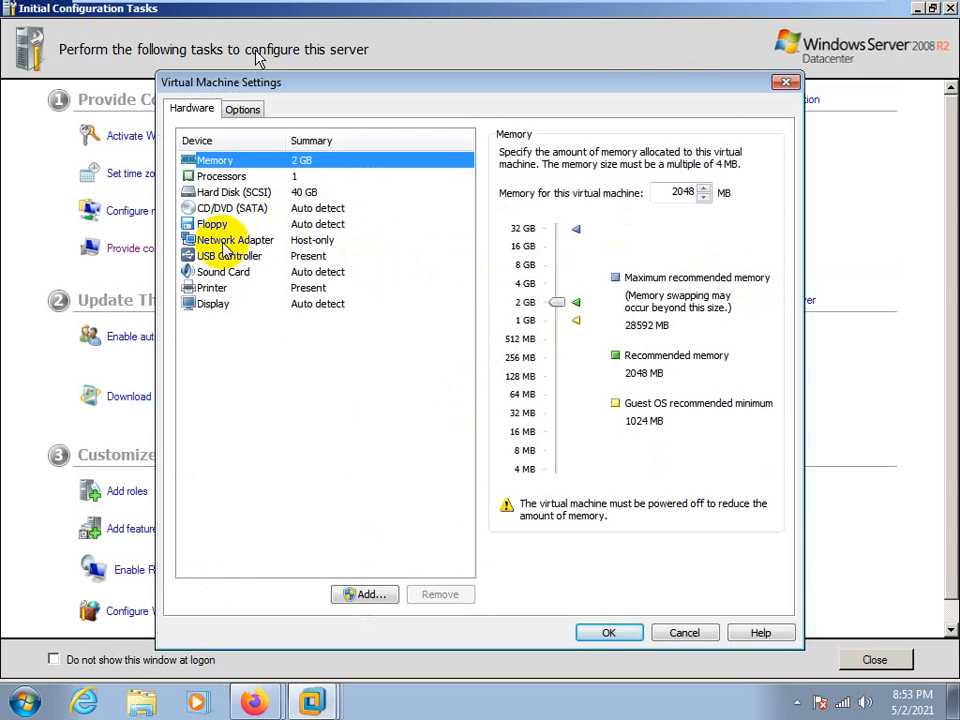
{"action": "left_click", "coordinate": [233, 208]}
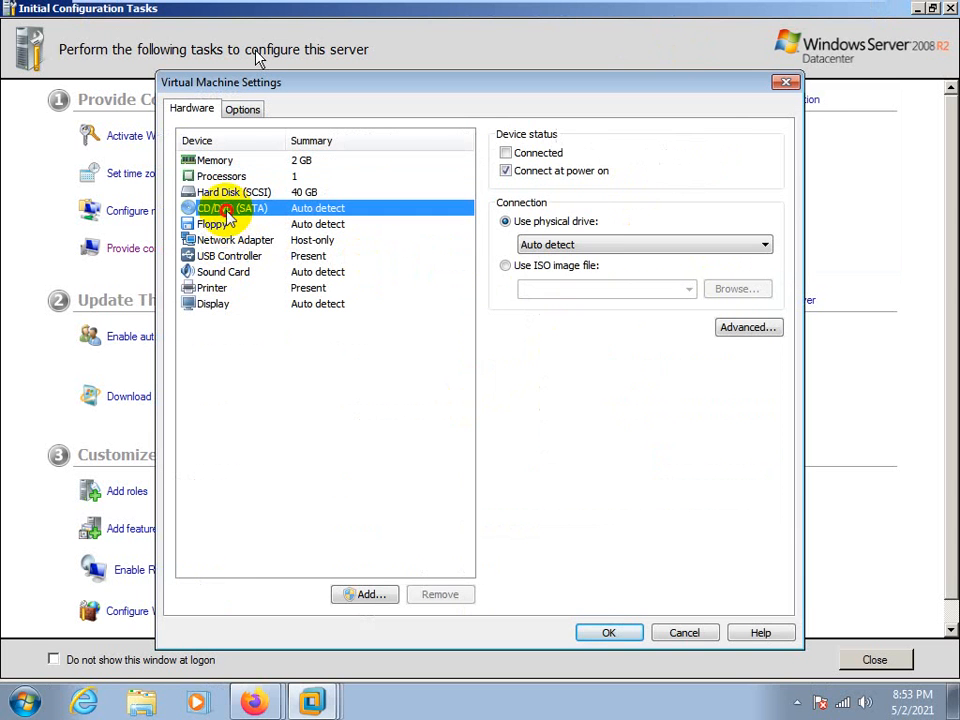
{"action": "left_click", "coordinate": [506, 265]}
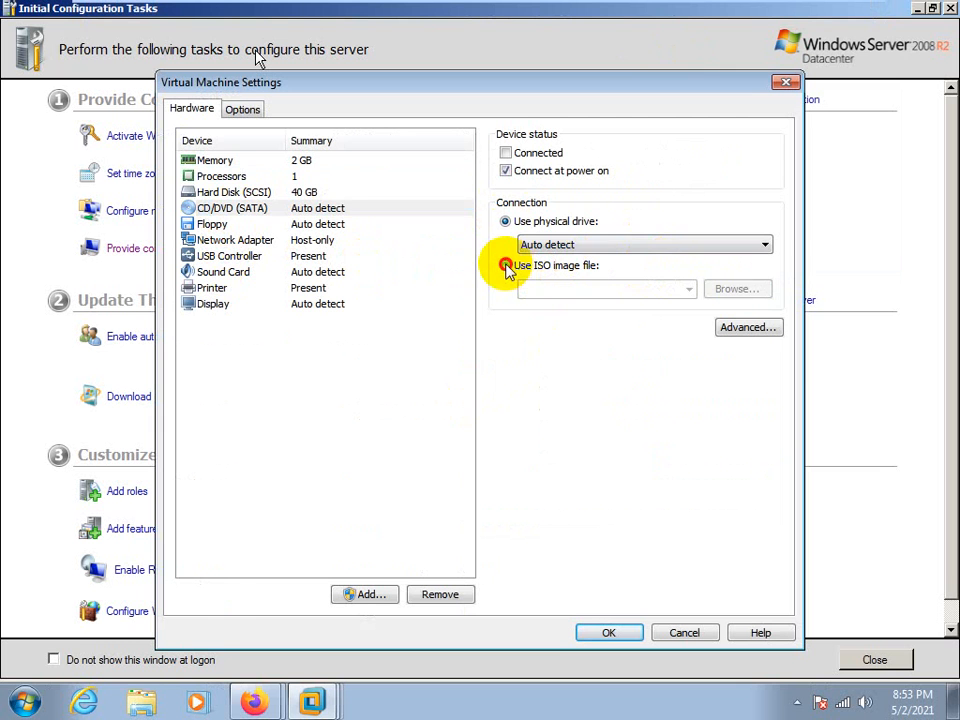
{"action": "left_click", "coordinate": [506, 153]}
Attach the XA6.5_2008R2_ML_1 ISO image from the software folder on New Volume (E:) and save the virtual machine settings
{"action": "left_click", "coordinate": [737, 289]}
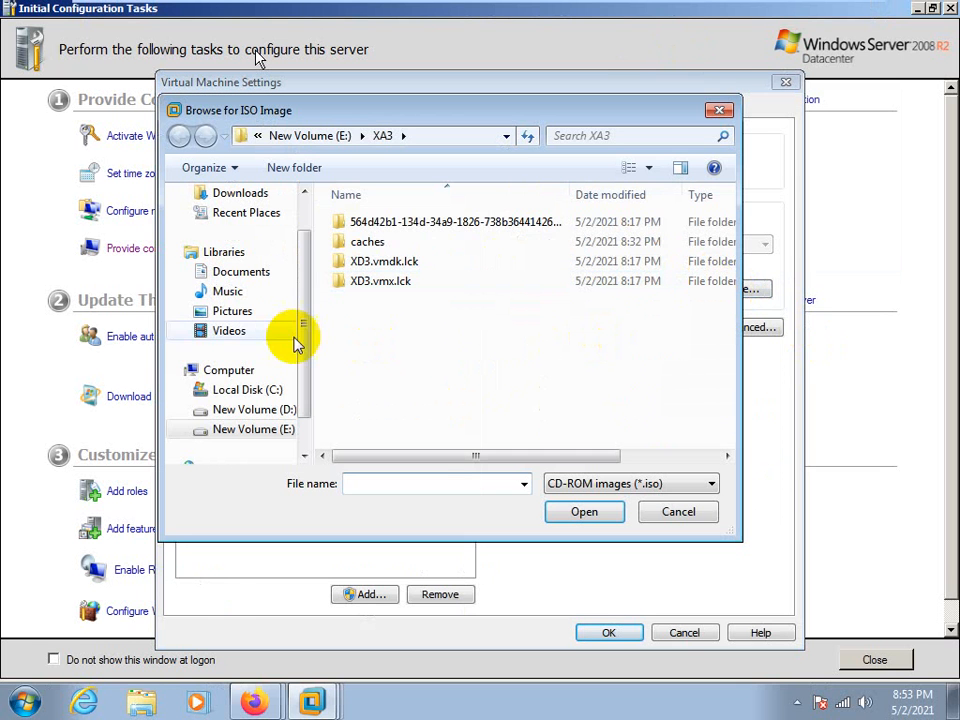
{"action": "left_click", "coordinate": [310, 135]}
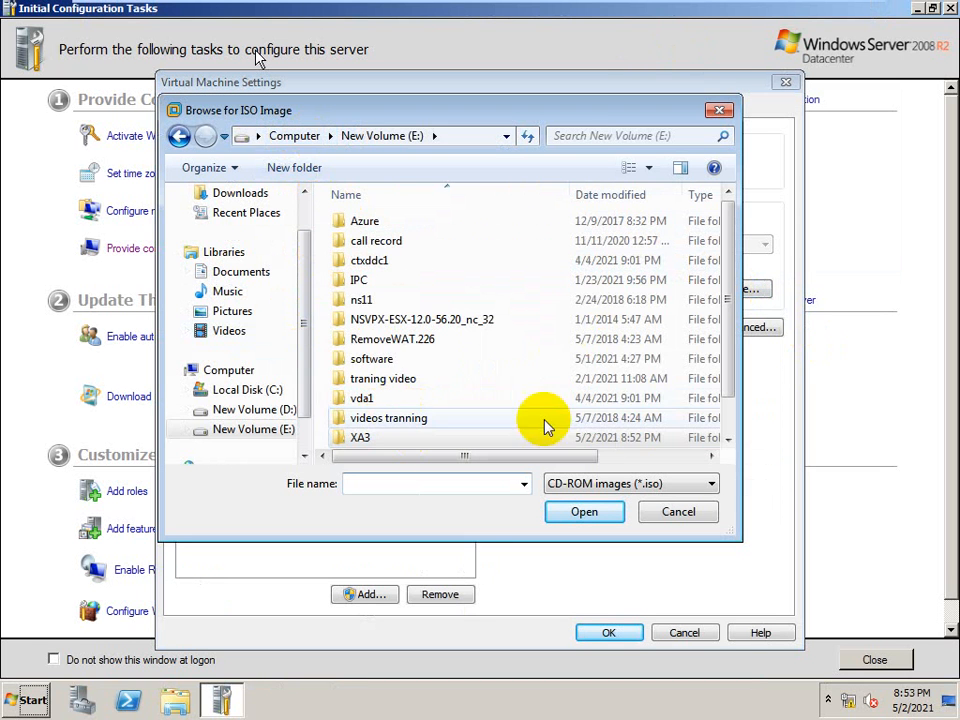
{"action": "double_click", "coordinate": [349, 358]}
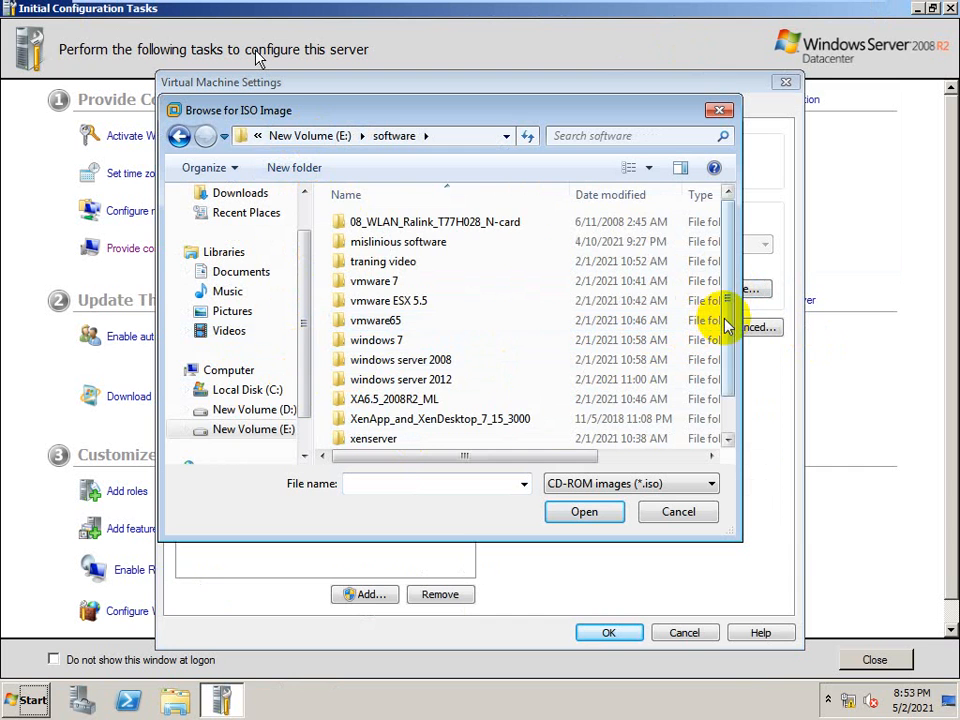
{"action": "scroll", "coordinate": [678, 440], "scroll_direction": "down", "scroll_amount": 1}
{"action": "double_click", "coordinate": [407, 438]}
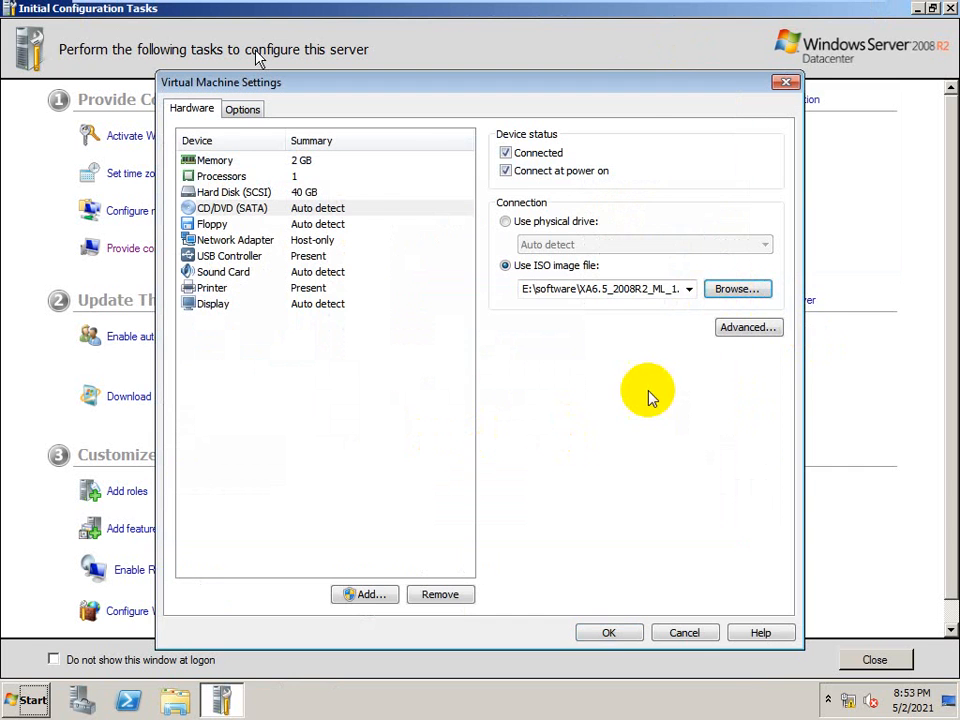
{"action": "left_click", "coordinate": [607, 632]}
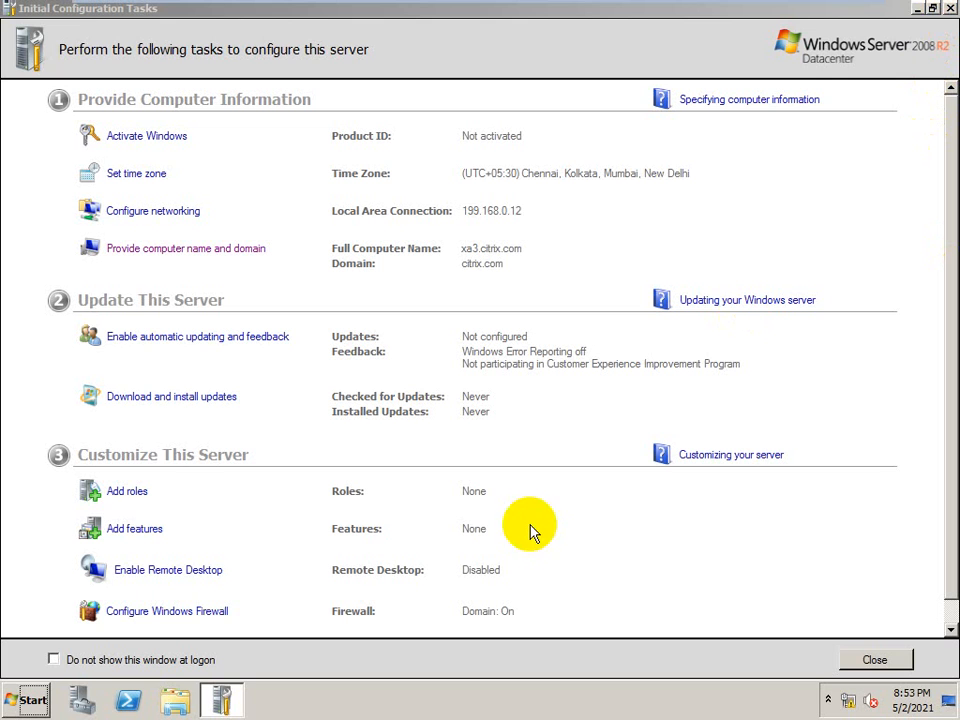
Close the Initial Configuration Tasks and Server Manager windows on the XA3 server
{"action": "left_click", "coordinate": [950, 10]}
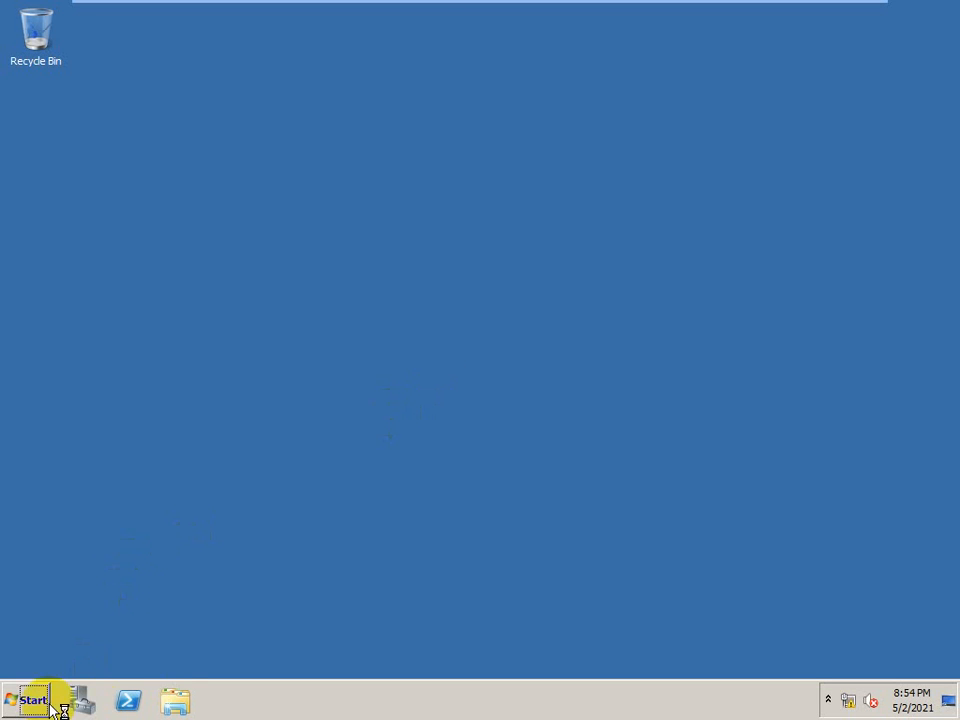
{"action": "left_click", "coordinate": [178, 702]}
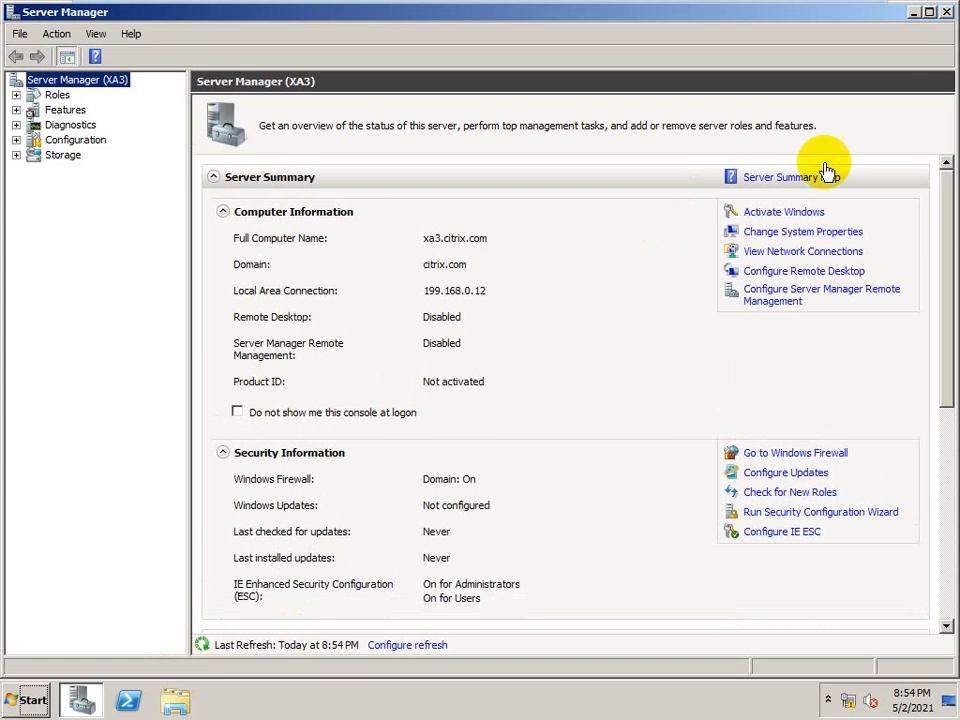
{"action": "left_click", "coordinate": [946, 12]}
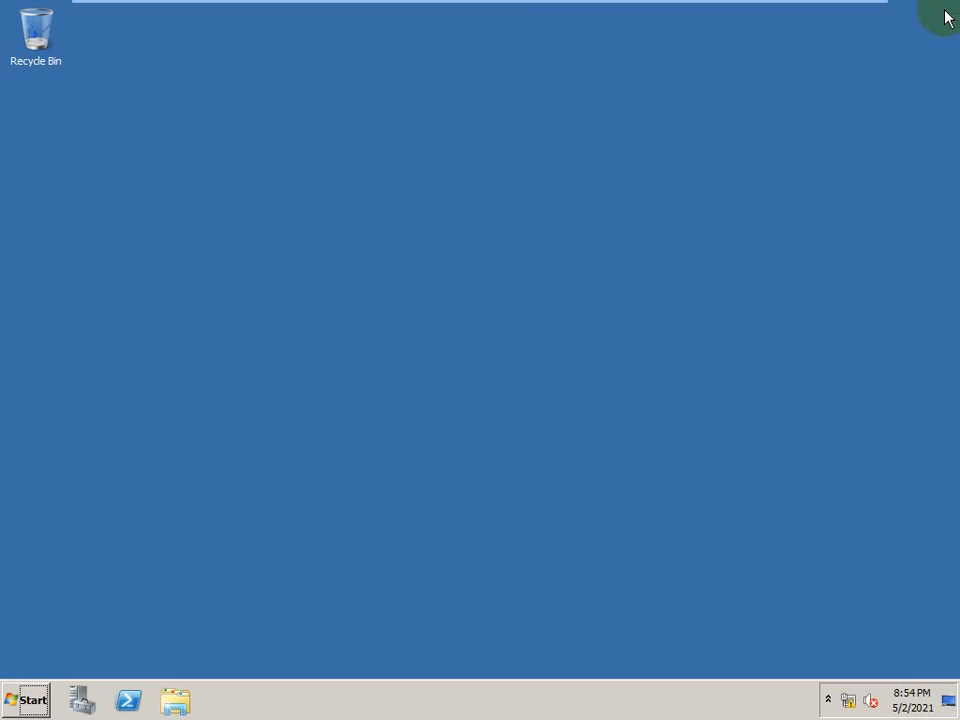
Launch the XenApp Server installation from the XA6.5_2008R2_ML DVD's autorun.exe and agree to install the .NET 3.5 SP1 framework
{"action": "mouse_move", "coordinate": [522, 8]}
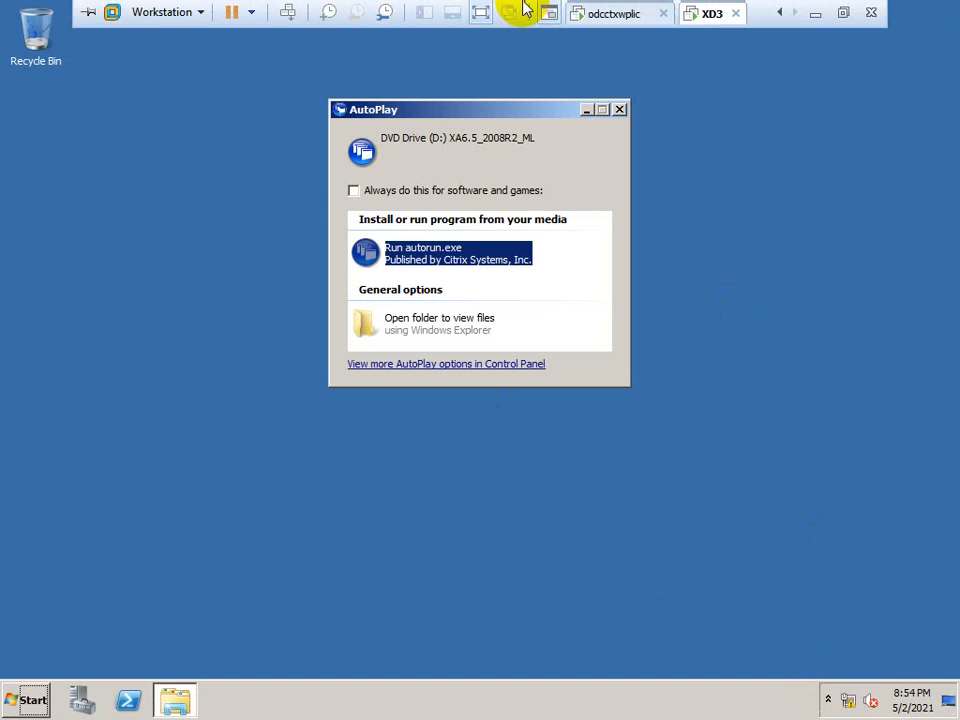
{"action": "left_click", "coordinate": [434, 257]}
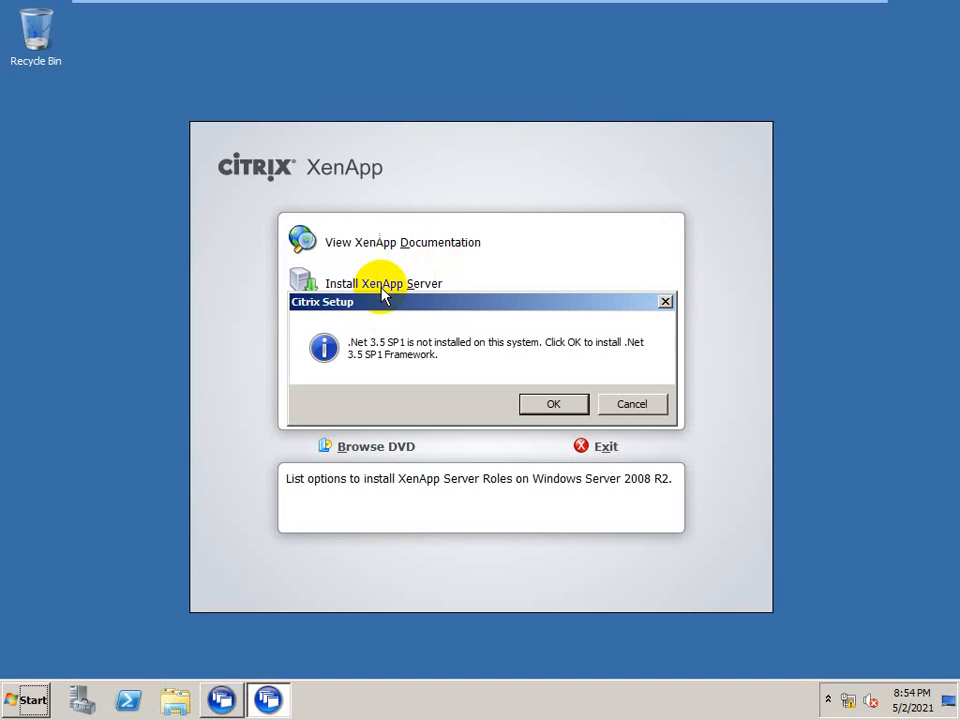
{"action": "left_click", "coordinate": [551, 405]}
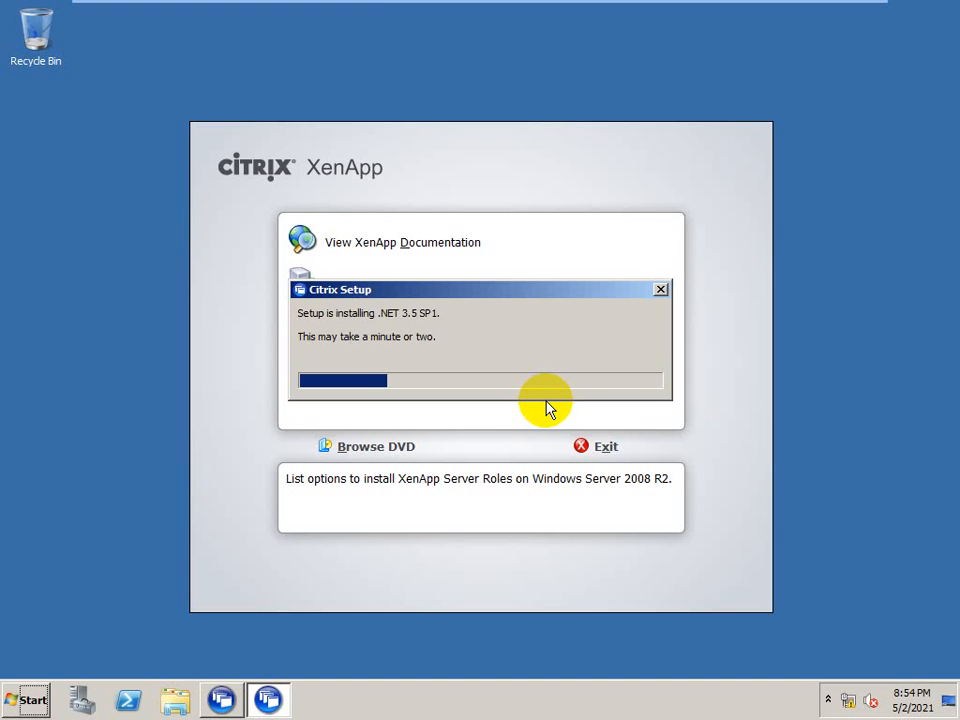
Return to the odcctxwplic virtual machine and look through its installed programs and administrative tools
{"action": "mouse_move", "coordinate": [381, 4]}
{"action": "left_click", "coordinate": [603, 16]}
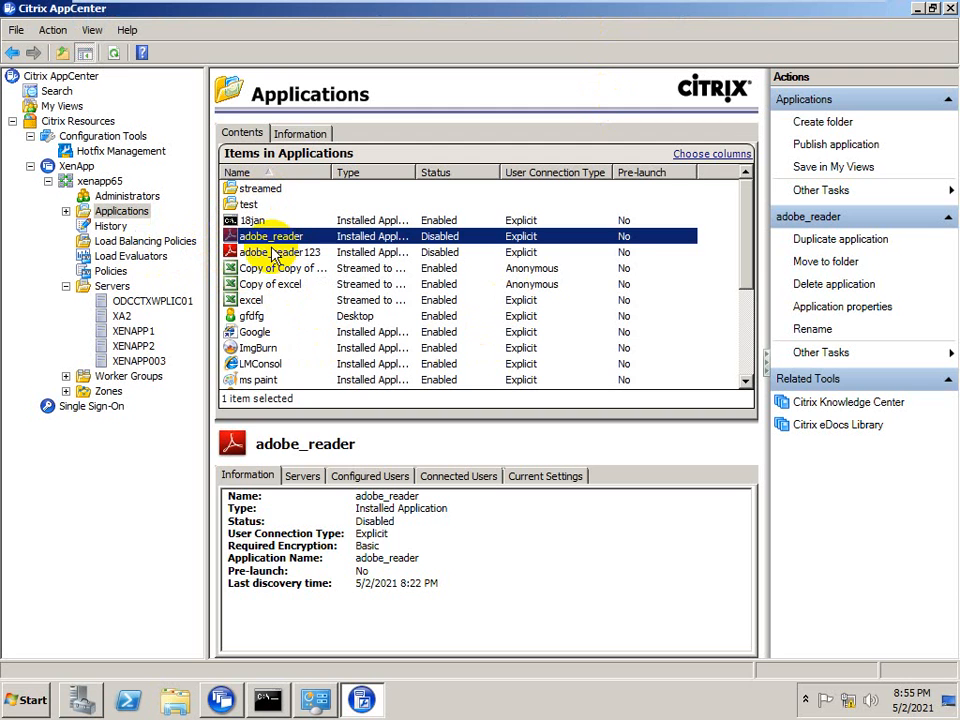
{"action": "left_click", "coordinate": [20, 699]}
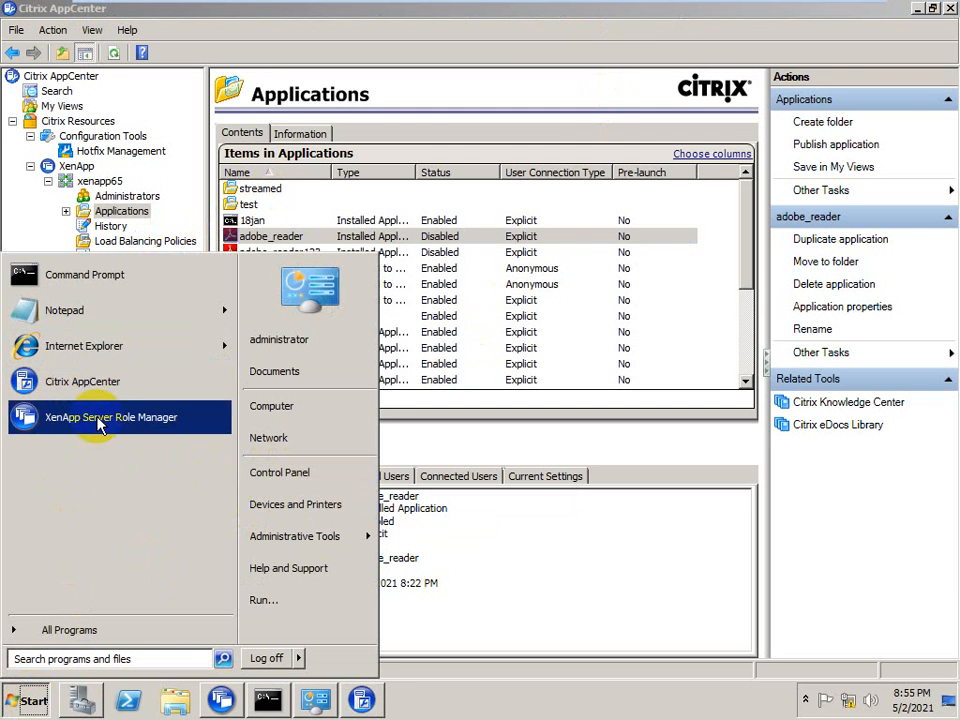
{"action": "left_click", "coordinate": [58, 630]}
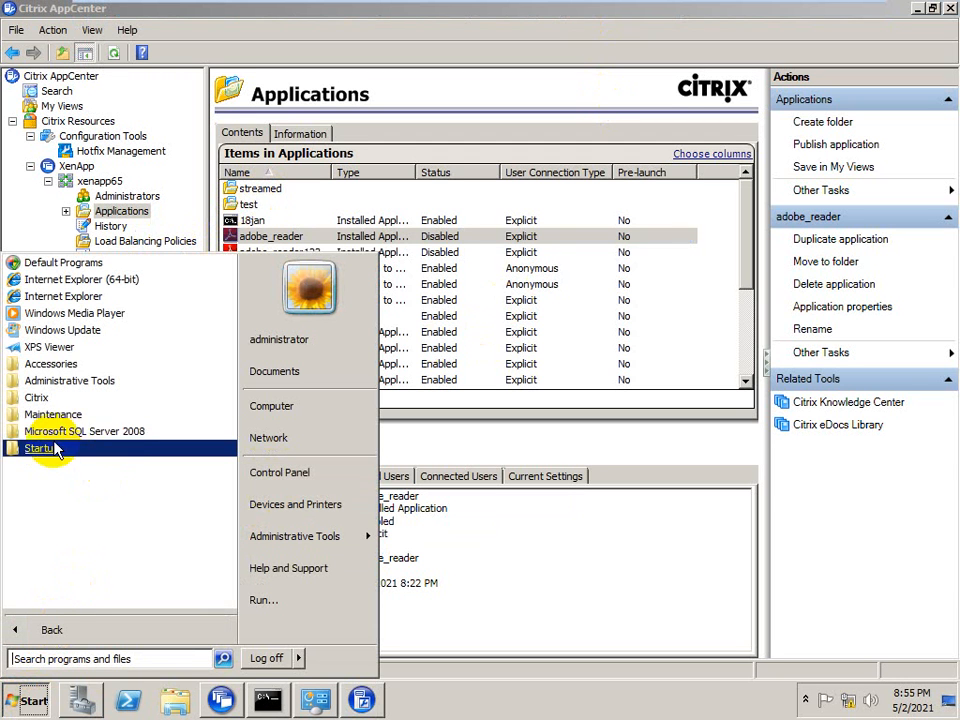
{"action": "left_click", "coordinate": [58, 383]}
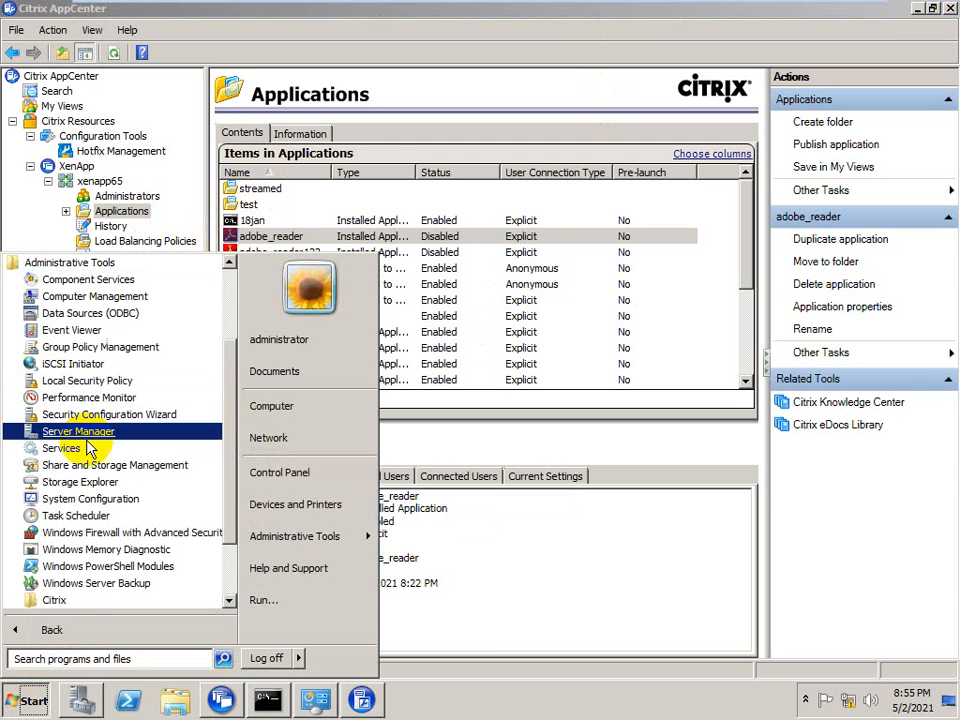
{"action": "left_click_drag", "start_coordinate": [225, 441], "coordinate": [251, 377]}
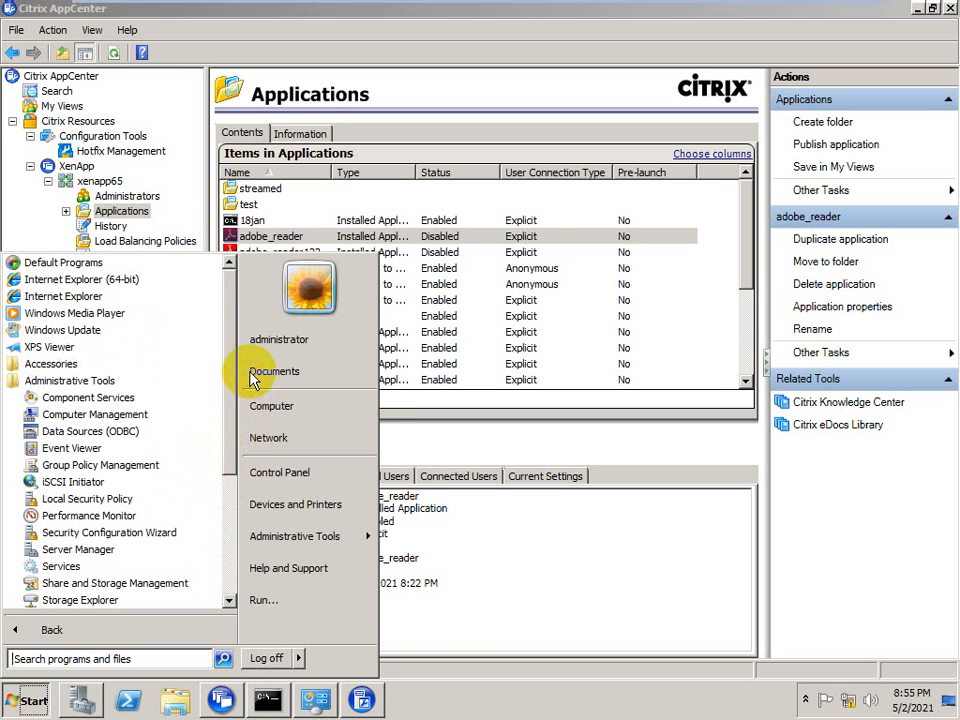
{"action": "left_click", "coordinate": [585, 536]}
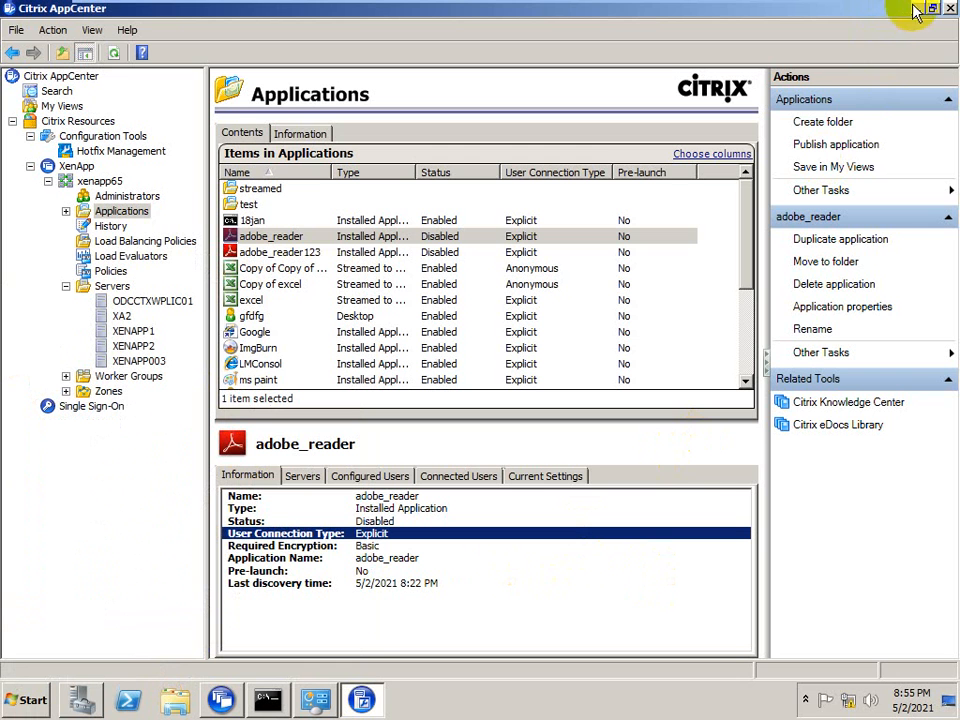
Minimize the virtual machines and open the software folder on the host computer's New Volume (E:)
{"action": "mouse_move", "coordinate": [758, 14]}
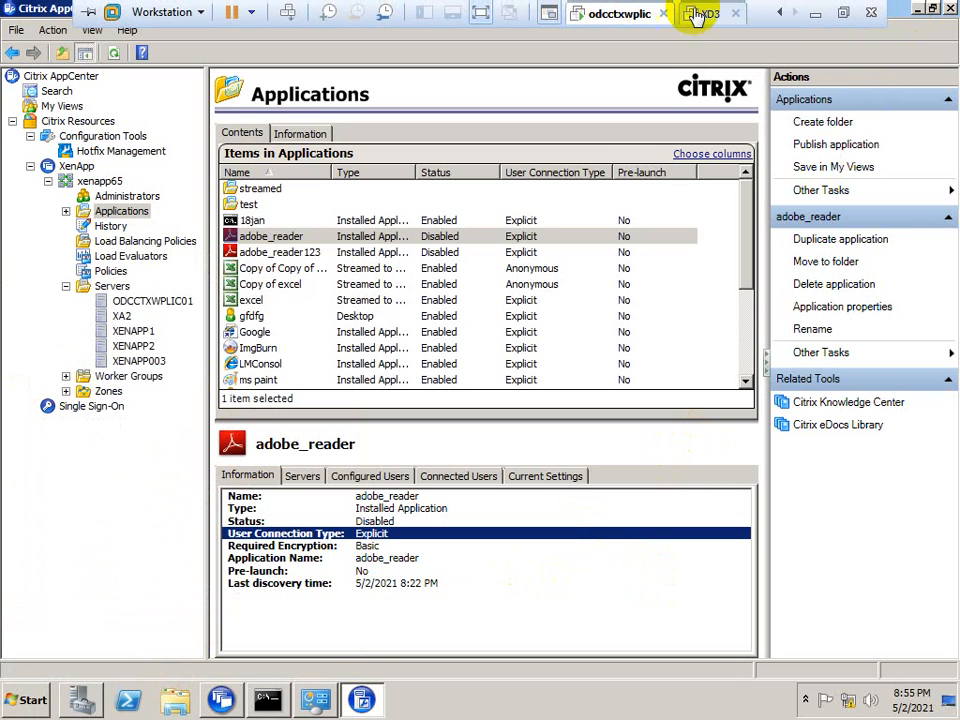
{"action": "left_click", "coordinate": [815, 14]}
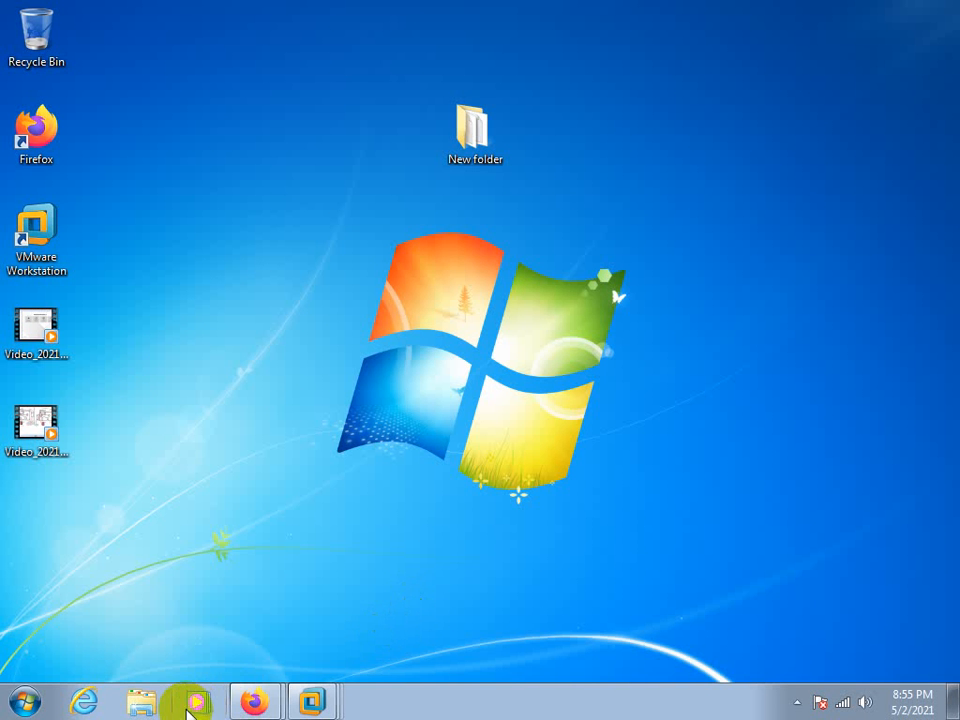
{"action": "left_click", "coordinate": [137, 705]}
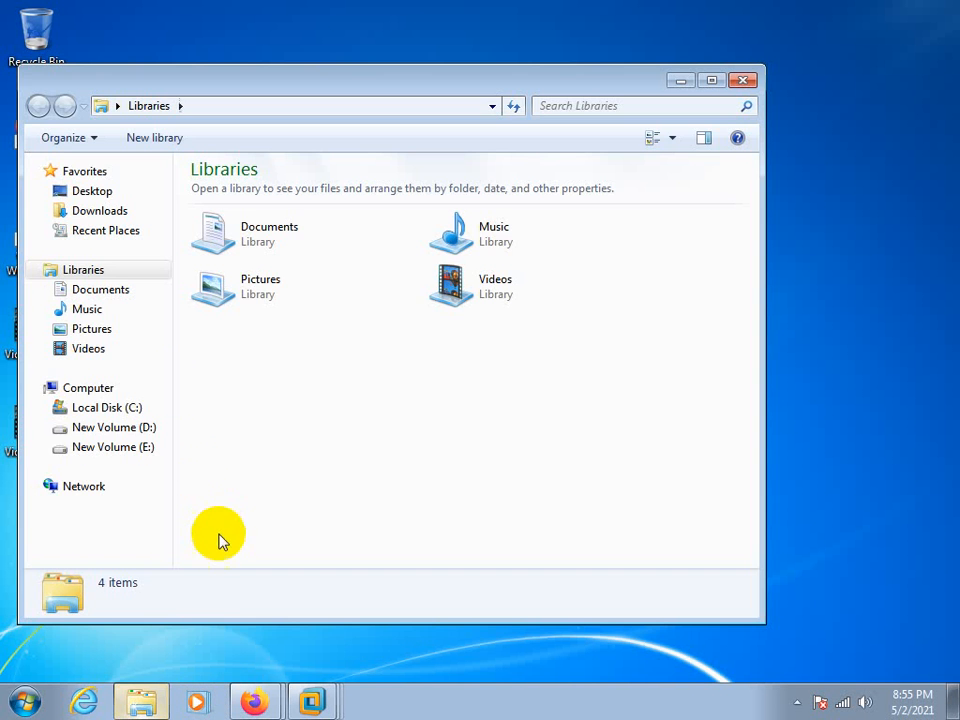
{"action": "left_click", "coordinate": [80, 428]}
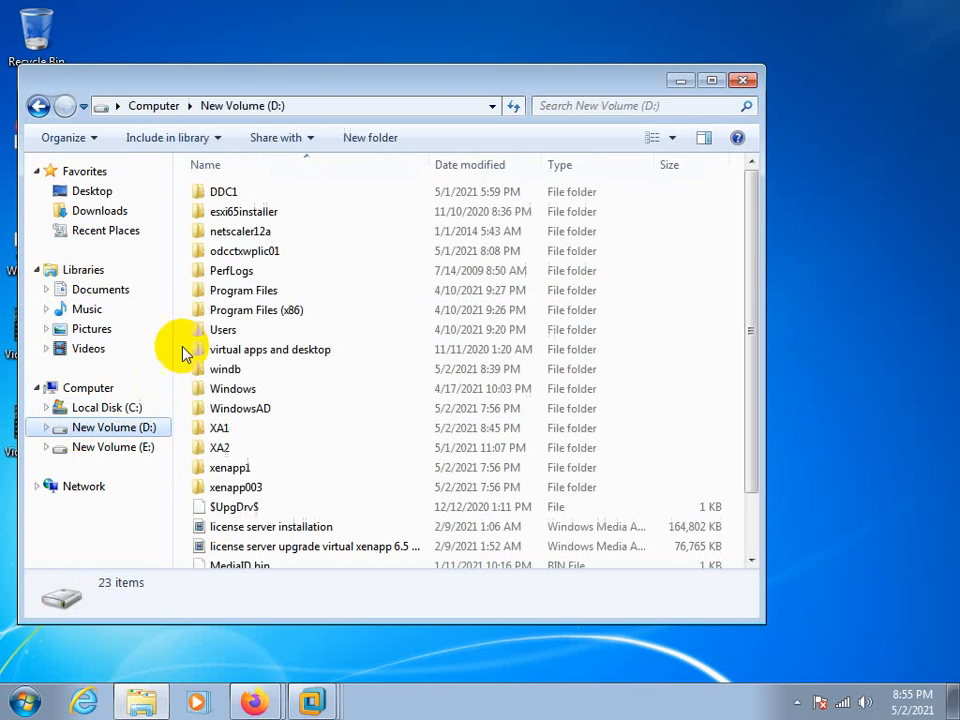
{"action": "left_click", "coordinate": [103, 447]}
{"action": "double_click", "coordinate": [231, 330]}
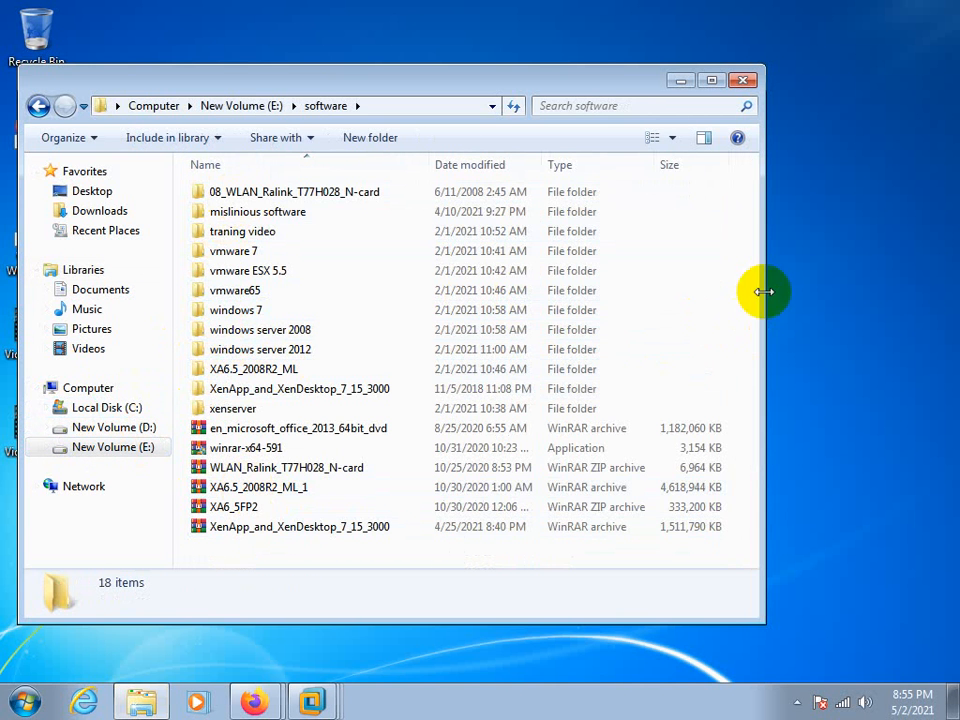
Open the Installers folder of GoogleChromeEnterpriseBundle64 within the mislinious software folder
{"action": "double_click", "coordinate": [280, 213]}
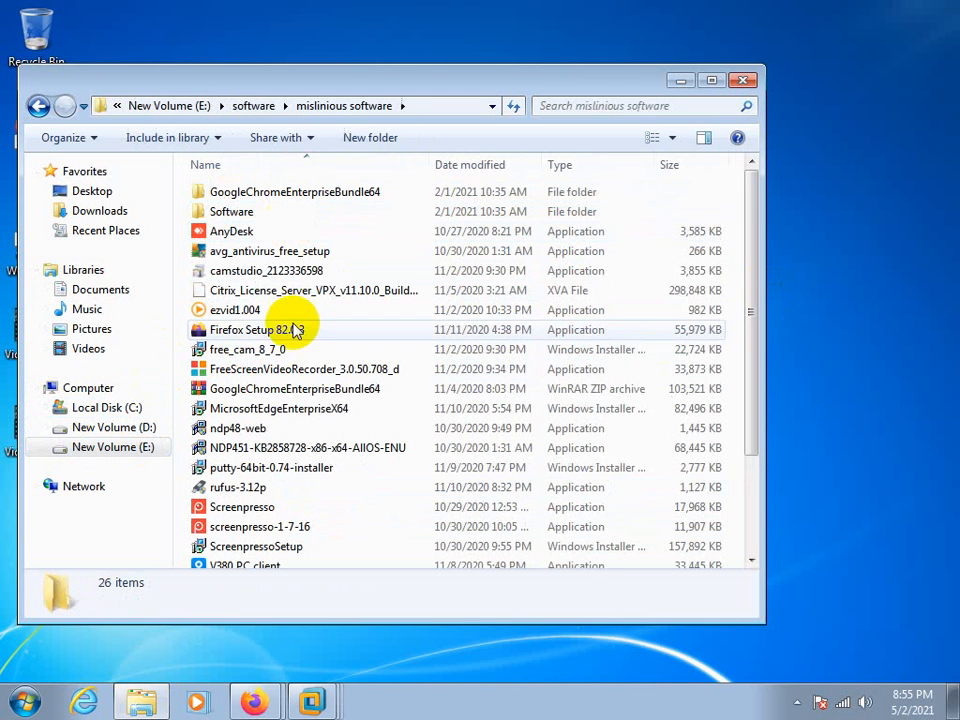
{"action": "left_click", "coordinate": [295, 397]}
{"action": "double_click", "coordinate": [272, 190]}
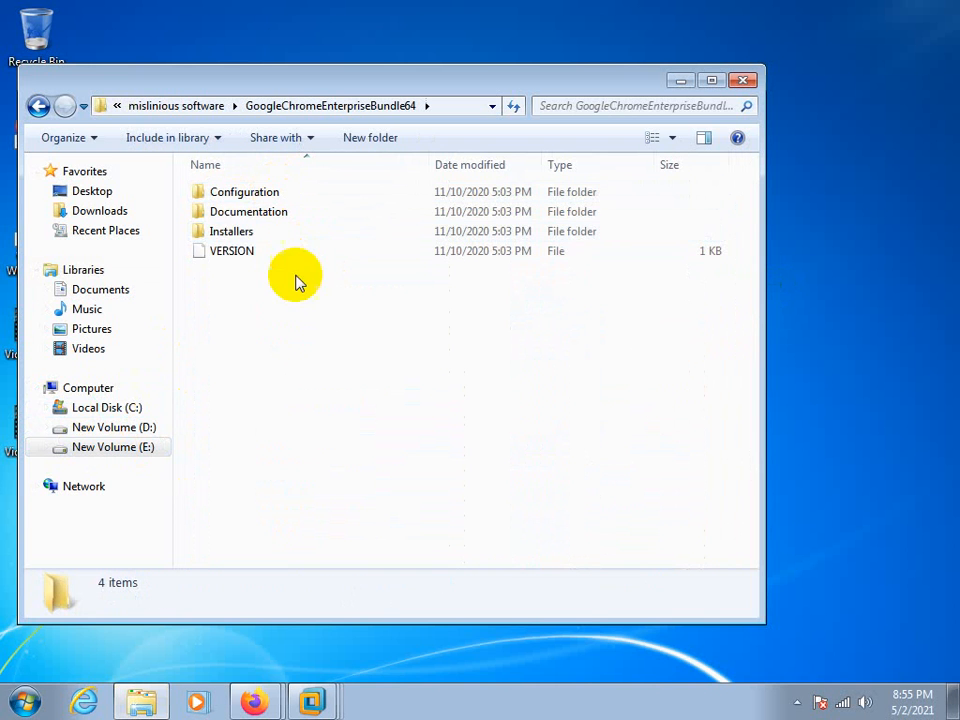
{"action": "left_click", "coordinate": [236, 236]}
{"action": "double_click", "coordinate": [236, 236]}
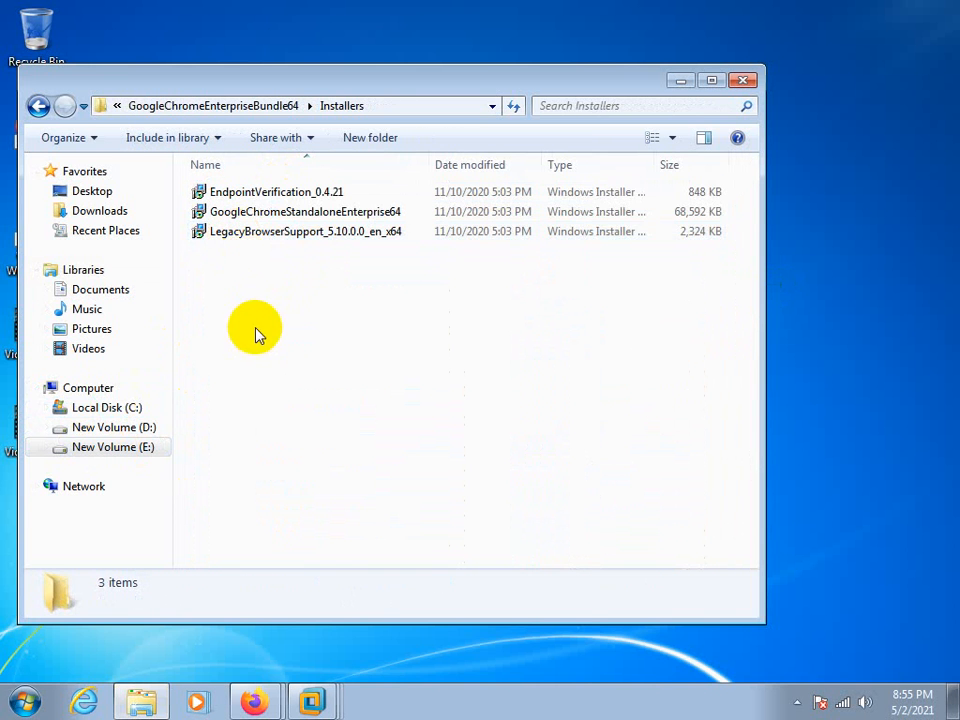
Copy the GoogleChromeStandaloneEnterprise64 installer from the host's Installers folder and return to the odcctxwplic virtual machine
{"action": "left_click", "coordinate": [253, 222]}
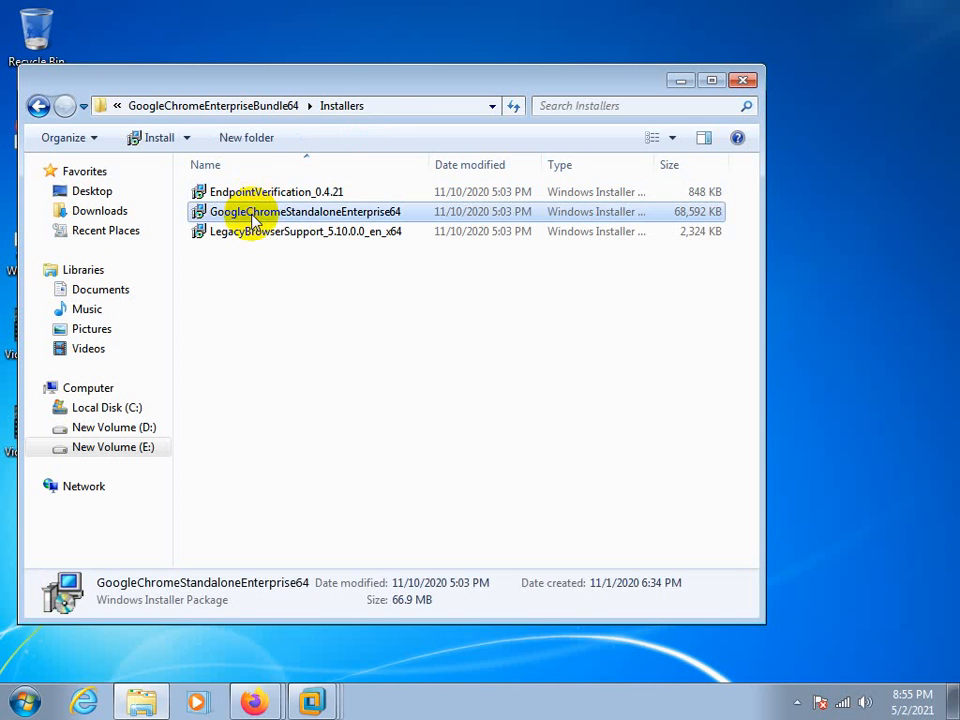
{"action": "right_click", "coordinate": [253, 222]}
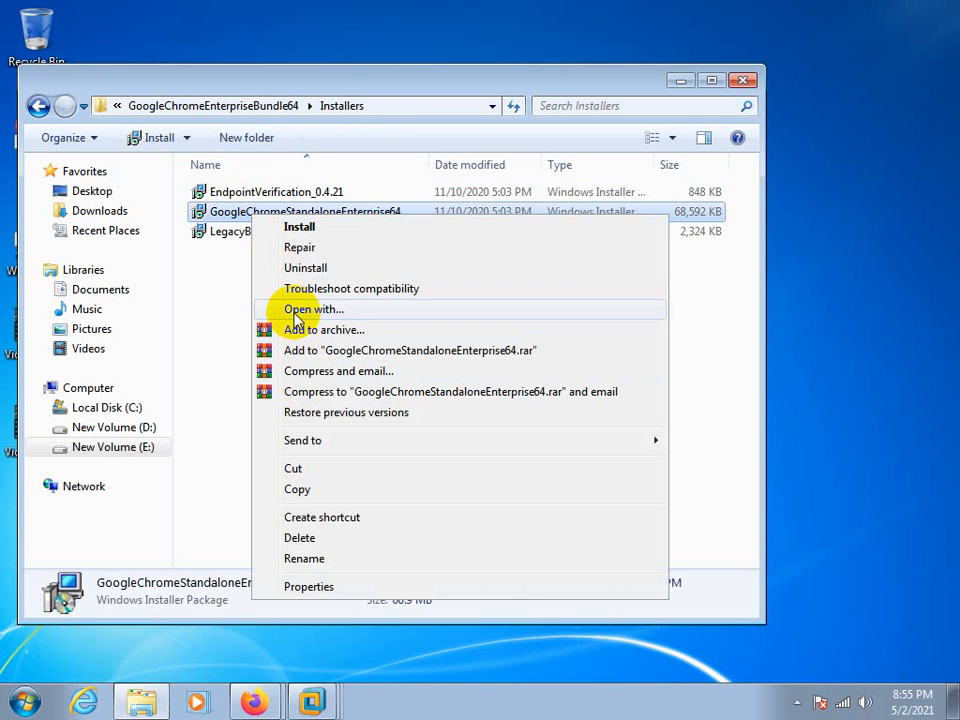
{"action": "left_click", "coordinate": [300, 490]}
{"action": "left_click", "coordinate": [316, 701]}
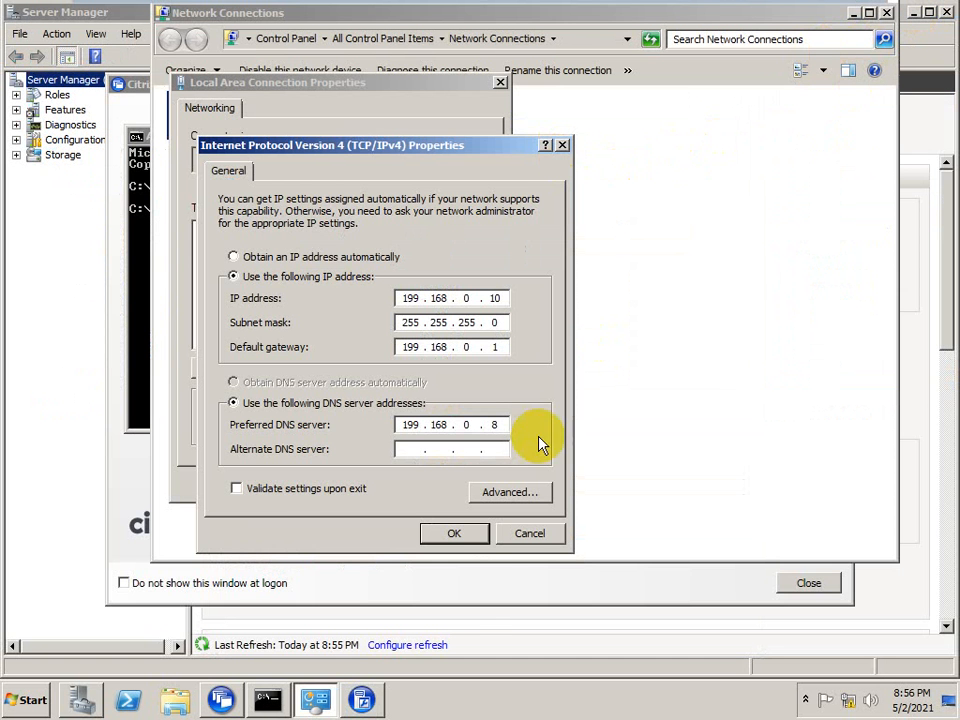
Accept the IPv4 settings and close the network, Command Prompt, XenApp Server Role Manager and Server Manager windows to clear the desktop
{"action": "left_click", "coordinate": [454, 533]}
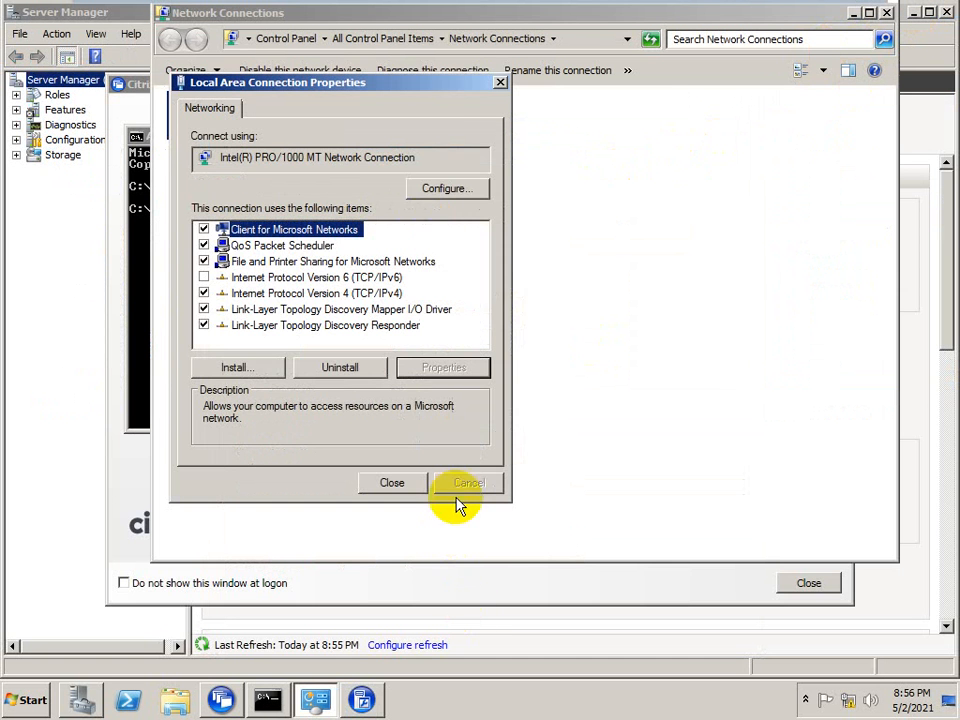
{"action": "left_click", "coordinate": [500, 84]}
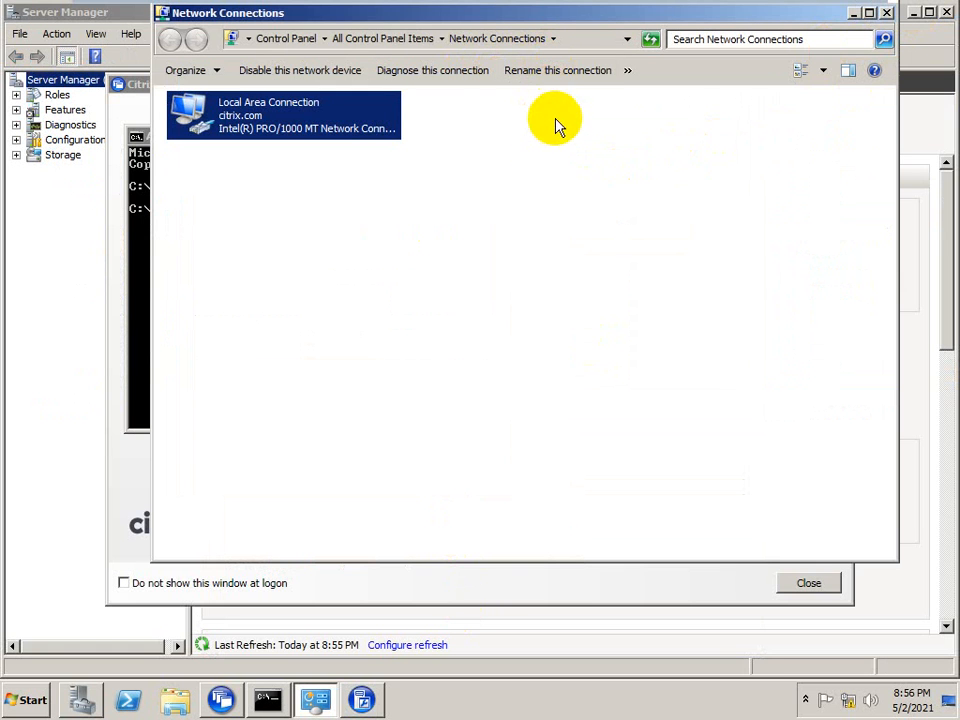
{"action": "left_click", "coordinate": [884, 13]}
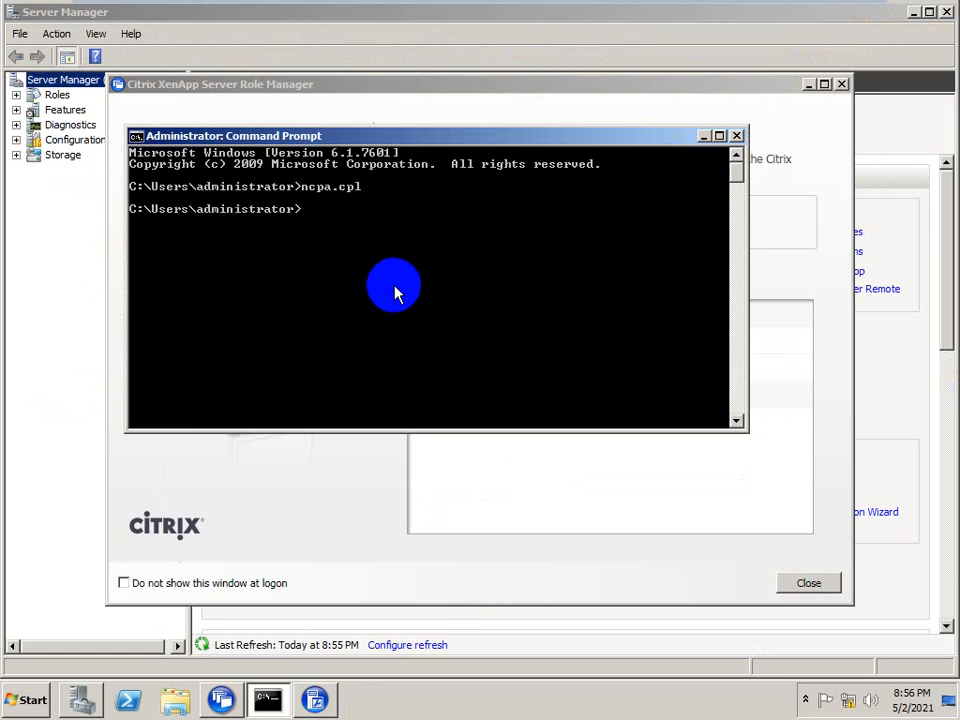
{"action": "left_click", "coordinate": [735, 136]}
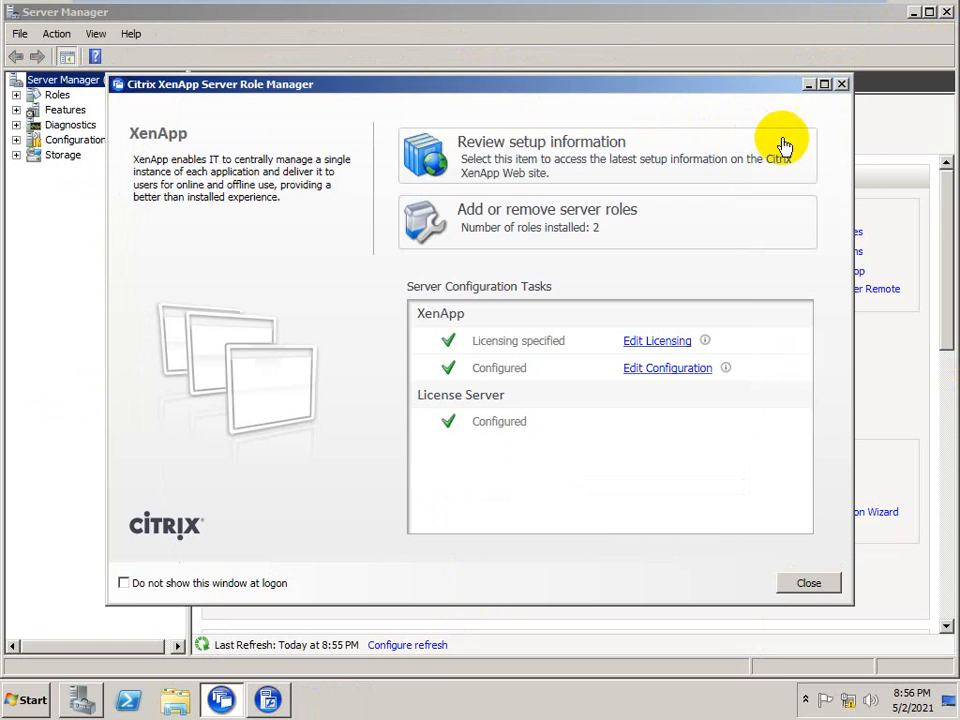
{"action": "left_click", "coordinate": [842, 84]}
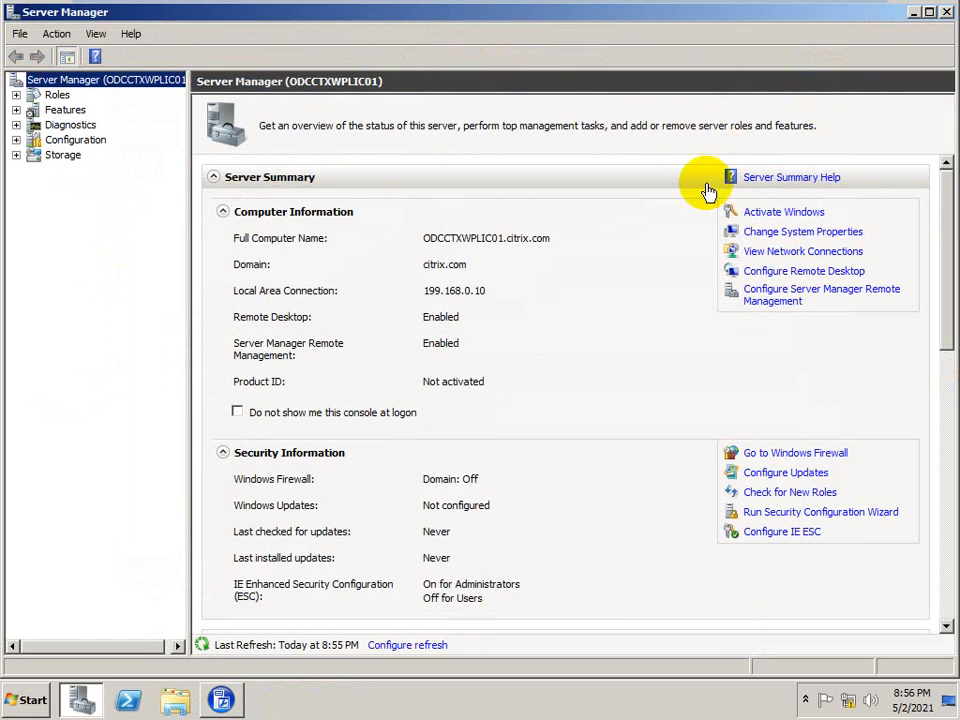
{"action": "left_click", "coordinate": [950, 13]}
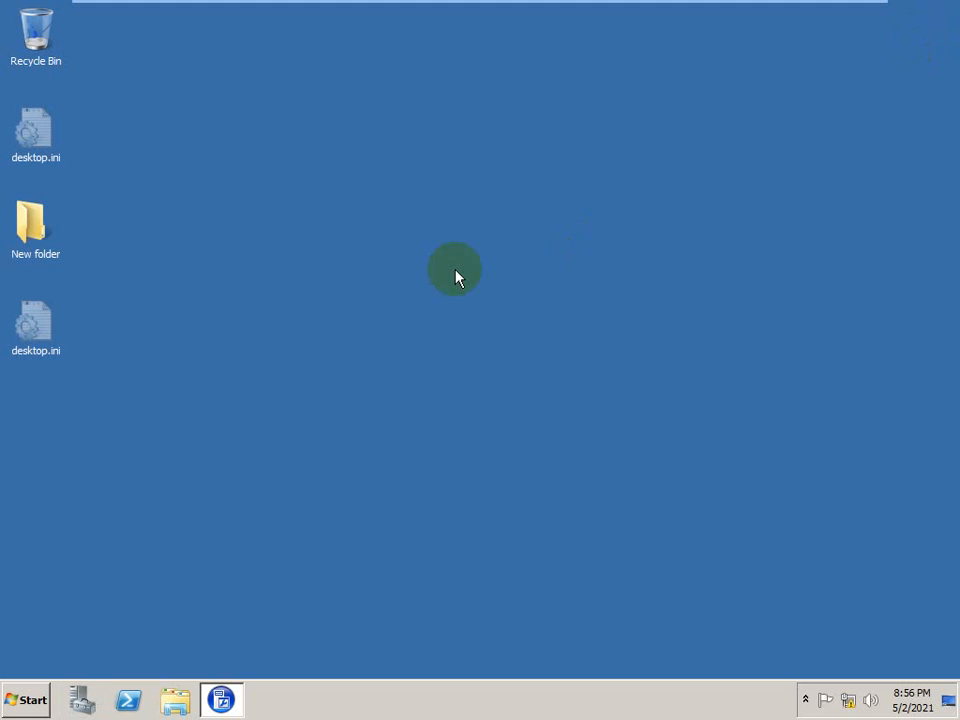
Paste GoogleChromeStandaloneEnterprise64.msi onto the odcctxwplic desktop and launch its installation
{"action": "right_click", "coordinate": [238, 364]}
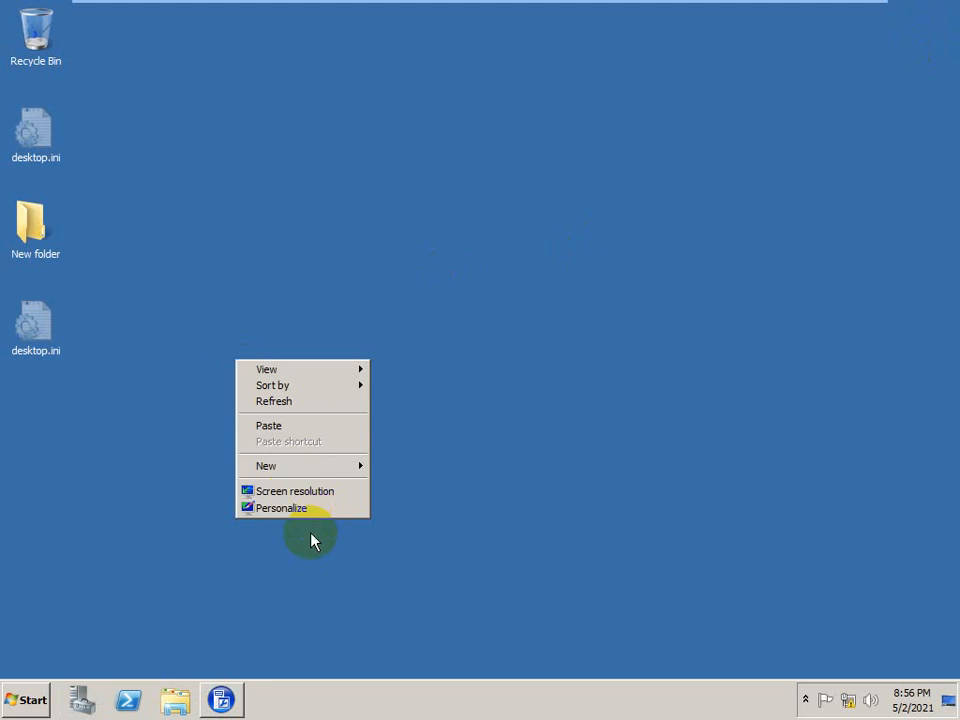
{"action": "left_click", "coordinate": [270, 425]}
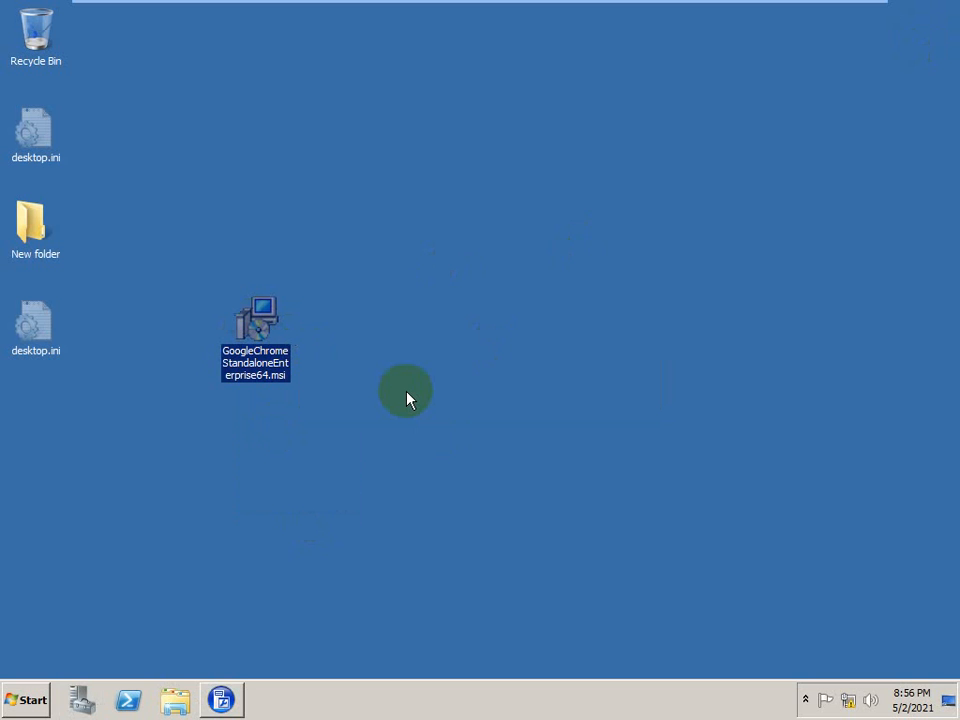
{"action": "double_click", "coordinate": [267, 324]}
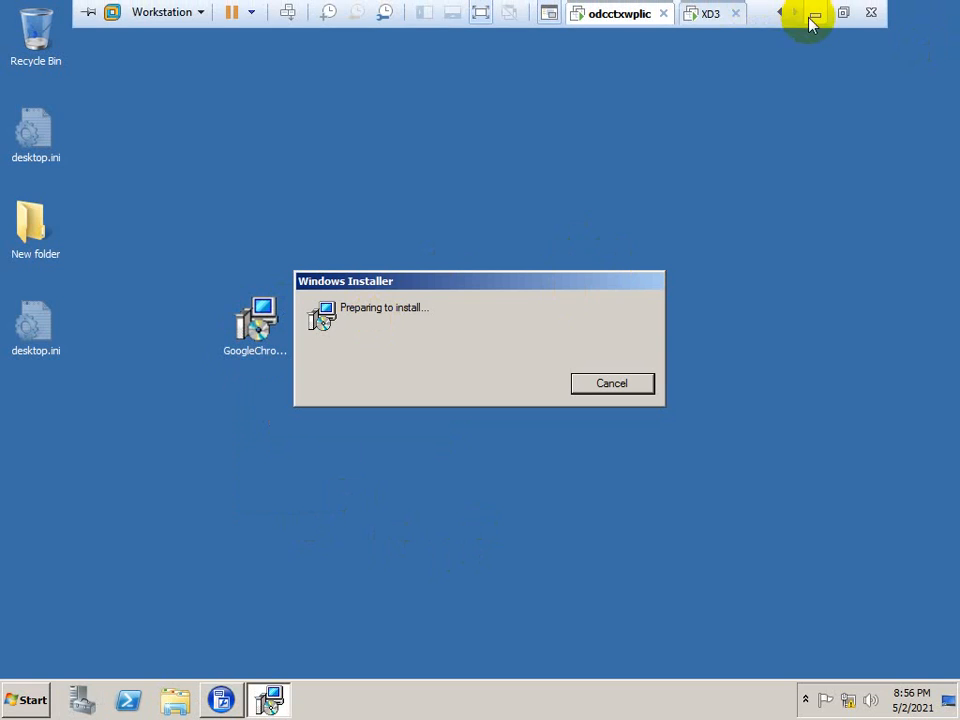
{"action": "left_click", "coordinate": [842, 13]}
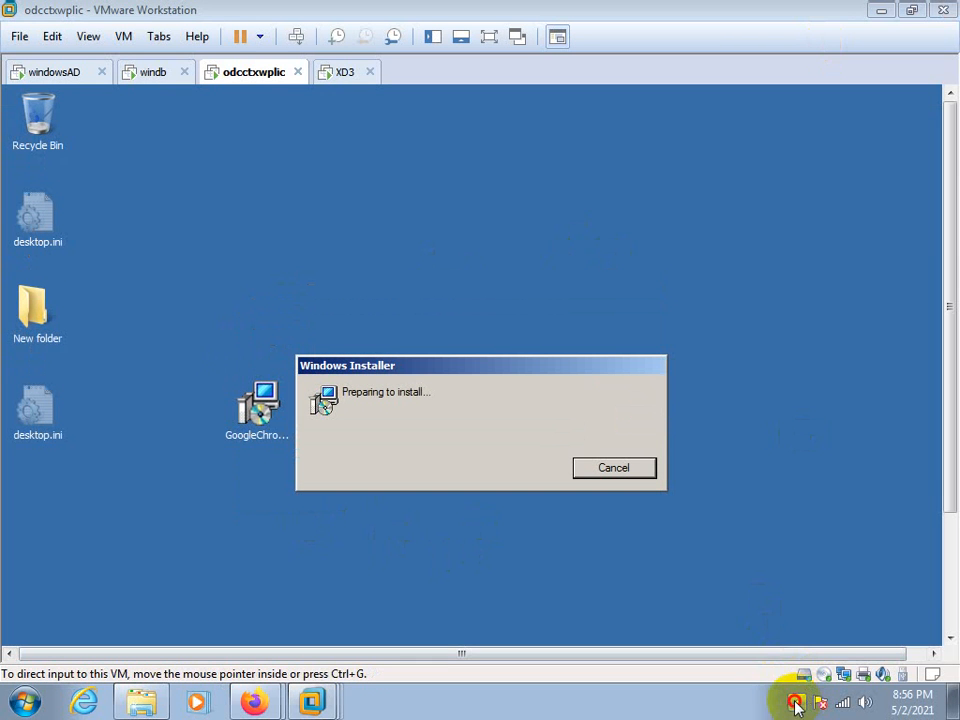
{"action": "left_click", "coordinate": [796, 704]}
{"action": "left_click", "coordinate": [797, 620]}
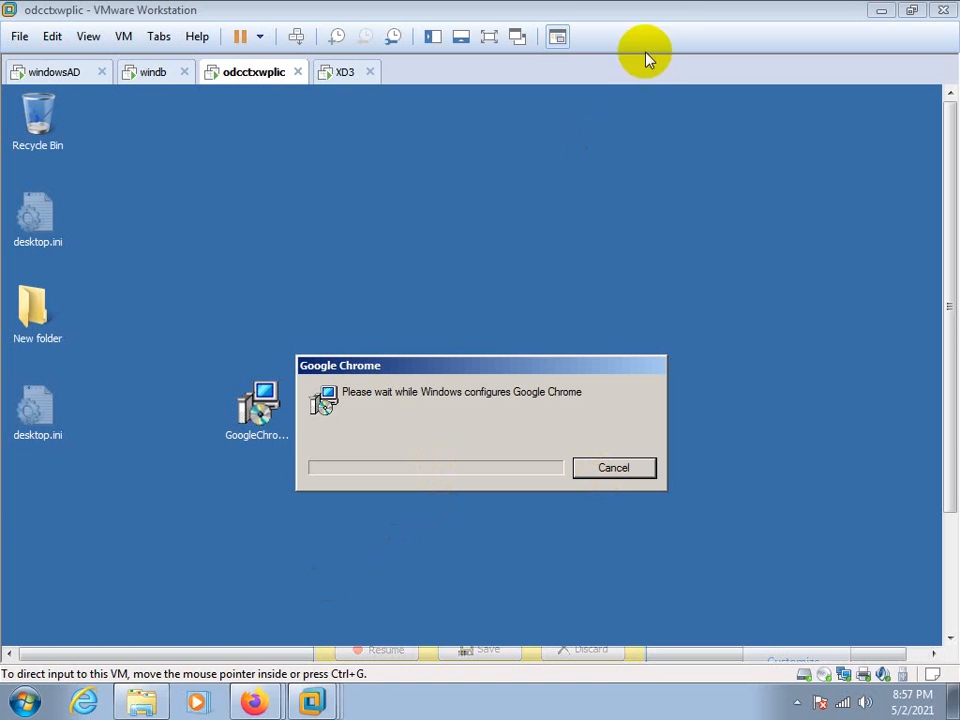
{"action": "double_click", "coordinate": [679, 18]}
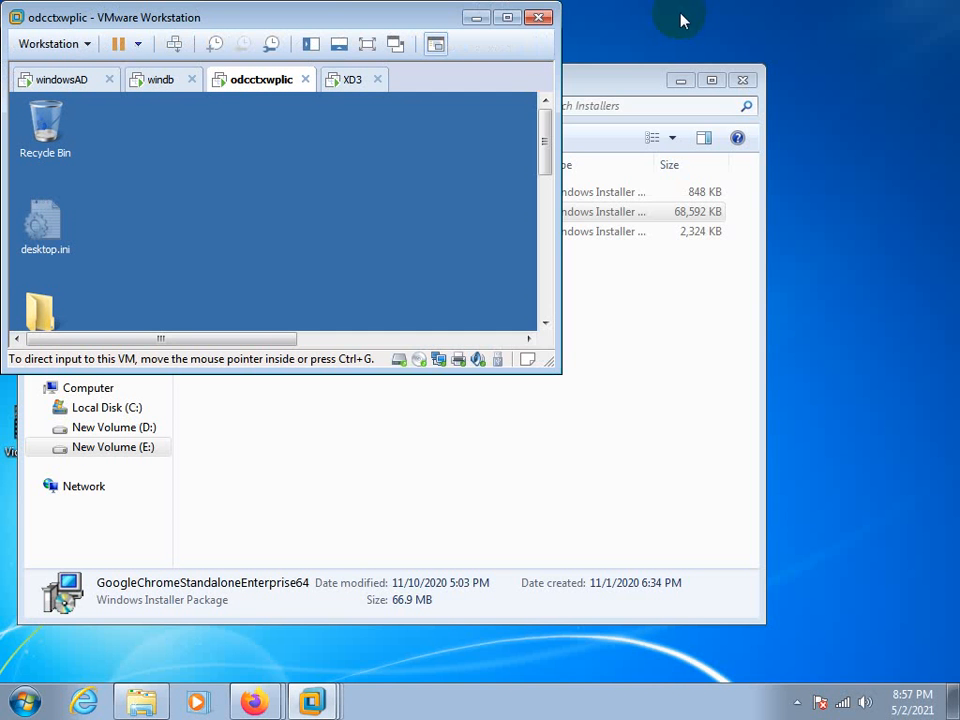
{"action": "left_click", "coordinate": [505, 20]}
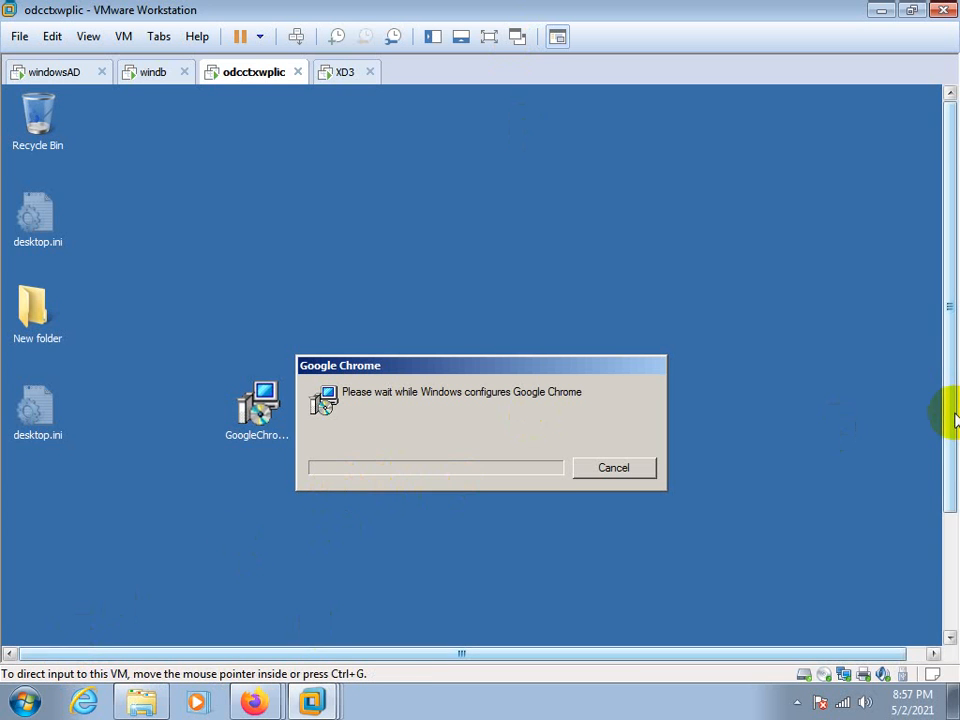
{"action": "left_click_drag", "start_coordinate": [950, 420], "coordinate": [938, 551]}
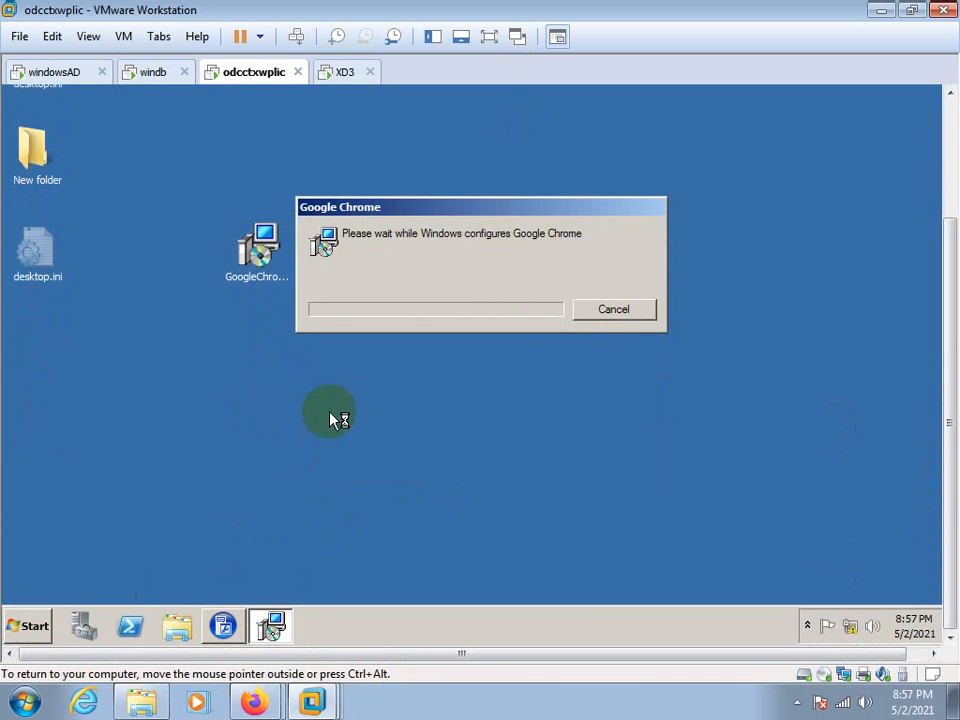
{"action": "left_click", "coordinate": [797, 703]}
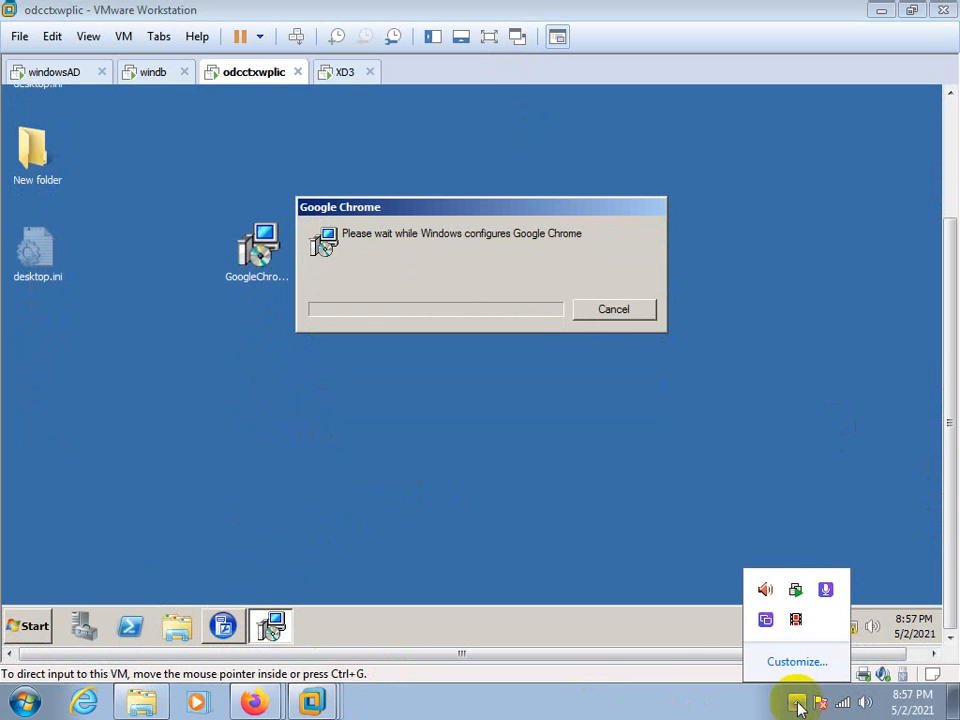
{"action": "left_click", "coordinate": [793, 619]}
On the XD3 virtual machine, move the Citrix XenApp Server Role Manager window clear of the installation progress bar
{"action": "left_click", "coordinate": [469, 440]}
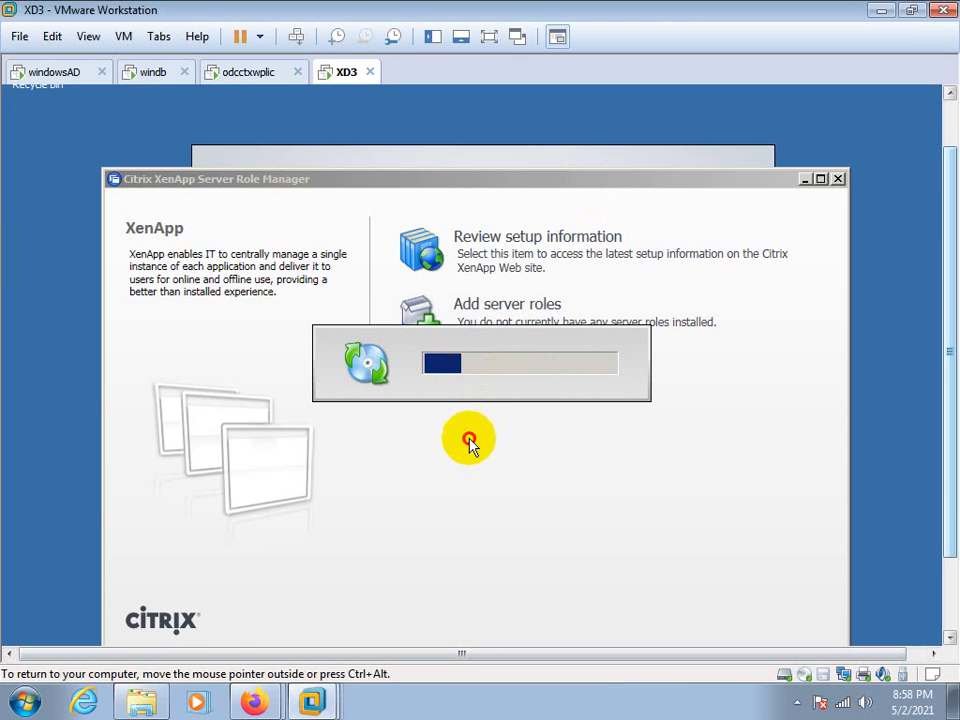
{"action": "left_click_drag", "start_coordinate": [542, 180], "coordinate": [471, 342]}
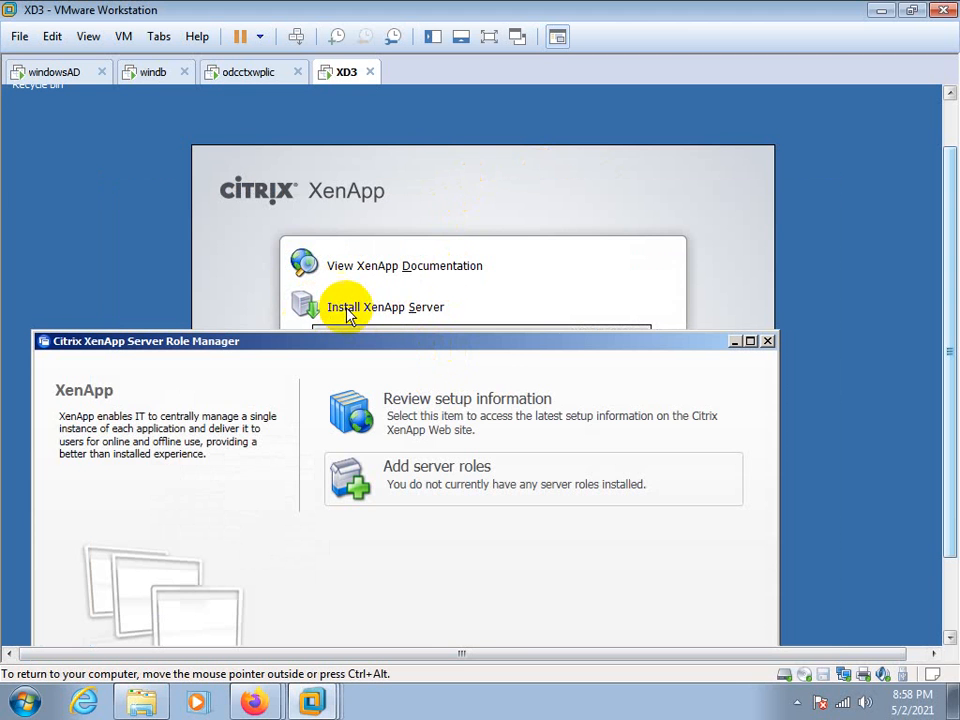
{"action": "left_click_drag", "start_coordinate": [375, 347], "coordinate": [375, 418]}
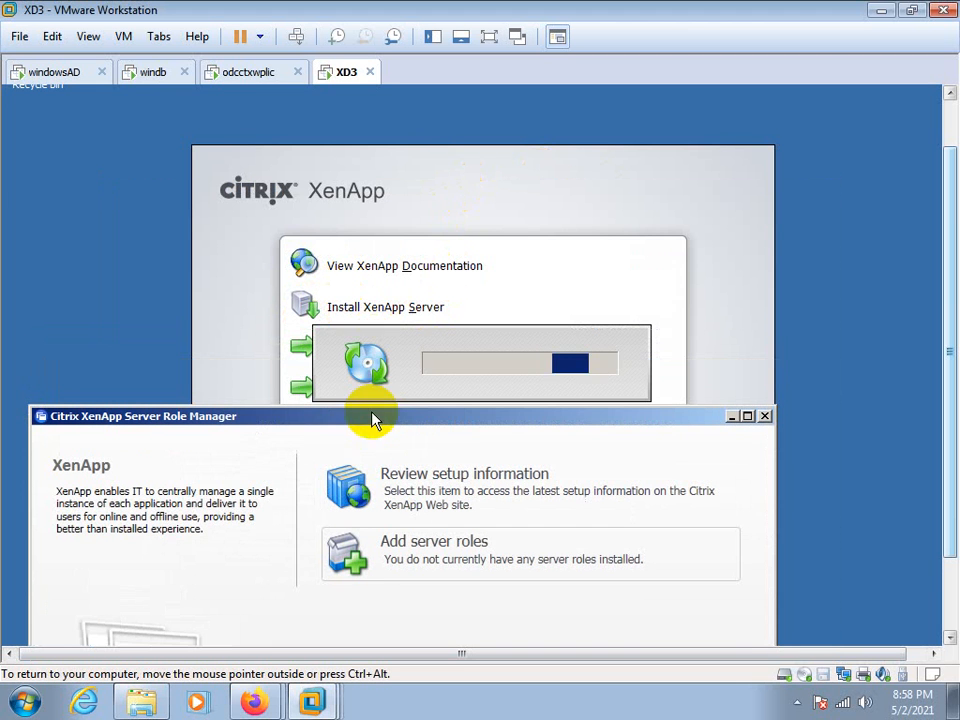
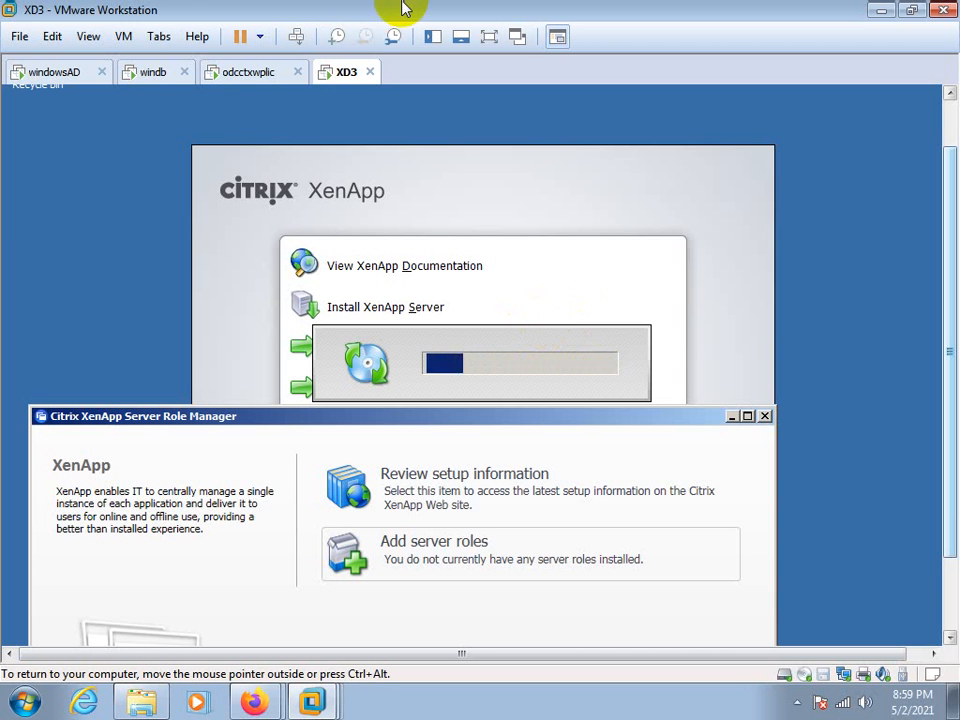
On the odcctxwplic virtual machine, bring up Citrix AppCenter and start publishing an application in the xenapp65 farm's Applications folder
{"action": "left_click", "coordinate": [265, 77]}
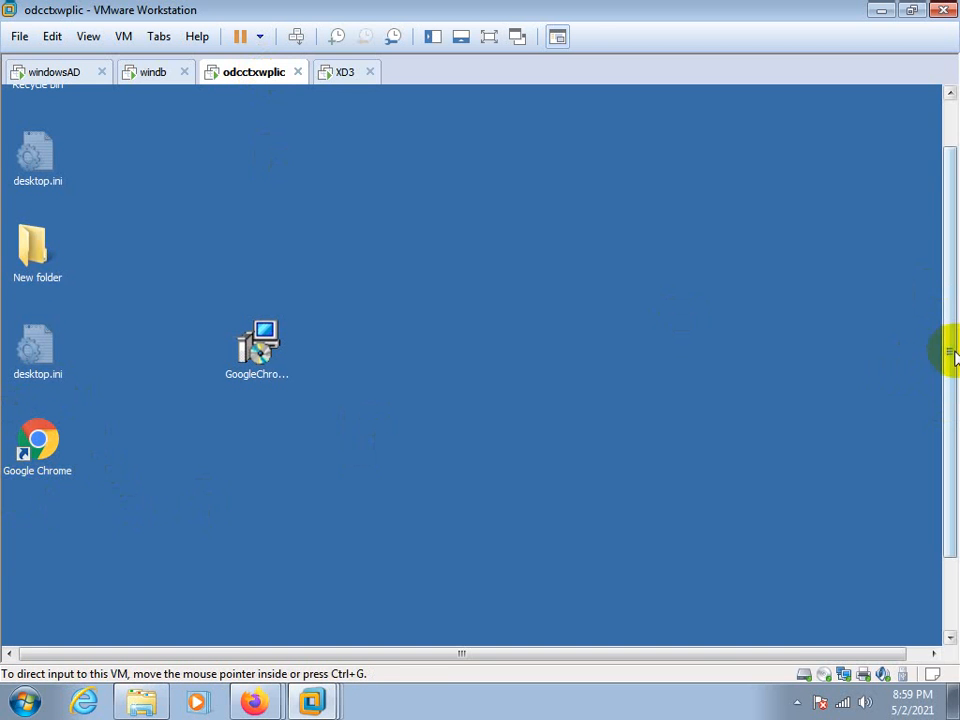
{"action": "left_click_drag", "start_coordinate": [951, 354], "coordinate": [933, 521]}
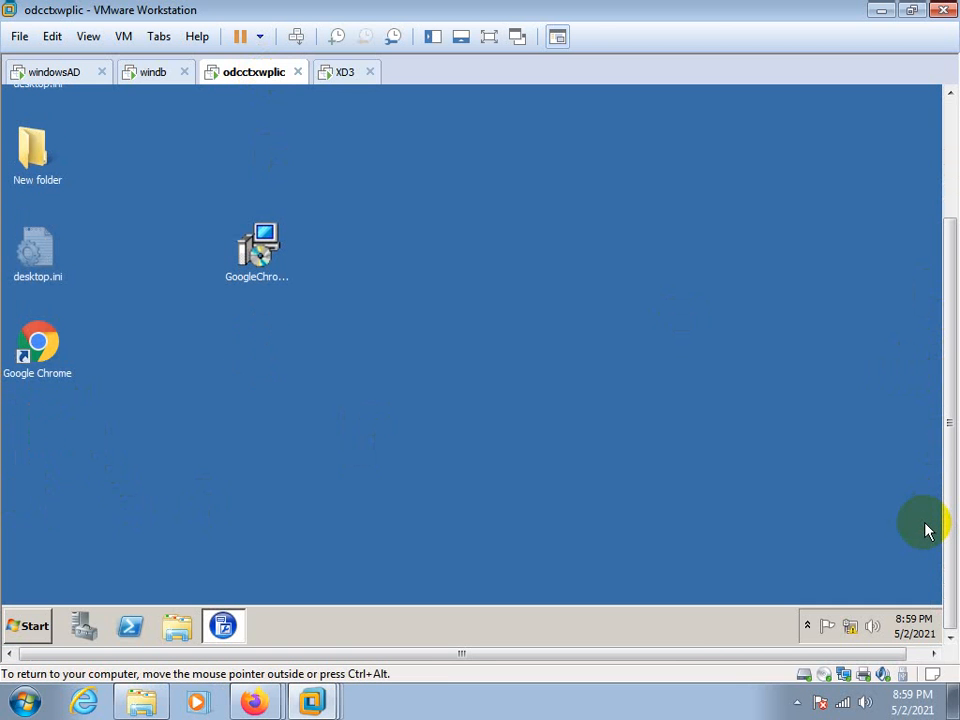
{"action": "left_click", "coordinate": [223, 626]}
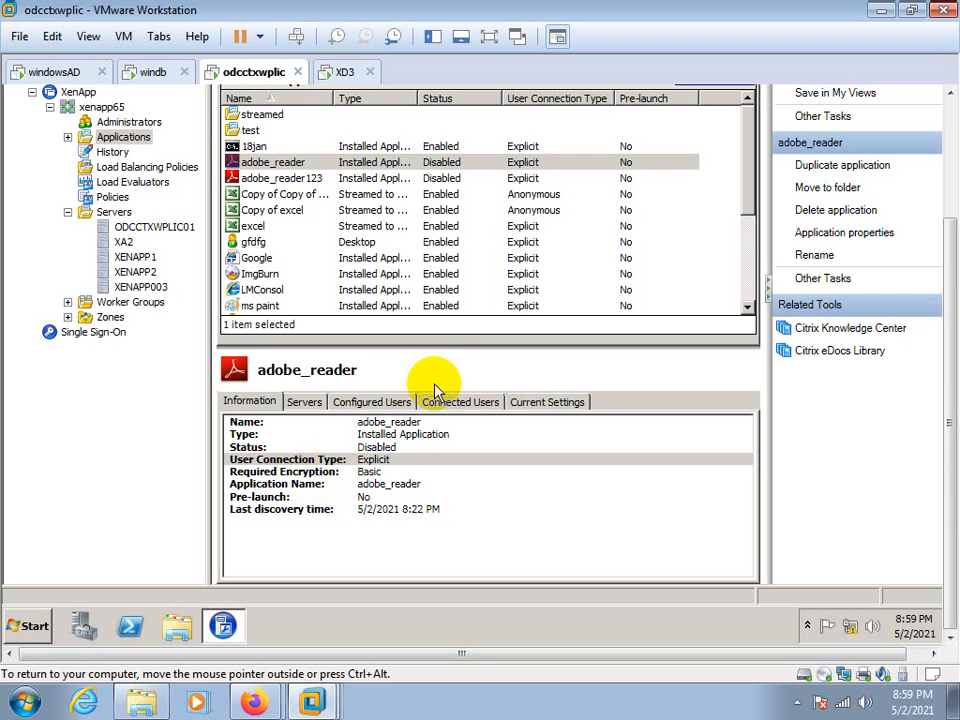
{"action": "left_click_drag", "start_coordinate": [947, 471], "coordinate": [940, 325]}
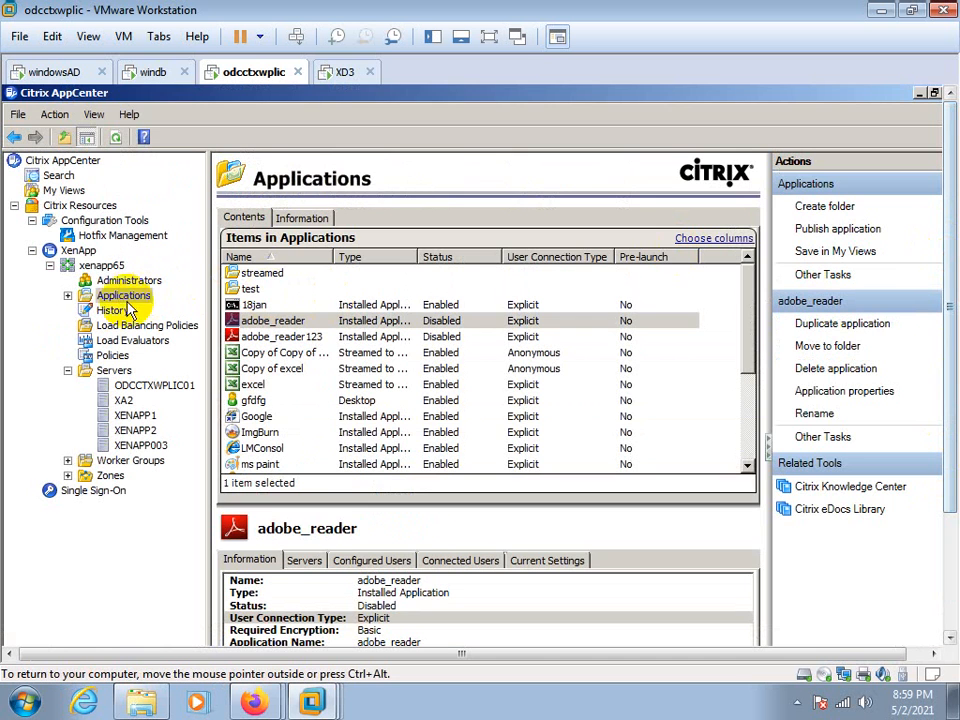
{"action": "left_click", "coordinate": [123, 296]}
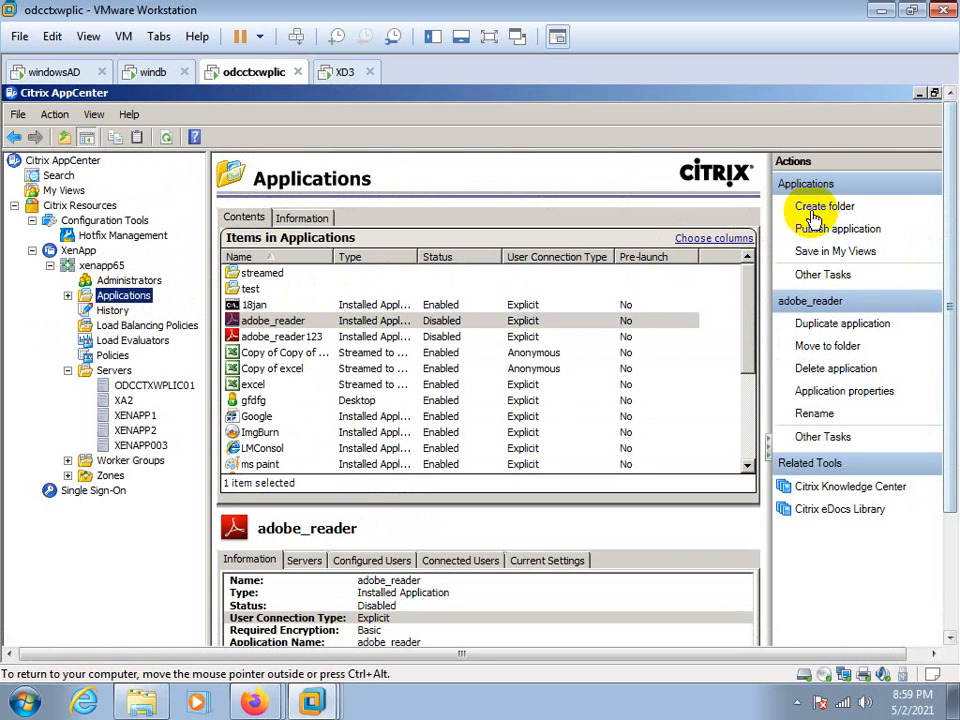
{"action": "left_click", "coordinate": [818, 233]}
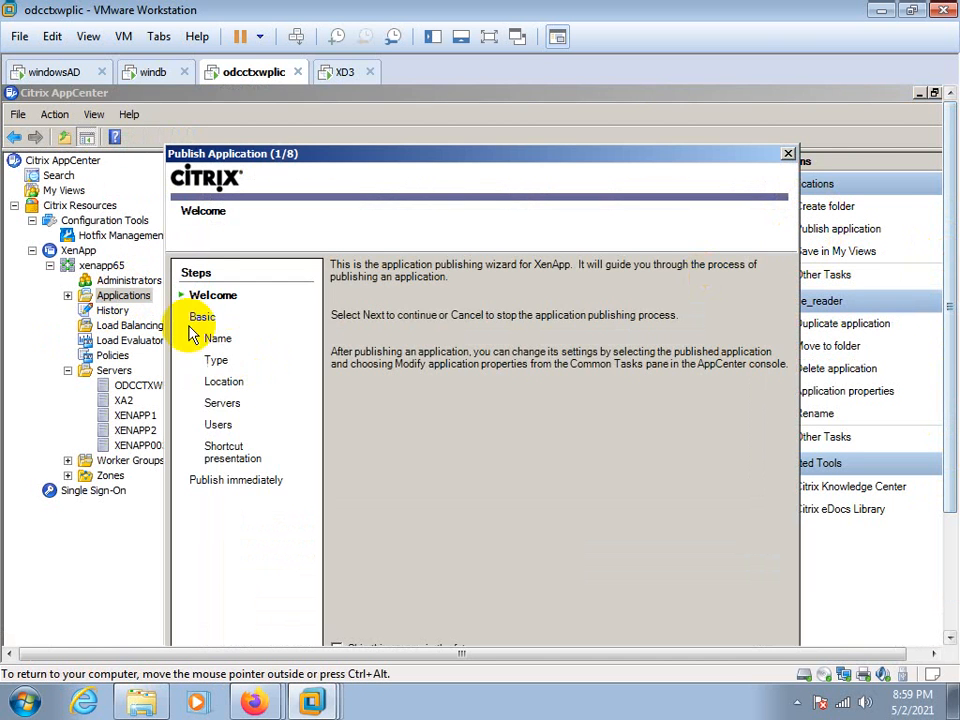
Set the application's display name to google1 and keep its type as an installed application accessed from a server
{"action": "left_click_drag", "start_coordinate": [950, 372], "coordinate": [944, 420]}
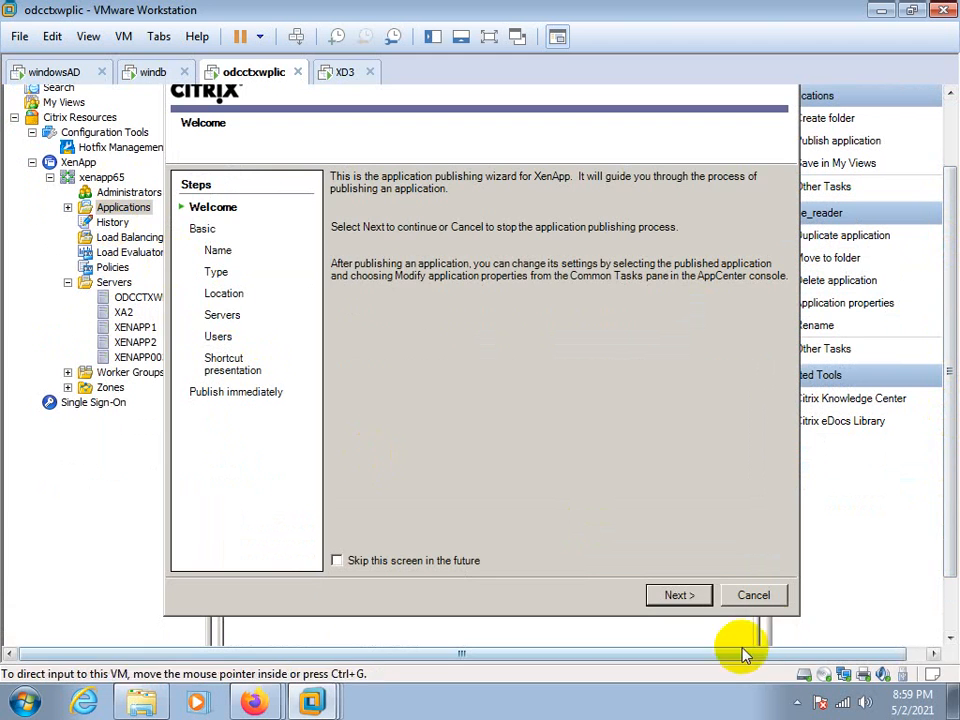
{"action": "left_click", "coordinate": [689, 604]}
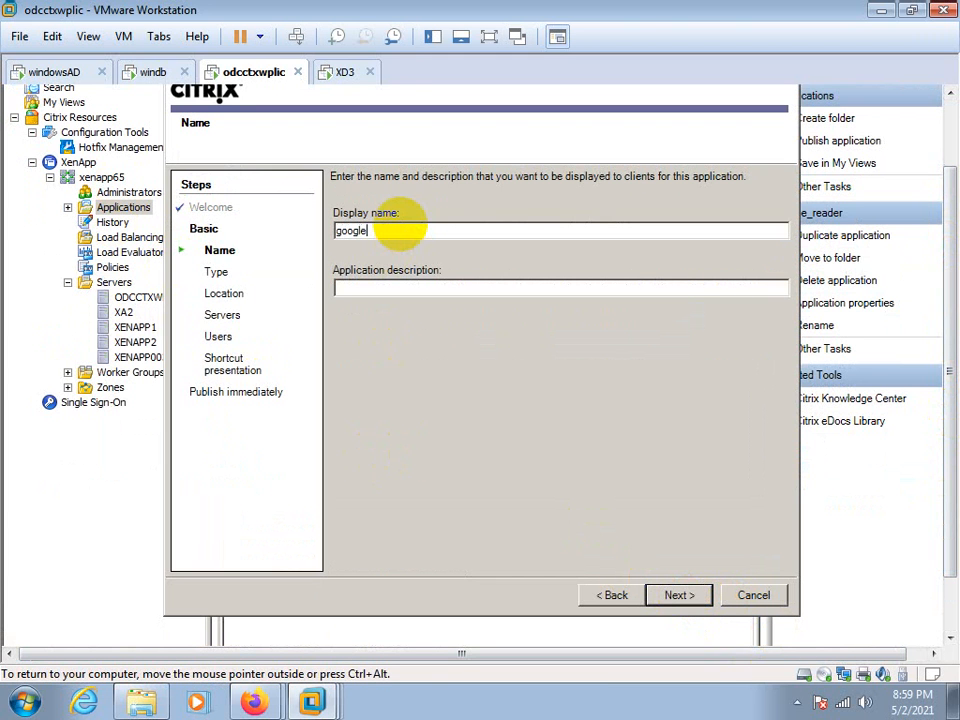
{"action": "left_click", "coordinate": [677, 600]}
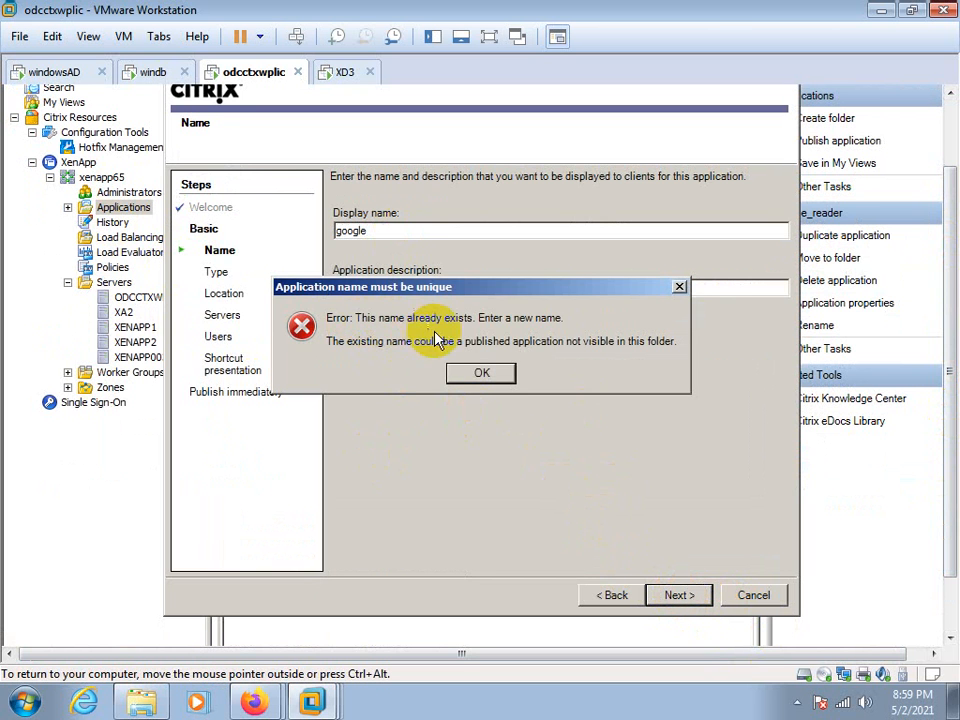
{"action": "left_click", "coordinate": [481, 375]}
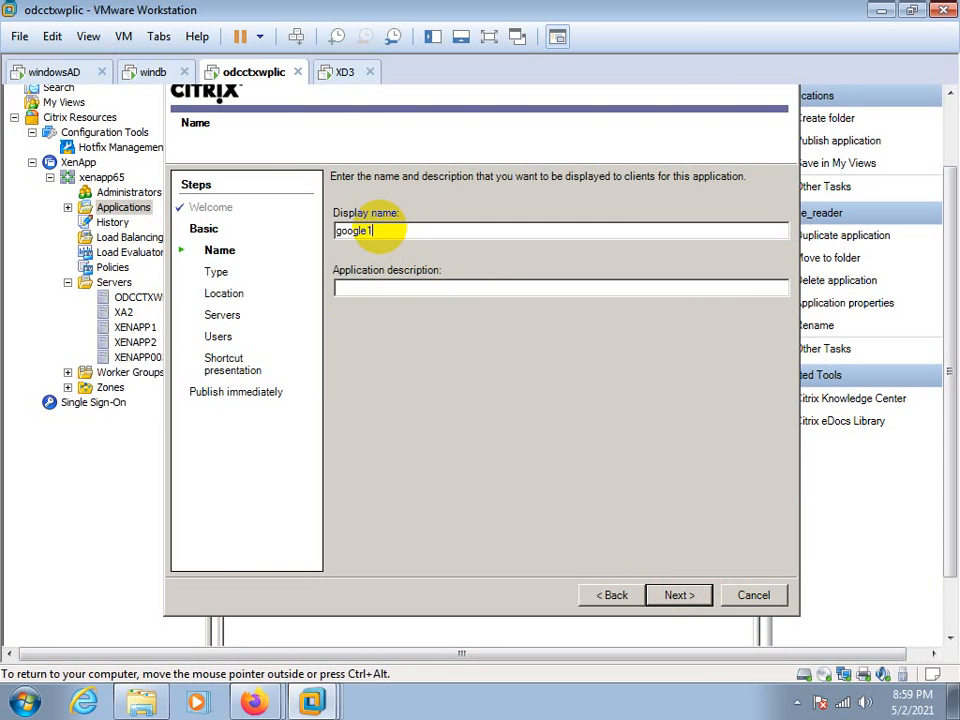
{"action": "left_click", "coordinate": [668, 597]}
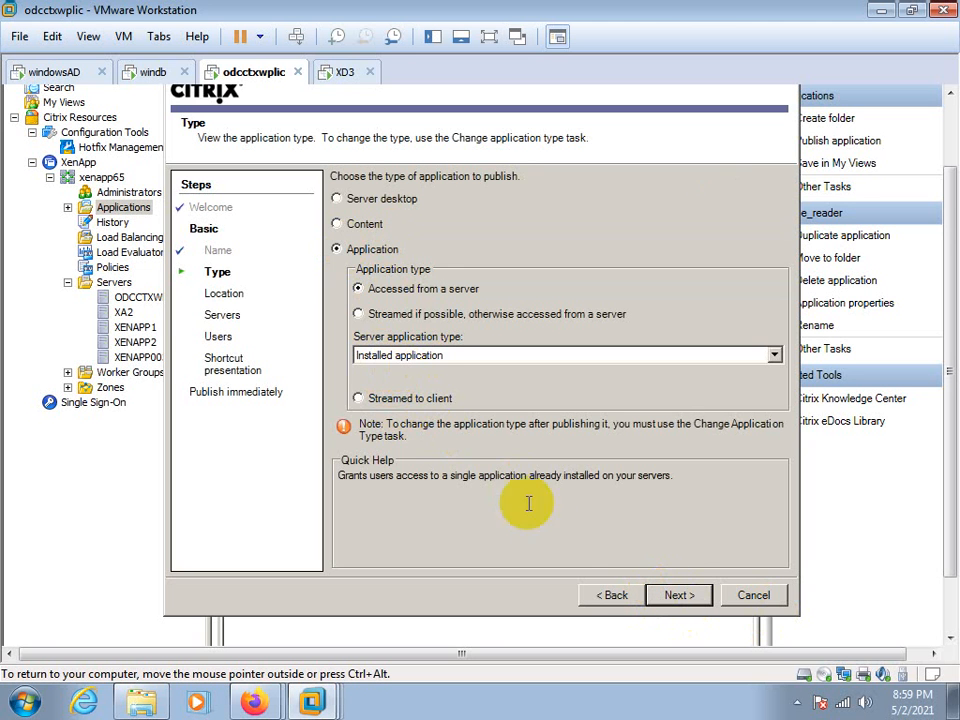
{"action": "left_click", "coordinate": [688, 597]}
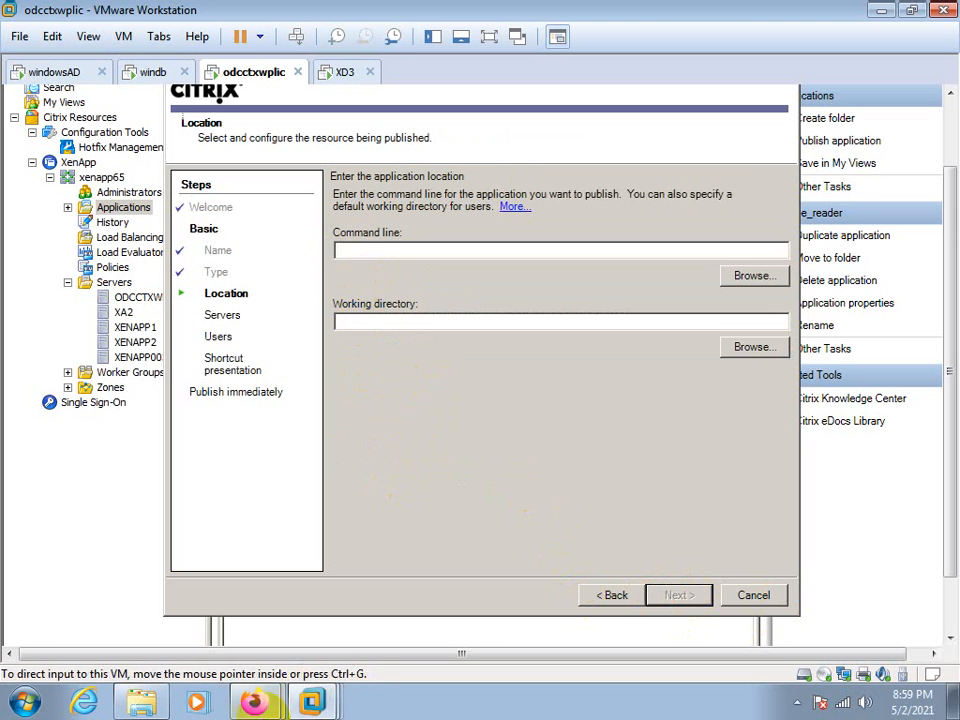
Copy the target path from the properties of the Google Chrome shortcut on odcctxwplic
{"action": "left_click_drag", "start_coordinate": [950, 308], "coordinate": [945, 465]}
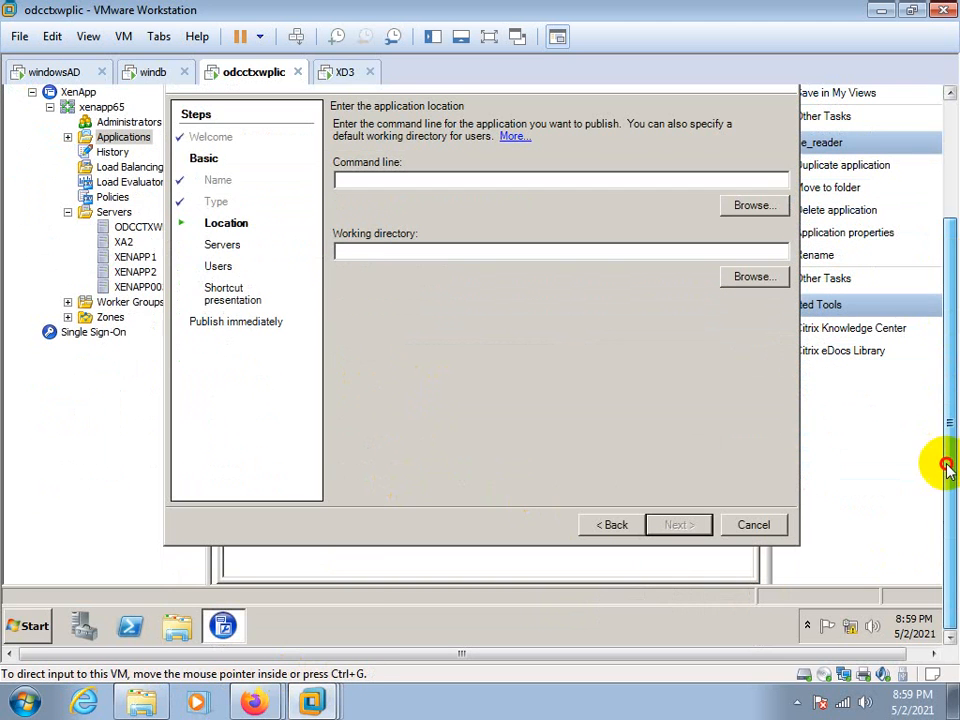
{"action": "left_click", "coordinate": [14, 628]}
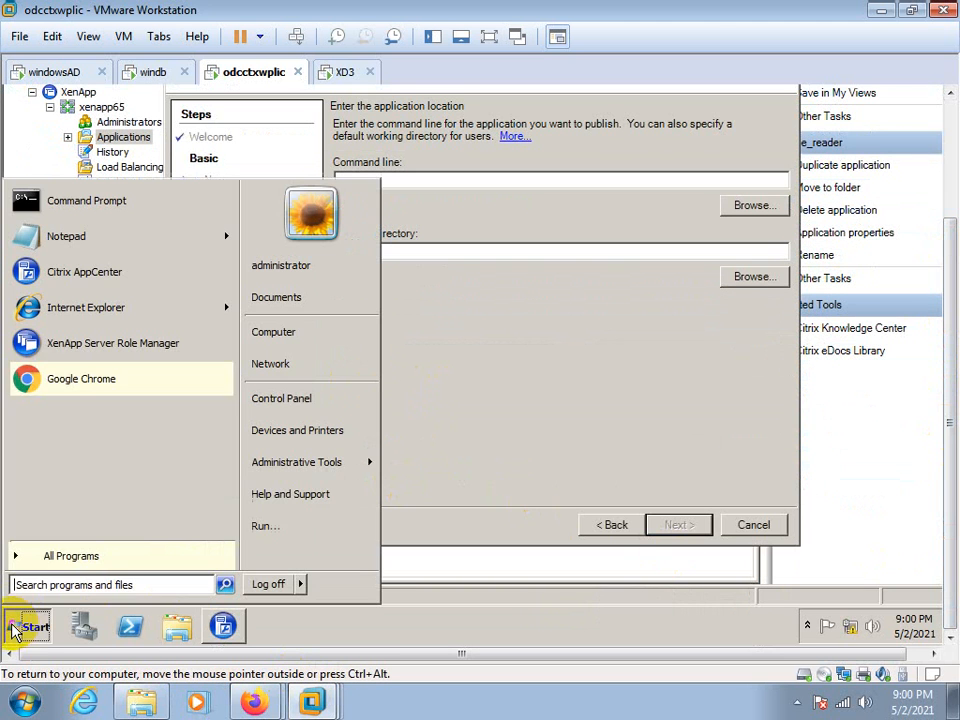
{"action": "right_click", "coordinate": [55, 385]}
{"action": "left_click", "coordinate": [98, 498]}
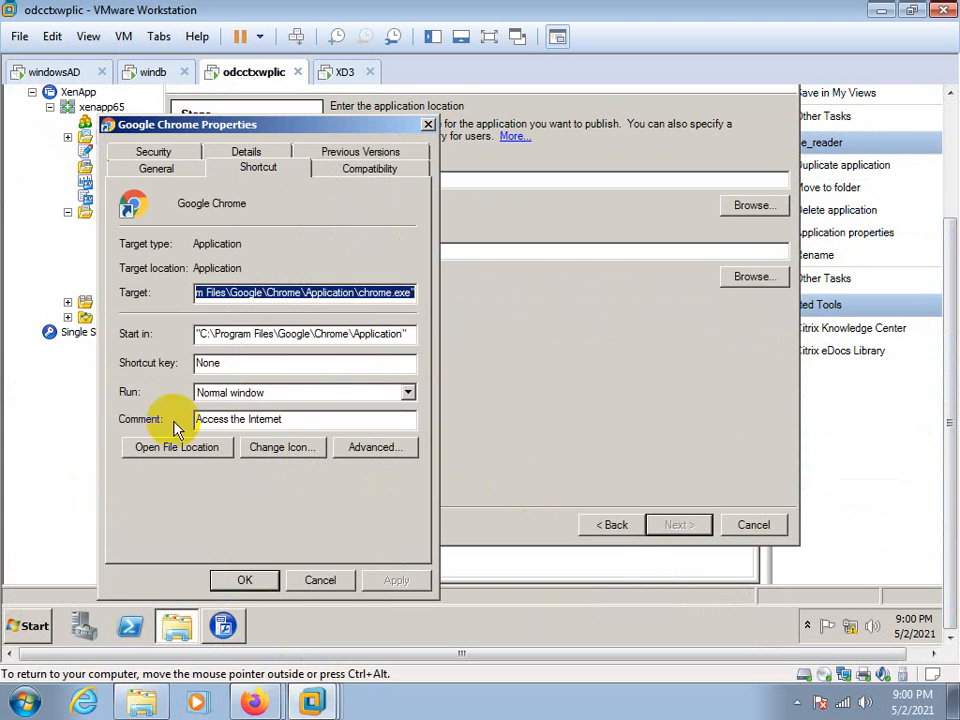
{"action": "right_click", "coordinate": [222, 291]}
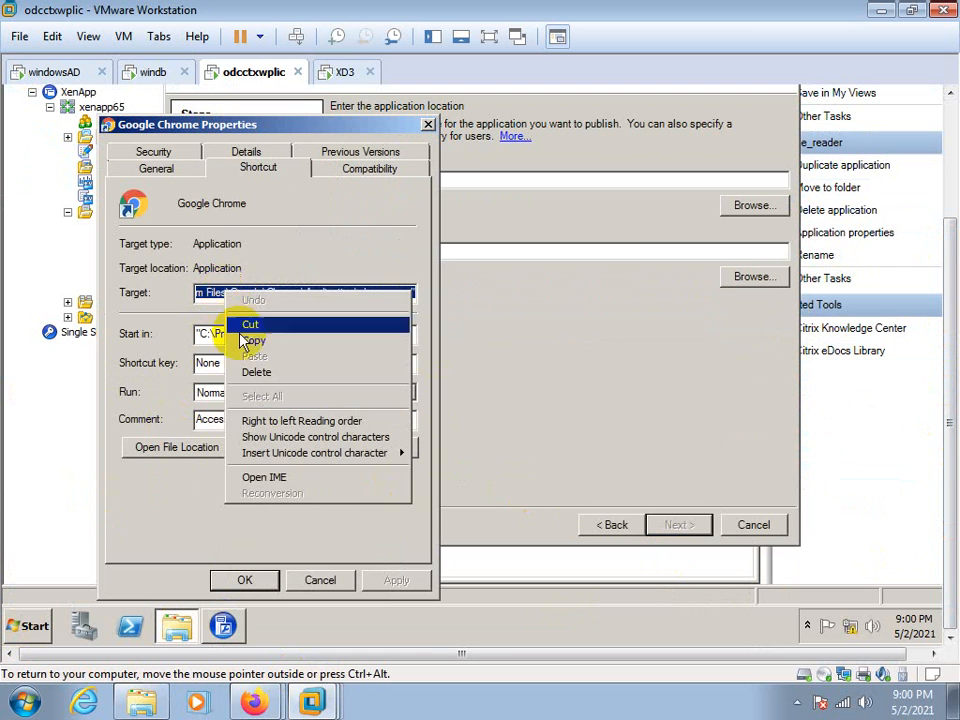
{"action": "left_click", "coordinate": [247, 341]}
Paste "C:\Program Files\Google\Chrome\Application\chrome.exe" as both the command line and the working directory of the published application
{"action": "left_click", "coordinate": [456, 184]}
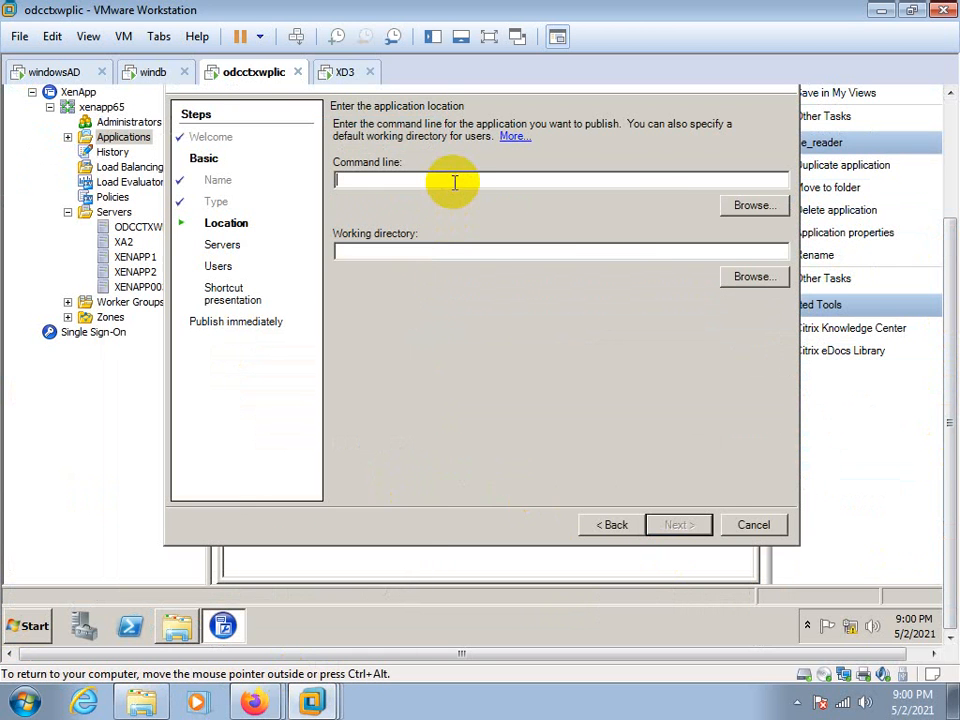
{"action": "right_click", "coordinate": [456, 184]}
{"action": "left_click", "coordinate": [478, 249]}
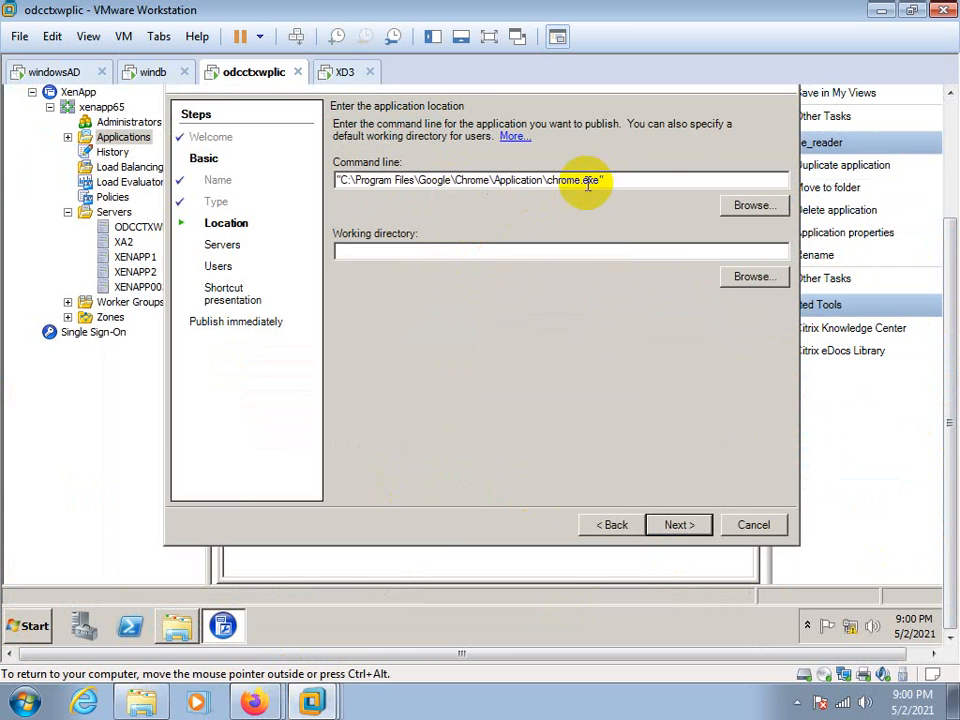
{"action": "right_click", "coordinate": [436, 252]}
{"action": "left_click", "coordinate": [463, 317]}
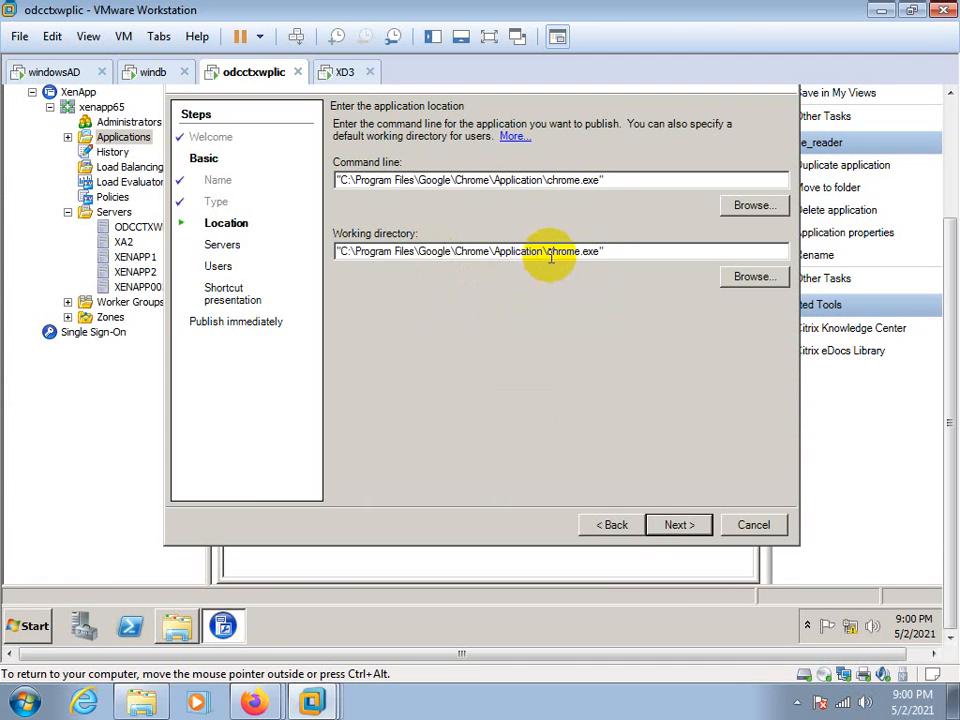
Shorten the working directory to C:\Program Files\Google\Chrome\Application without quotation marks and accept the application location
{"action": "left_click_drag", "start_coordinate": [548, 251], "coordinate": [645, 254]}
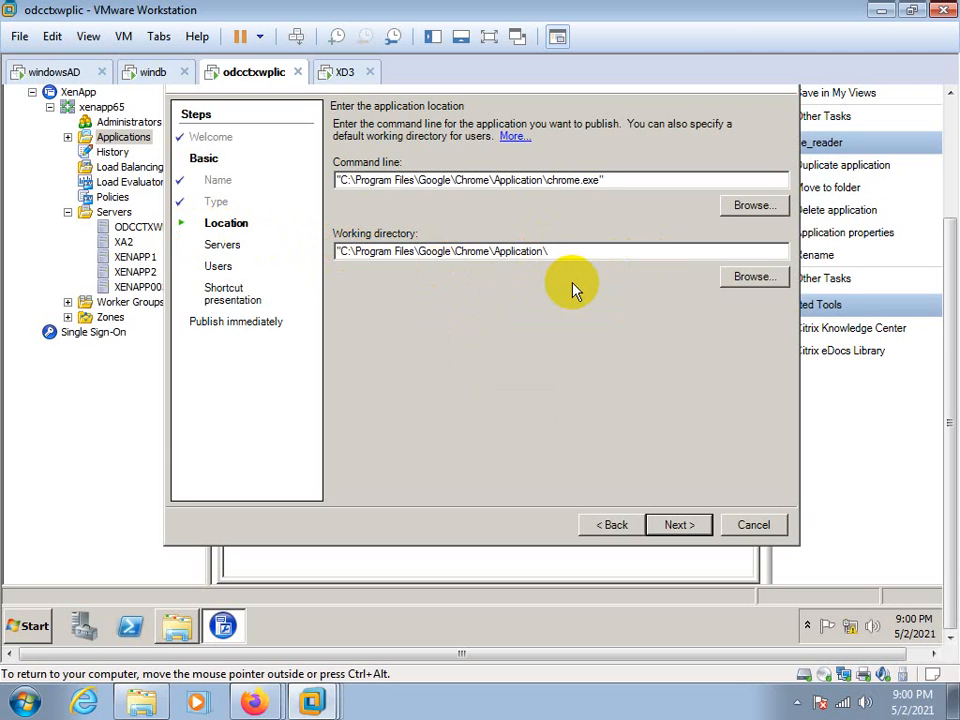
{"action": "type", "text": "\""}
{"action": "left_click", "coordinate": [678, 524]}
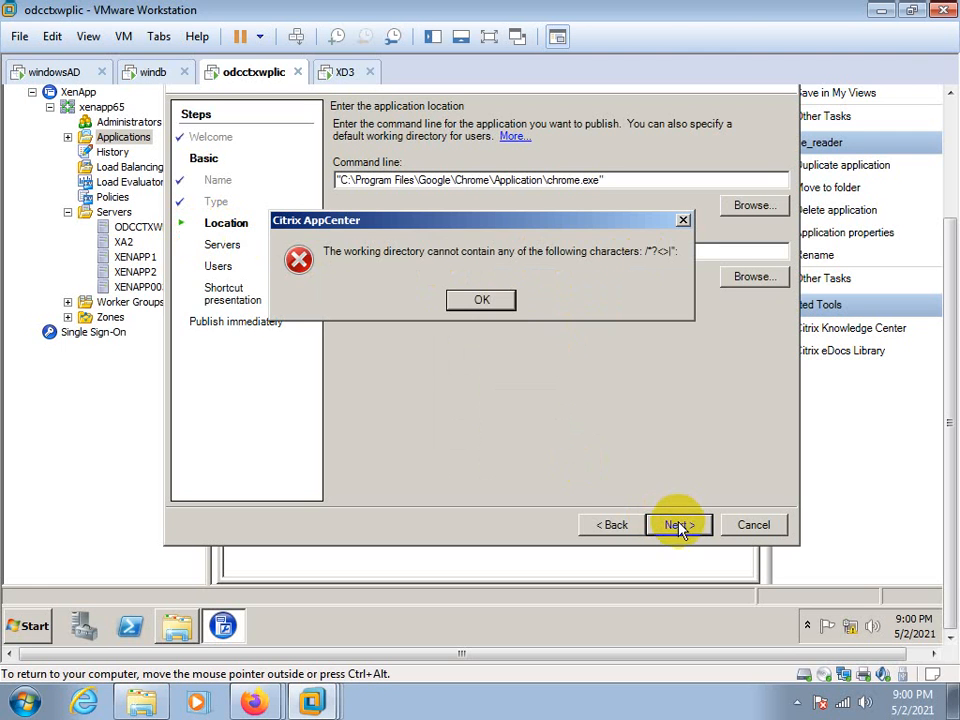
{"action": "left_click", "coordinate": [490, 299]}
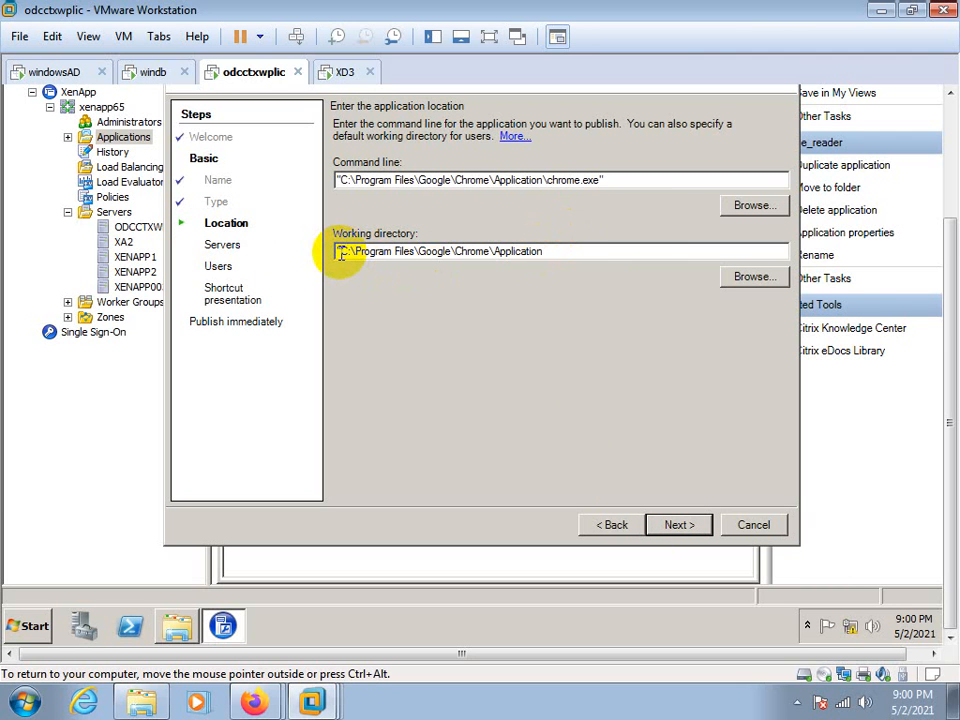
{"action": "left_click", "coordinate": [677, 525]}
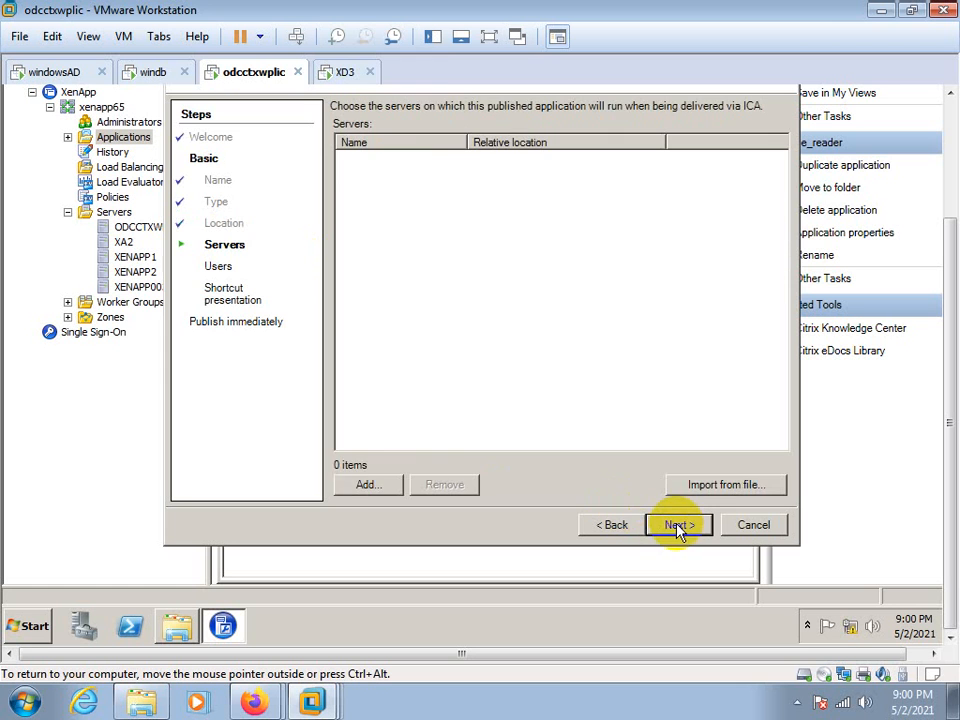
Add ODCCTXWPLIC01 from the farm's Servers folder as the server that runs the published application
{"action": "left_click", "coordinate": [366, 485]}
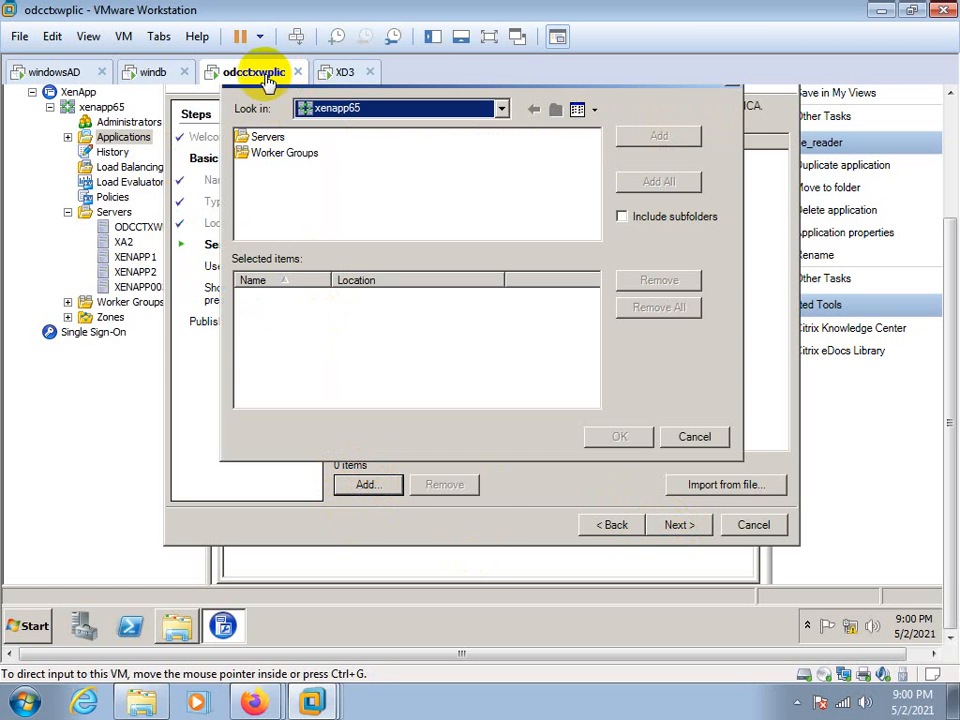
{"action": "left_click", "coordinate": [262, 143]}
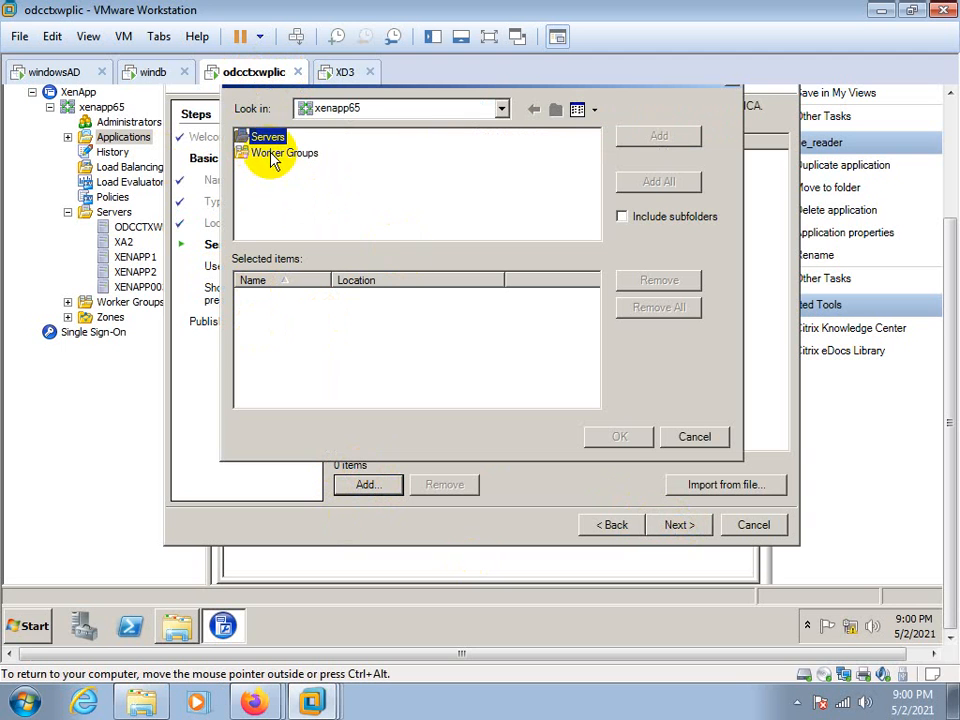
{"action": "double_click", "coordinate": [266, 140]}
{"action": "left_click", "coordinate": [280, 138]}
{"action": "double_click", "coordinate": [280, 138]}
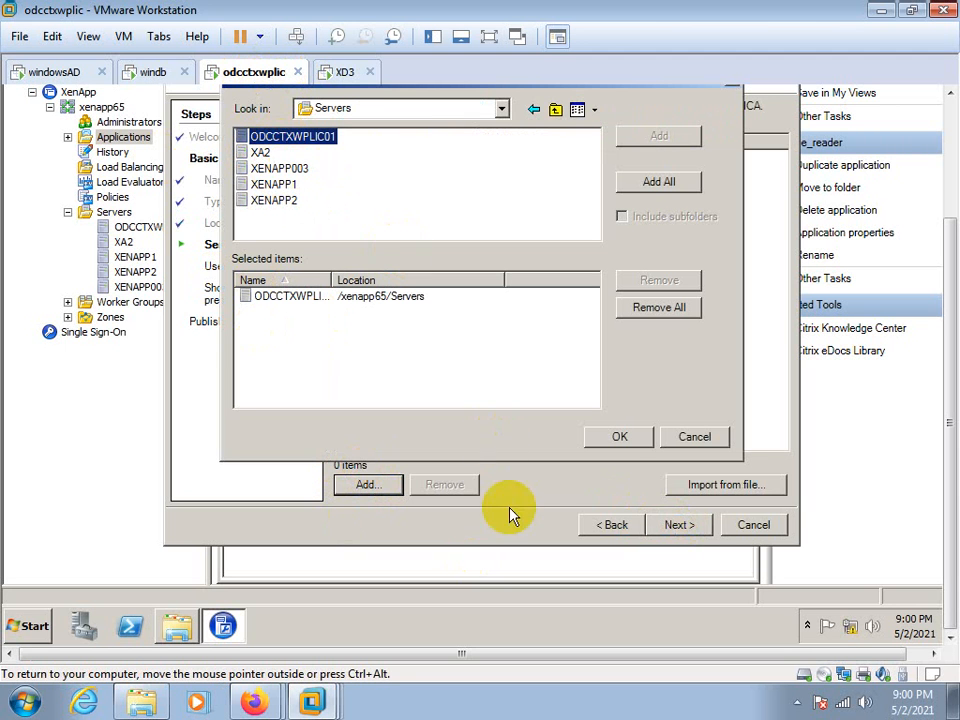
{"action": "left_click", "coordinate": [603, 438]}
{"action": "left_click", "coordinate": [669, 526]}
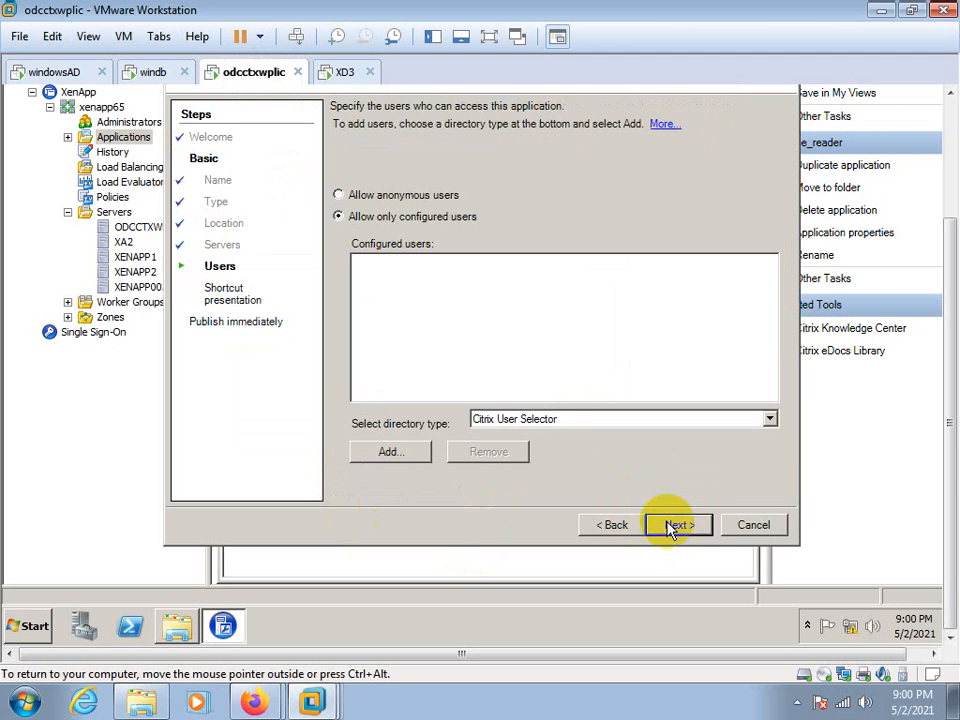
Allow only configured users and add the validated CITRIX\administrator account to the application's users
{"action": "left_click", "coordinate": [380, 452]}
{"action": "left_click", "coordinate": [428, 179]}
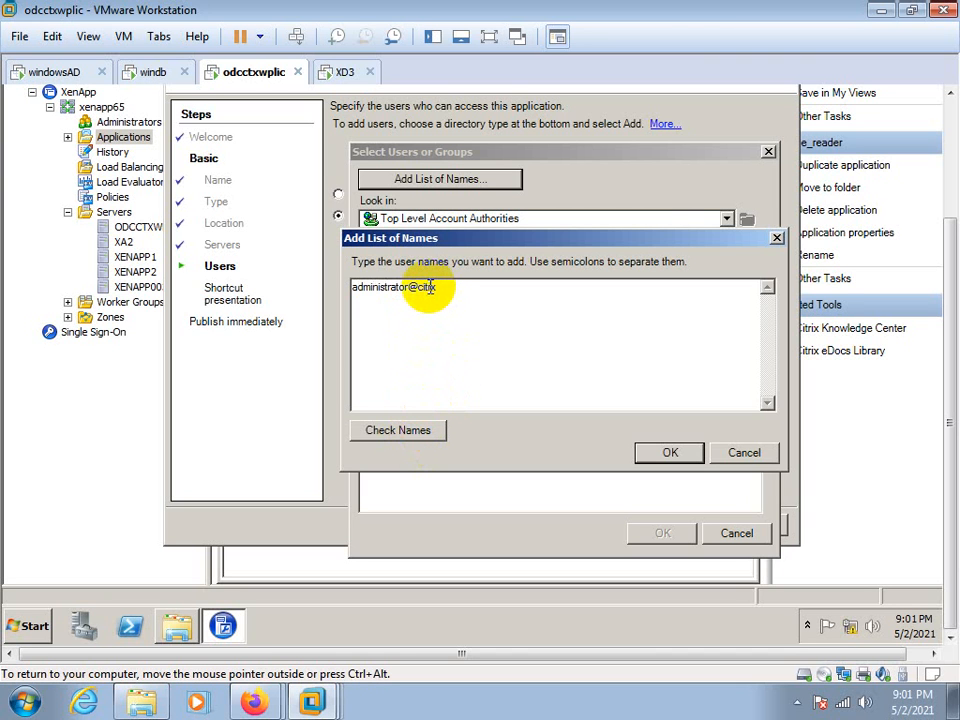
{"action": "left_click", "coordinate": [400, 436]}
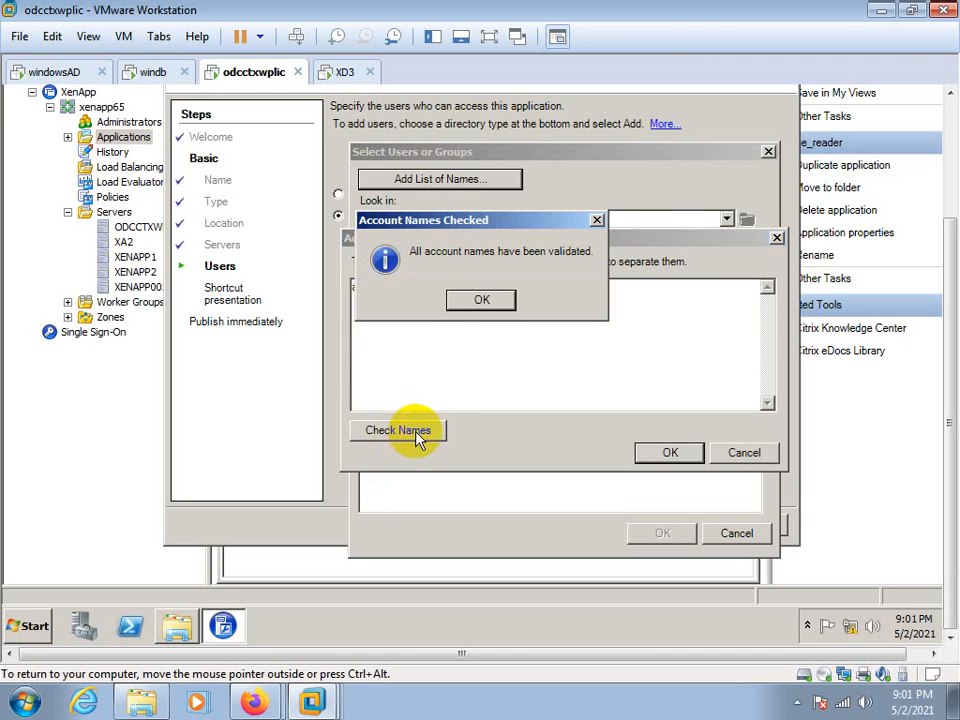
{"action": "left_click", "coordinate": [481, 300]}
{"action": "left_click", "coordinate": [669, 453]}
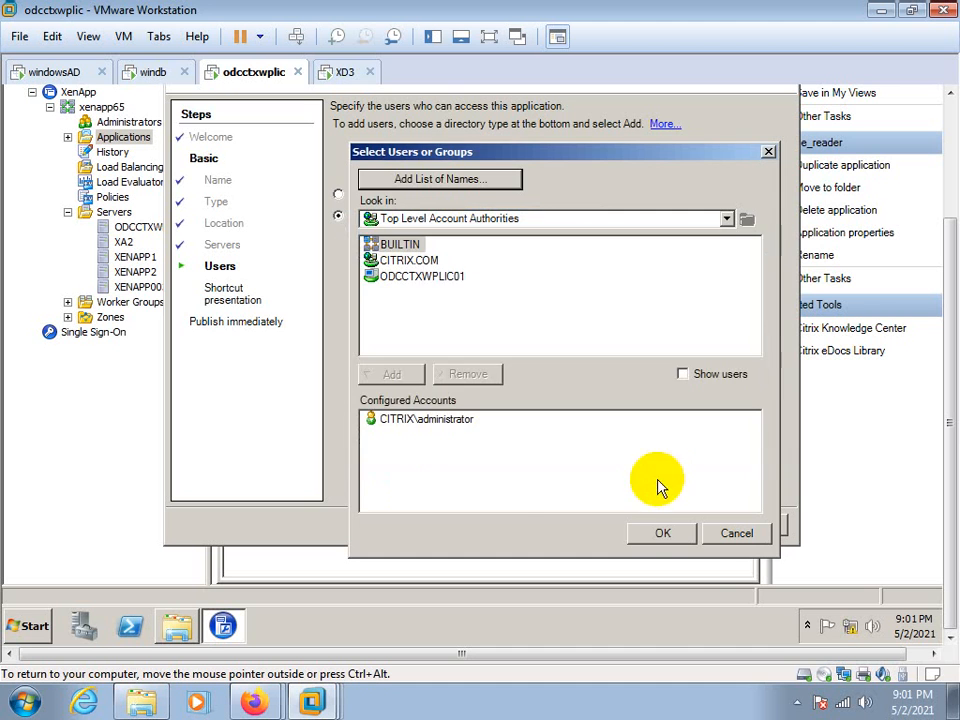
{"action": "left_click", "coordinate": [648, 537]}
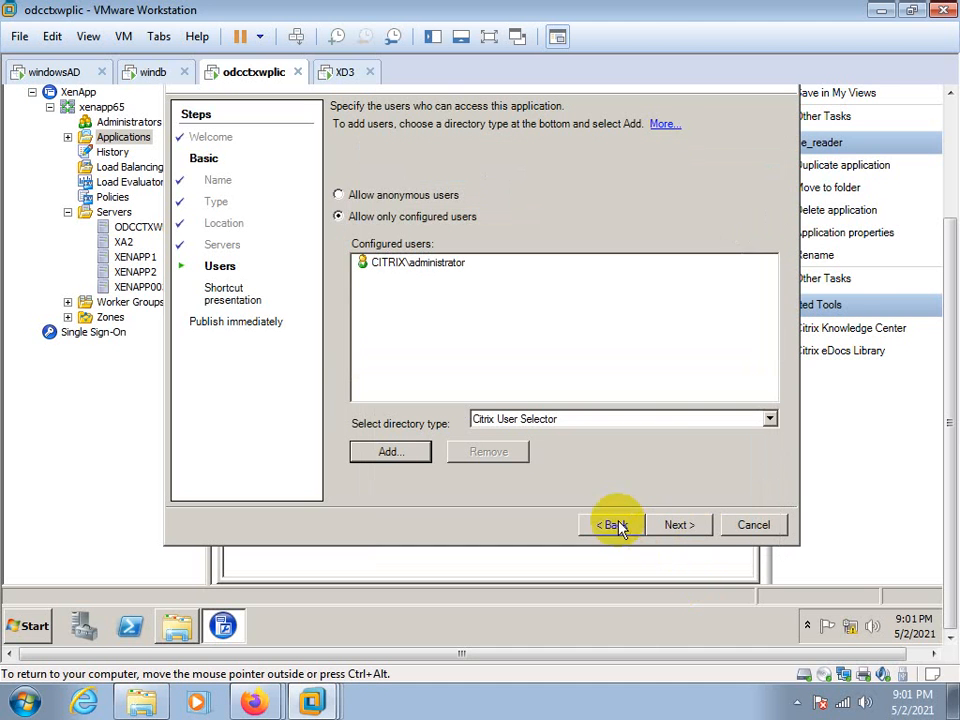
{"action": "left_click", "coordinate": [676, 527]}
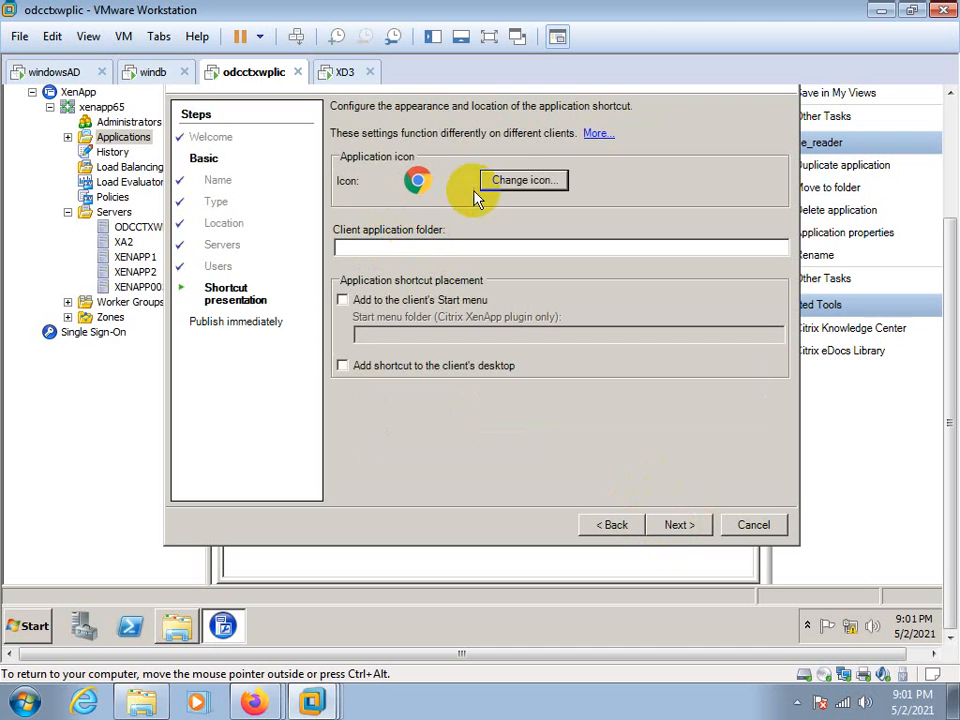
Keep the default Chrome icon and shortcut settings, publish google1, and expand the Applications folder in the farm tree
{"action": "left_click", "coordinate": [674, 527]}
{"action": "left_click", "coordinate": [676, 527]}
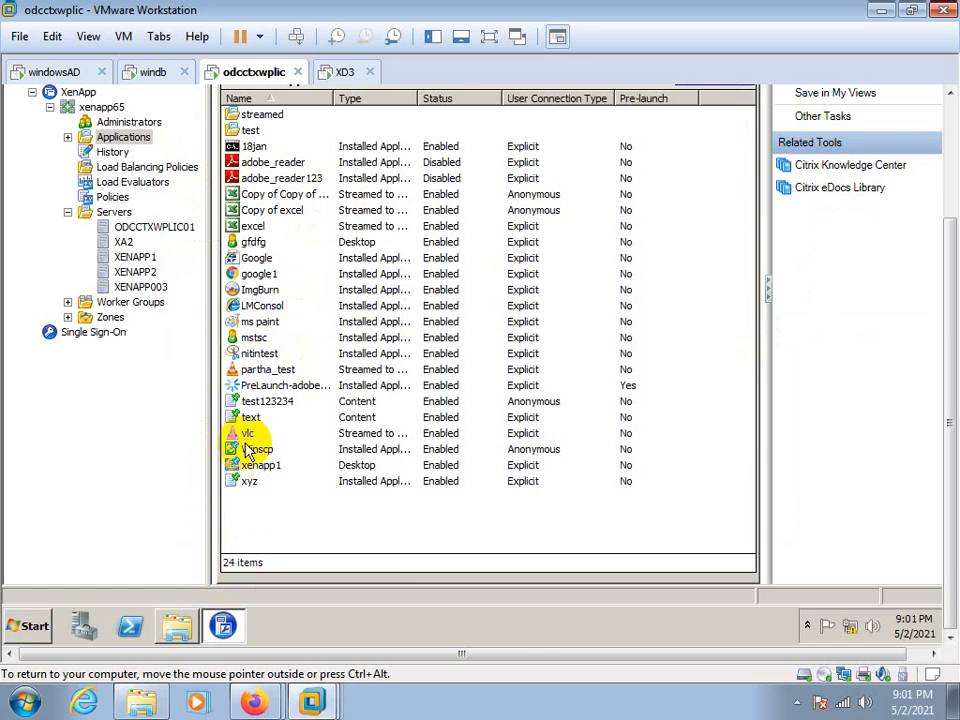
{"action": "left_click", "coordinate": [67, 138]}
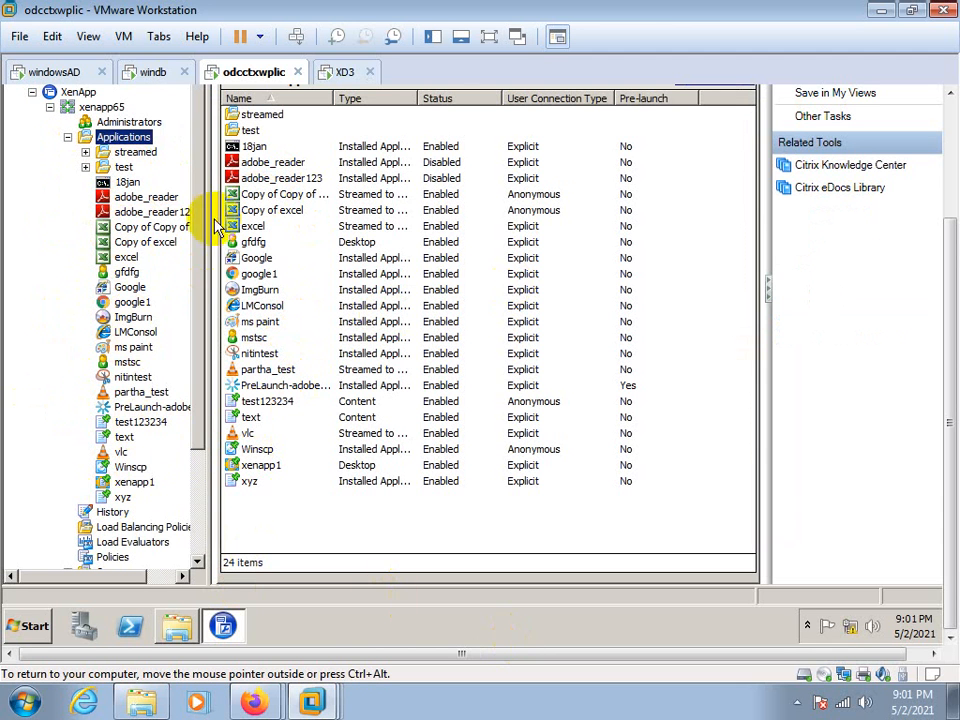
Examine the published google1 application's servers, configured users, connected users and current settings
{"action": "left_click", "coordinate": [150, 304]}
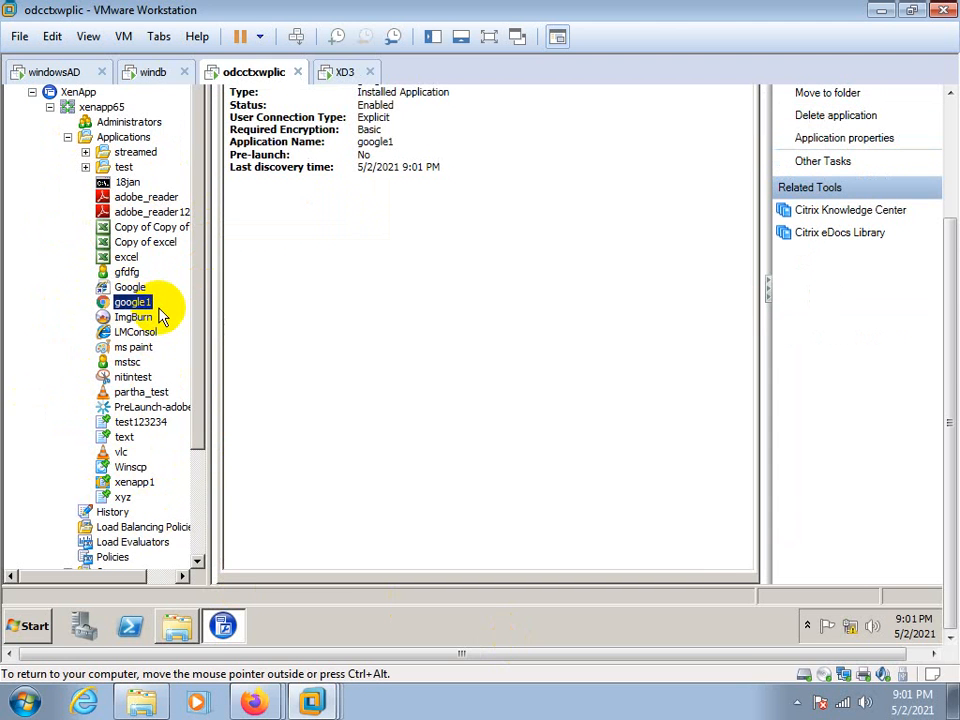
{"action": "left_click_drag", "start_coordinate": [945, 476], "coordinate": [943, 405]}
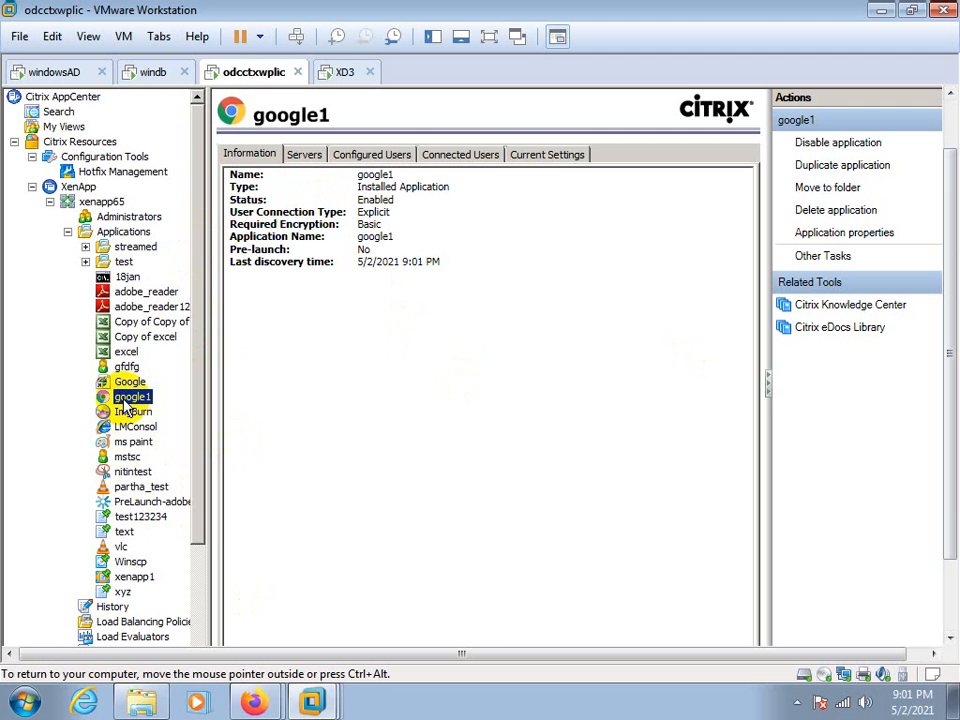
{"action": "left_click", "coordinate": [305, 154]}
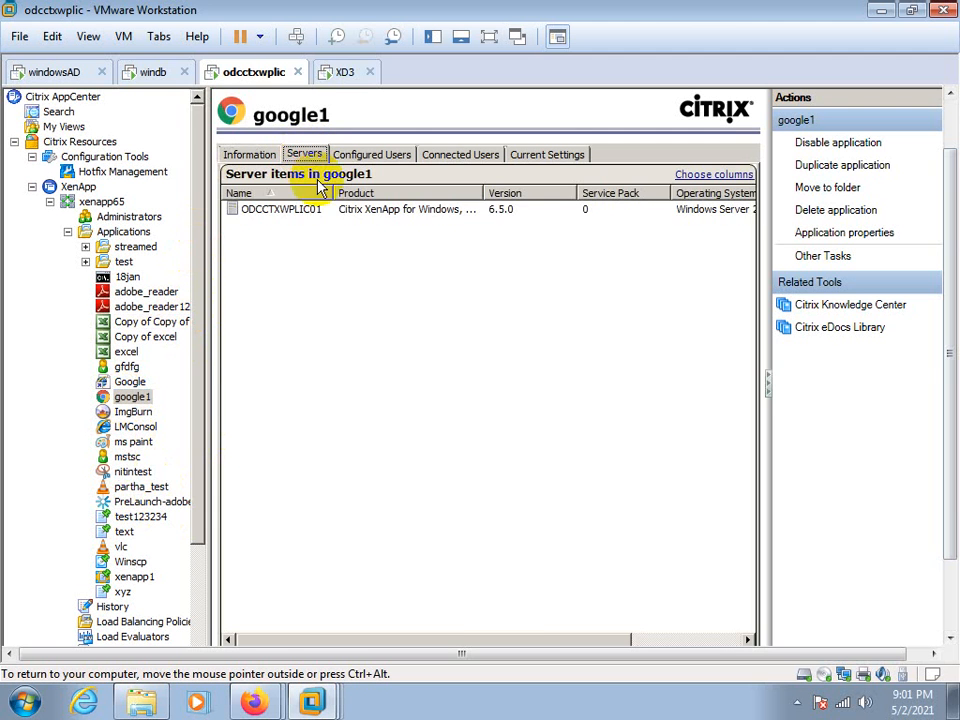
{"action": "left_click", "coordinate": [300, 212]}
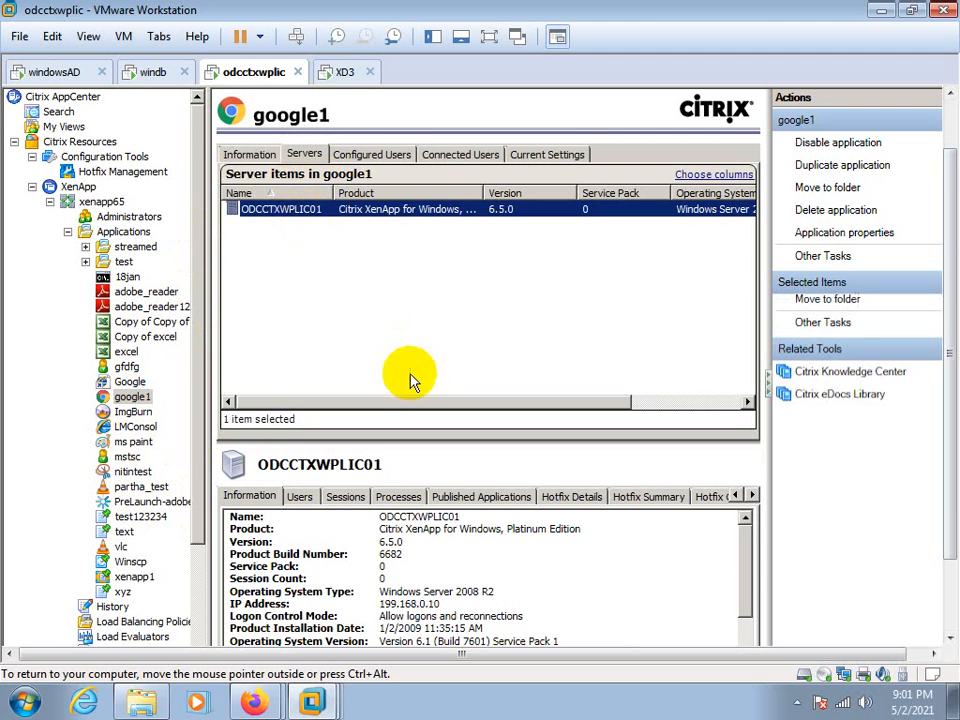
{"action": "left_click", "coordinate": [369, 155]}
{"action": "left_click", "coordinate": [258, 211]}
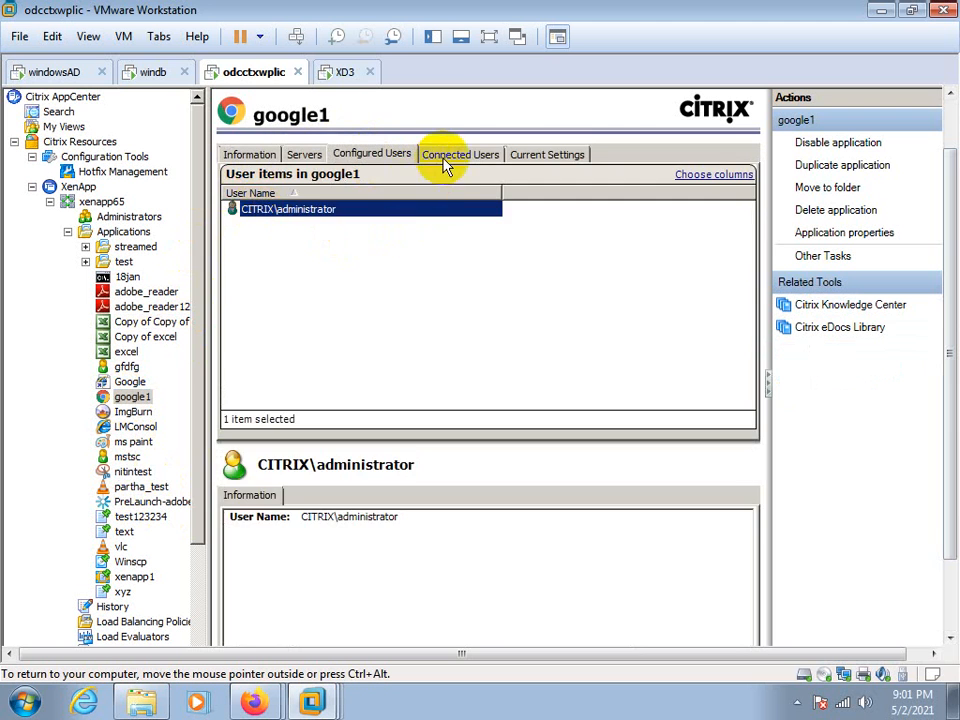
{"action": "left_click", "coordinate": [455, 155]}
{"action": "left_click", "coordinate": [330, 194]}
{"action": "left_click", "coordinate": [553, 155]}
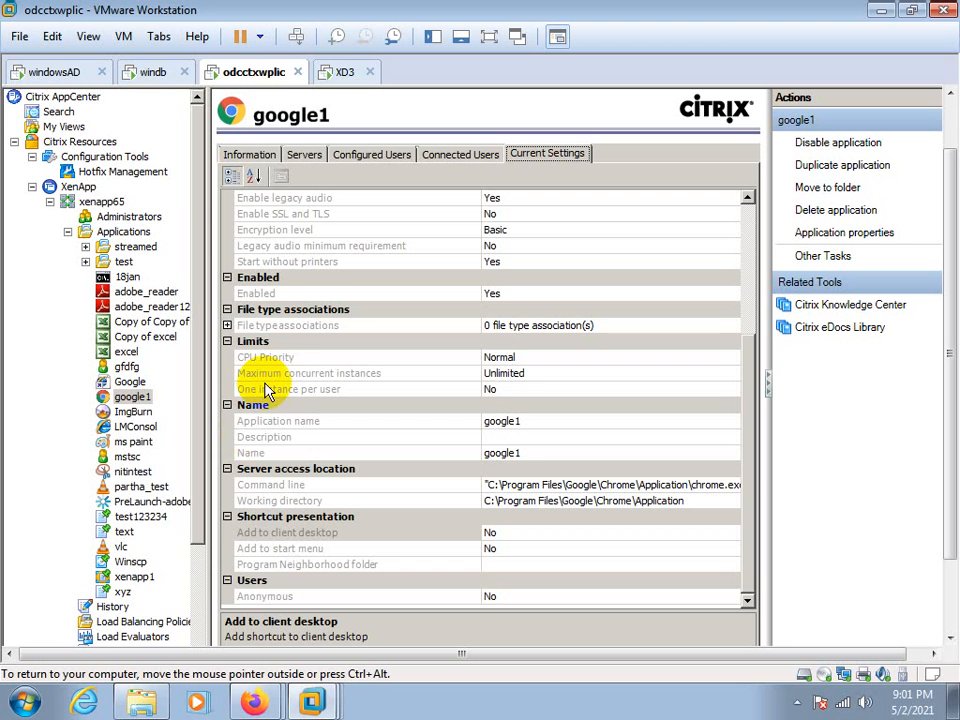
Review google1's name, type, location, servers, users and shortcut properties, cancel without changes, and recheck its configured users and servers
{"action": "right_click", "coordinate": [130, 396]}
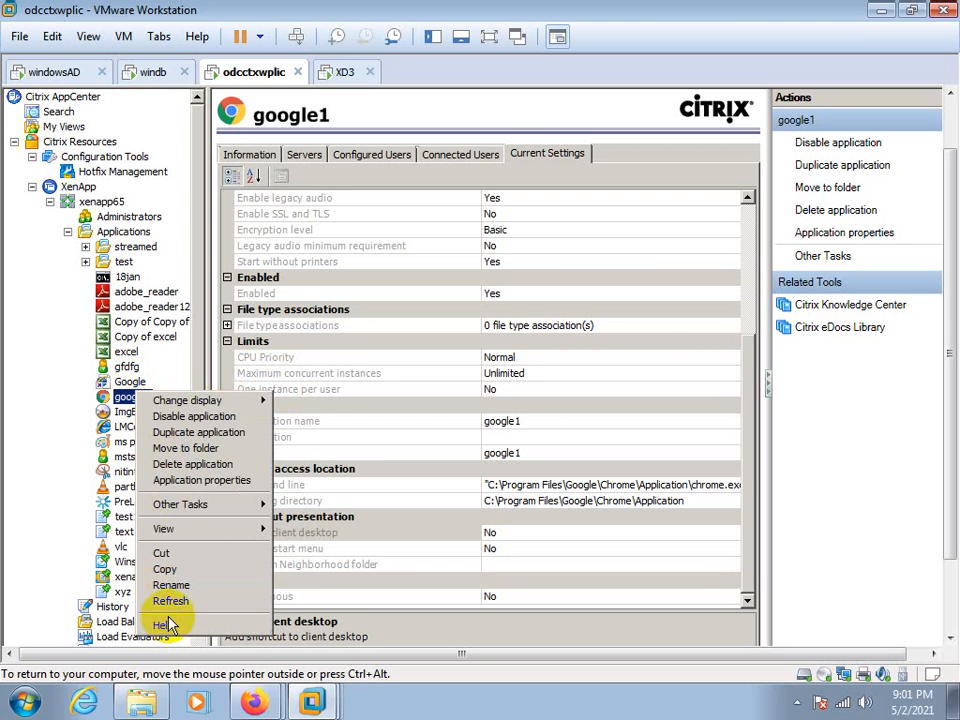
{"action": "left_click", "coordinate": [203, 482]}
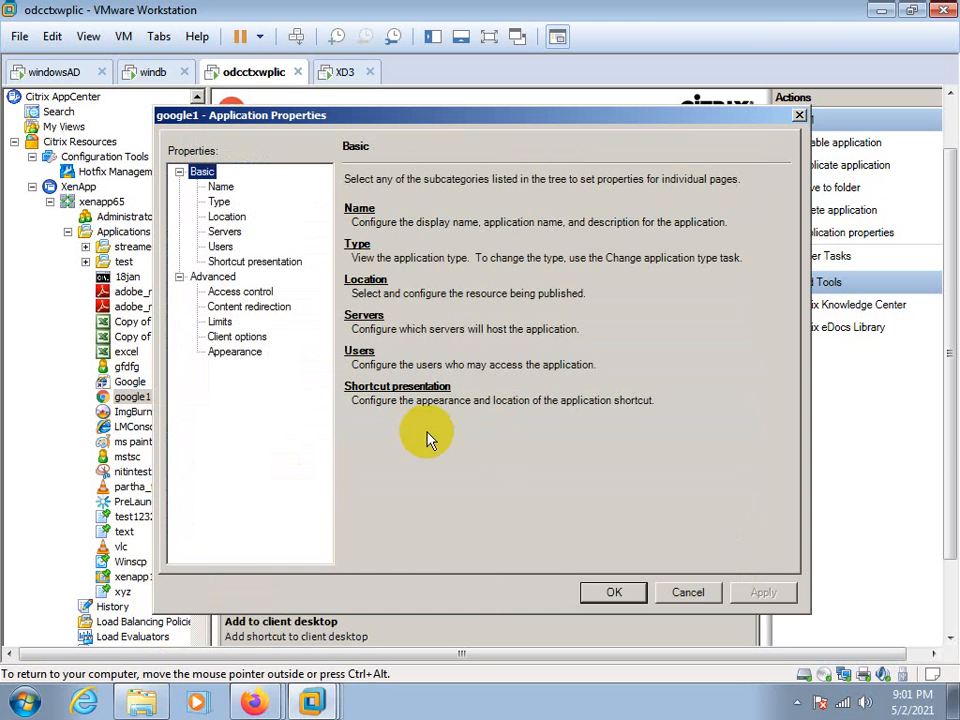
{"action": "left_click", "coordinate": [220, 187]}
{"action": "left_click", "coordinate": [219, 201]}
{"action": "left_click", "coordinate": [227, 216]}
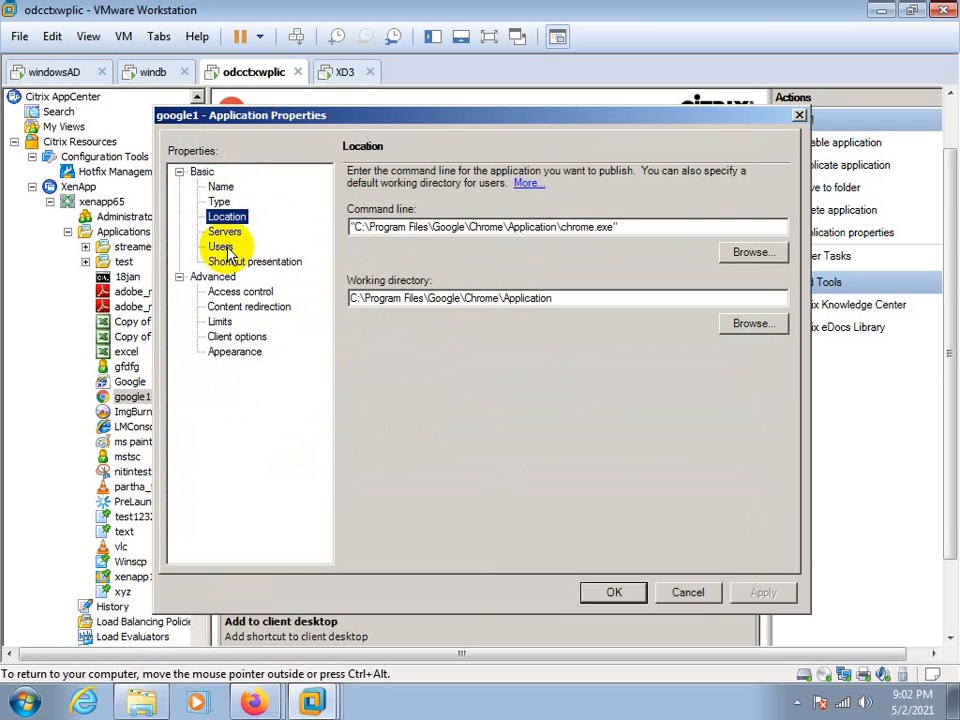
{"action": "left_click", "coordinate": [221, 246]}
{"action": "left_click", "coordinate": [230, 262]}
{"action": "left_click", "coordinate": [219, 231]}
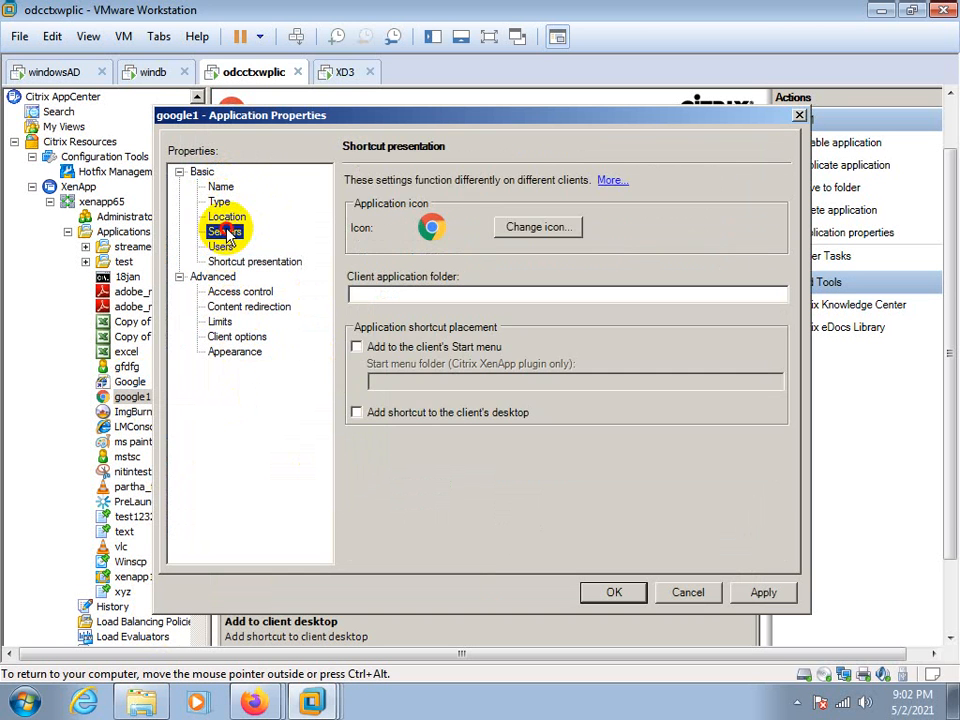
{"action": "left_click", "coordinate": [222, 216]}
{"action": "left_click", "coordinate": [220, 200]}
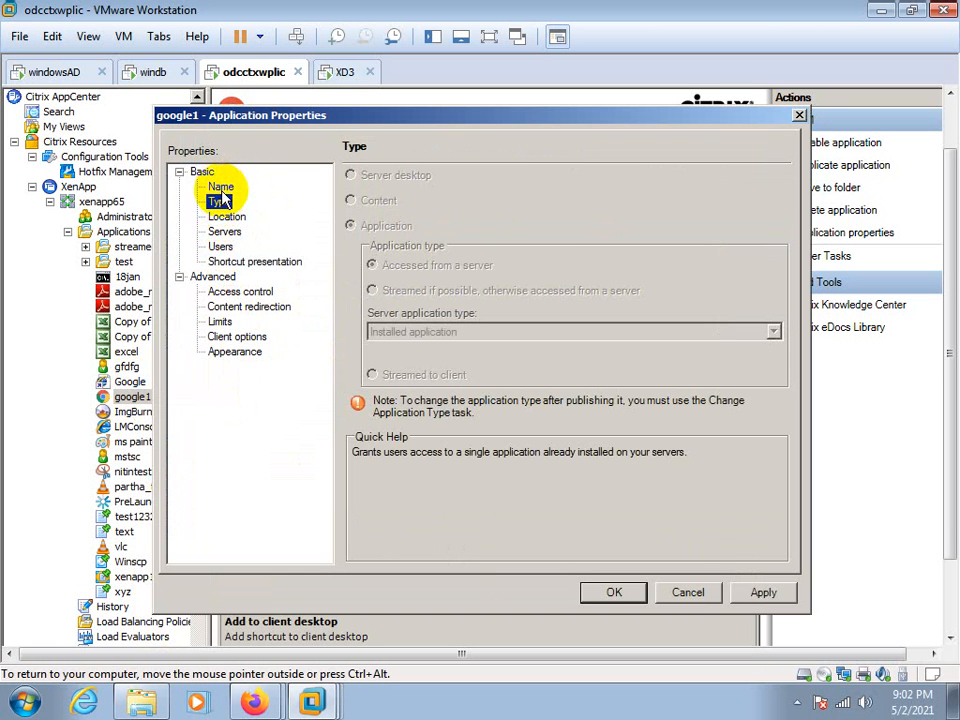
{"action": "left_click", "coordinate": [220, 187]}
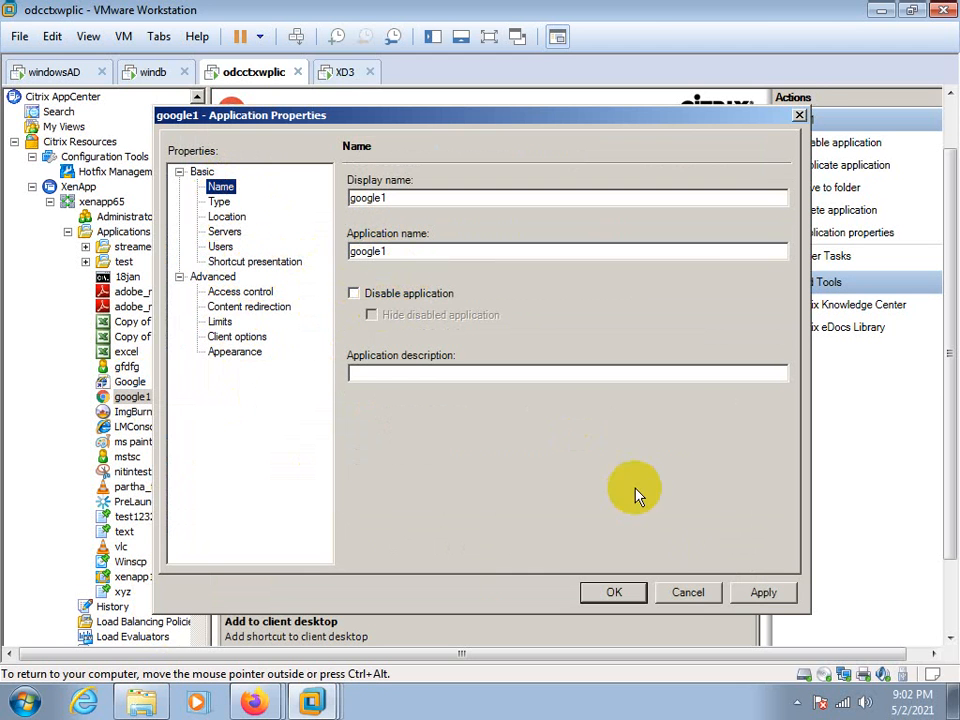
{"action": "left_click", "coordinate": [703, 595]}
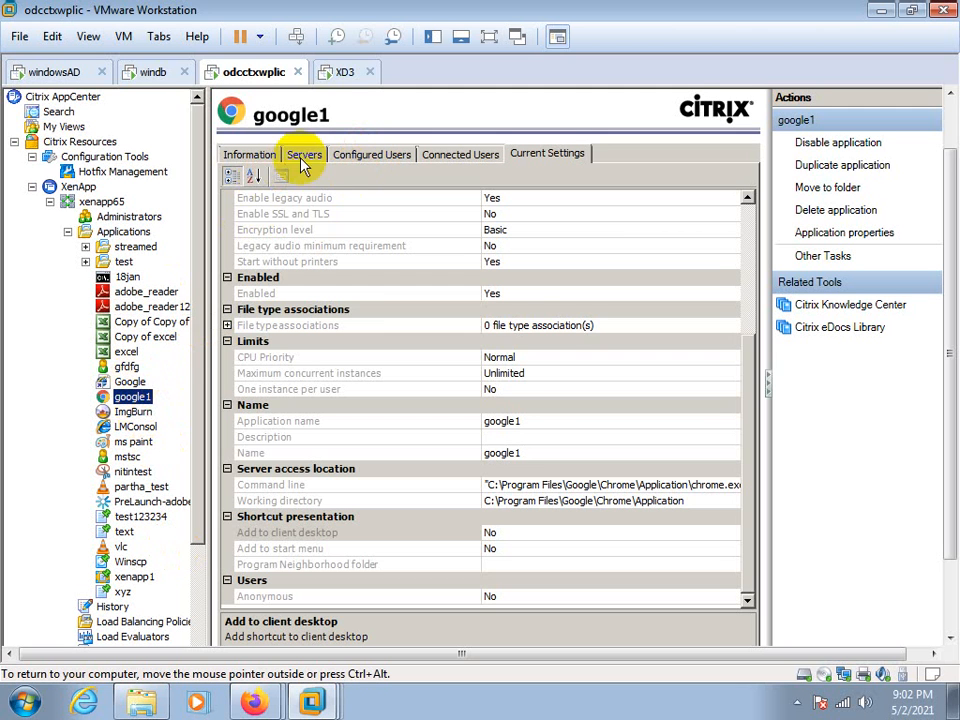
{"action": "left_click", "coordinate": [357, 158]}
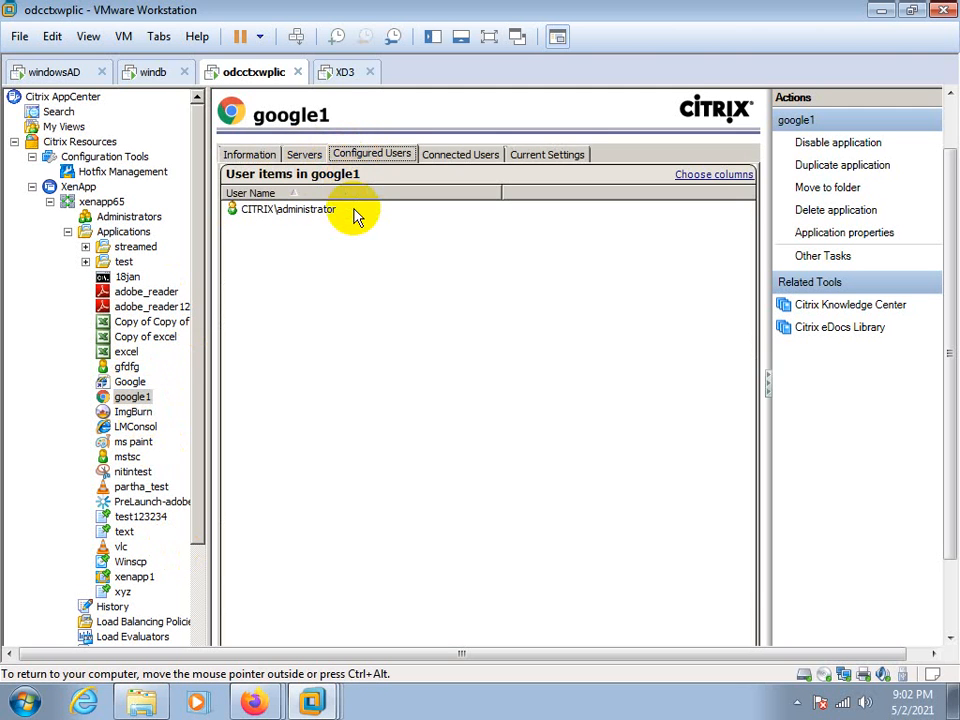
{"action": "left_click", "coordinate": [305, 155]}
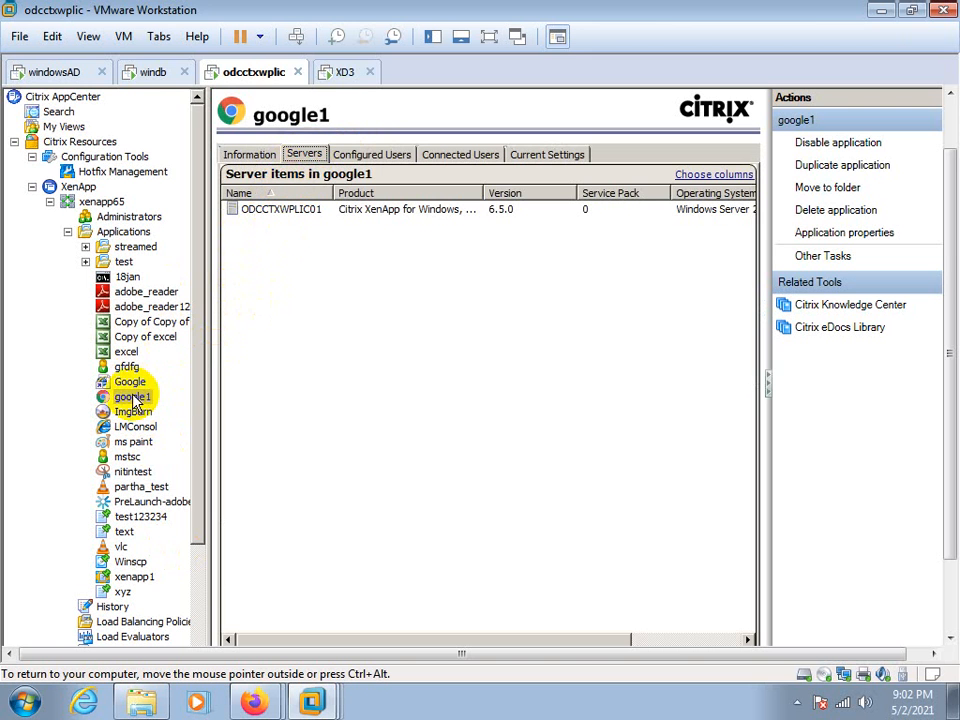
Switch to the XD3 virtual machine, choose the XenApp Platinum Edition and accept its license agreement
{"action": "left_click", "coordinate": [344, 72]}
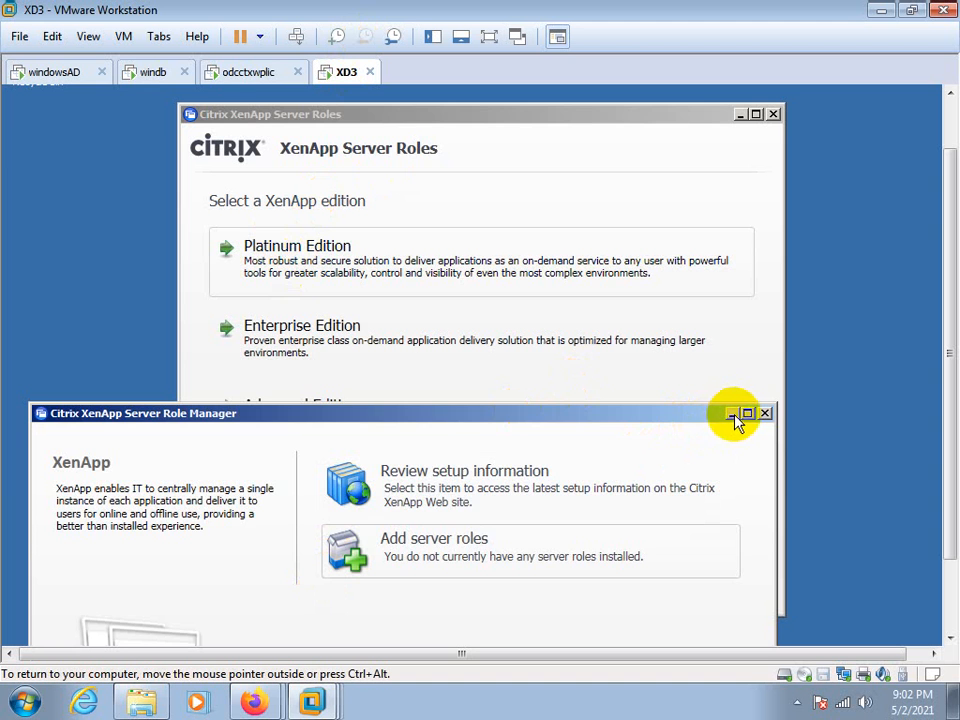
{"action": "left_click", "coordinate": [519, 364]}
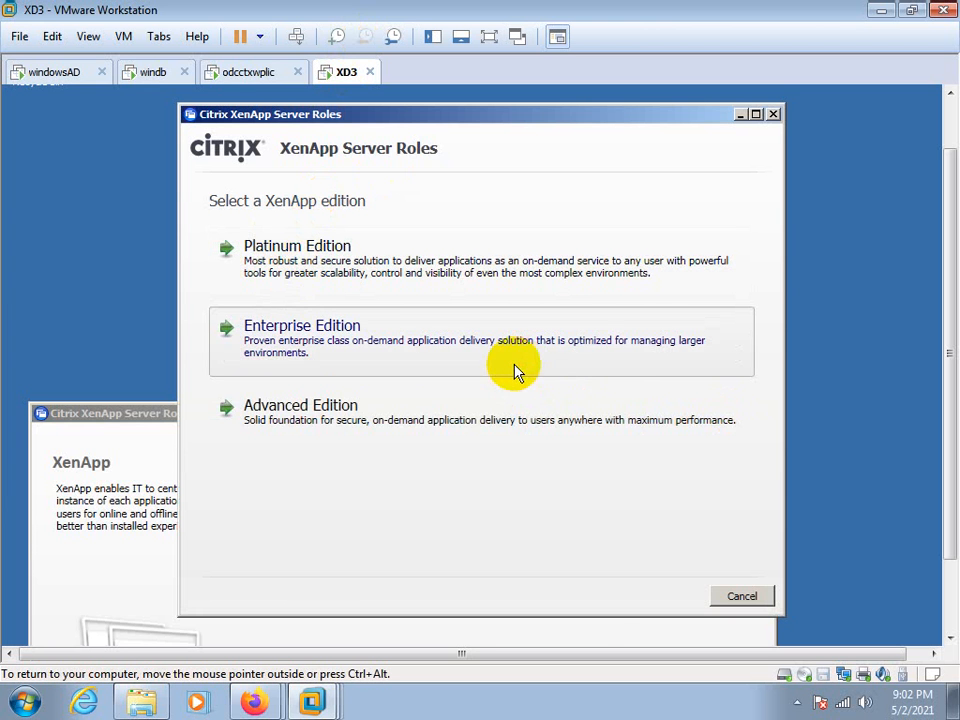
{"action": "left_click", "coordinate": [600, 598]}
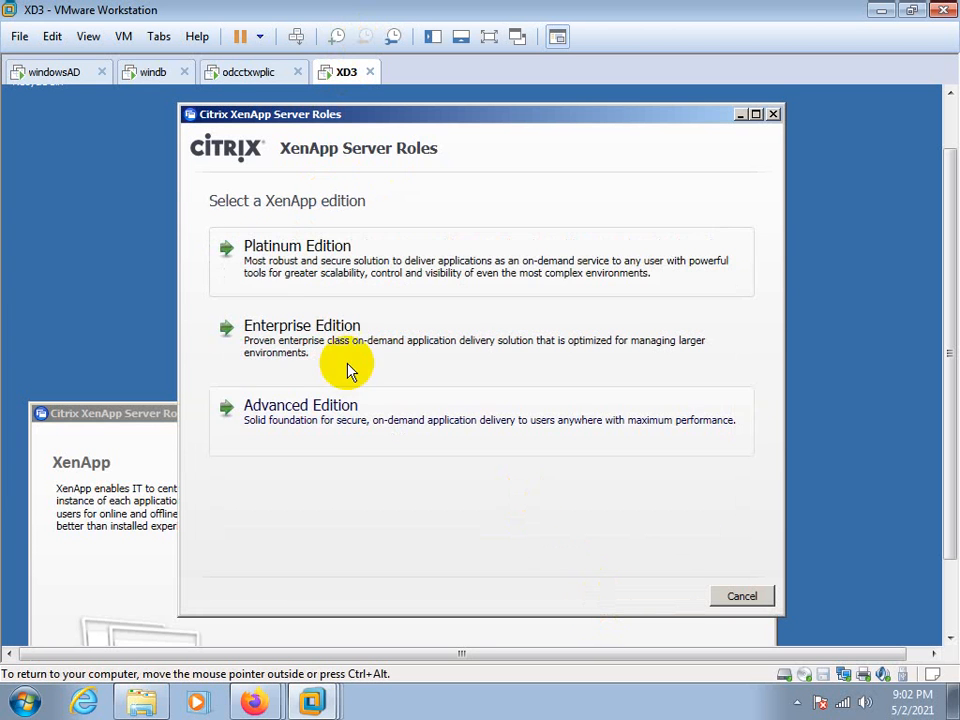
{"action": "left_click", "coordinate": [262, 268]}
{"action": "left_click", "coordinate": [527, 551]}
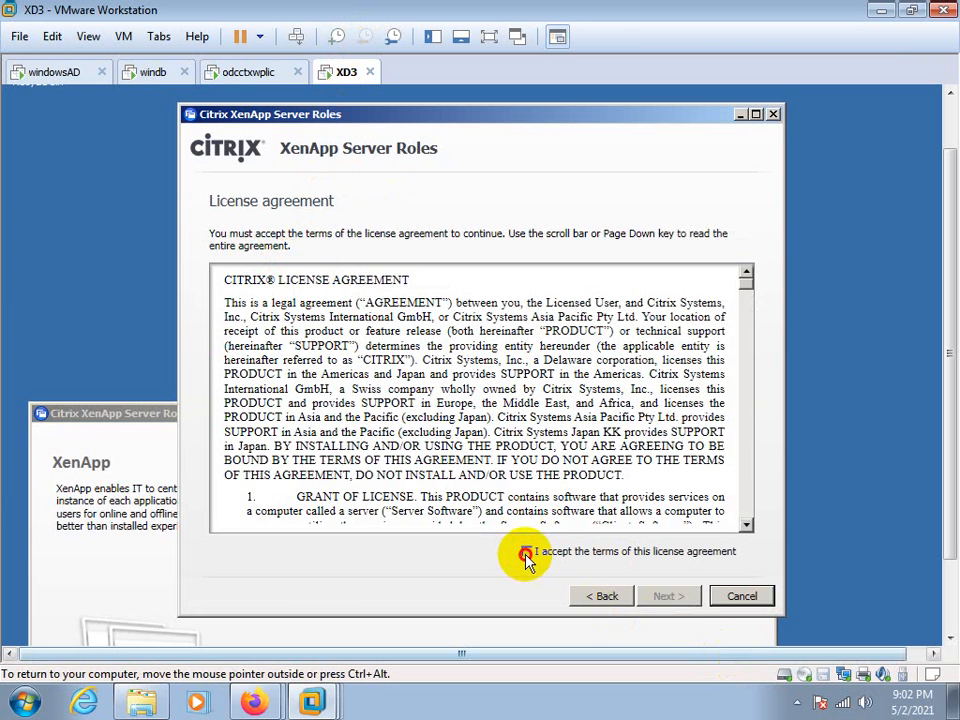
{"action": "left_click", "coordinate": [660, 596]}
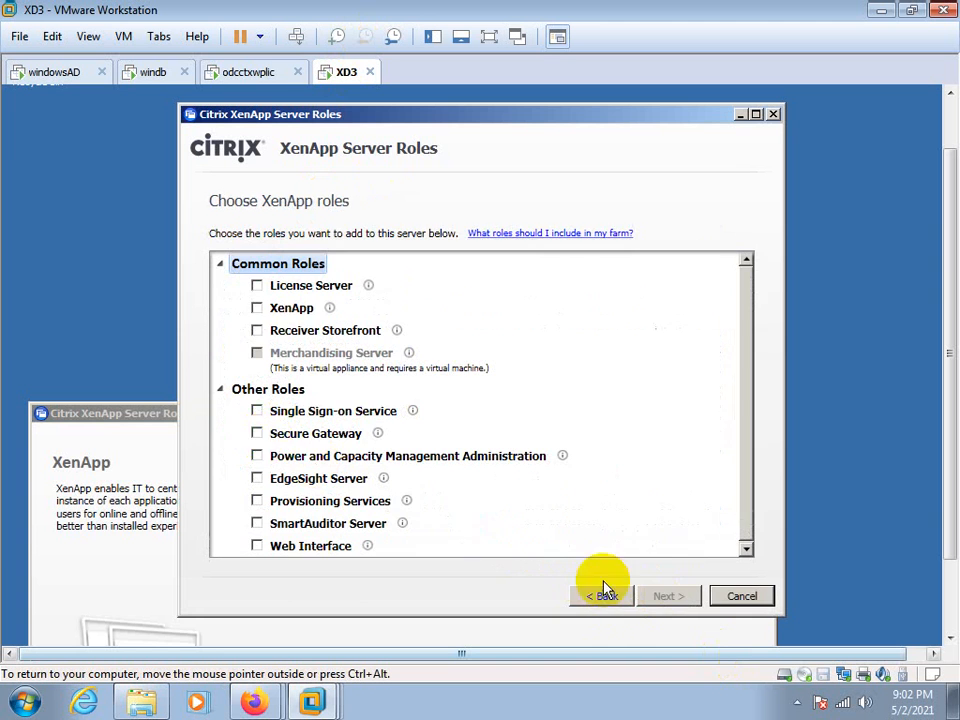
Choose the XenApp and Web Interface roles for the server and continue to the role subcomponents
{"action": "left_click", "coordinate": [257, 309]}
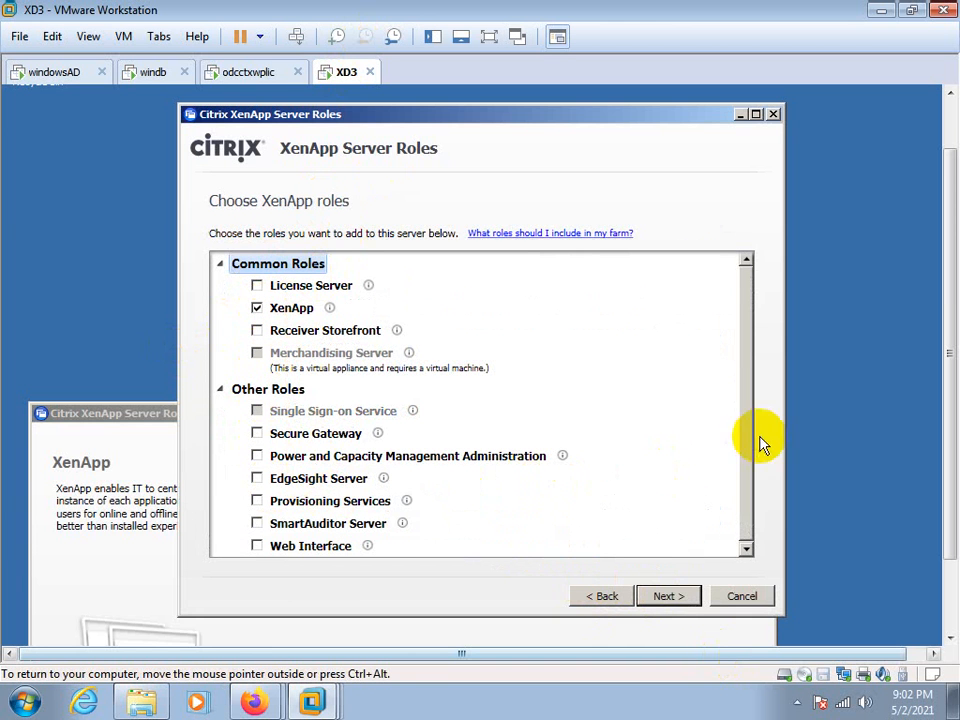
{"action": "left_click", "coordinate": [257, 546]}
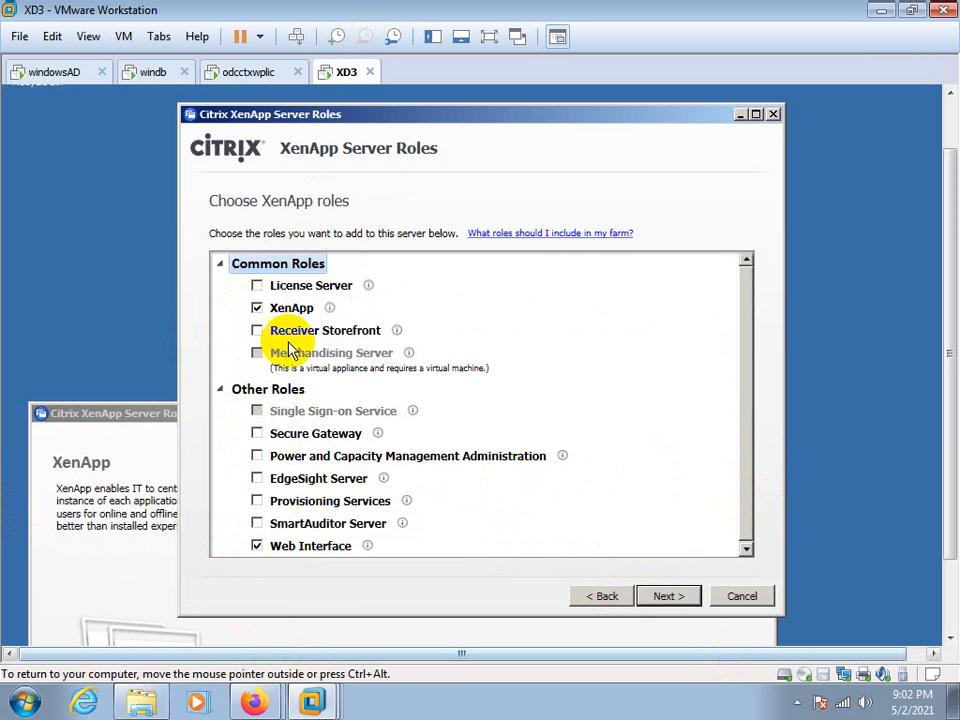
{"action": "left_click", "coordinate": [242, 75]}
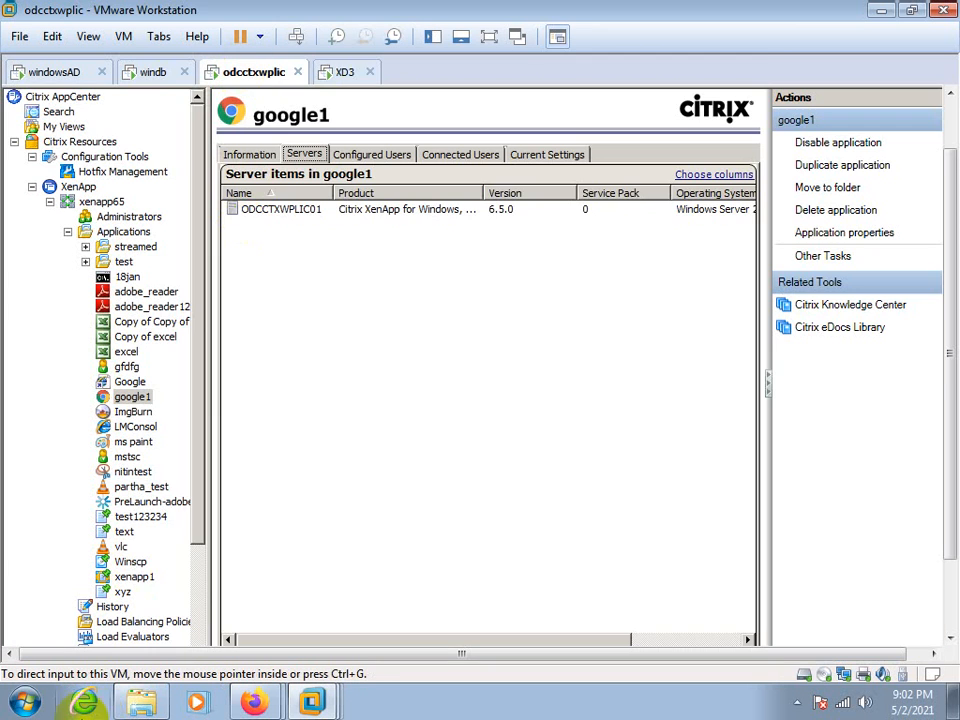
{"action": "left_click", "coordinate": [338, 72]}
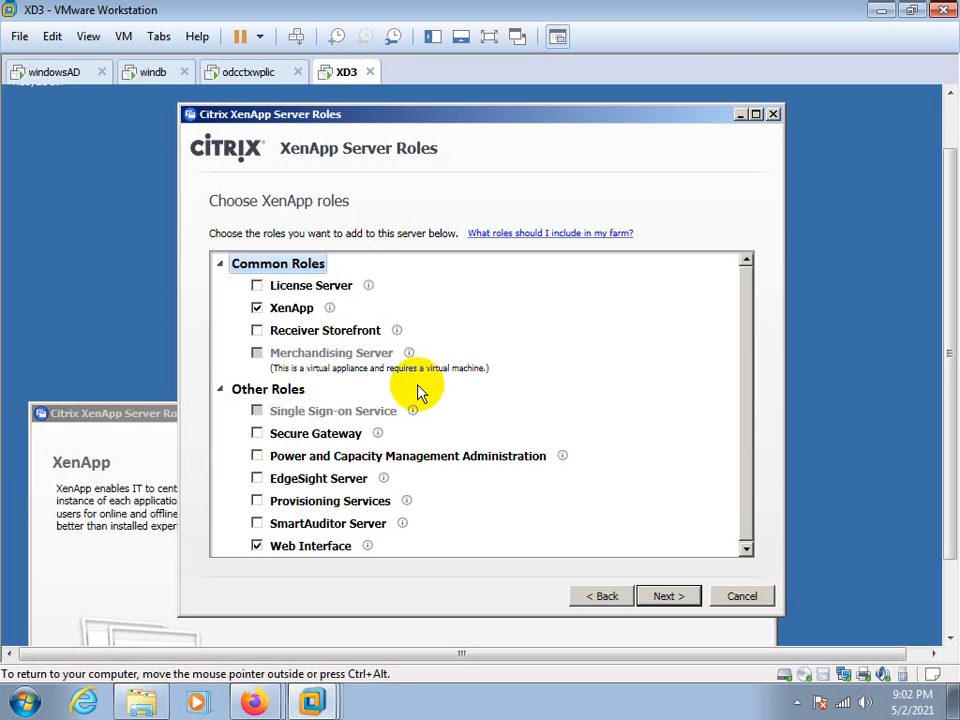
{"action": "left_click", "coordinate": [660, 598]}
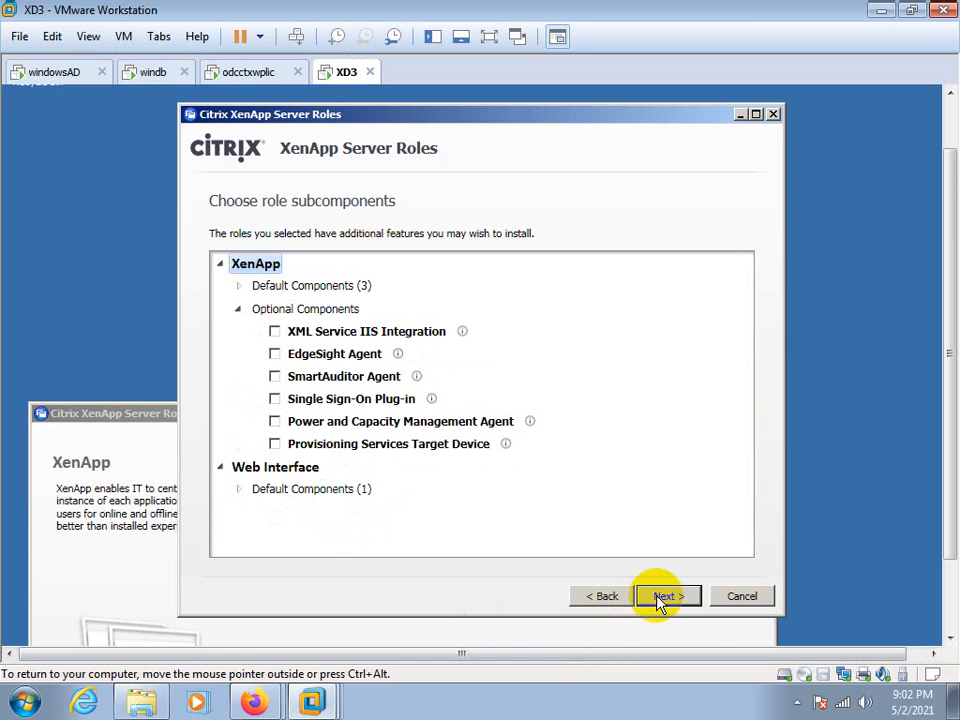
Include the optional XML Service IIS Integration component and start installing the chosen roles with their prerequisites
{"action": "left_click", "coordinate": [270, 332]}
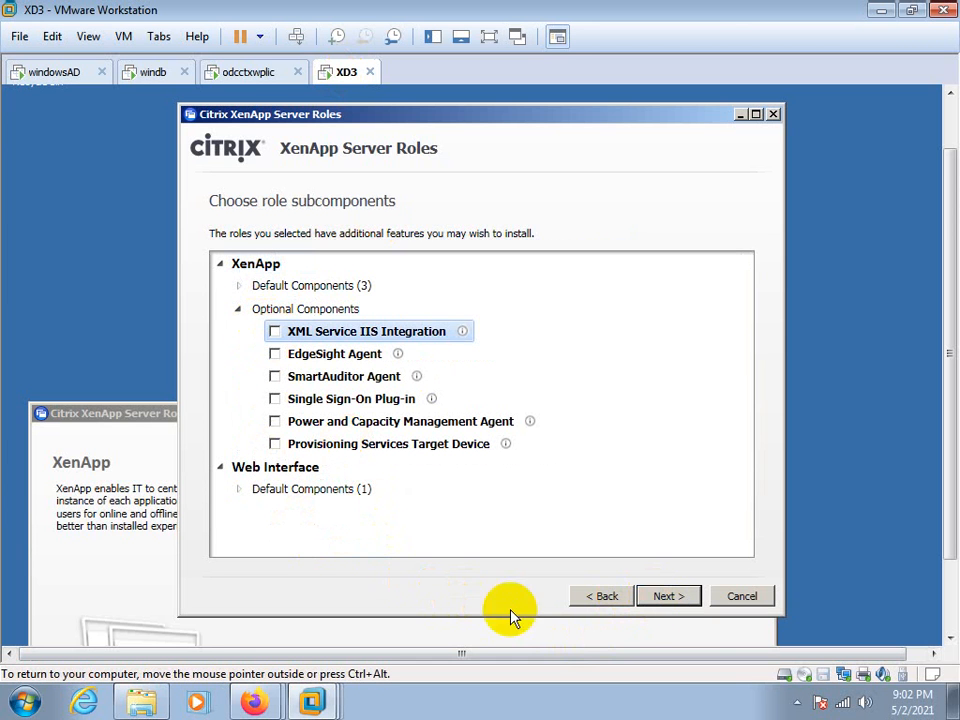
{"action": "left_click", "coordinate": [274, 331]}
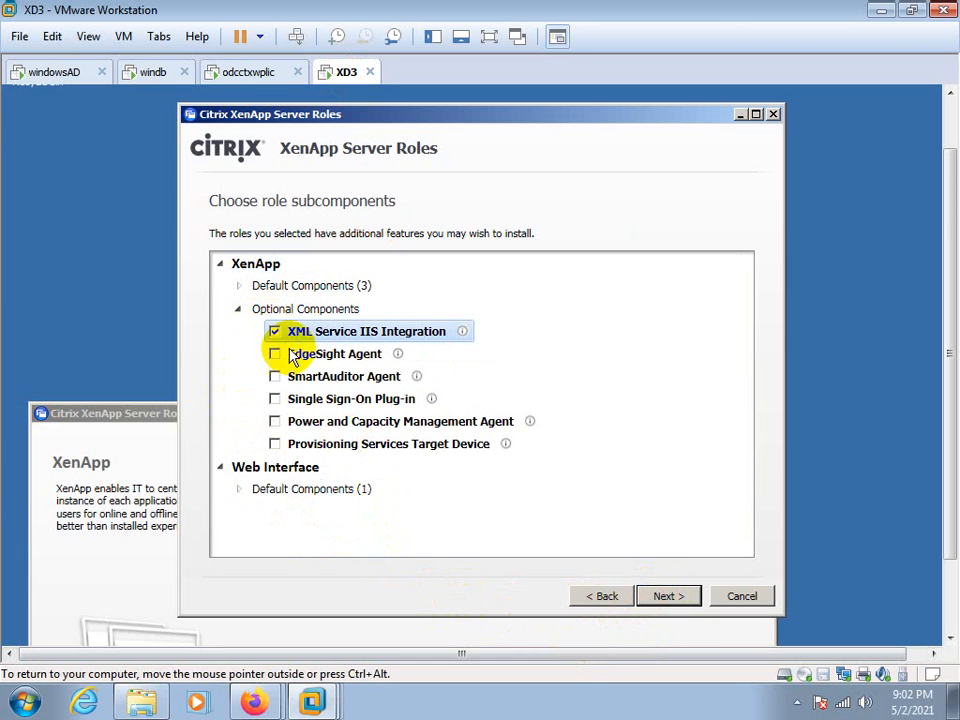
{"action": "left_click", "coordinate": [652, 597]}
{"action": "left_click", "coordinate": [660, 598]}
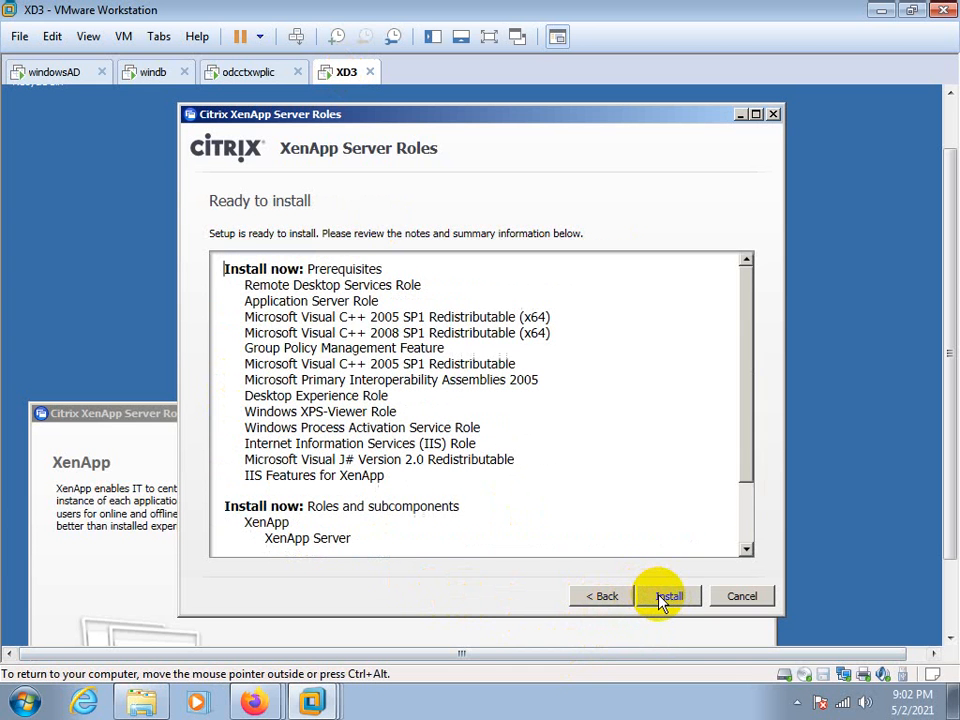
{"action": "left_click", "coordinate": [661, 594]}
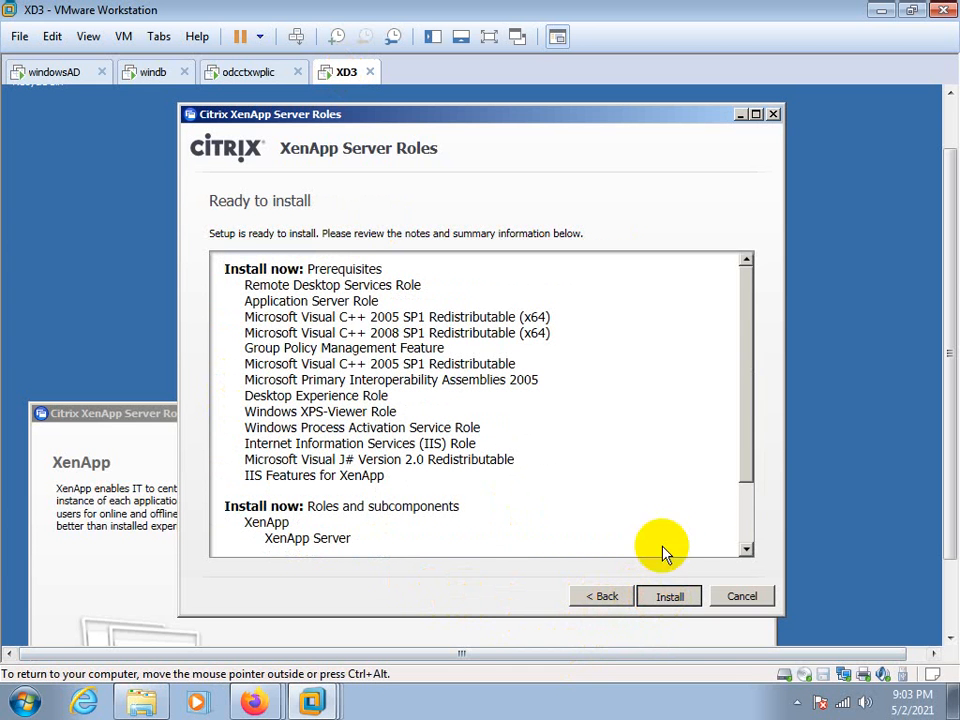
Switch back to the odcctxwplic virtual machine with the farm console
{"action": "left_click", "coordinate": [247, 72]}
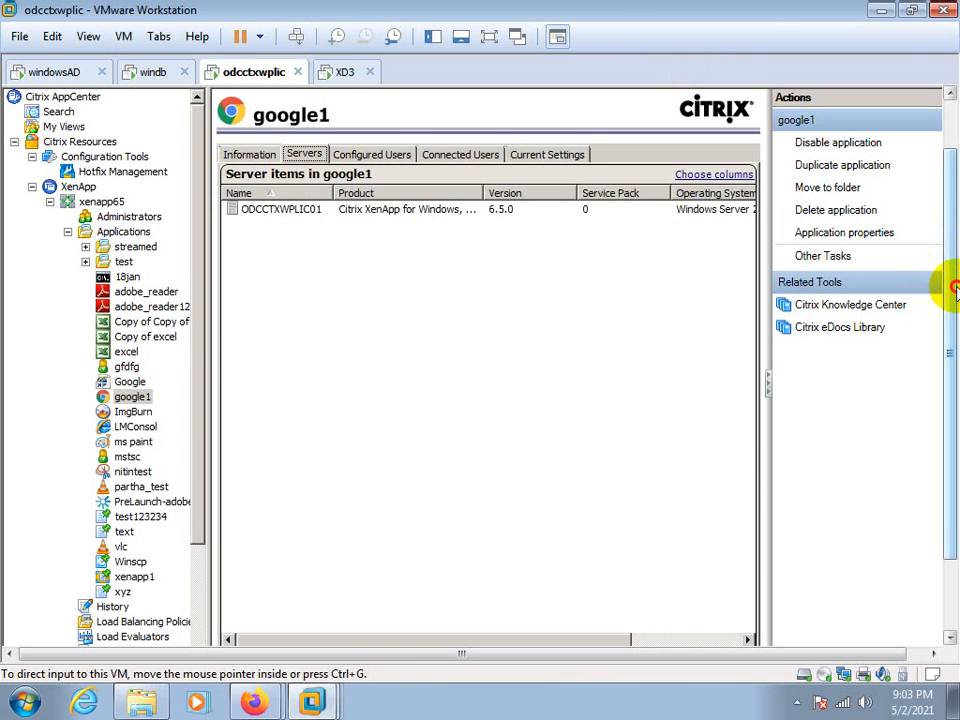
{"action": "left_click", "coordinate": [797, 703]}
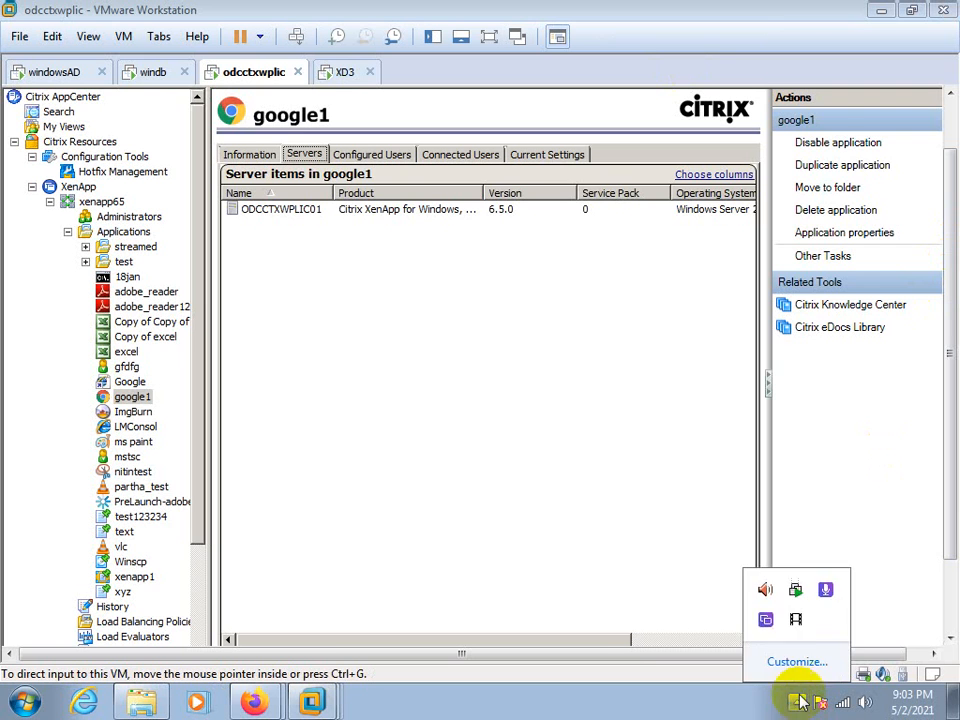
{"action": "left_click", "coordinate": [793, 636]}
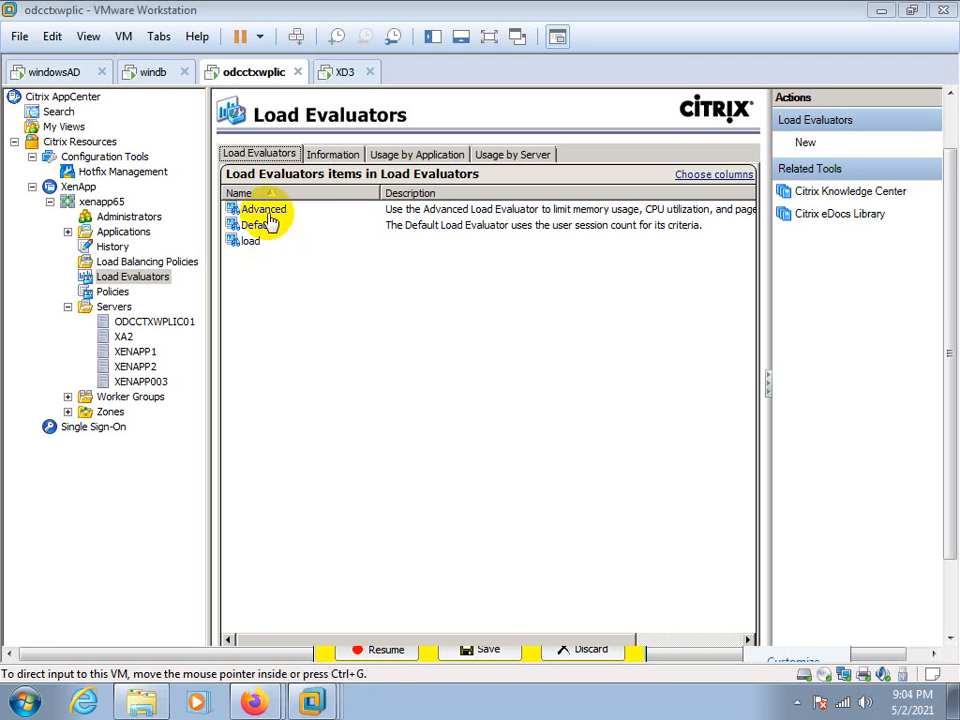
Open the Advanced load evaluator of the xenapp65 farm and view its information
{"action": "left_click", "coordinate": [268, 211]}
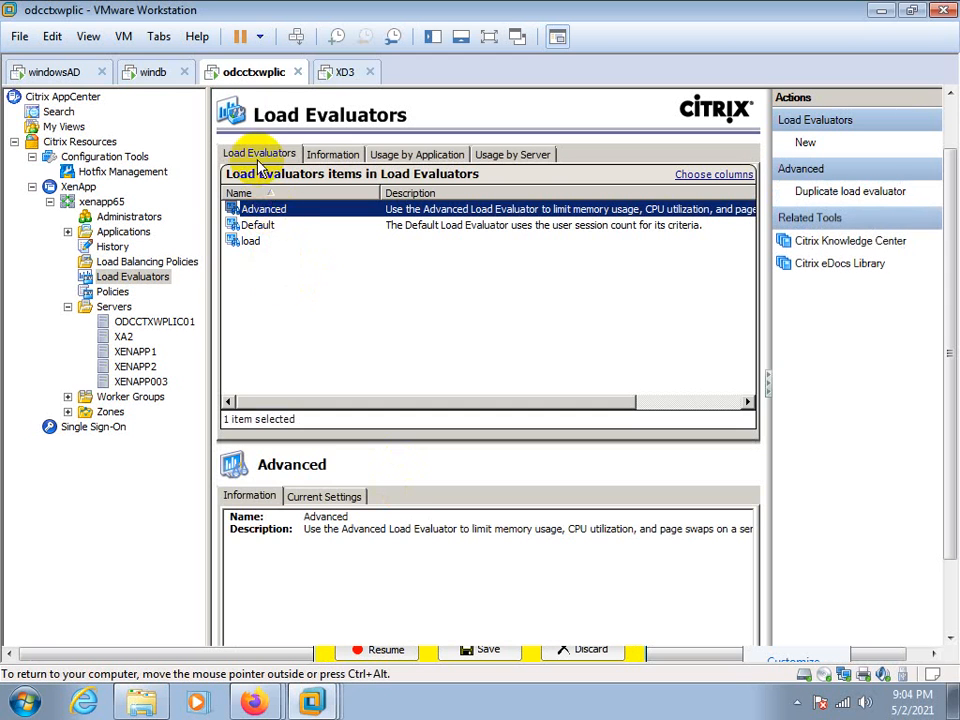
{"action": "right_click", "coordinate": [274, 209]}
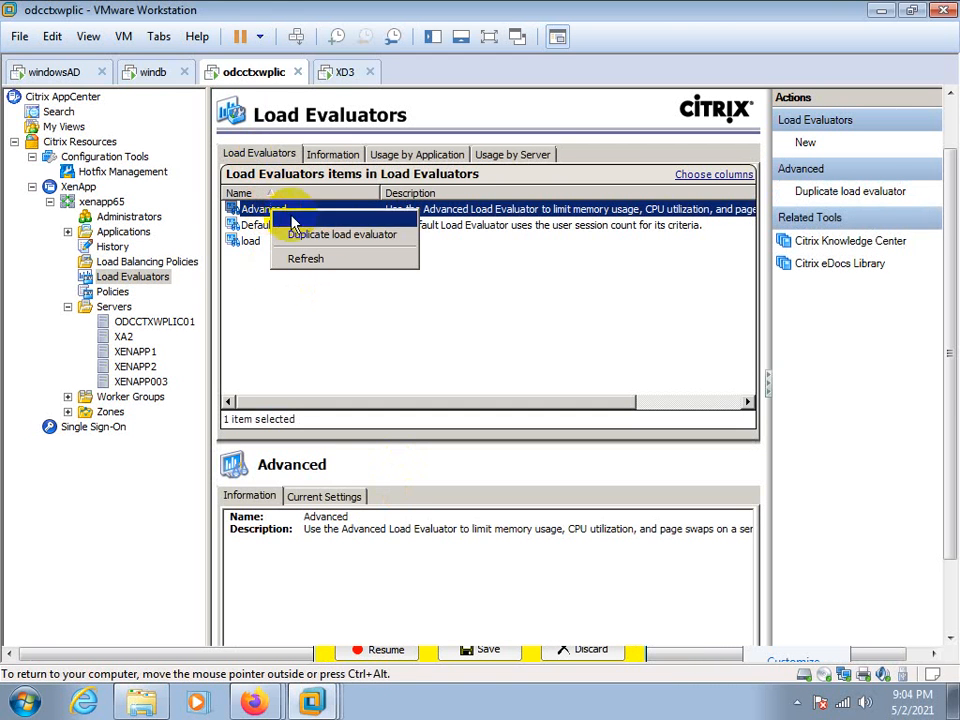
{"action": "left_click", "coordinate": [443, 360]}
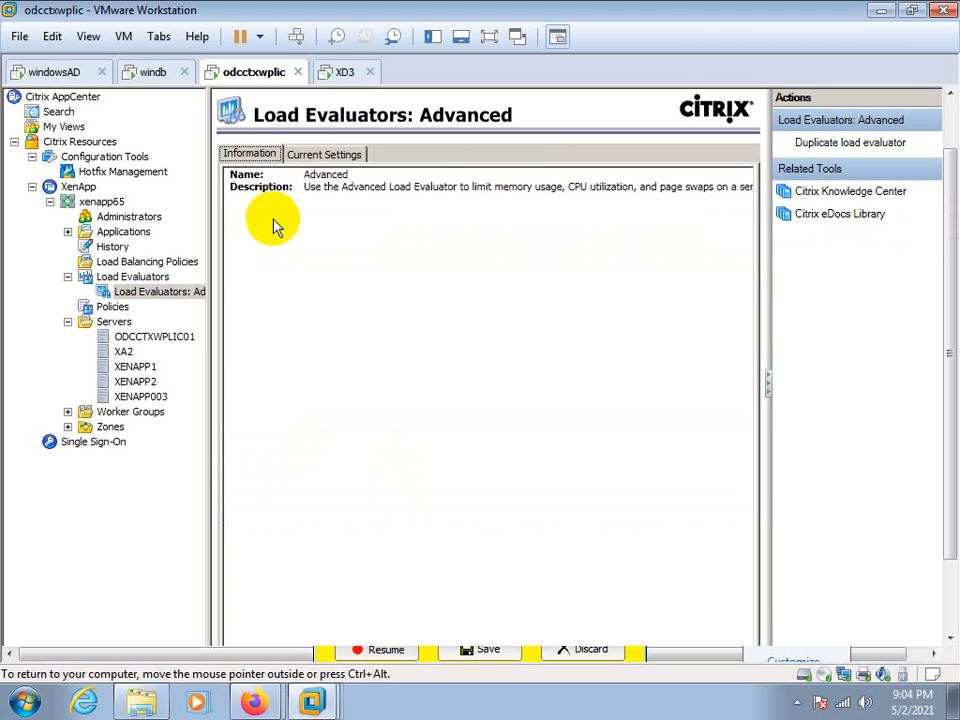
Examine the Advanced load evaluator's current settings, expanding its memory usage, load throttling, page swaps and CPU utilization rules
{"action": "left_click", "coordinate": [316, 156]}
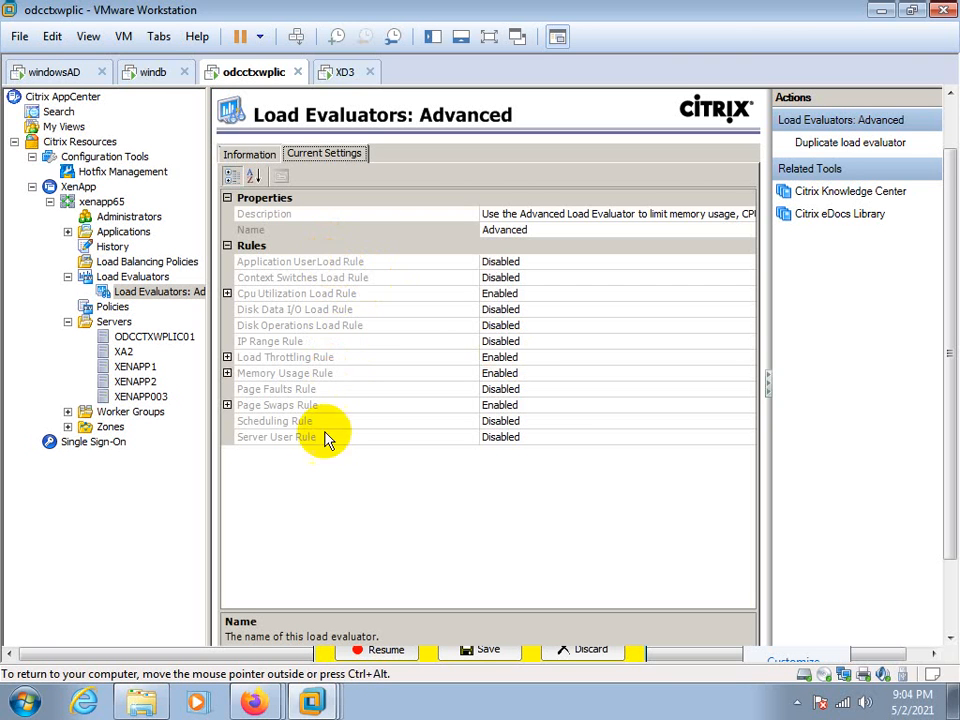
{"action": "left_click", "coordinate": [227, 373]}
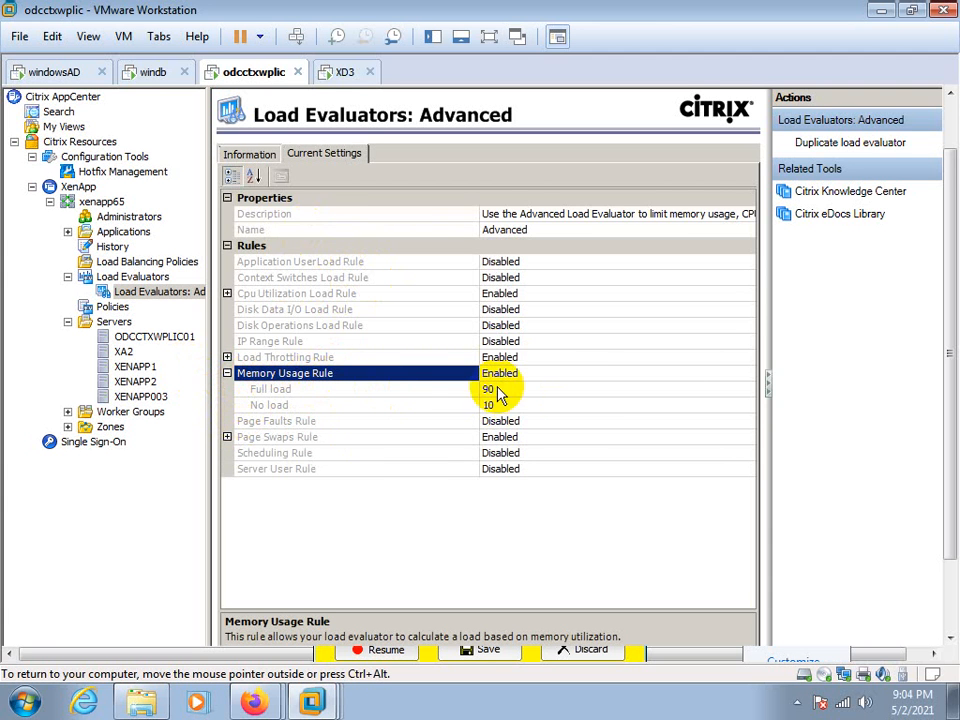
{"action": "left_click", "coordinate": [227, 357]}
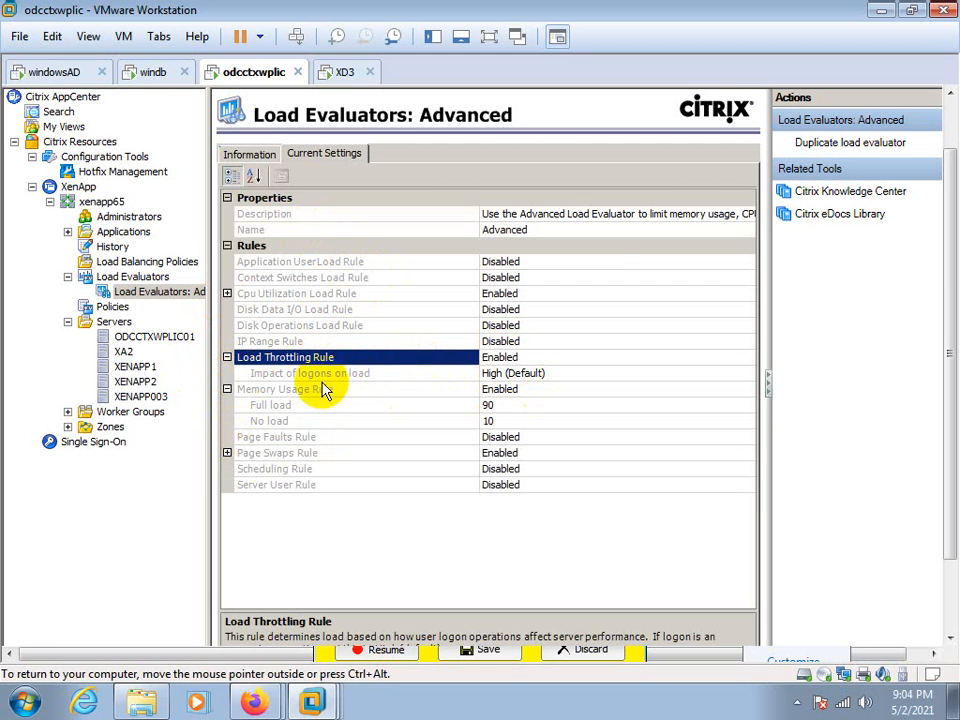
{"action": "left_click", "coordinate": [227, 453]}
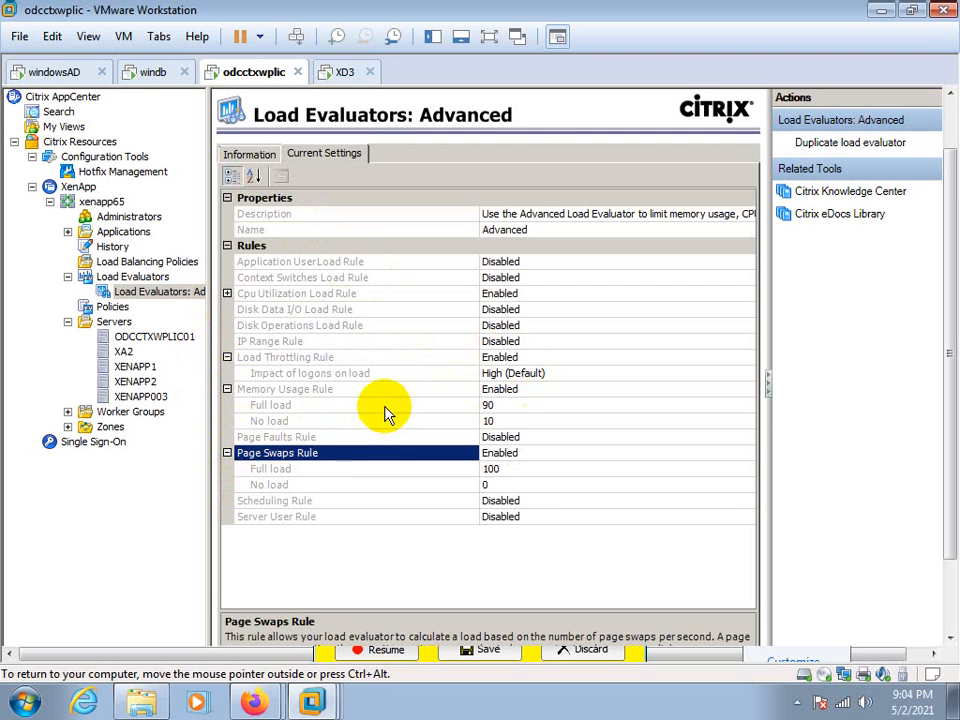
{"action": "left_click", "coordinate": [227, 294]}
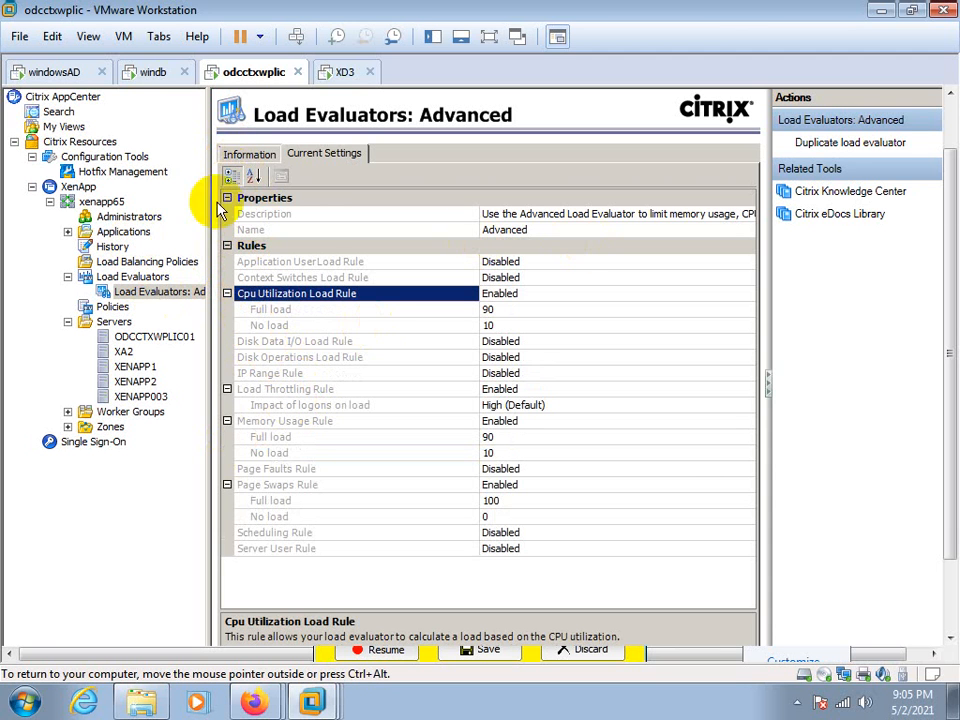
{"action": "left_click", "coordinate": [125, 292]}
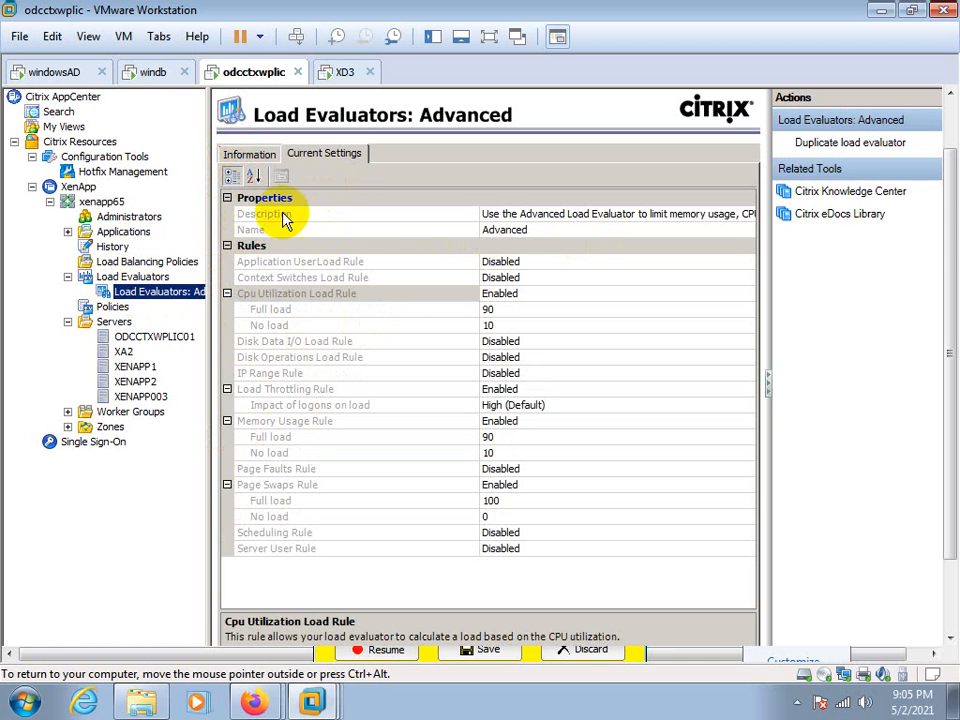
Revisit the Advanced load evaluator's settings from the evaluator list and view the Default load evaluator's settings
{"action": "left_click", "coordinate": [124, 277]}
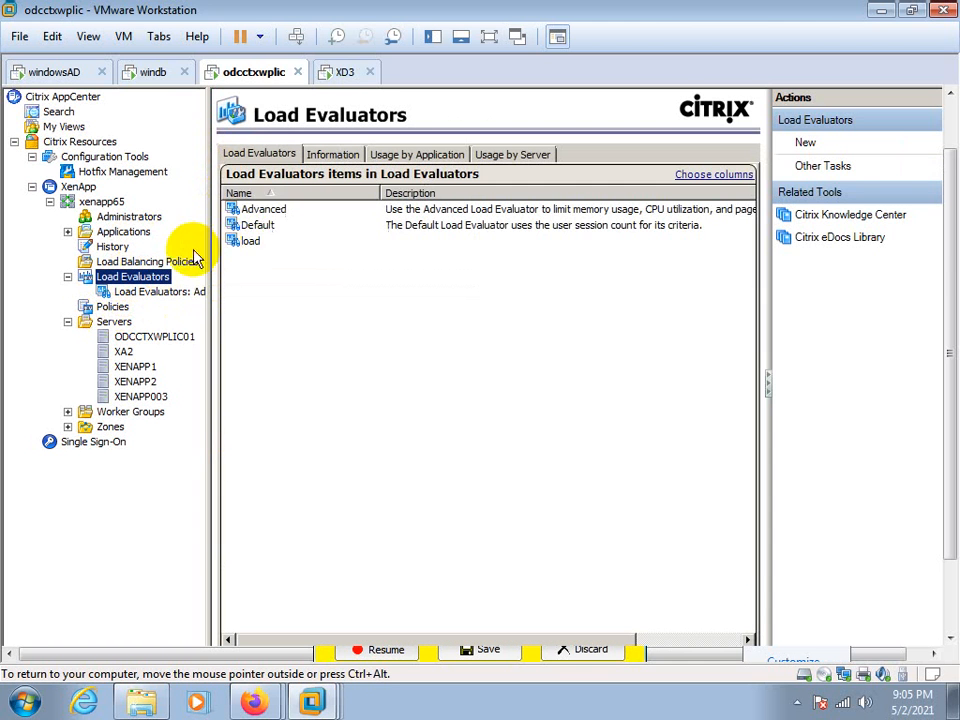
{"action": "left_click", "coordinate": [250, 210]}
{"action": "double_click", "coordinate": [255, 212]}
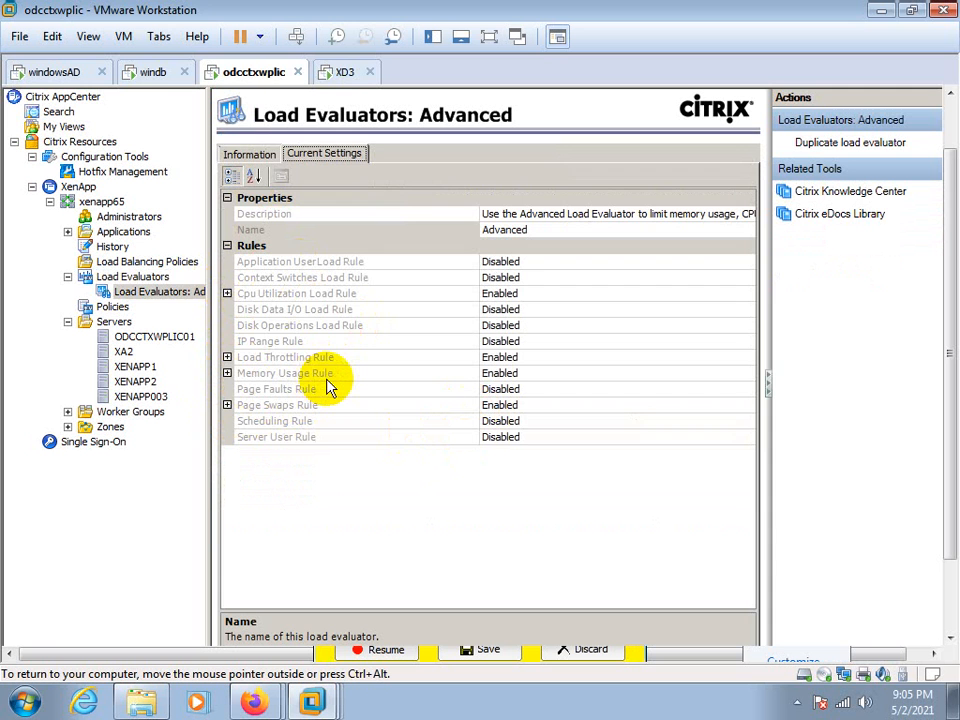
{"action": "left_click", "coordinate": [116, 281]}
{"action": "double_click", "coordinate": [251, 238]}
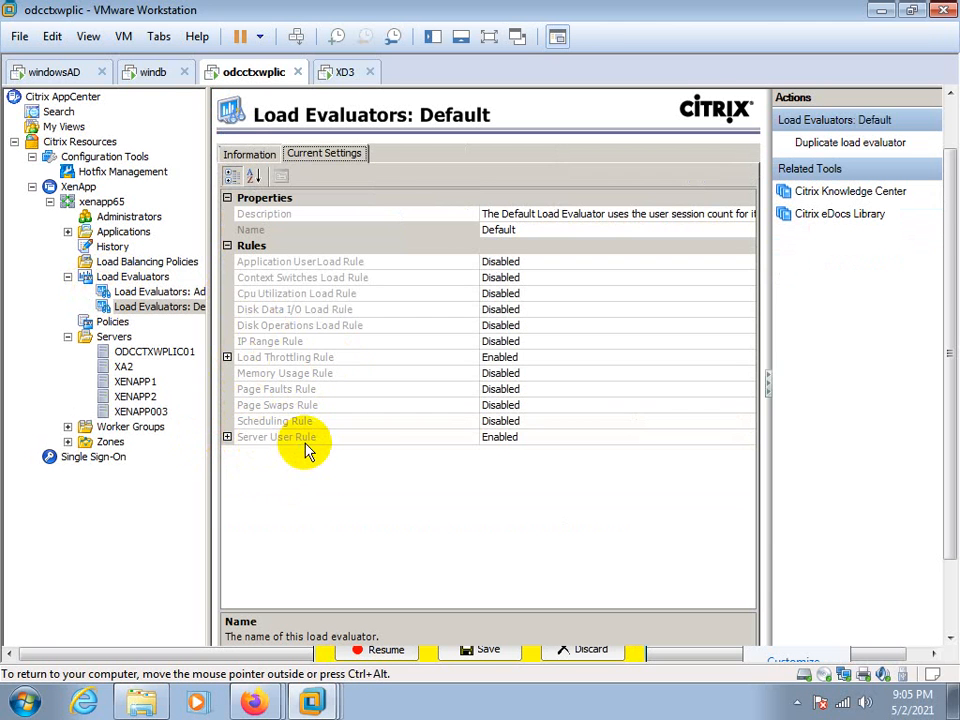
Start adding a new load evaluator to the farm and name it xa_rules
{"action": "left_click", "coordinate": [133, 276]}
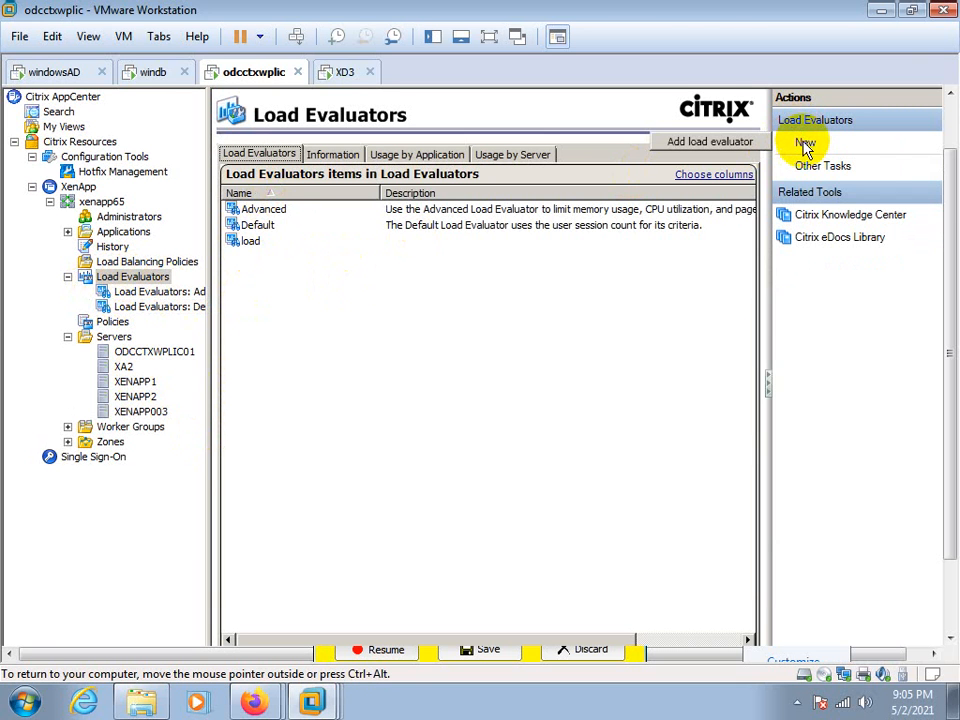
{"action": "right_click", "coordinate": [145, 278]}
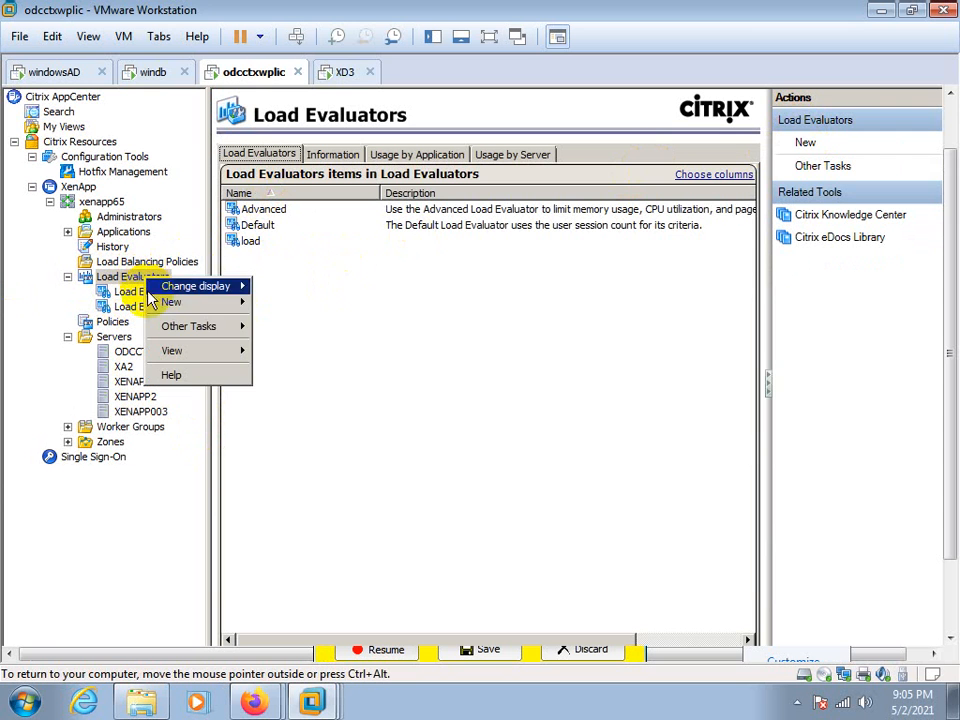
{"action": "mouse_move", "coordinate": [167, 305]}
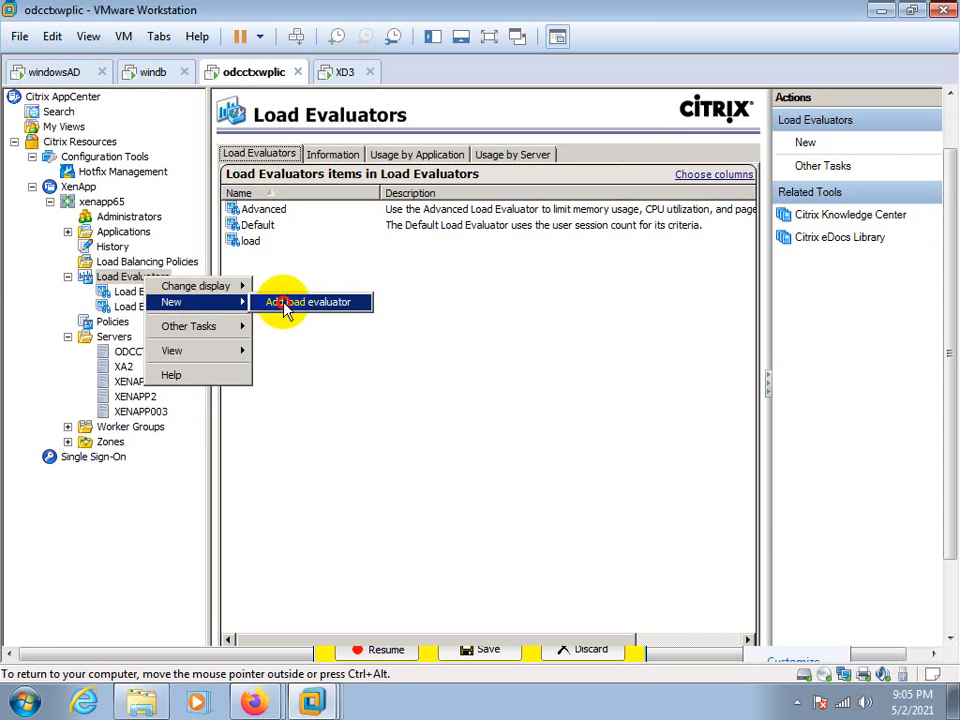
{"action": "left_click", "coordinate": [282, 308]}
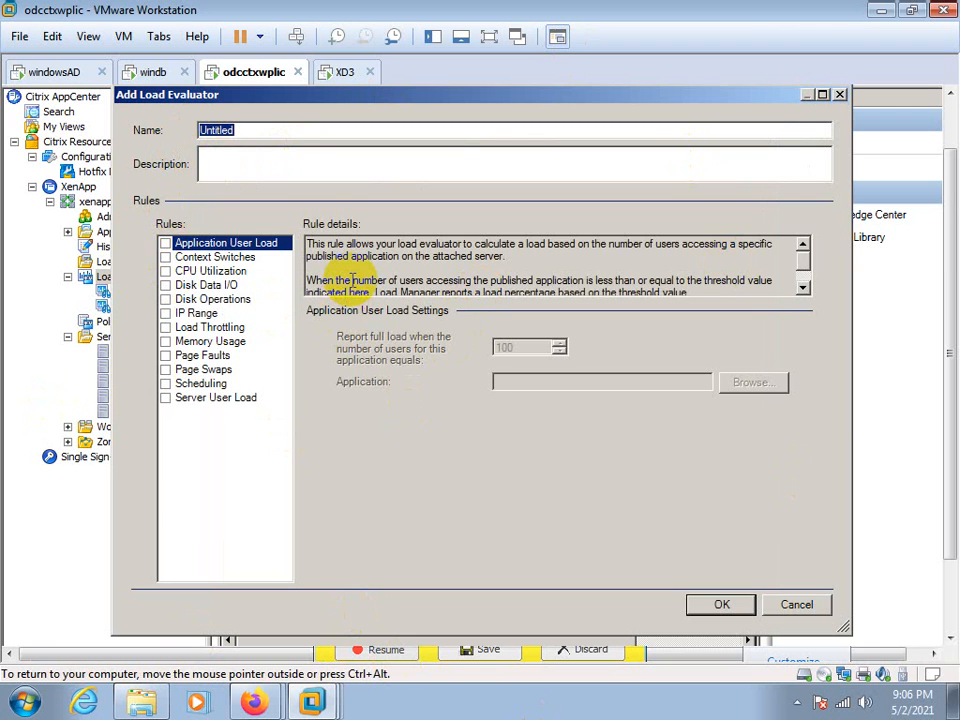
{"action": "type", "text": "xa_rules"}
Enable the Application User Load, CPU Utilization, Disk Data I/O, Disk Operations and Context Switches rules for xa_rules and read their details
{"action": "left_click", "coordinate": [166, 243]}
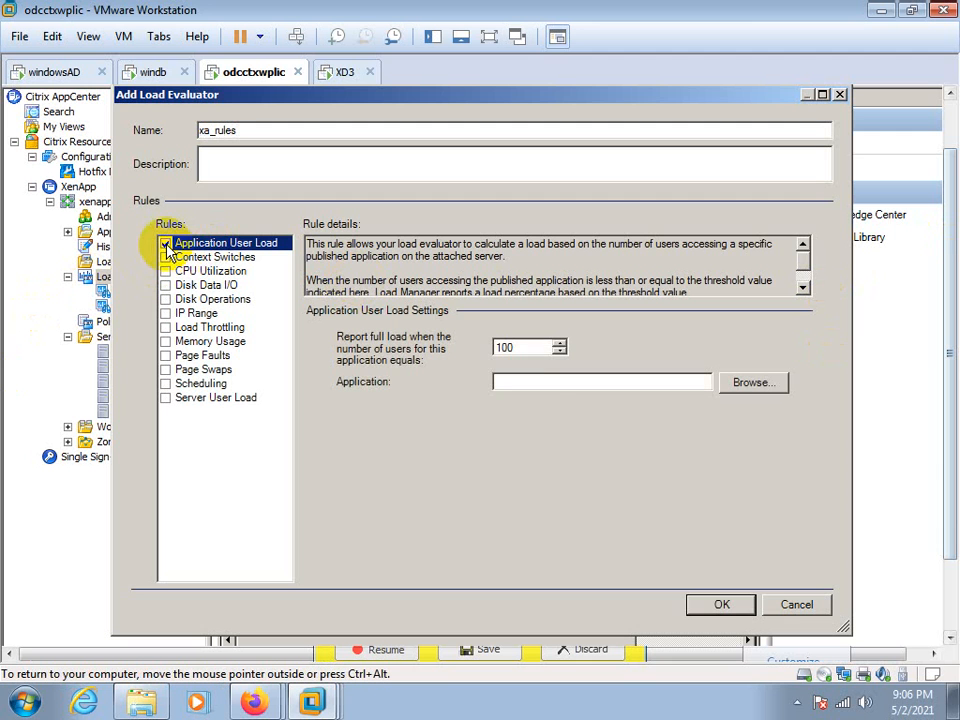
{"action": "left_click_drag", "start_coordinate": [308, 246], "coordinate": [508, 257]}
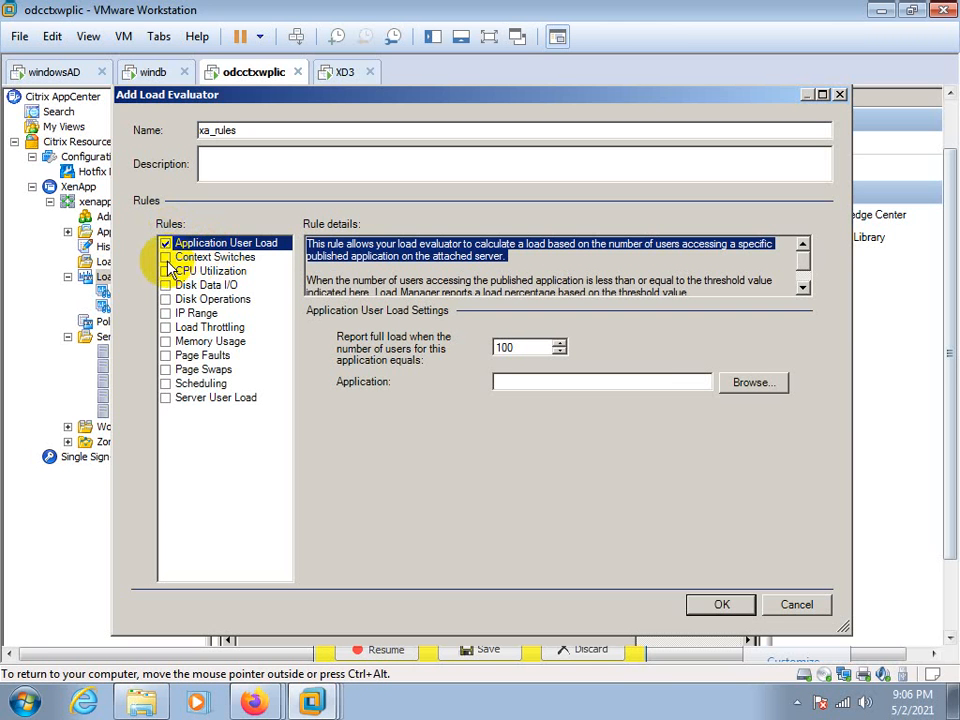
{"action": "left_click", "coordinate": [165, 271]}
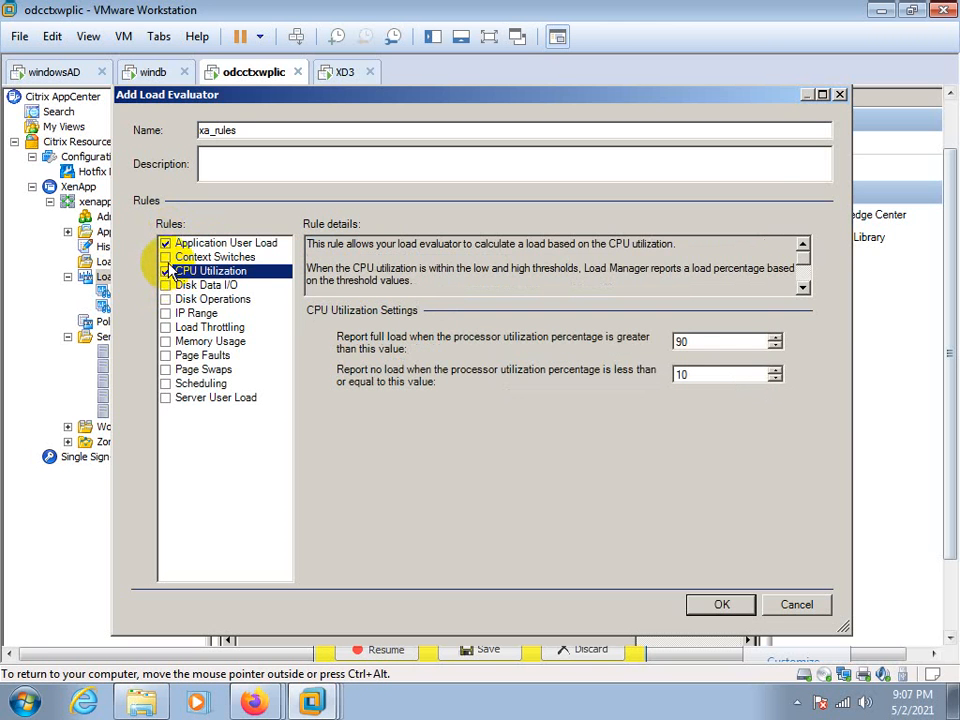
{"action": "left_click", "coordinate": [165, 285]}
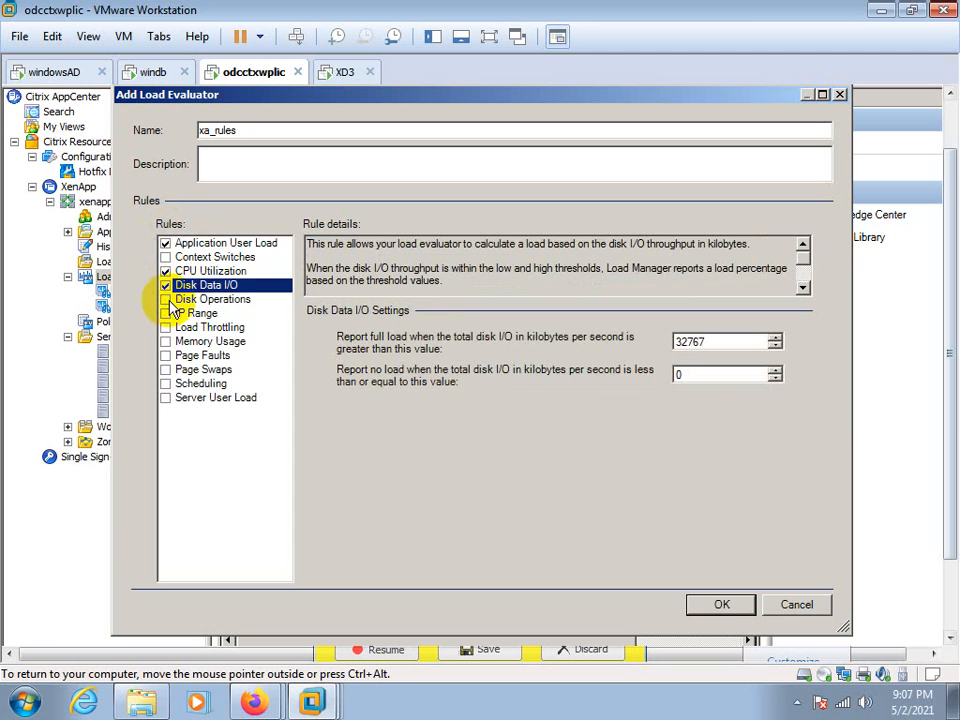
{"action": "left_click", "coordinate": [166, 300]}
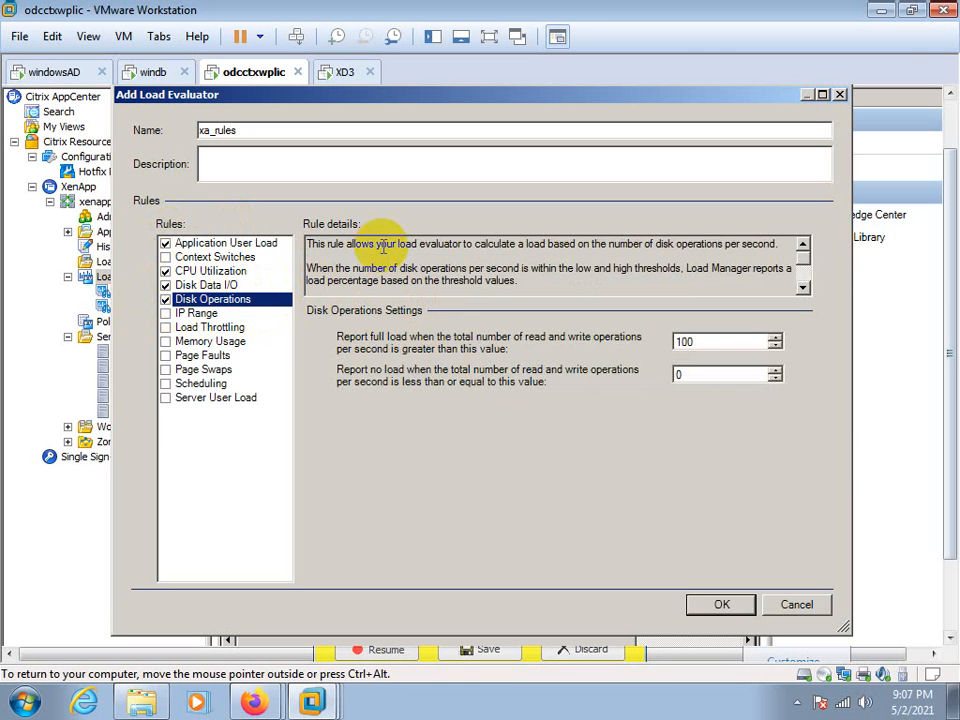
{"action": "left_click", "coordinate": [166, 257]}
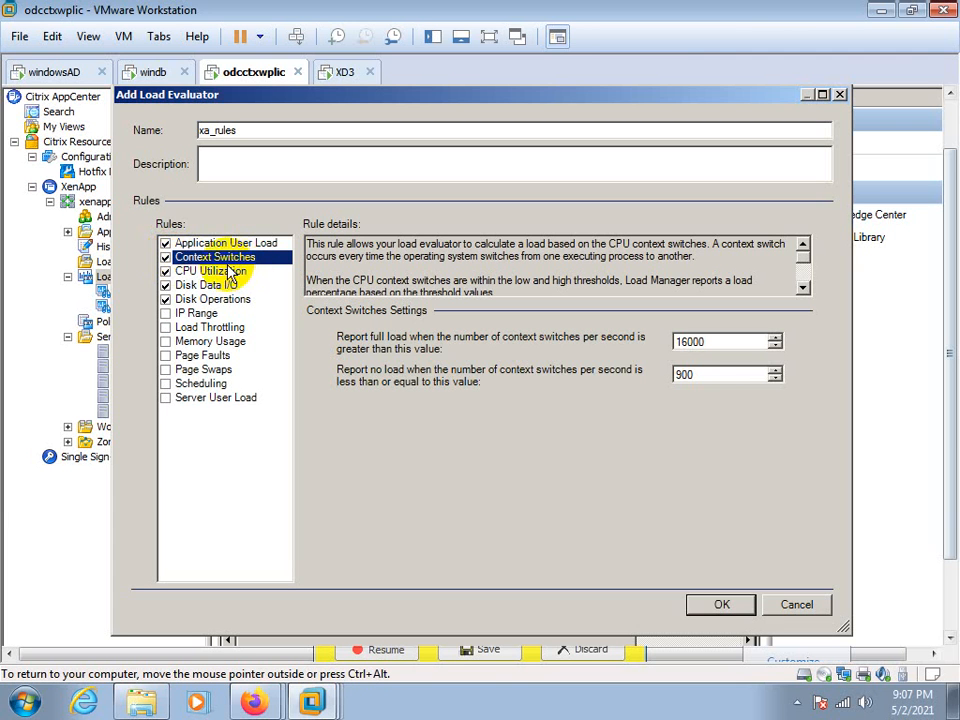
{"action": "left_click", "coordinate": [705, 246]}
{"action": "left_click_drag", "start_coordinate": [705, 246], "coordinate": [607, 246]}
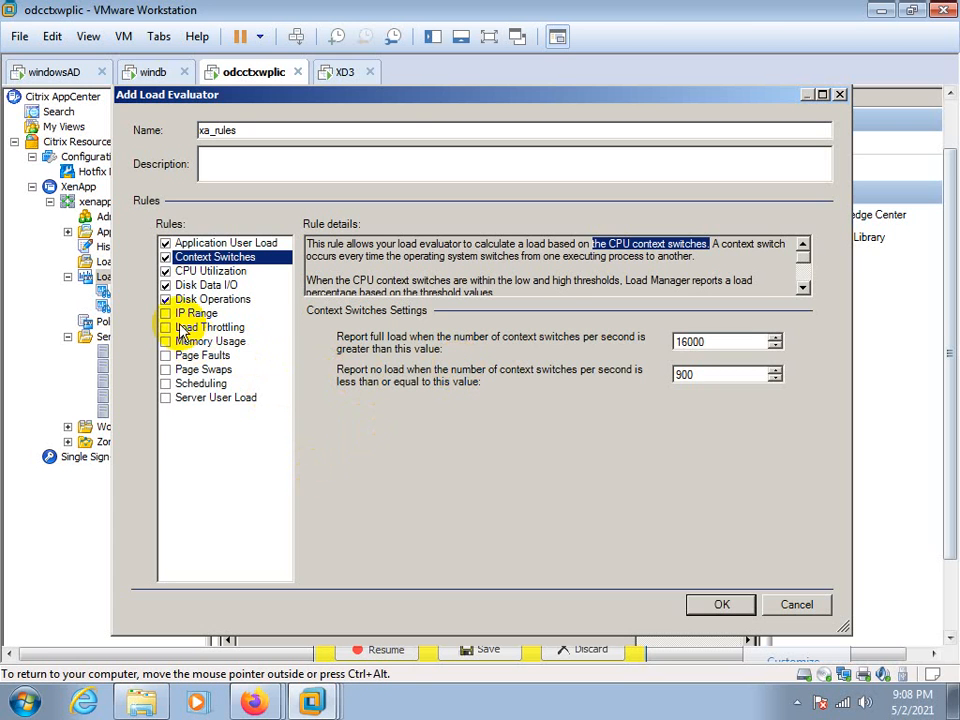
Enable the Load Throttling, Memory Usage, Page Faults and Scheduling rules, turning the IP Range rule on and back off
{"action": "left_click", "coordinate": [165, 313]}
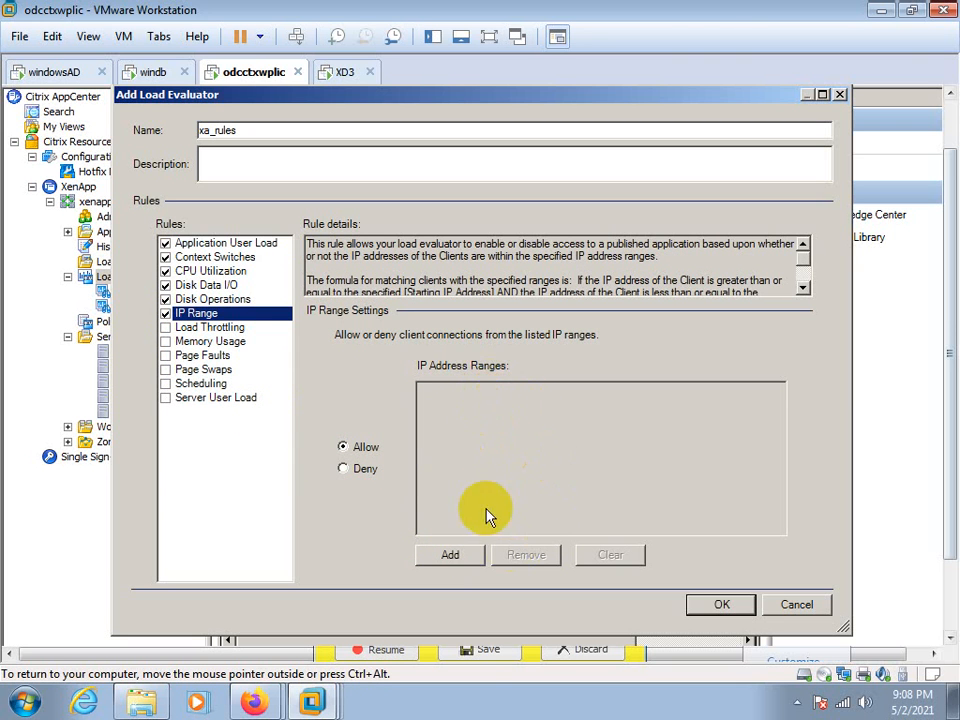
{"action": "left_click", "coordinate": [167, 327]}
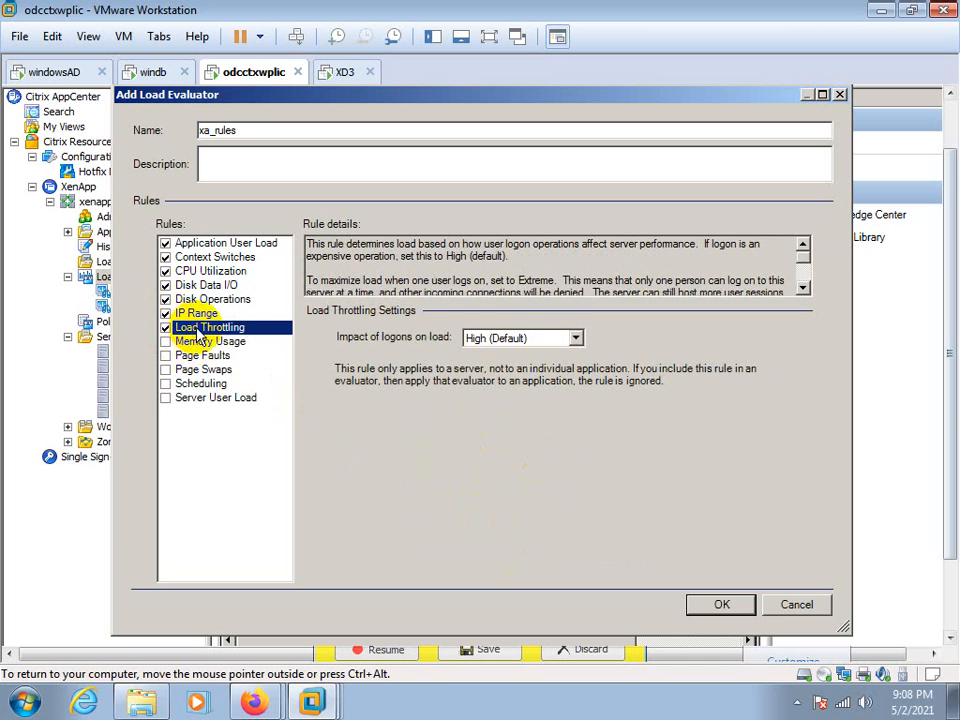
{"action": "left_click", "coordinate": [176, 313]}
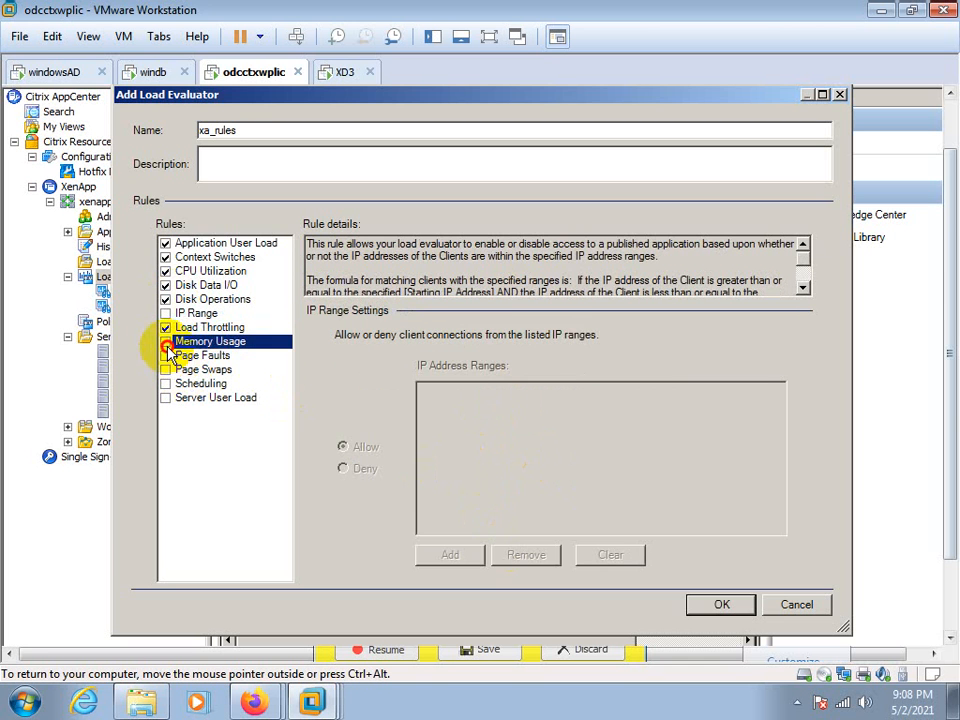
{"action": "left_click", "coordinate": [167, 341]}
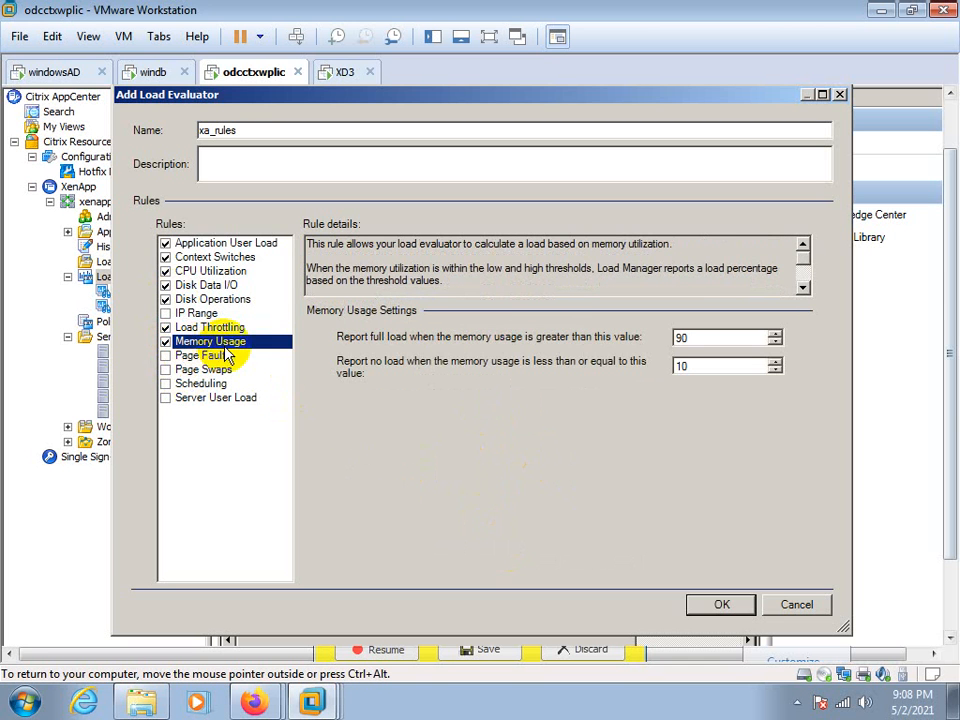
{"action": "left_click", "coordinate": [167, 355]}
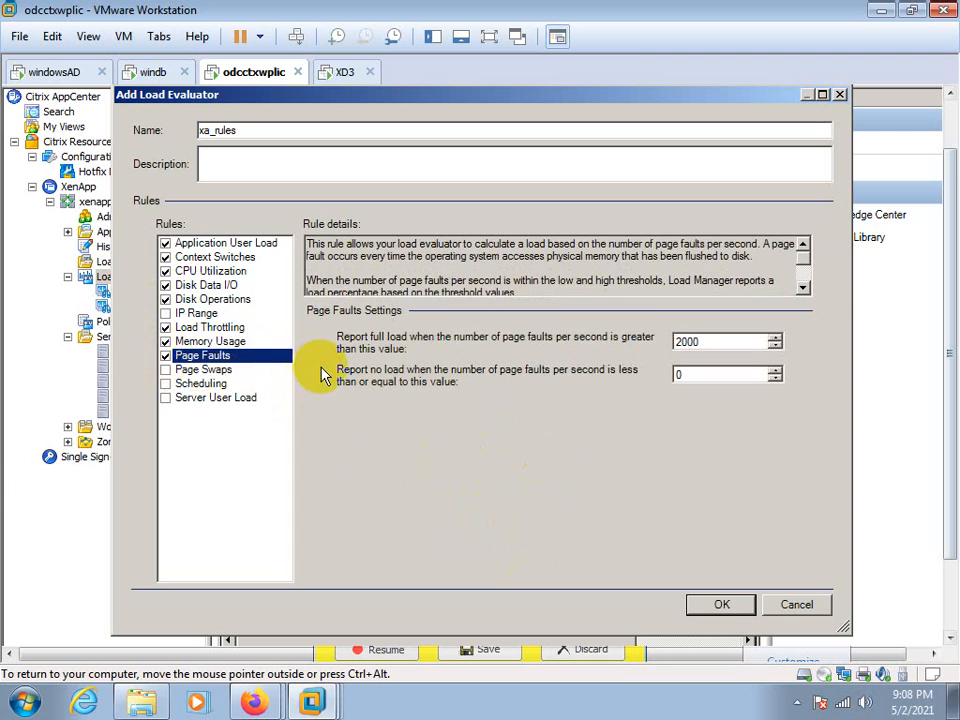
{"action": "left_click", "coordinate": [166, 384]}
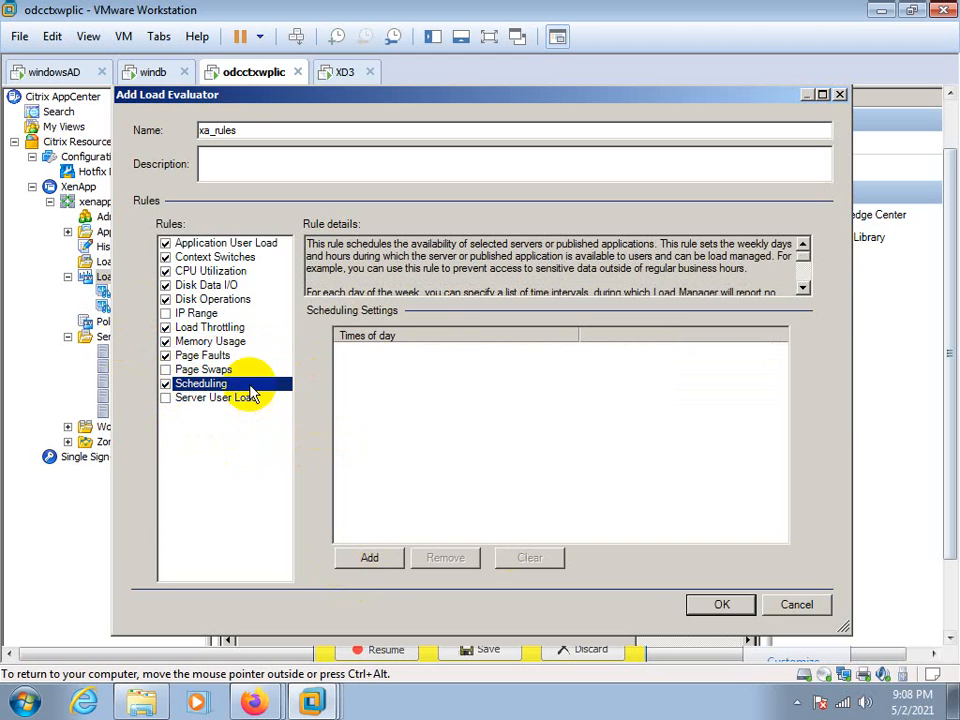
Look through the day and time options for a scheduling interval without adding one, and discard the new xa_rules evaluator
{"action": "left_click", "coordinate": [370, 558]}
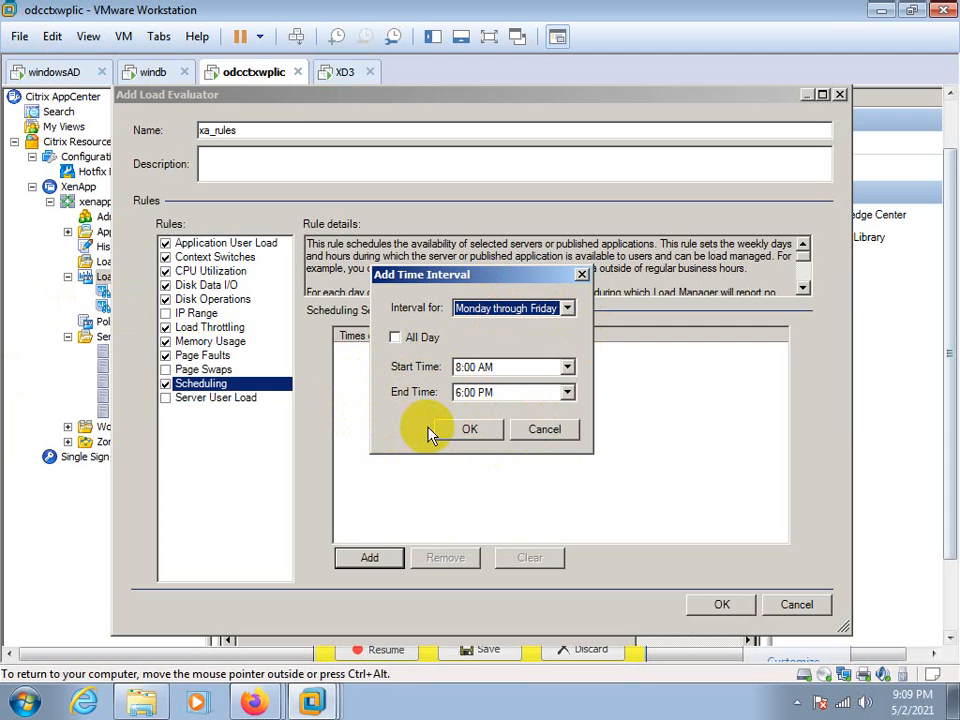
{"action": "left_click", "coordinate": [536, 430]}
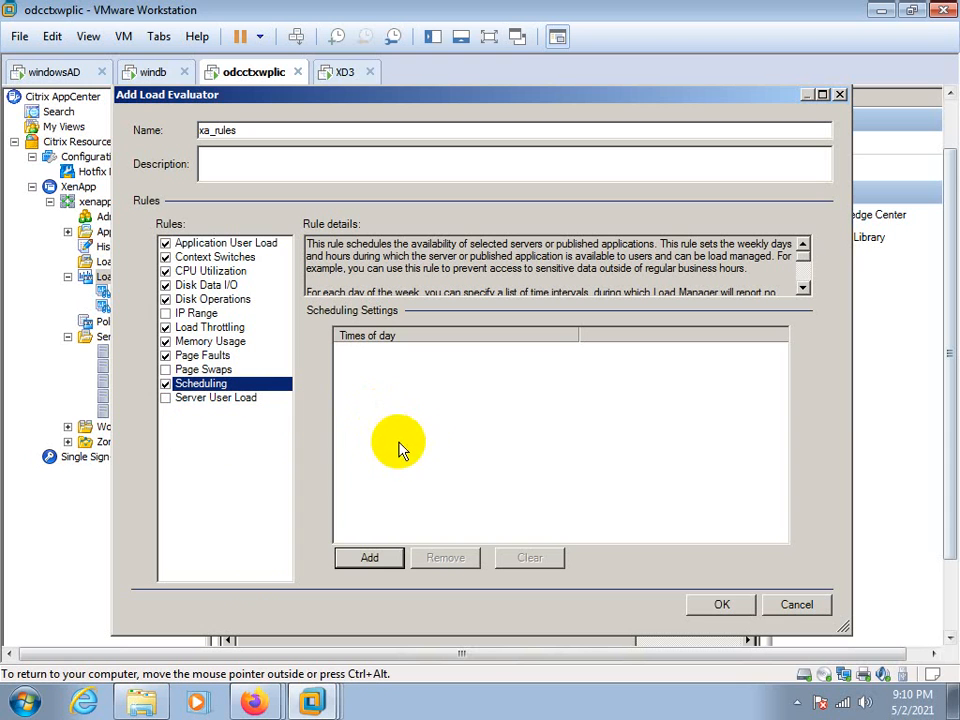
{"action": "left_click", "coordinate": [362, 559]}
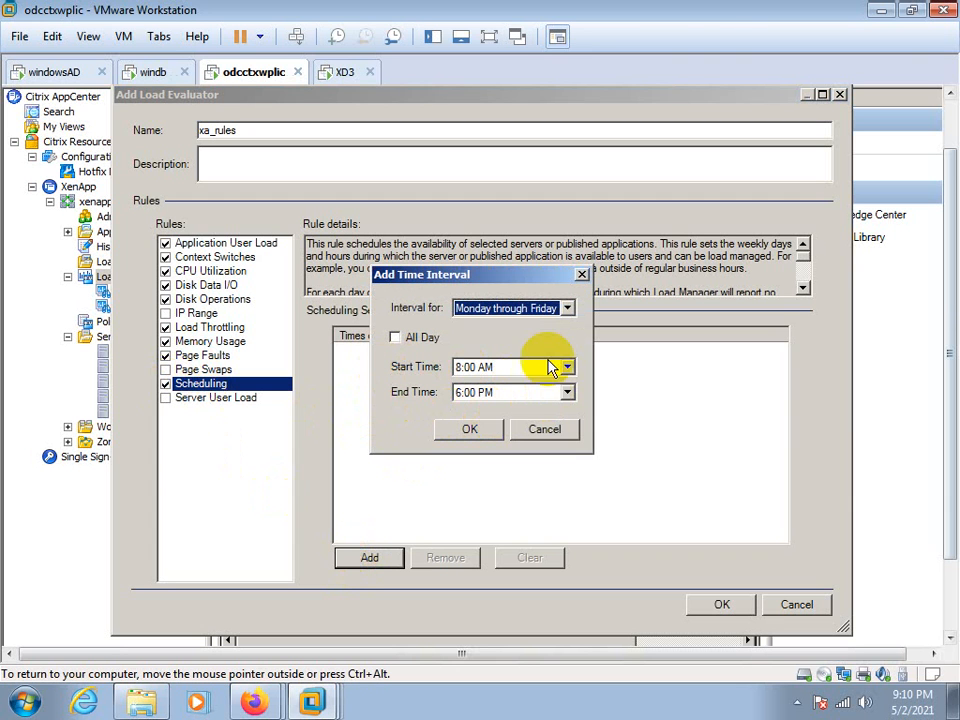
{"action": "left_click", "coordinate": [567, 308]}
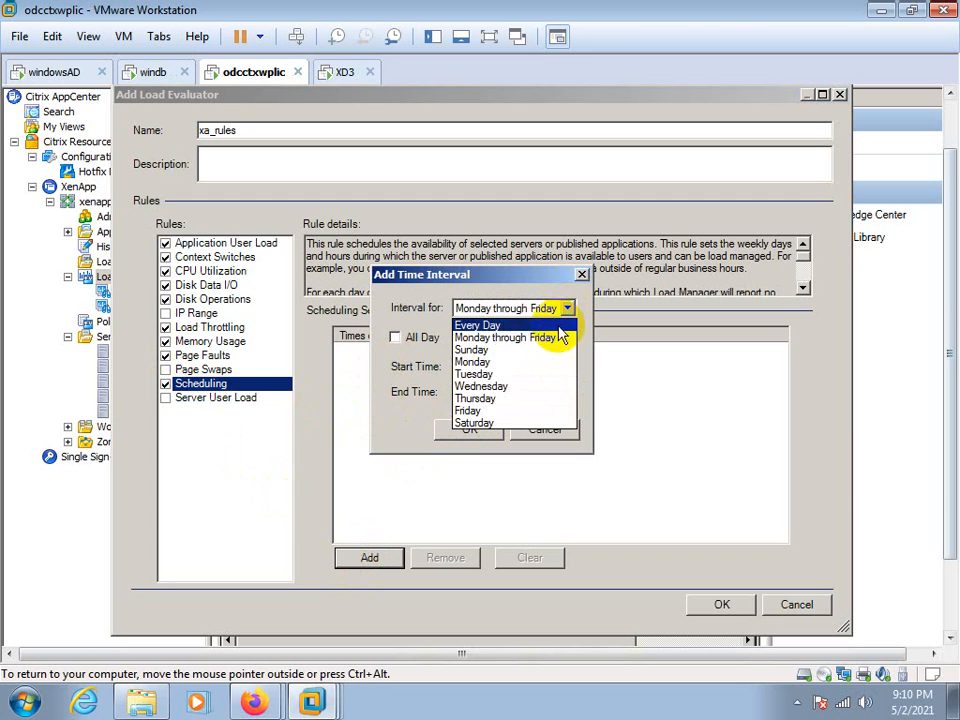
{"action": "left_click", "coordinate": [407, 418]}
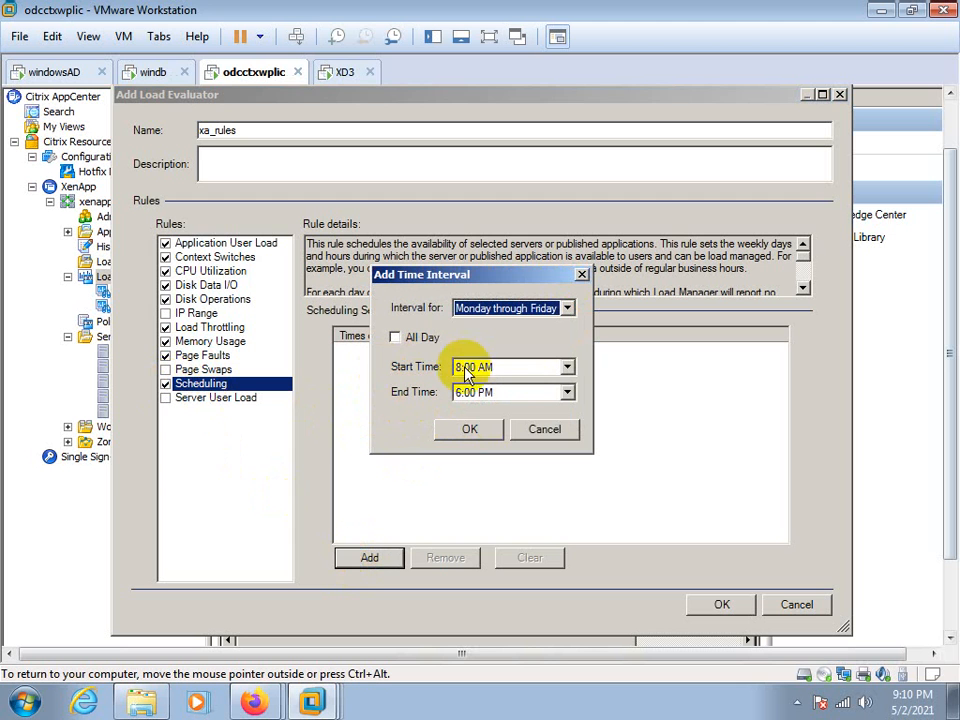
{"action": "left_click", "coordinate": [540, 432]}
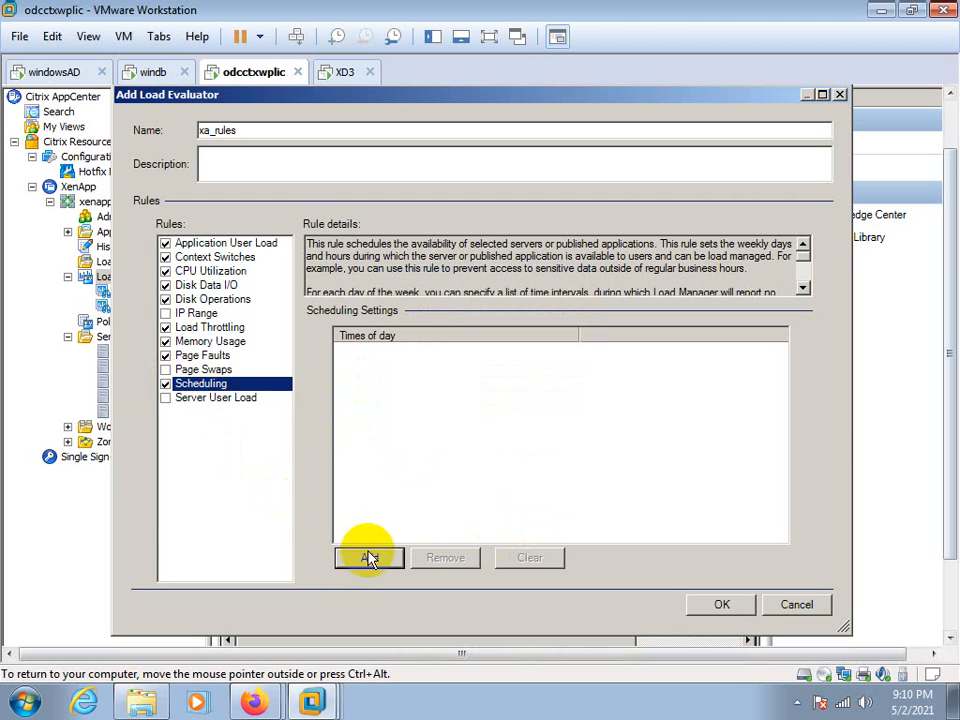
{"action": "left_click", "coordinate": [797, 604]}
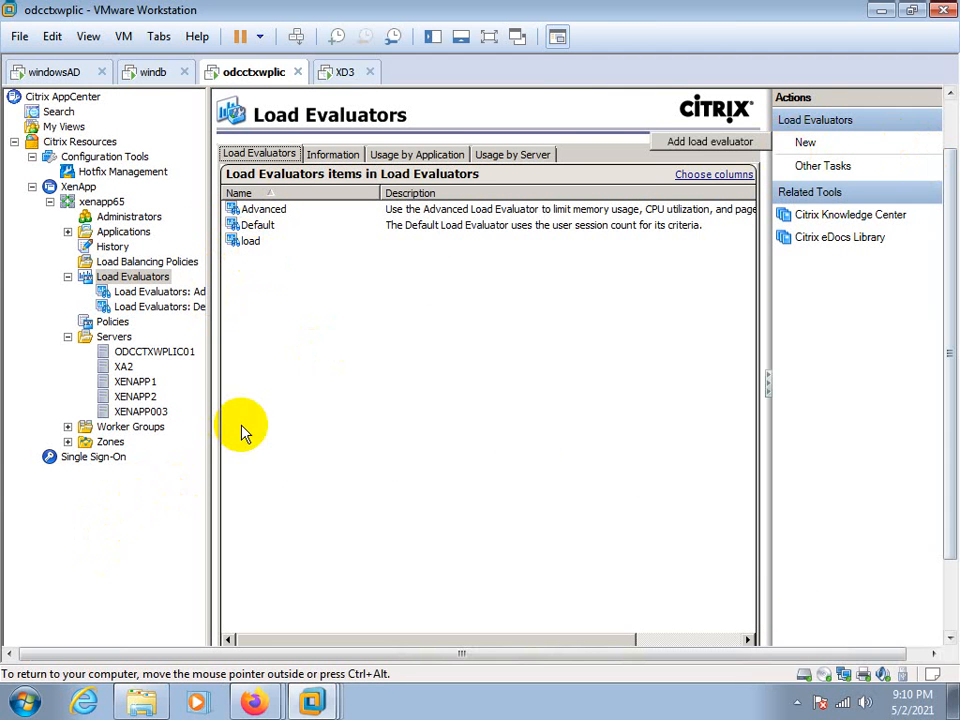
{"action": "right_click", "coordinate": [100, 278]}
{"action": "mouse_move", "coordinate": [165, 324]}
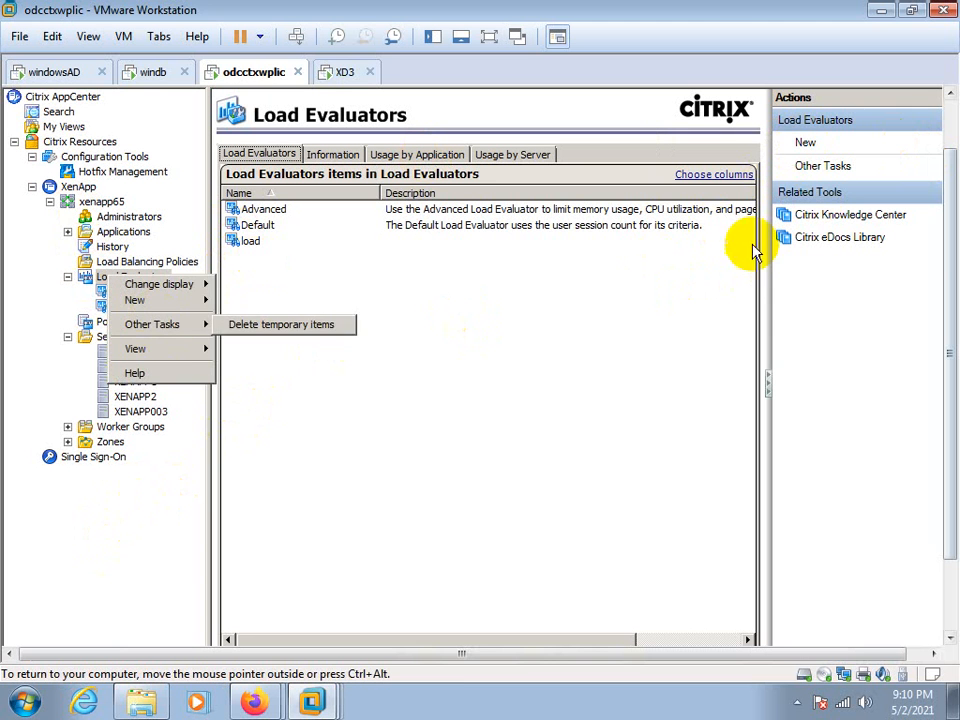
Start adding a new load evaluator to the farm and name it abc
{"action": "left_click", "coordinate": [803, 149]}
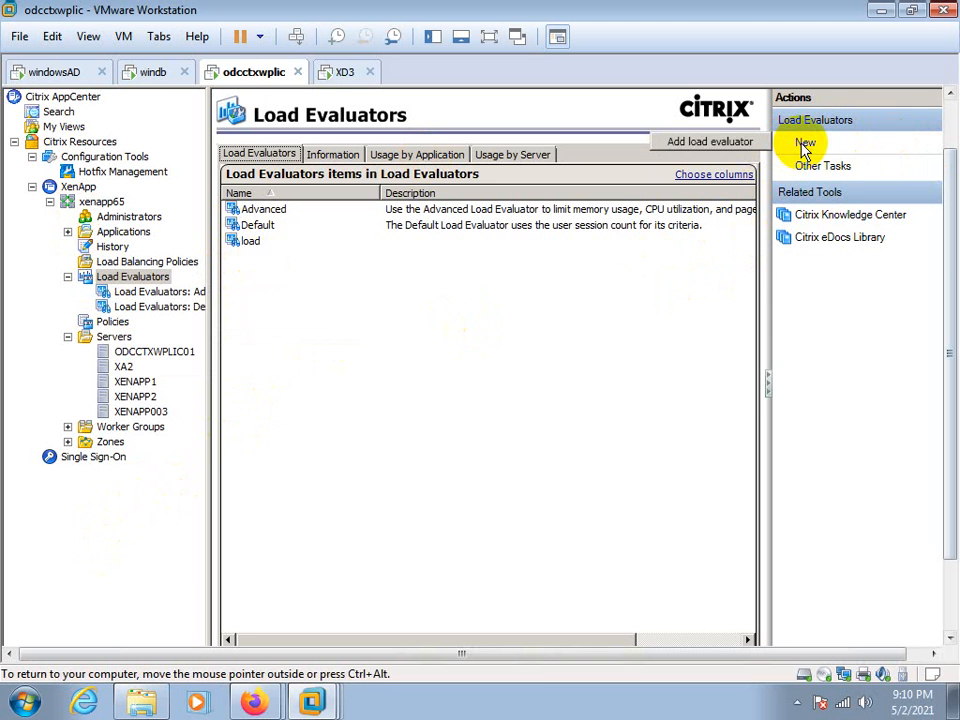
{"action": "left_click", "coordinate": [722, 143]}
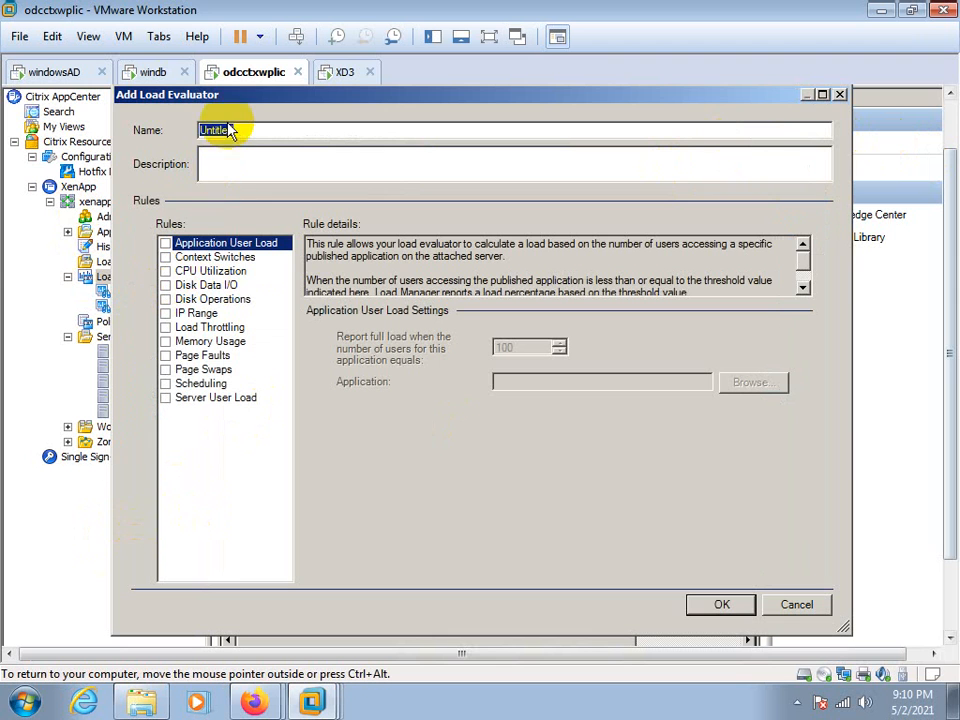
{"action": "type", "text": "abc"}
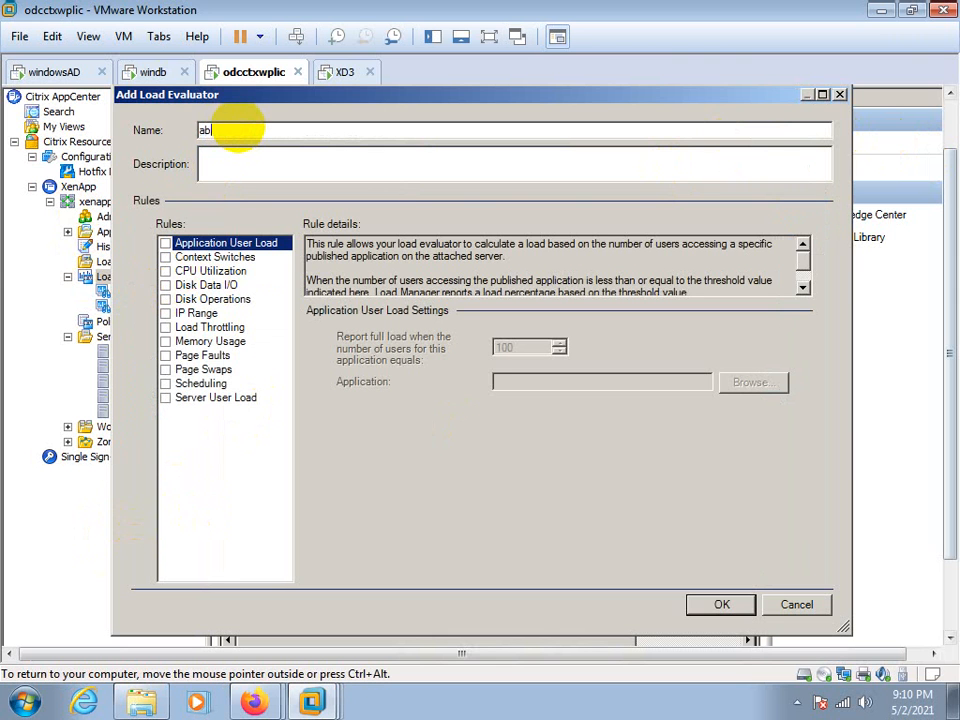
Enable the Scheduling, Page Swaps, Page Faults, IP Range, CPU Utilization, Context Switches and Server User Load rules for the abc evaluator
{"action": "left_click", "coordinate": [168, 385]}
{"action": "left_click", "coordinate": [165, 369]}
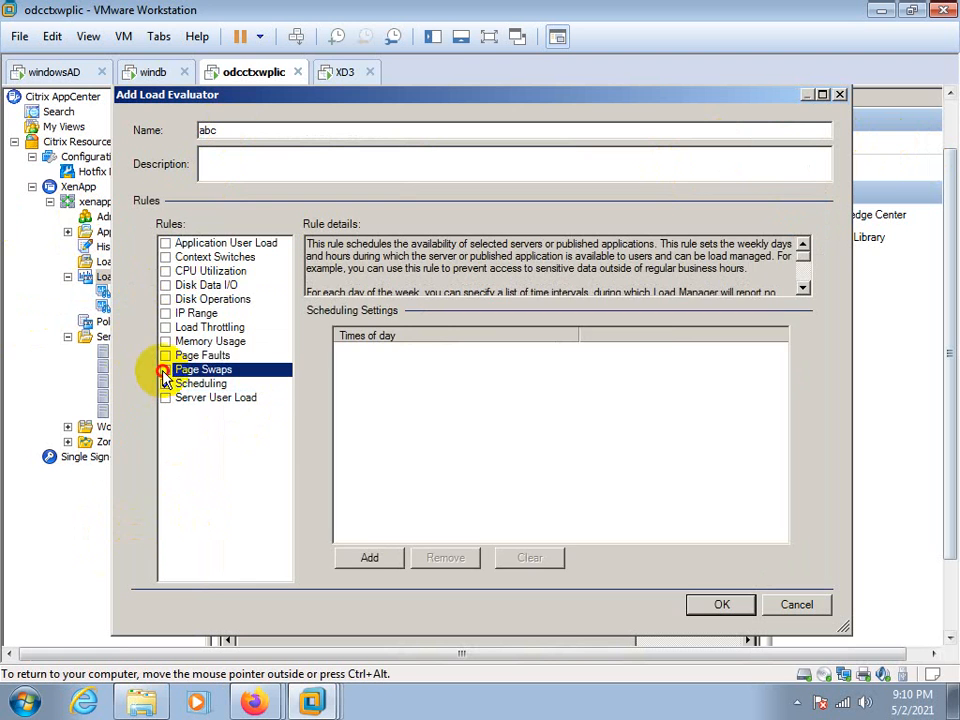
{"action": "left_click", "coordinate": [165, 355]}
{"action": "left_click", "coordinate": [165, 313]}
{"action": "left_click", "coordinate": [165, 271]}
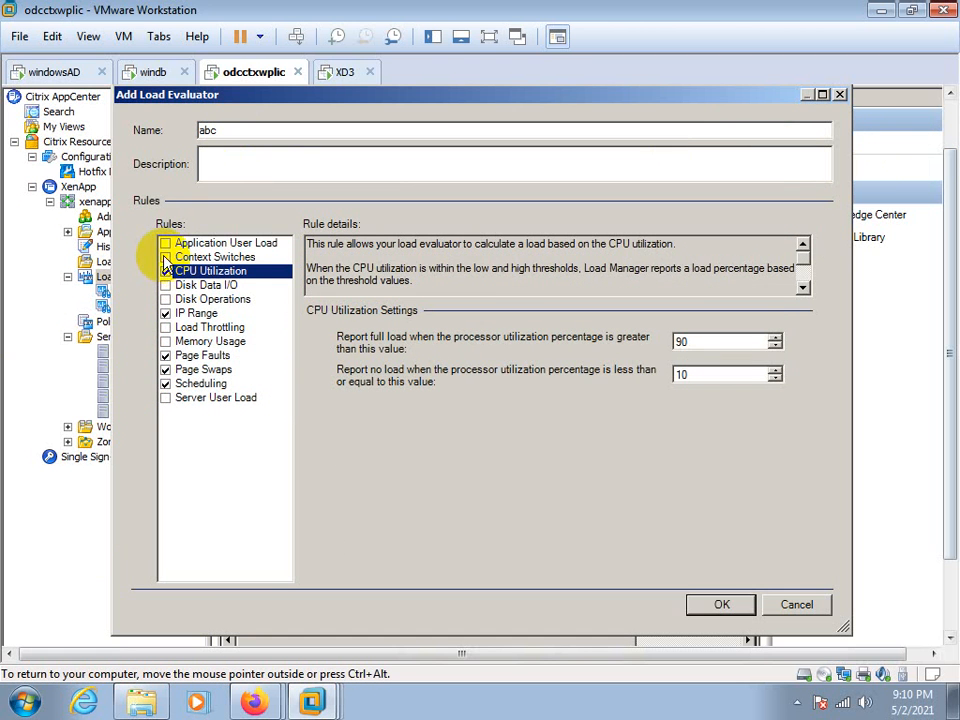
{"action": "left_click", "coordinate": [165, 257]}
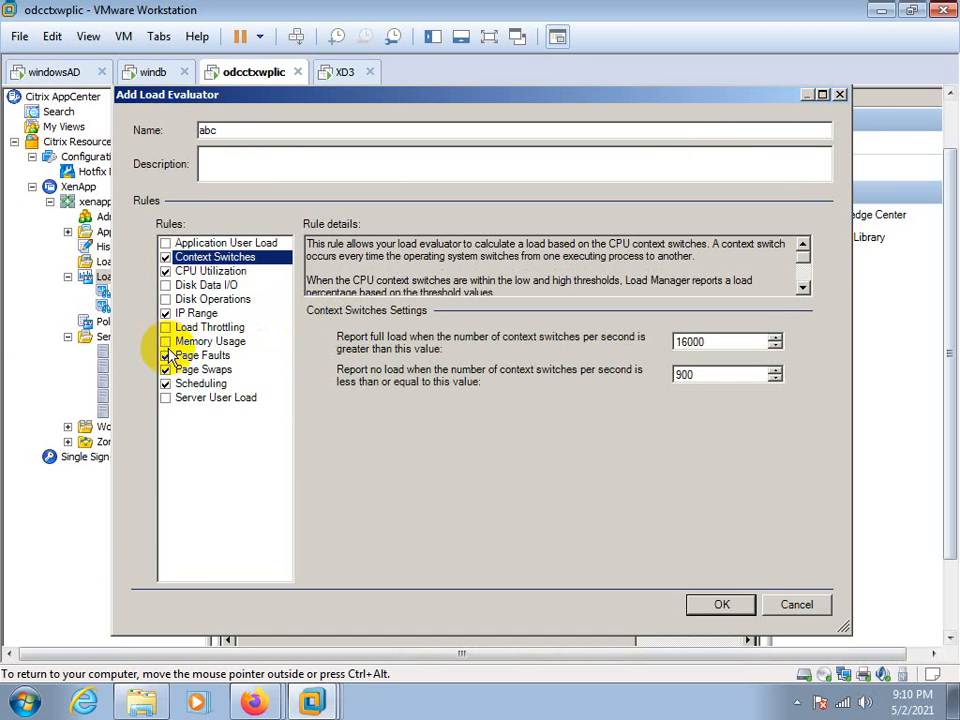
{"action": "left_click", "coordinate": [166, 398]}
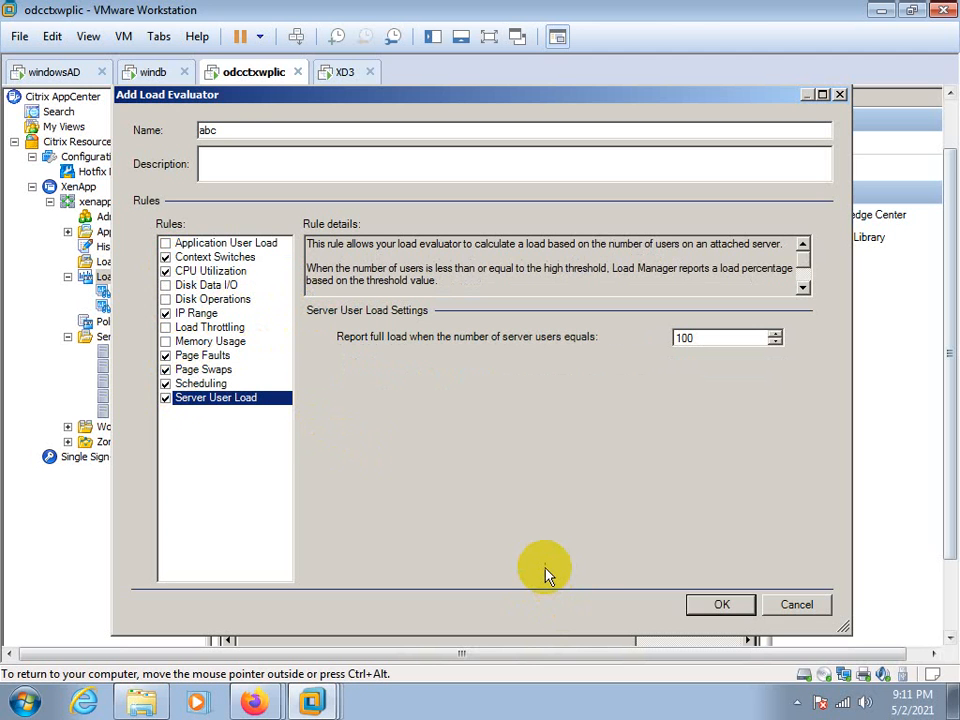
Turn the IP Range rule back off and save the abc load evaluator
{"action": "left_click", "coordinate": [722, 606]}
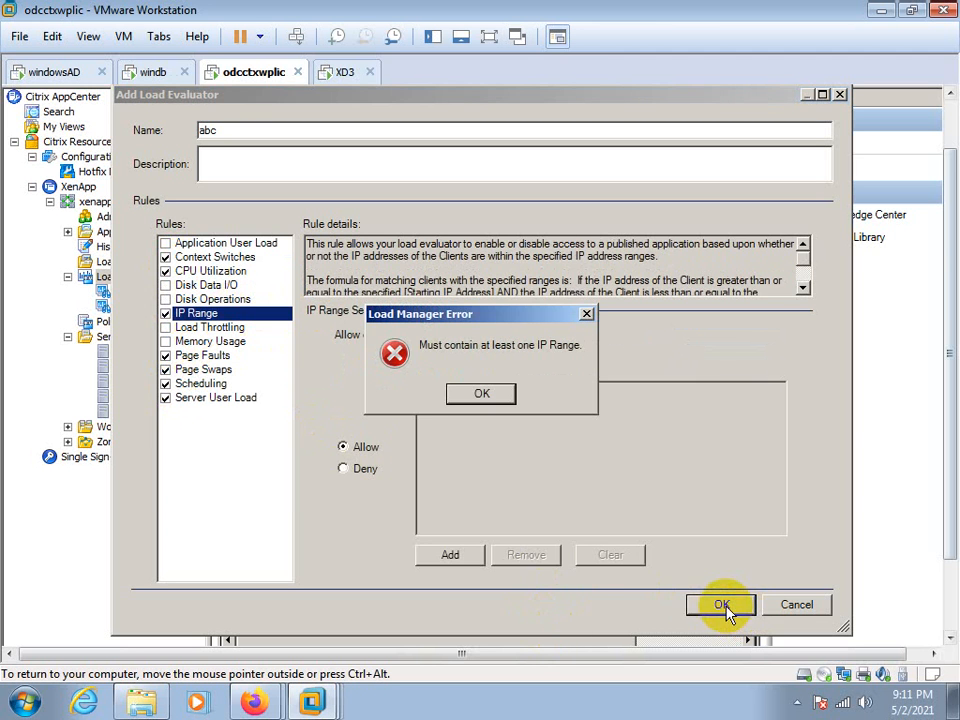
{"action": "left_click", "coordinate": [474, 398]}
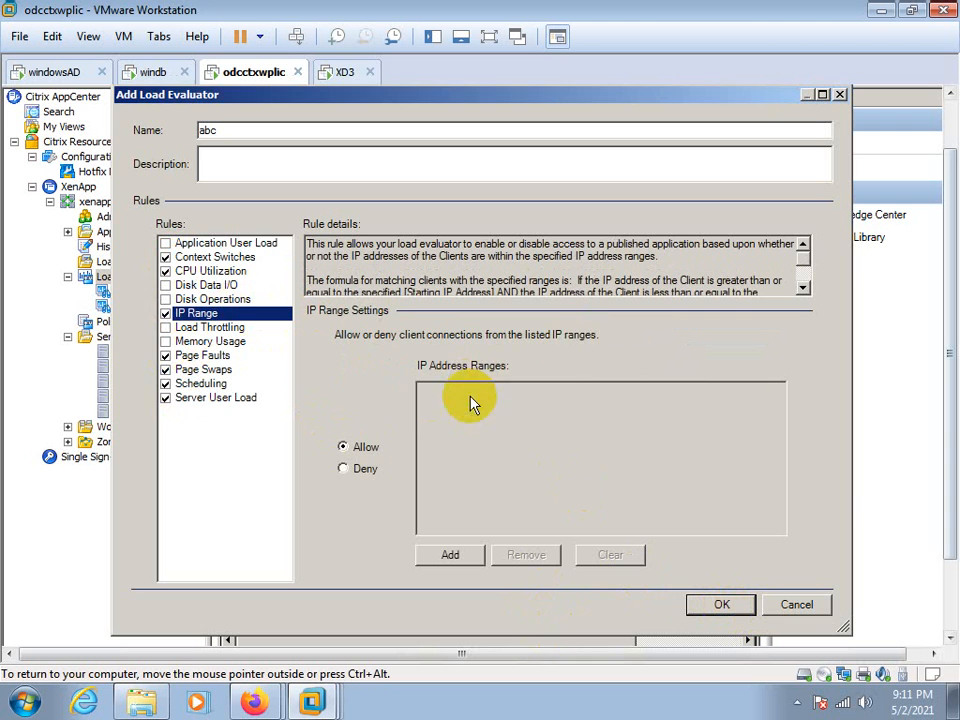
{"action": "left_click", "coordinate": [166, 313]}
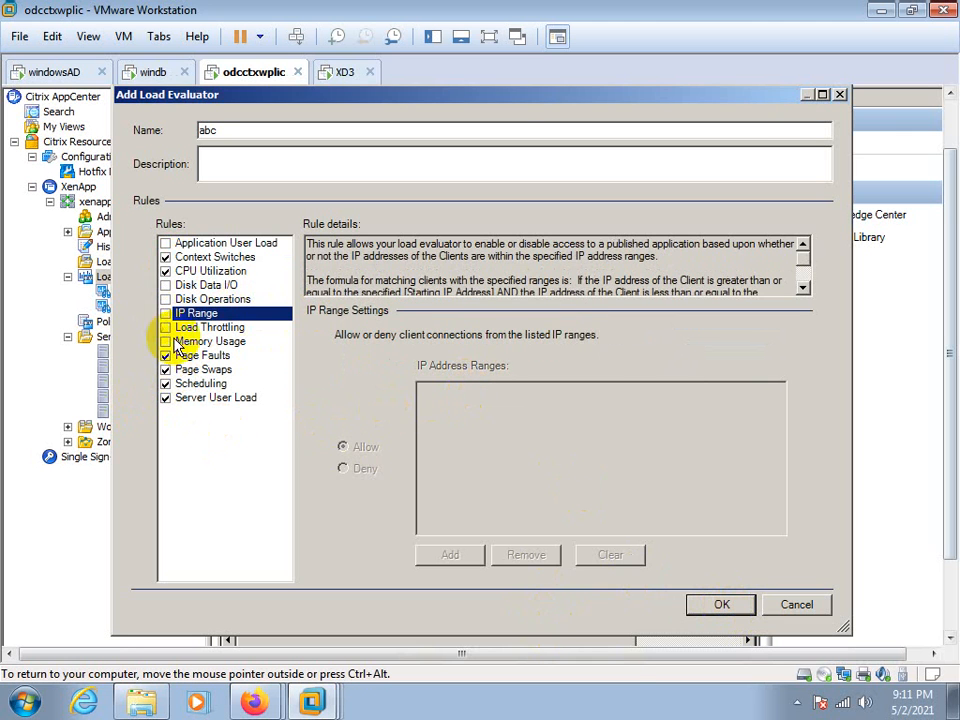
{"action": "left_click", "coordinate": [718, 605]}
Review the properties of the abc load evaluator and close them without changes
{"action": "left_click", "coordinate": [241, 209]}
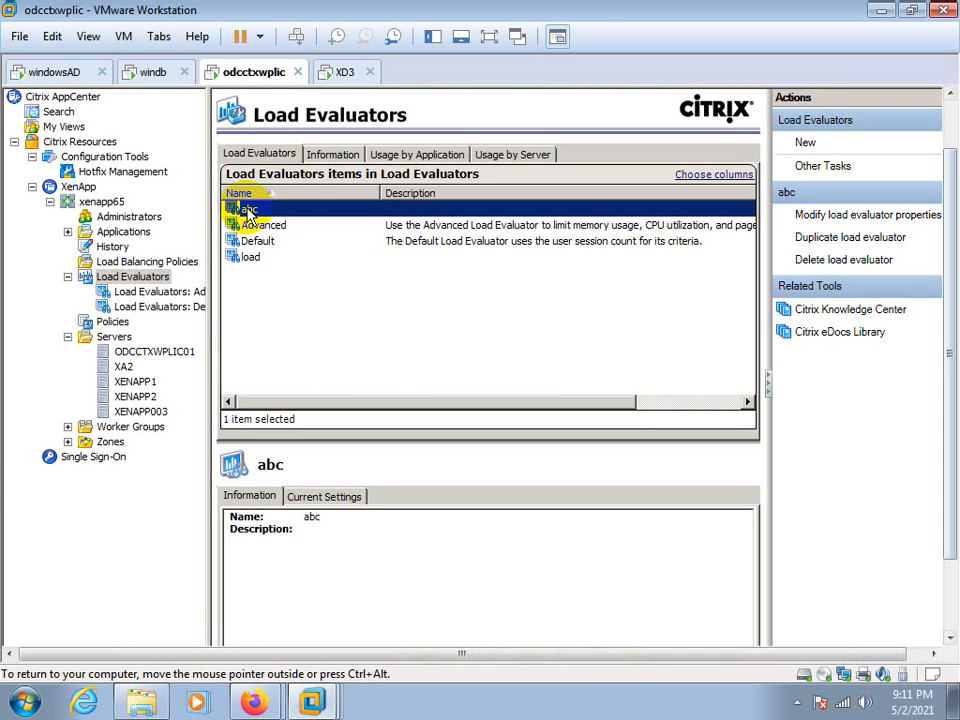
{"action": "right_click", "coordinate": [248, 212]}
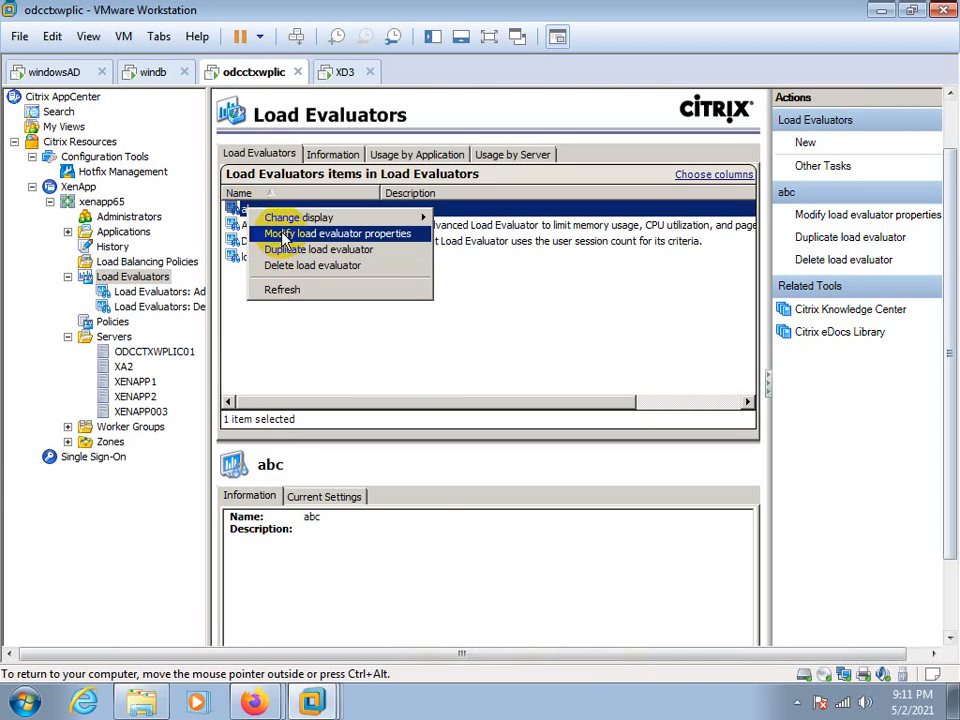
{"action": "left_click", "coordinate": [286, 235]}
{"action": "left_click", "coordinate": [789, 606]}
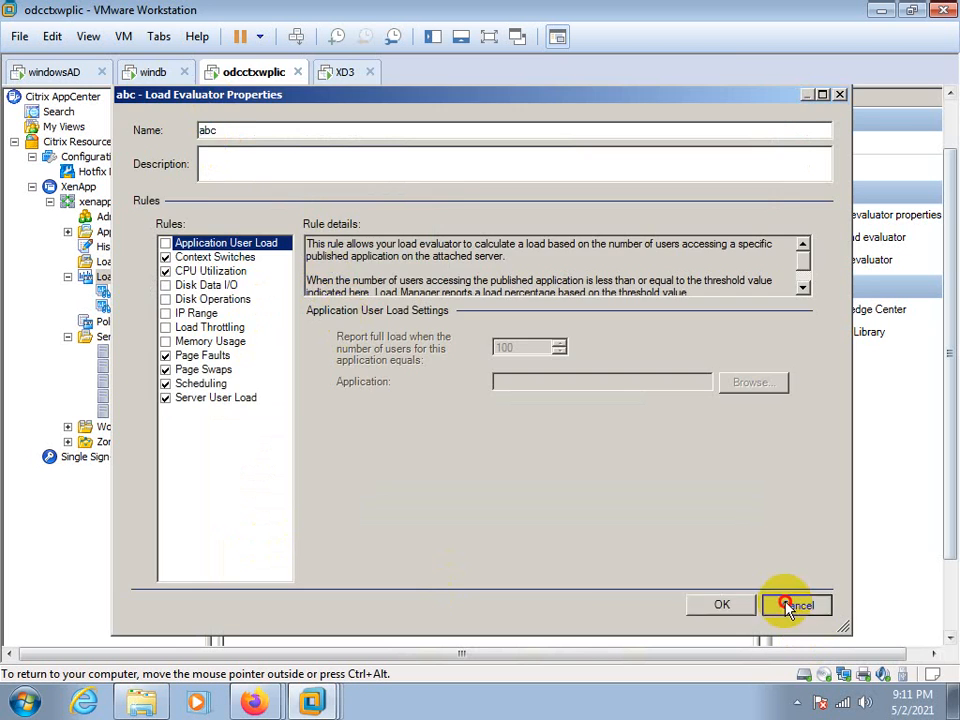
{"action": "right_click", "coordinate": [248, 212]}
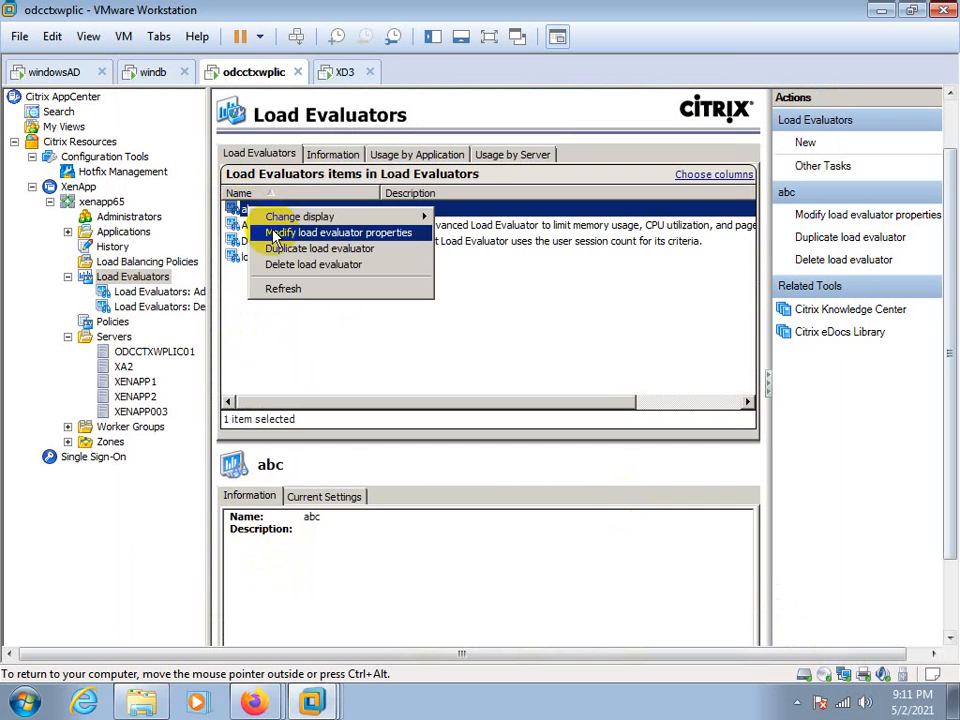
{"action": "left_click", "coordinate": [290, 353]}
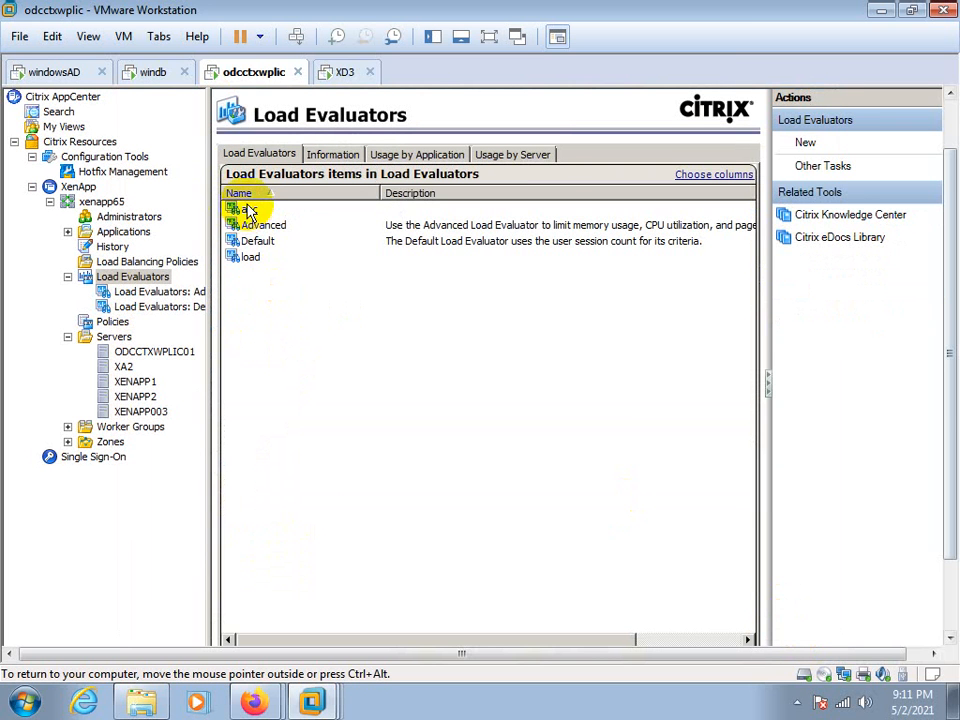
Attach the published application adobe_reader to the Advanced load evaluator
{"action": "left_click", "coordinate": [68, 232]}
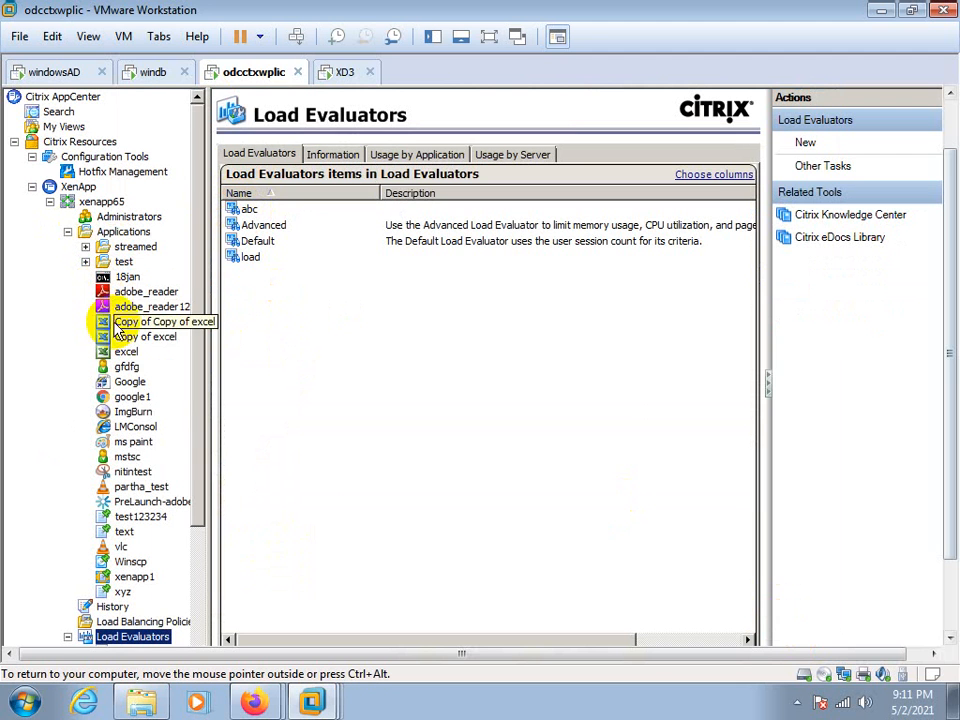
{"action": "right_click", "coordinate": [134, 294]}
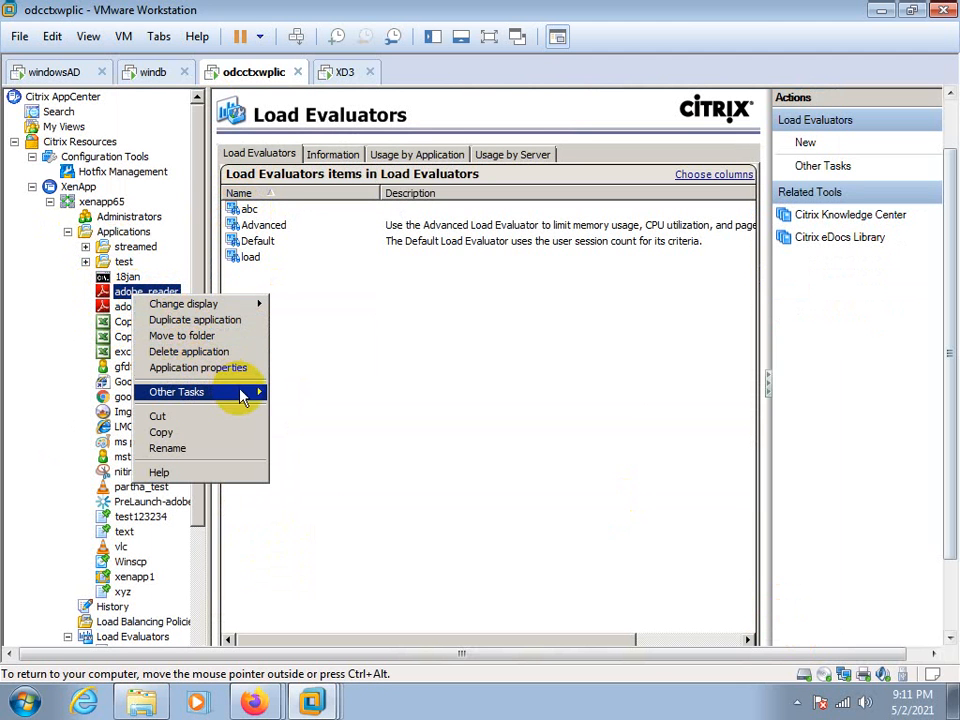
{"action": "mouse_move", "coordinate": [245, 398]}
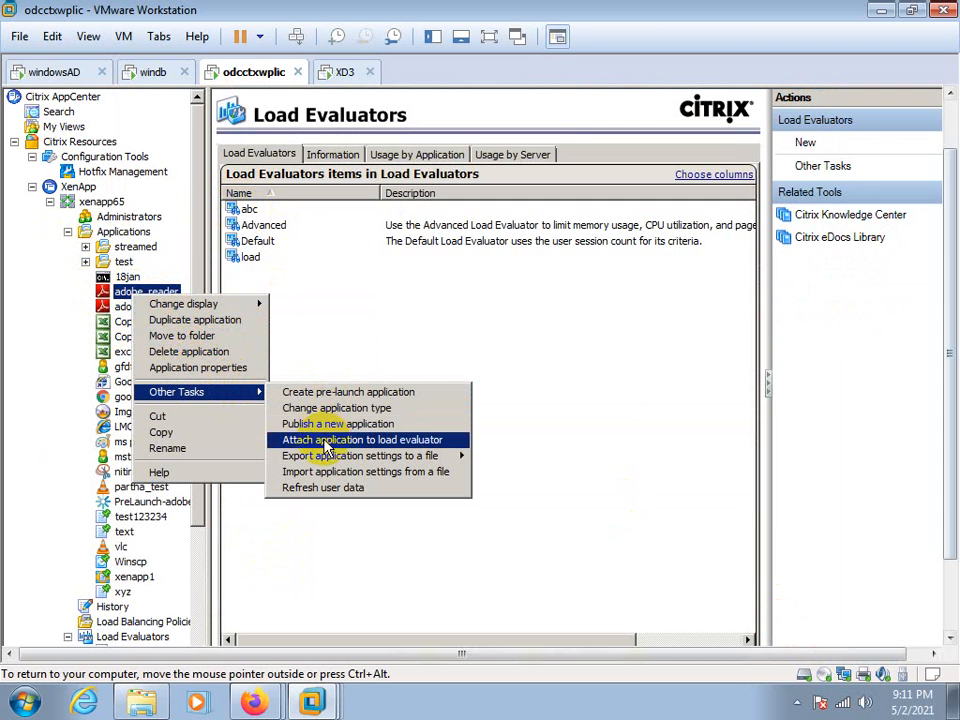
{"action": "left_click", "coordinate": [421, 447]}
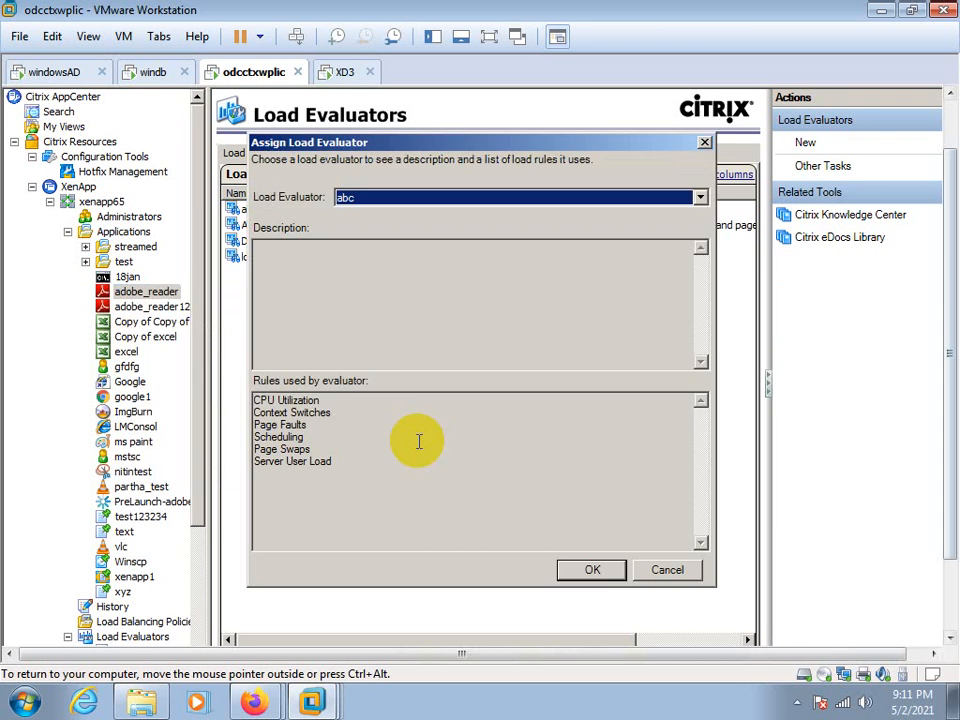
{"action": "left_click", "coordinate": [368, 200]}
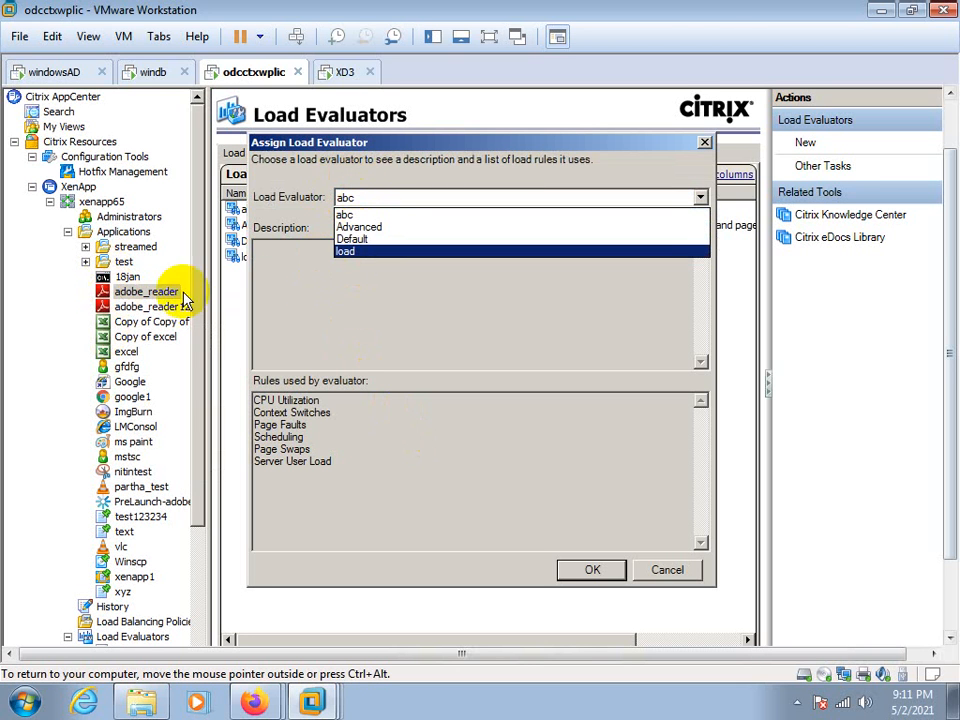
{"action": "left_click", "coordinate": [350, 231]}
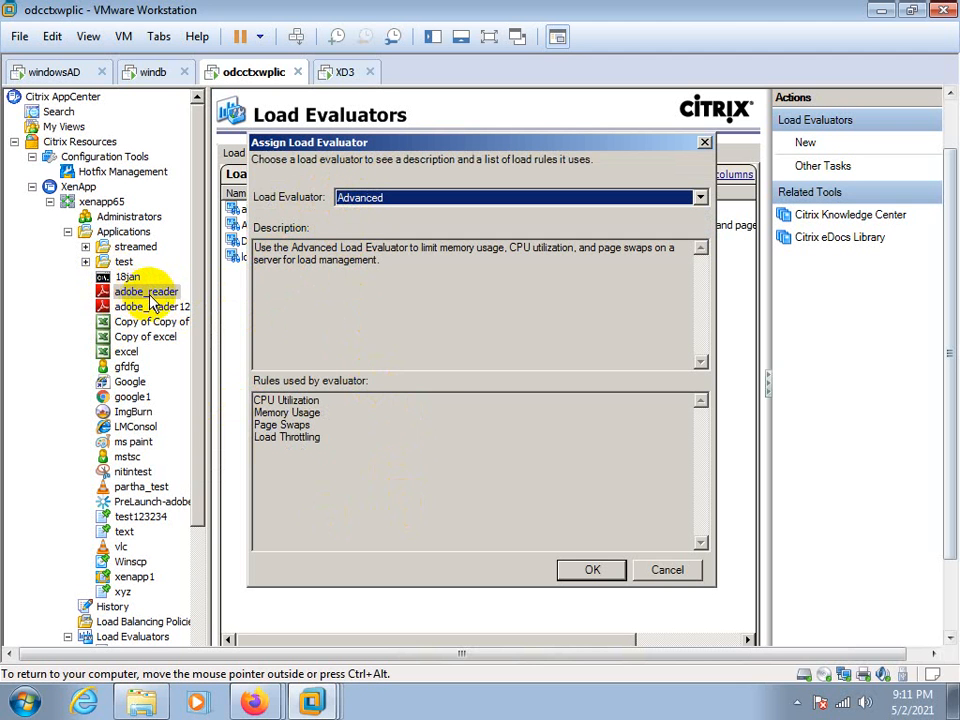
{"action": "left_click", "coordinate": [590, 569]}
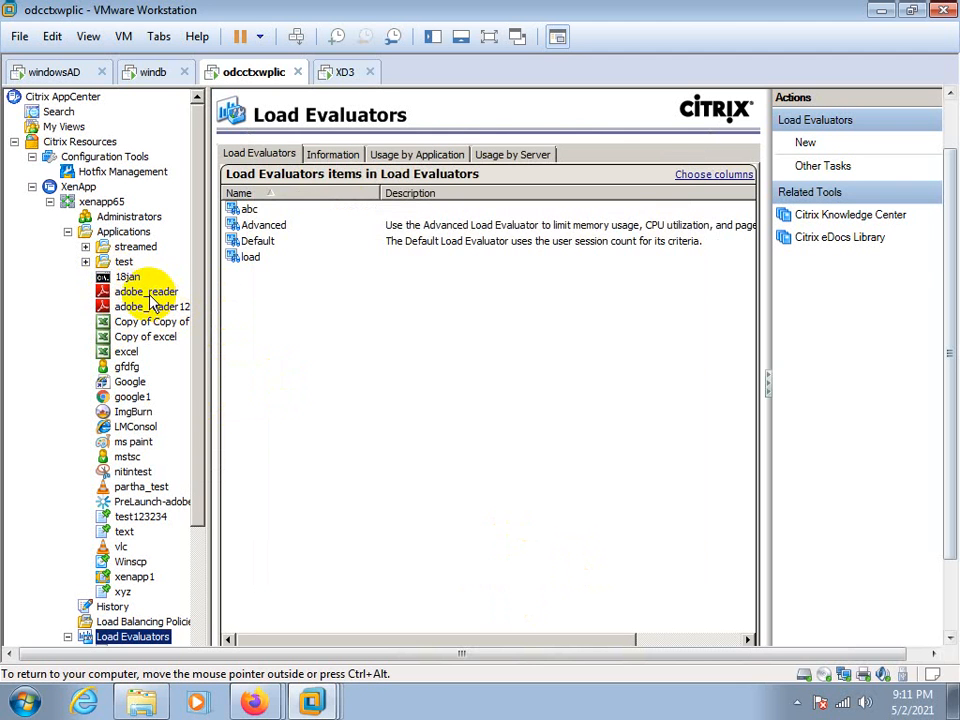
Check adobe_reader's general information and the current rule settings of the Advanced load evaluator
{"action": "left_click", "coordinate": [146, 294]}
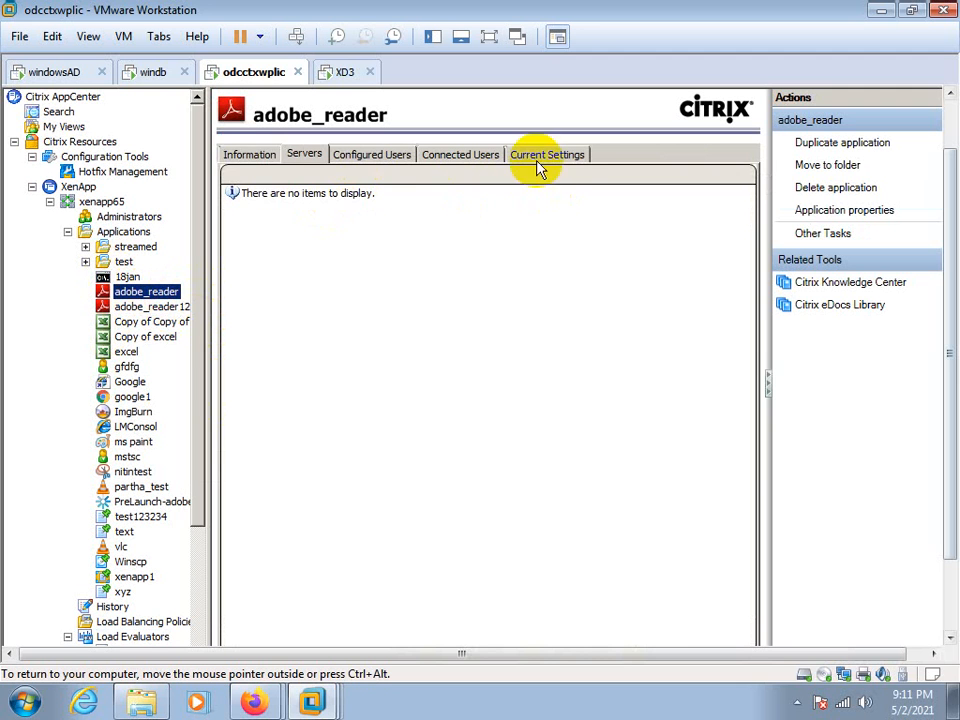
{"action": "left_click", "coordinate": [246, 156]}
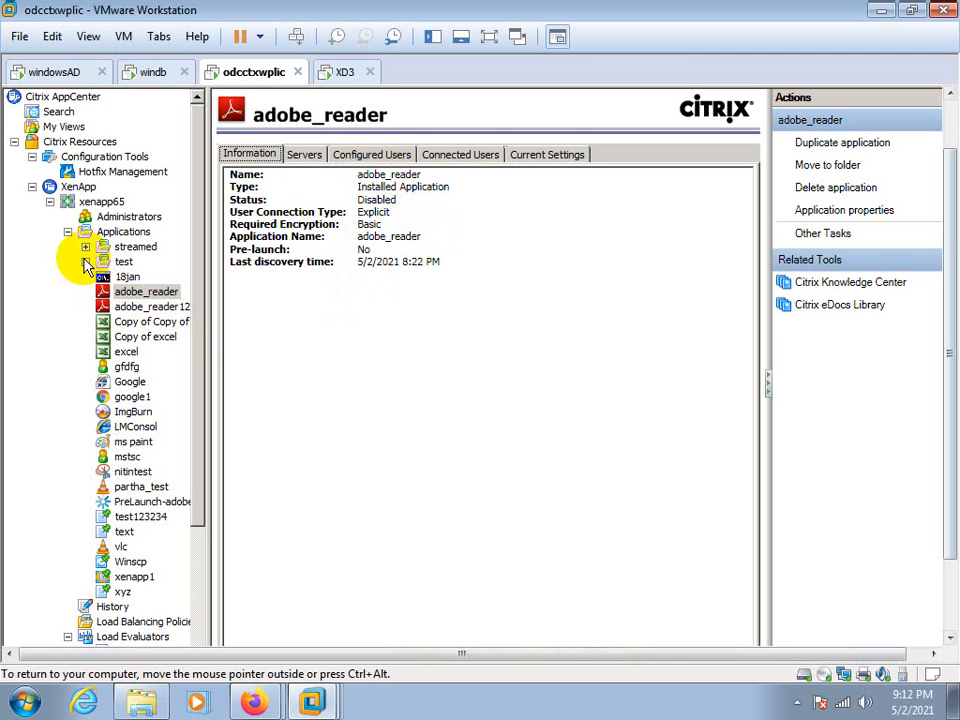
{"action": "left_click", "coordinate": [67, 231]}
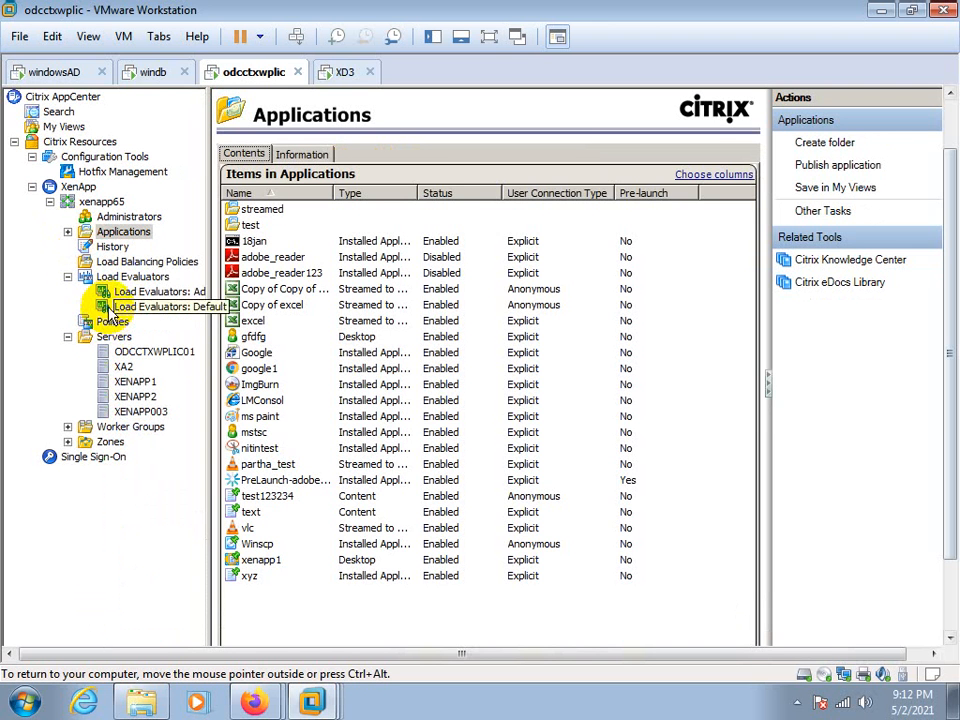
{"action": "left_click", "coordinate": [135, 292]}
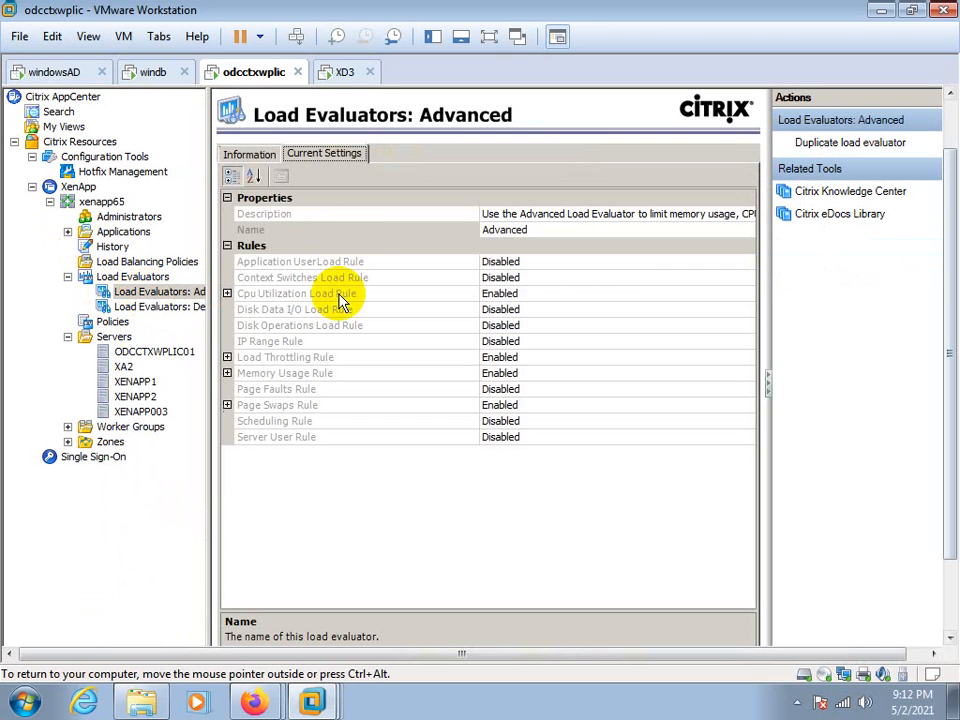
Examine the load evaluator usage report by application for adobe_reader, Copy of excel and the excel application assigned to load
{"action": "left_click", "coordinate": [128, 276]}
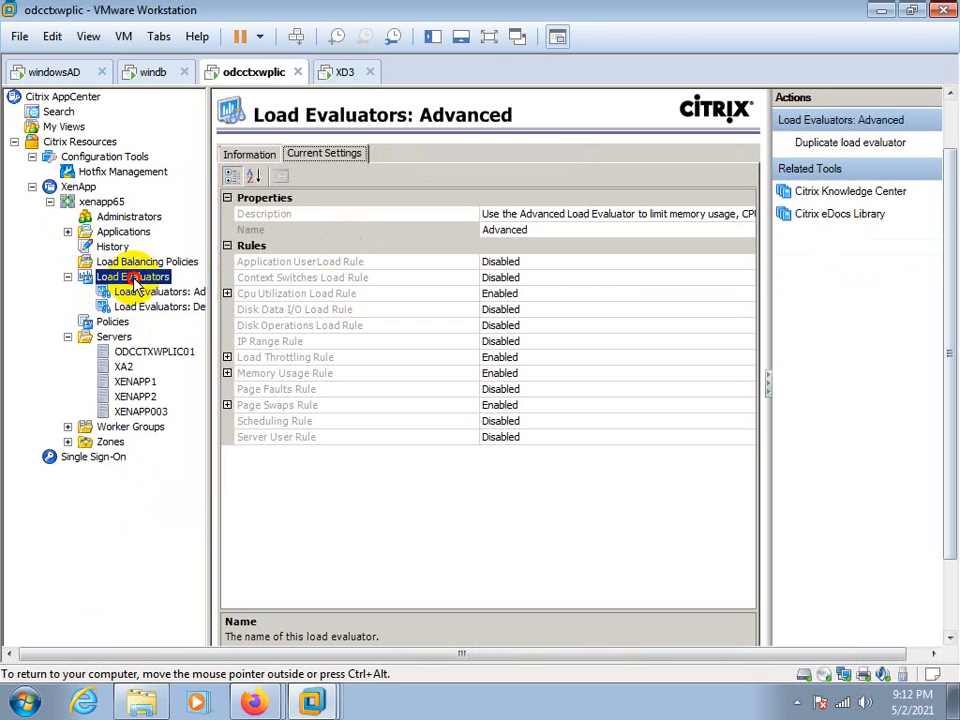
{"action": "left_click", "coordinate": [400, 160]}
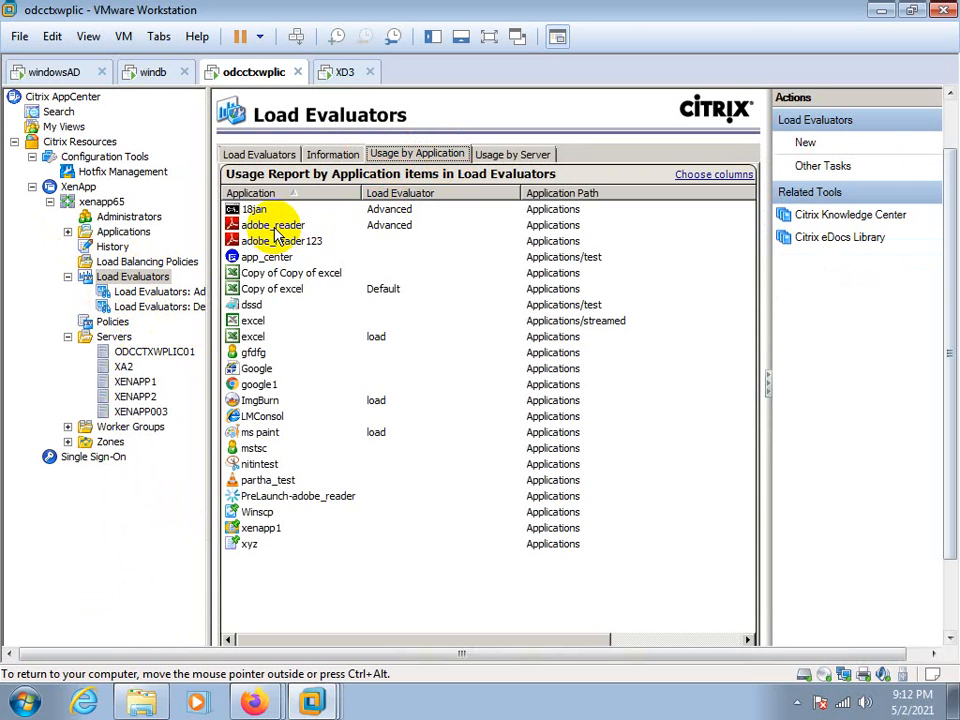
{"action": "left_click", "coordinate": [275, 228]}
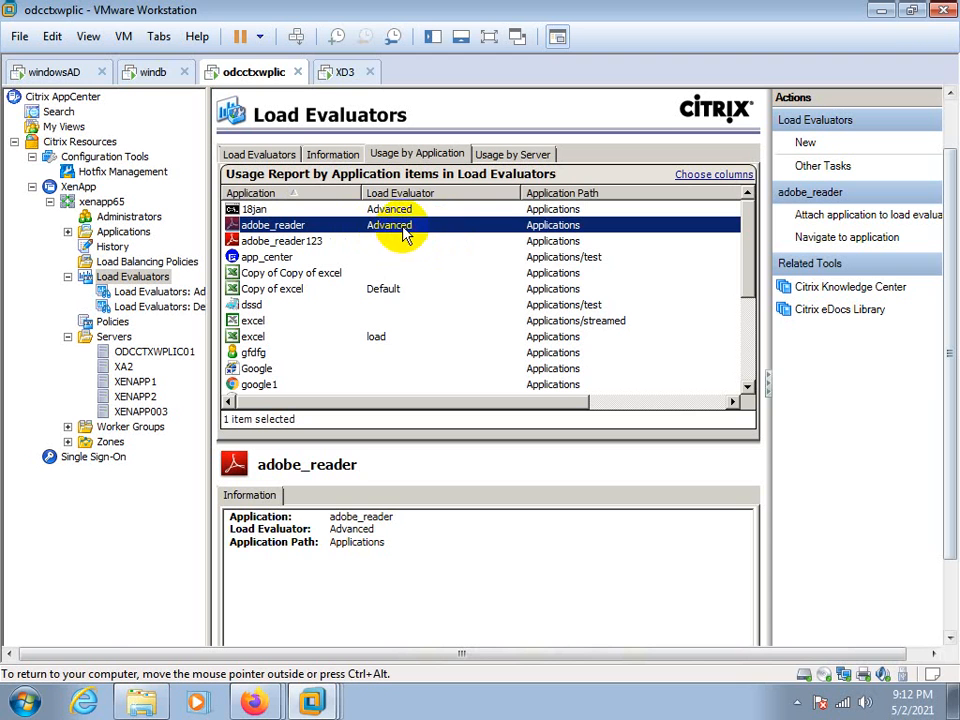
{"action": "left_click", "coordinate": [388, 288]}
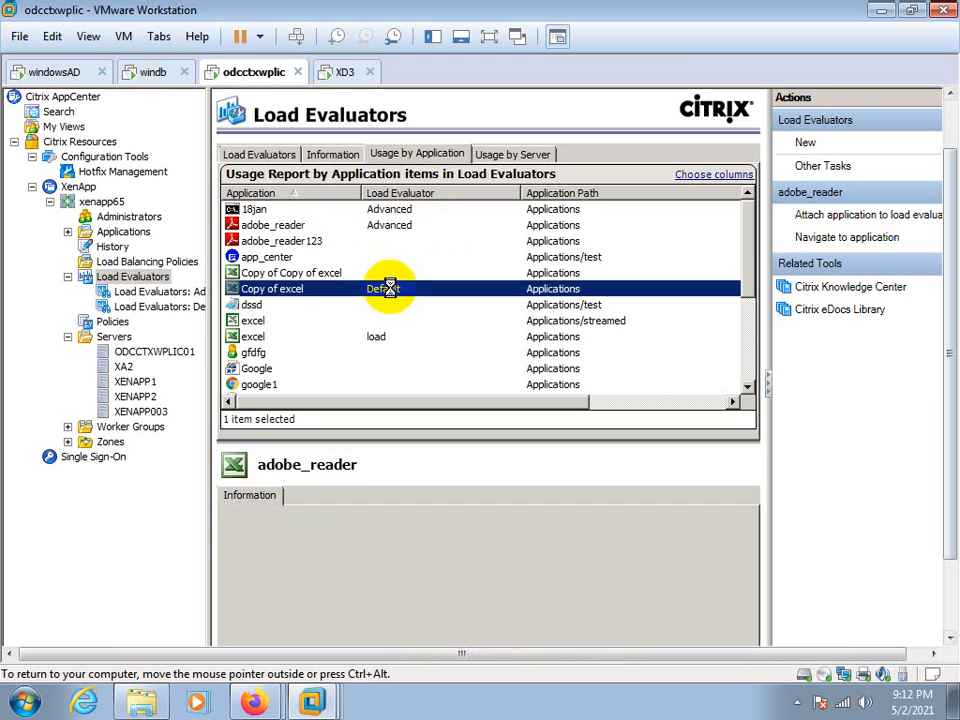
{"action": "left_click", "coordinate": [356, 342]}
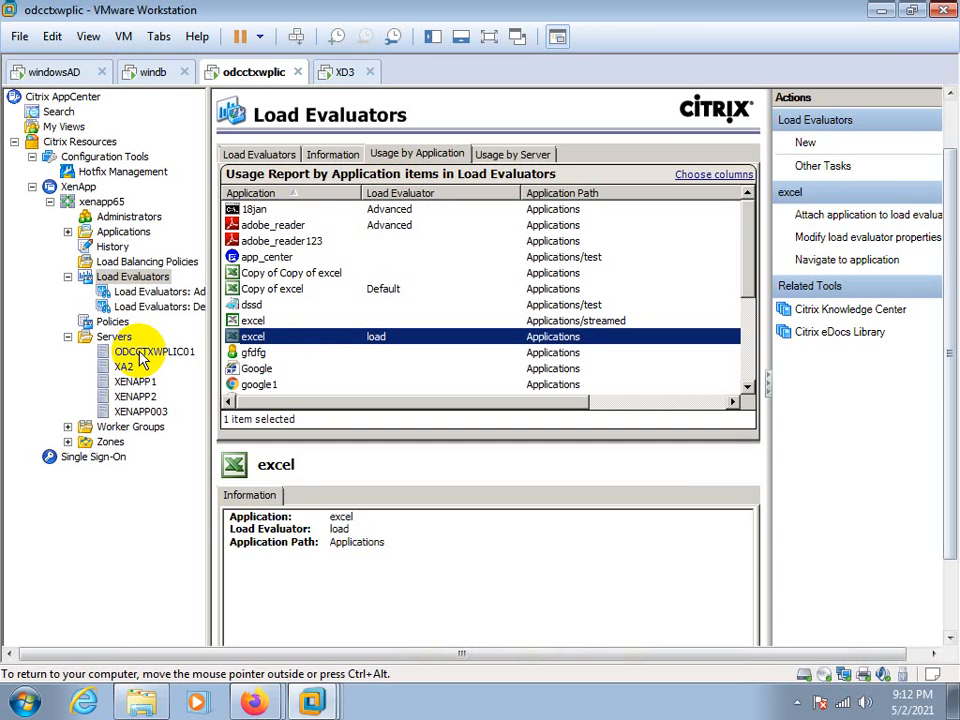
View the farm's Policies and Load Balancing Policies, and expand the list of published applications
{"action": "left_click", "coordinate": [146, 499]}
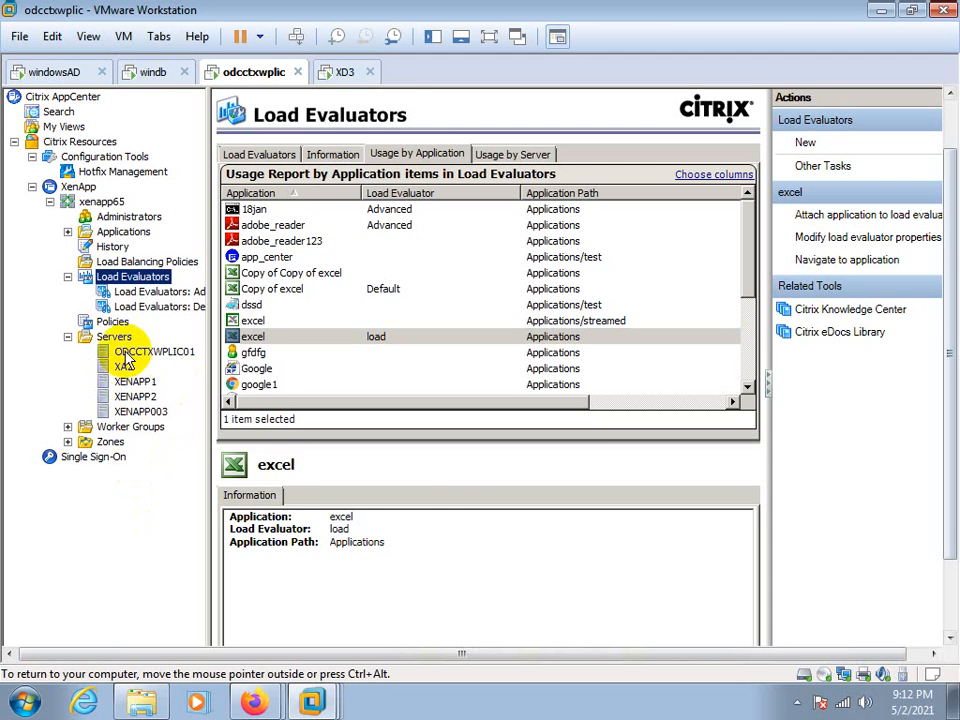
{"action": "left_click", "coordinate": [90, 321]}
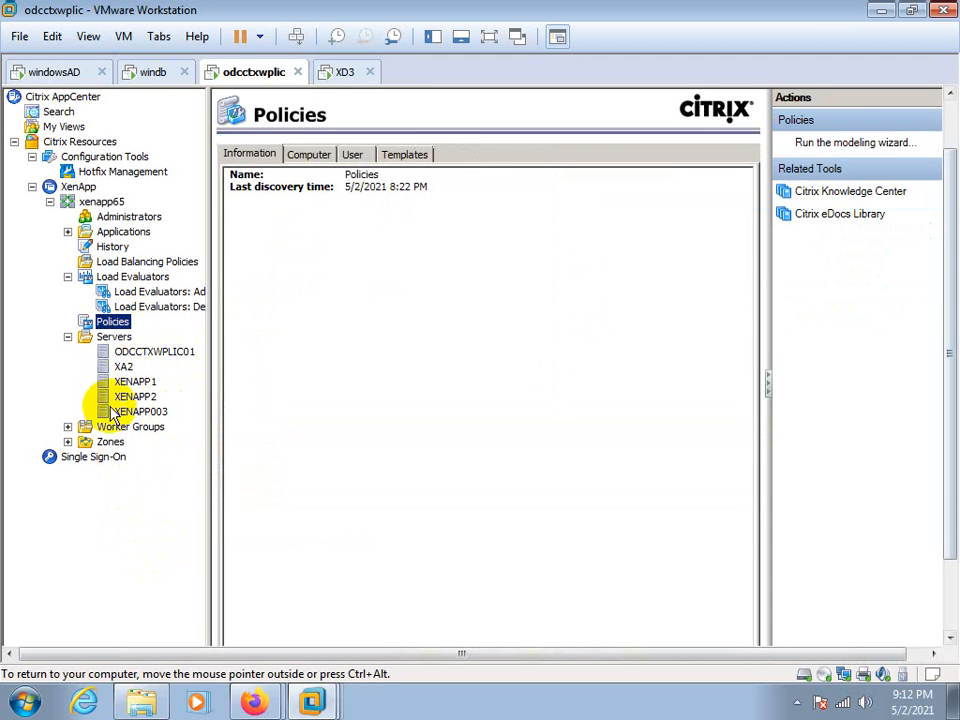
{"action": "left_click", "coordinate": [112, 264]}
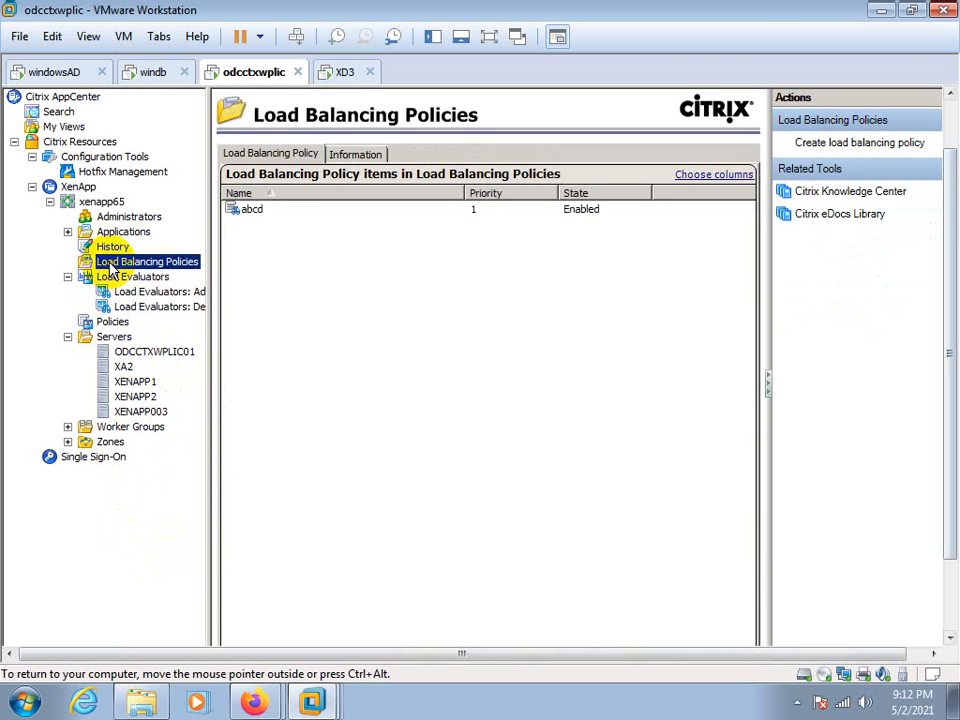
{"action": "left_click", "coordinate": [68, 232]}
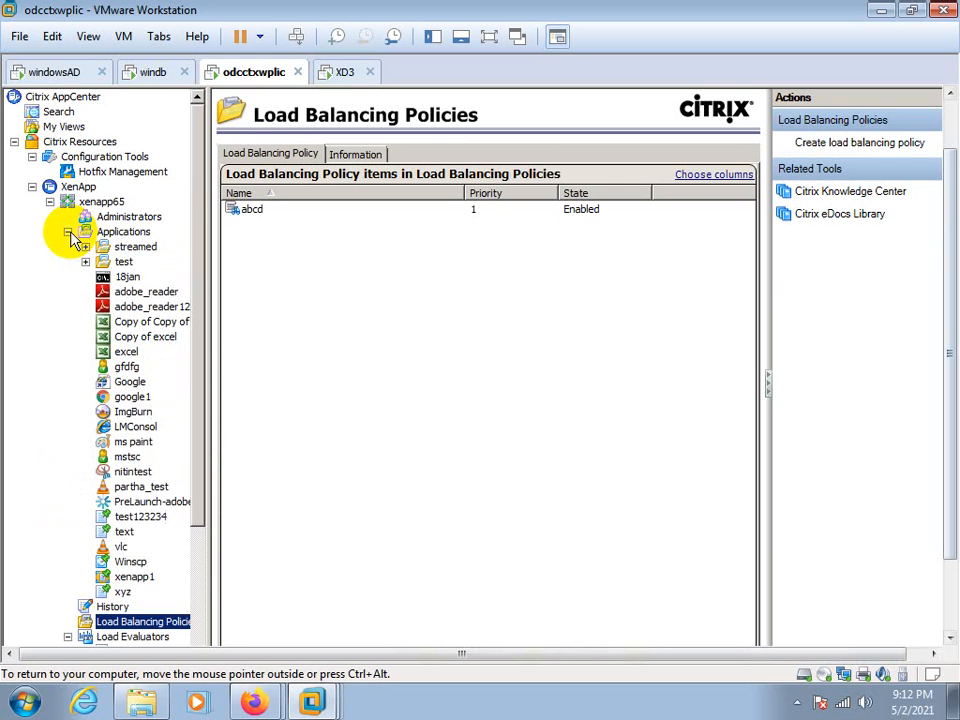
Attach the published application ImgBurn to the Default load evaluator
{"action": "right_click", "coordinate": [120, 414]}
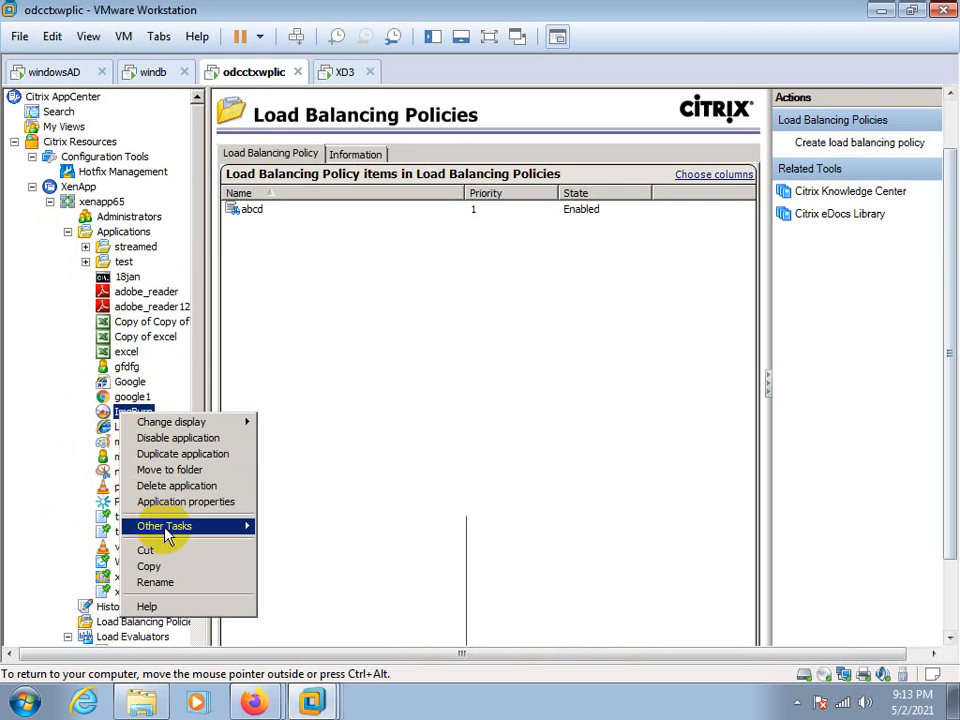
{"action": "mouse_move", "coordinate": [168, 536]}
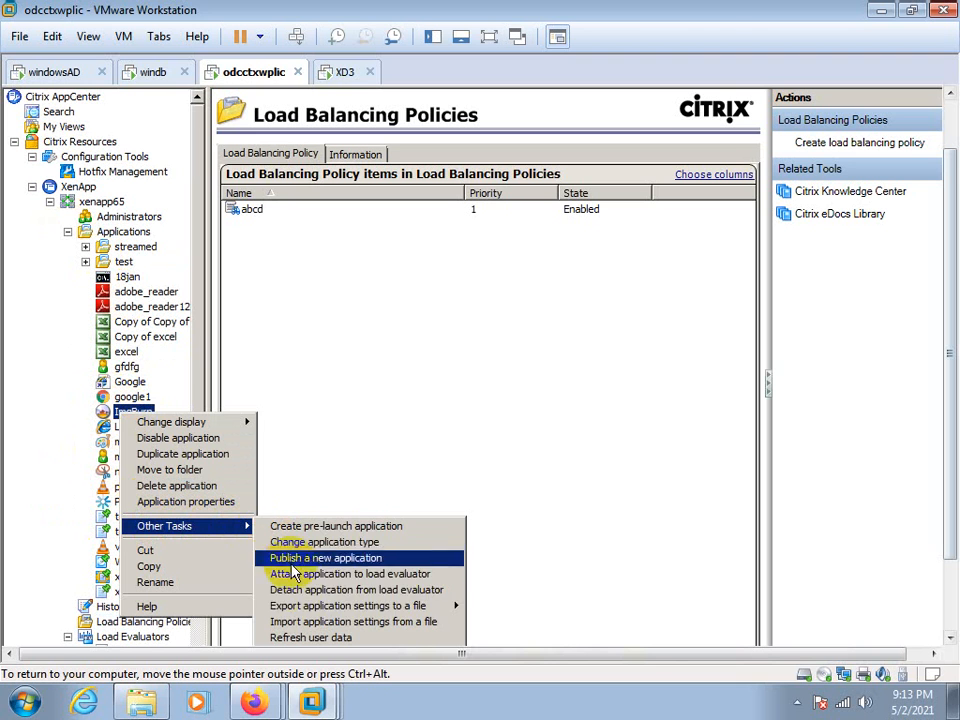
{"action": "mouse_move", "coordinate": [297, 612]}
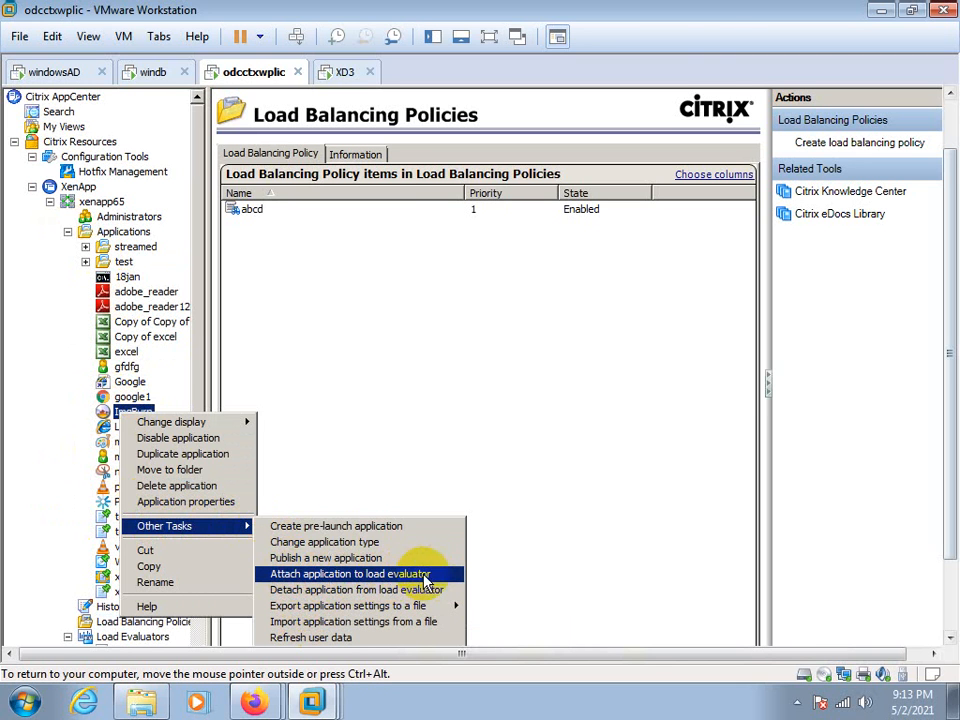
{"action": "left_click", "coordinate": [393, 578]}
{"action": "left_click", "coordinate": [390, 200]}
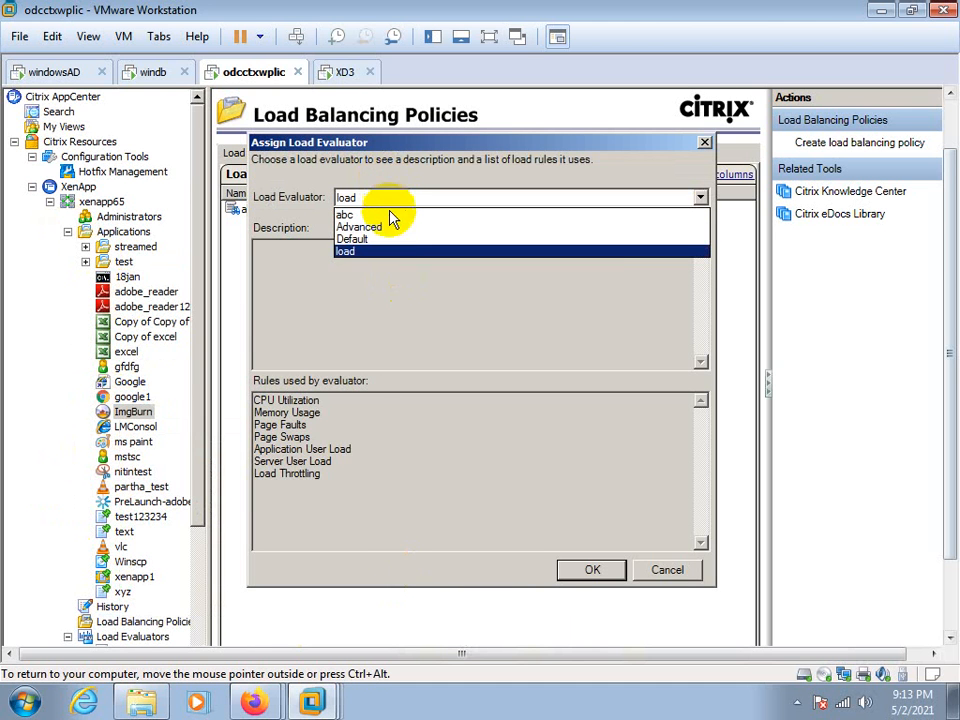
{"action": "left_click", "coordinate": [362, 244]}
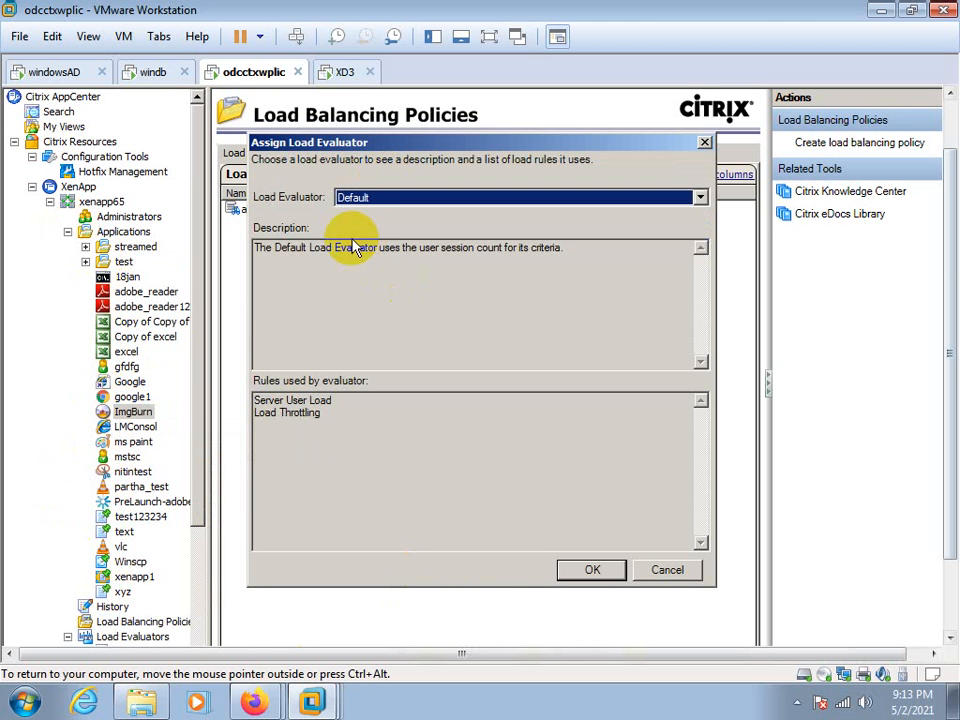
{"action": "left_click", "coordinate": [593, 569]}
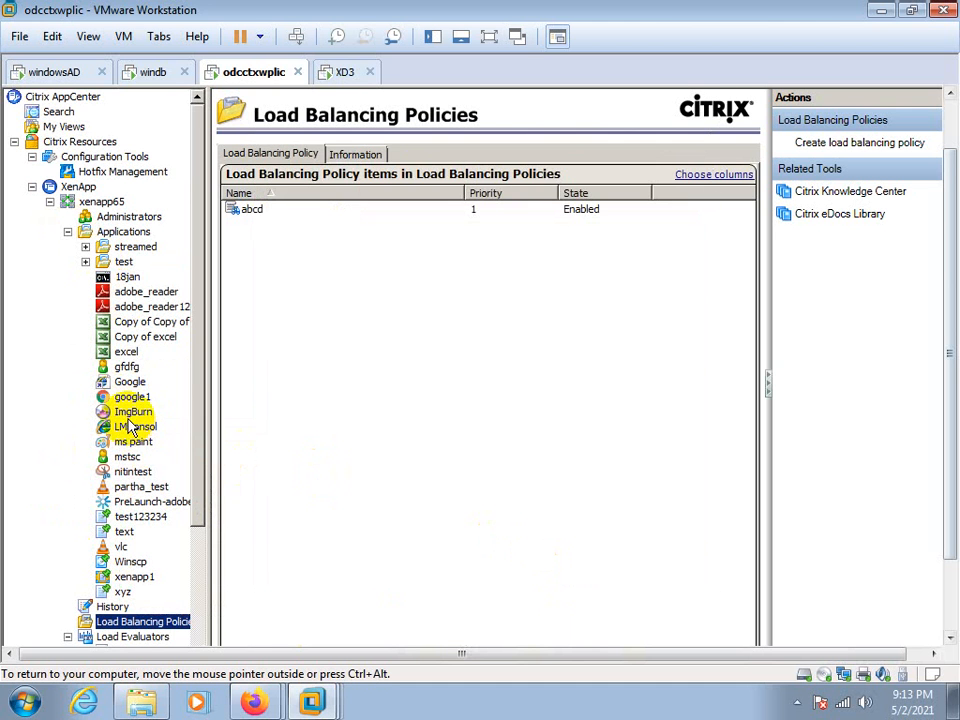
Check ImgBurn's assigned load evaluator in the Load Evaluators usage report by application
{"action": "left_click", "coordinate": [67, 231]}
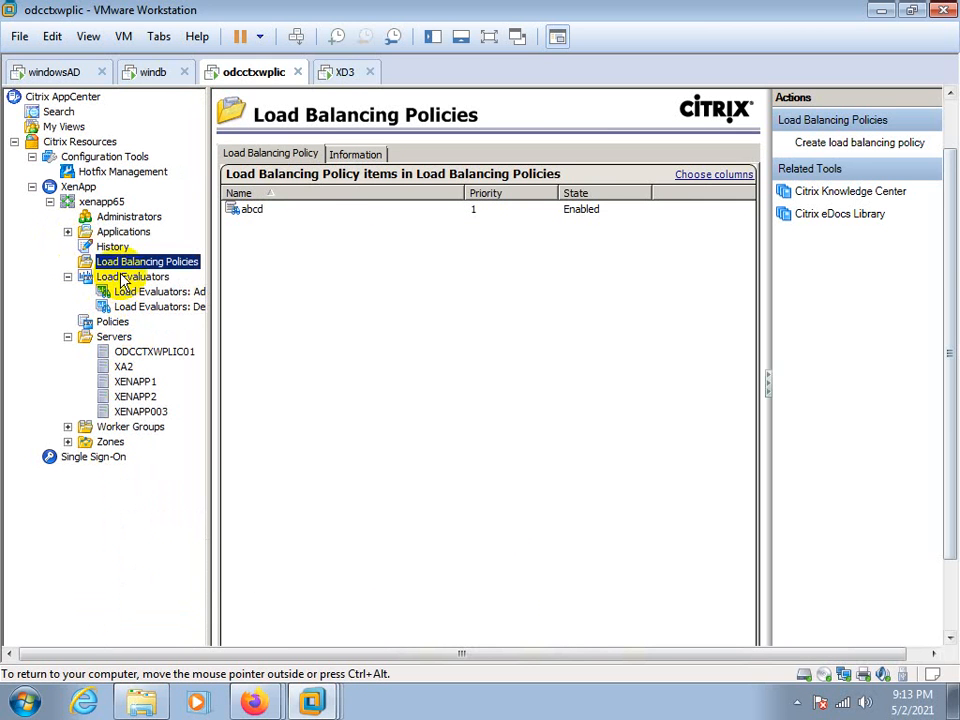
{"action": "left_click", "coordinate": [110, 278]}
{"action": "left_click", "coordinate": [392, 153]}
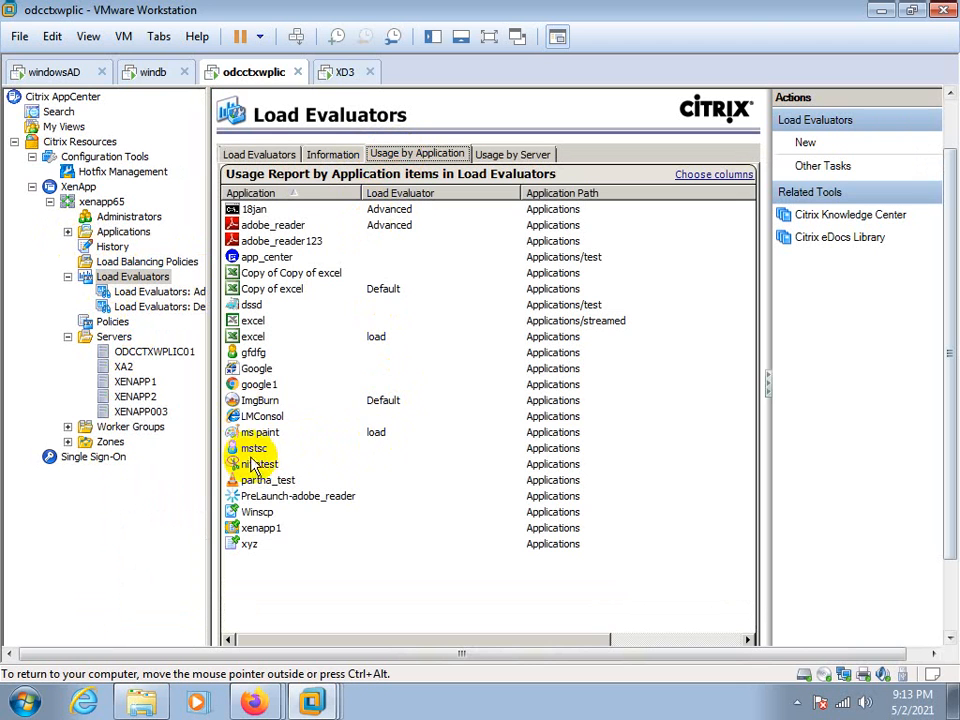
{"action": "left_click", "coordinate": [255, 400]}
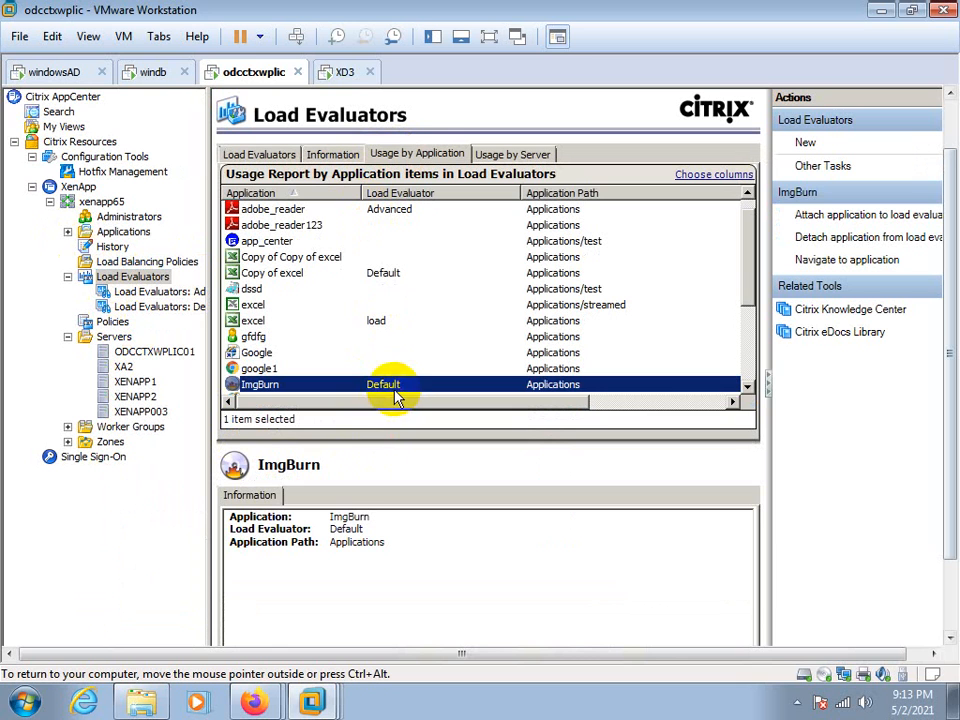
{"action": "left_click", "coordinate": [126, 543]}
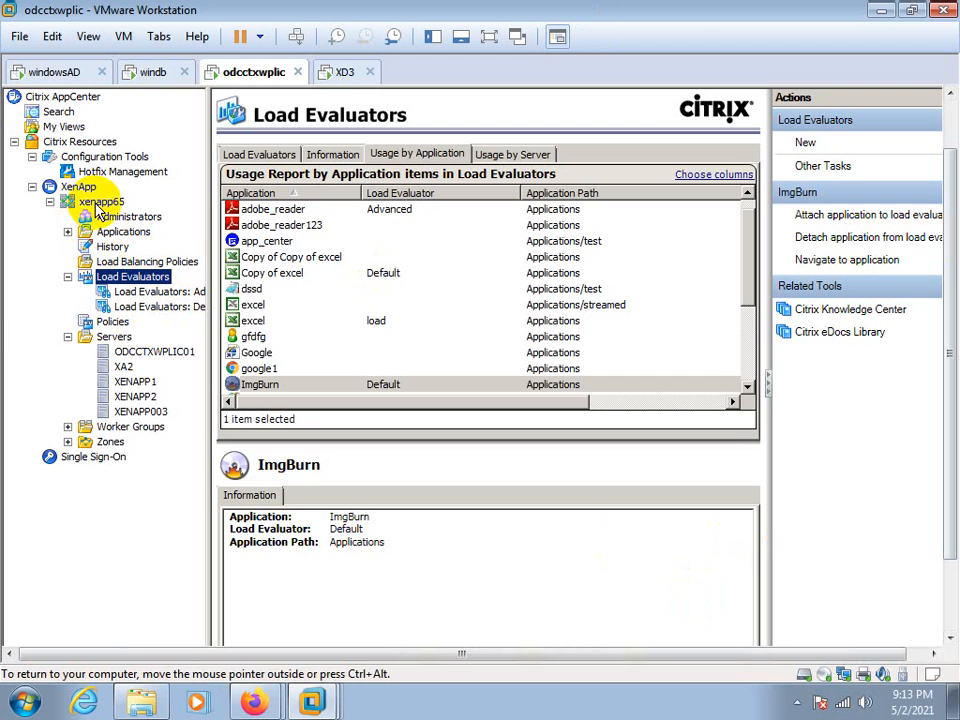
Switch to the XD3 virtual machine and finish the XenApp Server Roles wizard, returning to the Server Role Manager
{"action": "left_click", "coordinate": [342, 72]}
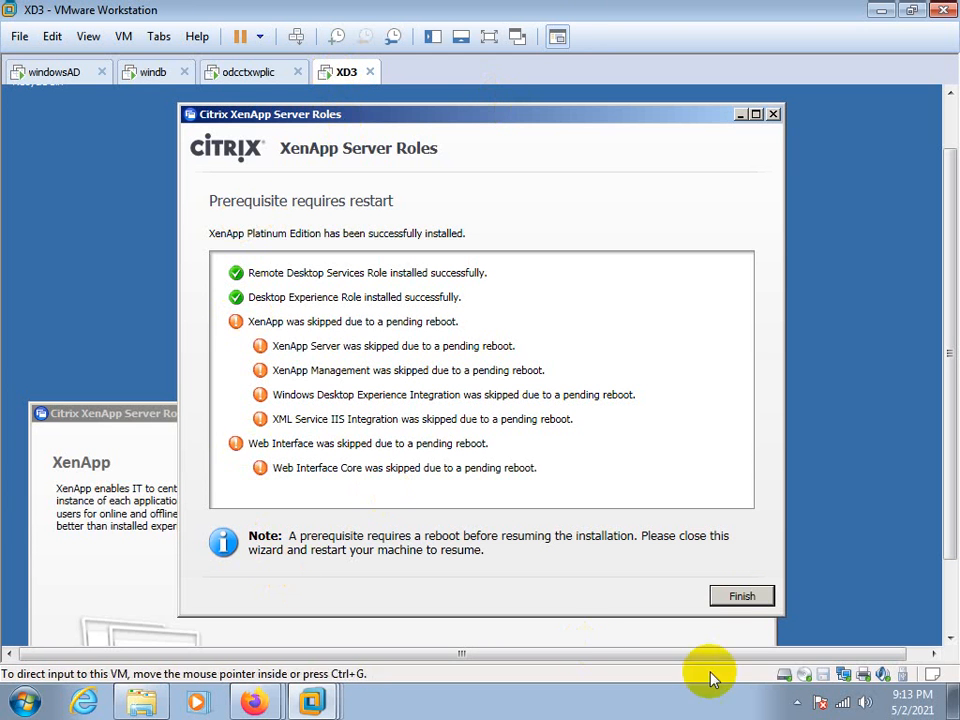
{"action": "left_click", "coordinate": [740, 598]}
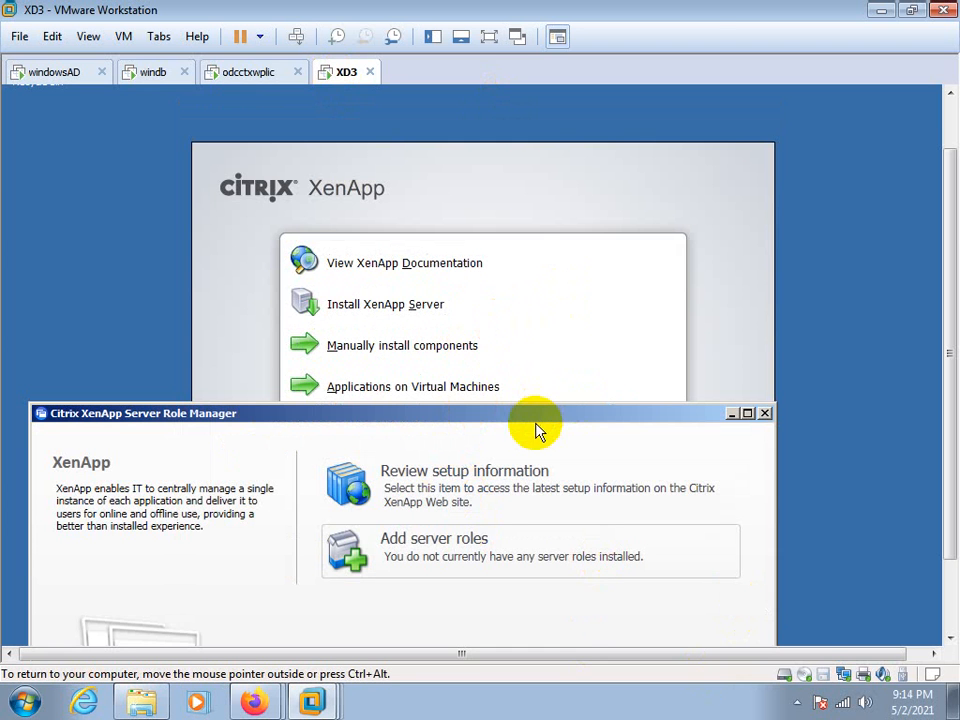
{"action": "left_click_drag", "start_coordinate": [537, 415], "coordinate": [574, 130]}
{"action": "left_click", "coordinate": [796, 702]}
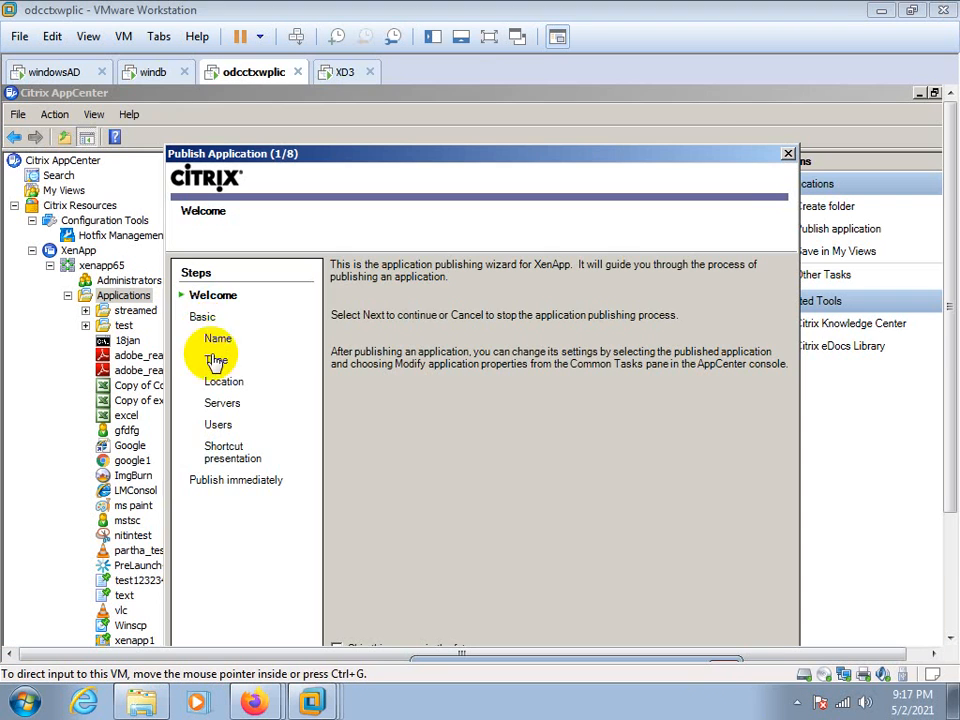
Start publishing an application in the xenapp65 farm with the display name gfdg
{"action": "left_click", "coordinate": [714, 154]}
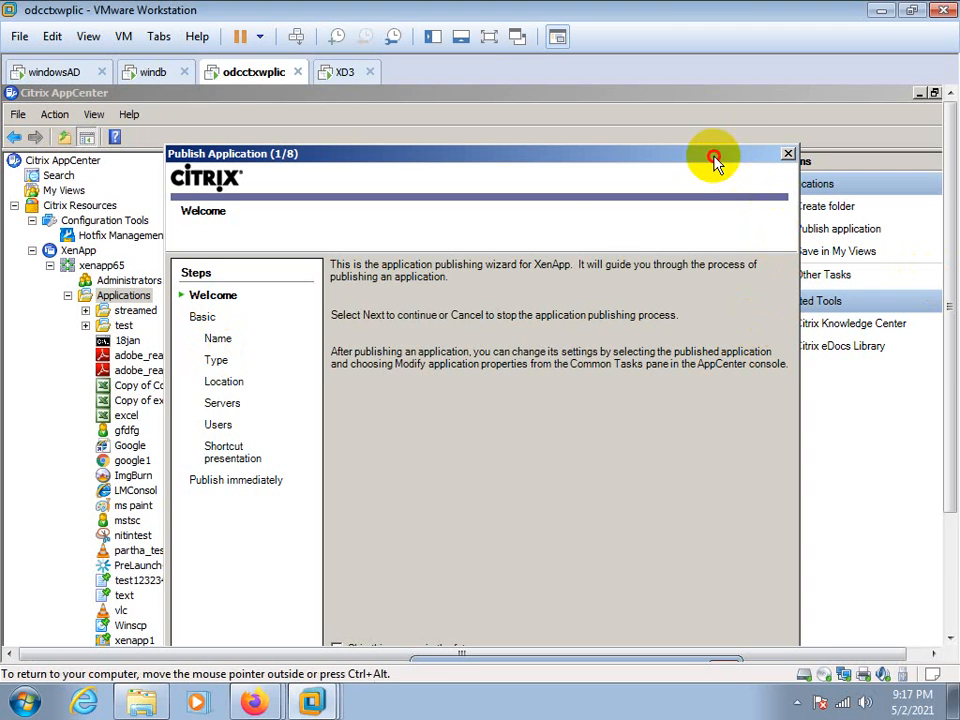
{"action": "left_click_drag", "start_coordinate": [681, 156], "coordinate": [696, 114]}
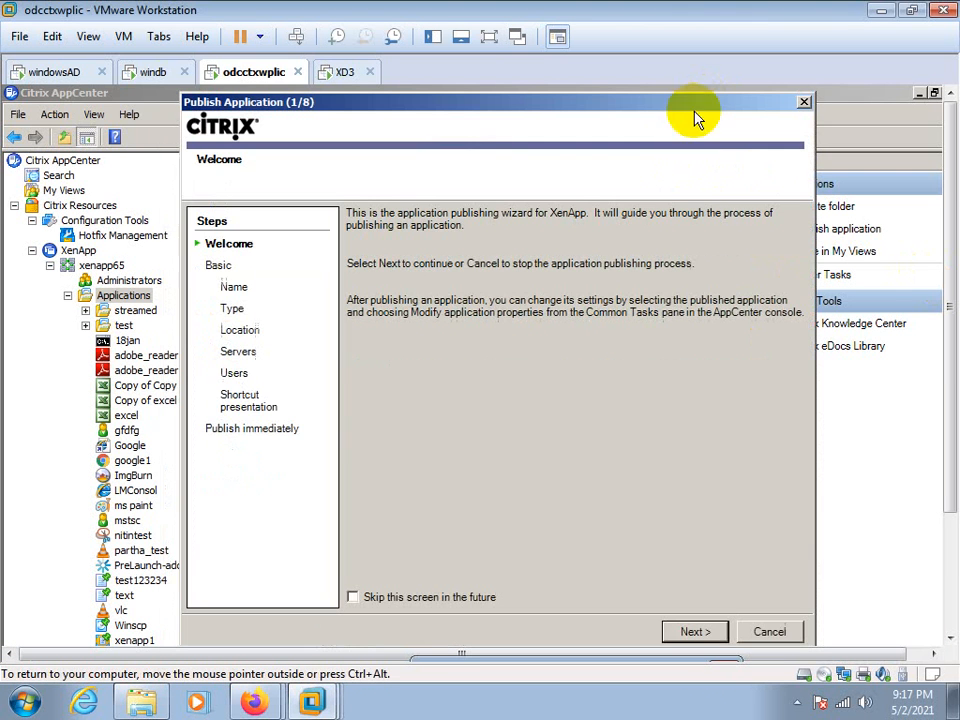
{"action": "left_click", "coordinate": [690, 633]}
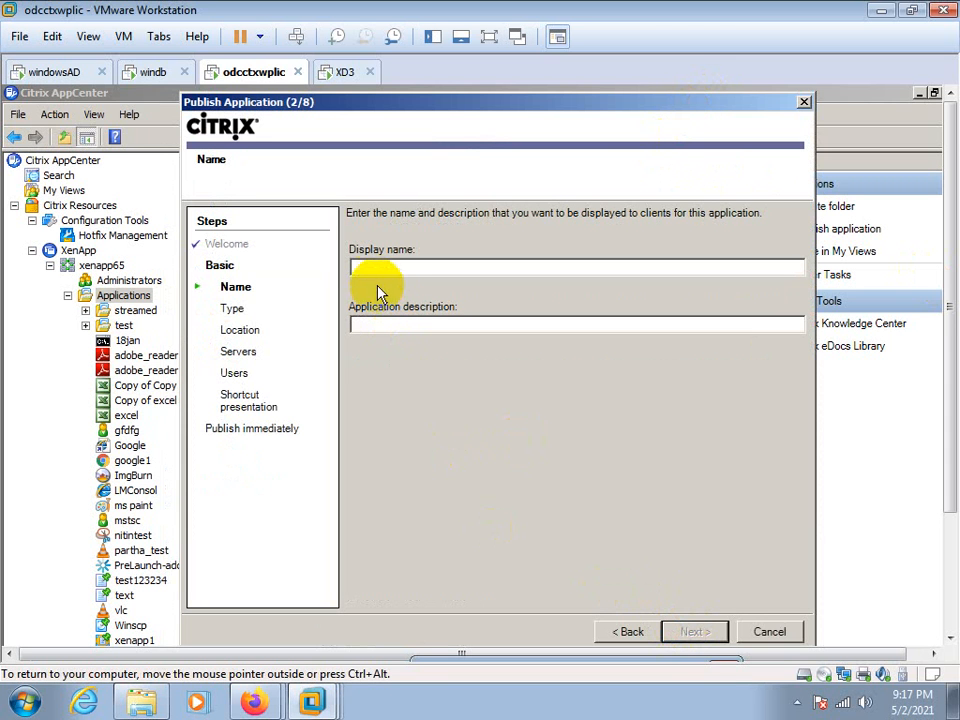
{"action": "type", "text": "gfdg"}
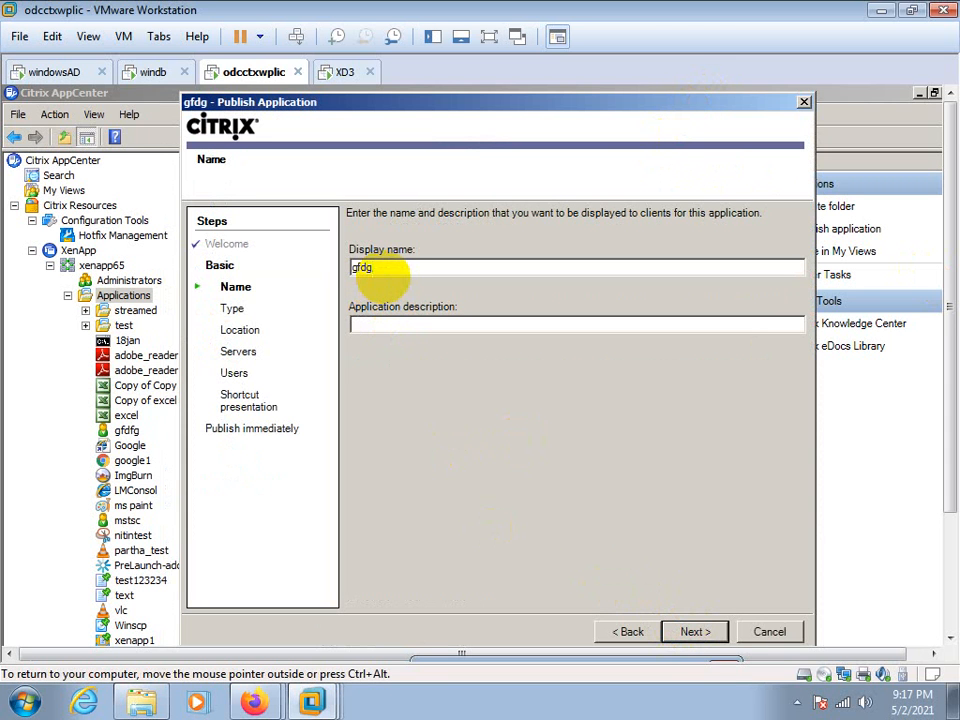
{"action": "left_click", "coordinate": [684, 632]}
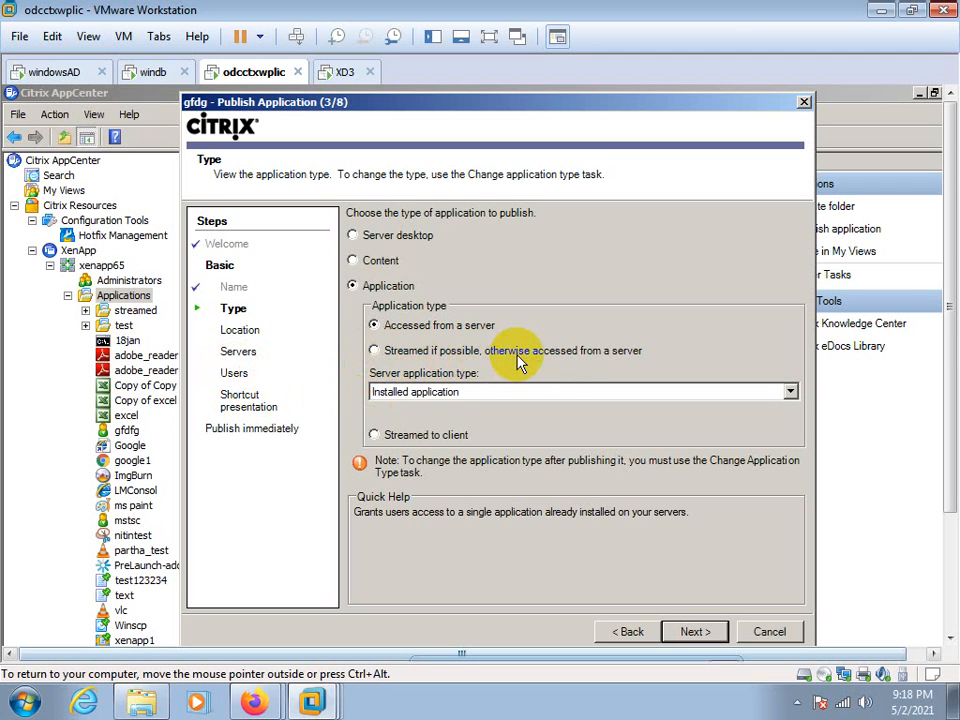
Set the application type to Streamed if possible, otherwise accessed from a server, and start browsing for the streaming profile
{"action": "left_click", "coordinate": [375, 350]}
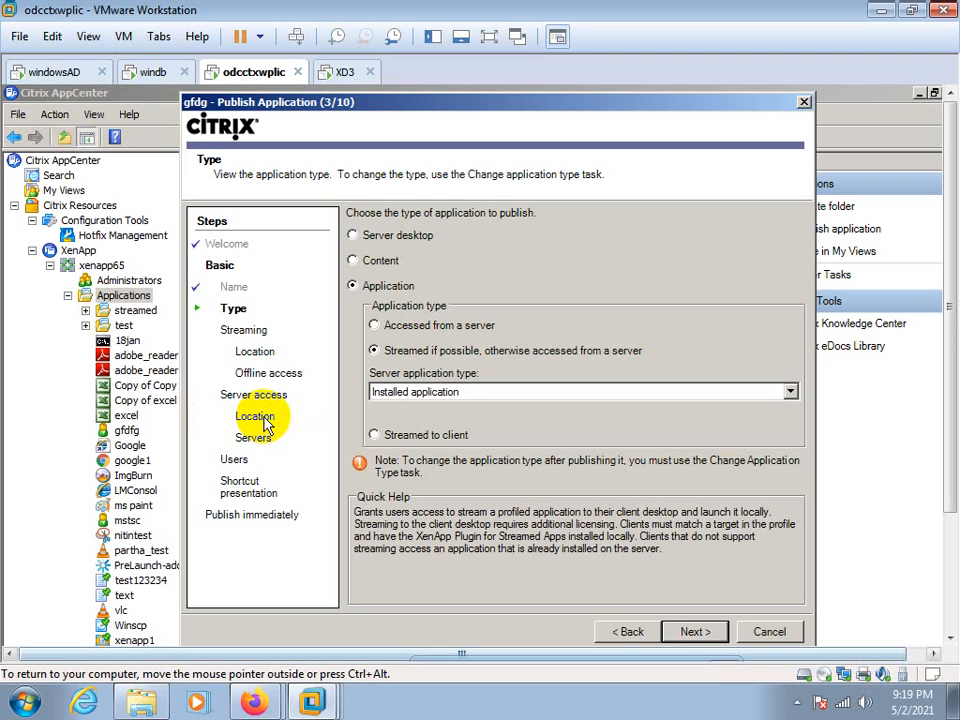
{"action": "left_click", "coordinate": [621, 632]}
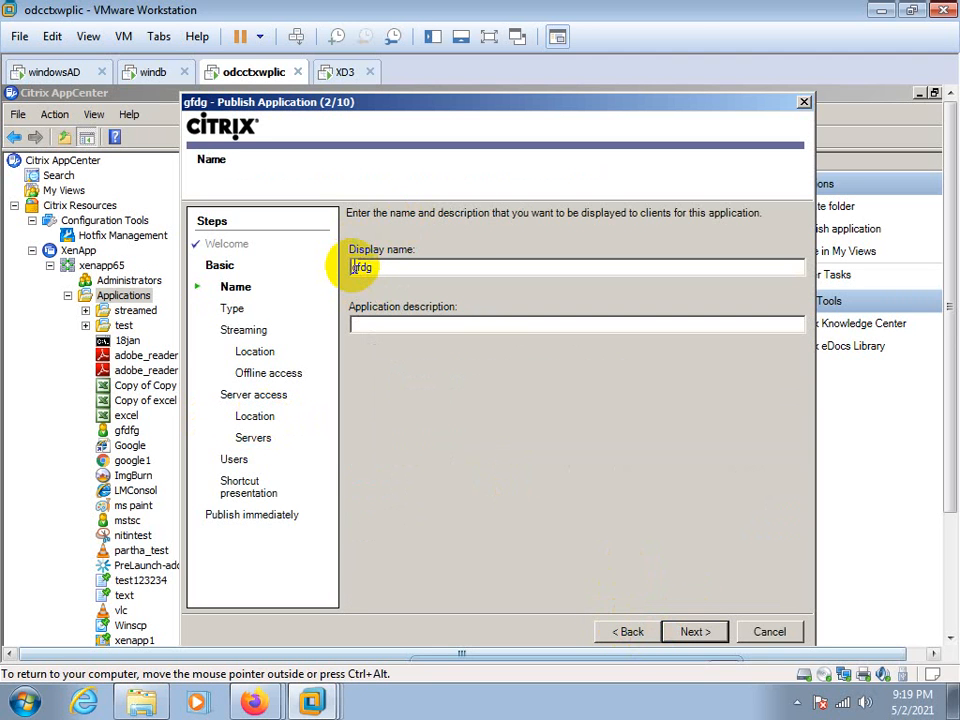
{"action": "left_click", "coordinate": [692, 632]}
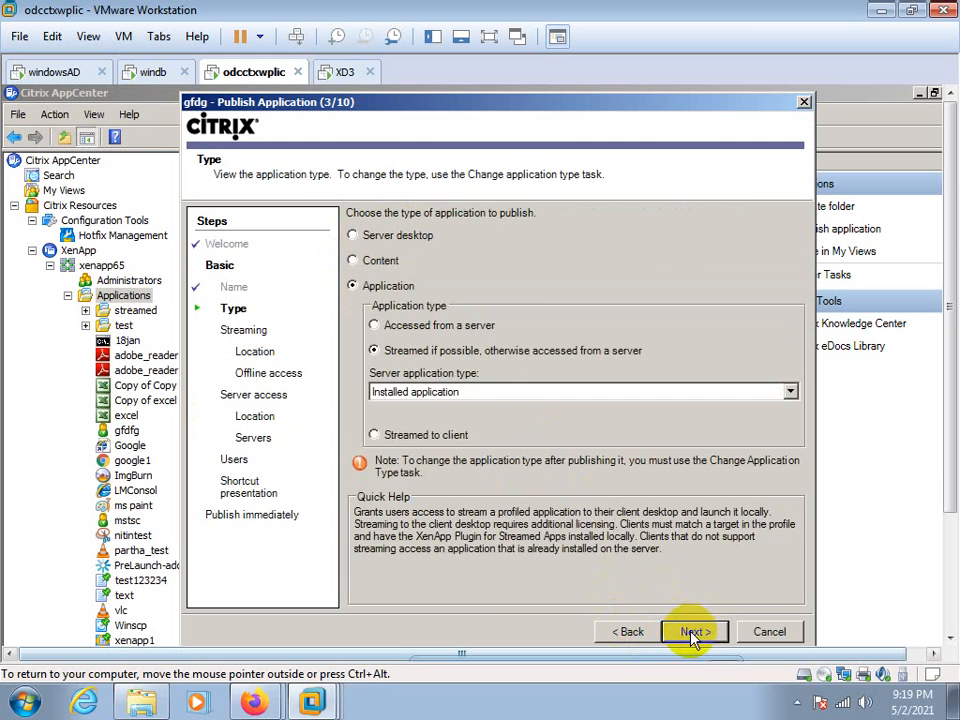
{"action": "left_click", "coordinate": [692, 632]}
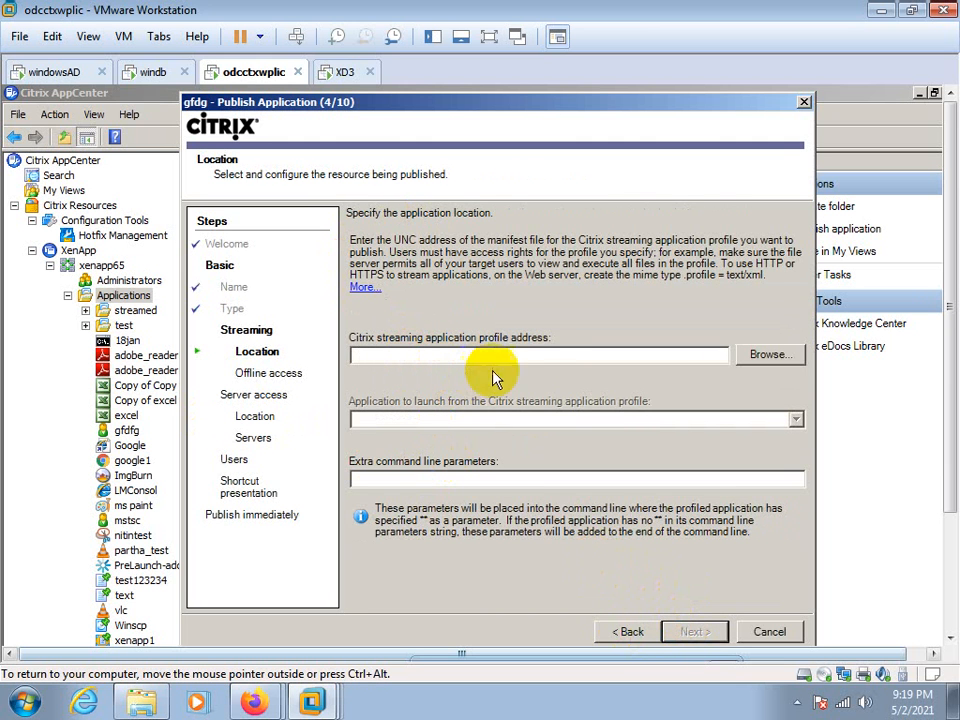
{"action": "left_click", "coordinate": [757, 355]}
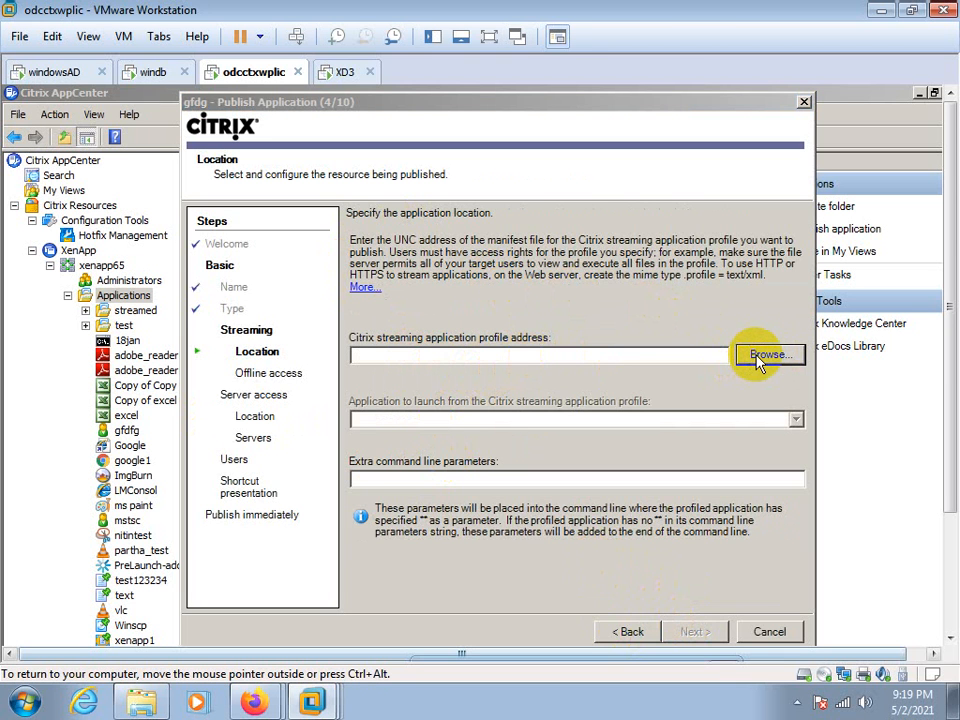
Switch to the windb virtual machine and minimize SQL Server Management Studio and Server Manager
{"action": "left_click", "coordinate": [152, 72]}
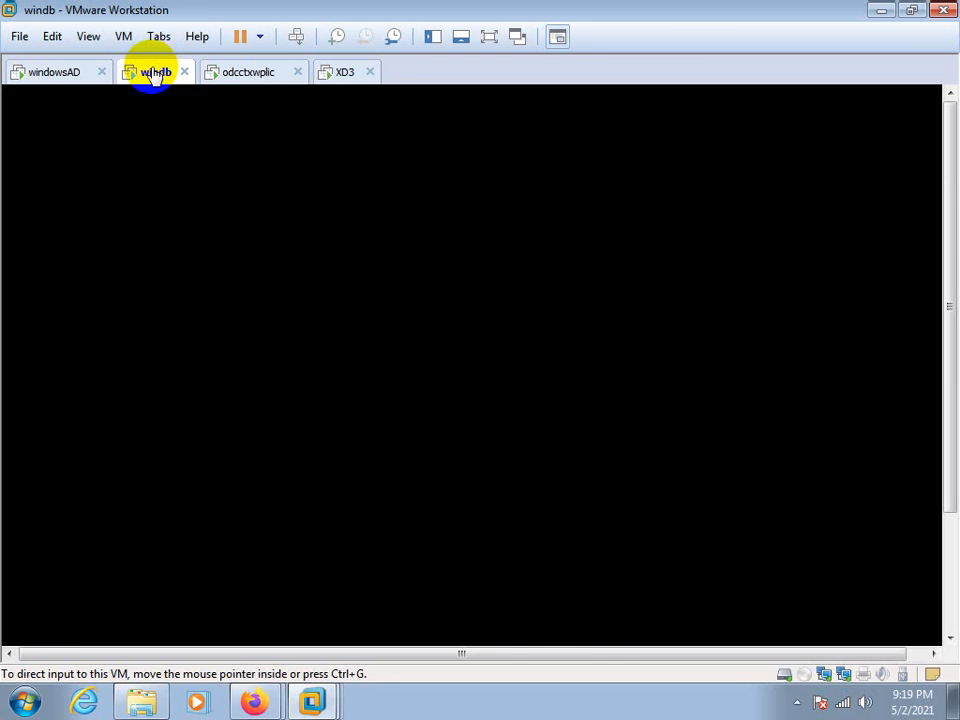
{"action": "left_click", "coordinate": [167, 561]}
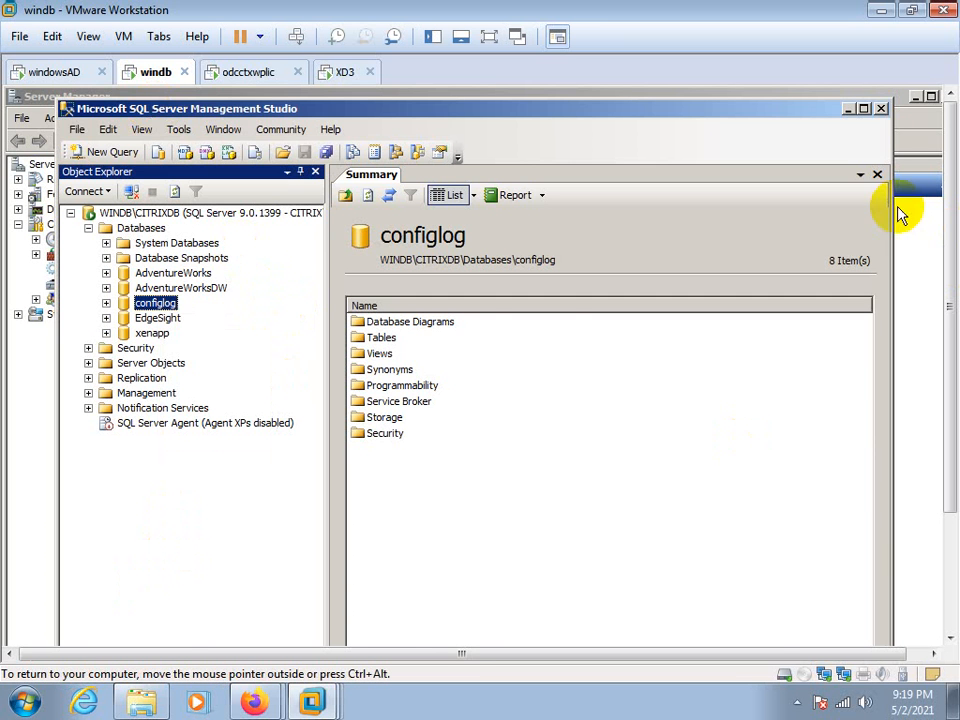
{"action": "left_click", "coordinate": [848, 111]}
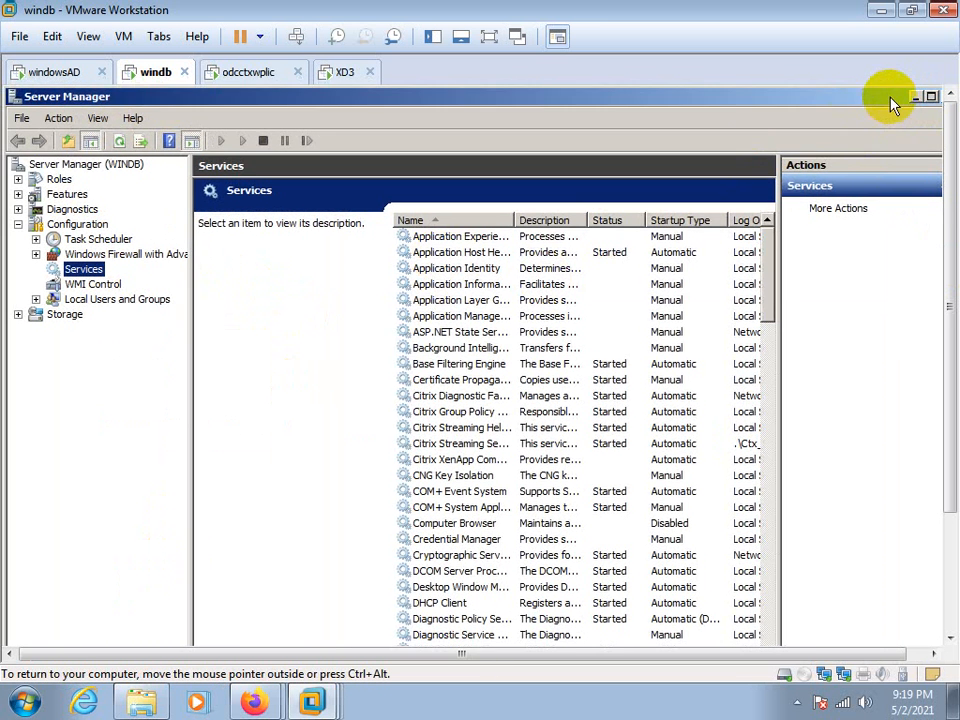
{"action": "double_click", "coordinate": [880, 97]}
{"action": "left_click", "coordinate": [817, 117]}
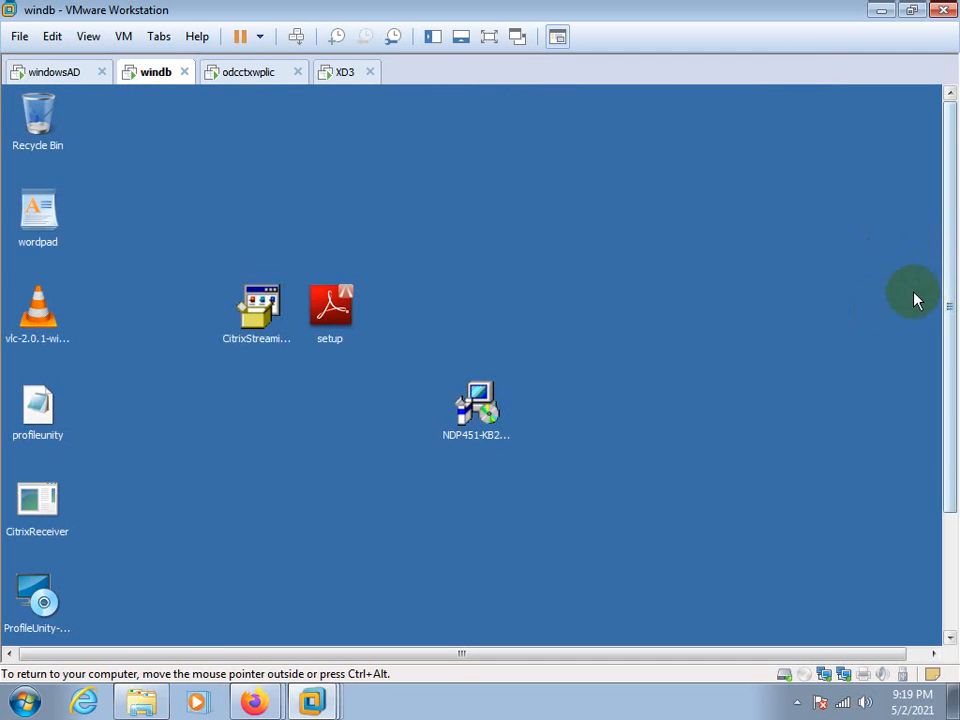
Locate the vlc-2.0.1-win32 installer on the windb desktop and open the file explorer there
{"action": "left_click_drag", "start_coordinate": [952, 292], "coordinate": [954, 413]}
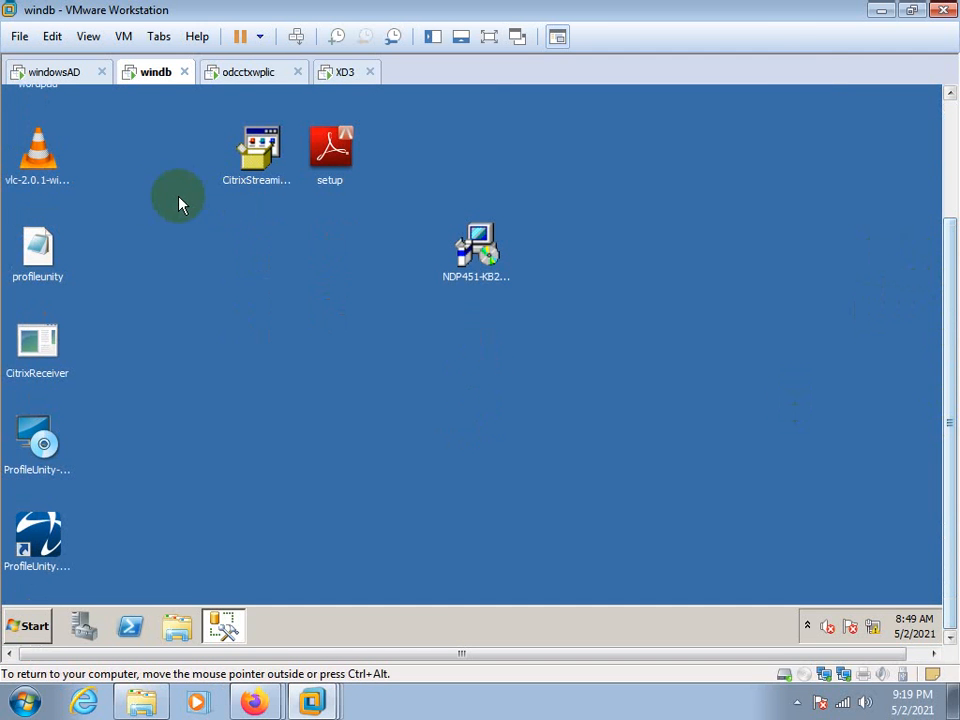
{"action": "left_click", "coordinate": [38, 152]}
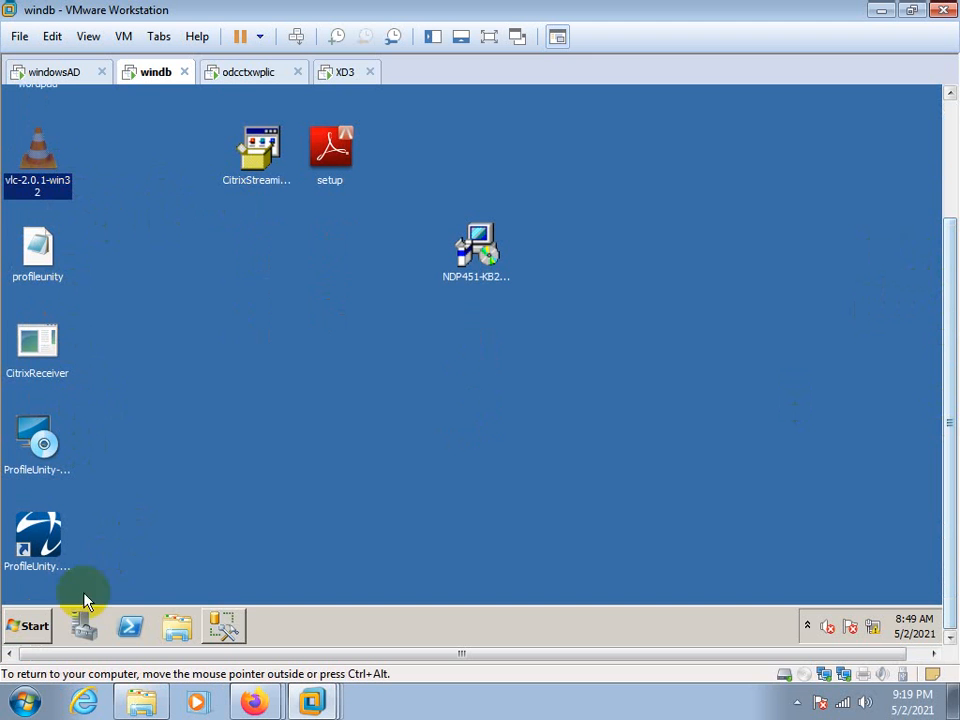
{"action": "left_click", "coordinate": [179, 634]}
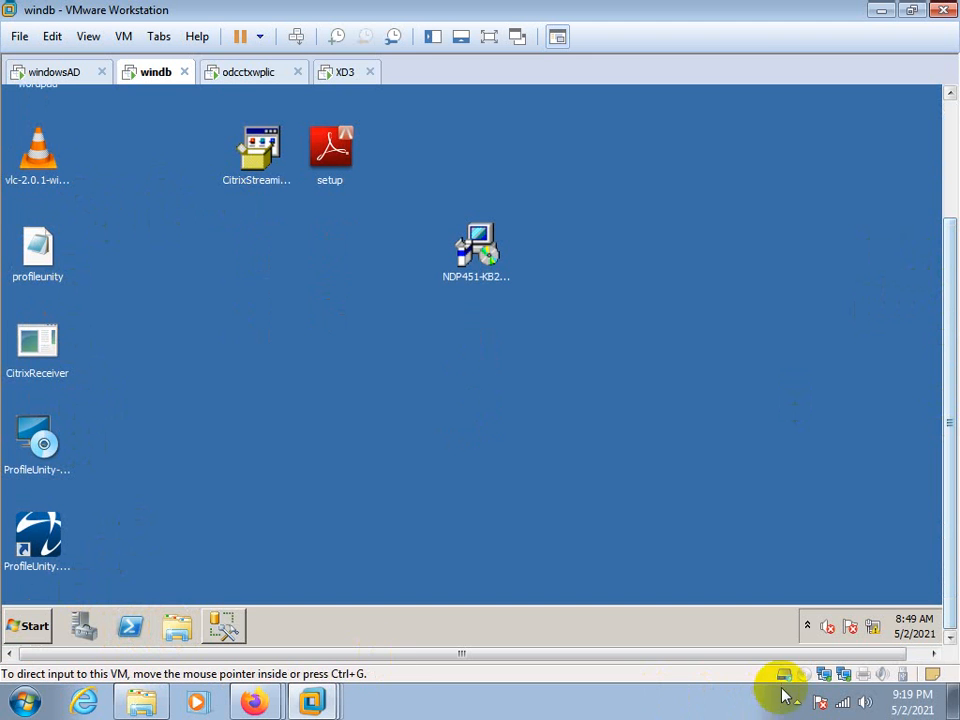
{"action": "left_click", "coordinate": [793, 702]}
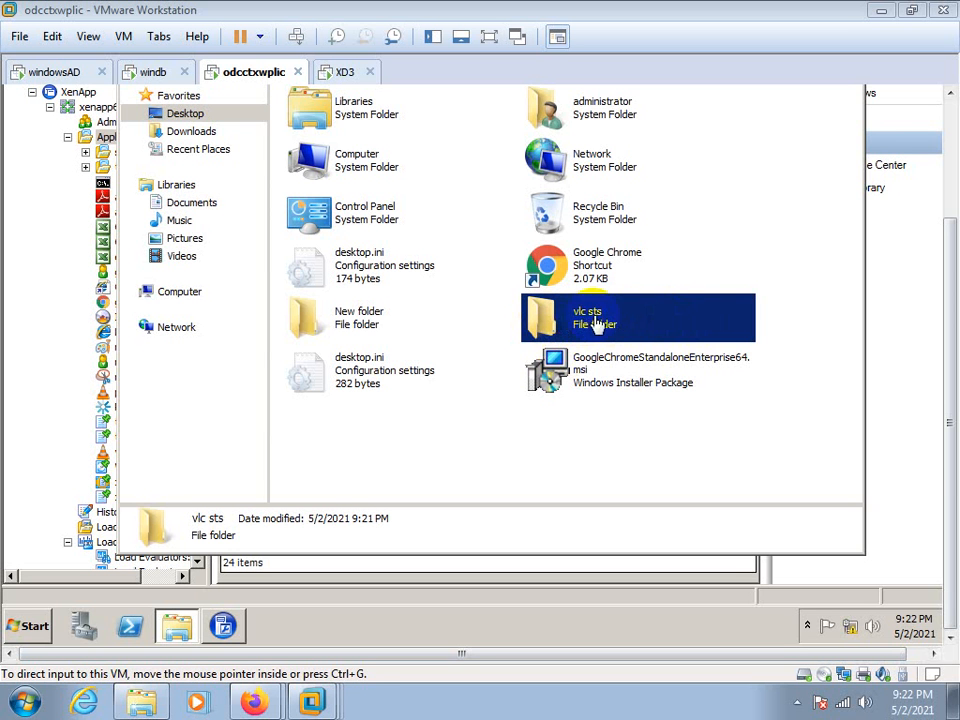
Minimize the file explorer and choose vlc sts.profile from the vlc sts desktop folder as the Citrix streaming application profile
{"action": "left_click_drag", "start_coordinate": [950, 469], "coordinate": [950, 335]}
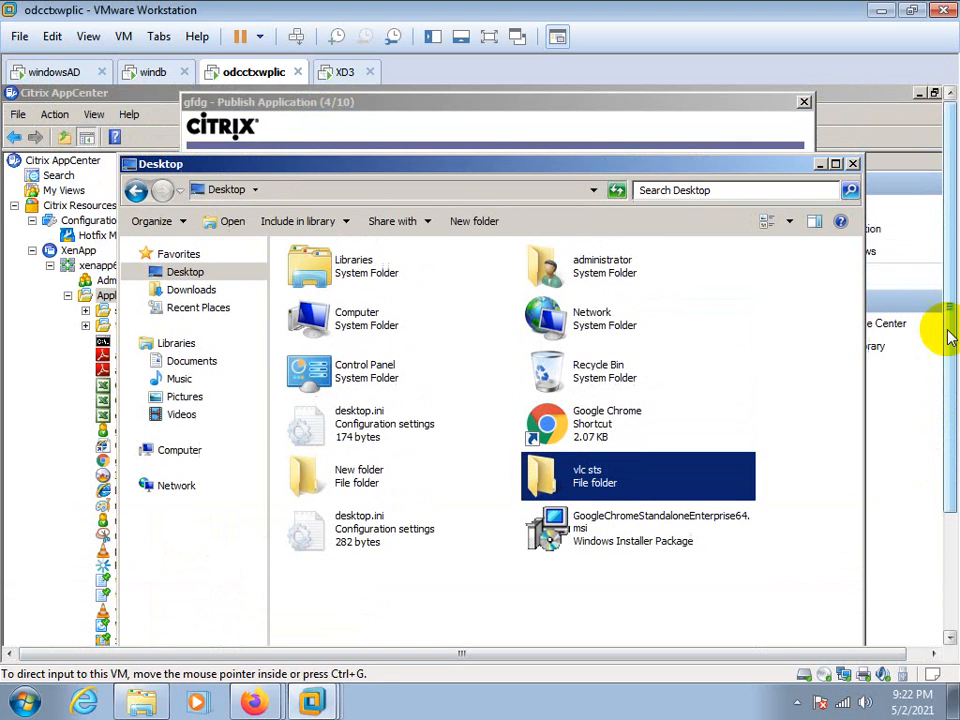
{"action": "left_click", "coordinate": [822, 166]}
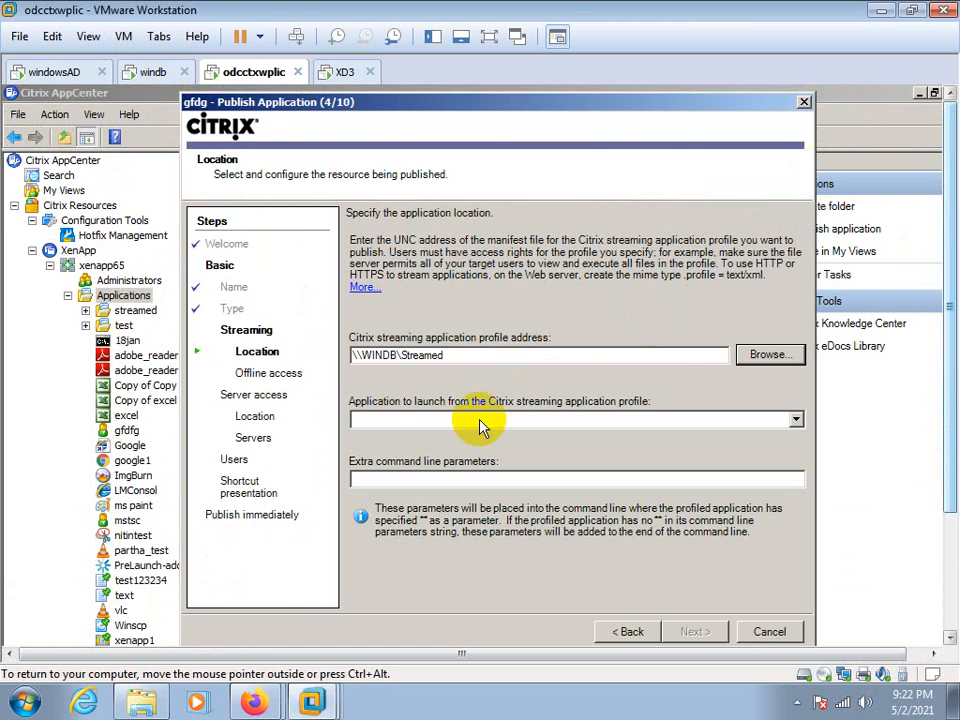
{"action": "left_click", "coordinate": [750, 355]}
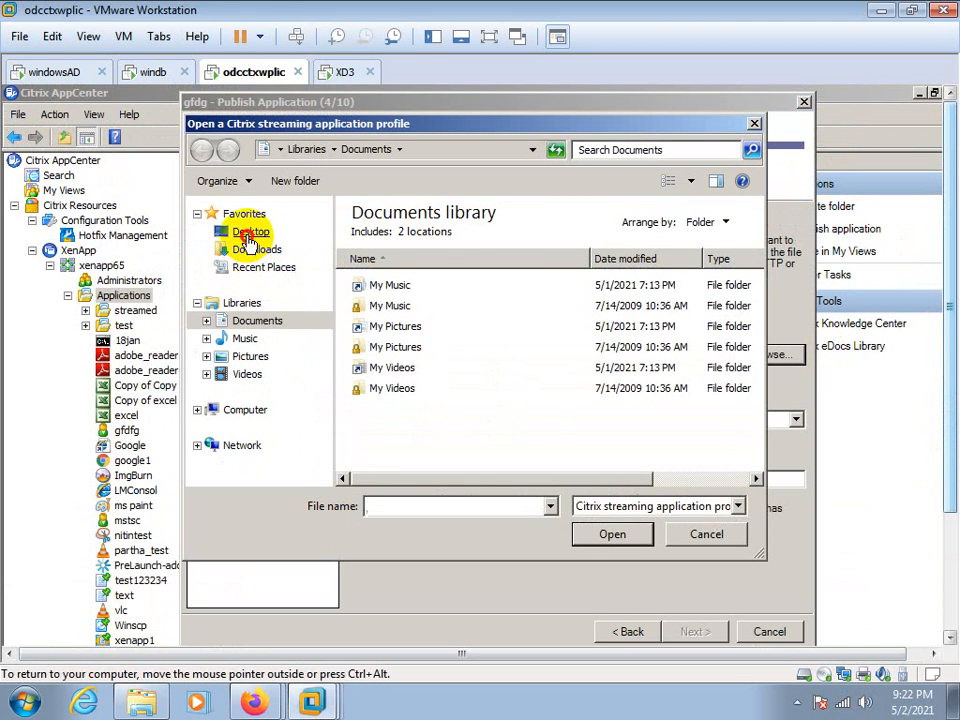
{"action": "left_click", "coordinate": [248, 233]}
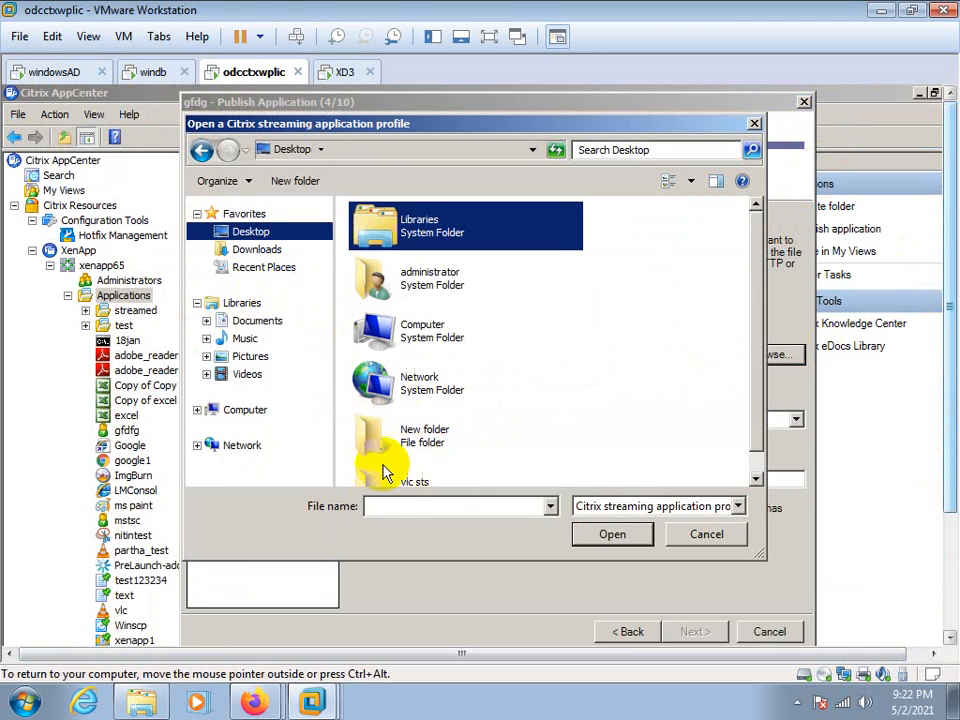
{"action": "double_click", "coordinate": [410, 478]}
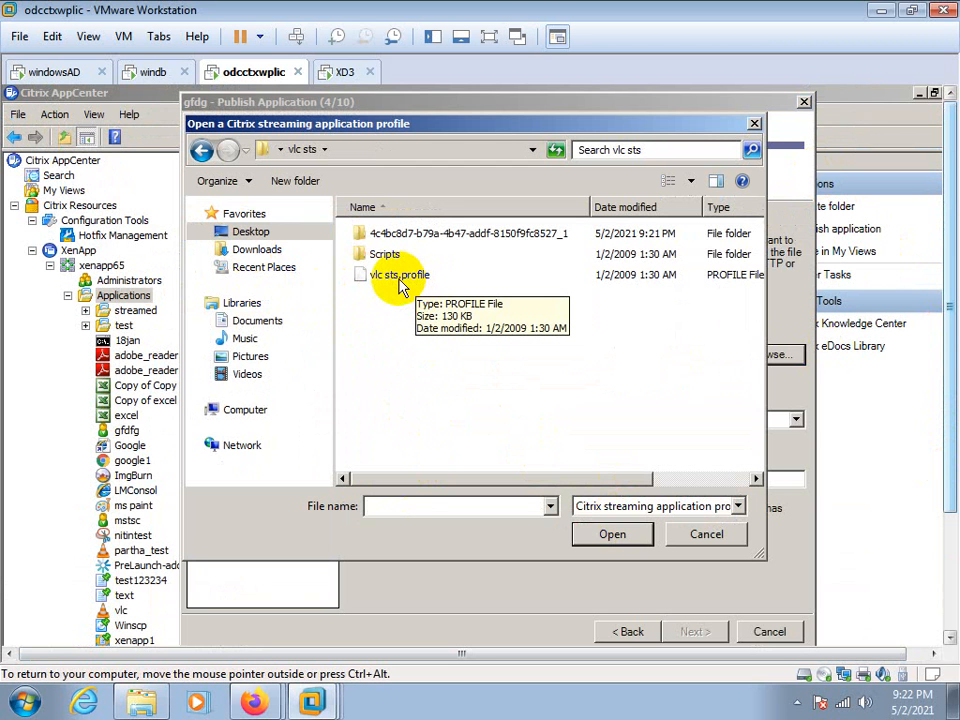
{"action": "left_click", "coordinate": [410, 277]}
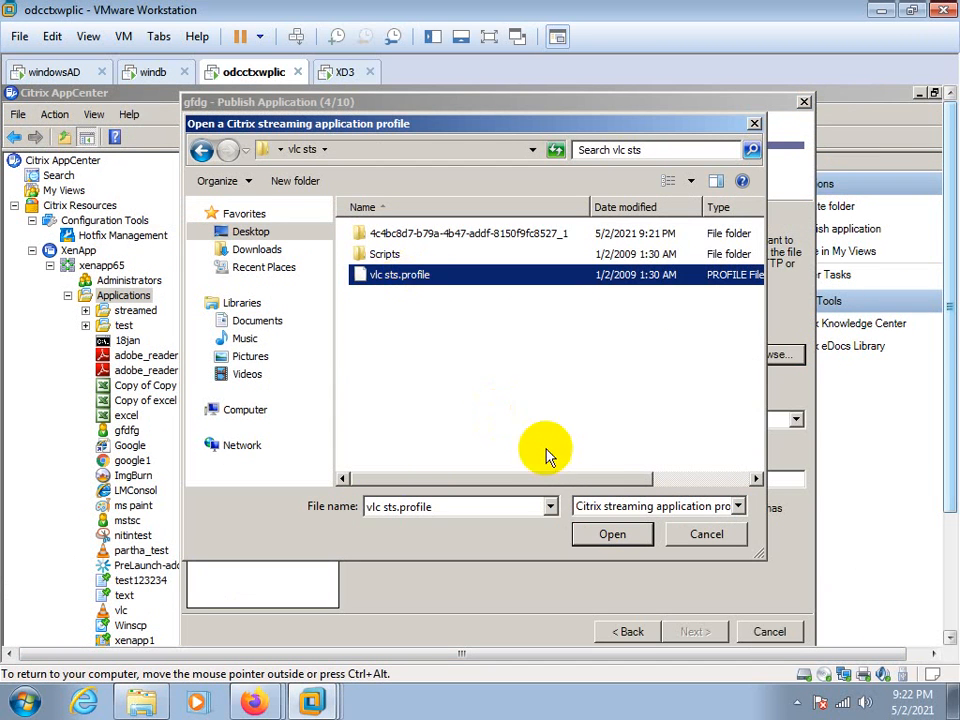
{"action": "left_click", "coordinate": [612, 535]}
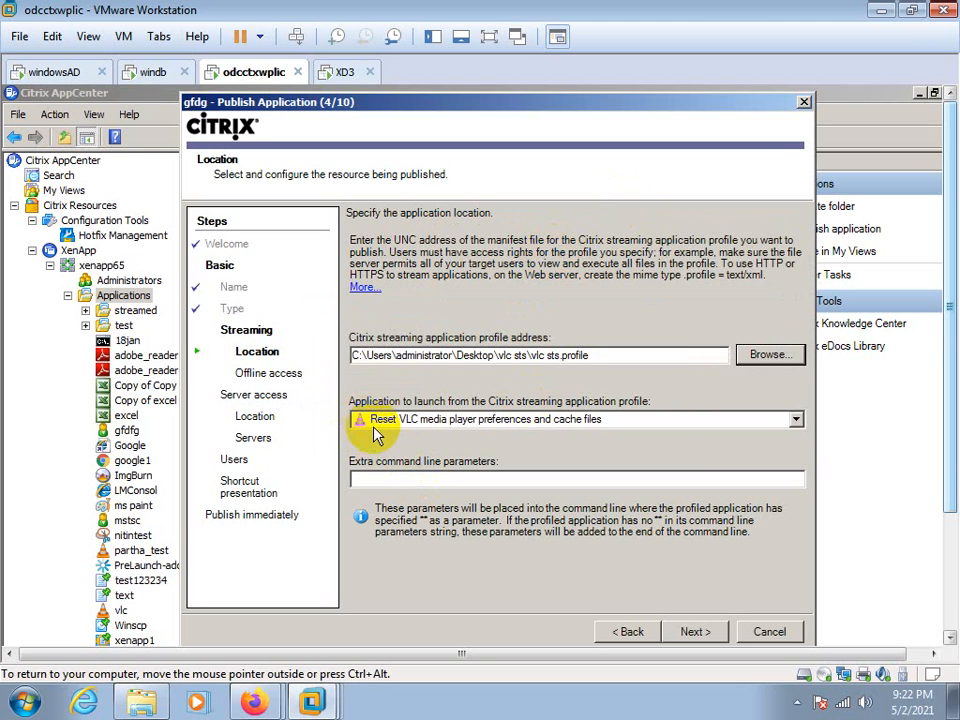
Set VLC media player as the application to launch from the streaming profile and continue to the offline access settings
{"action": "left_click", "coordinate": [796, 419]}
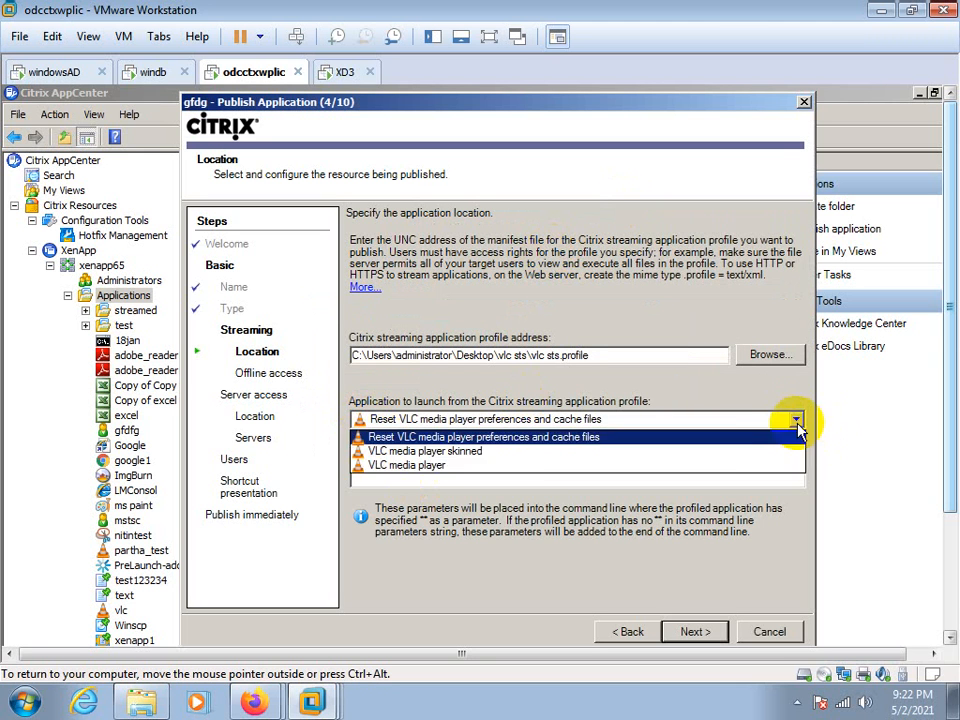
{"action": "left_click", "coordinate": [390, 467]}
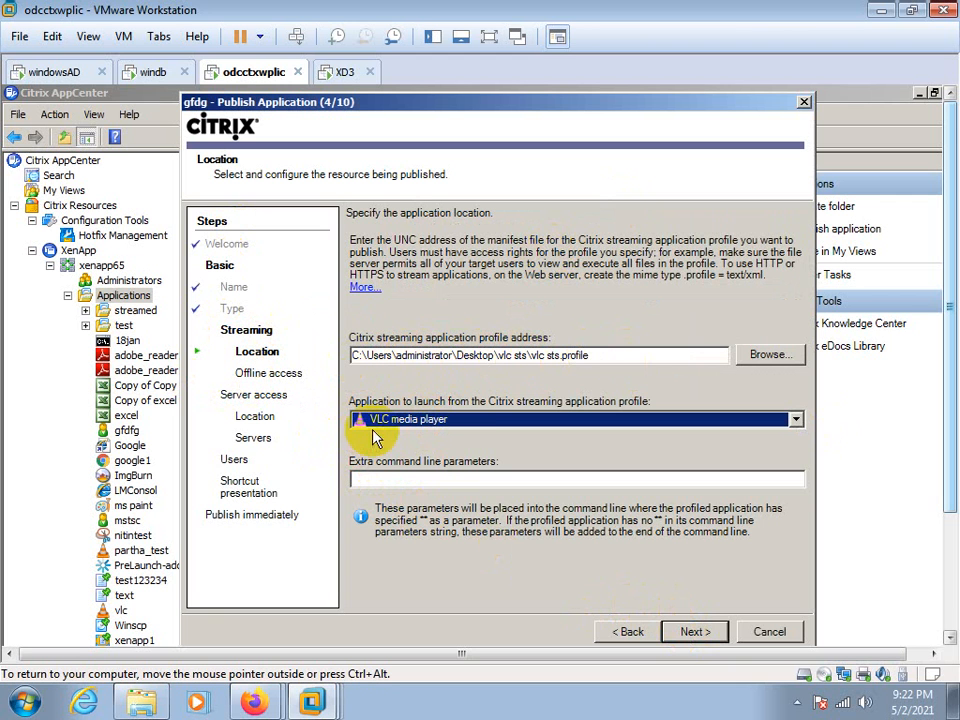
{"action": "left_click", "coordinate": [695, 632]}
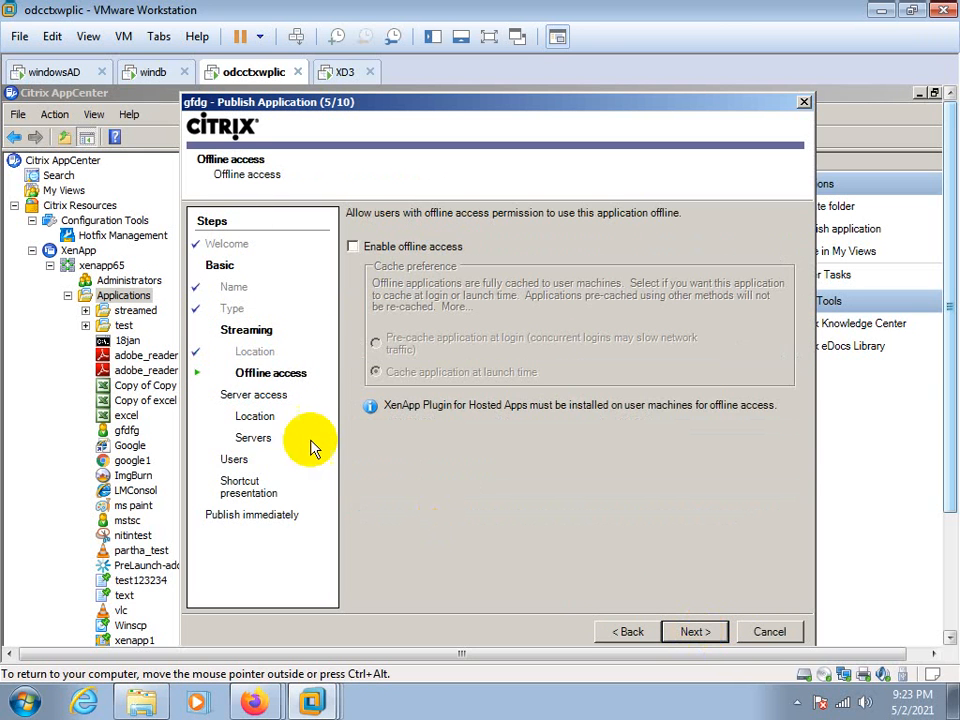
Enable offline access with the application cached at launch time and continue to the server location settings
{"action": "left_click", "coordinate": [353, 247]}
{"action": "left_click", "coordinate": [376, 371]}
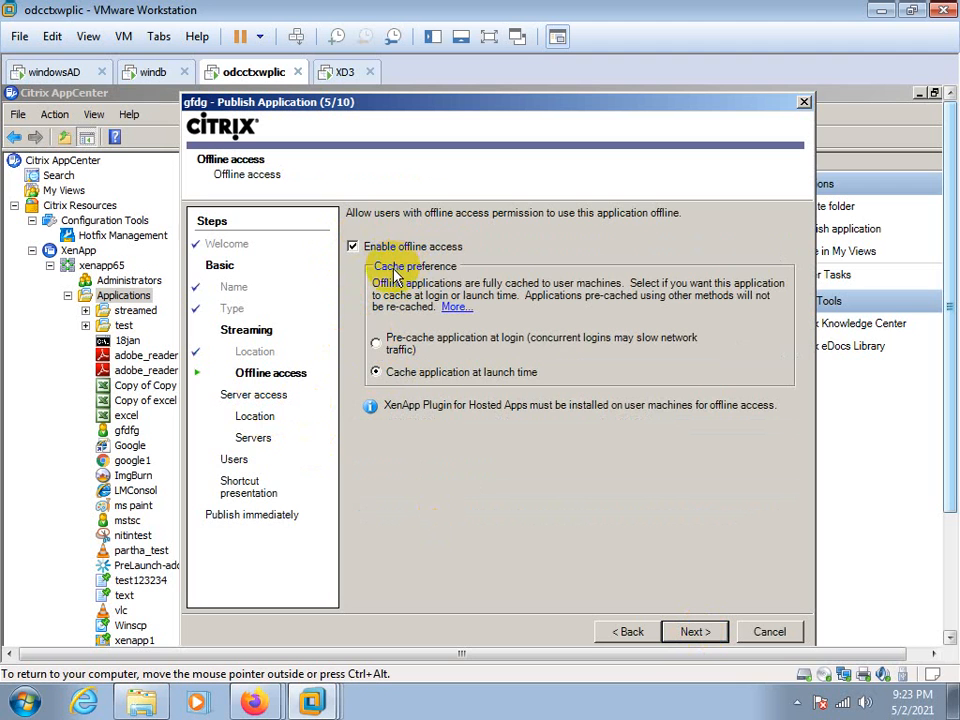
{"action": "left_click", "coordinate": [352, 247]}
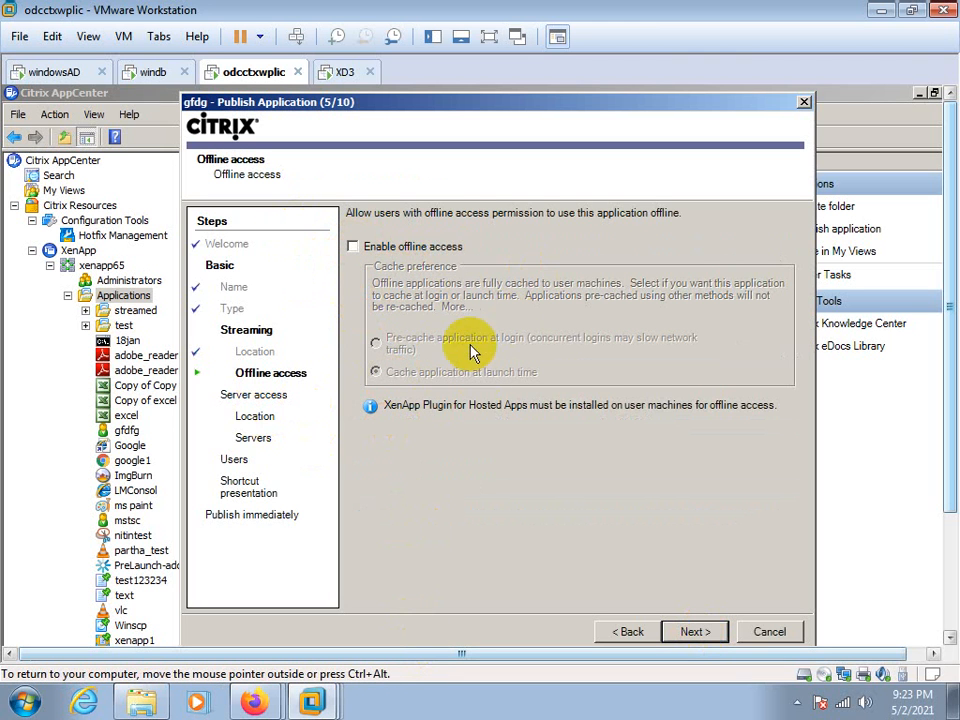
{"action": "left_click", "coordinate": [352, 247]}
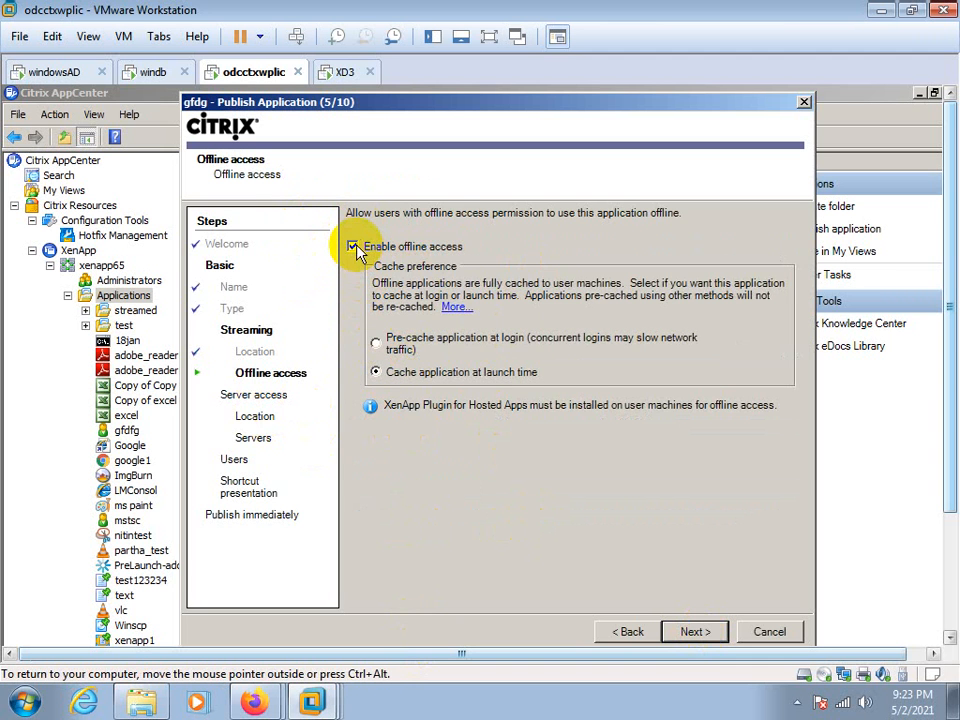
{"action": "left_click", "coordinate": [353, 248]}
{"action": "left_click", "coordinate": [354, 249]}
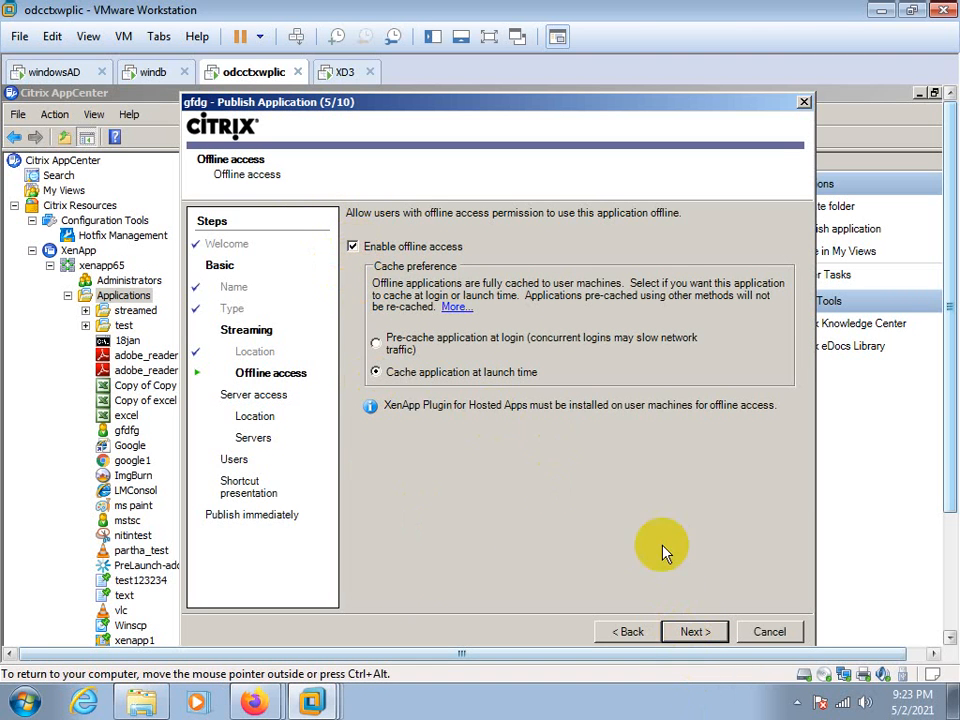
{"action": "left_click", "coordinate": [694, 631]}
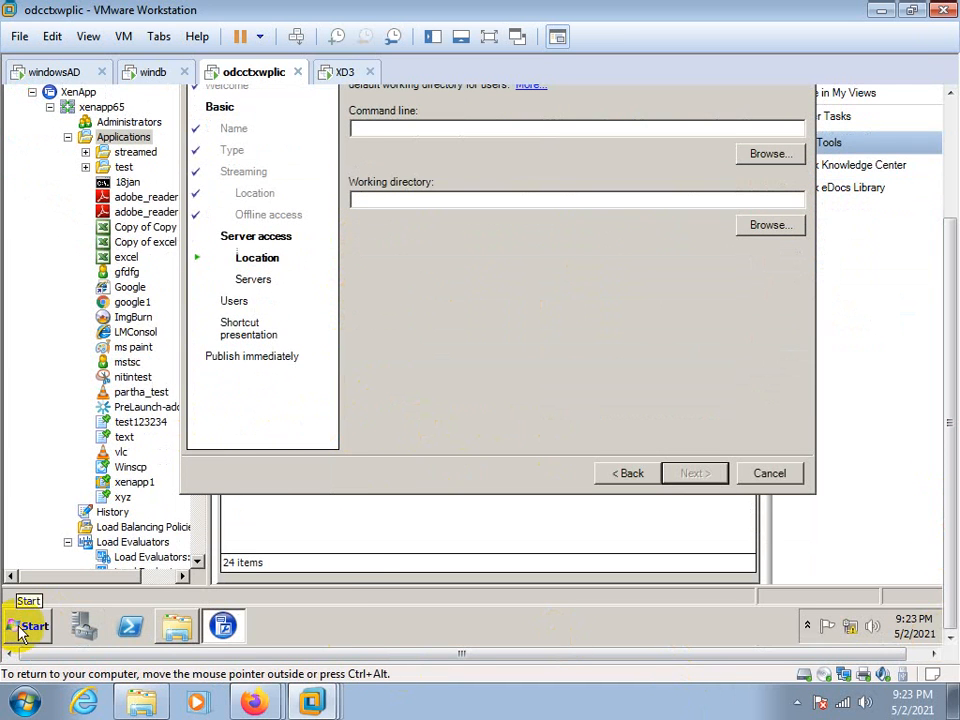
{"action": "left_click", "coordinate": [20, 632]}
{"action": "left_click", "coordinate": [45, 554]}
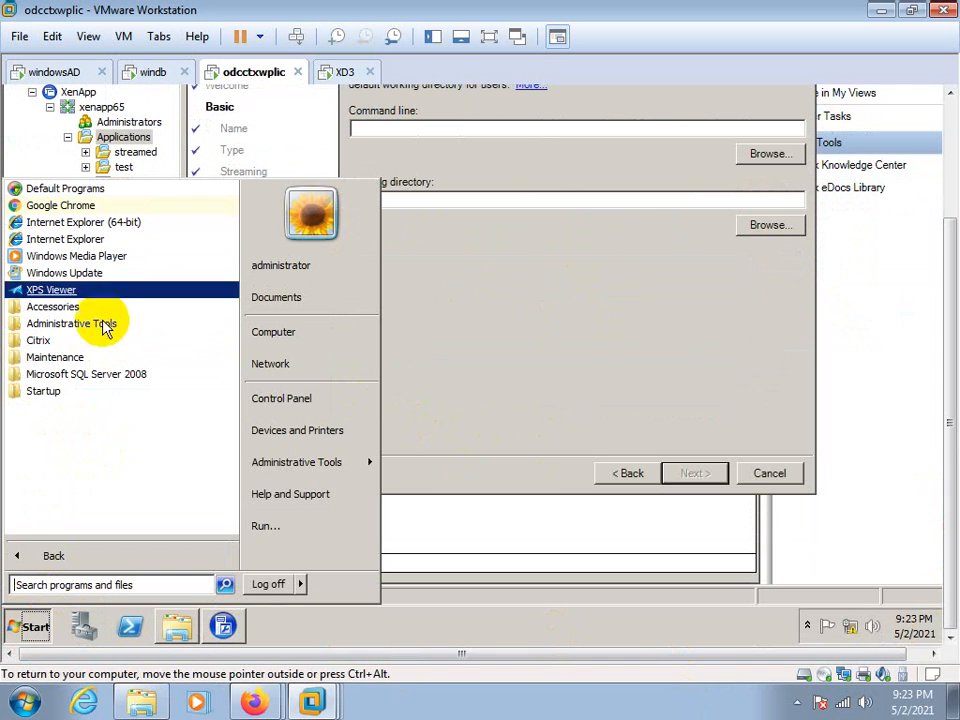
{"action": "left_click", "coordinate": [525, 380]}
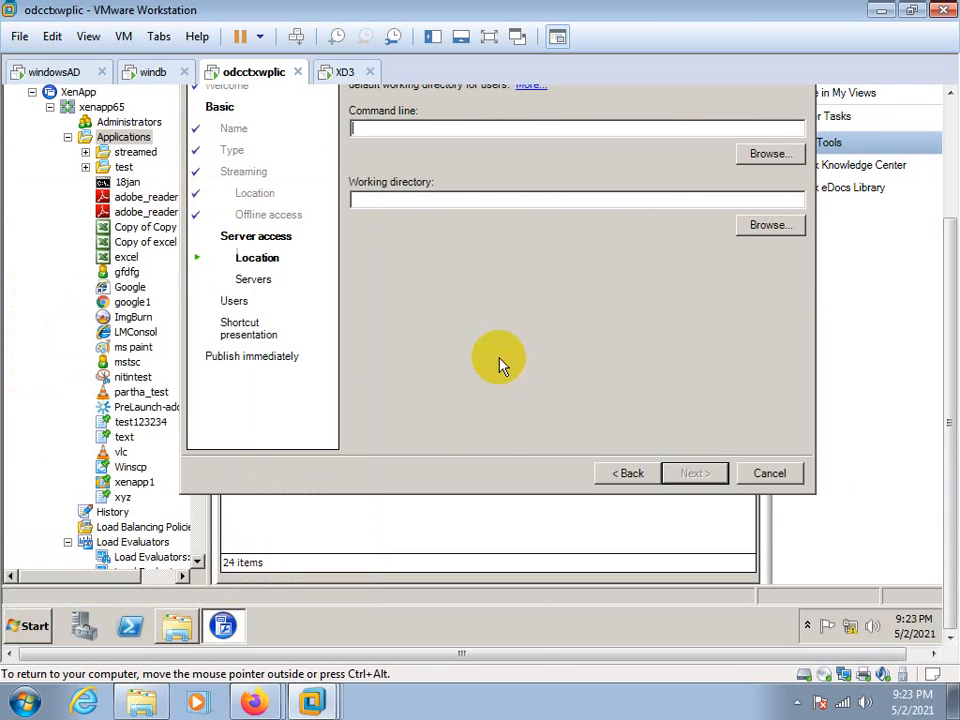
{"action": "left_click_drag", "start_coordinate": [950, 548], "coordinate": [948, 412]}
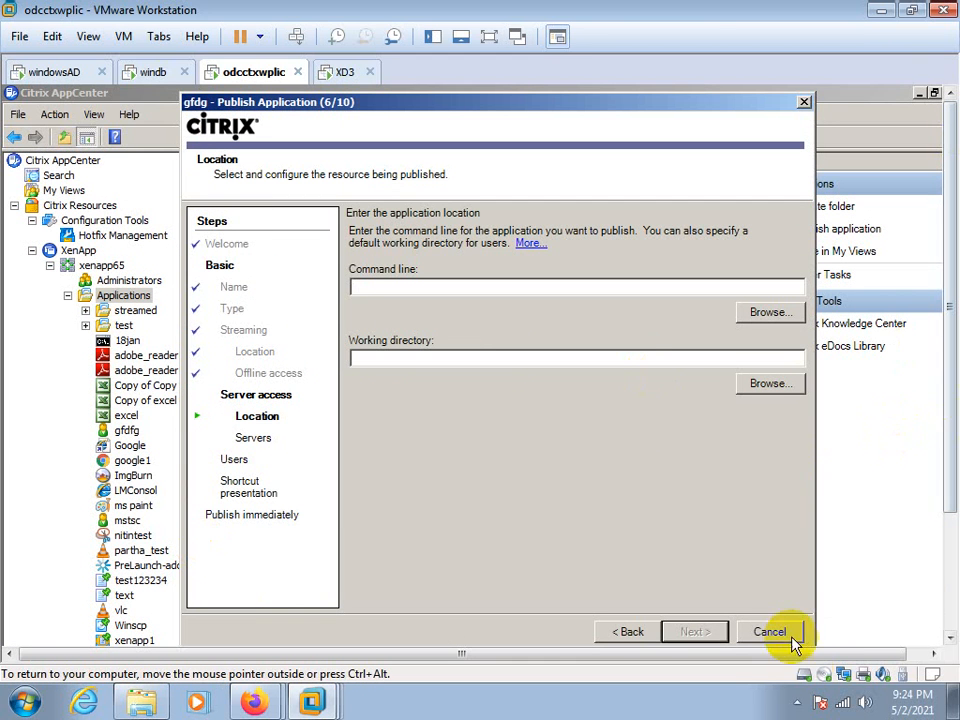
{"action": "left_click", "coordinate": [798, 704]}
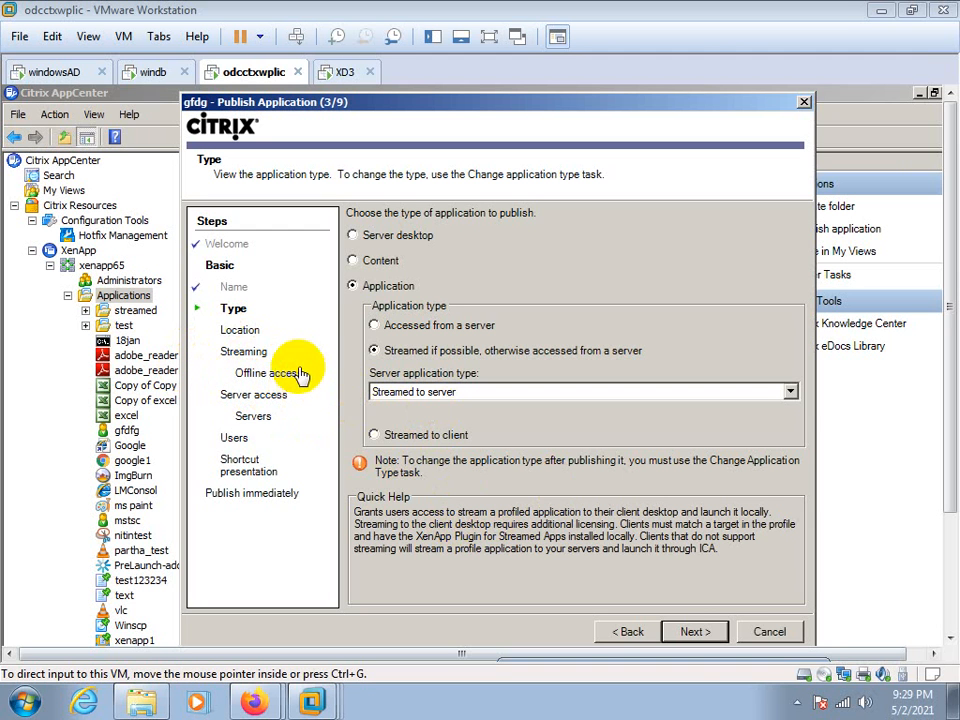
Proceed with the Streamed to server type, keep offline access enabled, and advance to the selection of hosting servers
{"action": "left_click", "coordinate": [683, 636]}
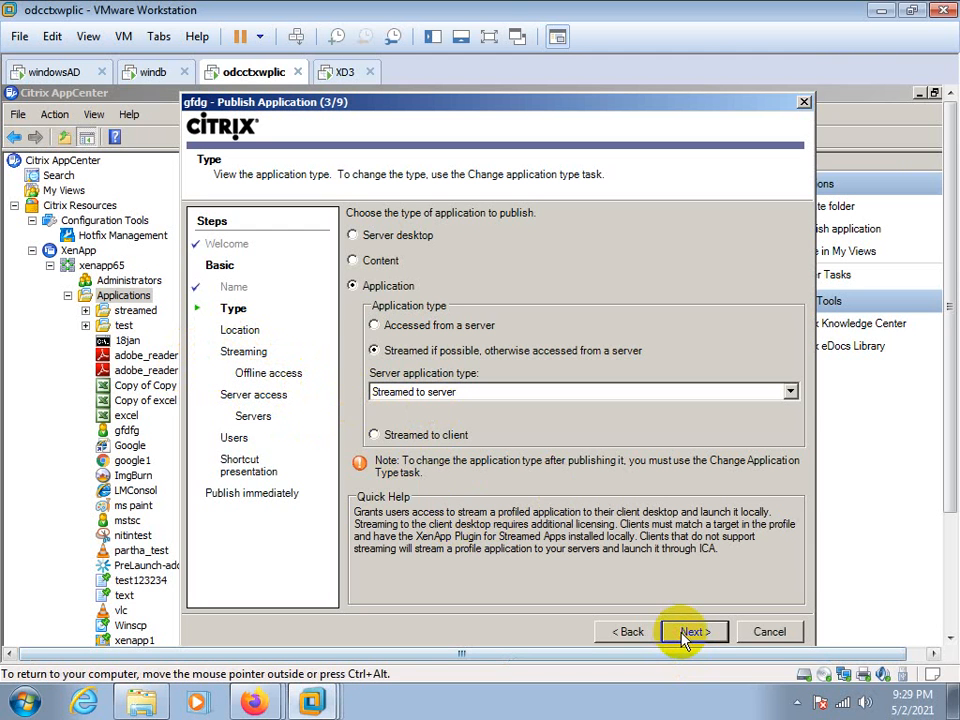
{"action": "left_click", "coordinate": [687, 634]}
{"action": "left_click", "coordinate": [687, 634]}
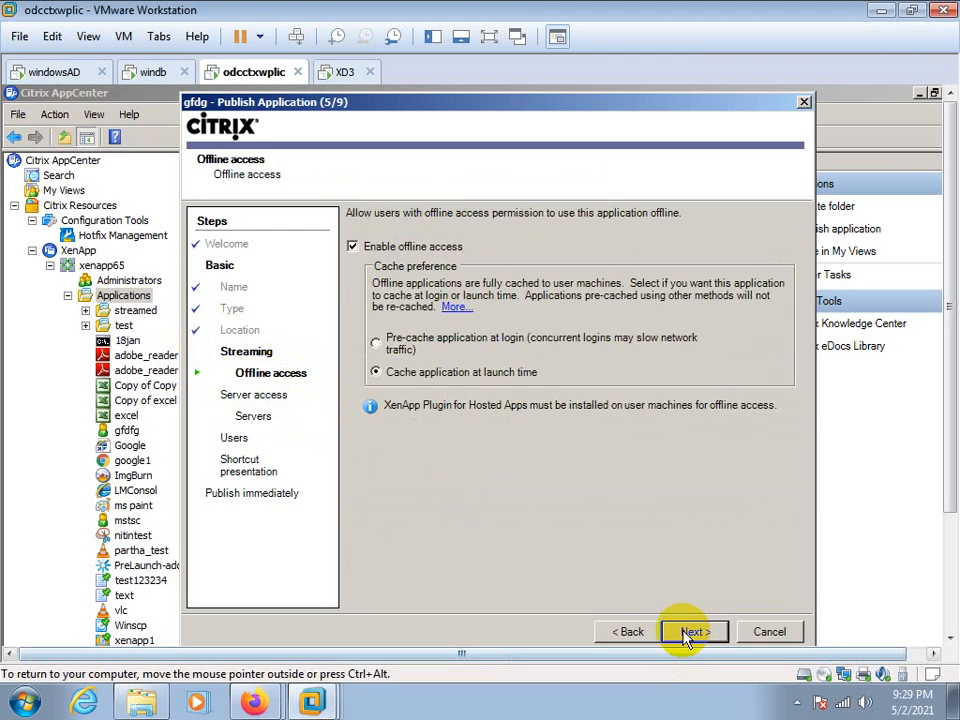
{"action": "left_click", "coordinate": [352, 247]}
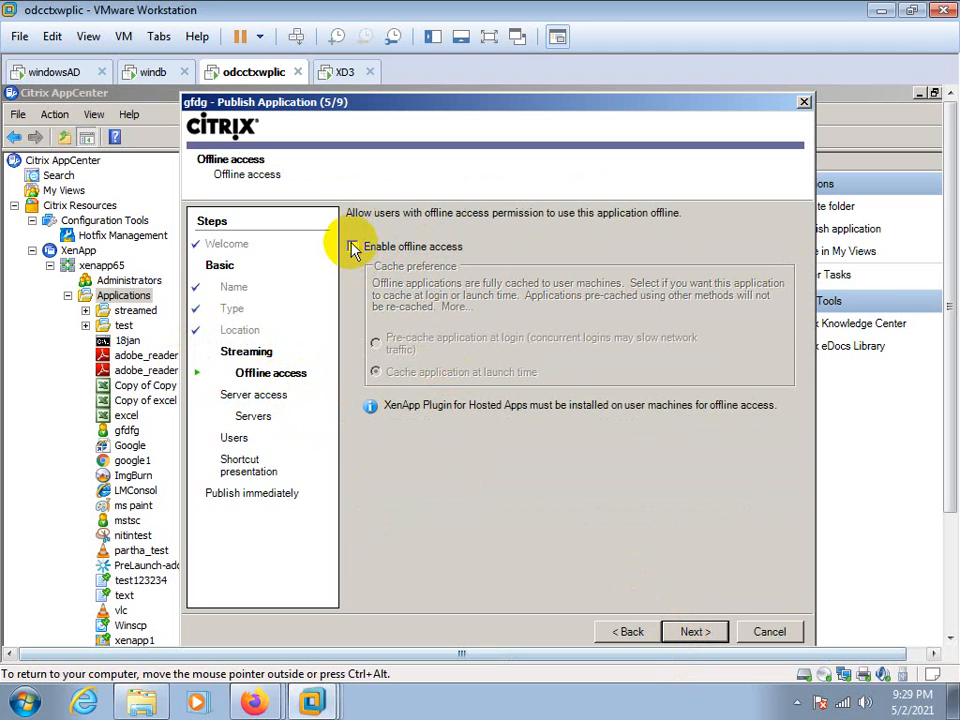
{"action": "left_click", "coordinate": [352, 247]}
{"action": "left_click", "coordinate": [352, 247]}
{"action": "left_click", "coordinate": [352, 247]}
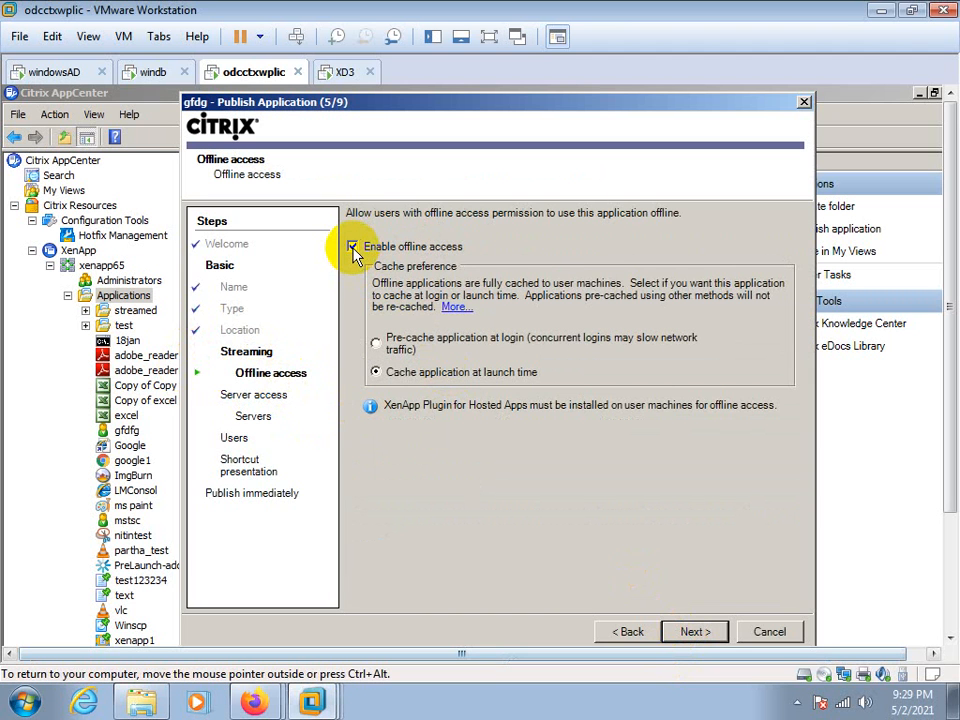
{"action": "left_click", "coordinate": [695, 631]}
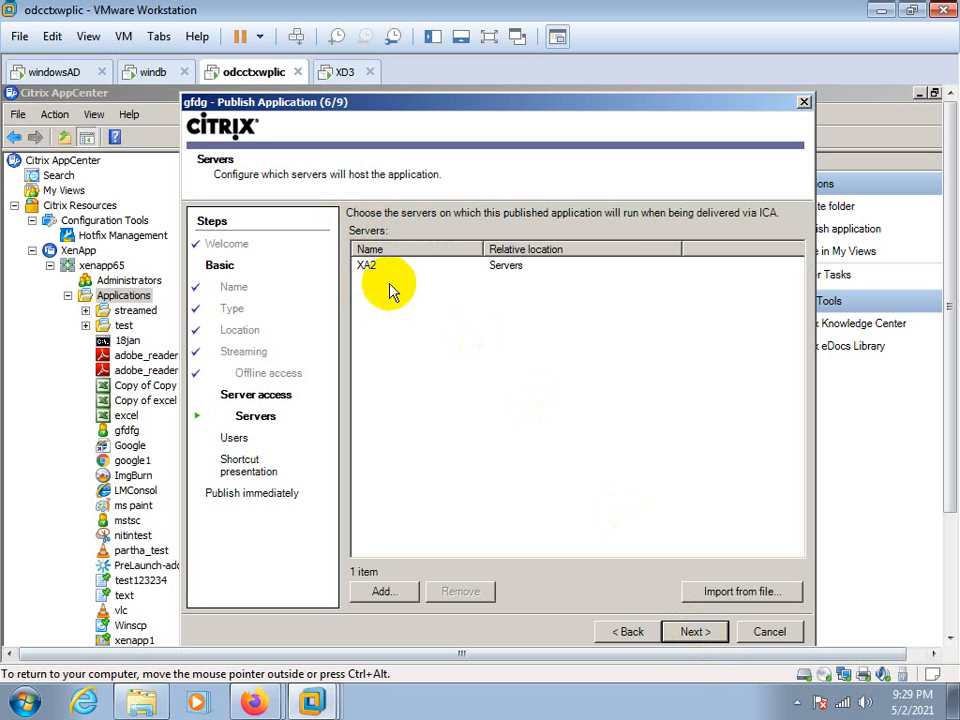
Return to the application type, try Streamed to client and Accessed from a server, and cancel publishing the application
{"action": "left_click", "coordinate": [630, 632]}
{"action": "left_click", "coordinate": [630, 632]}
{"action": "left_click", "coordinate": [630, 632]}
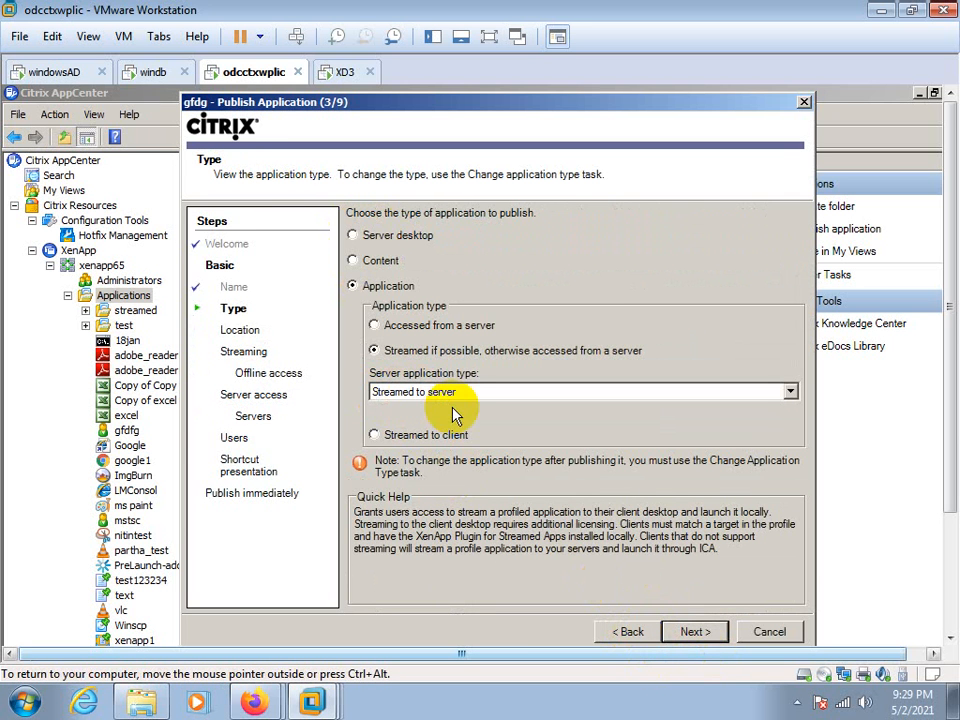
{"action": "left_click", "coordinate": [376, 437]}
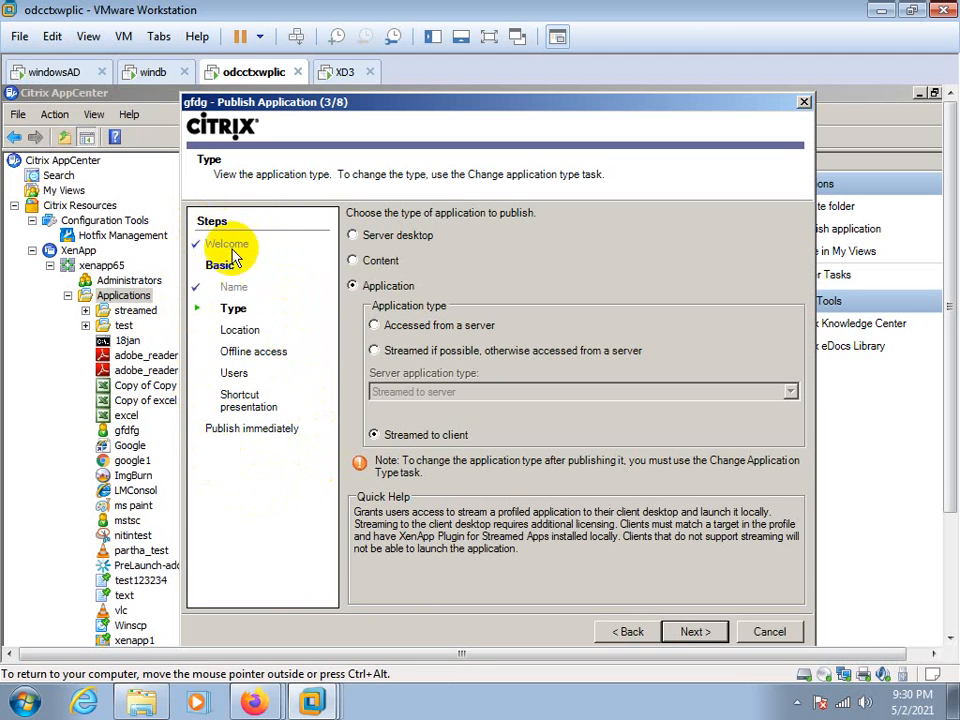
{"action": "left_click", "coordinate": [375, 327]}
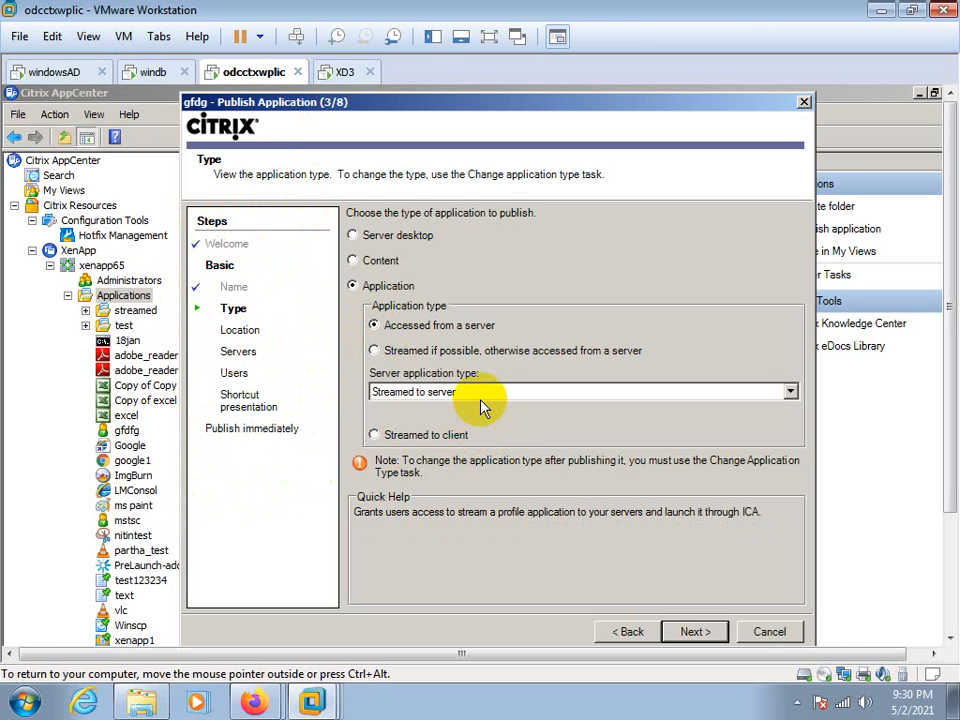
{"action": "left_click", "coordinate": [768, 632]}
{"action": "left_click", "coordinate": [440, 457]}
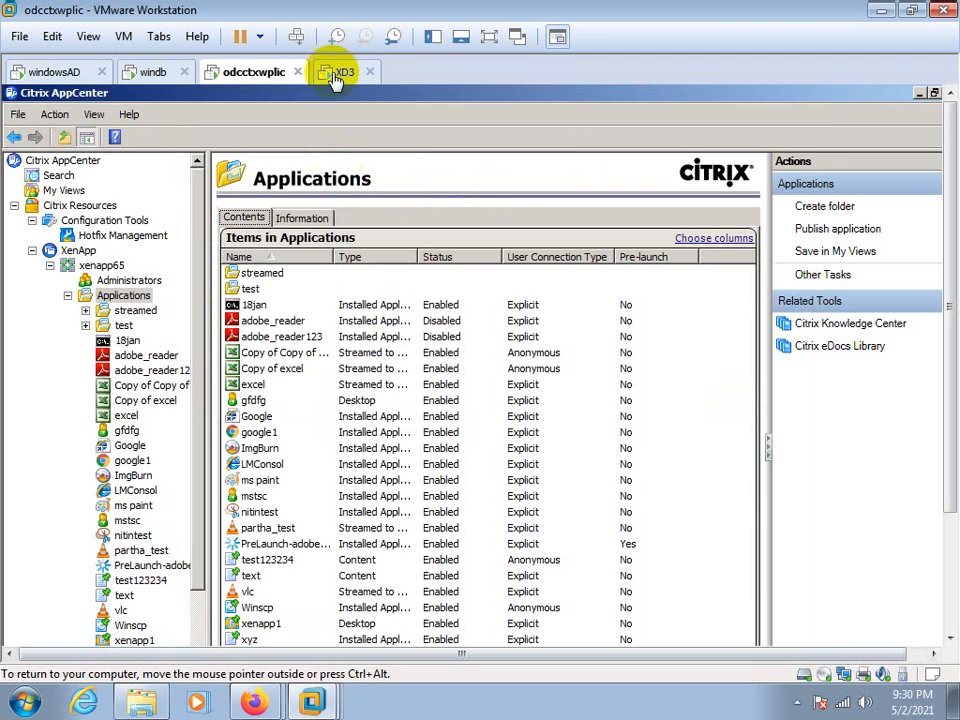
Switch to the XD3 virtual machine and log on as citrix\administrator with the account password
{"action": "left_click", "coordinate": [340, 72]}
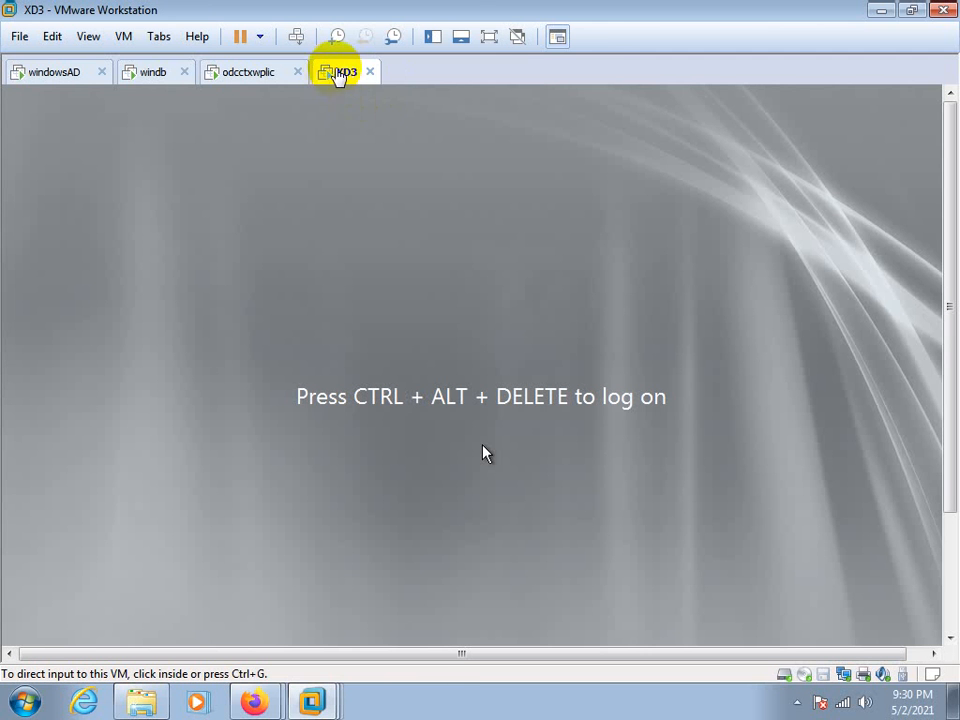
{"action": "right_click", "coordinate": [338, 72]}
{"action": "left_click", "coordinate": [435, 184]}
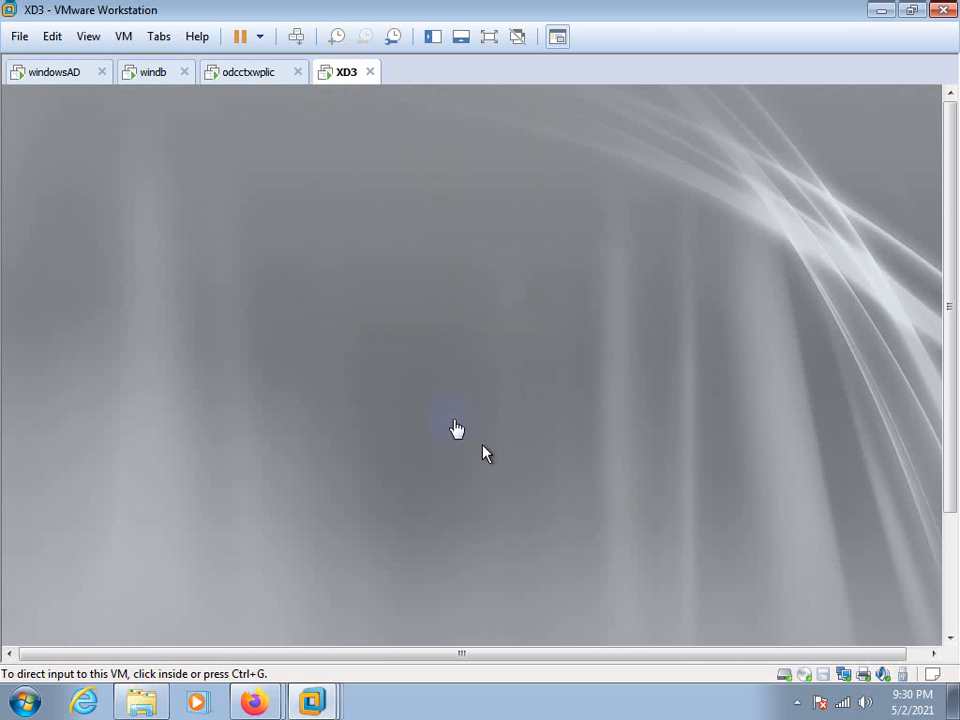
{"action": "left_click", "coordinate": [461, 489]}
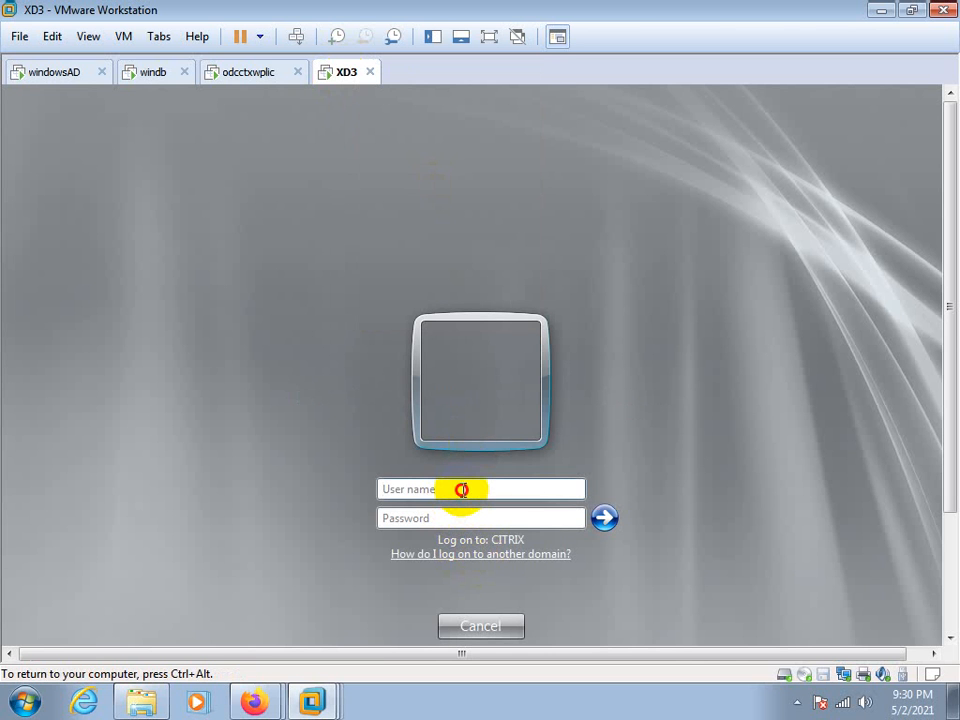
{"action": "type", "text": "citrix\\administr"}
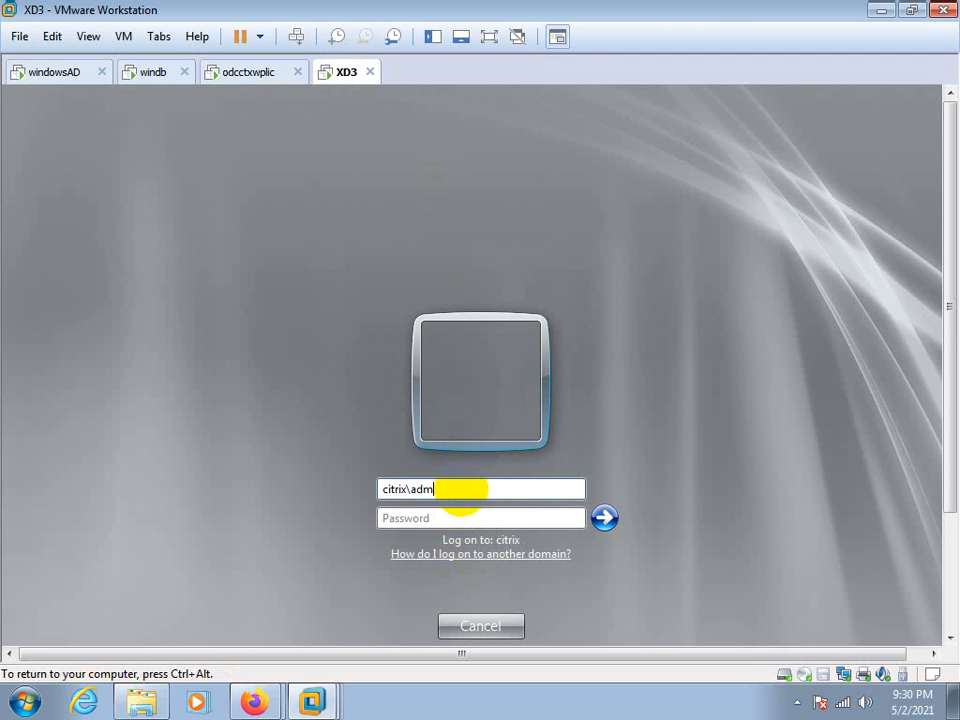
{"action": "type", "text": "ator"}
{"action": "key", "text": "Tab"}
{"action": "type", "text": "********"}
{"action": "key", "text": "Return"}
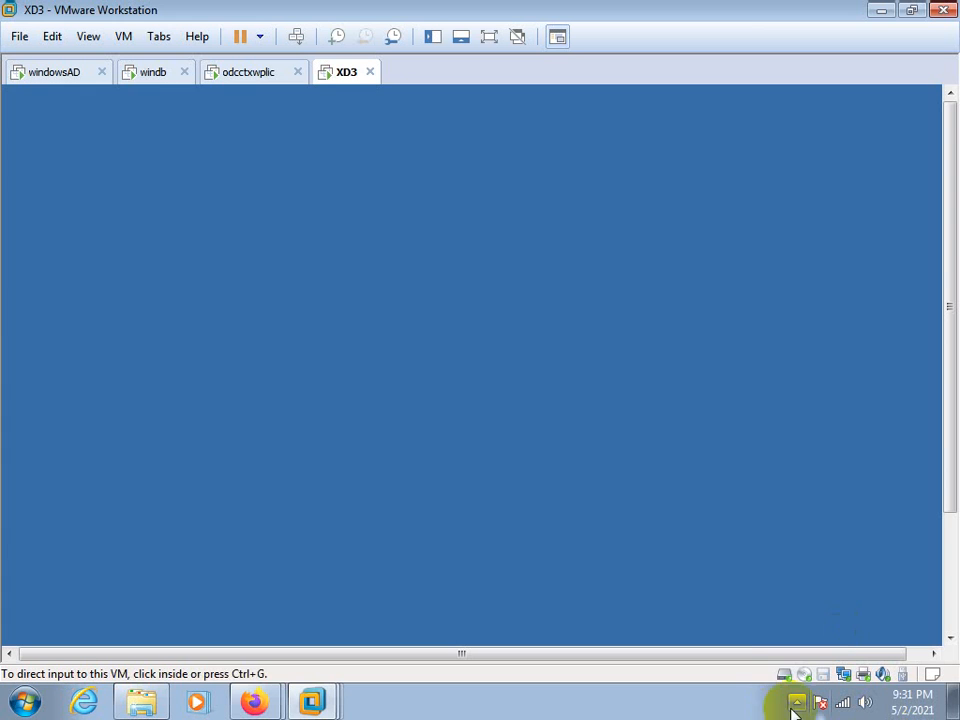
Switch back to the odcctxwplic virtual machine showing the xenapp65 farm
{"action": "left_click", "coordinate": [796, 703]}
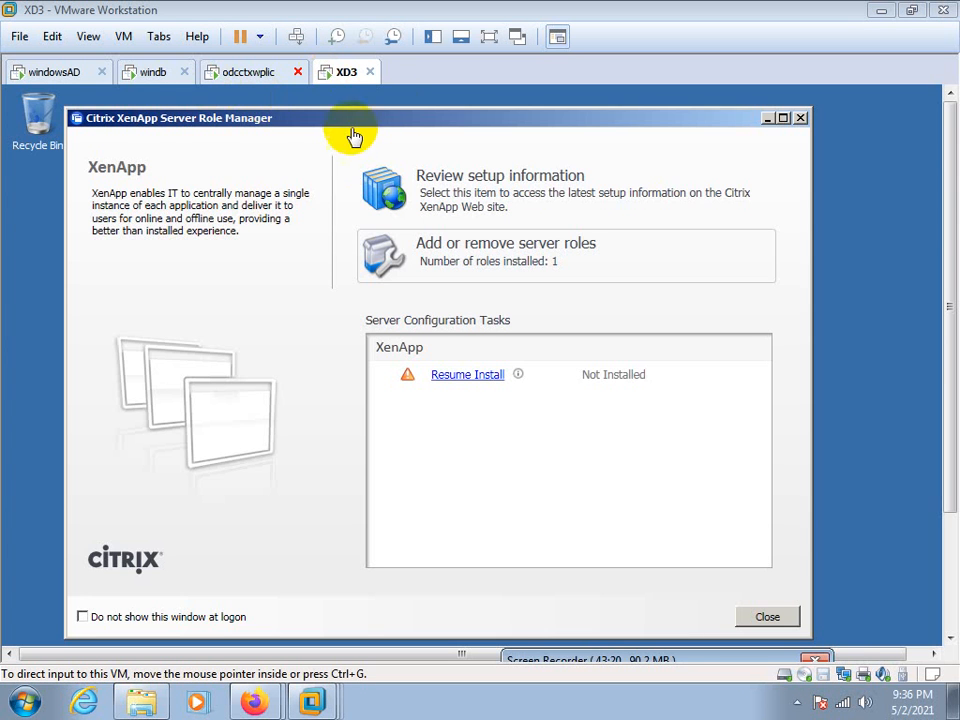
{"action": "left_click", "coordinate": [250, 72]}
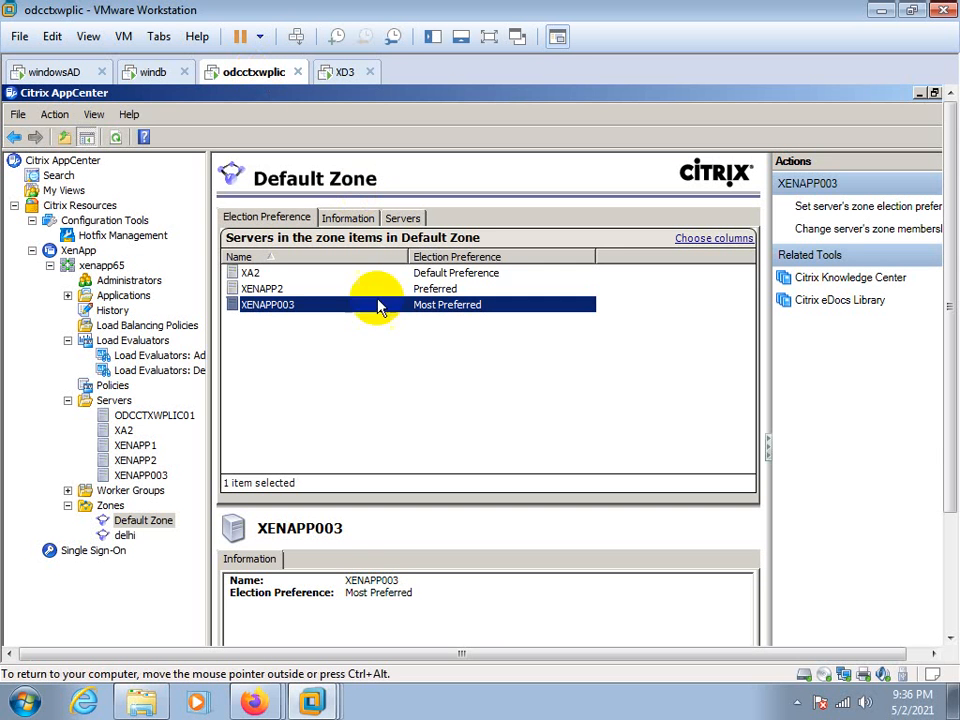
Review the farm's zones and the election preferences of the servers in Default Zone, including XA2
{"action": "left_click", "coordinate": [250, 276]}
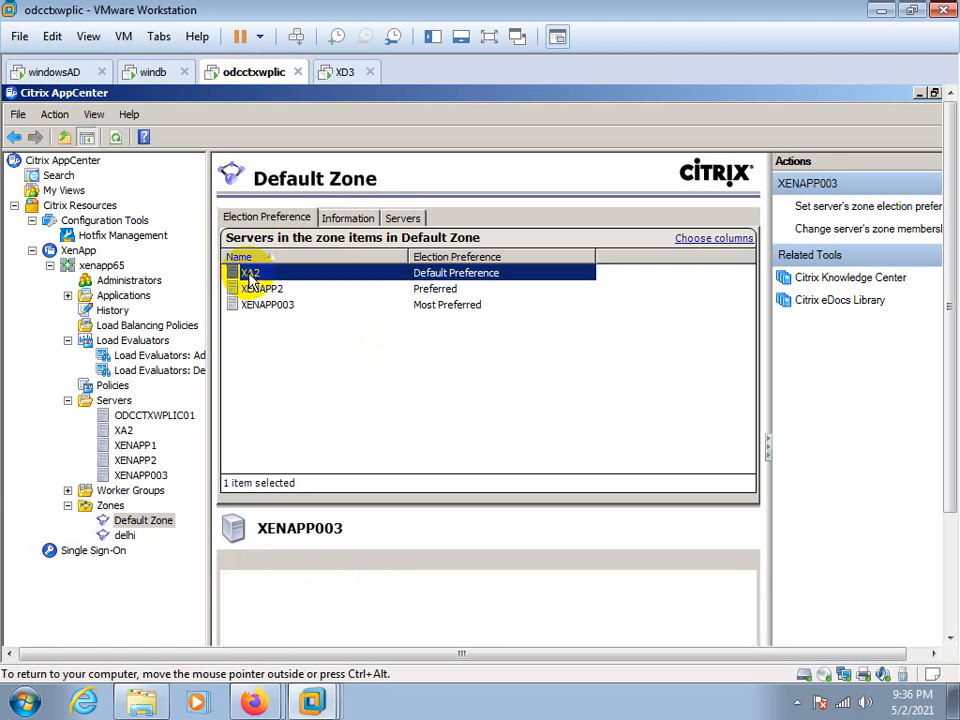
{"action": "right_click", "coordinate": [250, 276]}
{"action": "left_click", "coordinate": [345, 413]}
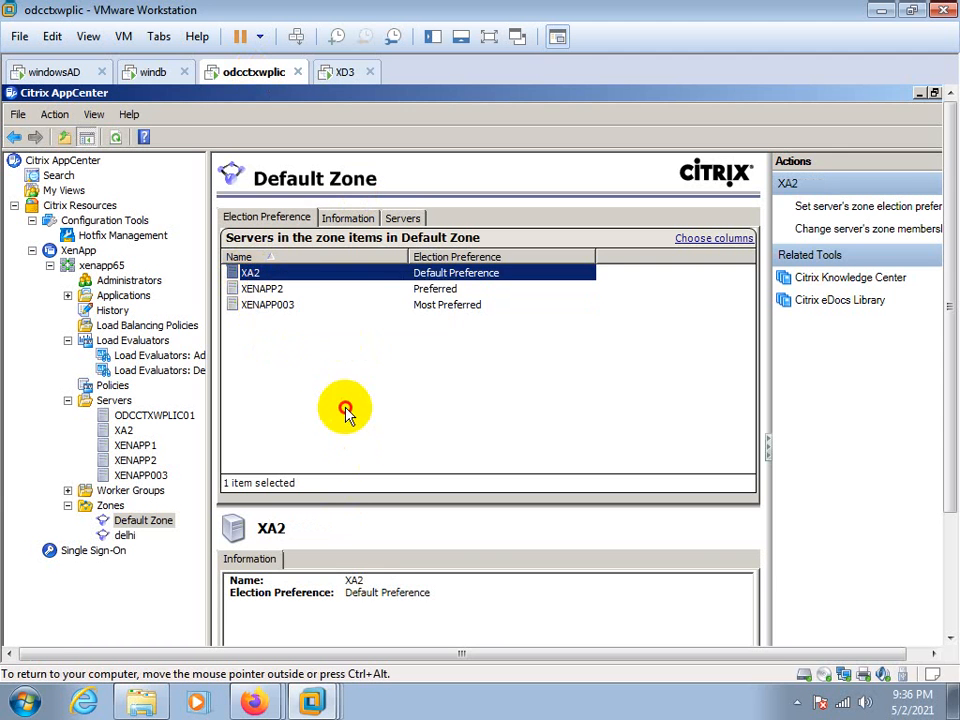
{"action": "left_click", "coordinate": [84, 506]}
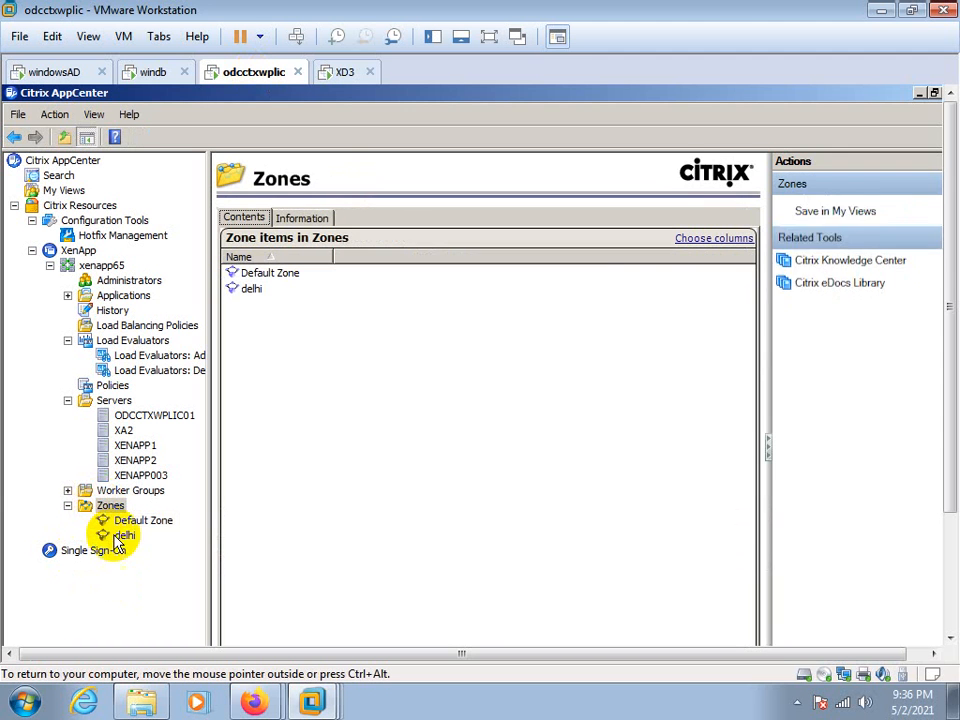
{"action": "left_click", "coordinate": [138, 524]}
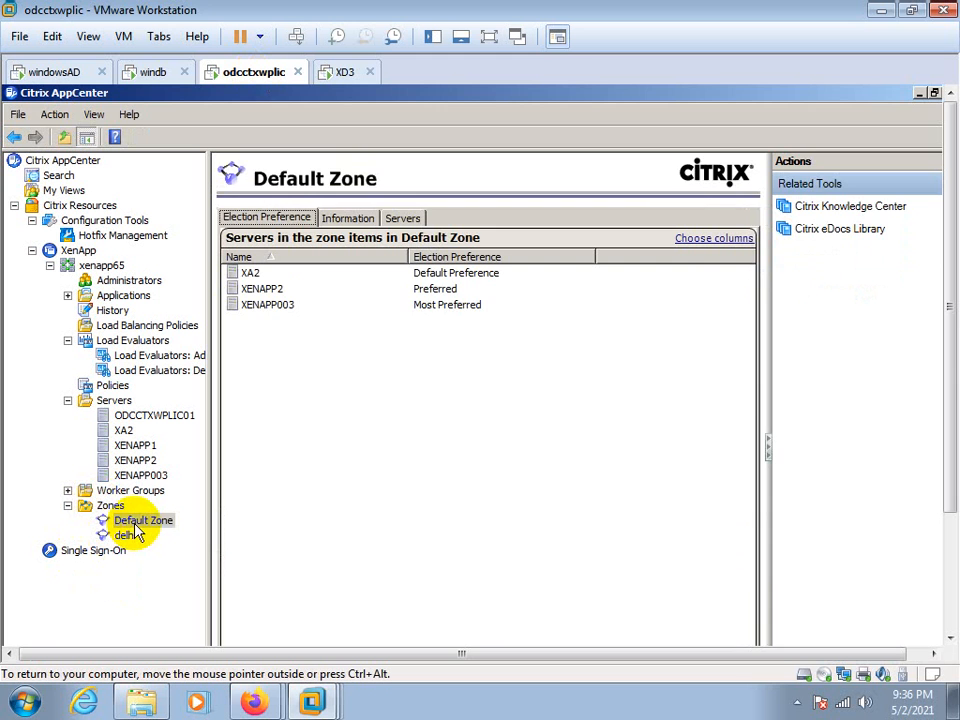
{"action": "left_click", "coordinate": [131, 535]}
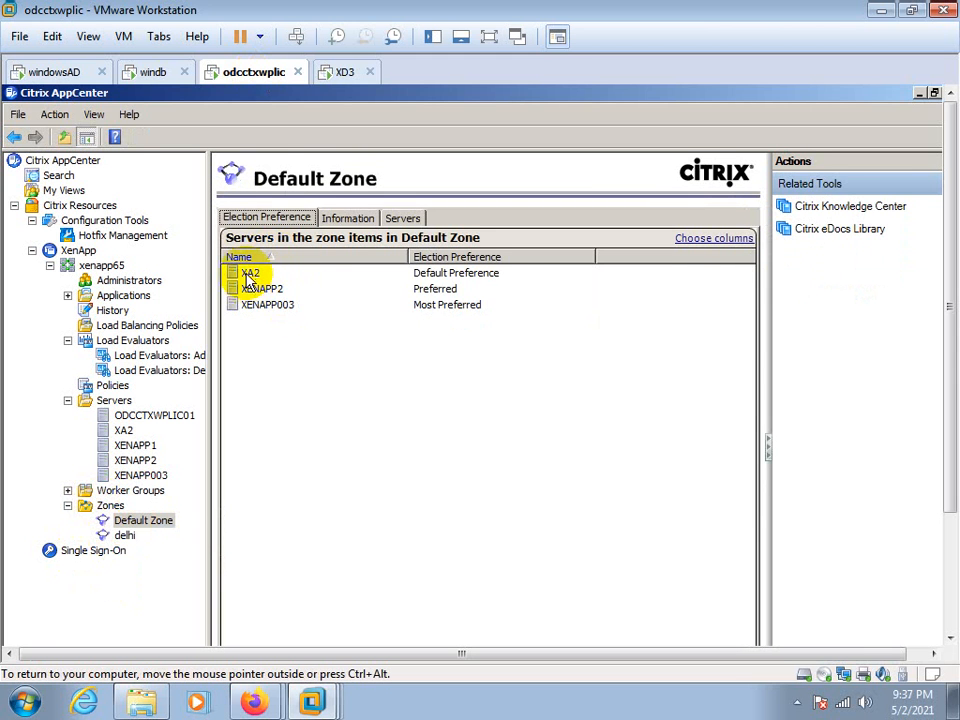
Examine the election preference options for server XA2 in Default Zone and cancel without changing the setting
{"action": "right_click", "coordinate": [250, 274]}
{"action": "left_click", "coordinate": [281, 283]}
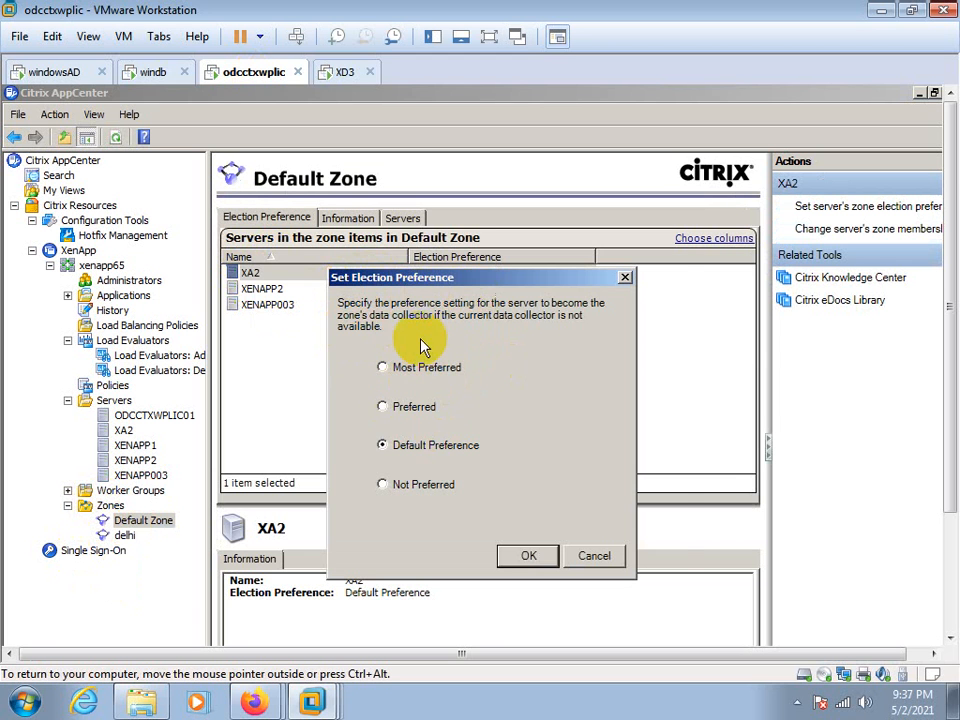
{"action": "left_click_drag", "start_coordinate": [444, 279], "coordinate": [492, 269]}
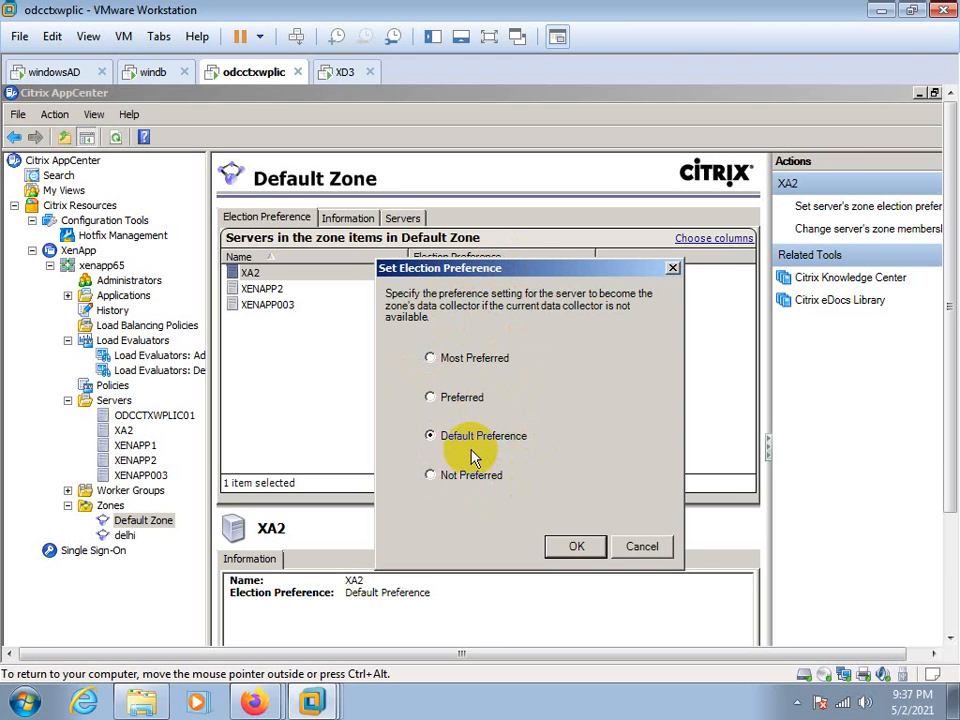
{"action": "left_click", "coordinate": [652, 552]}
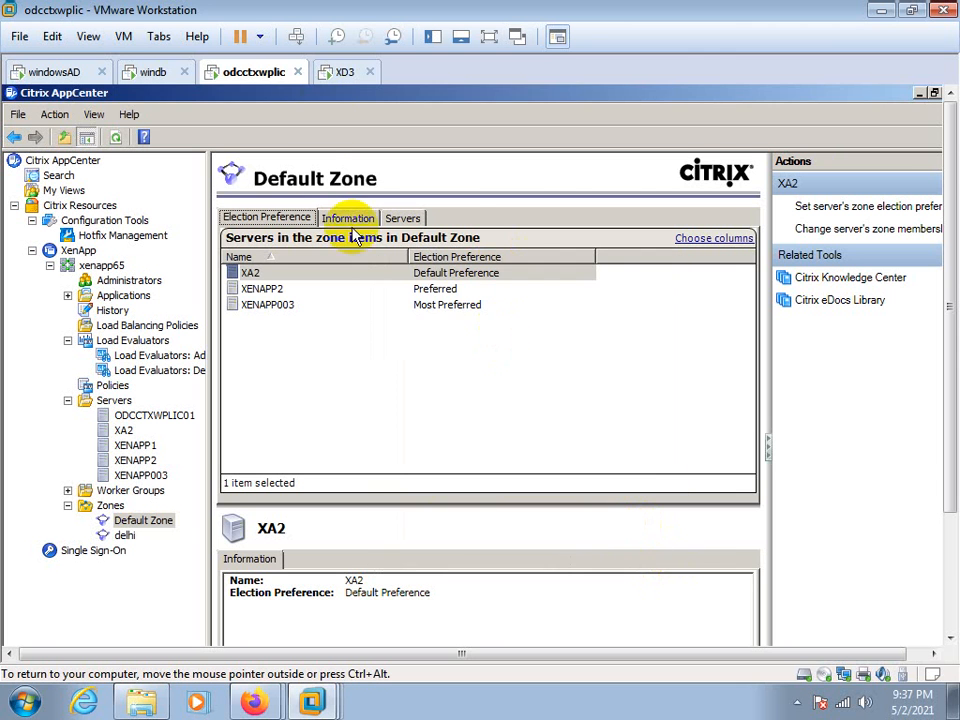
Switch to the XD3 virtual machine and move the XenApp Server Role Manager window lower on its desktop
{"action": "left_click", "coordinate": [338, 72]}
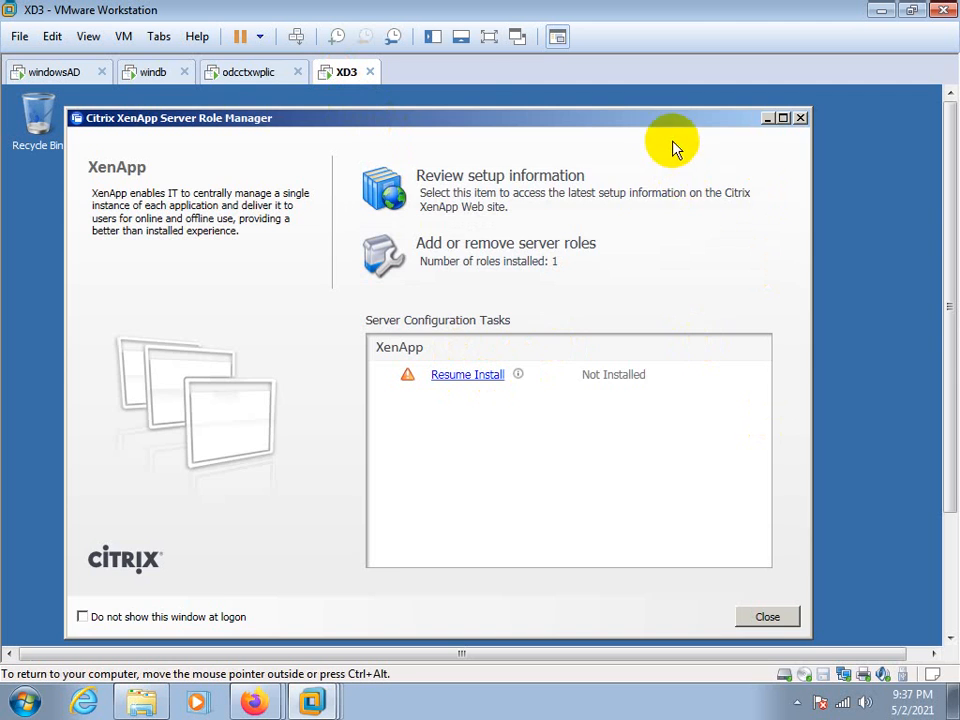
{"action": "left_click_drag", "start_coordinate": [664, 121], "coordinate": [645, 428]}
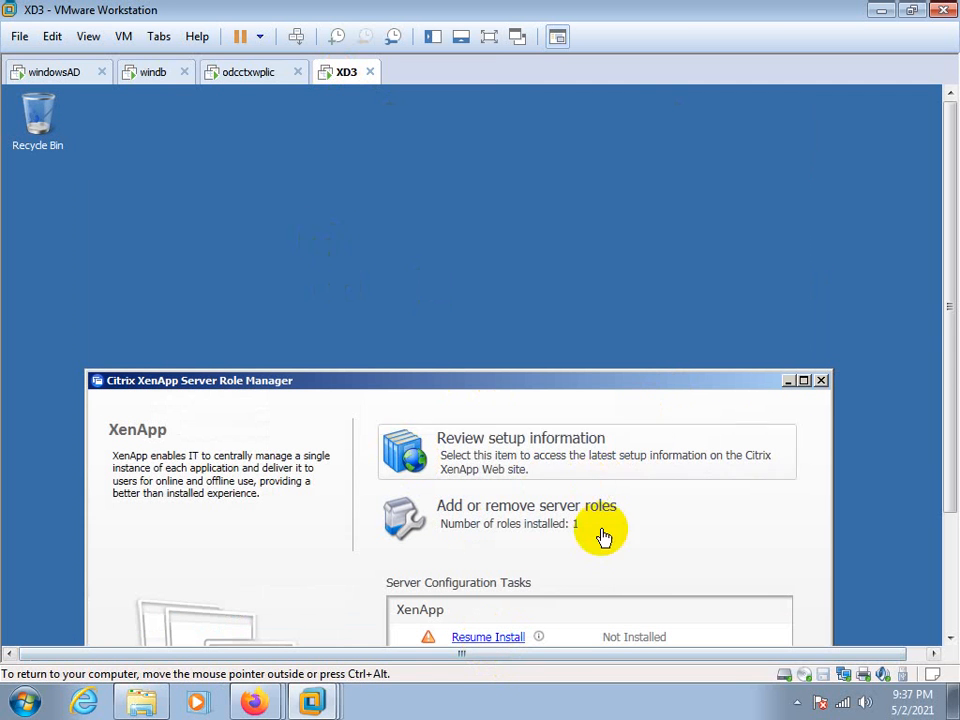
{"action": "left_click", "coordinate": [797, 705]}
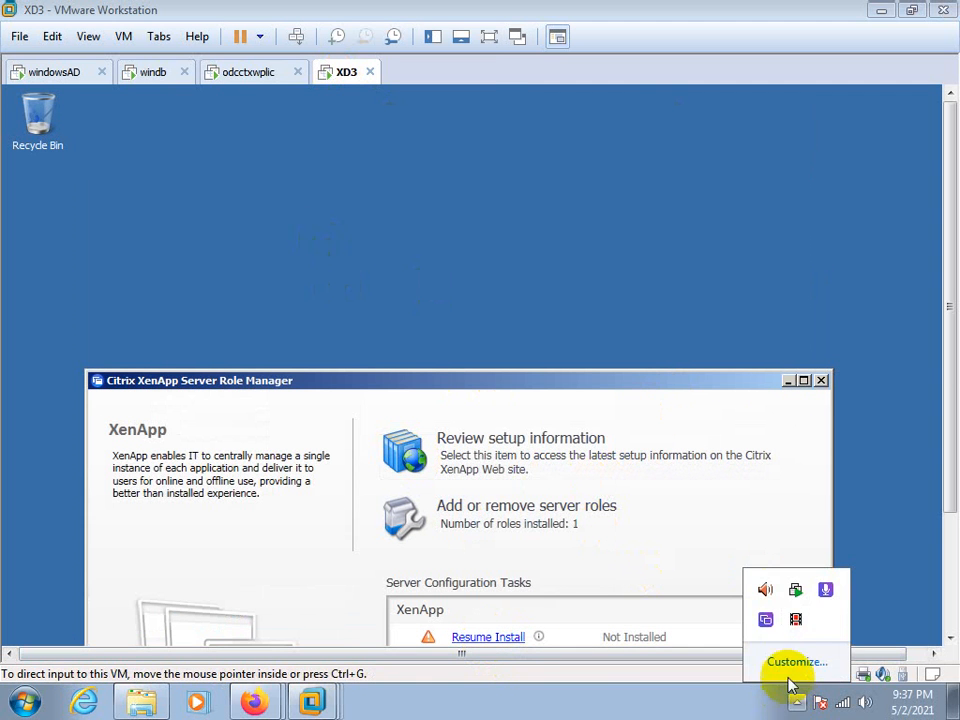
{"action": "left_click", "coordinate": [797, 624]}
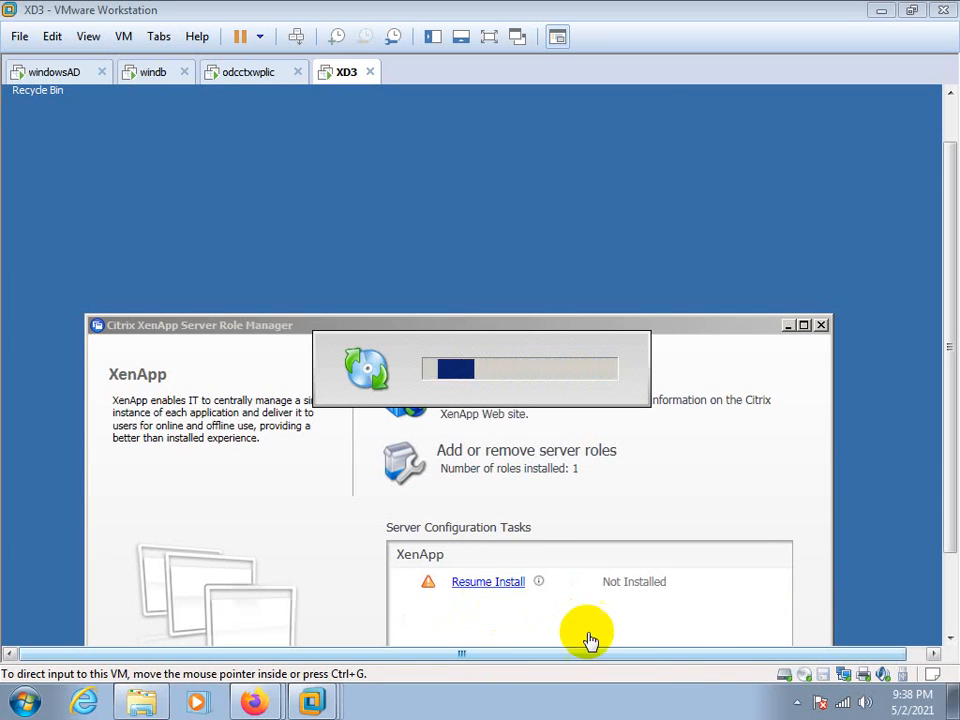
{"action": "left_click", "coordinate": [792, 706]}
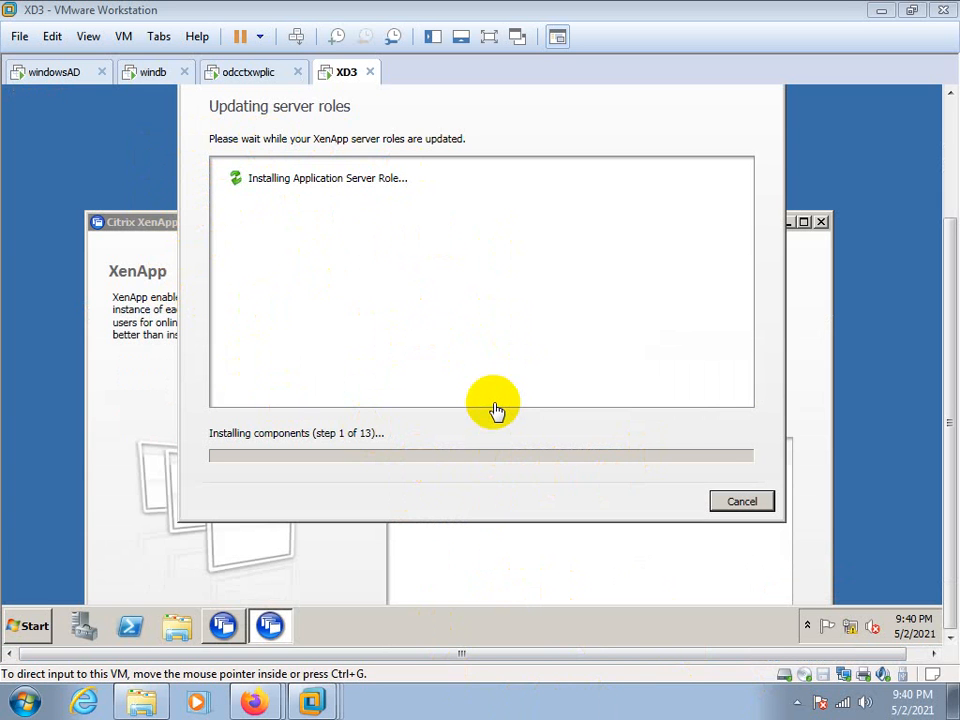
Bring AppCenter in front of Notepad on the odcctxwplic virtual machine, and return to XD3 to check the server role installation
{"action": "left_click", "coordinate": [242, 76]}
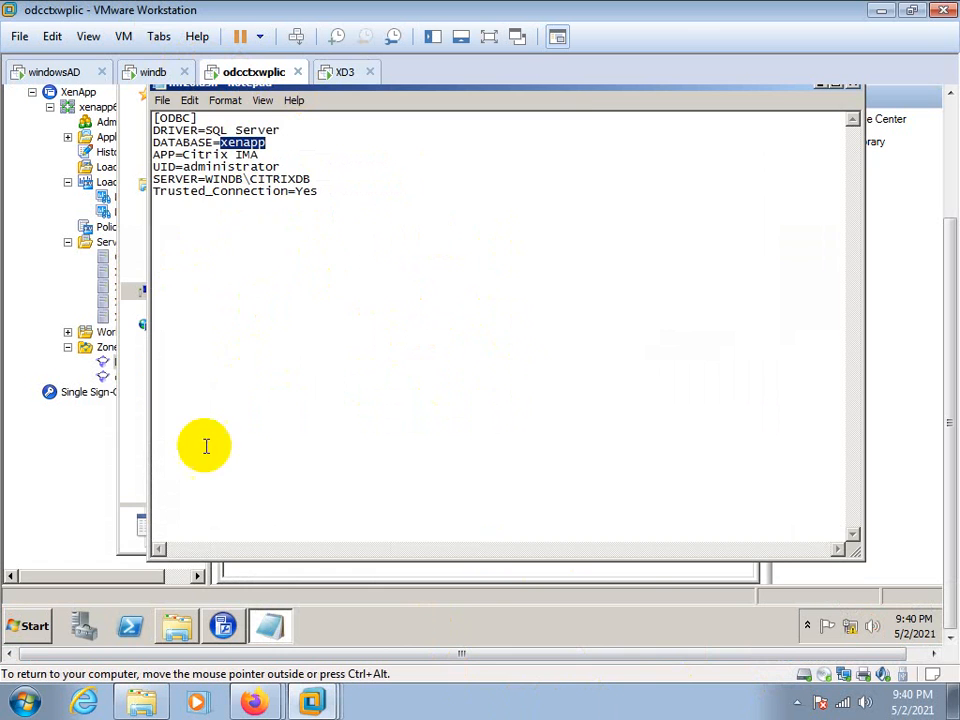
{"action": "left_click", "coordinate": [60, 465]}
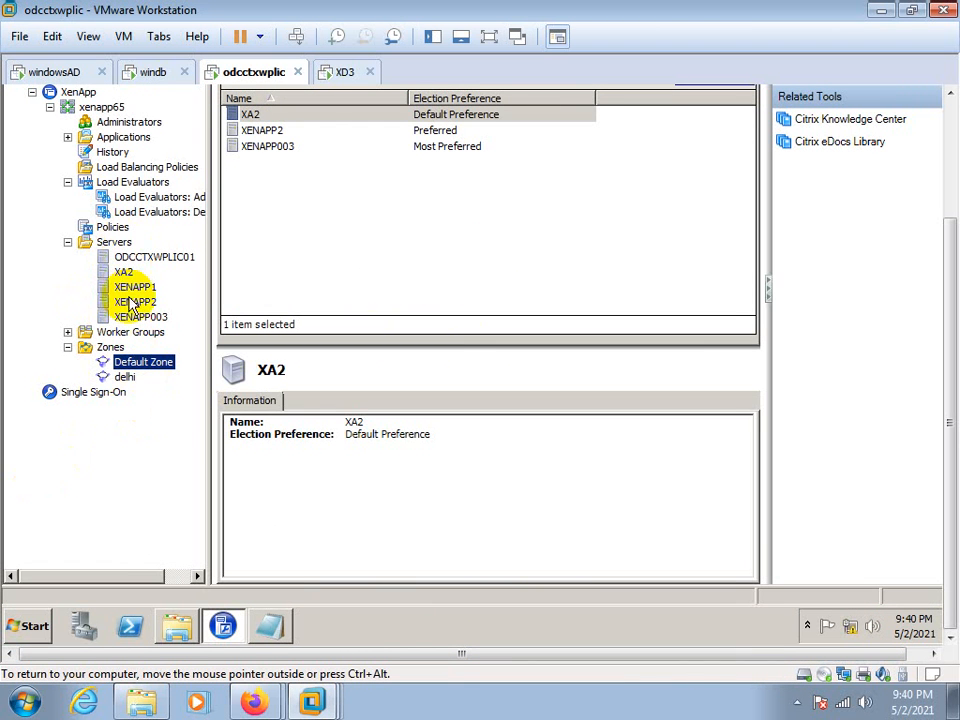
{"action": "left_click", "coordinate": [345, 73]}
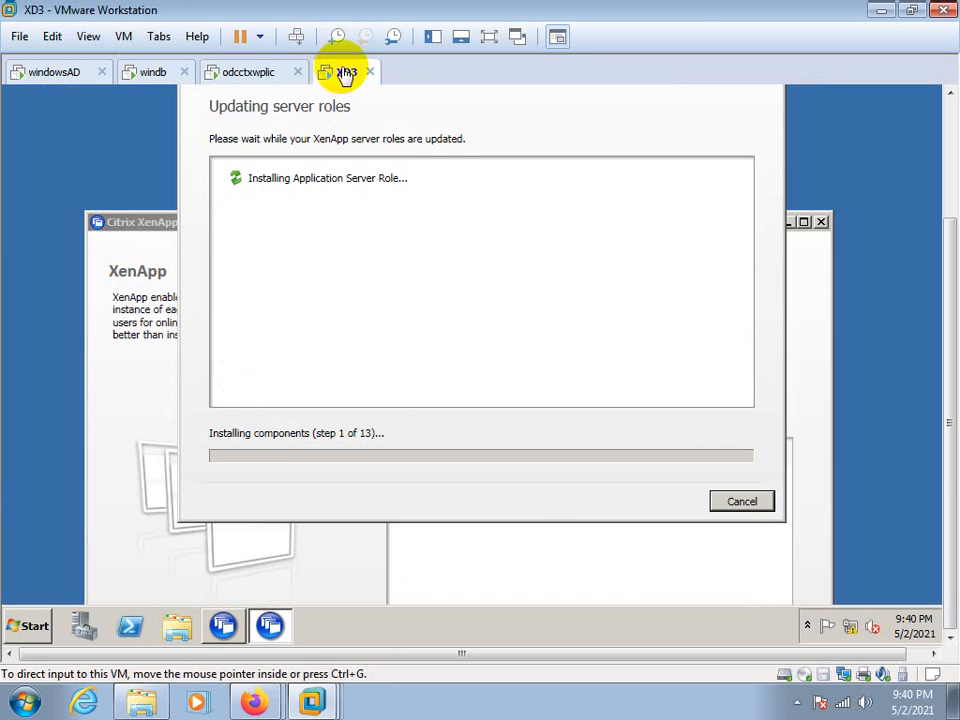
Return to the odcctxwplic virtual machine and look up the Remove from farm task for server XA2 without running it
{"action": "left_click", "coordinate": [262, 73]}
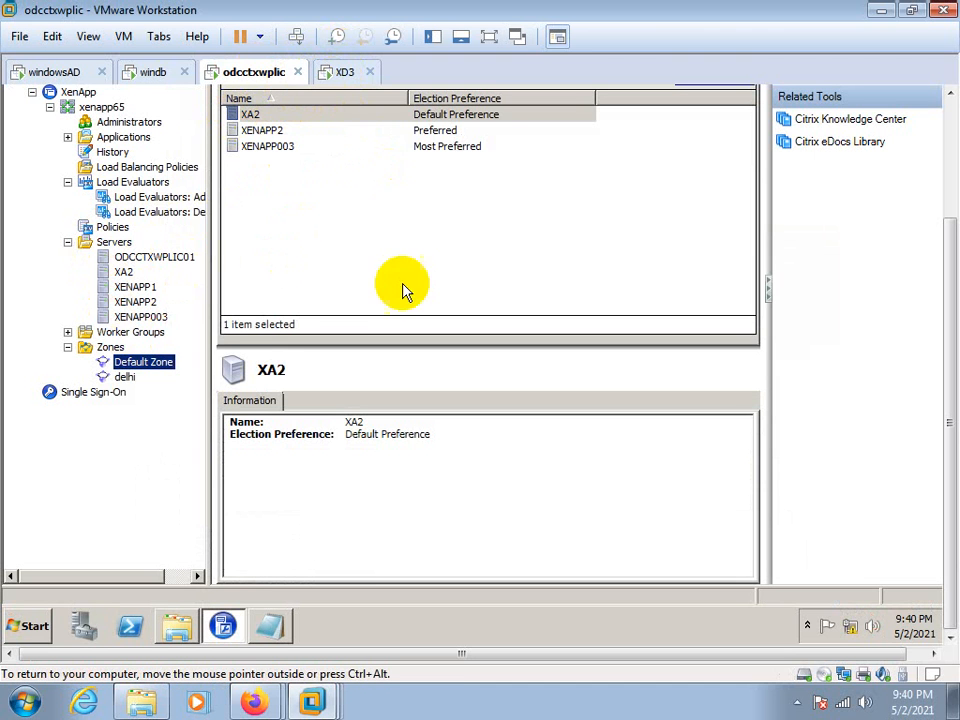
{"action": "left_click", "coordinate": [128, 274]}
{"action": "right_click", "coordinate": [133, 275]}
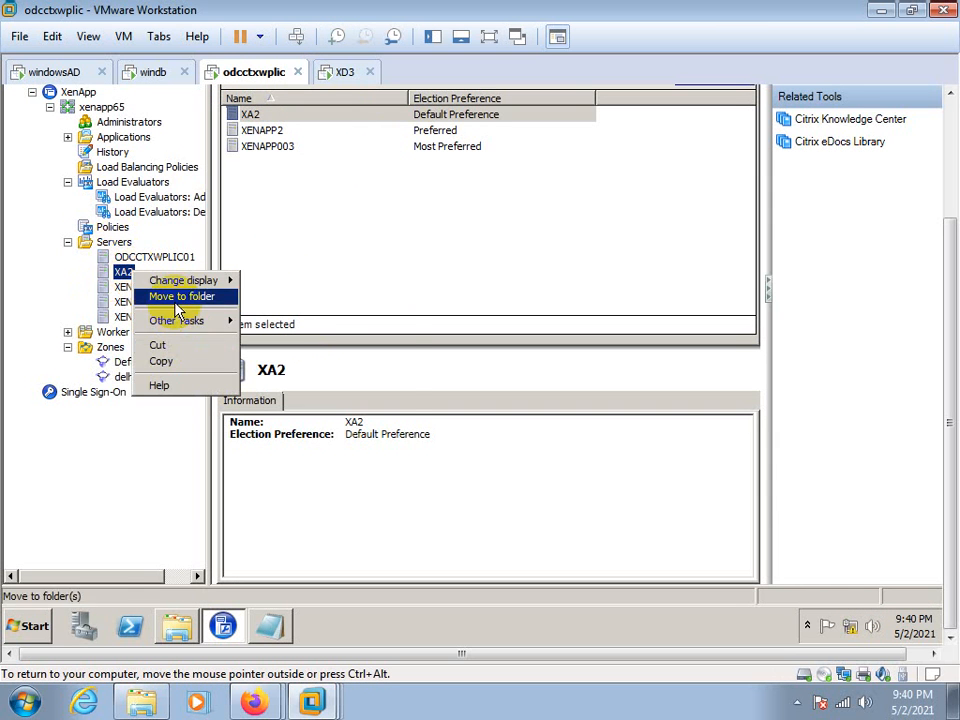
{"action": "mouse_move", "coordinate": [184, 323]}
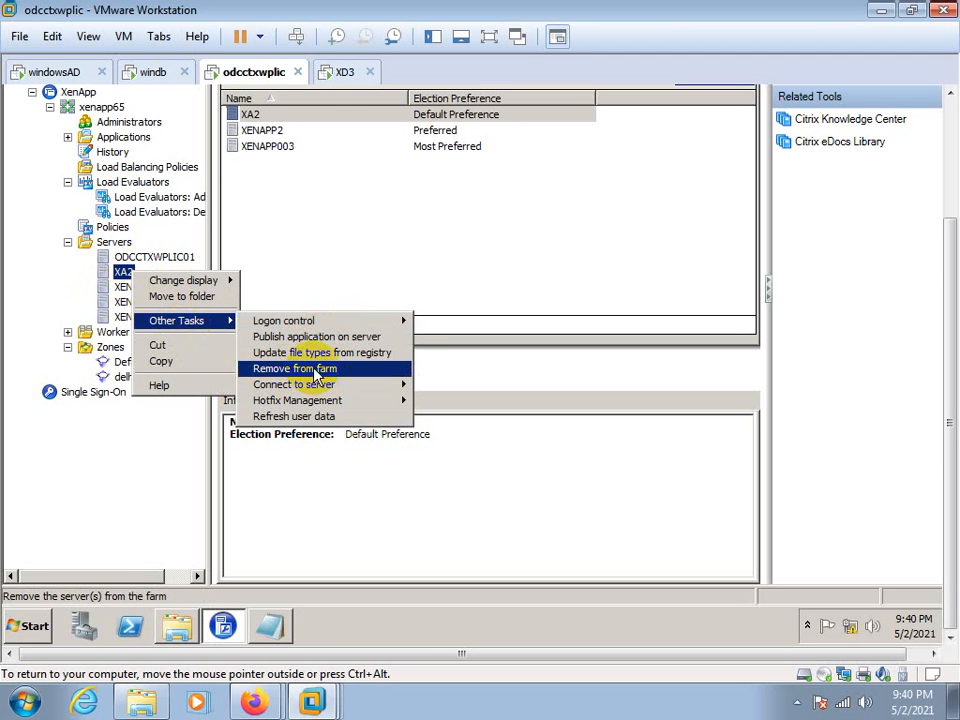
{"action": "left_click", "coordinate": [125, 457]}
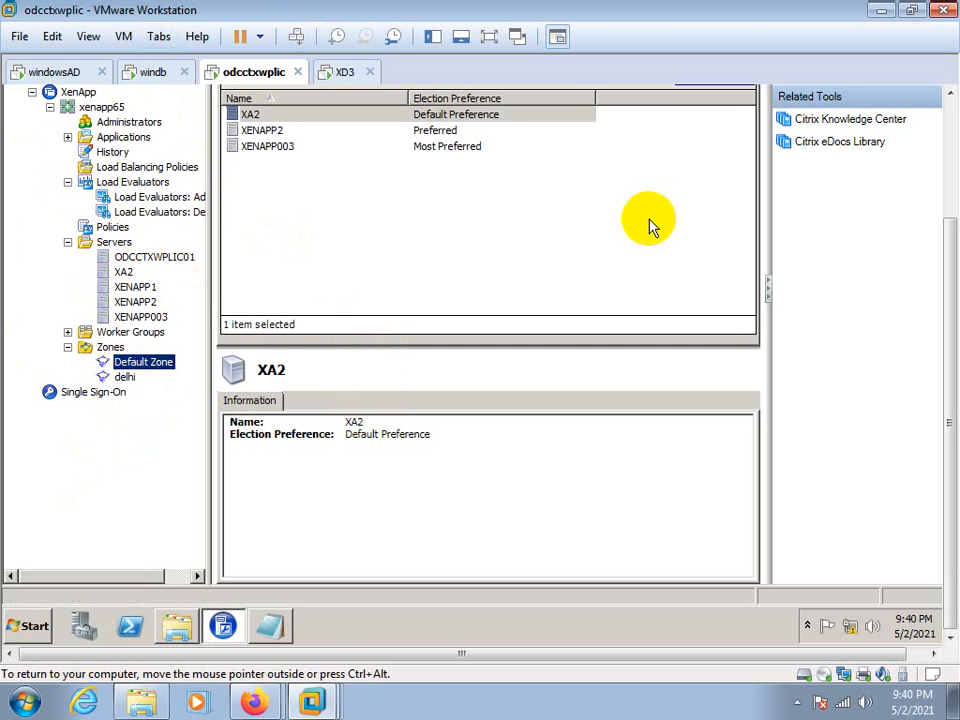
Check the role installation on XD3 and bring the XenApp Server Role Manager to the front to show Add or remove server roles
{"action": "left_click", "coordinate": [343, 73]}
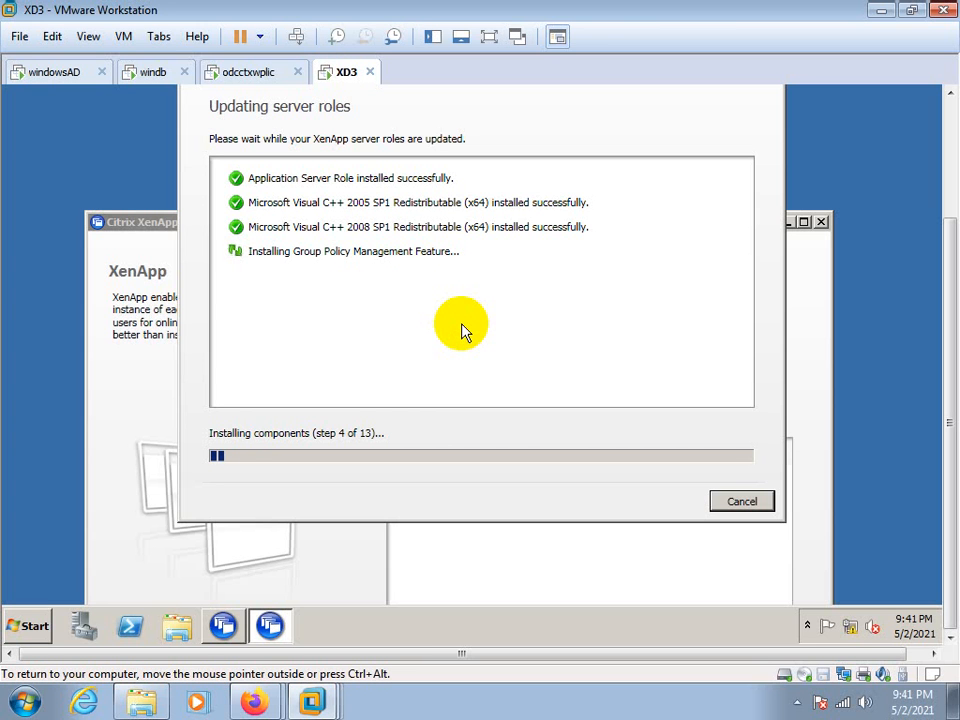
{"action": "left_click", "coordinate": [161, 577]}
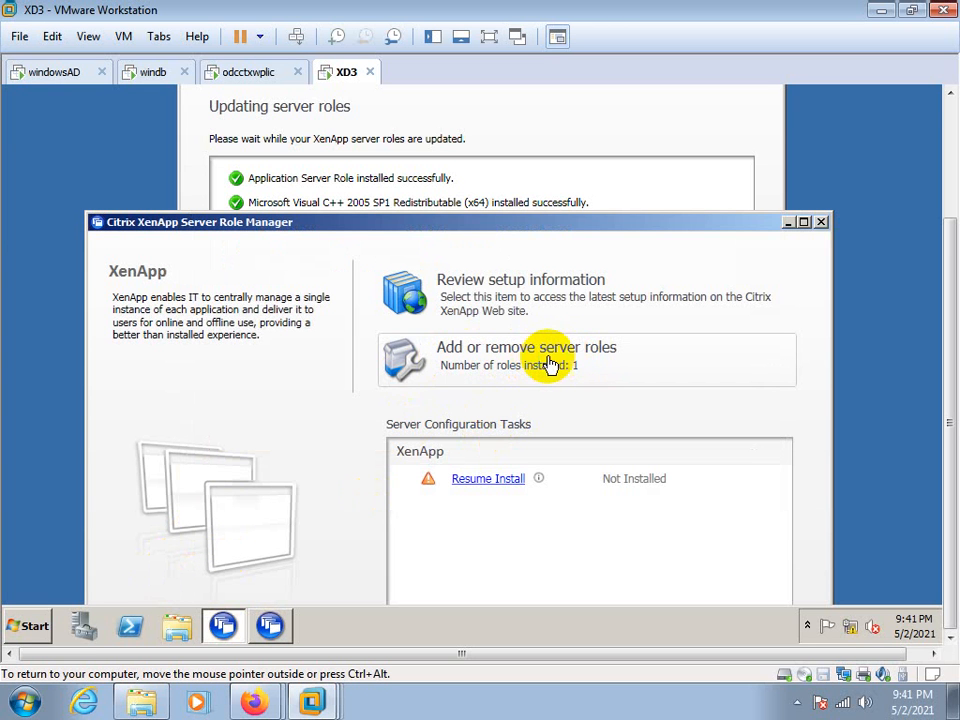
{"action": "left_click", "coordinate": [518, 368]}
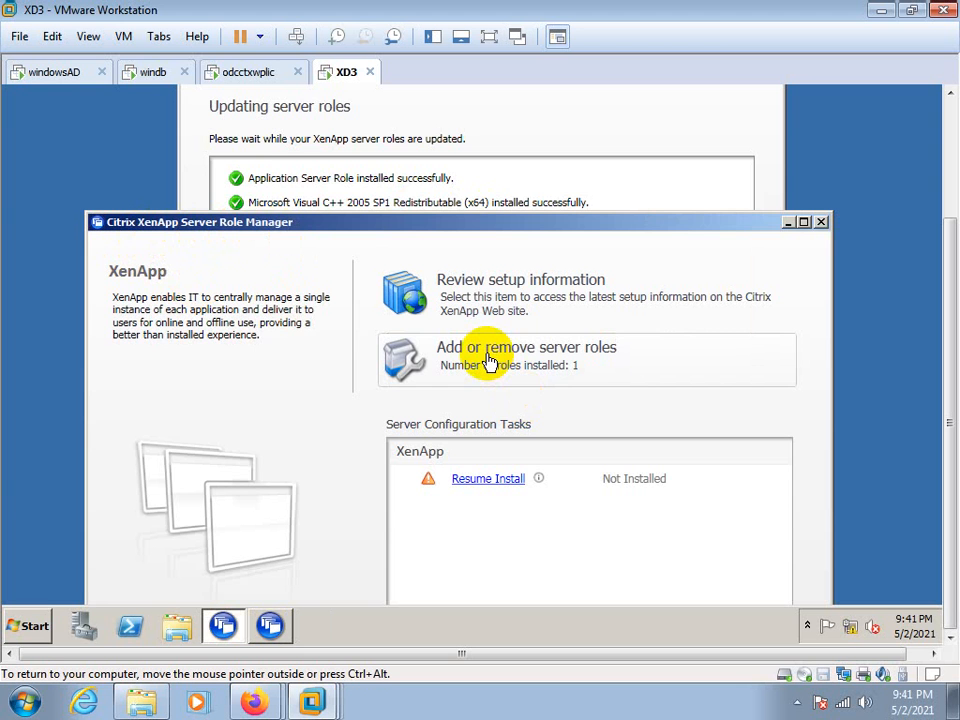
Show XA2's Remove from farm task again on odcctxwplic without running it, and switch back to the XD3 virtual machine
{"action": "left_click", "coordinate": [245, 72]}
{"action": "right_click", "coordinate": [122, 272]}
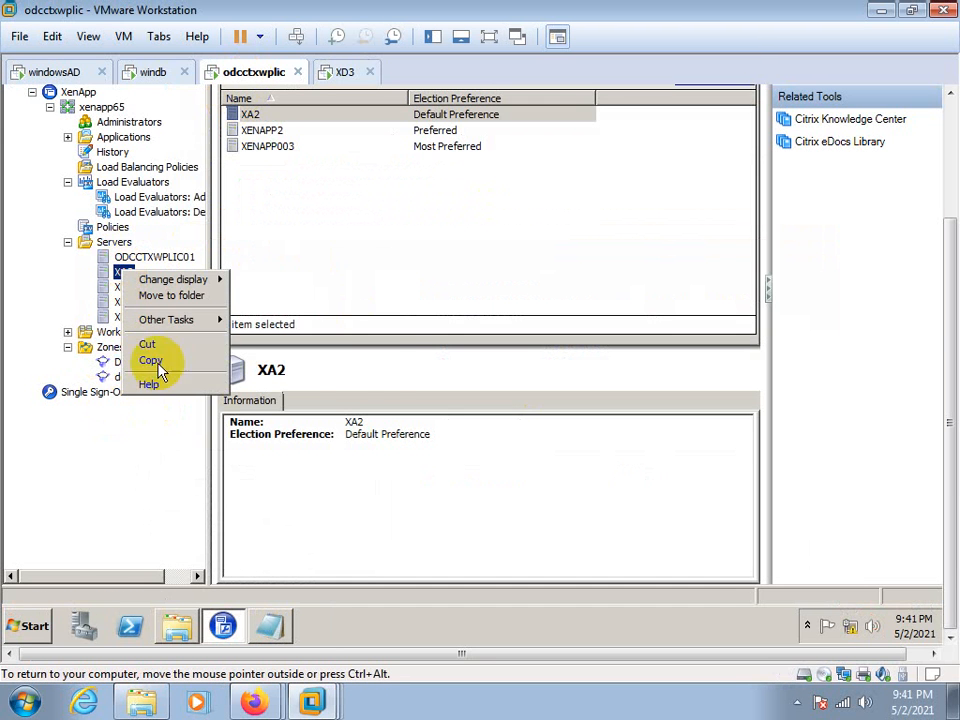
{"action": "mouse_move", "coordinate": [176, 320]}
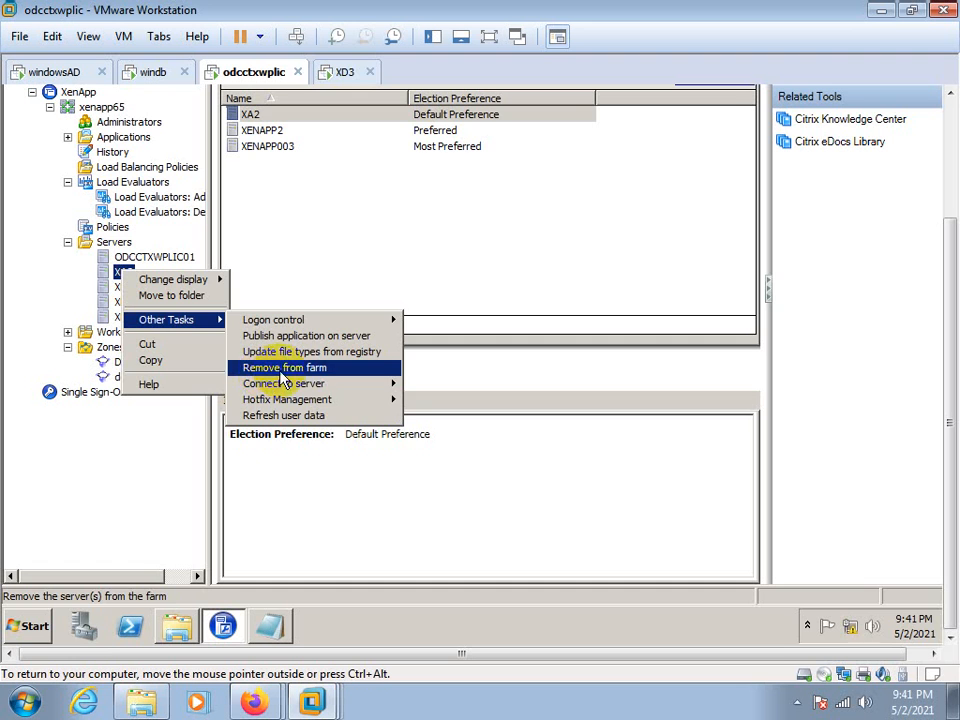
{"action": "left_click", "coordinate": [344, 72]}
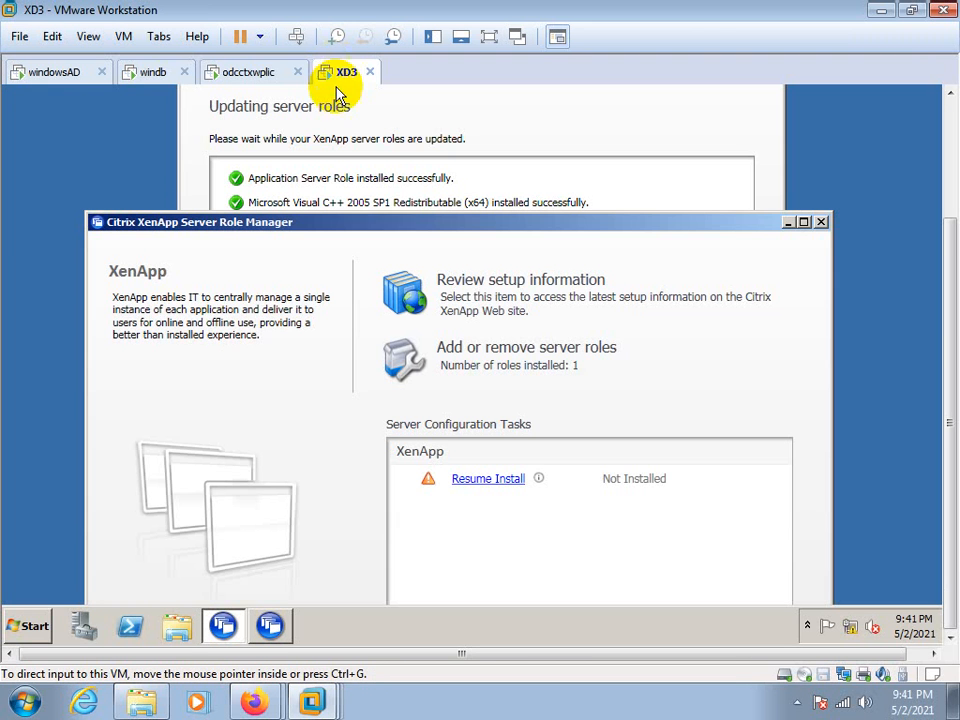
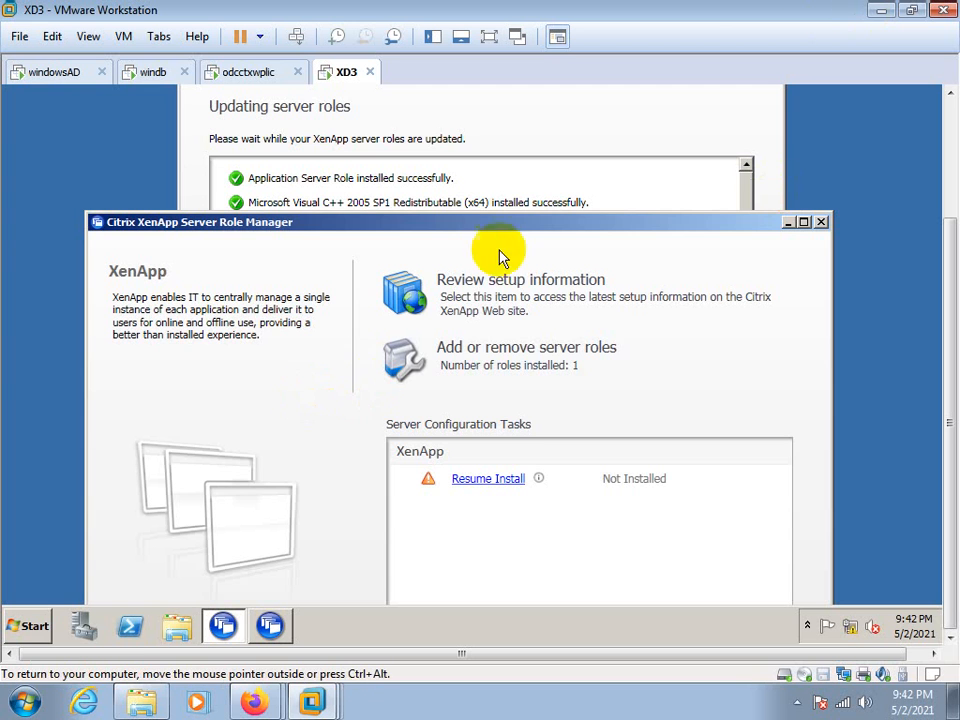
Bring the role update progress to the front on XD3, and list the servers of the load worker group on odcctxwplic
{"action": "left_click", "coordinate": [708, 150]}
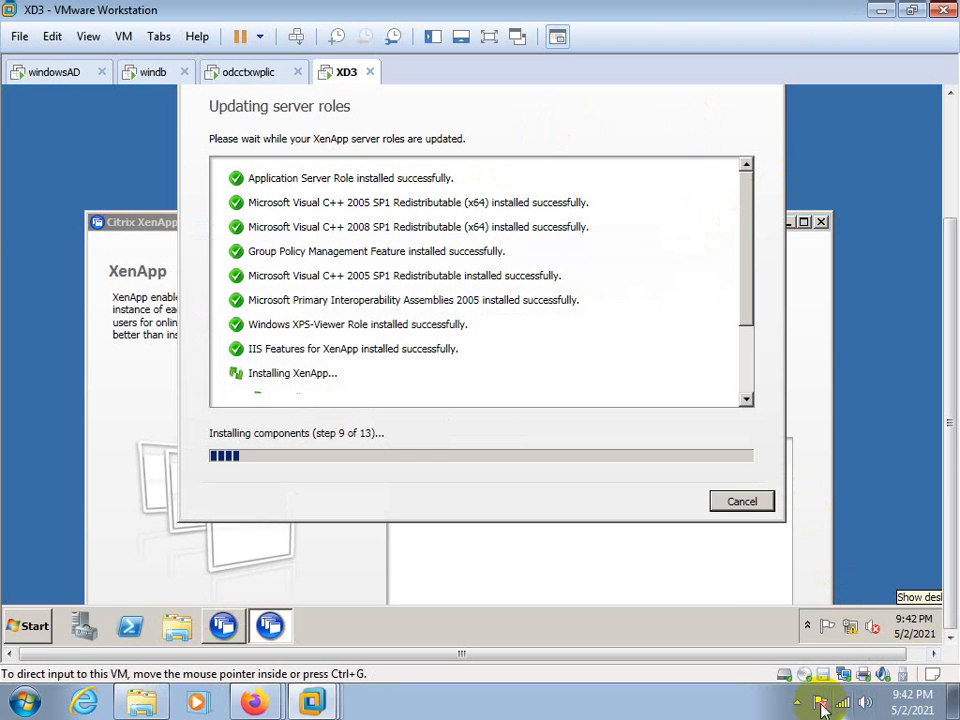
{"action": "left_click", "coordinate": [795, 705]}
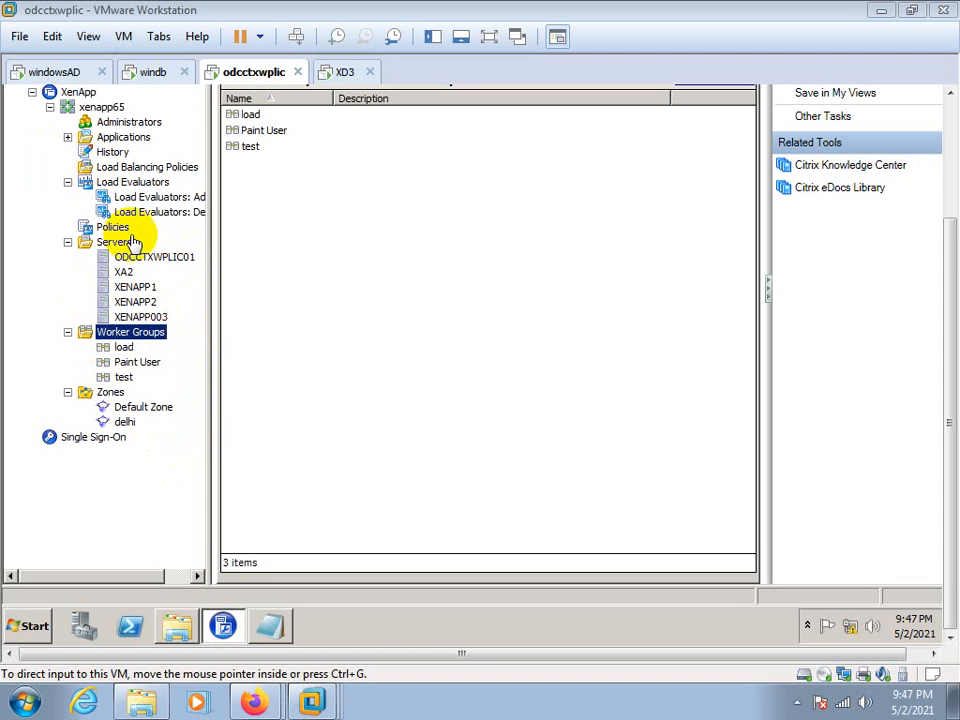
{"action": "left_click", "coordinate": [118, 350]}
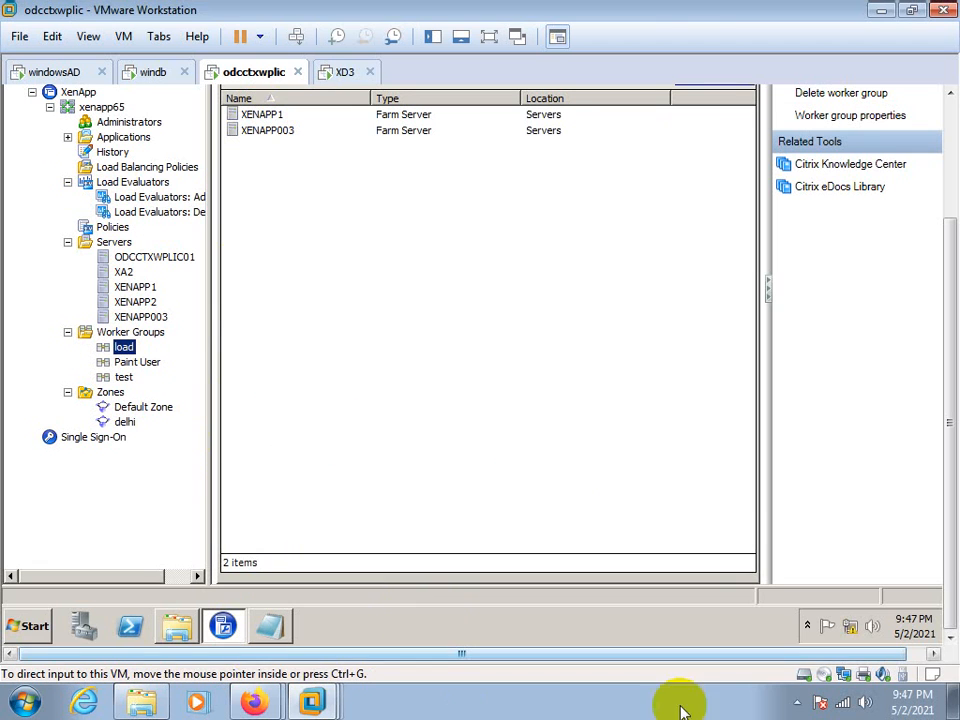
{"action": "left_click", "coordinate": [797, 702]}
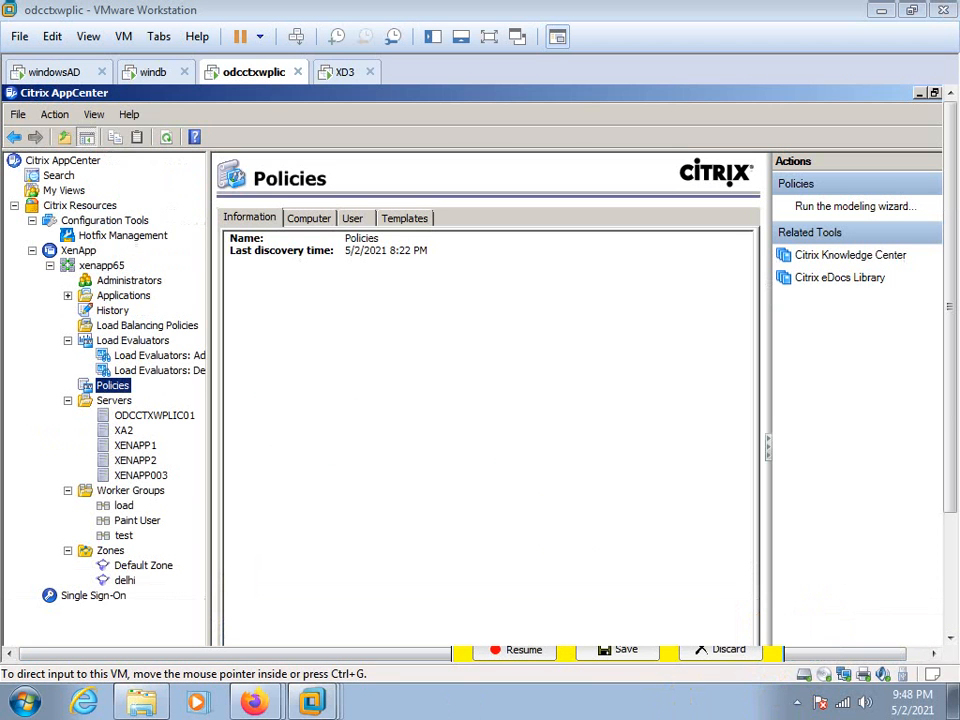
Show the Citrix computer policies and look through the active reboot settings of Server-Policy
{"action": "left_click", "coordinate": [325, 249]}
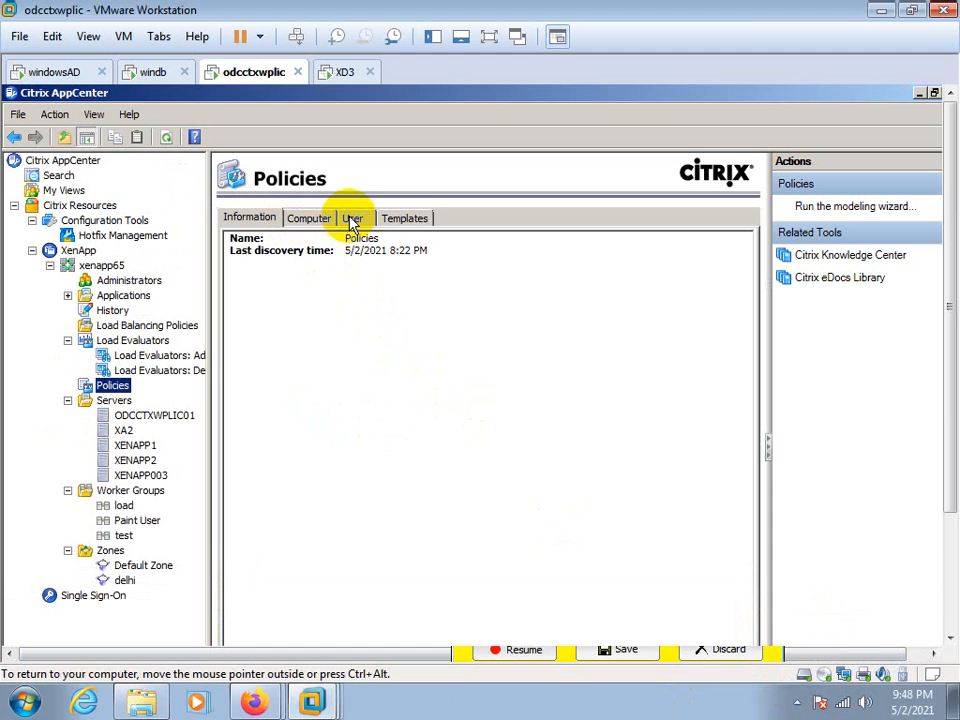
{"action": "left_click", "coordinate": [310, 223]}
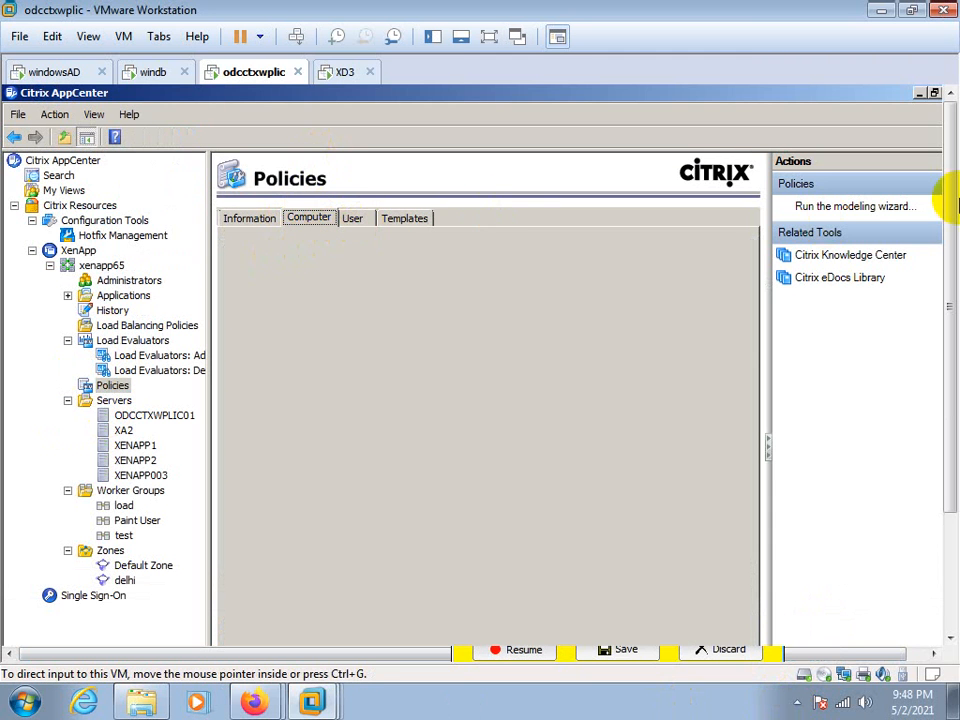
{"action": "left_click_drag", "start_coordinate": [946, 207], "coordinate": [949, 289]}
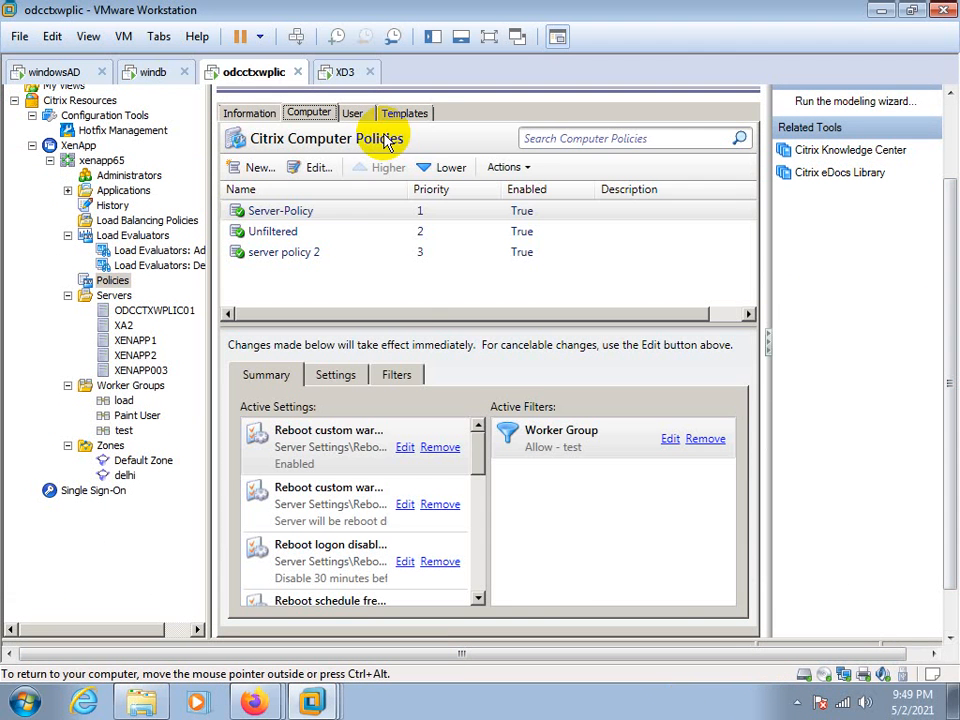
{"action": "left_click", "coordinate": [317, 447]}
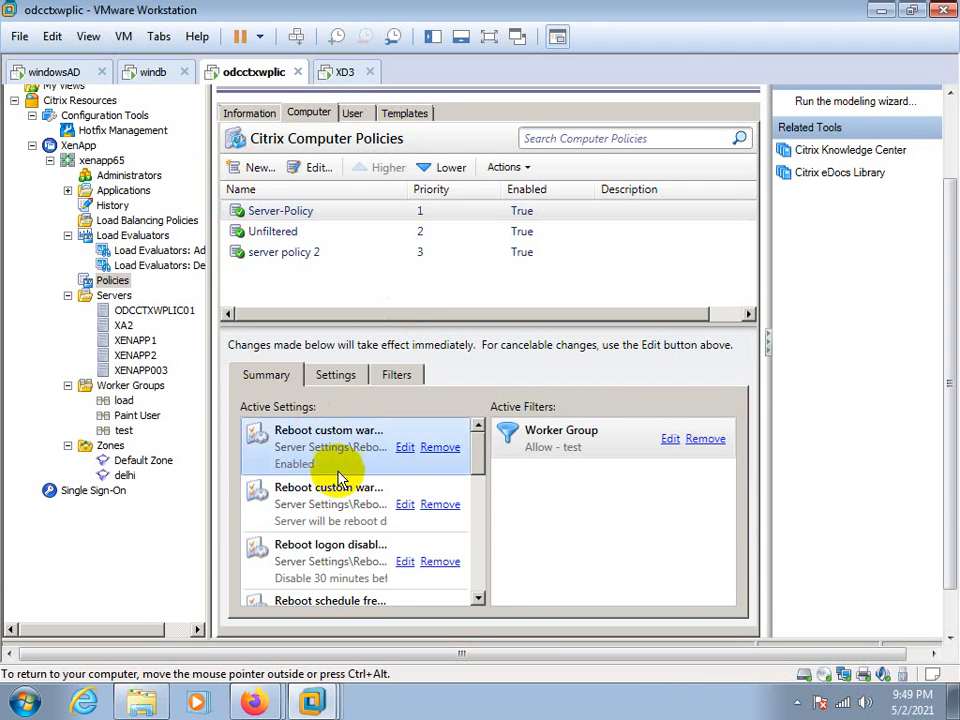
{"action": "left_click", "coordinate": [311, 510]}
{"action": "left_click", "coordinate": [311, 561]}
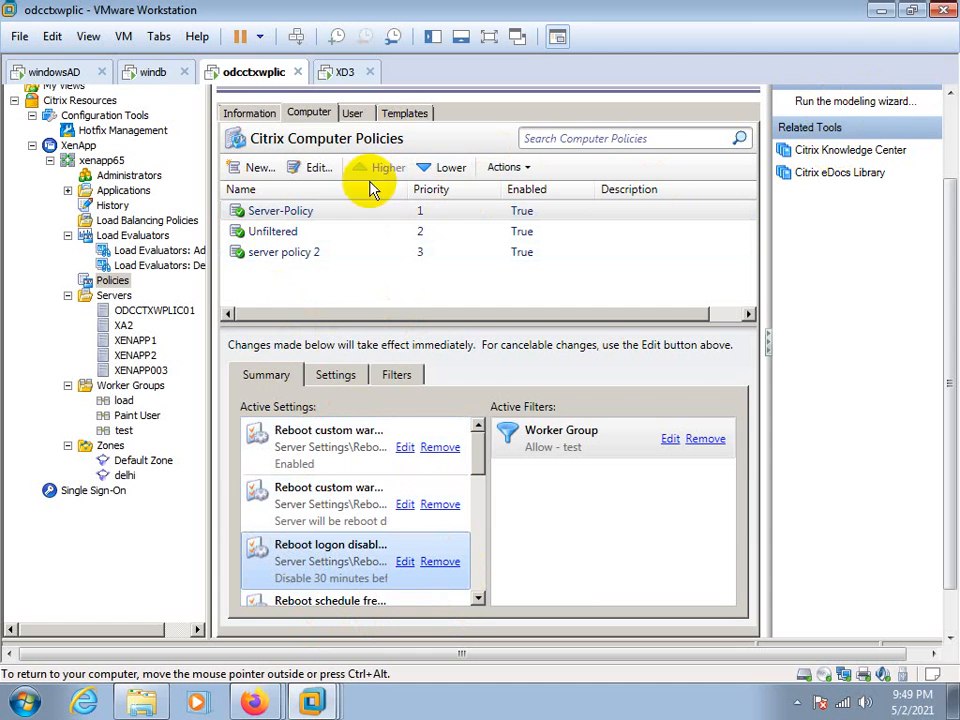
Start a new computer policy with the default name Policy0 and continue to choosing its settings
{"action": "left_click", "coordinate": [262, 171]}
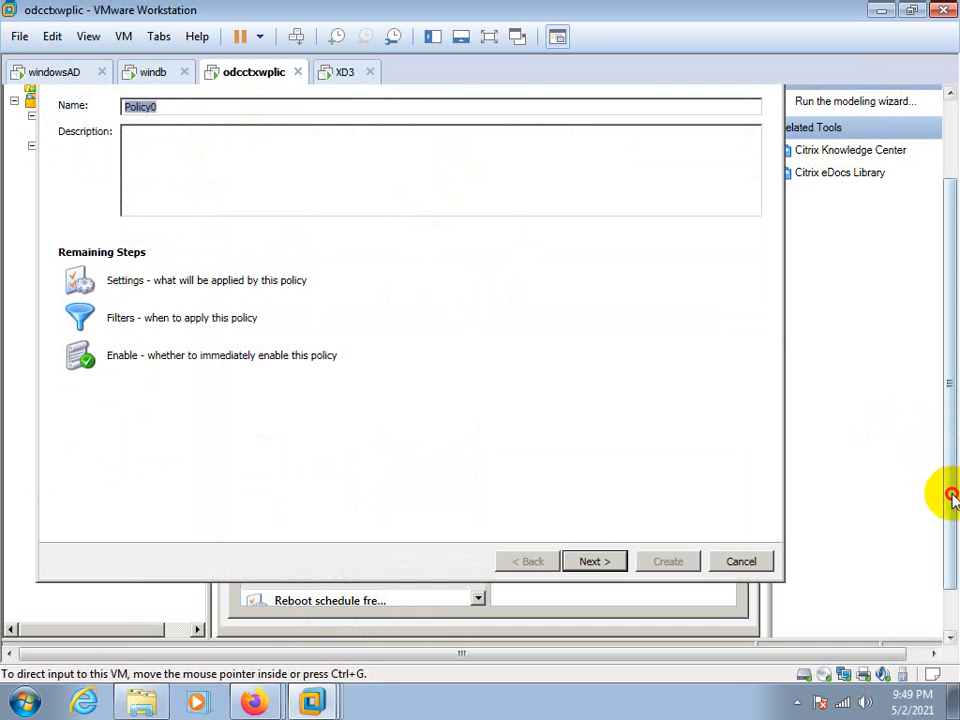
{"action": "left_click_drag", "start_coordinate": [950, 500], "coordinate": [953, 439]}
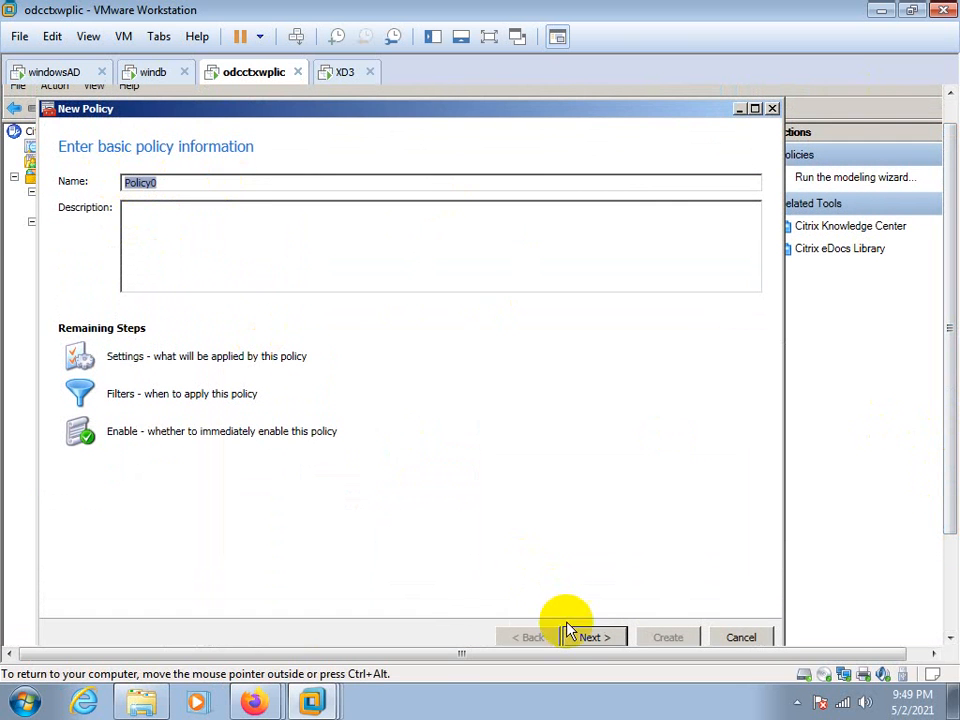
{"action": "left_click", "coordinate": [585, 636]}
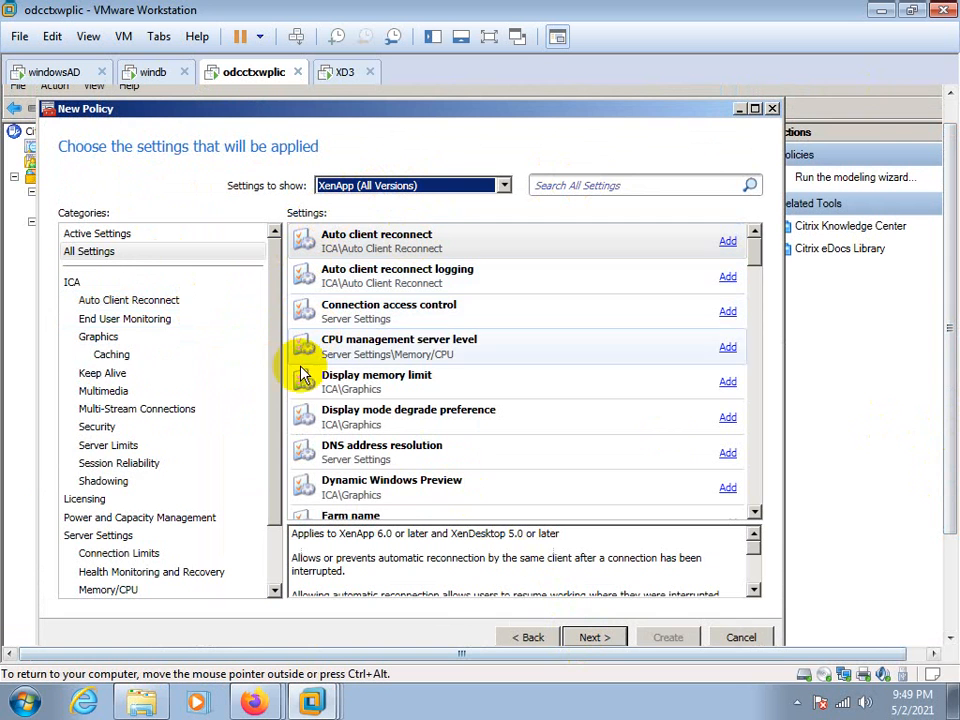
Look through the Multi-Stream Connections and Graphics setting categories, and list the Reboot Behavior settings for the new policy
{"action": "scroll", "coordinate": [266, 358], "scroll_direction": "down", "scroll_amount": 1}
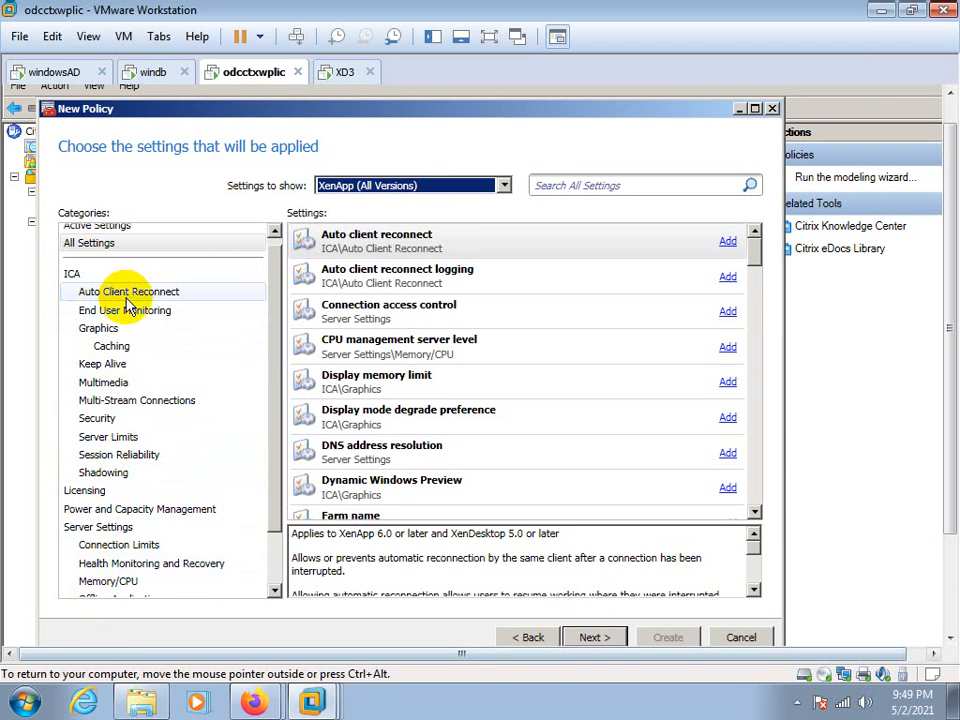
{"action": "left_click", "coordinate": [81, 400]}
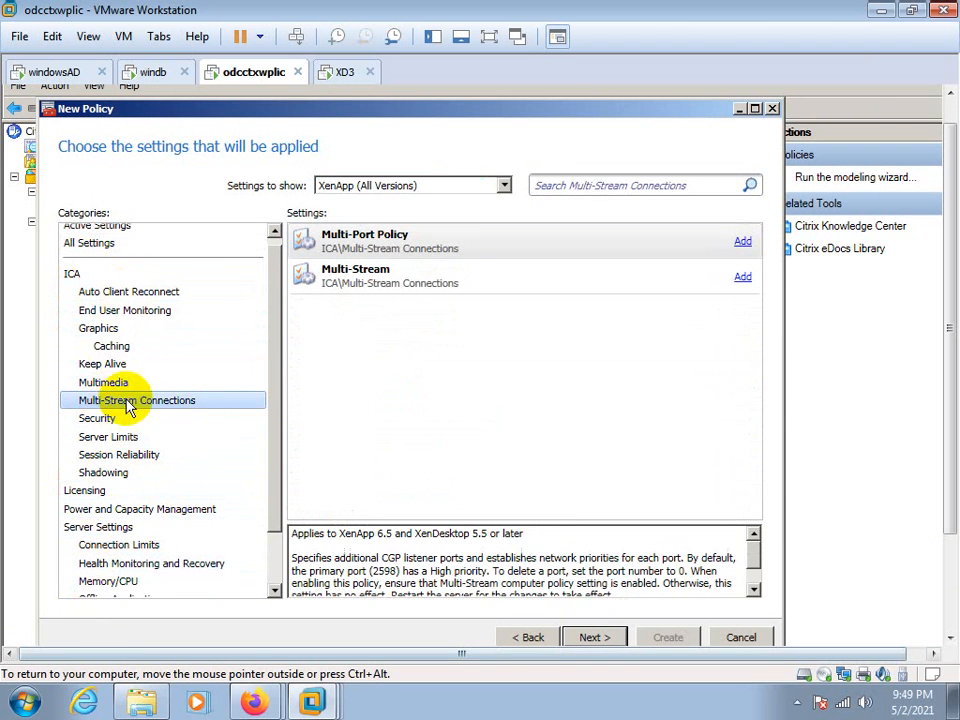
{"action": "left_click", "coordinate": [104, 328]}
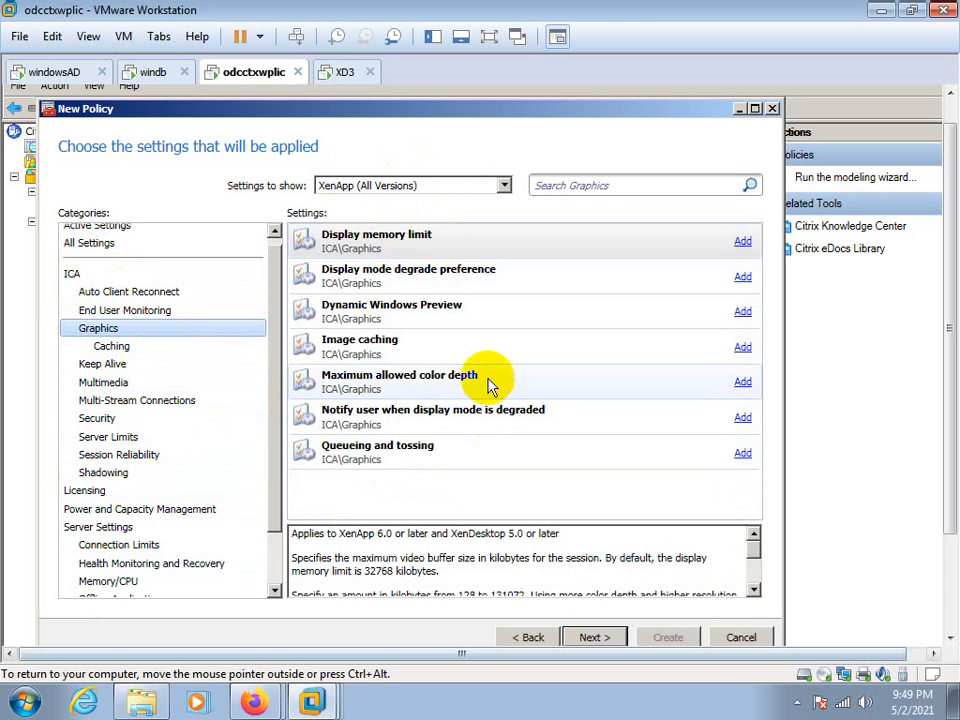
{"action": "scroll", "coordinate": [274, 413], "scroll_direction": "down", "scroll_amount": 2}
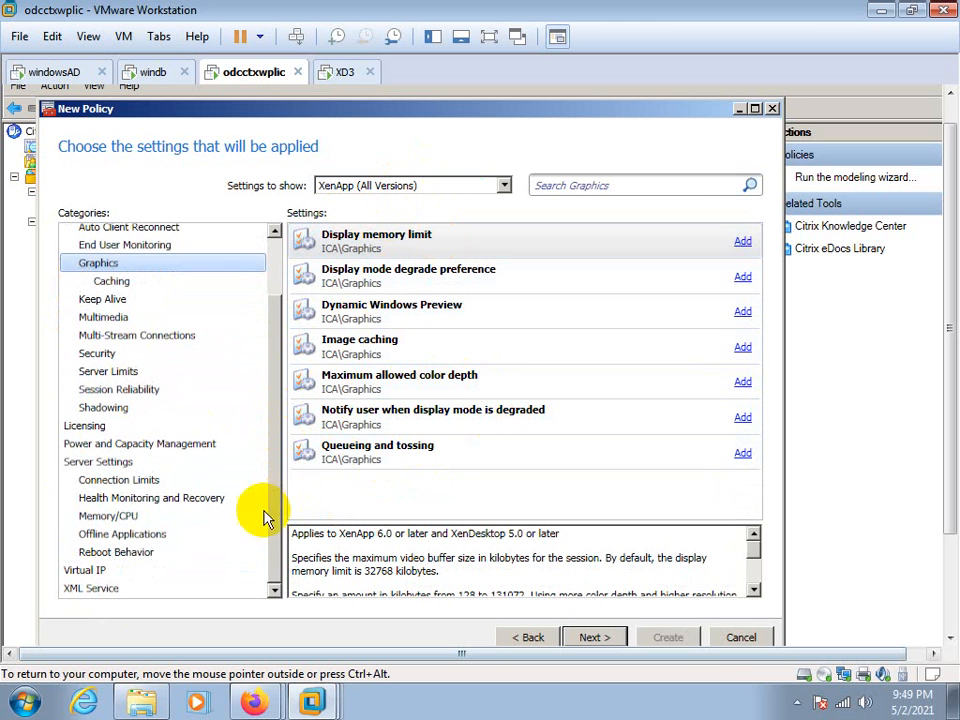
{"action": "left_click", "coordinate": [80, 552]}
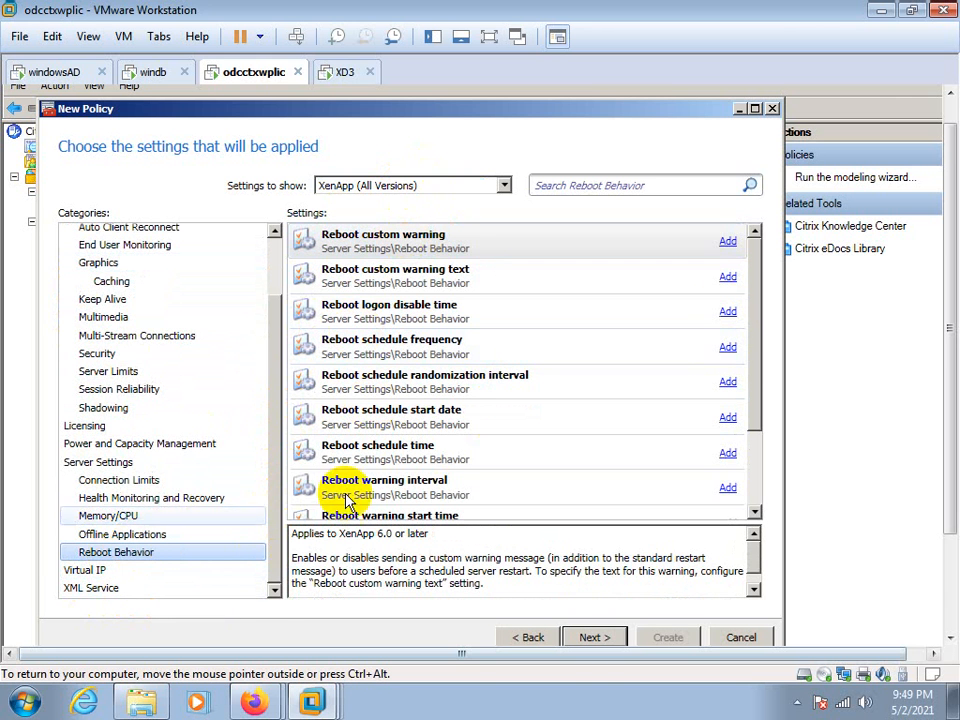
{"action": "left_click_drag", "start_coordinate": [755, 310], "coordinate": [737, 252]}
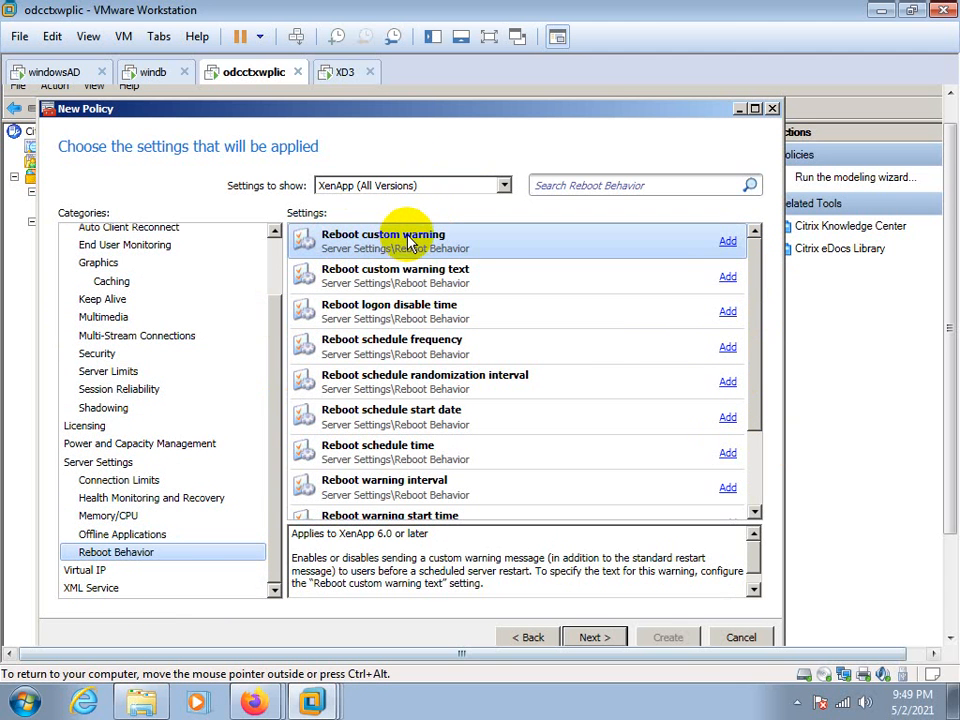
Add the Reboot custom warning setting to the new policy as Enabled
{"action": "left_click", "coordinate": [722, 244]}
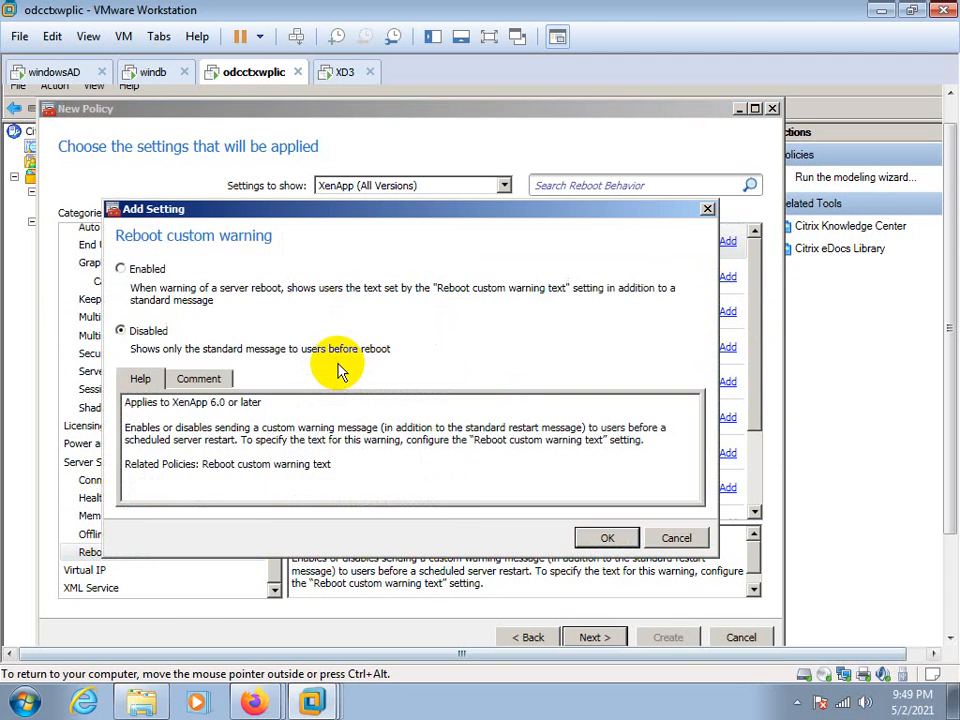
{"action": "left_click", "coordinate": [124, 268]}
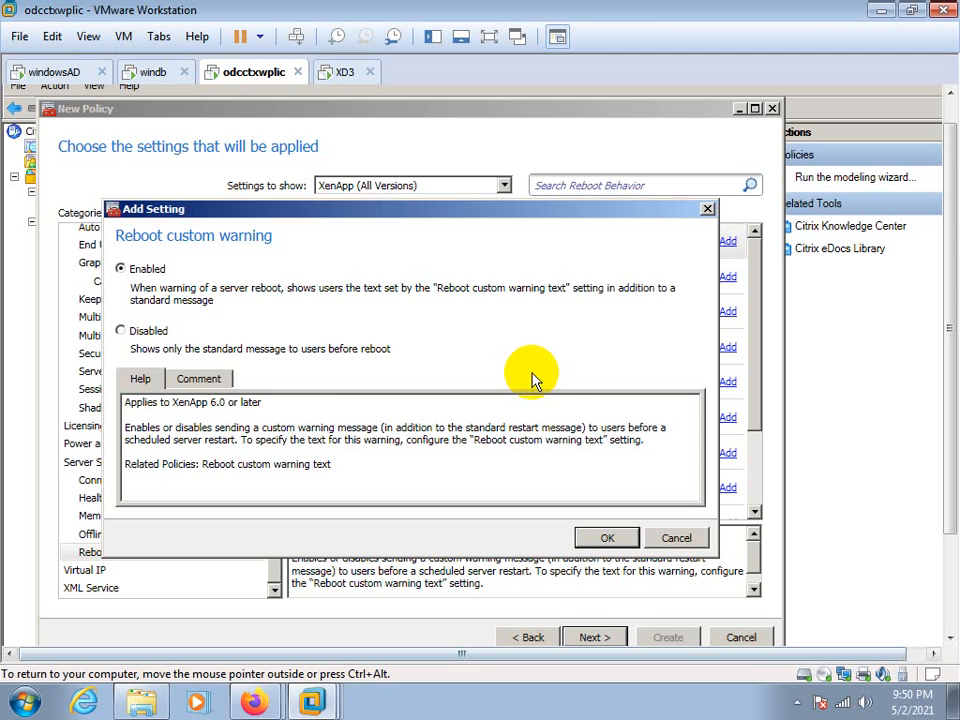
{"action": "left_click", "coordinate": [587, 538]}
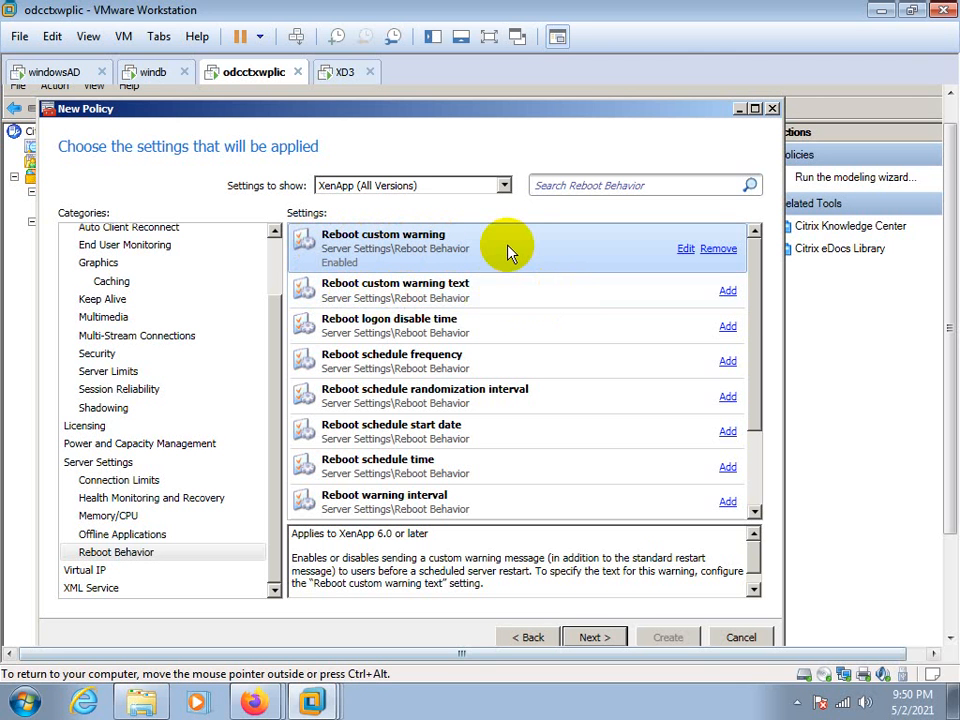
Add the Reboot custom warning text setting with the value "server is going to reboot in 15 min"
{"action": "left_click", "coordinate": [727, 292]}
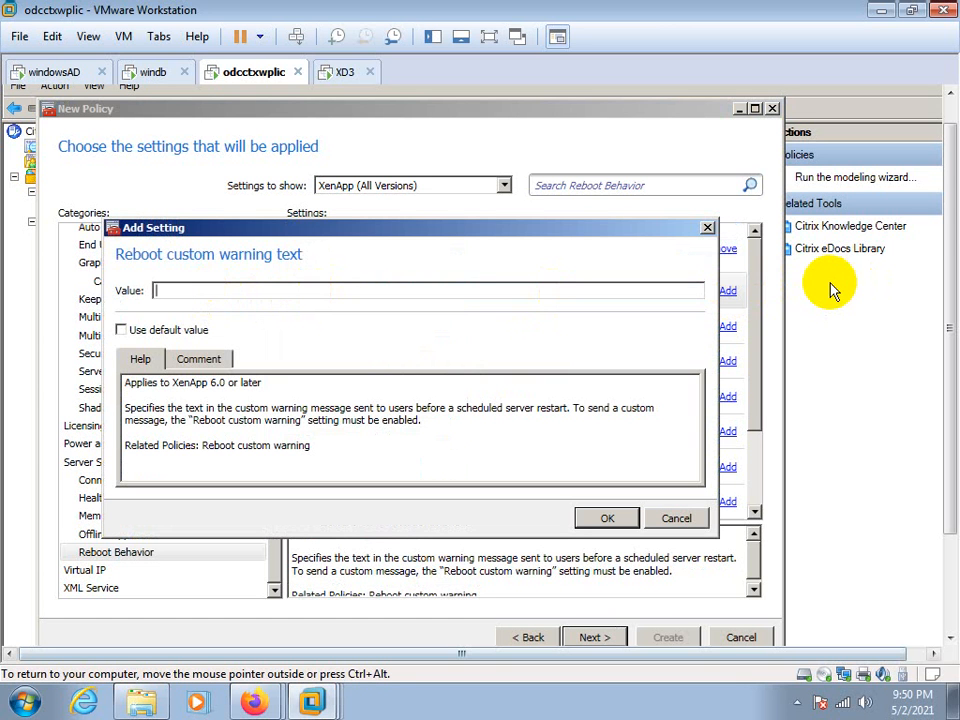
{"action": "type", "text": "r is going to reb"}
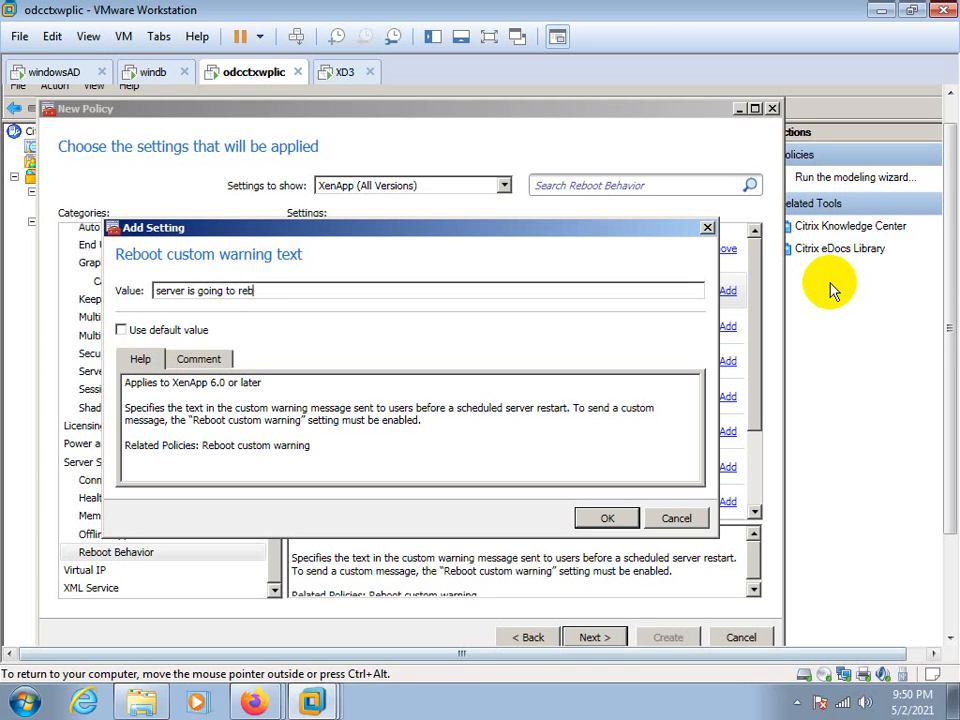
{"action": "type", "text": "oot in 15 mijn"}
{"action": "key", "text": "BackSpace"}
{"action": "key", "text": "BackSpace"}
{"action": "type", "text": "n"}
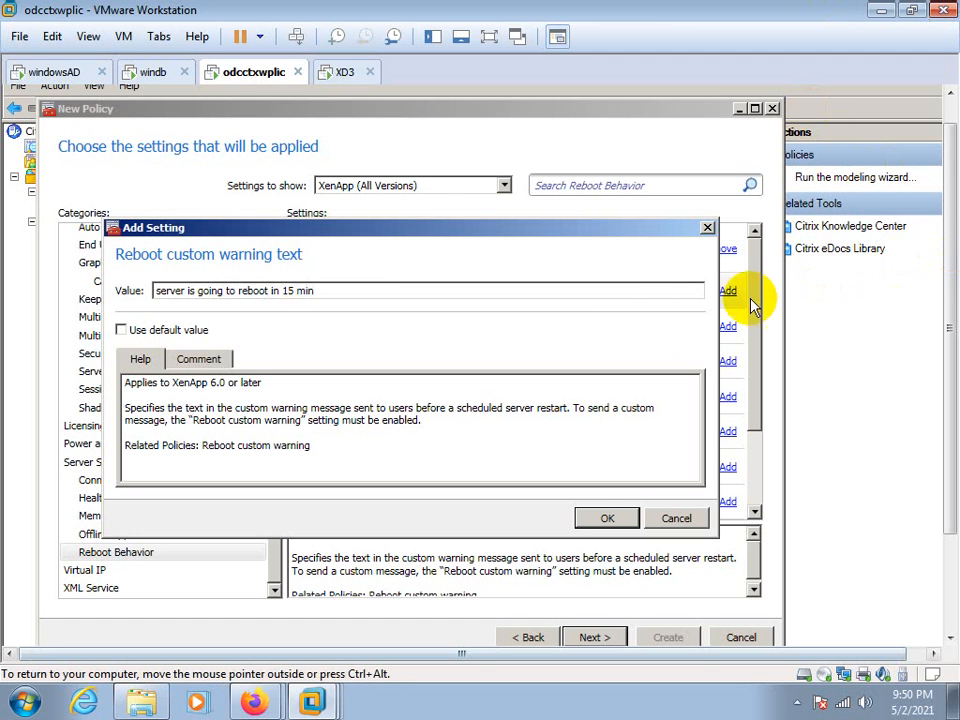
{"action": "left_click", "coordinate": [610, 518]}
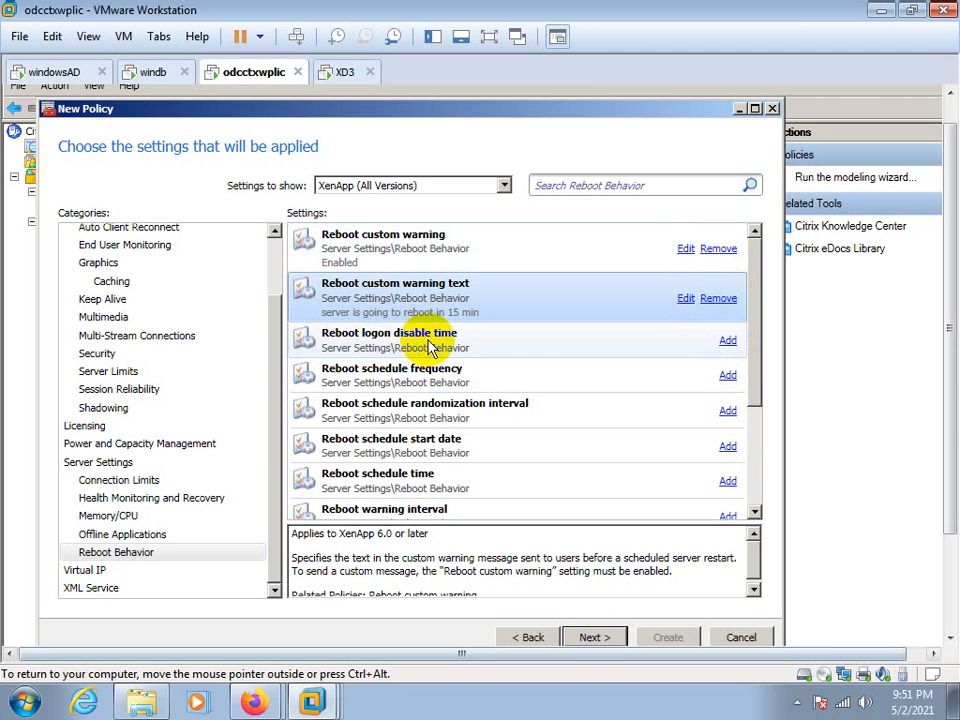
Add the Reboot logon disable time setting with the value Disable 15 minutes before reboot
{"action": "left_click", "coordinate": [727, 341]}
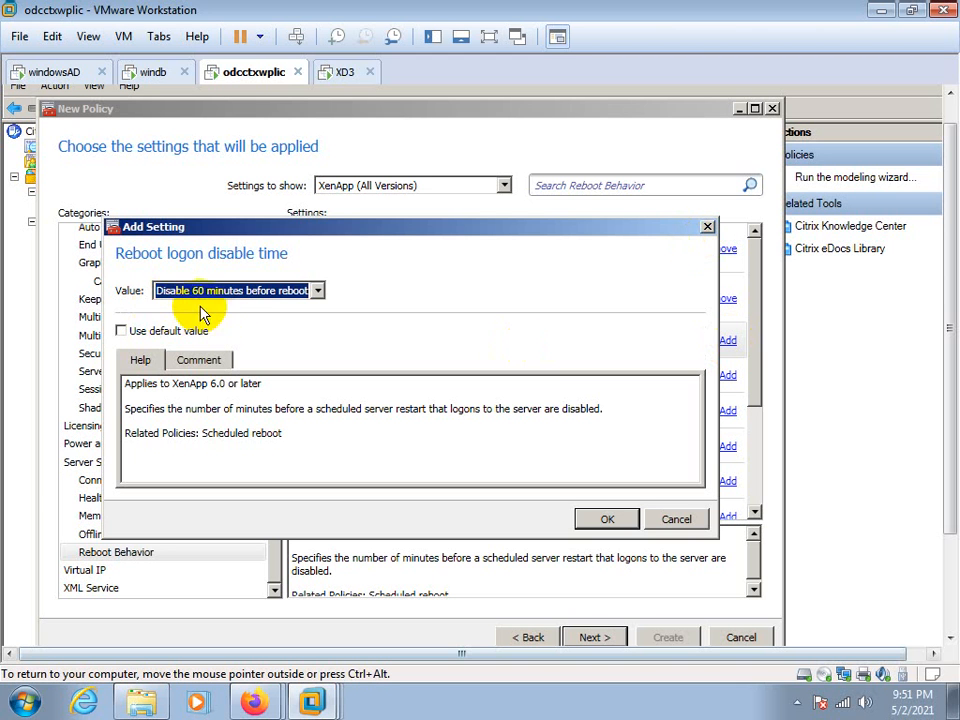
{"action": "left_click", "coordinate": [317, 292]}
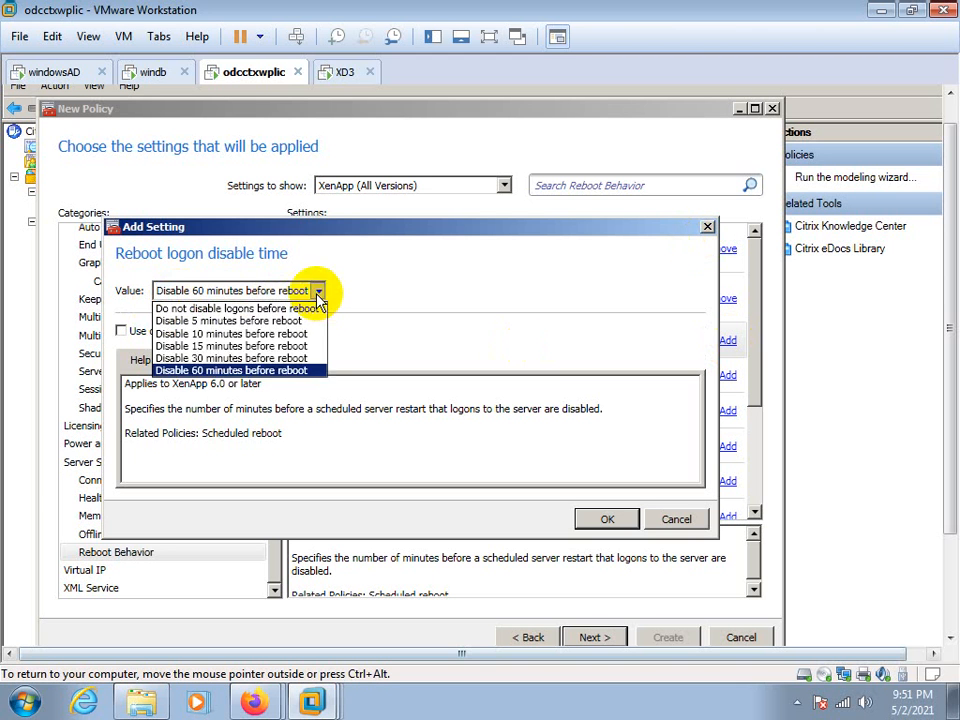
{"action": "left_click", "coordinate": [220, 347]}
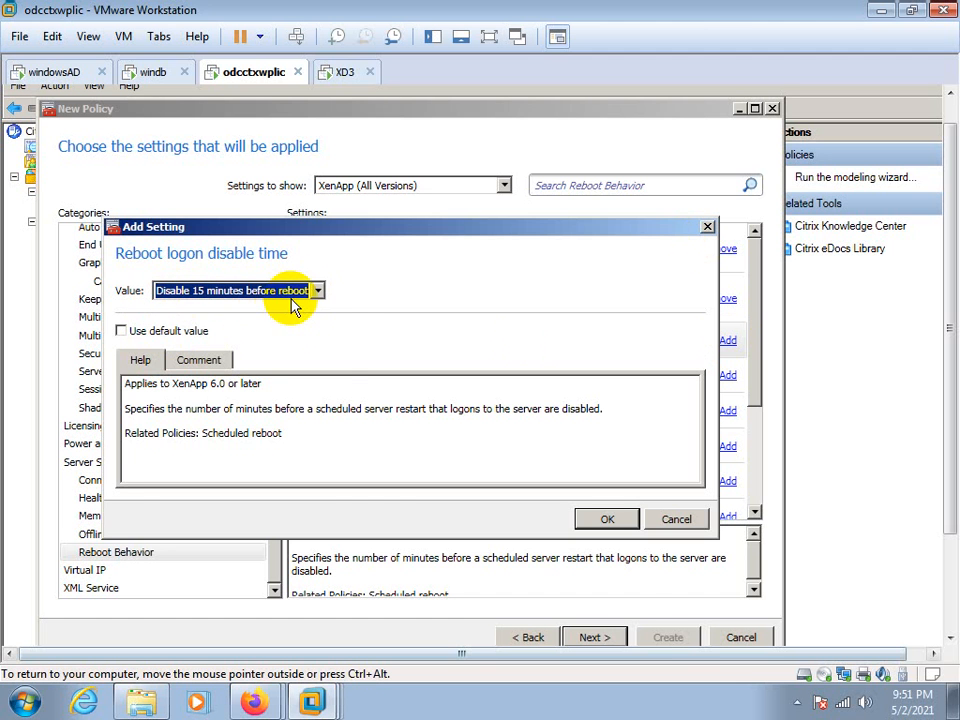
{"action": "left_click", "coordinate": [603, 524]}
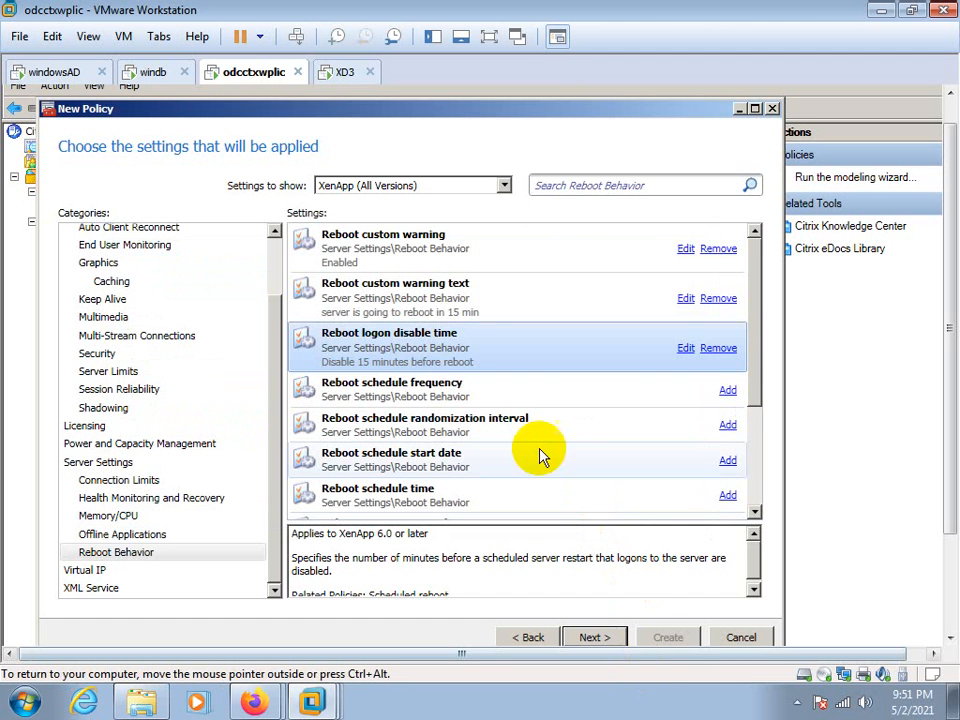
Add the Reboot schedule frequency setting with a value of 15 days
{"action": "left_click", "coordinate": [728, 391]}
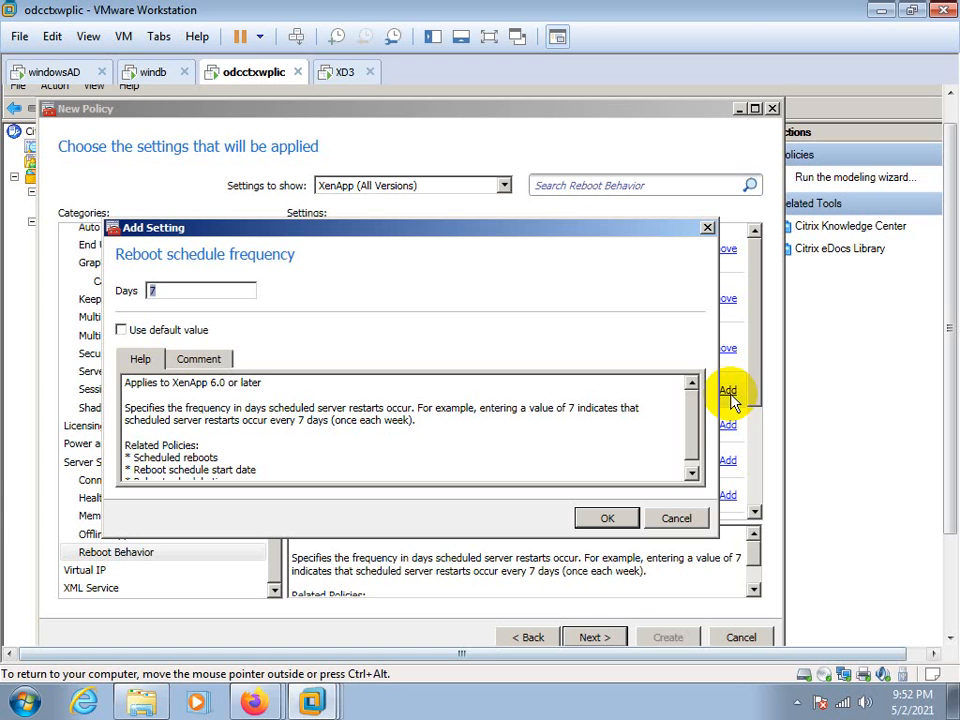
{"action": "left_click", "coordinate": [153, 292]}
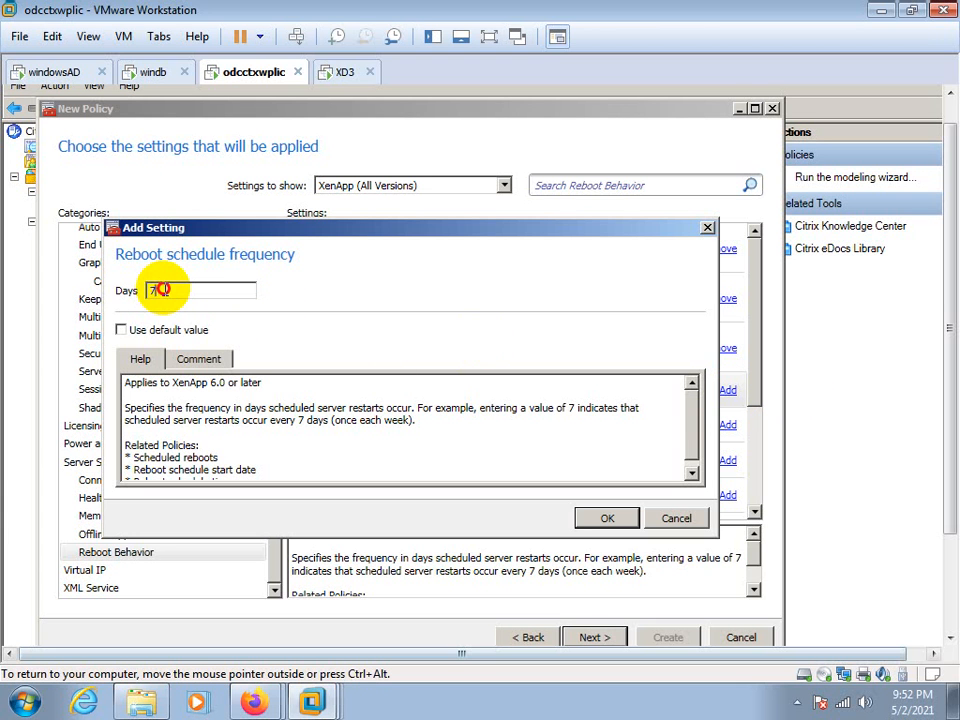
{"action": "left_click_drag", "start_coordinate": [160, 289], "coordinate": [133, 290]}
{"action": "type", "text": "15"}
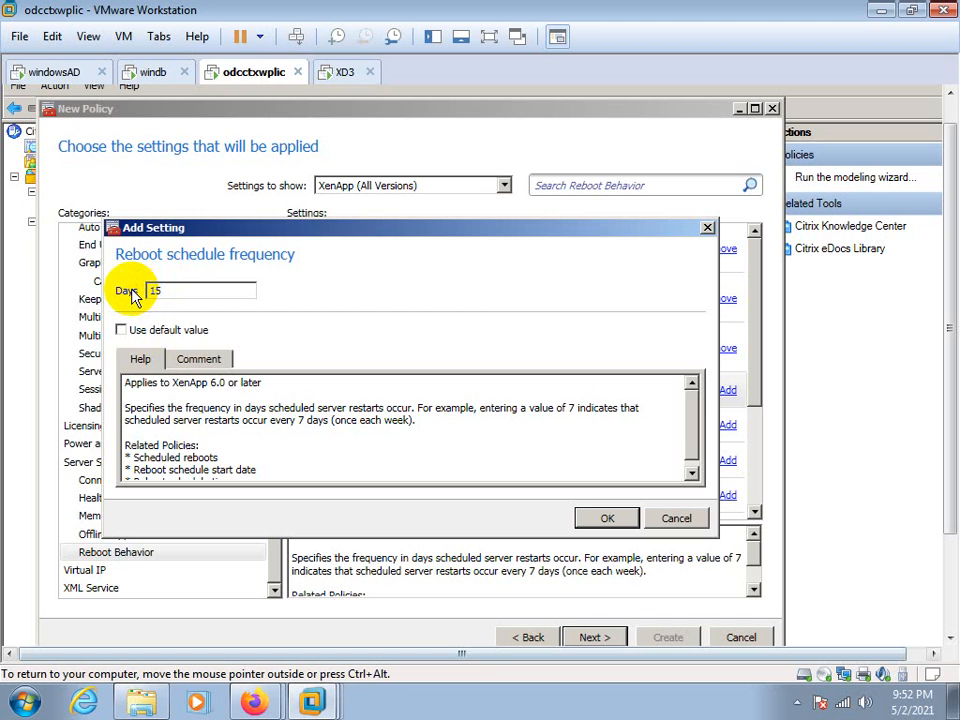
{"action": "left_click", "coordinate": [609, 517]}
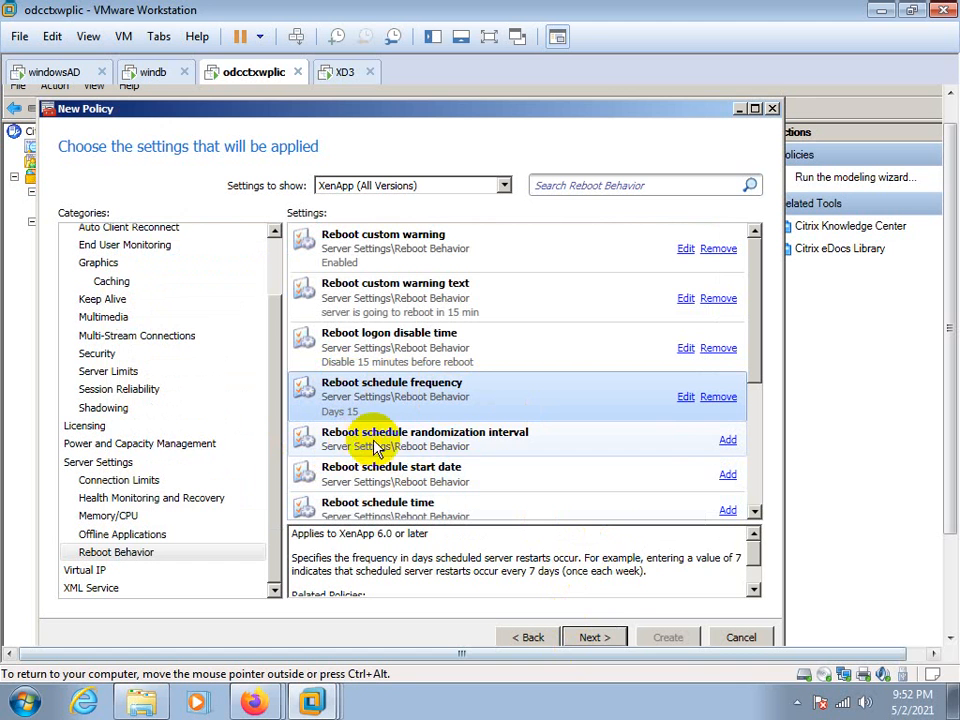
Add the Reboot schedule randomization interval setting with a value of 8 minutes
{"action": "left_click", "coordinate": [727, 441]}
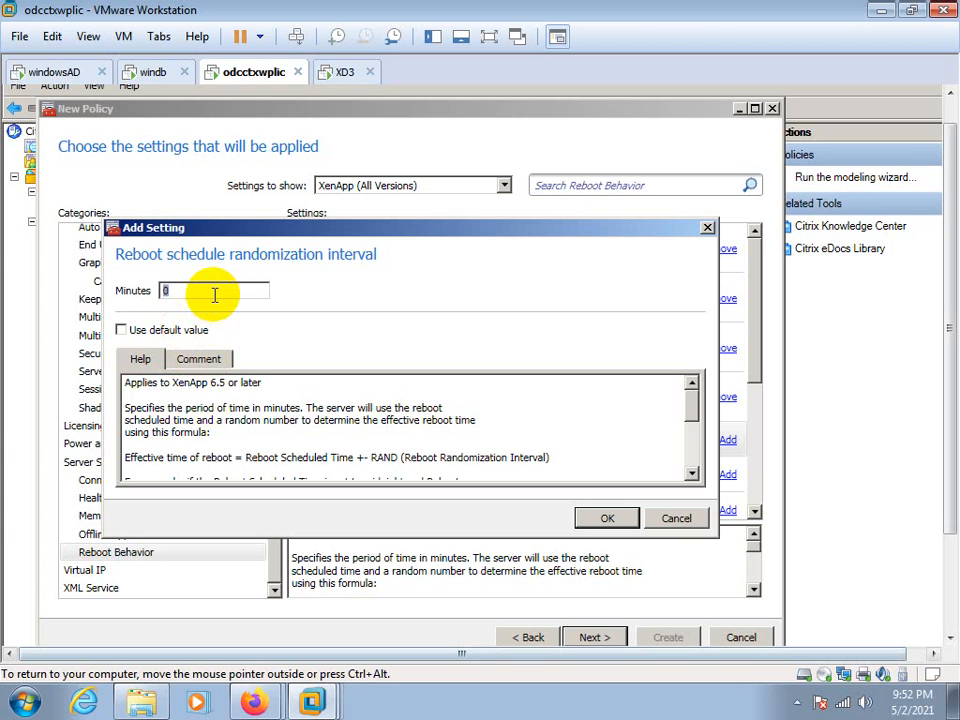
{"action": "type", "text": "800"}
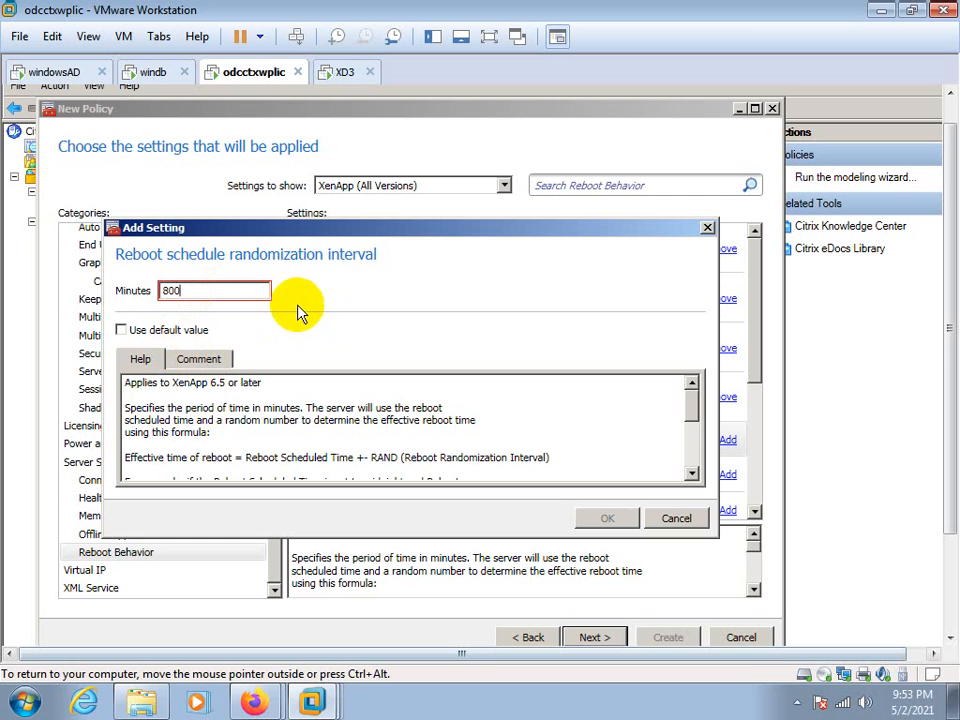
{"action": "key", "text": "BackSpace"}
{"action": "key", "text": "BackSpace"}
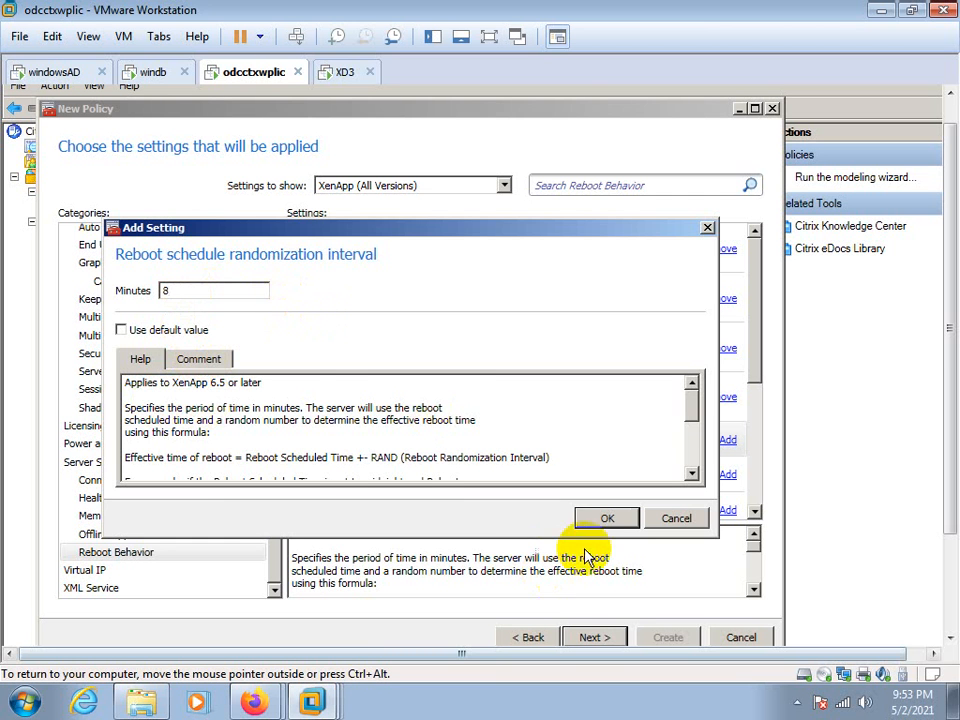
{"action": "left_click", "coordinate": [605, 519]}
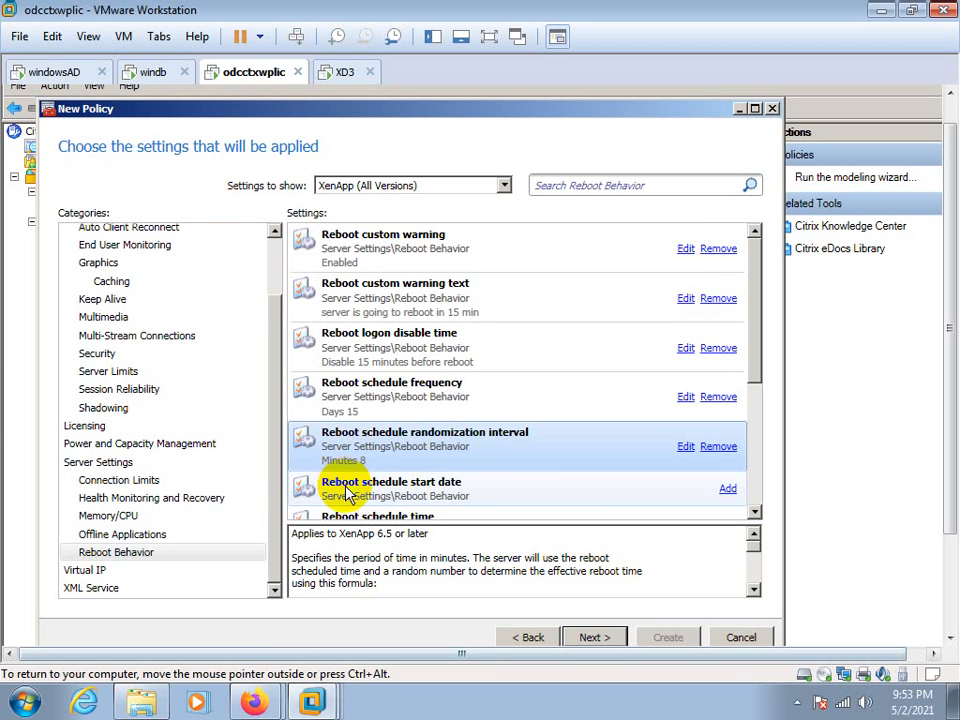
Add the Reboot schedule start date setting with the date 02/05/2021
{"action": "left_click_drag", "start_coordinate": [754, 373], "coordinate": [753, 438]}
{"action": "left_click", "coordinate": [729, 391]}
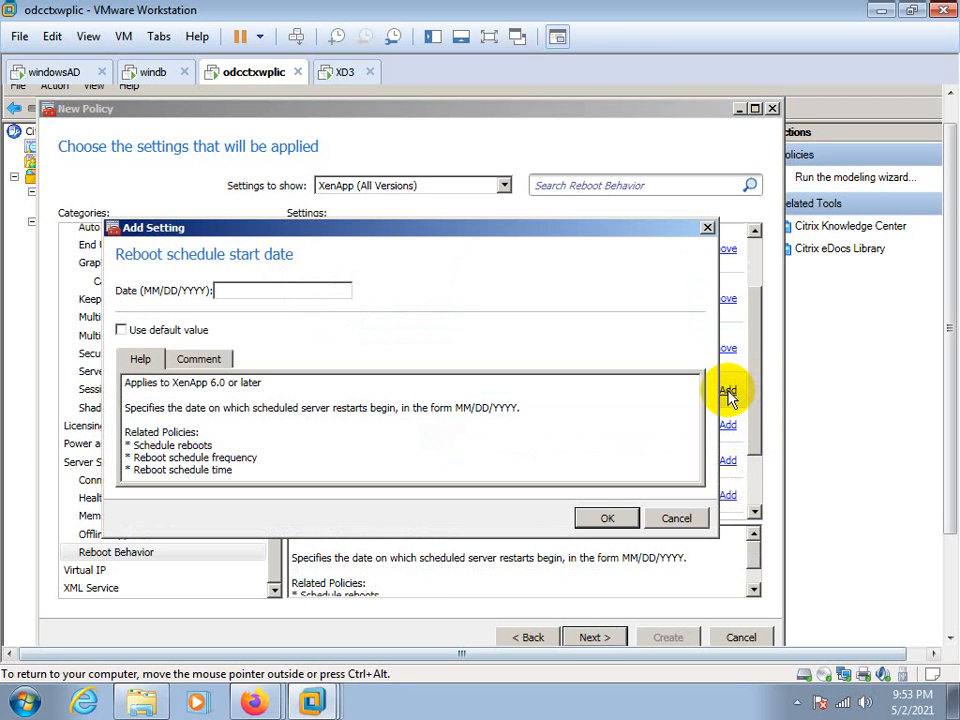
{"action": "left_click", "coordinate": [222, 290]}
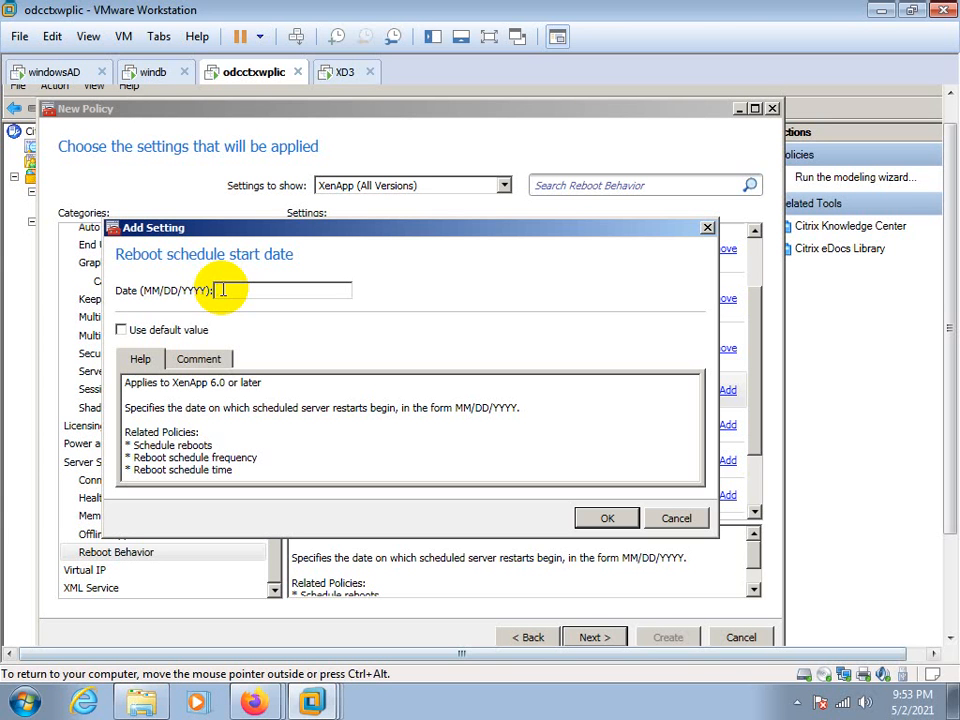
{"action": "type", "text": "2"}
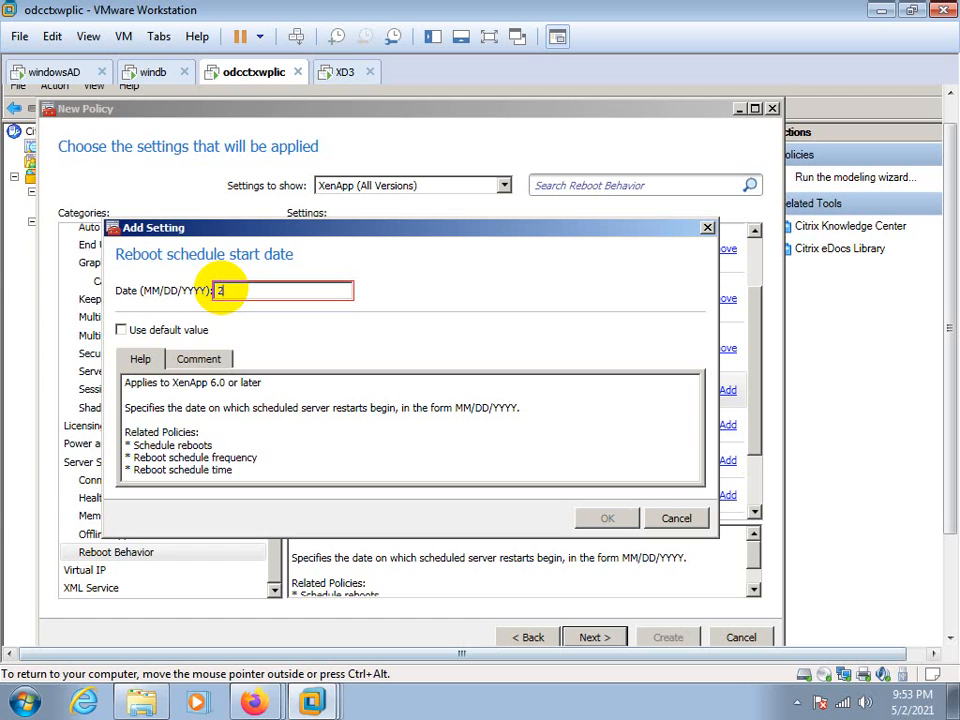
{"action": "key", "text": "BackSpace"}
{"action": "type", "text": "021"}
{"action": "key", "text": "BackSpace"}
{"action": "type", "text": "/05/2021"}
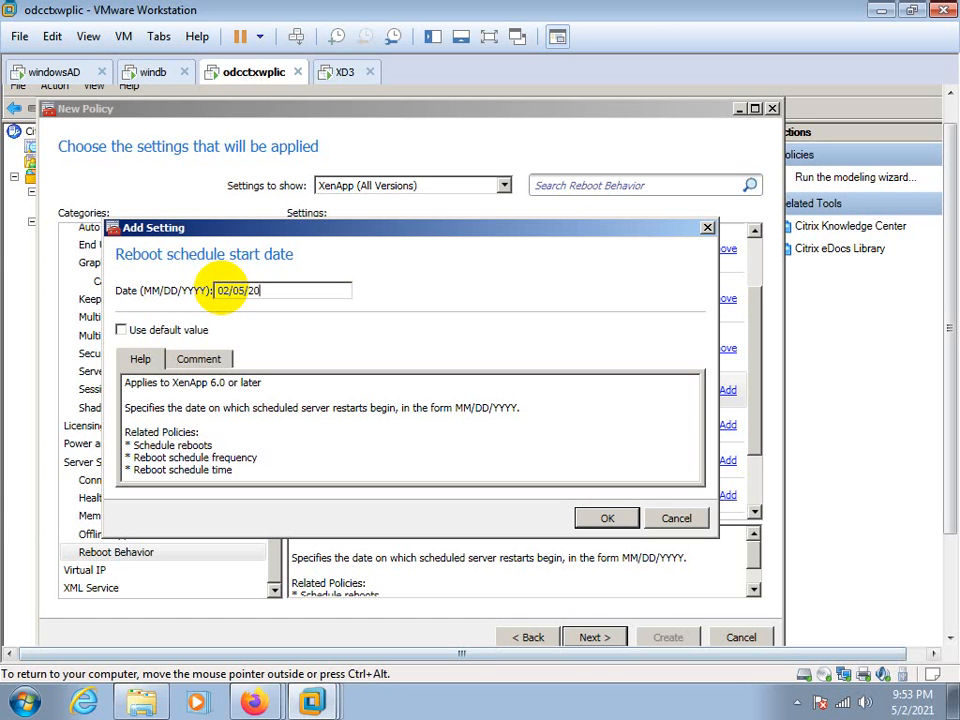
{"action": "left_click", "coordinate": [612, 518]}
Add the Reboot schedule time setting with the time 12:00 AM
{"action": "scroll", "coordinate": [756, 430], "scroll_direction": "down", "scroll_amount": 2}
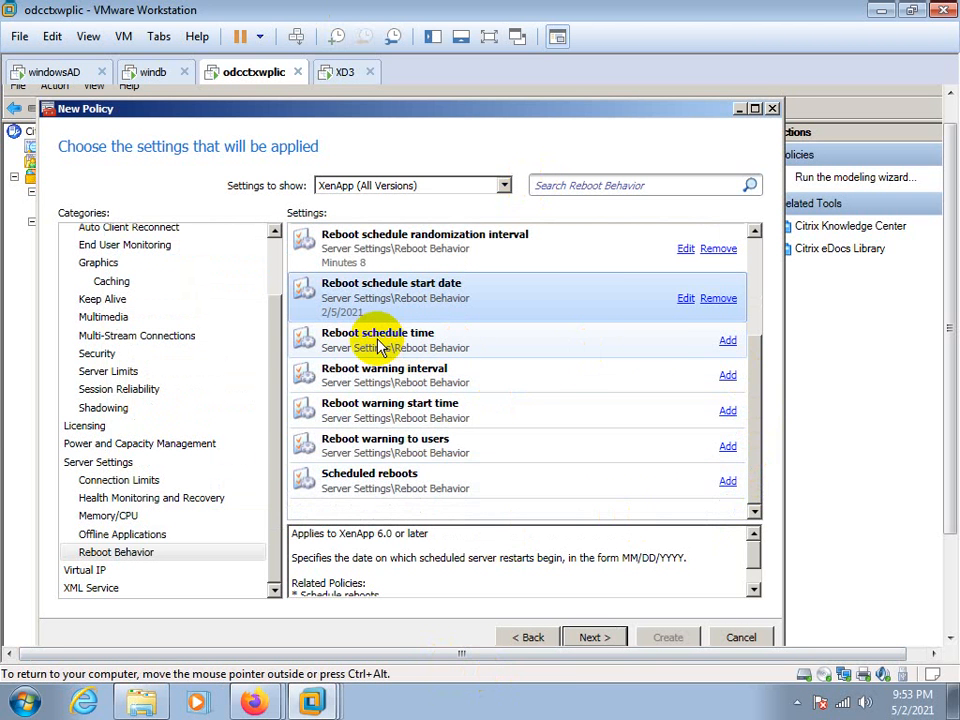
{"action": "left_click", "coordinate": [728, 341]}
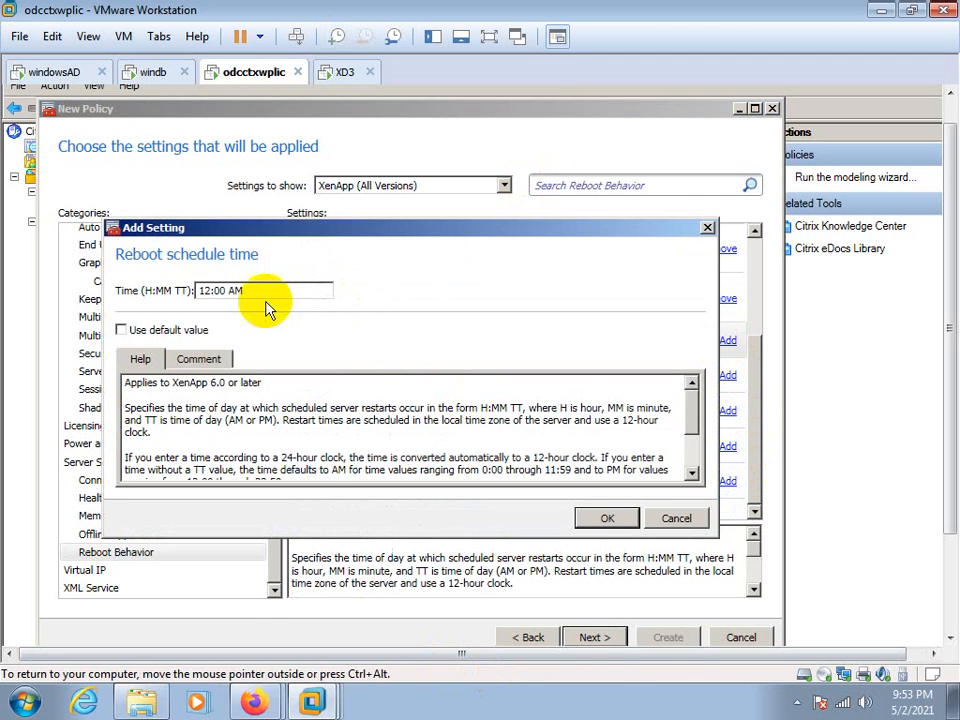
{"action": "left_click", "coordinate": [606, 520]}
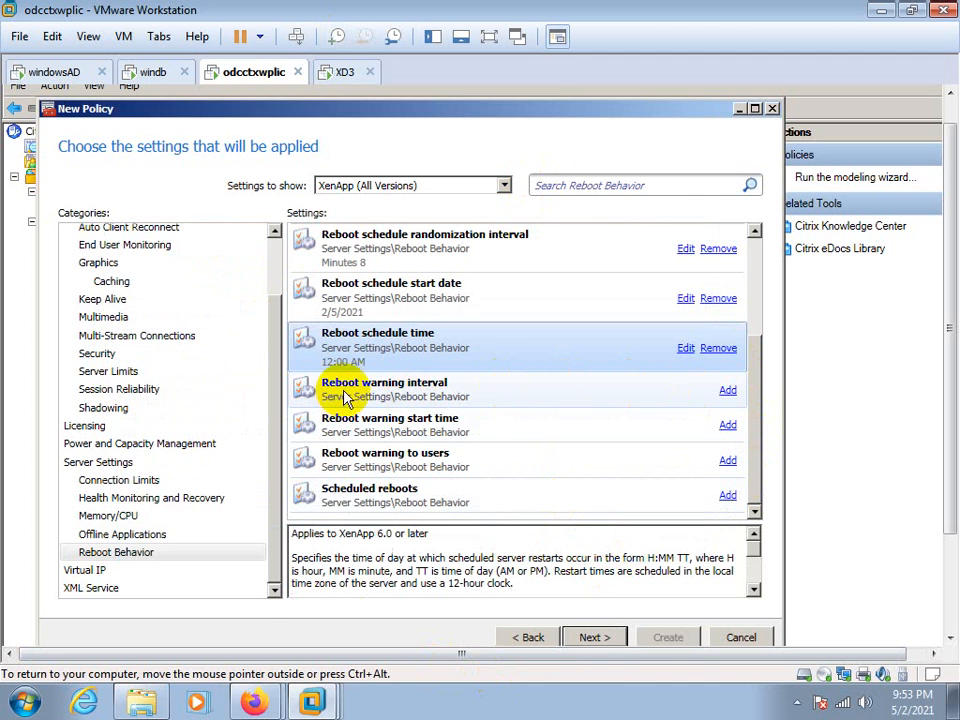
Add the Reboot warning interval setting with the value Every 5 Minutes
{"action": "left_click", "coordinate": [728, 390]}
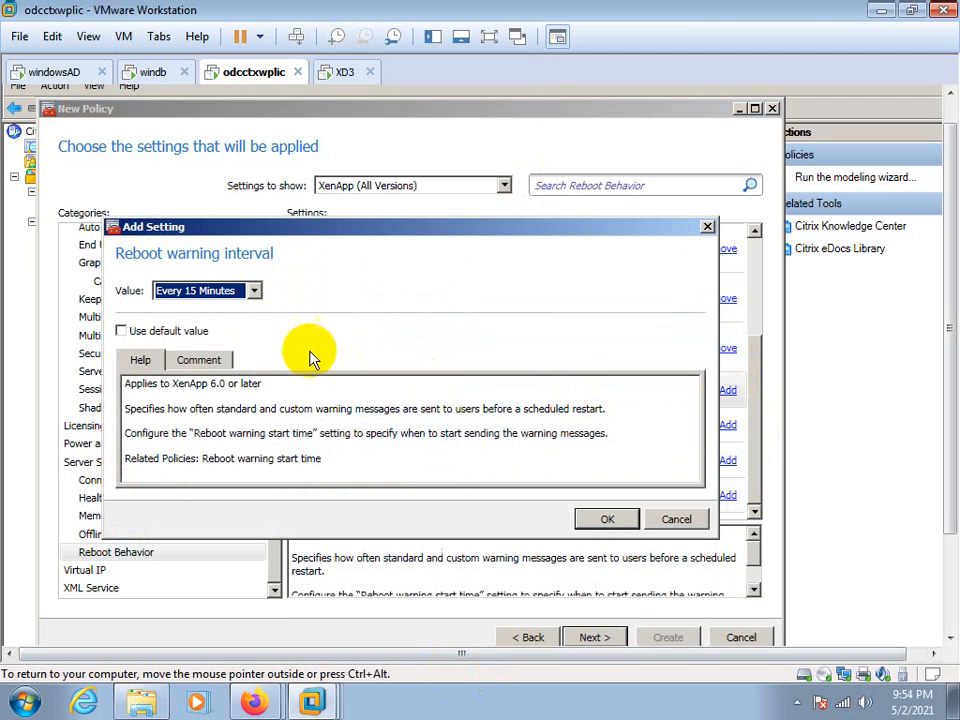
{"action": "left_click", "coordinate": [255, 291]}
{"action": "left_click", "coordinate": [212, 335]}
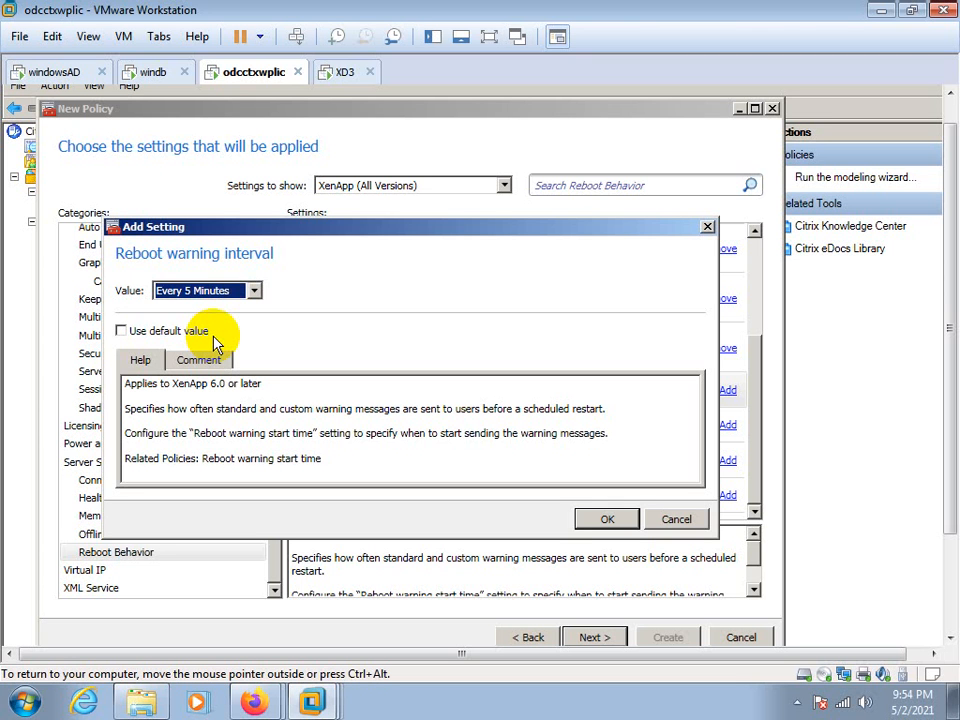
{"action": "left_click", "coordinate": [255, 290]}
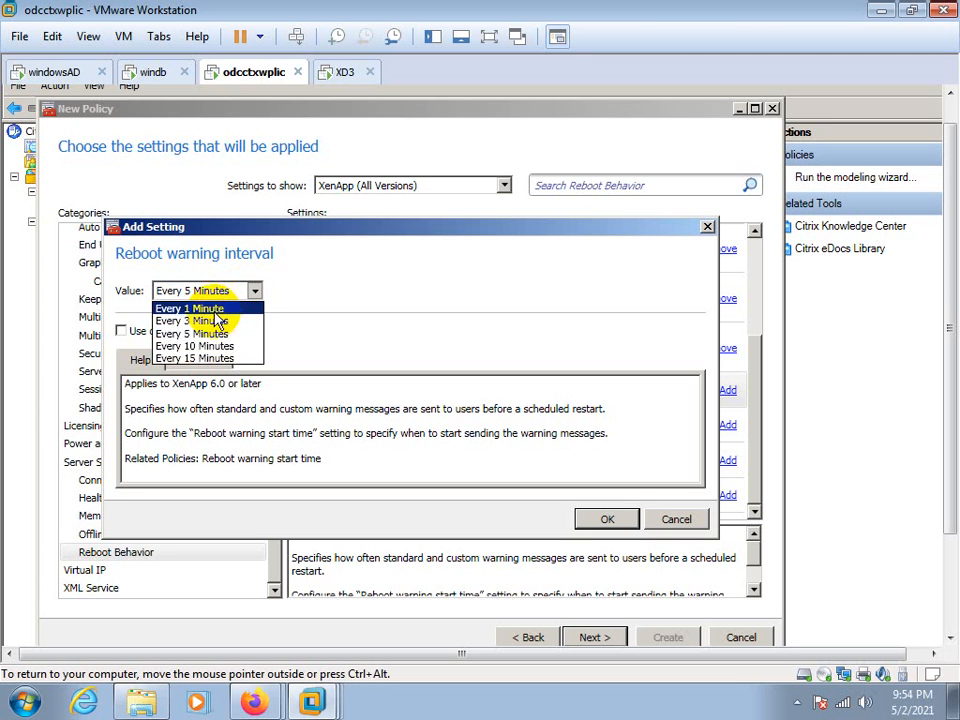
{"action": "left_click", "coordinate": [205, 333]}
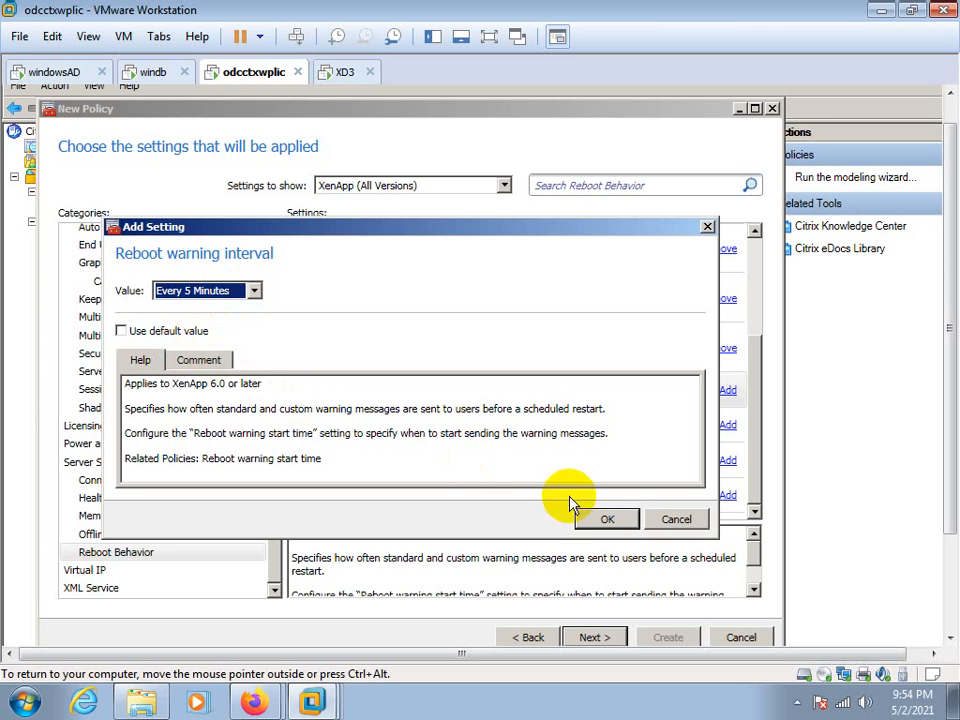
{"action": "left_click", "coordinate": [607, 520]}
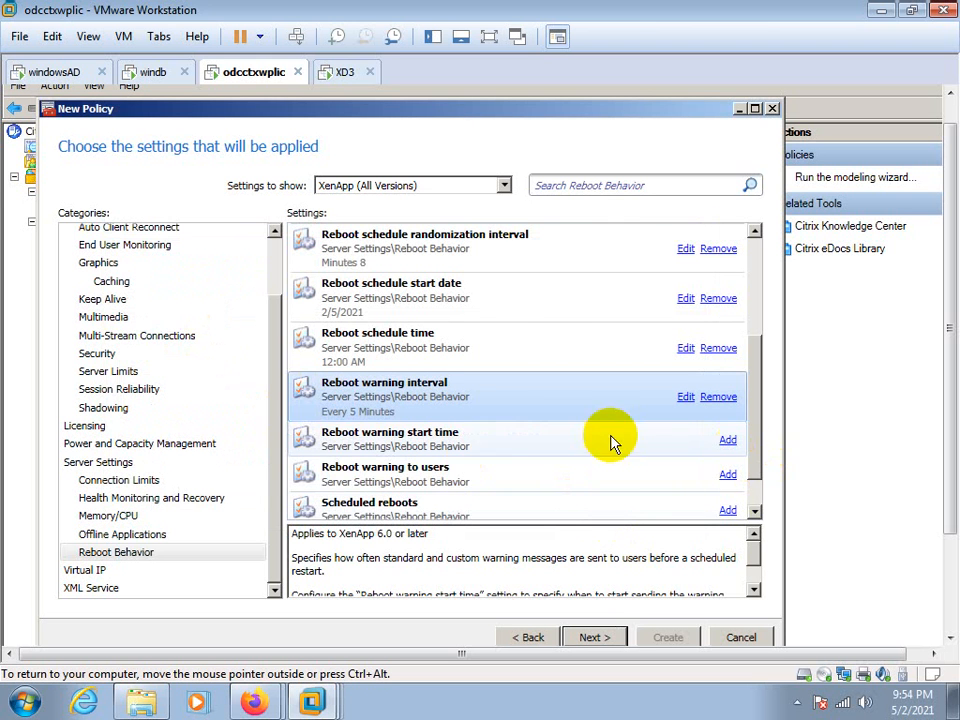
Add the Reboot warning start time setting with the value Start 15 Minutes Before Reboot
{"action": "left_click", "coordinate": [728, 440]}
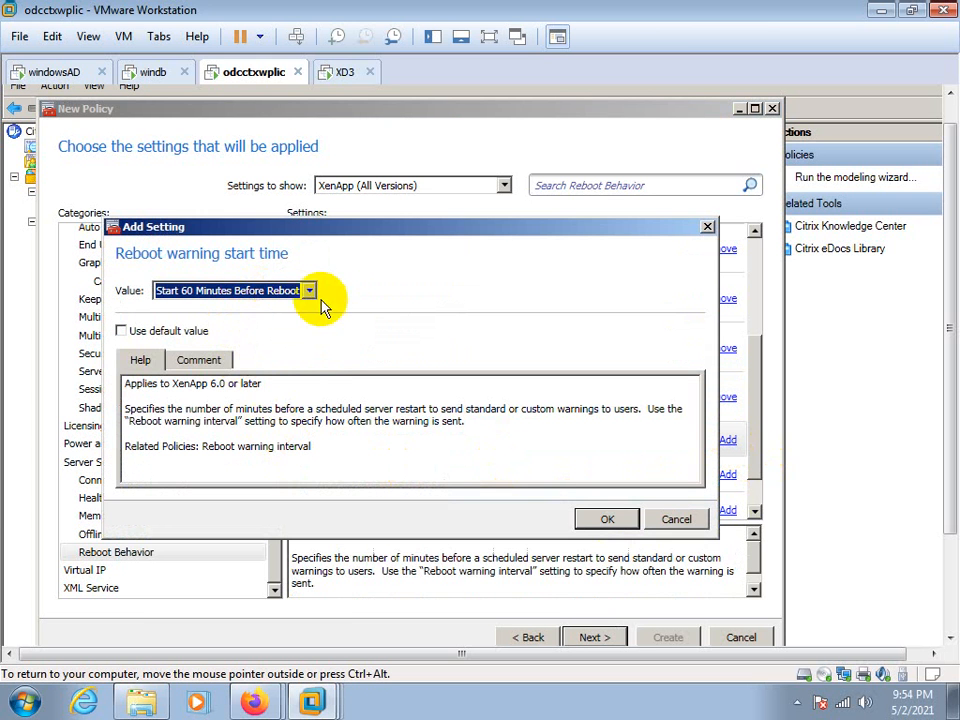
{"action": "left_click", "coordinate": [310, 291]}
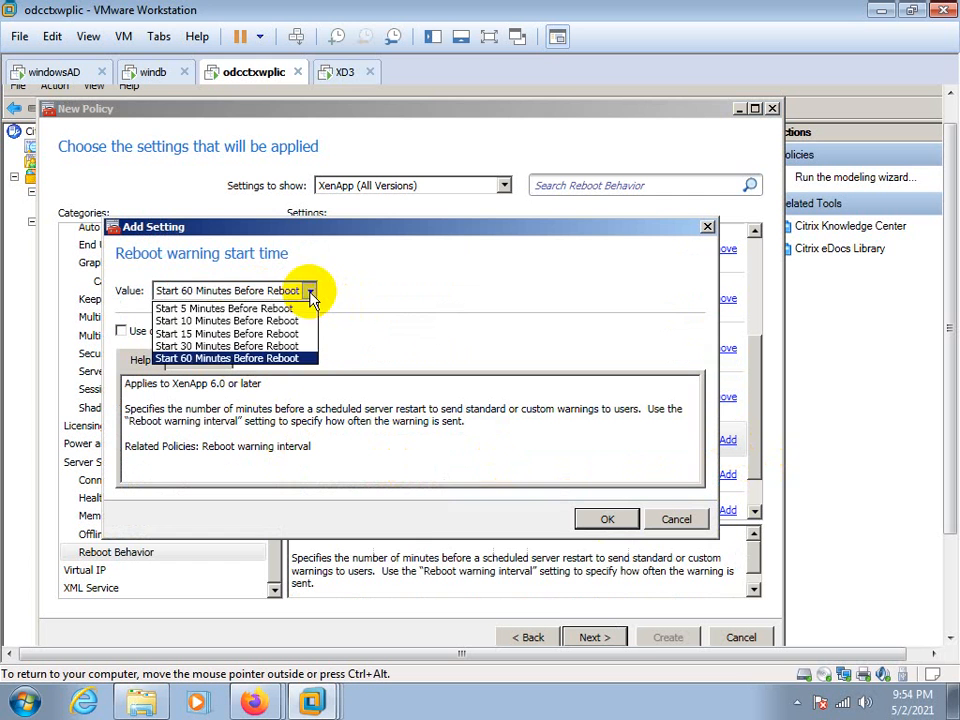
{"action": "left_click", "coordinate": [212, 334]}
{"action": "left_click", "coordinate": [592, 520]}
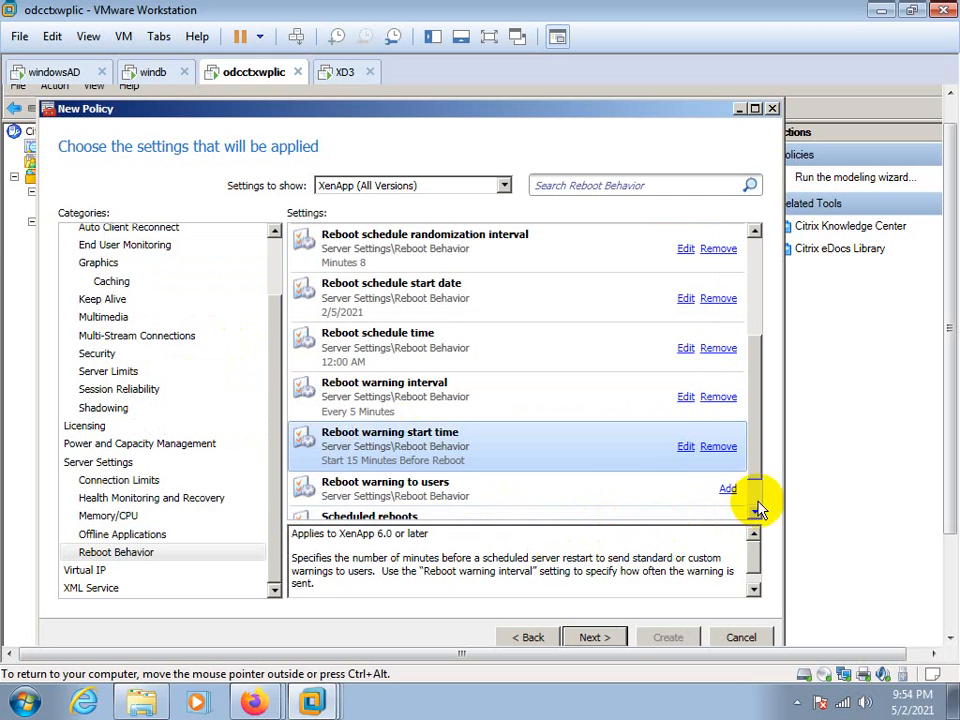
Add the Reboot warning to users setting to the policy as Enabled
{"action": "left_click", "coordinate": [751, 471]}
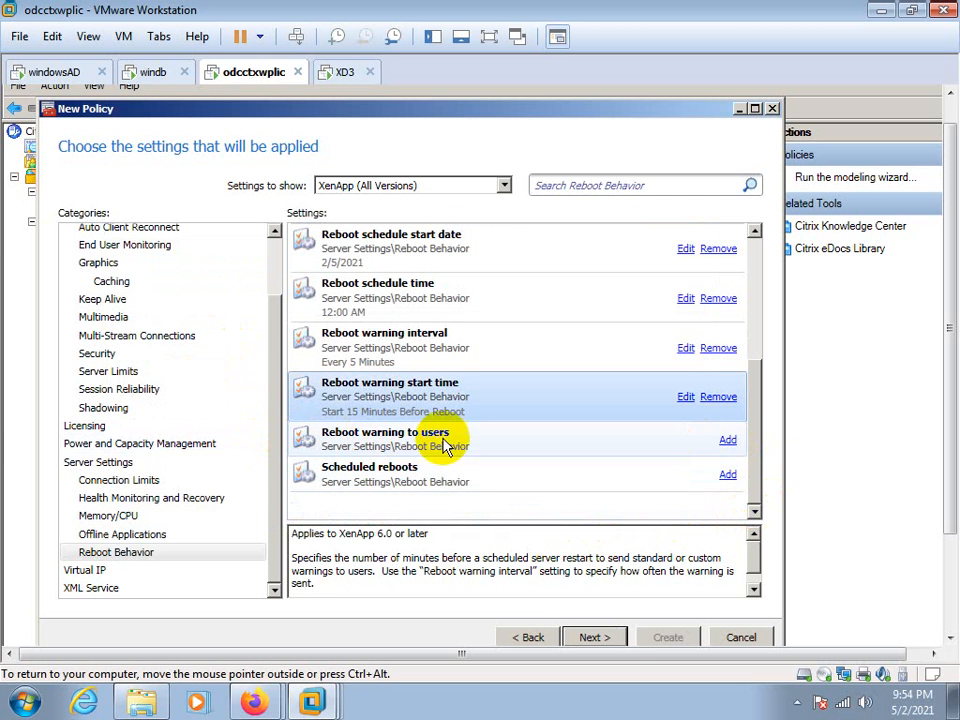
{"action": "left_click", "coordinate": [726, 440]}
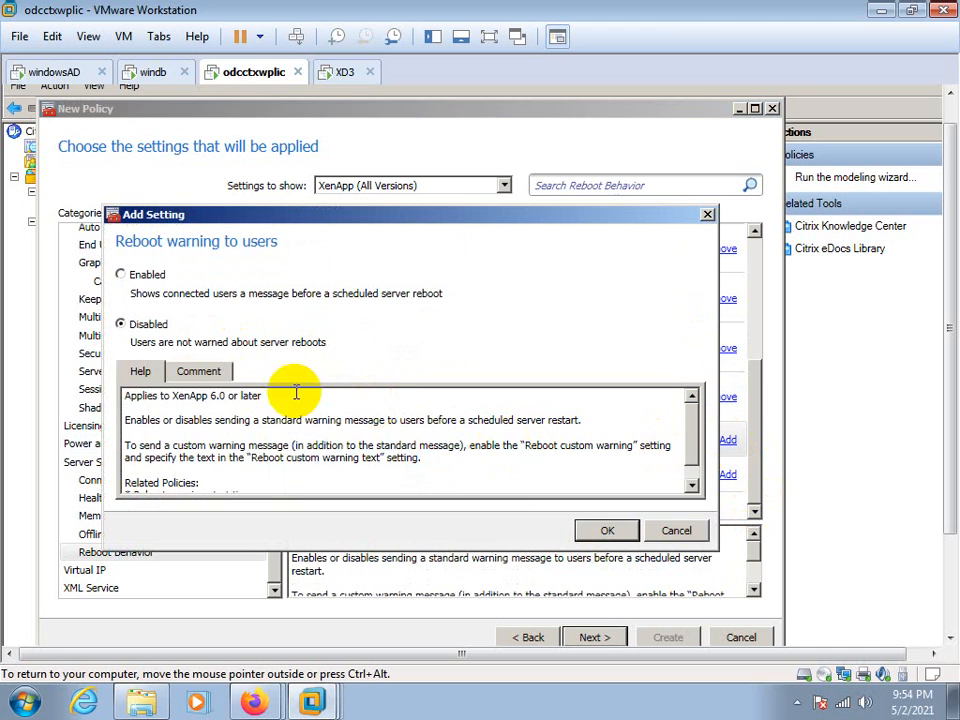
{"action": "left_click", "coordinate": [121, 274]}
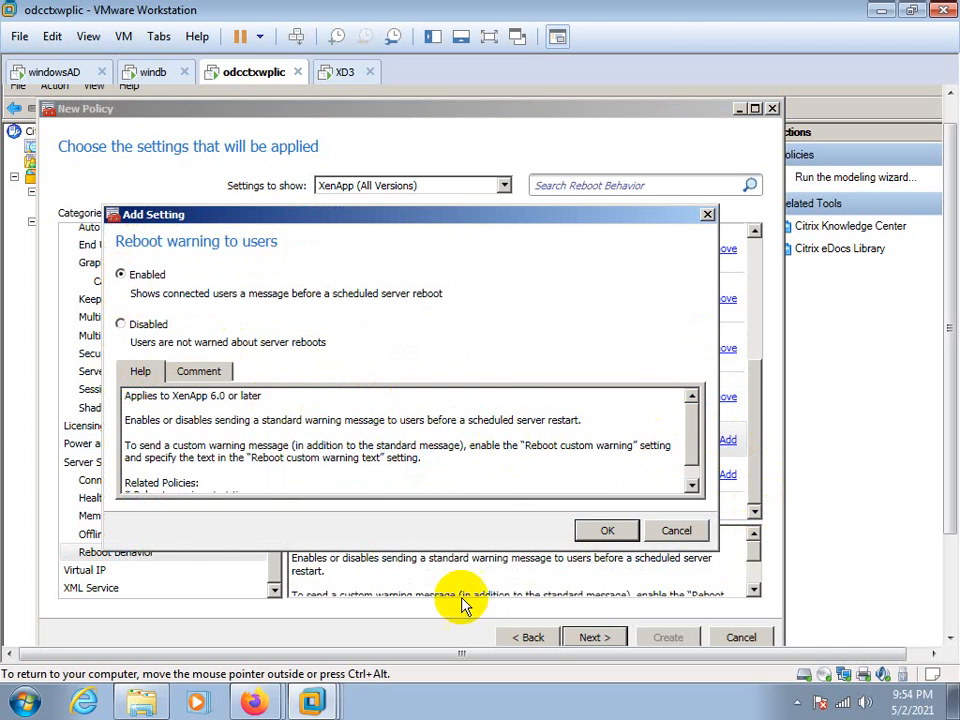
{"action": "left_click", "coordinate": [606, 530]}
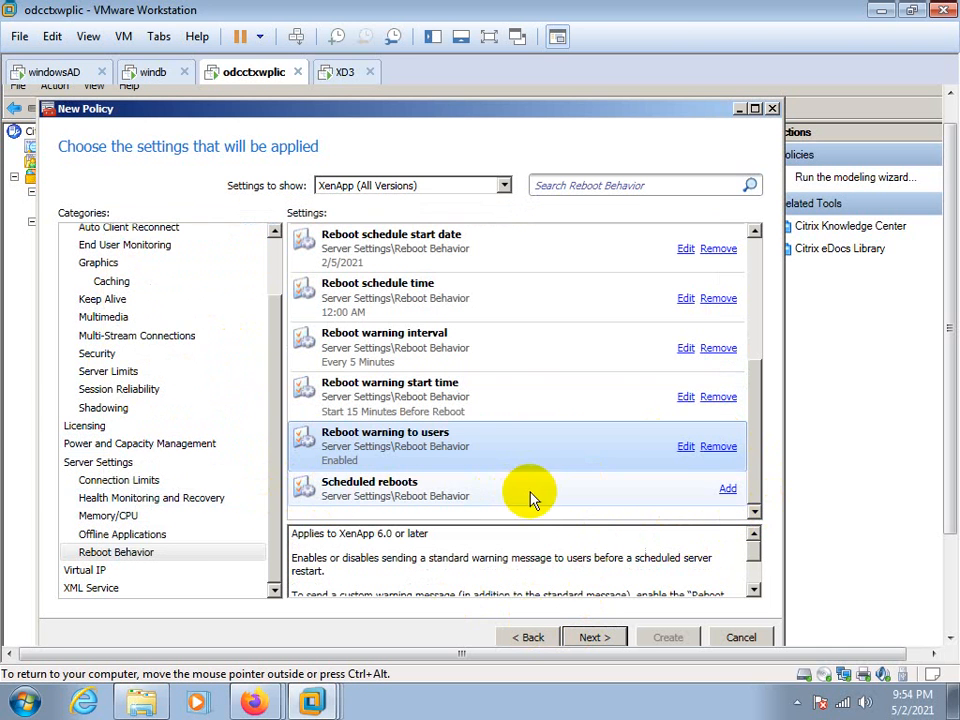
Add the Scheduled reboots setting to the policy as Enabled
{"action": "left_click", "coordinate": [728, 489]}
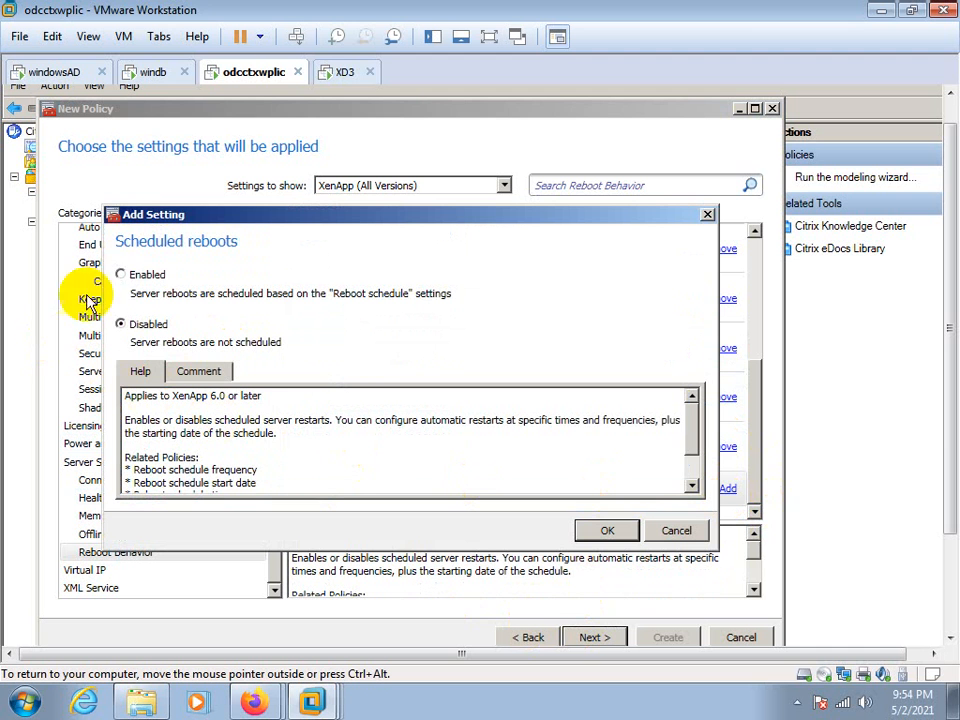
{"action": "left_click", "coordinate": [121, 274]}
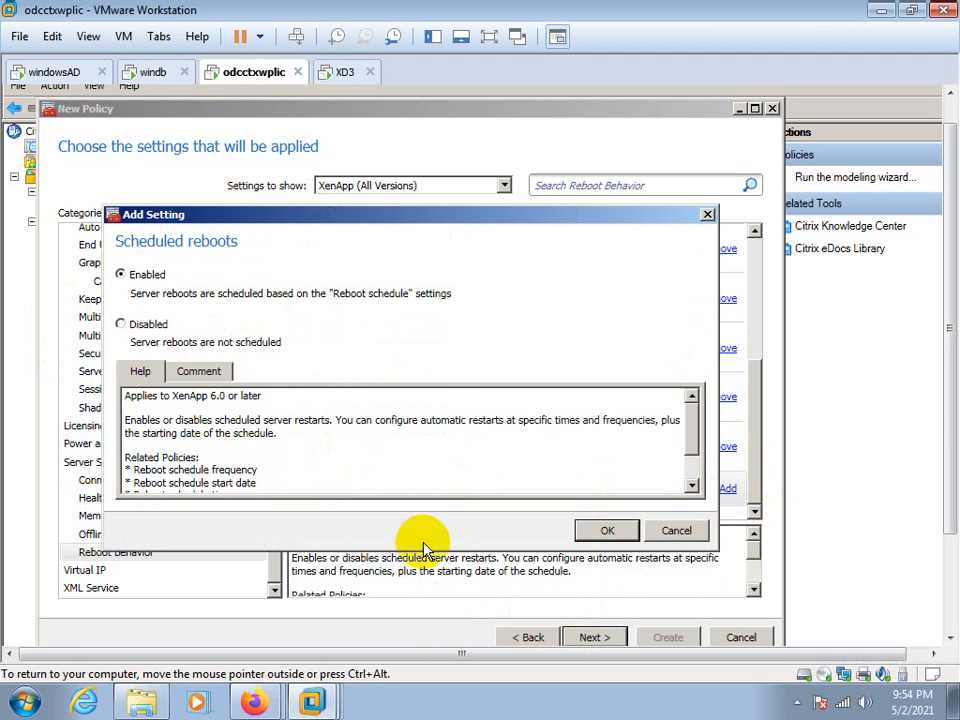
{"action": "left_click", "coordinate": [589, 533]}
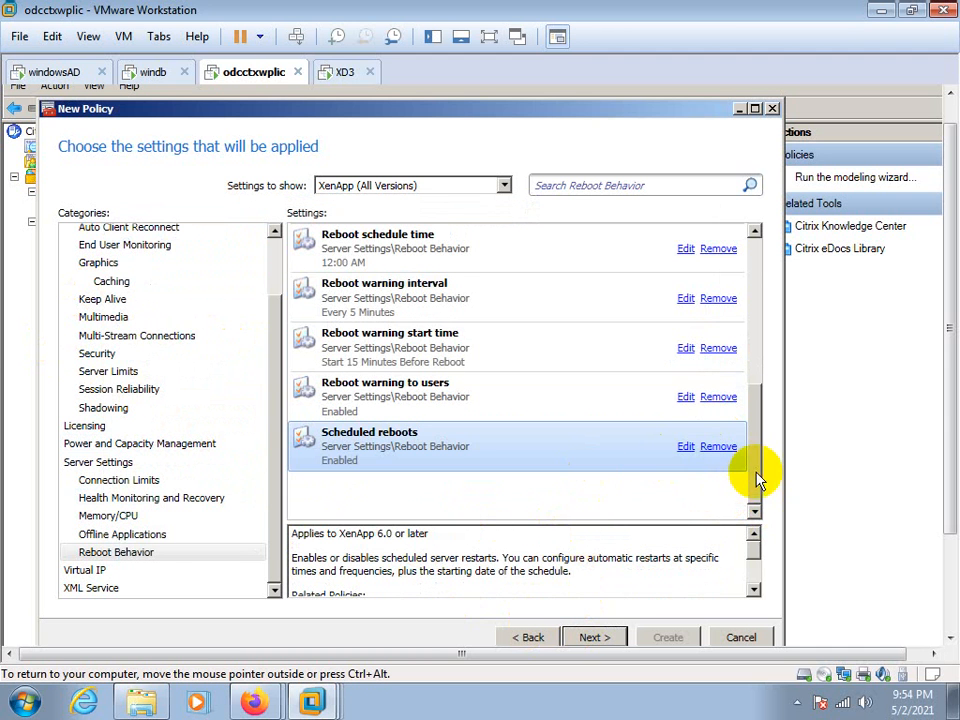
{"action": "left_click_drag", "start_coordinate": [757, 481], "coordinate": [729, 521]}
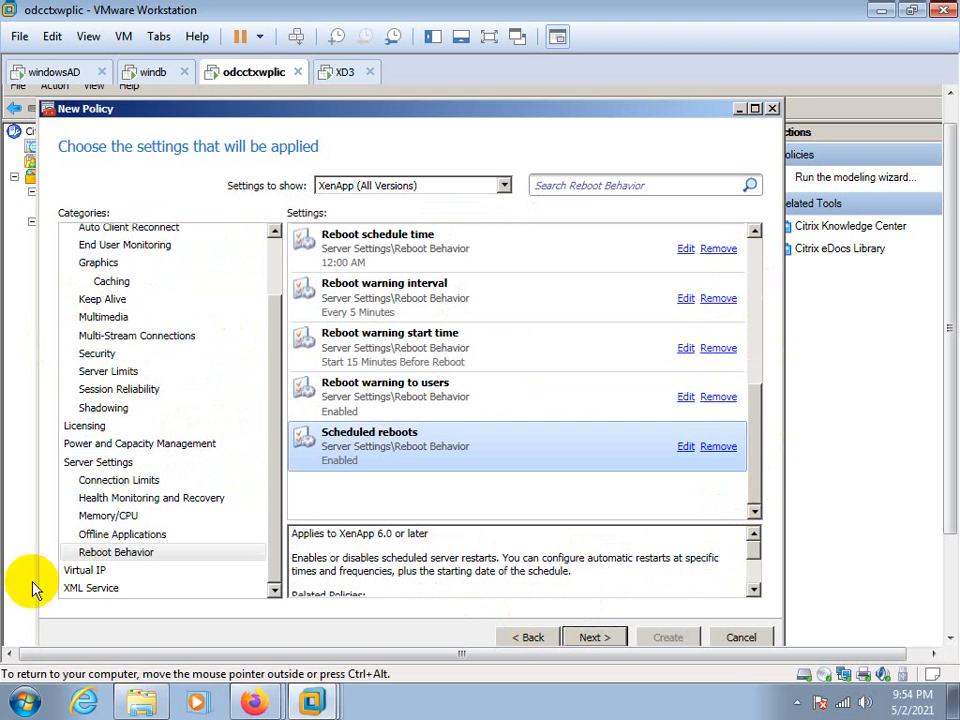
{"action": "left_click", "coordinate": [114, 553]}
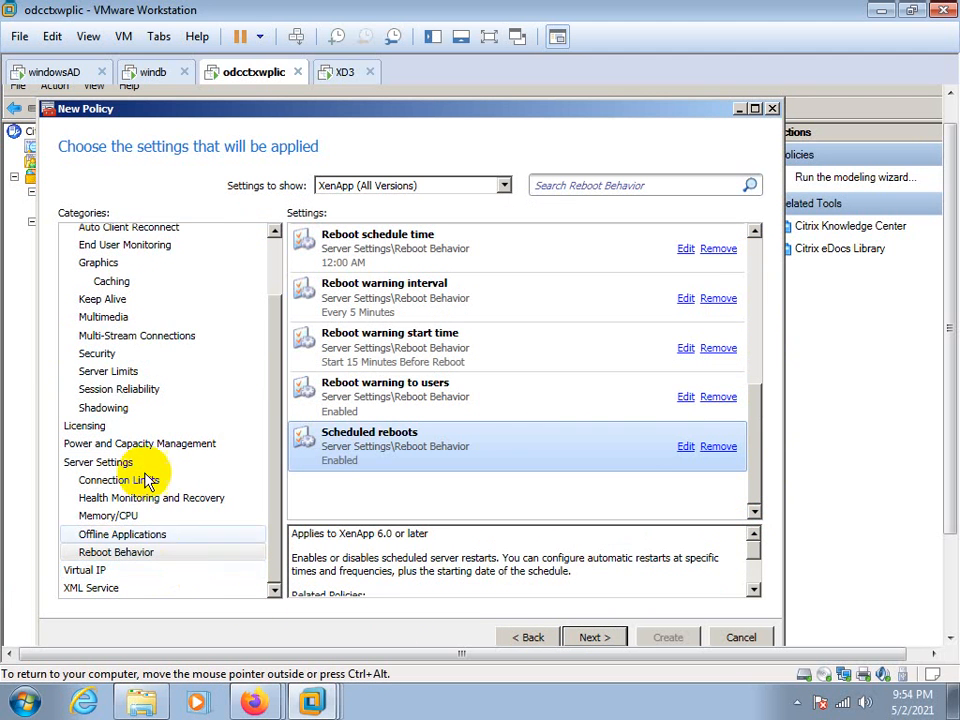
Proceed to the policy filters and open a new filter element for the Worker Group filter
{"action": "left_click", "coordinate": [594, 638]}
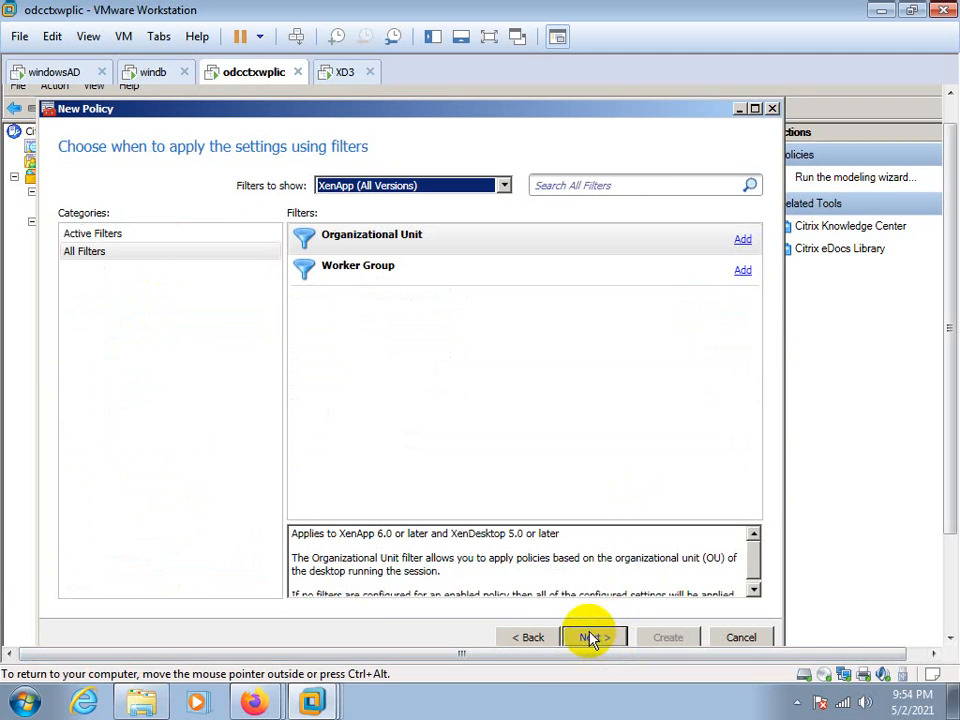
{"action": "left_click", "coordinate": [353, 244]}
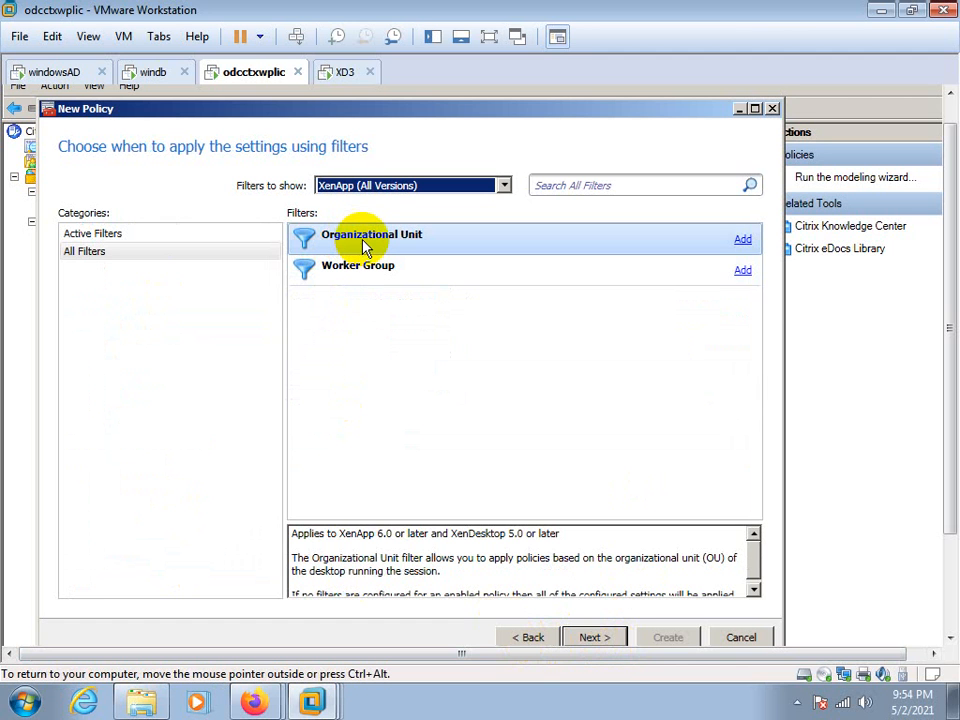
{"action": "left_click", "coordinate": [372, 268]}
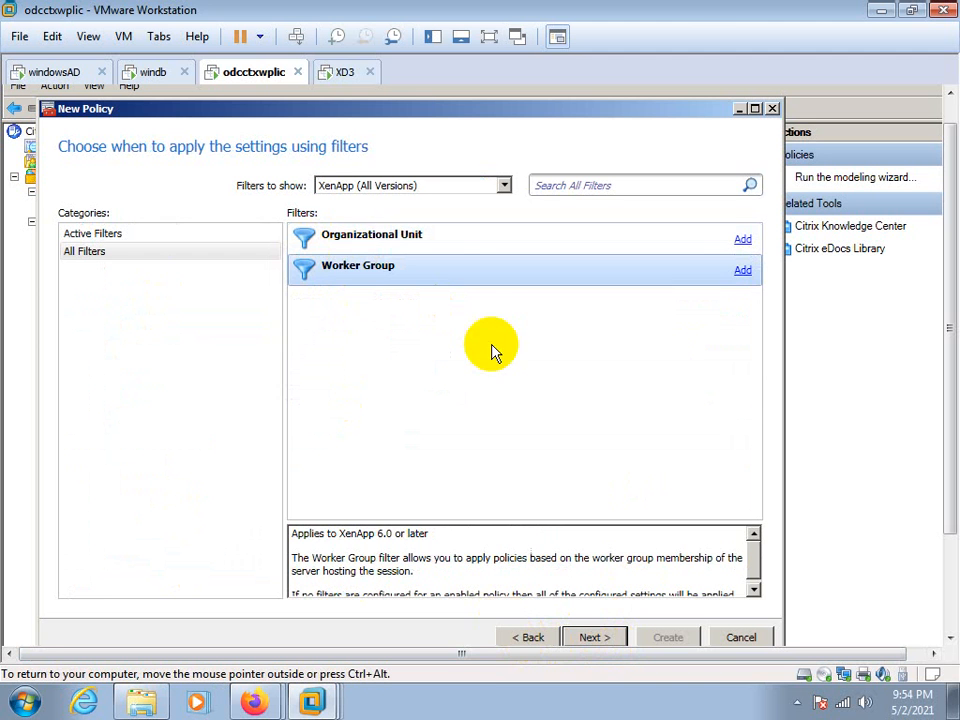
{"action": "left_click", "coordinate": [742, 271]}
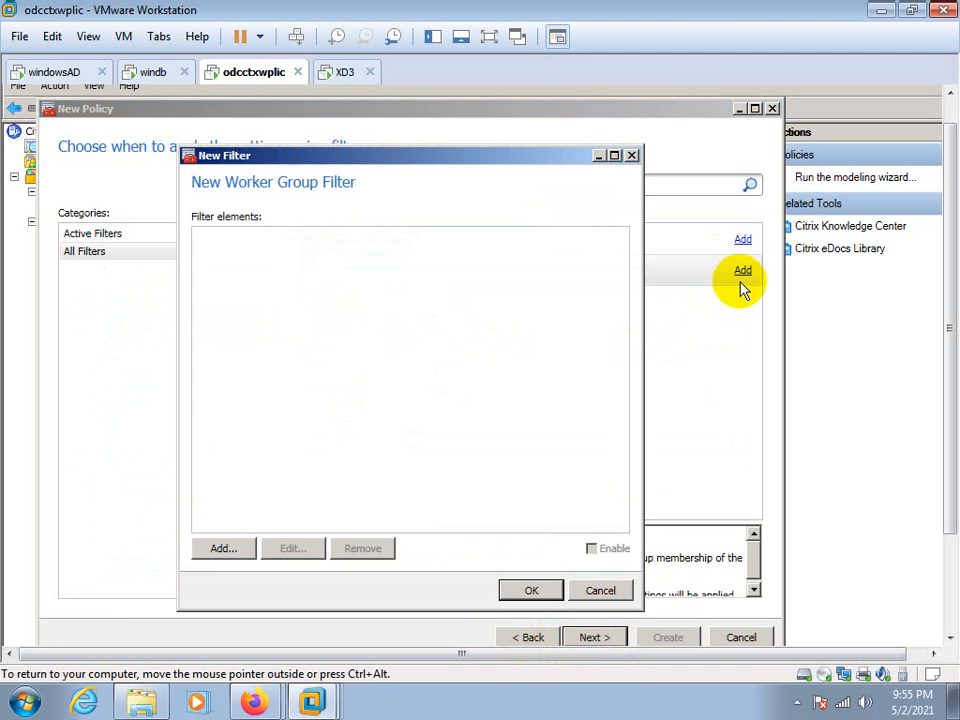
{"action": "left_click", "coordinate": [223, 549]}
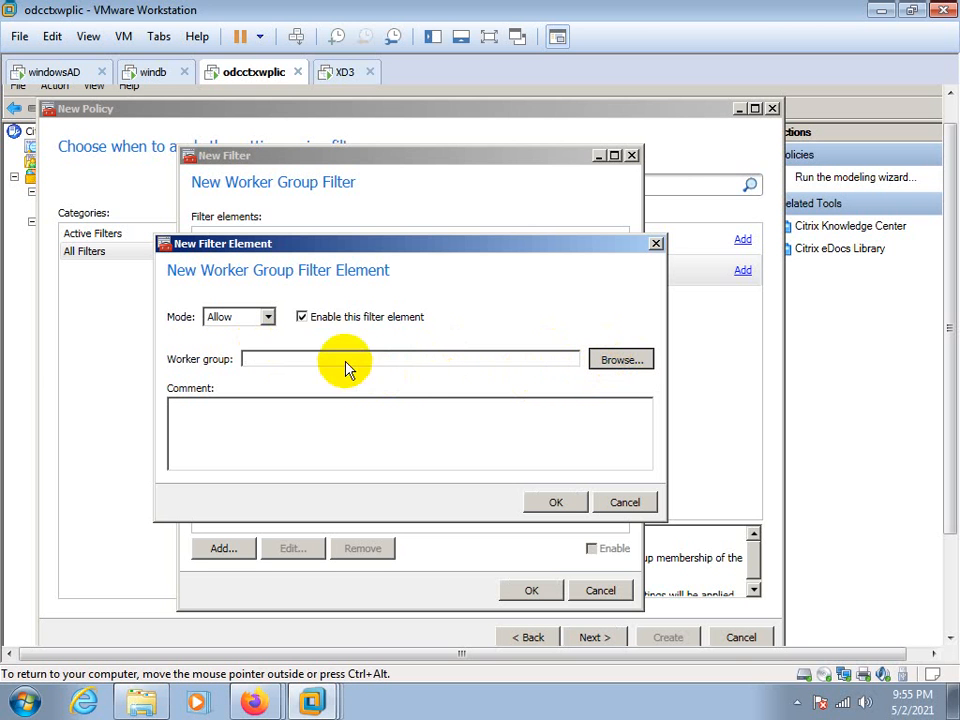
Check the XenApp server roles installation progress on the XD3 virtual machine and return to odcctxwplic
{"action": "left_click", "coordinate": [346, 73]}
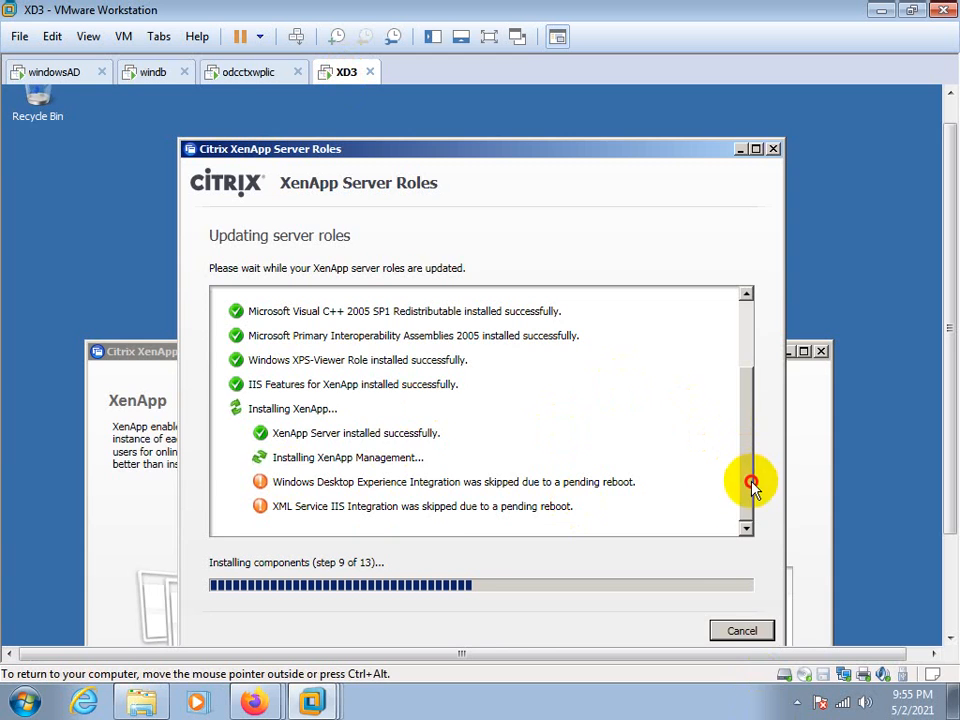
{"action": "left_click", "coordinate": [248, 72]}
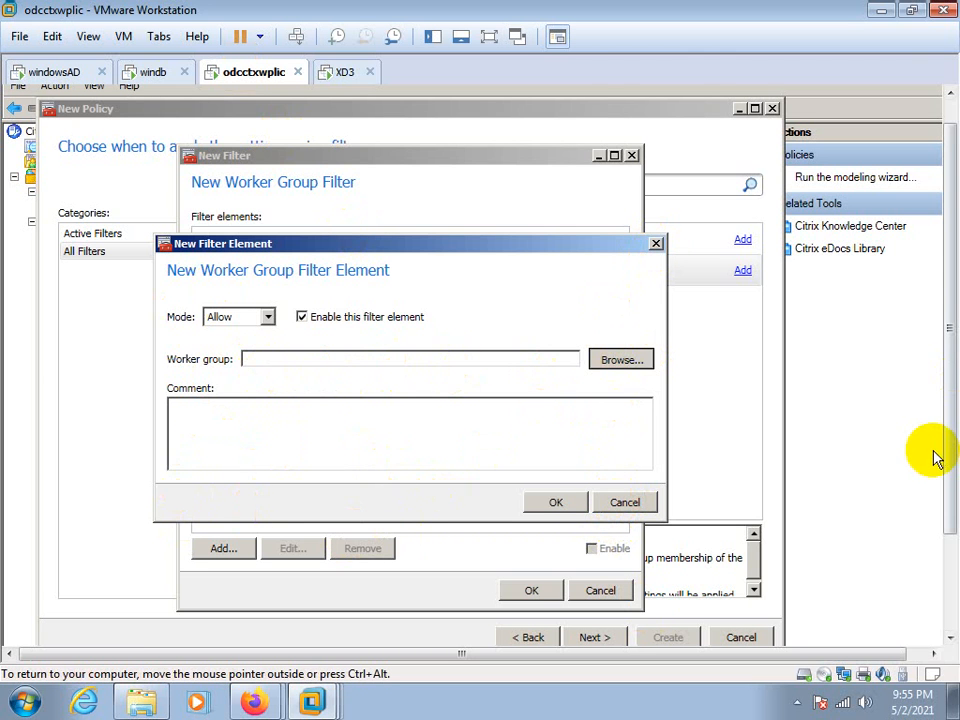
Force-end the Citrix AppCenter application on odcctxwplic through Task Manager, discarding the open policy wizard
{"action": "left_click_drag", "start_coordinate": [949, 443], "coordinate": [938, 570]}
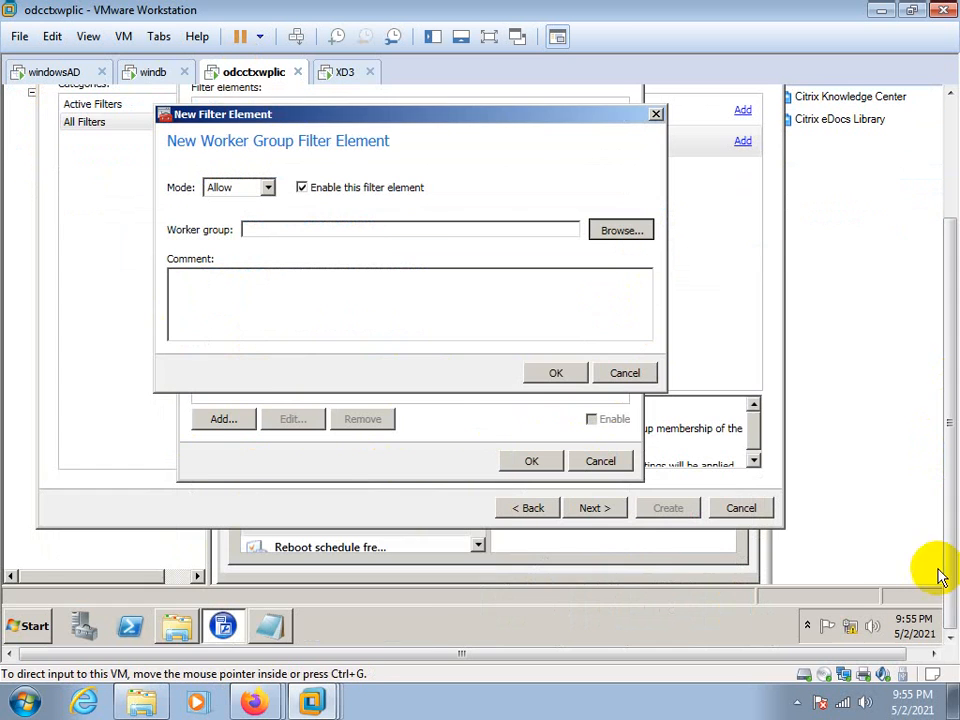
{"action": "right_click", "coordinate": [358, 628]}
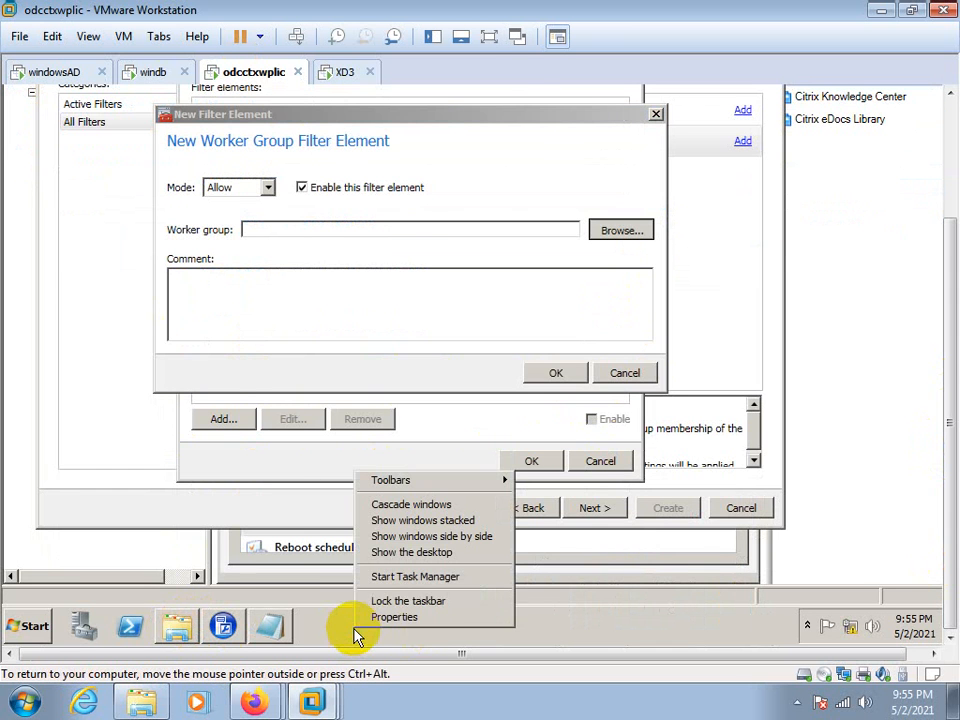
{"action": "left_click", "coordinate": [390, 577]}
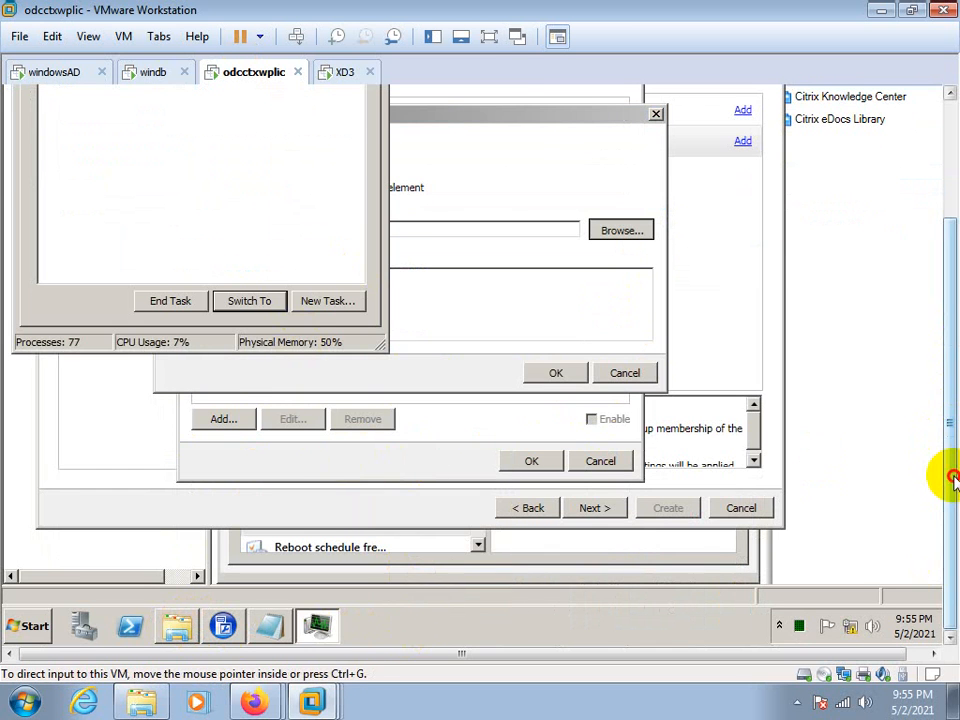
{"action": "left_click_drag", "start_coordinate": [952, 476], "coordinate": [940, 345]}
{"action": "left_click", "coordinate": [86, 200]}
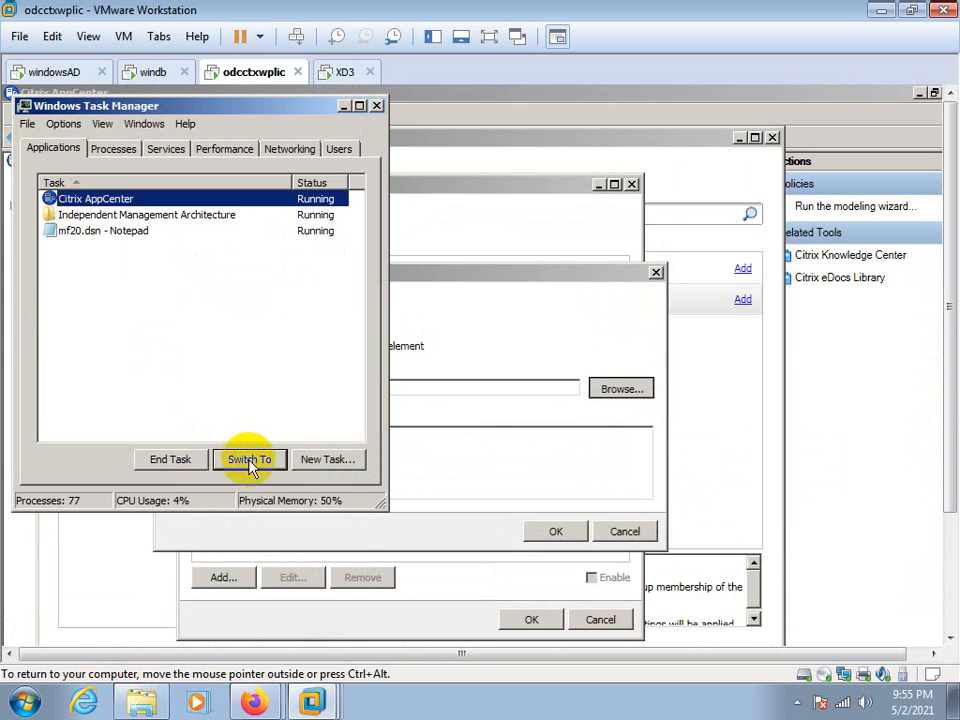
{"action": "left_click", "coordinate": [200, 464]}
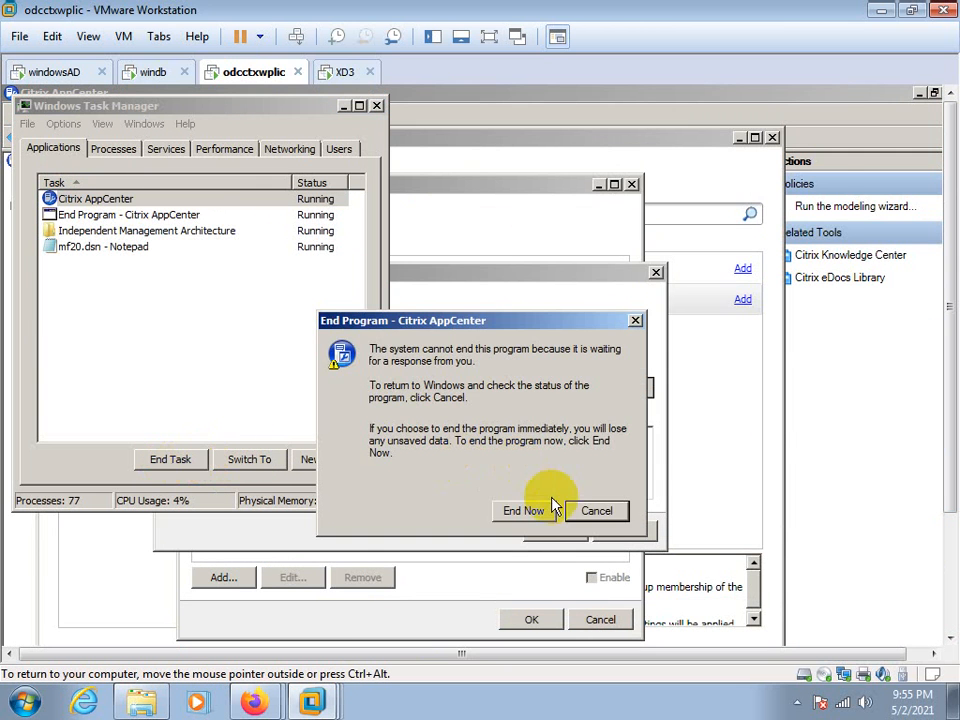
{"action": "left_click", "coordinate": [521, 509]}
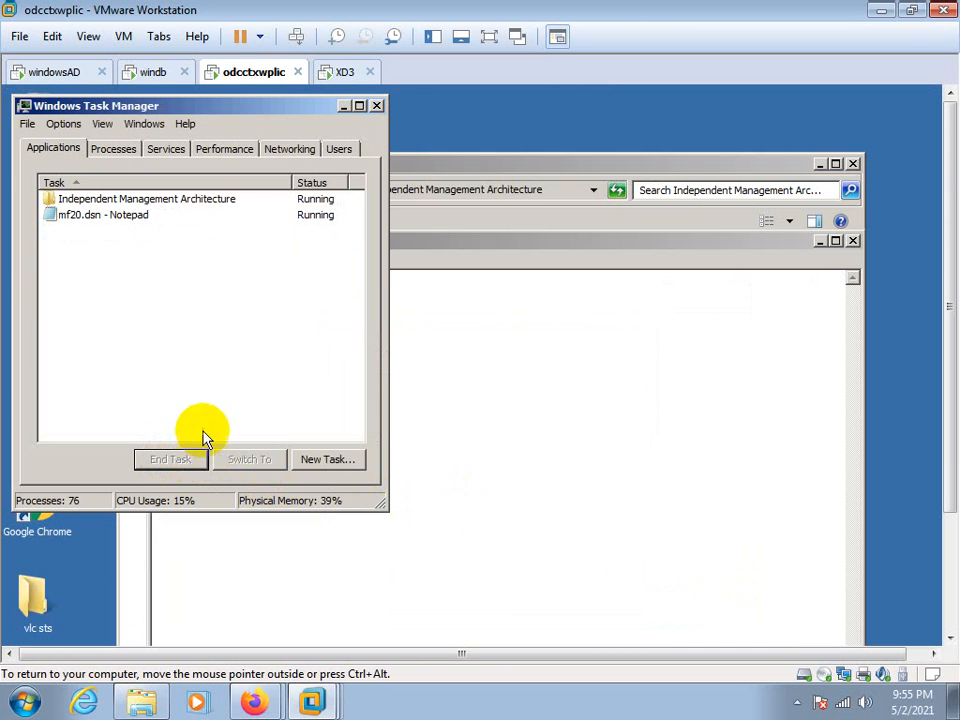
Close Task Manager, the mf20.dsn file and the Independent Management Architecture folder
{"action": "left_click", "coordinate": [376, 107]}
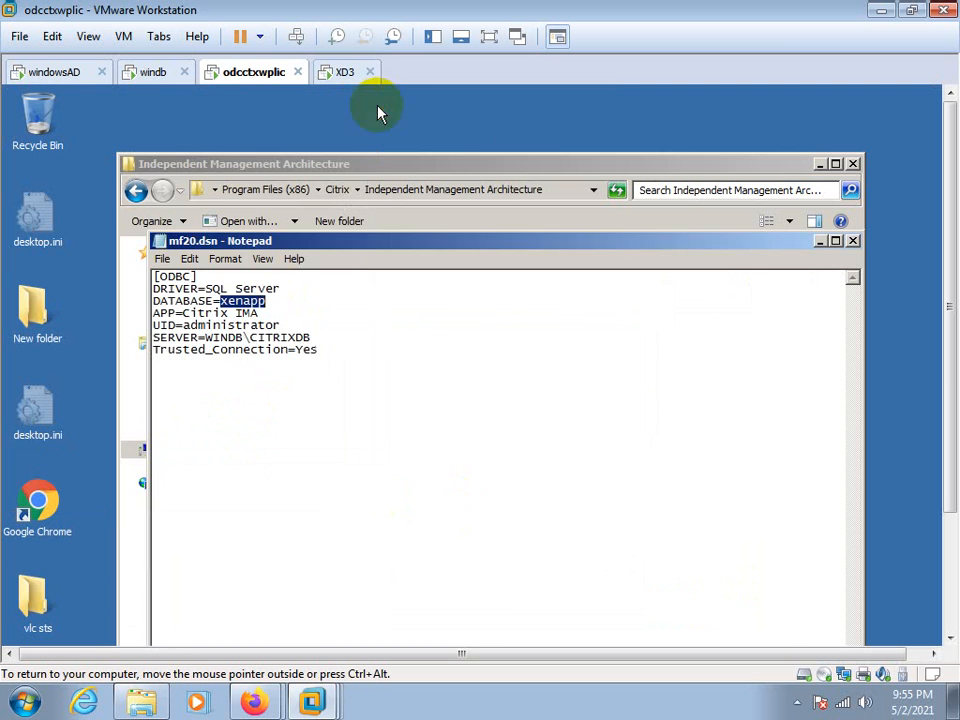
{"action": "left_click", "coordinate": [848, 237]}
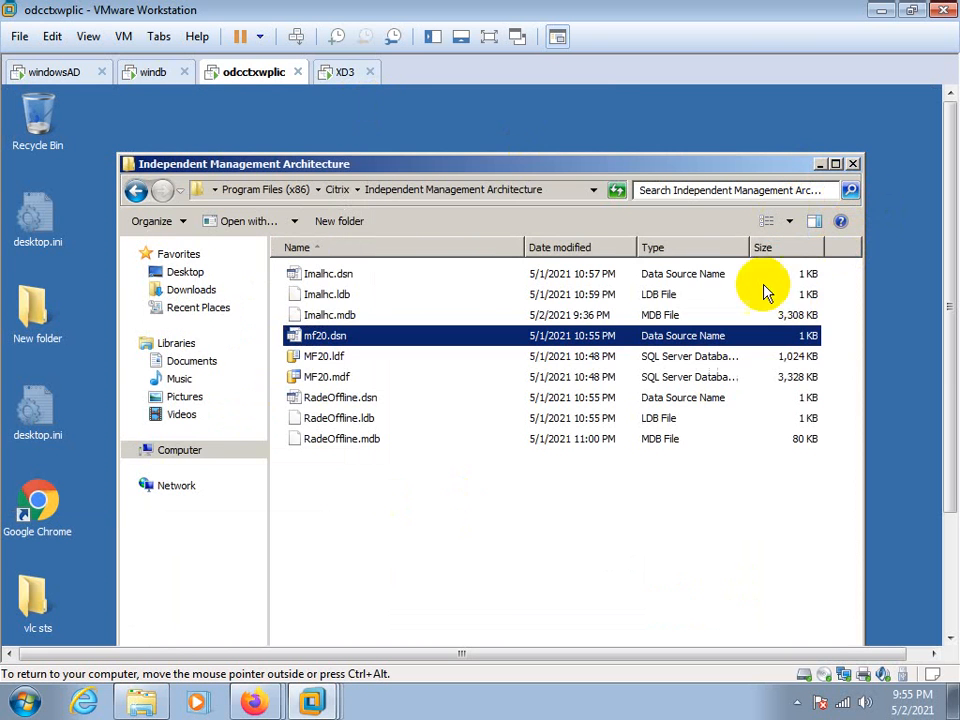
{"action": "left_click", "coordinate": [853, 163]}
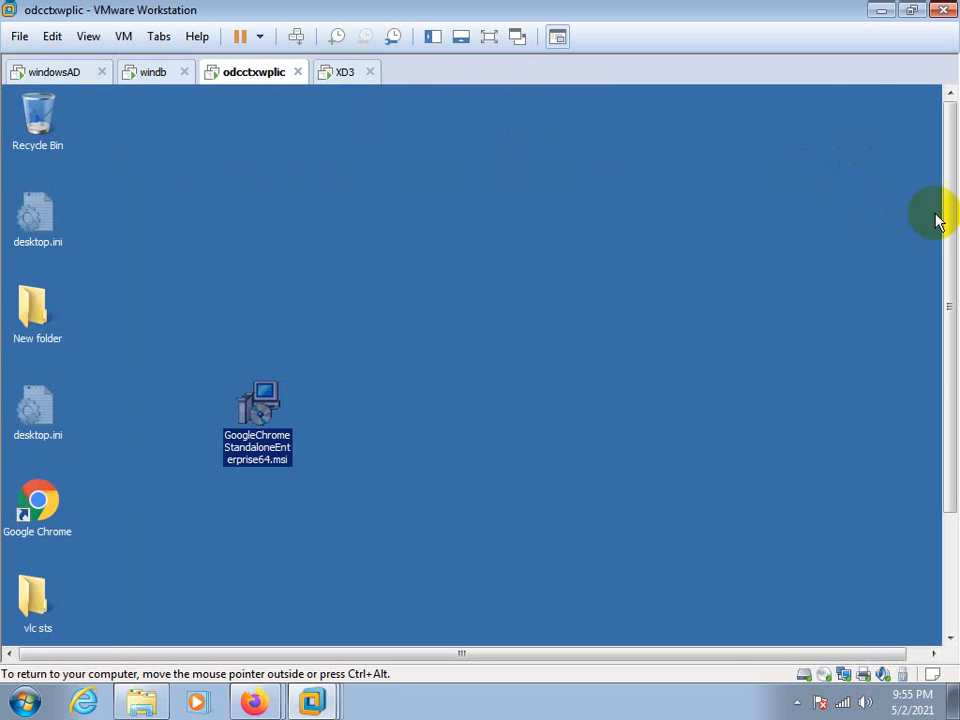
Switch to the XD3 virtual machine, review the list of installed XenApp components and finish the server roles wizard
{"action": "left_click", "coordinate": [343, 72]}
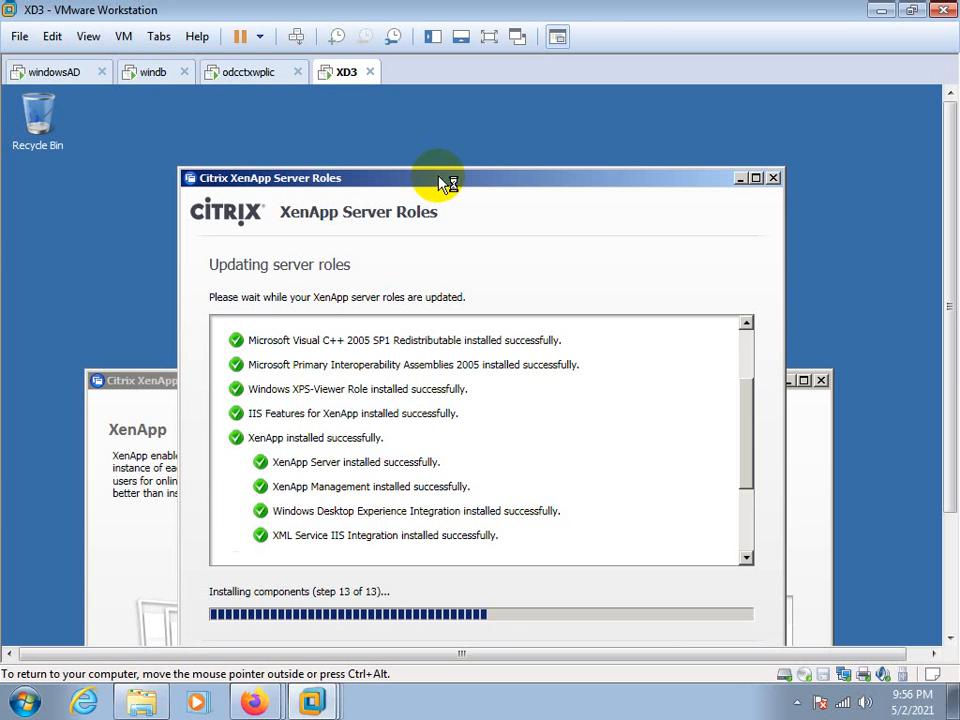
{"action": "left_click", "coordinate": [803, 706]}
{"action": "left_click", "coordinate": [737, 441]}
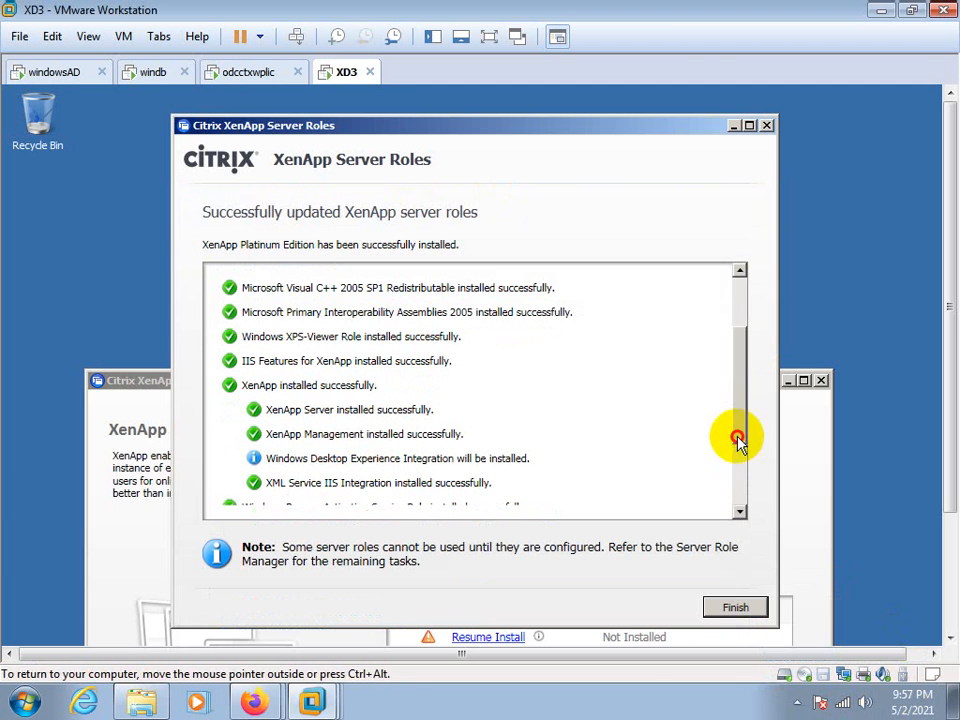
{"action": "left_click", "coordinate": [739, 510]}
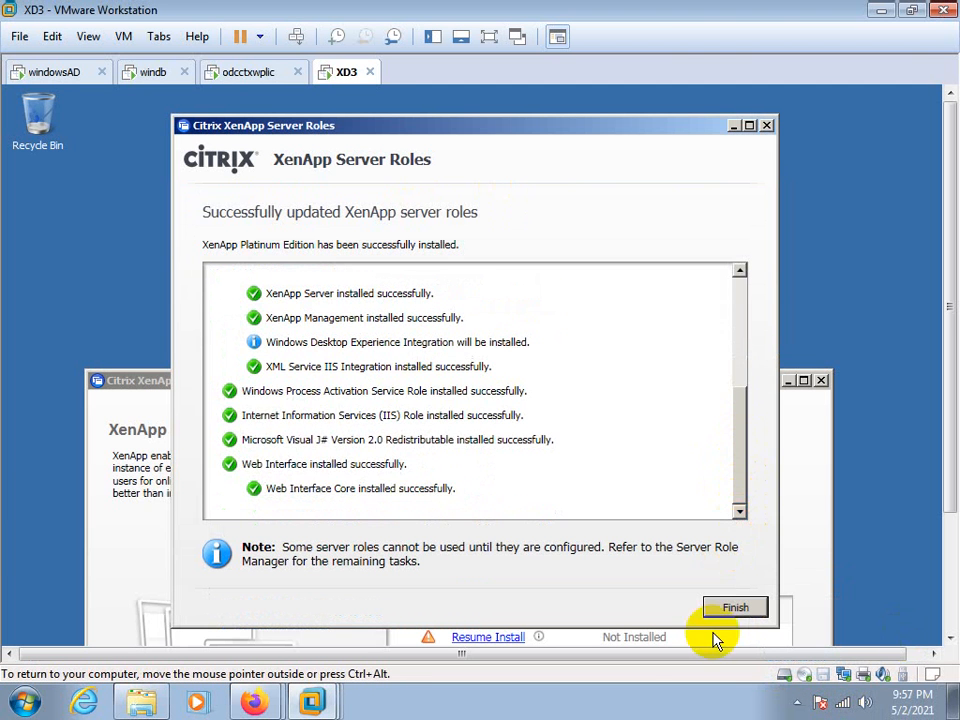
{"action": "left_click", "coordinate": [733, 607]}
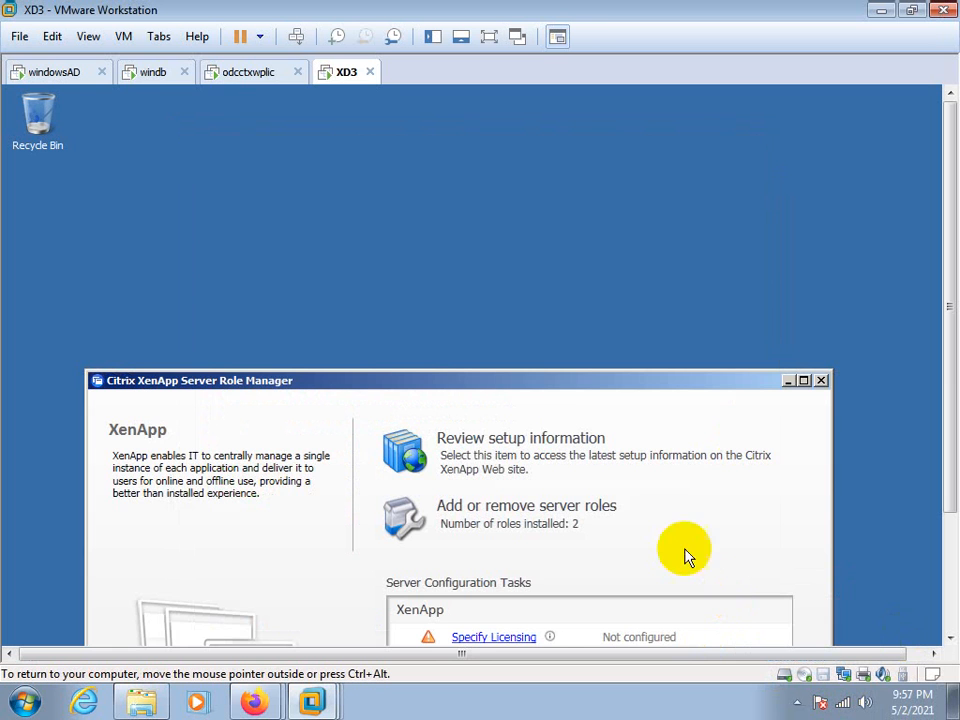
Start the Specify Licensing task for XenApp in the Server Role Manager and move its window out of the way
{"action": "left_click_drag", "start_coordinate": [567, 390], "coordinate": [612, 152]}
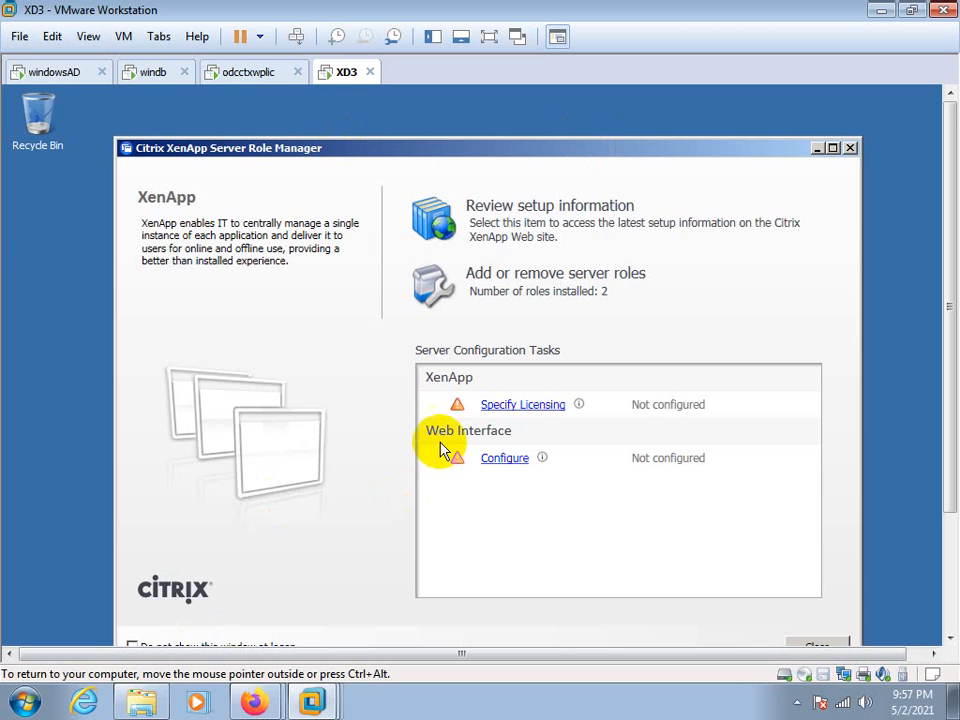
{"action": "left_click", "coordinate": [515, 410]}
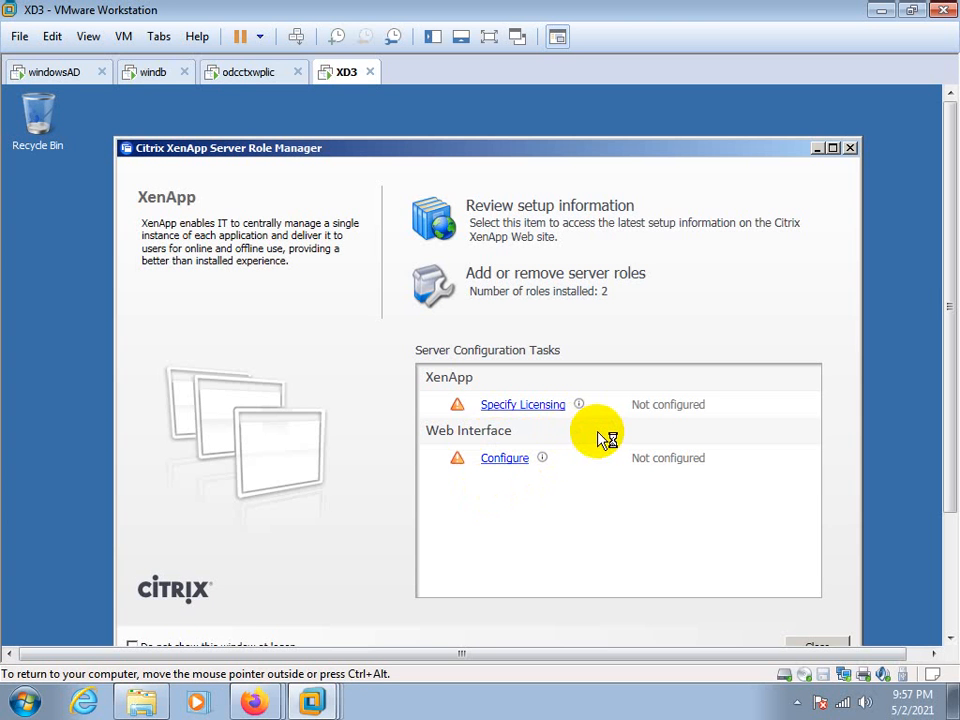
{"action": "left_click_drag", "start_coordinate": [950, 307], "coordinate": [947, 268]}
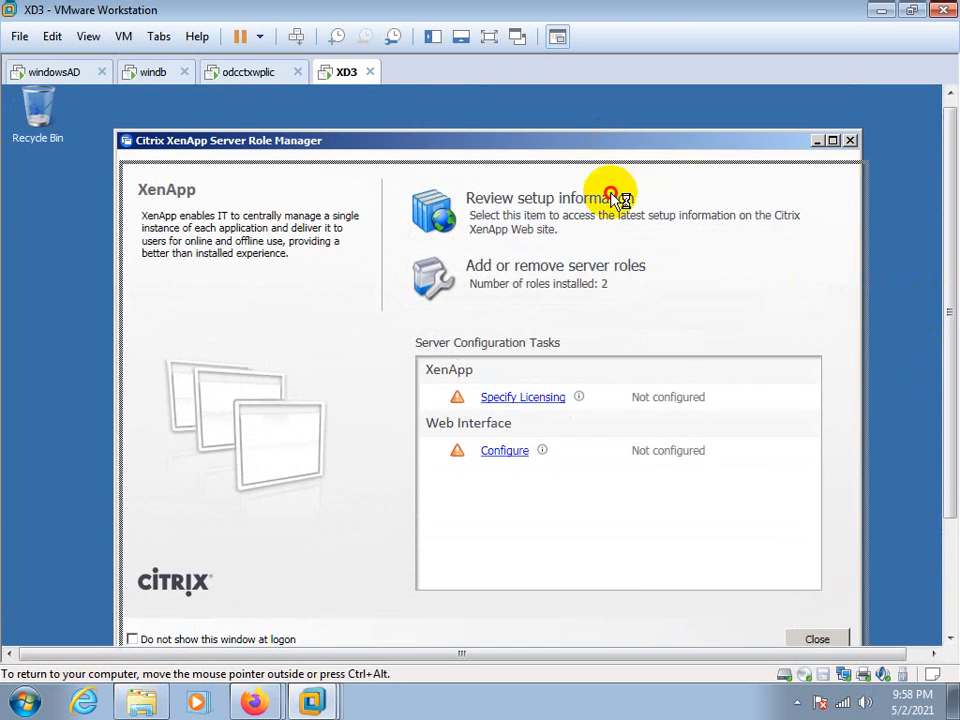
{"action": "left_click_drag", "start_coordinate": [611, 193], "coordinate": [575, 404]}
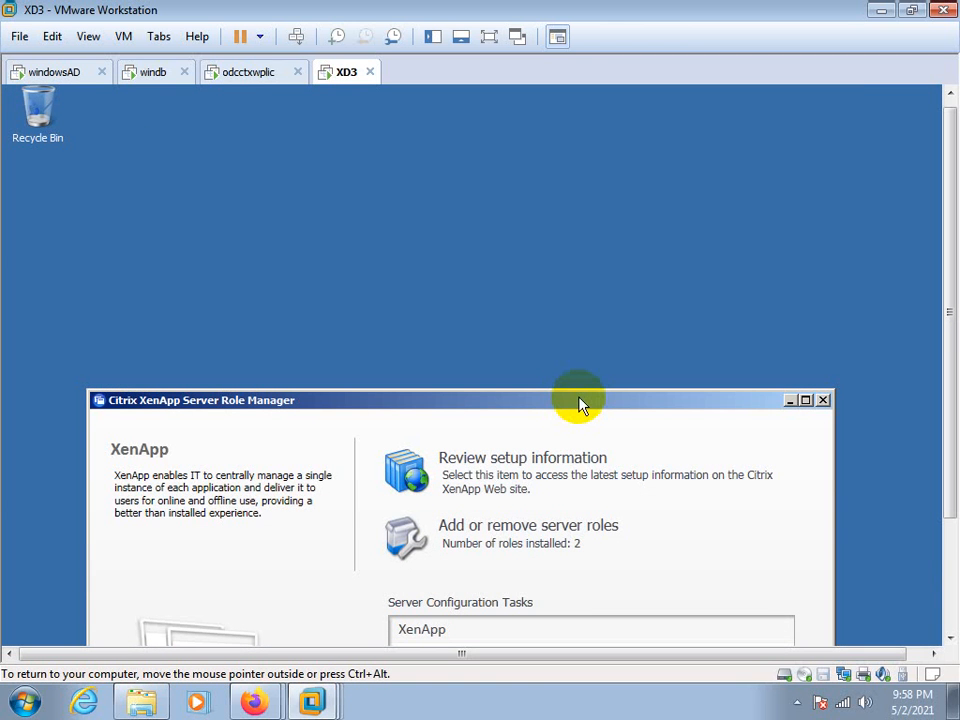
{"action": "left_click", "coordinate": [797, 702]}
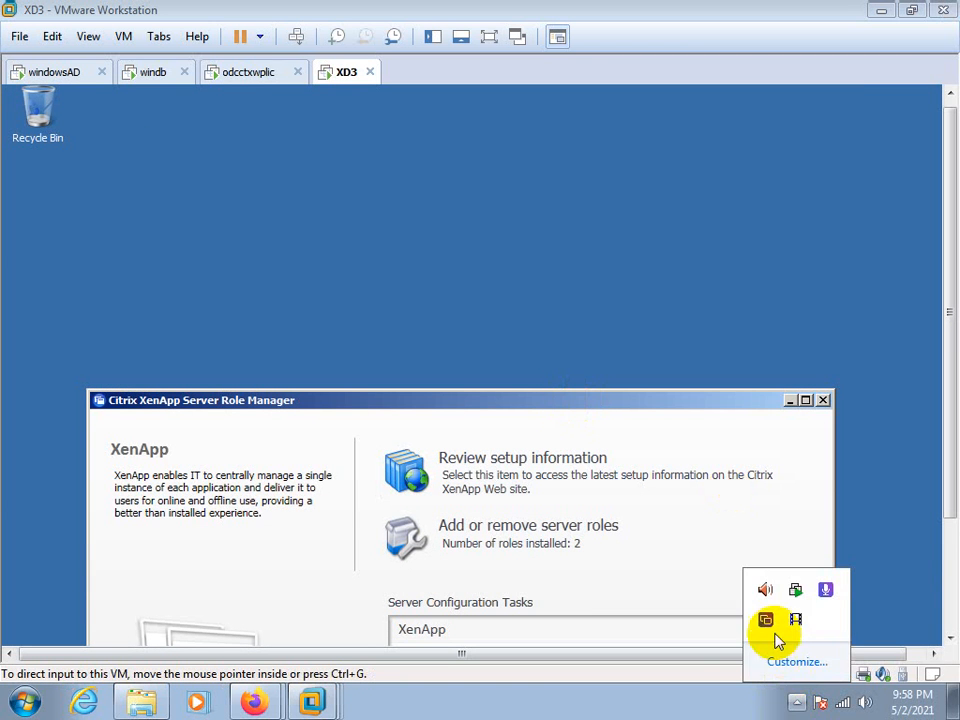
{"action": "left_click", "coordinate": [795, 619]}
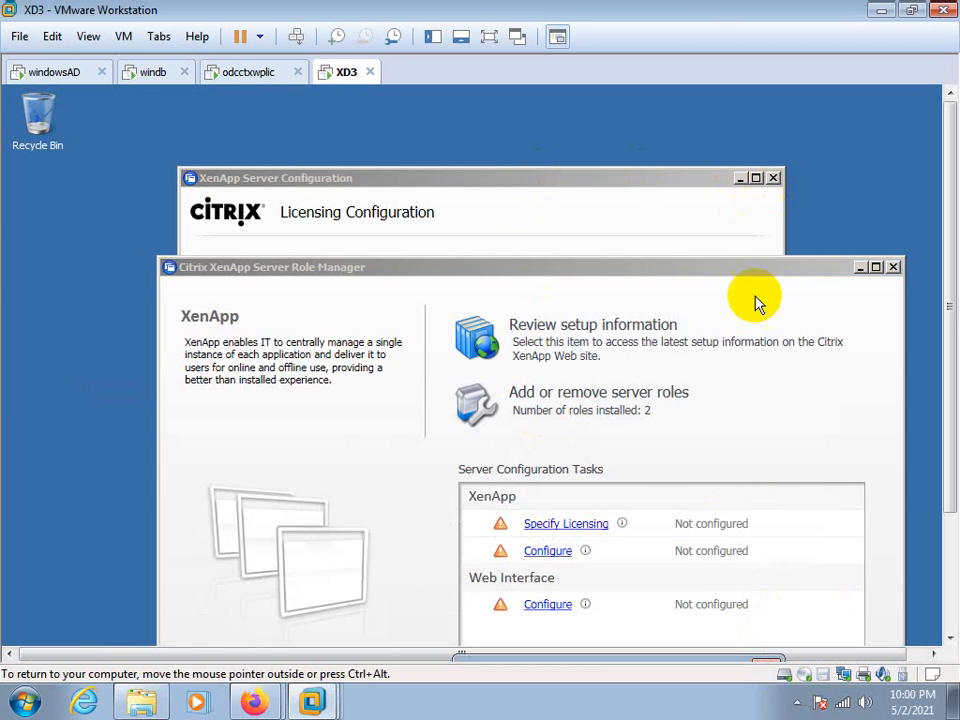
{"action": "left_click", "coordinate": [797, 703]}
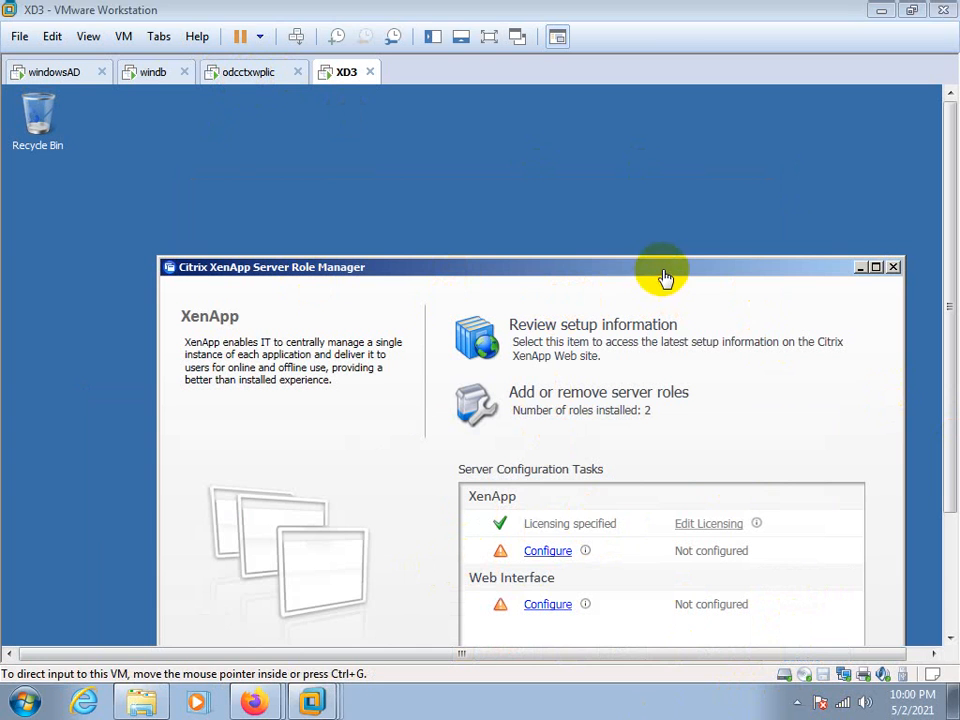
{"action": "left_click", "coordinate": [612, 168]}
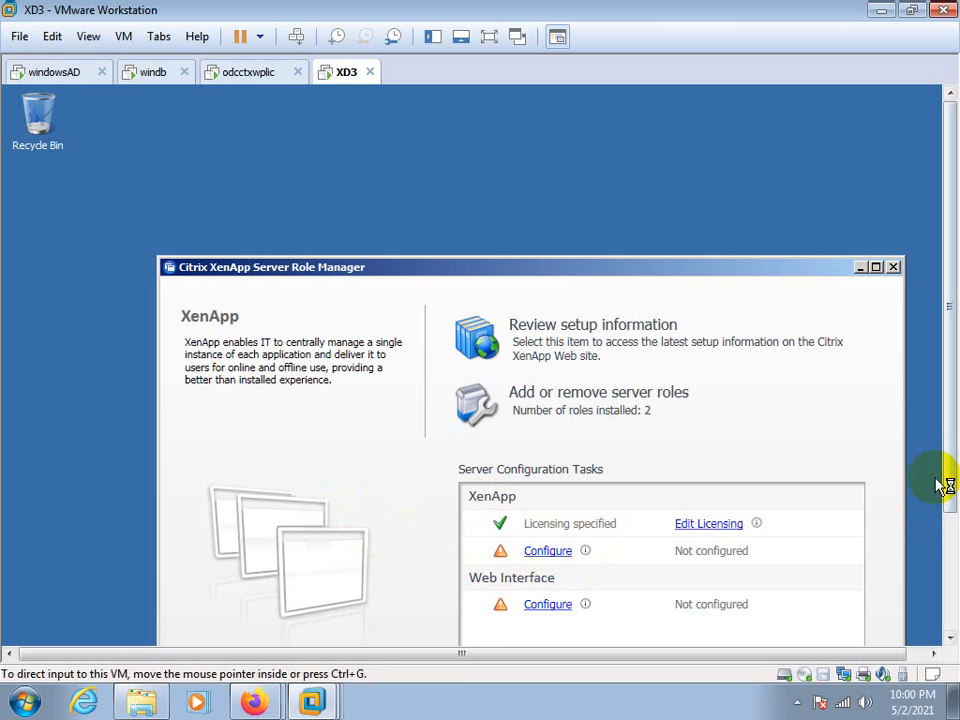
{"action": "left_click_drag", "start_coordinate": [949, 467], "coordinate": [953, 545]}
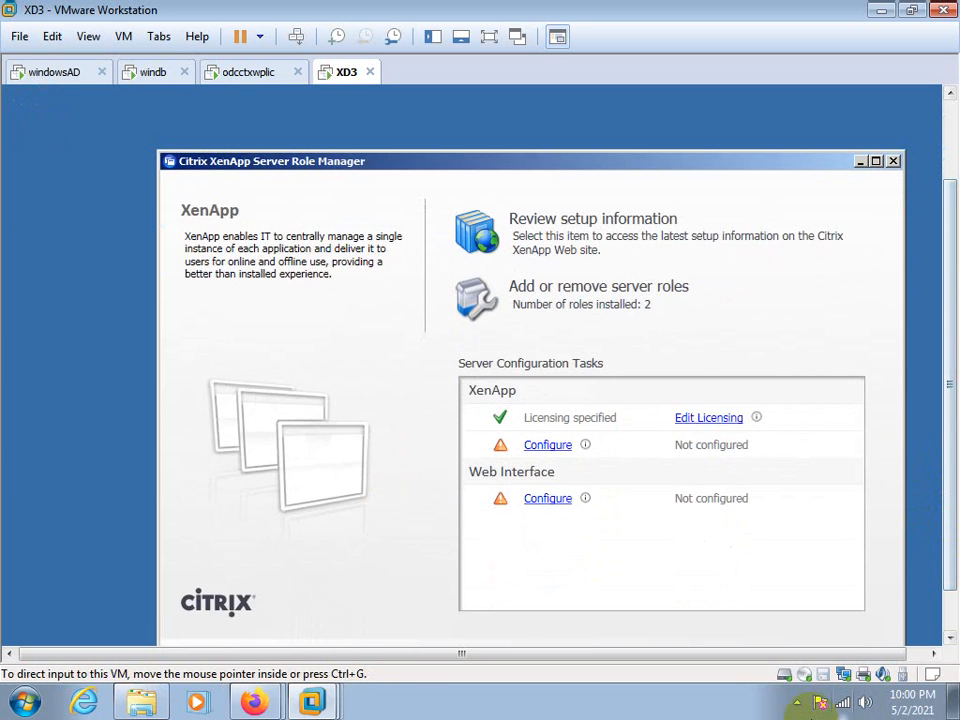
{"action": "left_click", "coordinate": [797, 702]}
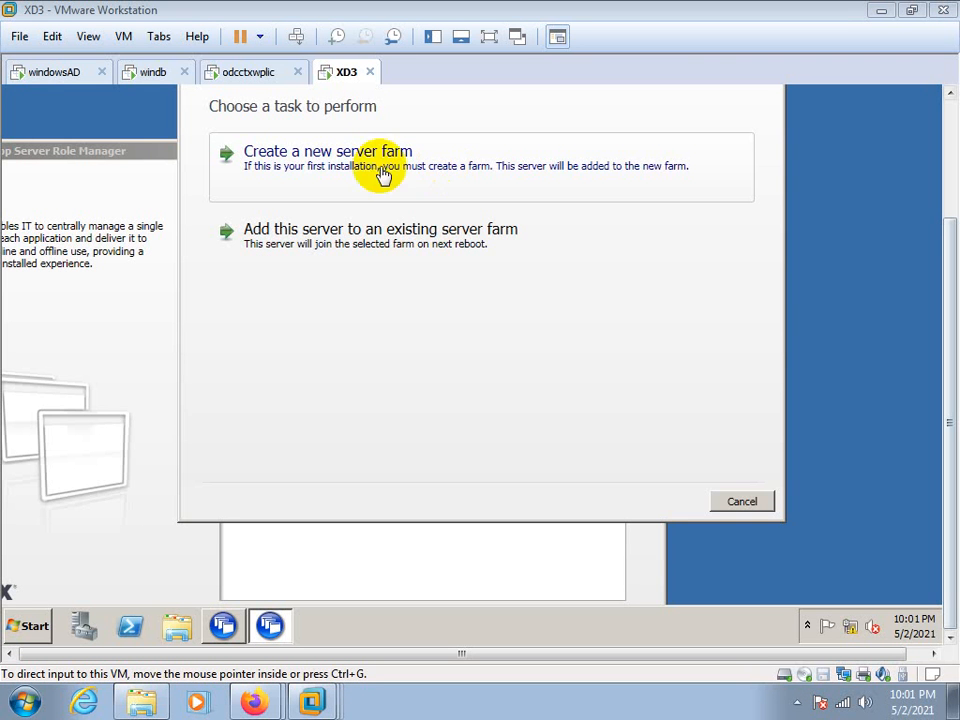
Choose to add this server to an existing server farm that uses an existing Microsoft SQL Server database
{"action": "left_click_drag", "start_coordinate": [949, 472], "coordinate": [948, 386]}
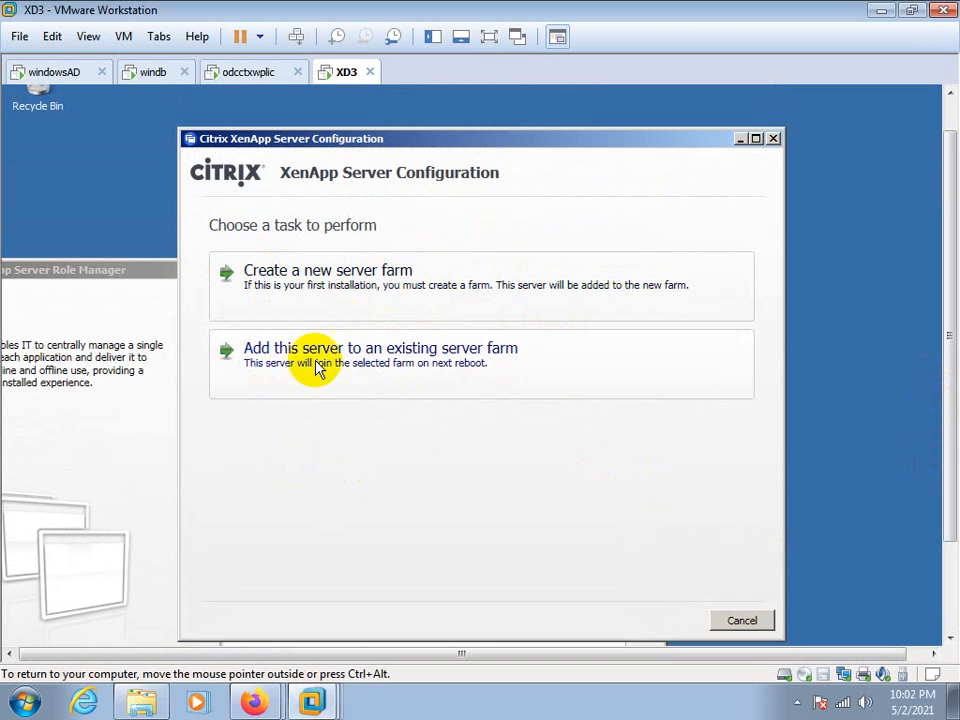
{"action": "left_click", "coordinate": [440, 364]}
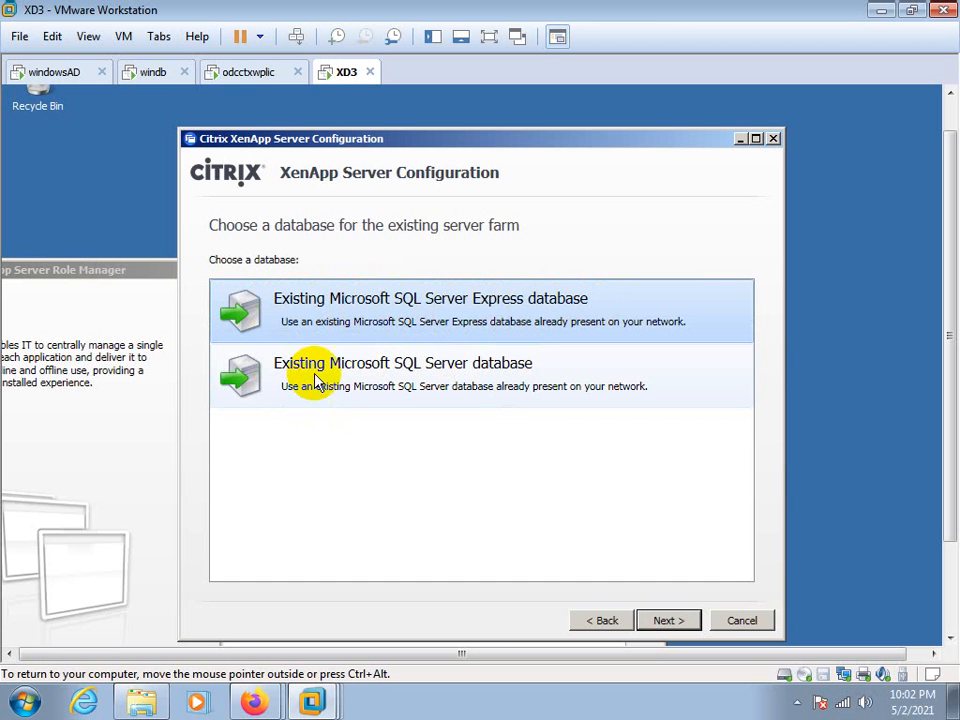
{"action": "left_click", "coordinate": [420, 375]}
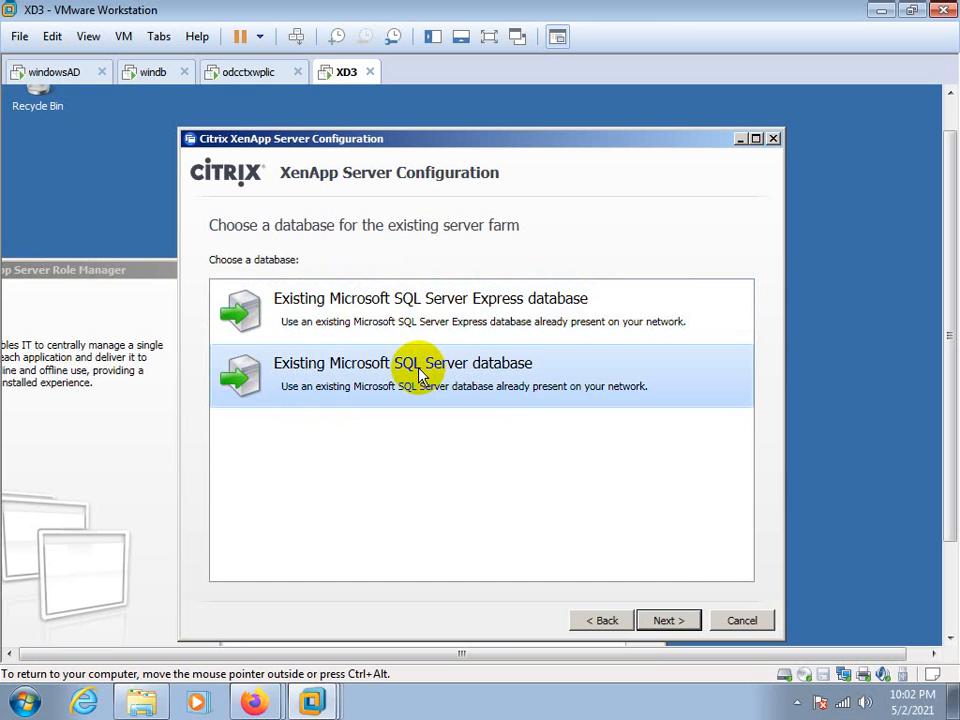
{"action": "left_click", "coordinate": [665, 621]}
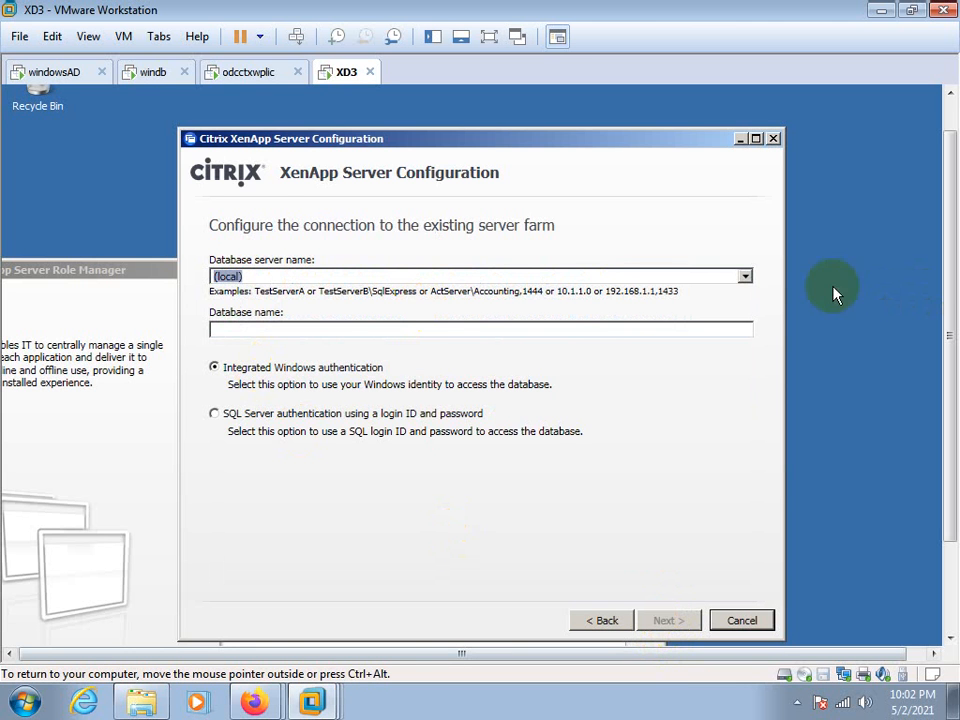
Set the farm connection to database server WINDB\CITRIXDB and database name xenapp, and continue to the credentials page
{"action": "left_click", "coordinate": [745, 277]}
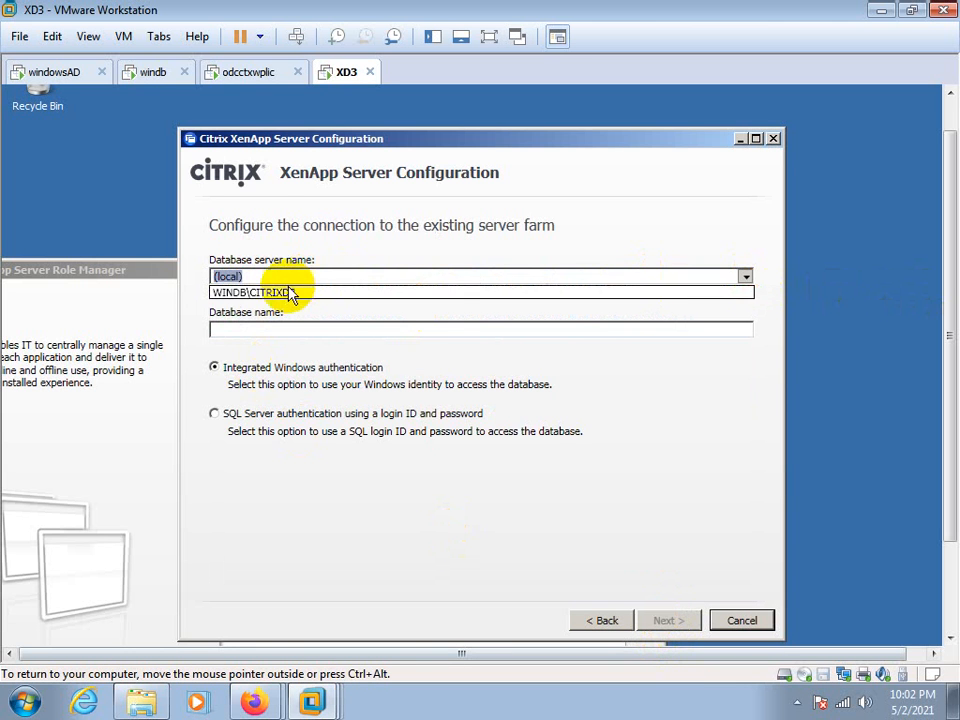
{"action": "left_click", "coordinate": [287, 294]}
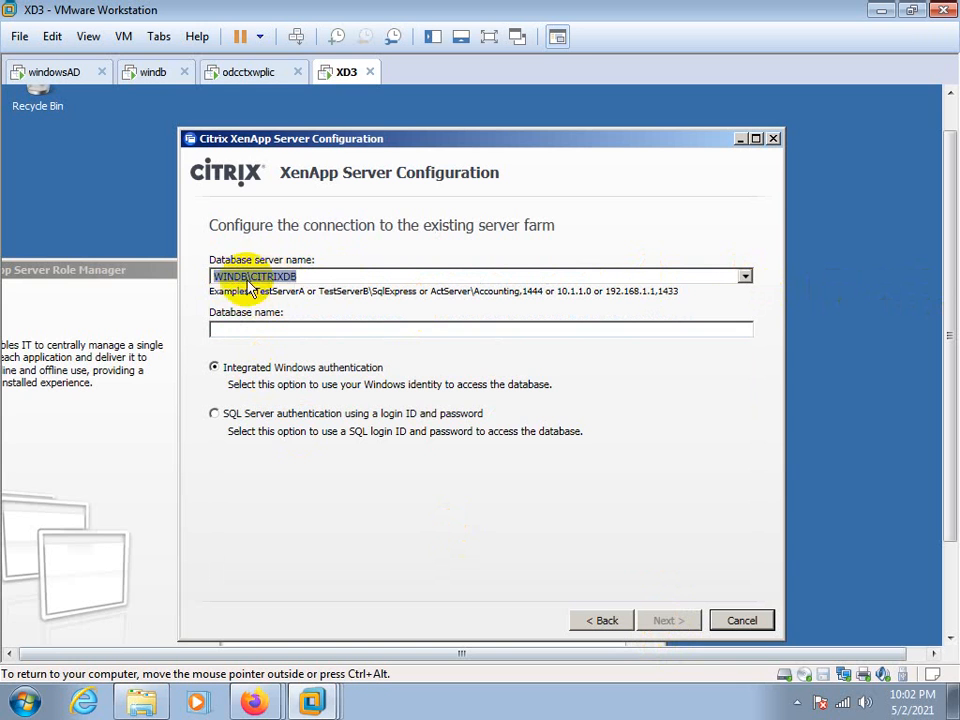
{"action": "left_click", "coordinate": [242, 330]}
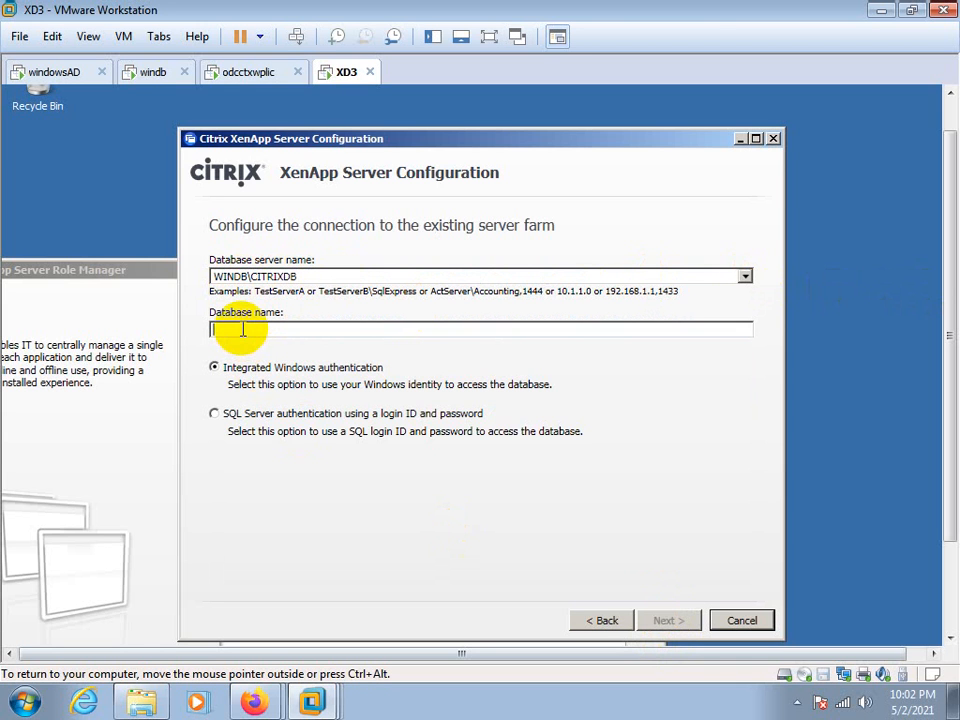
{"action": "type", "text": "xe"}
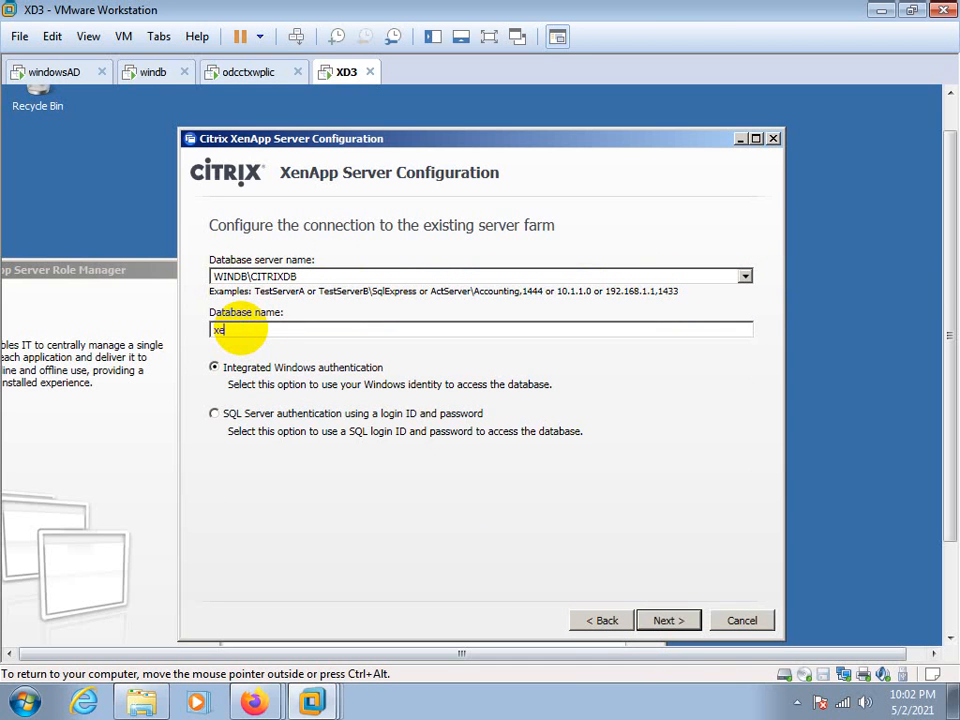
{"action": "type", "text": "napp"}
{"action": "left_click", "coordinate": [648, 620]}
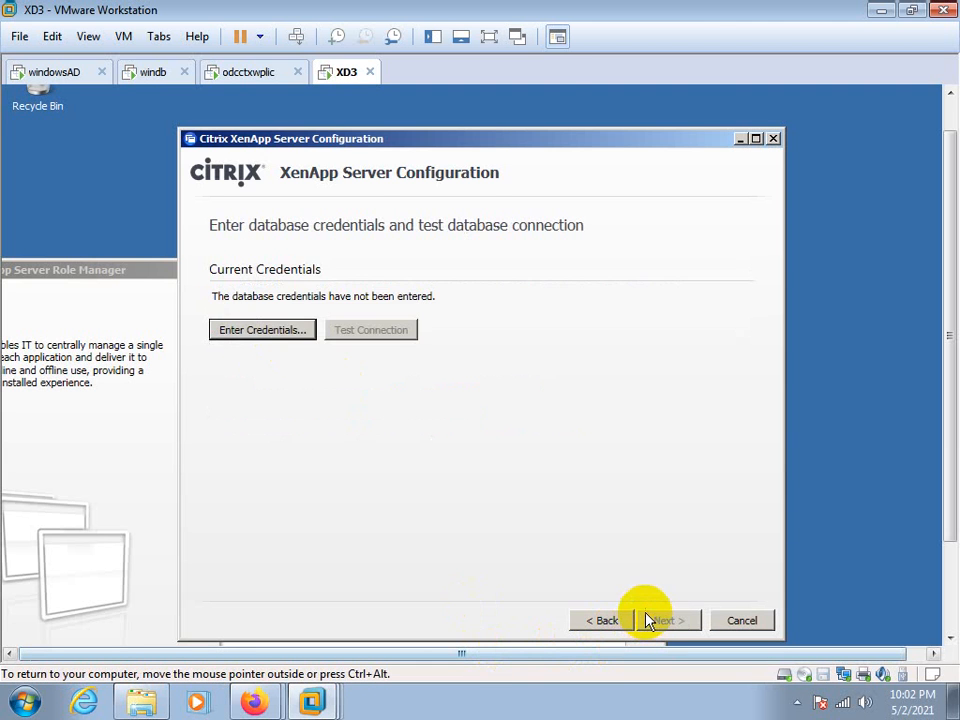
Enter the database administrator credentials with user name citrix\administrator and the account password
{"action": "left_click", "coordinate": [245, 330]}
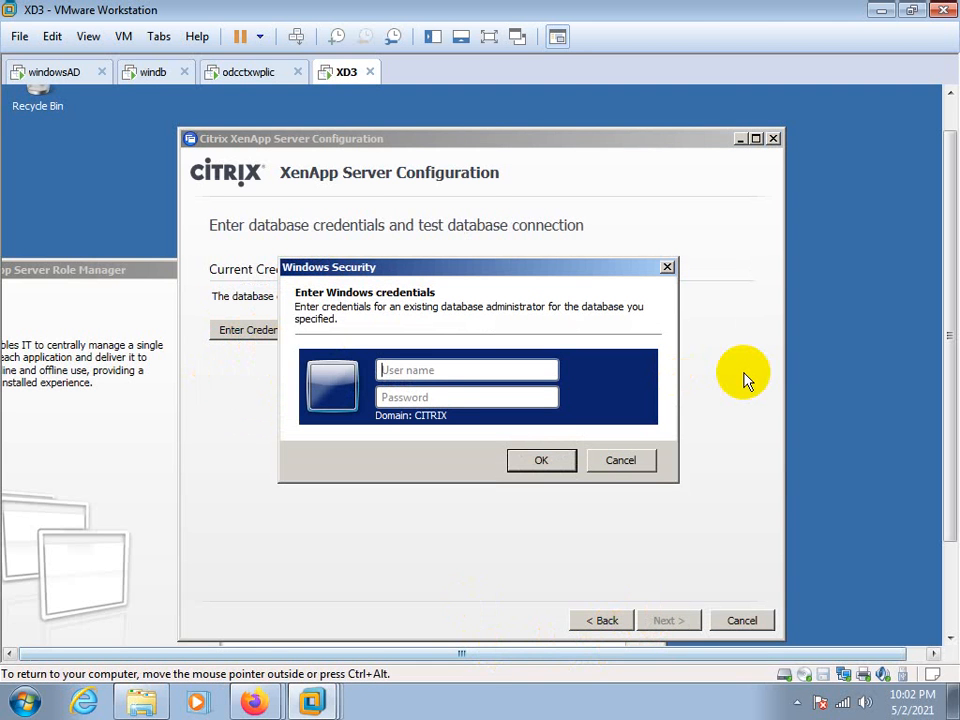
{"action": "type", "text": "citrix\\adm"}
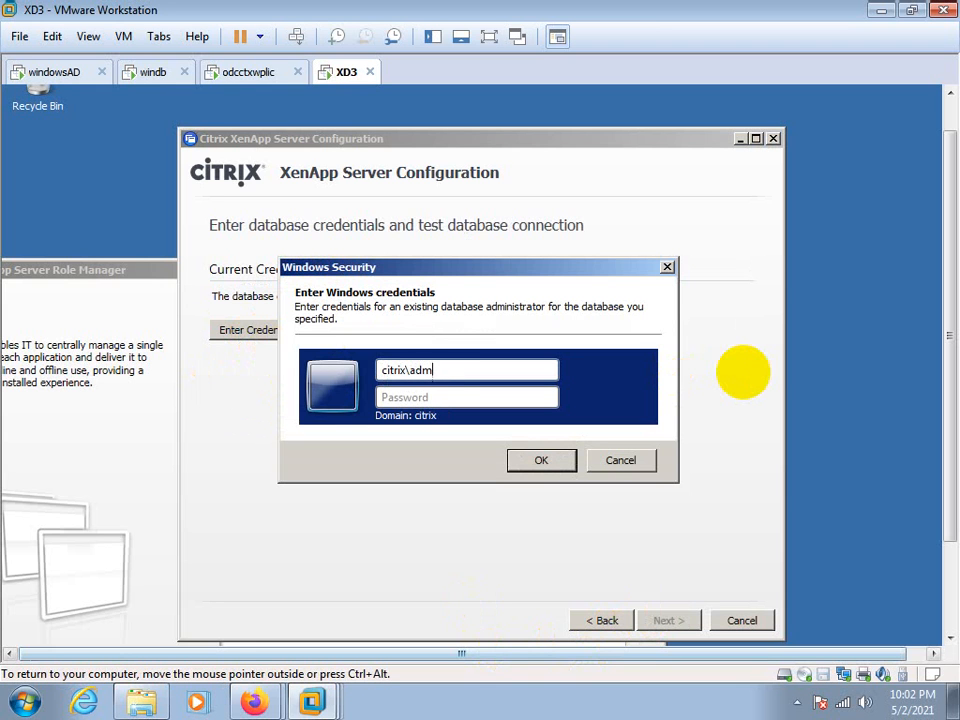
{"action": "type", "text": "inistrator"}
{"action": "key", "text": "Tab"}
{"action": "type", "text": "Password"}
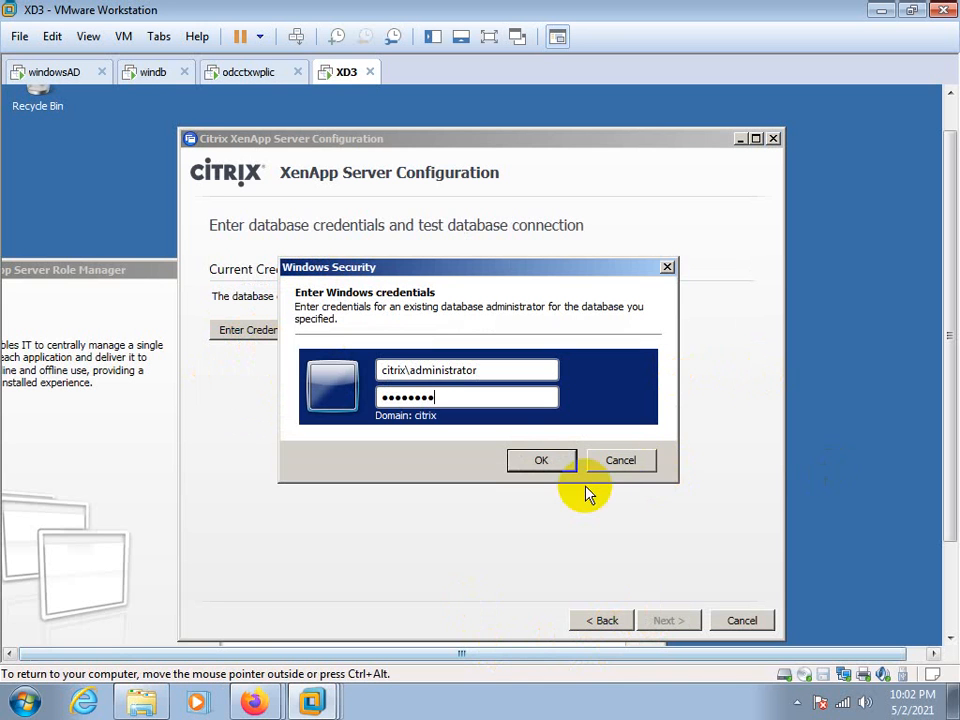
{"action": "left_click", "coordinate": [551, 461]}
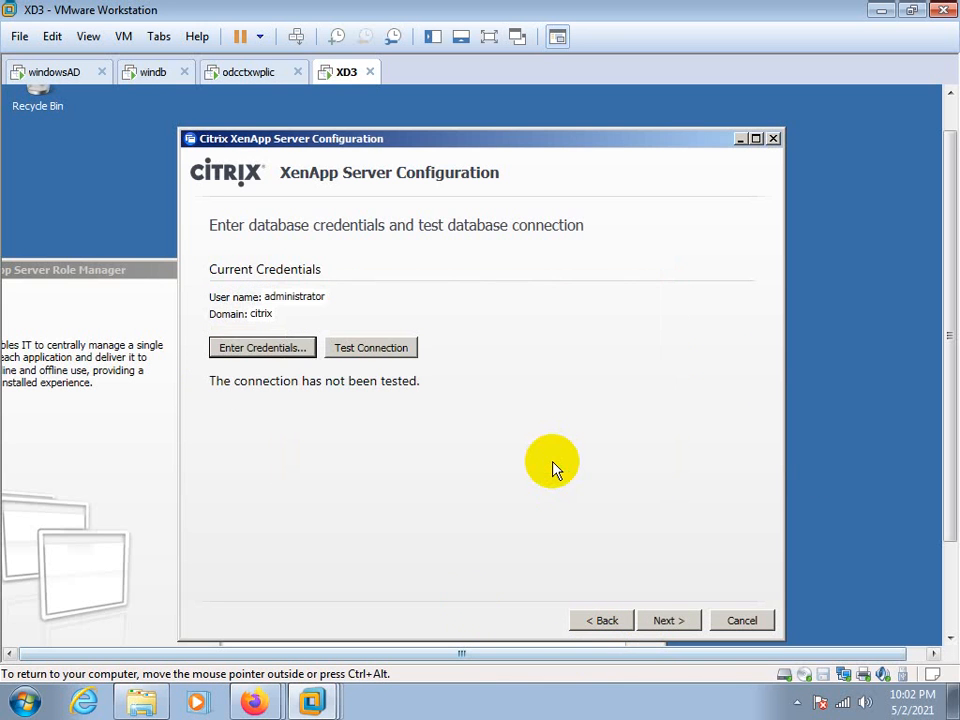
Test the database connection with the entered credentials, and continue to the shadowing configuration
{"action": "left_click", "coordinate": [394, 348]}
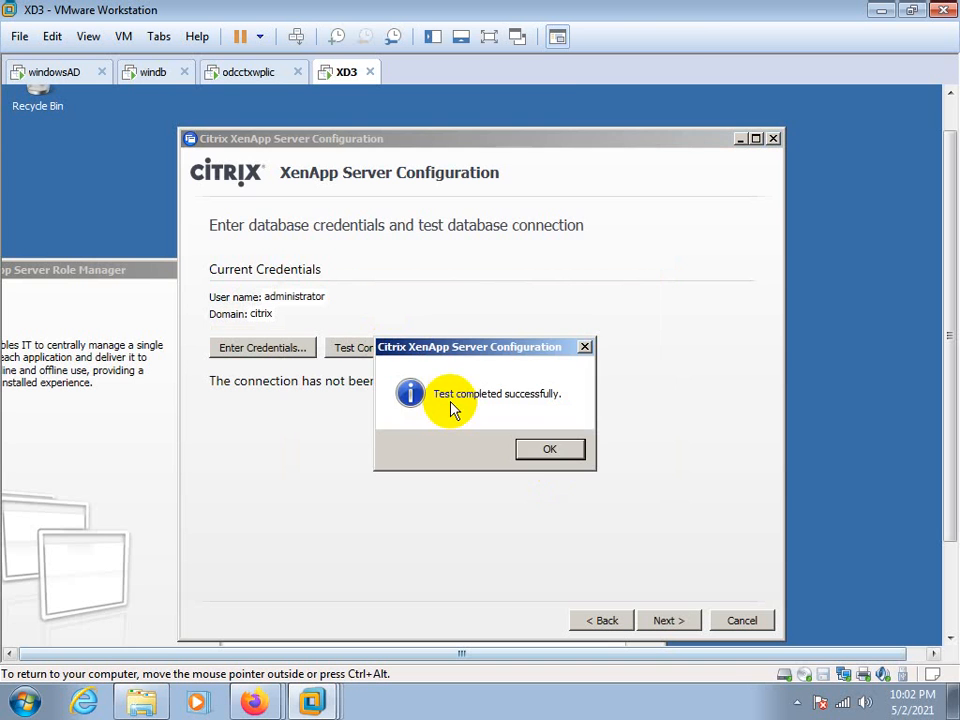
{"action": "left_click", "coordinate": [547, 448]}
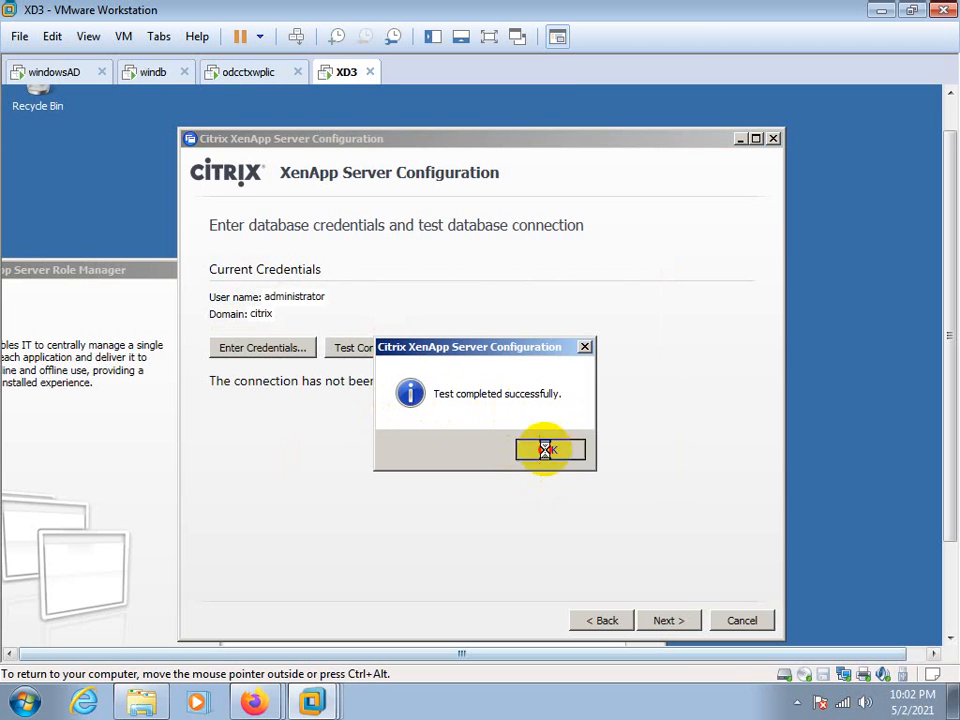
{"action": "left_click", "coordinate": [664, 621]}
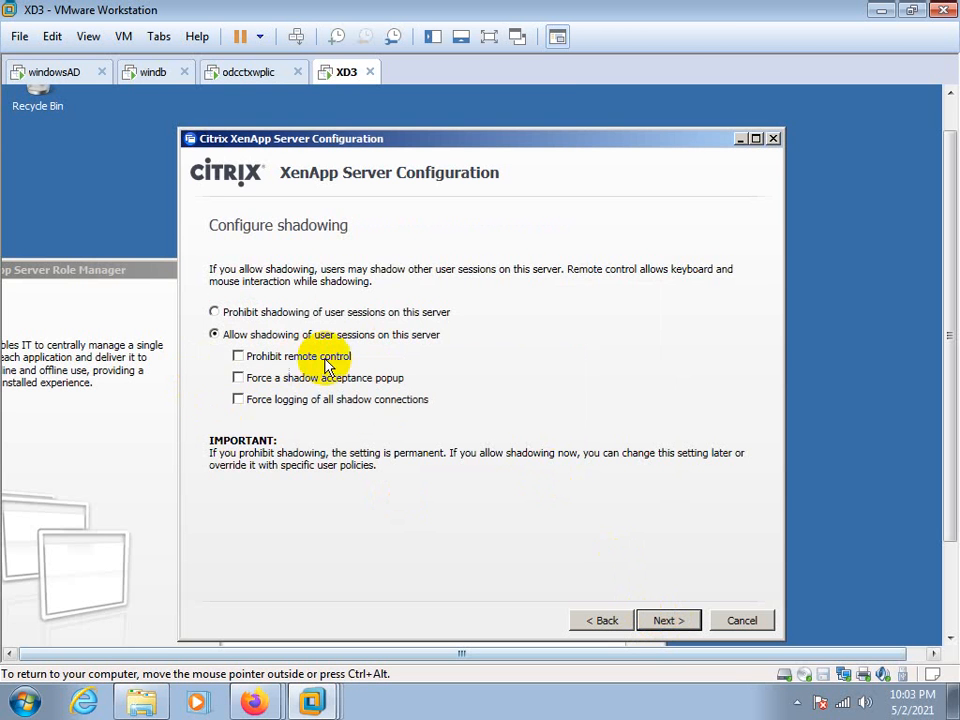
Allow shadowing of user sessions without prohibiting remote control, keep the default advanced server settings and start configuring the server
{"action": "left_click", "coordinate": [240, 360]}
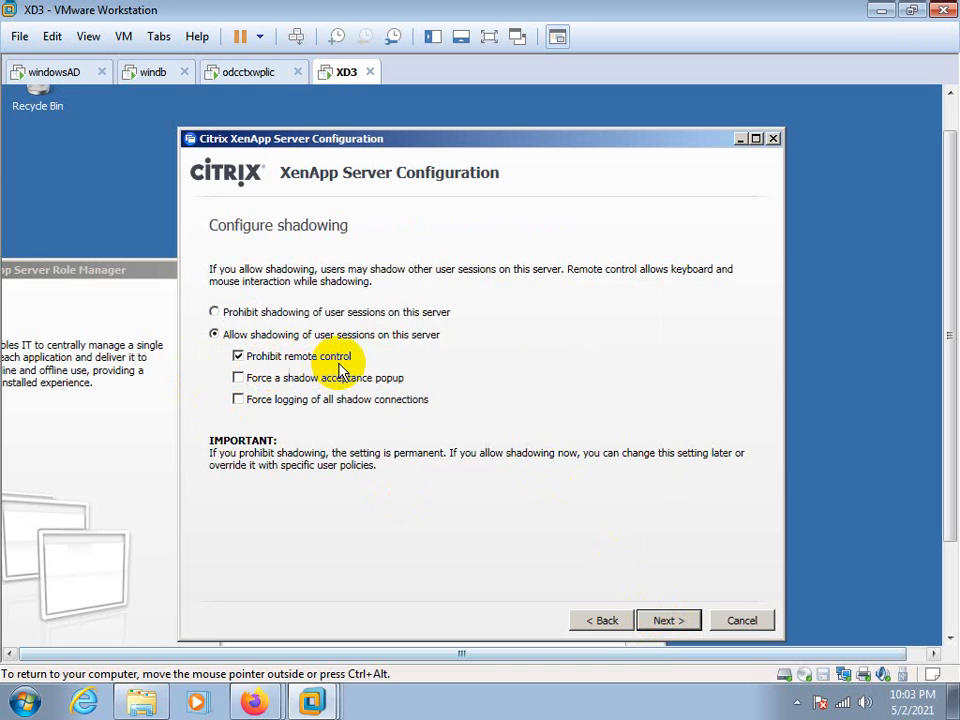
{"action": "left_click", "coordinate": [238, 357]}
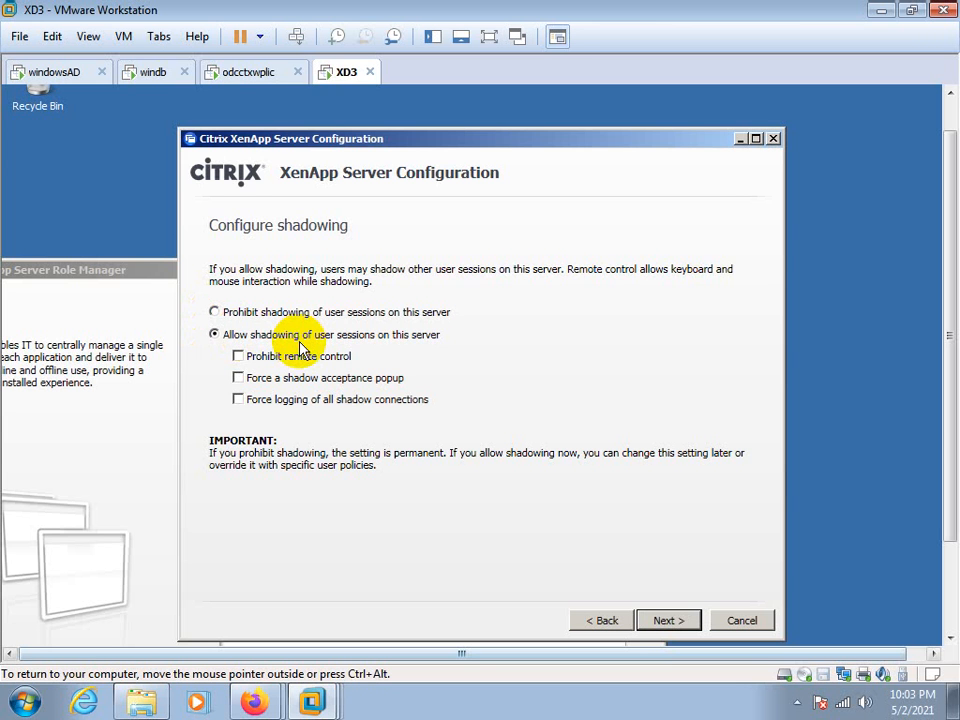
{"action": "left_click", "coordinate": [238, 73]}
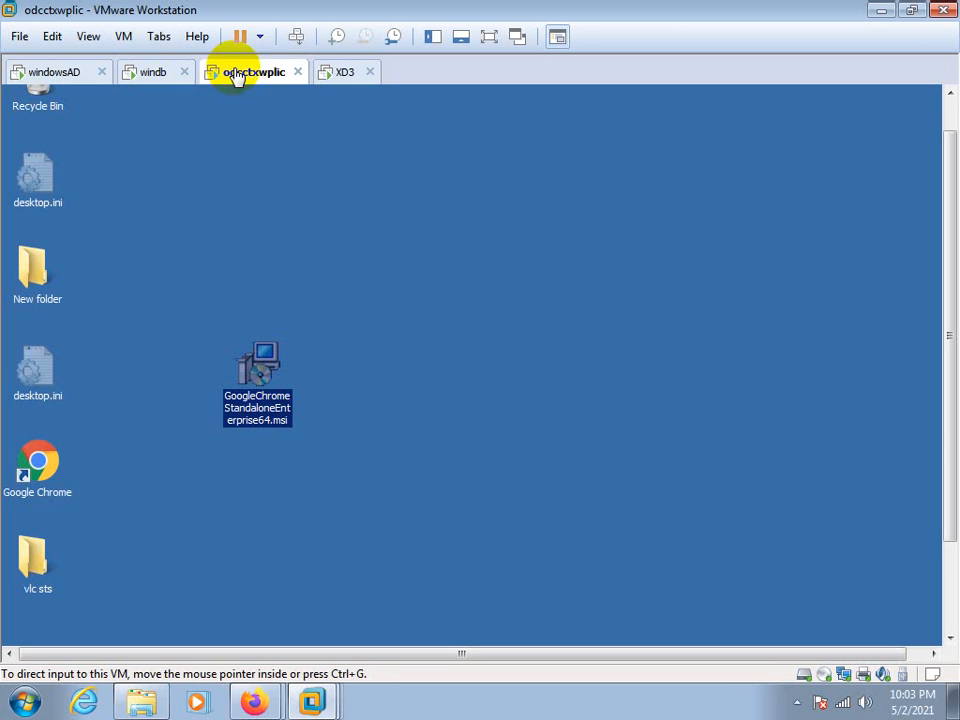
{"action": "left_click", "coordinate": [338, 73]}
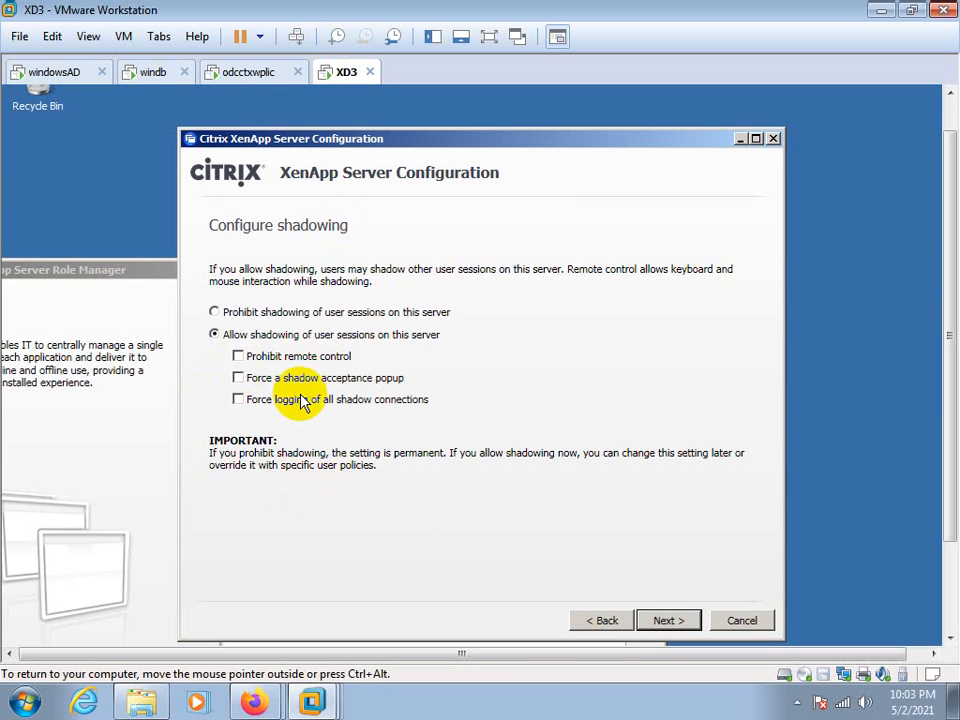
{"action": "left_click", "coordinate": [669, 627]}
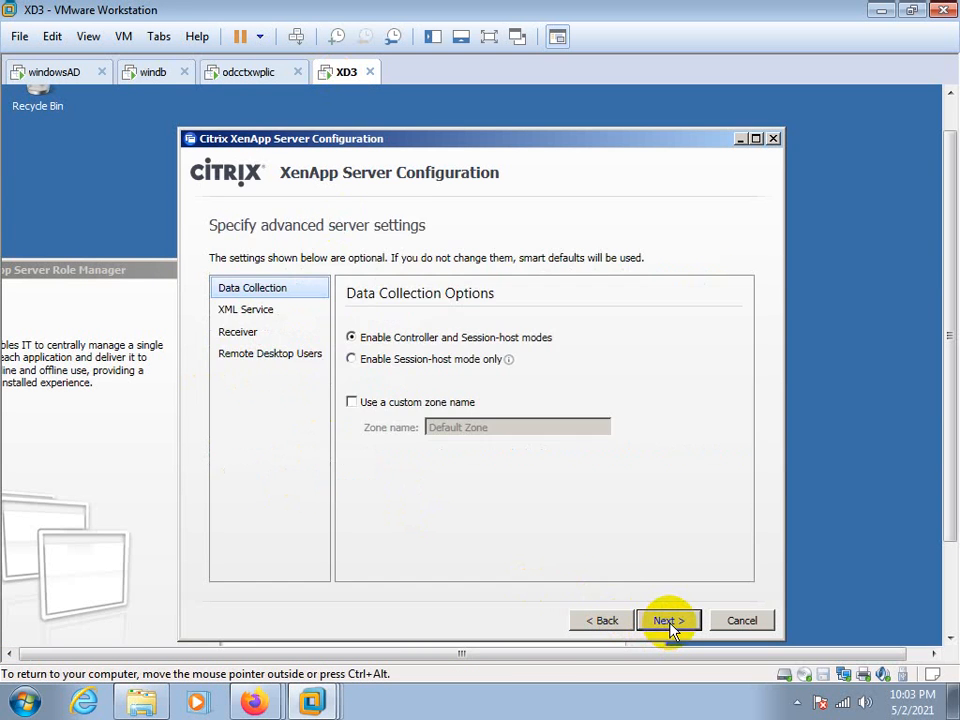
{"action": "left_click", "coordinate": [672, 621]}
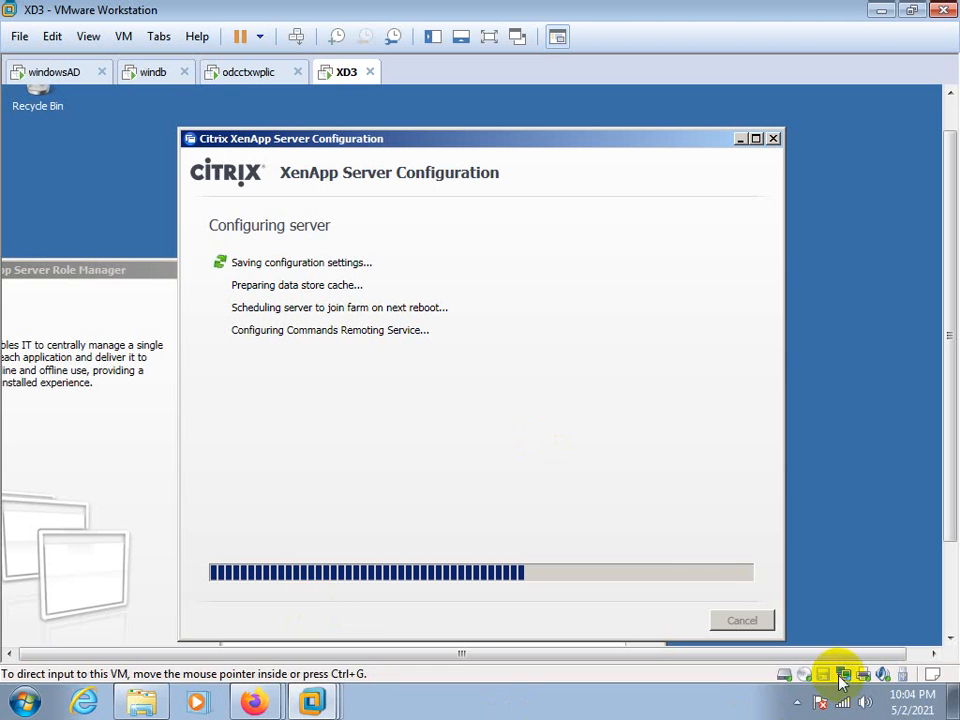
{"action": "left_click", "coordinate": [797, 703]}
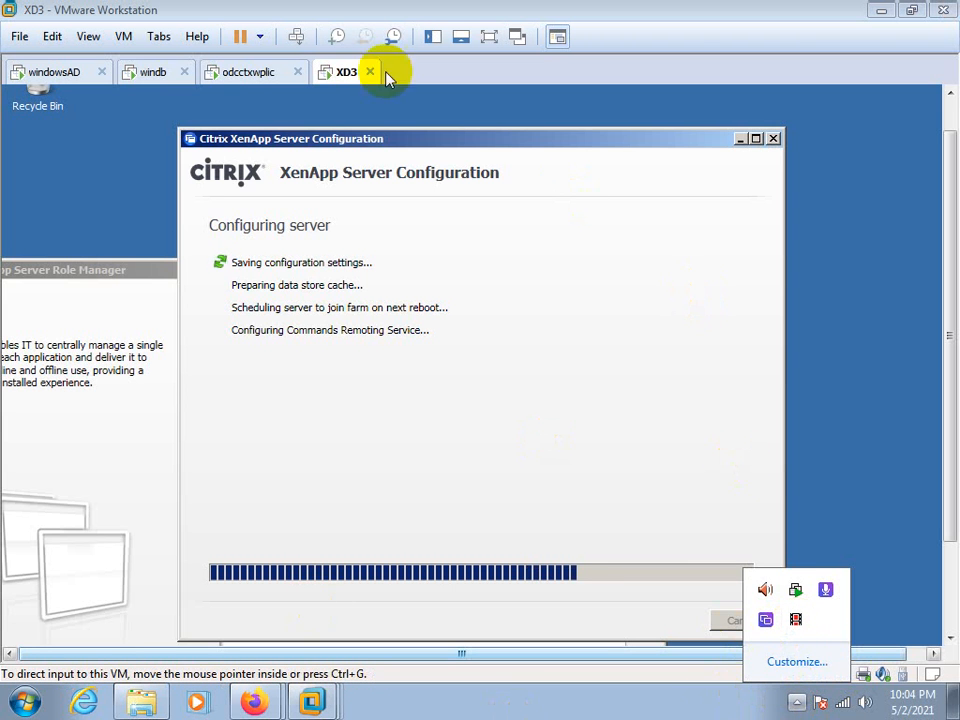
{"action": "left_click", "coordinate": [420, 78]}
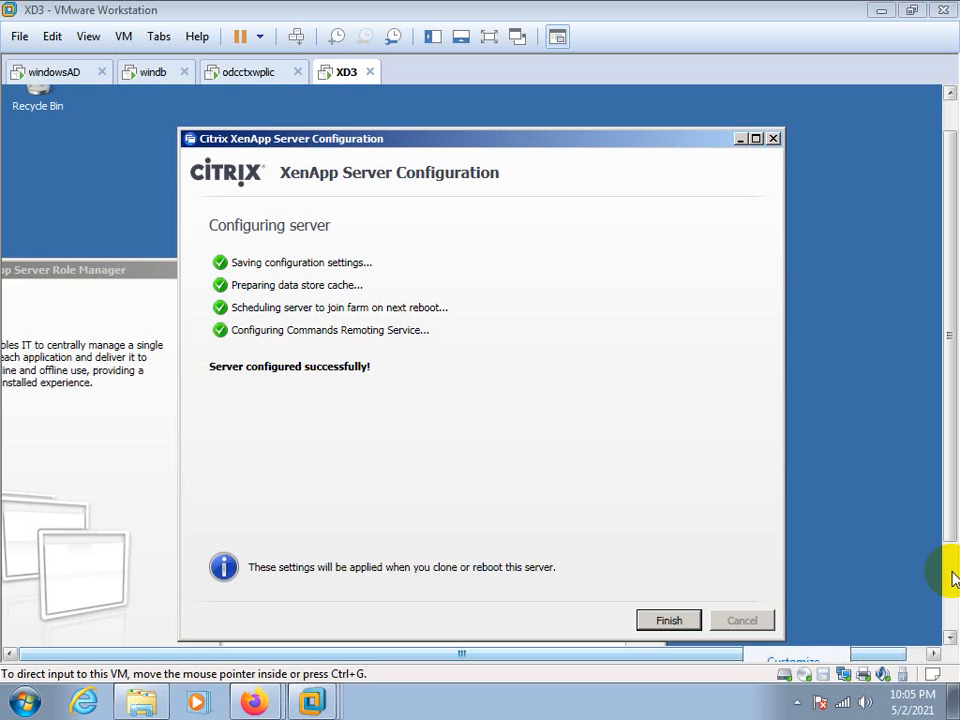
Finish the XenApp server configuration wizard, and reboot the server from the Server Role Manager's XenApp tasks
{"action": "left_click", "coordinate": [680, 624]}
{"action": "left_click", "coordinate": [675, 624]}
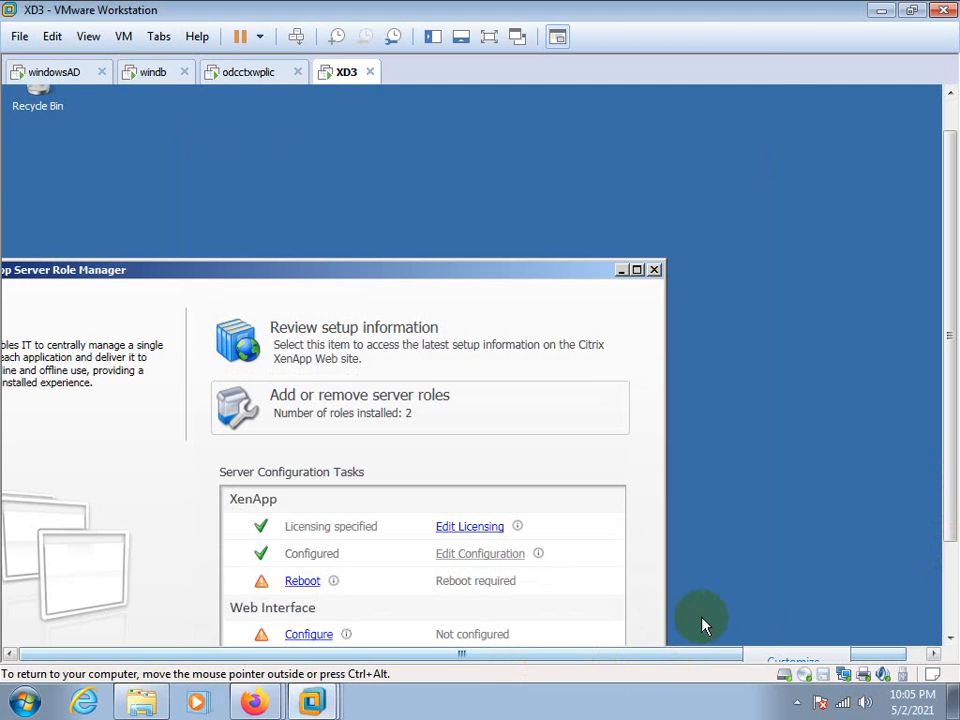
{"action": "left_click_drag", "start_coordinate": [491, 271], "coordinate": [588, 117]}
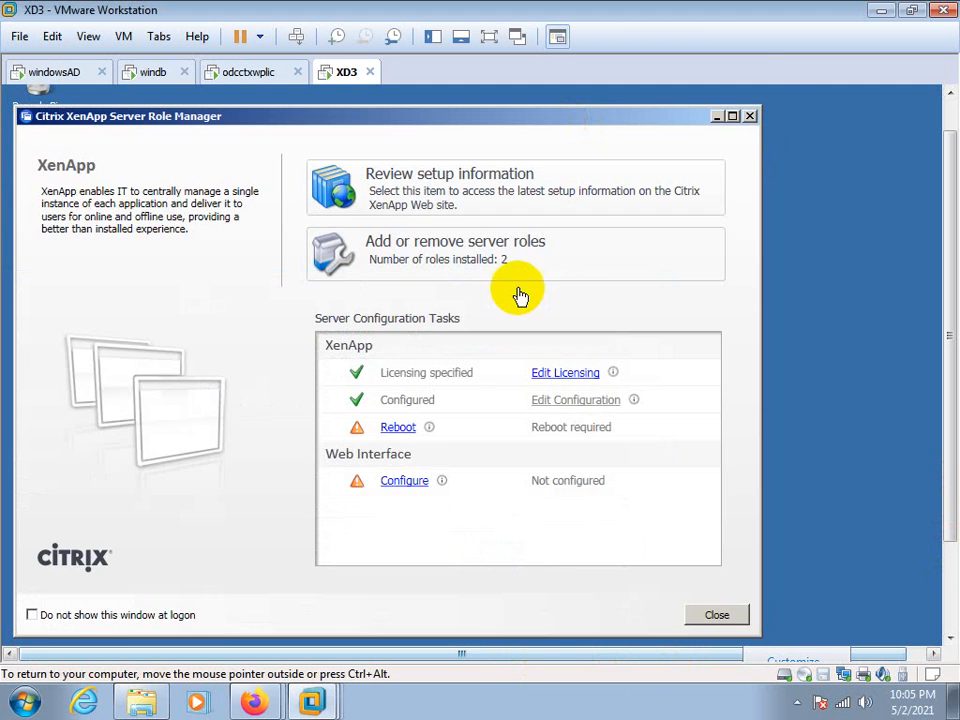
{"action": "left_click", "coordinate": [386, 430]}
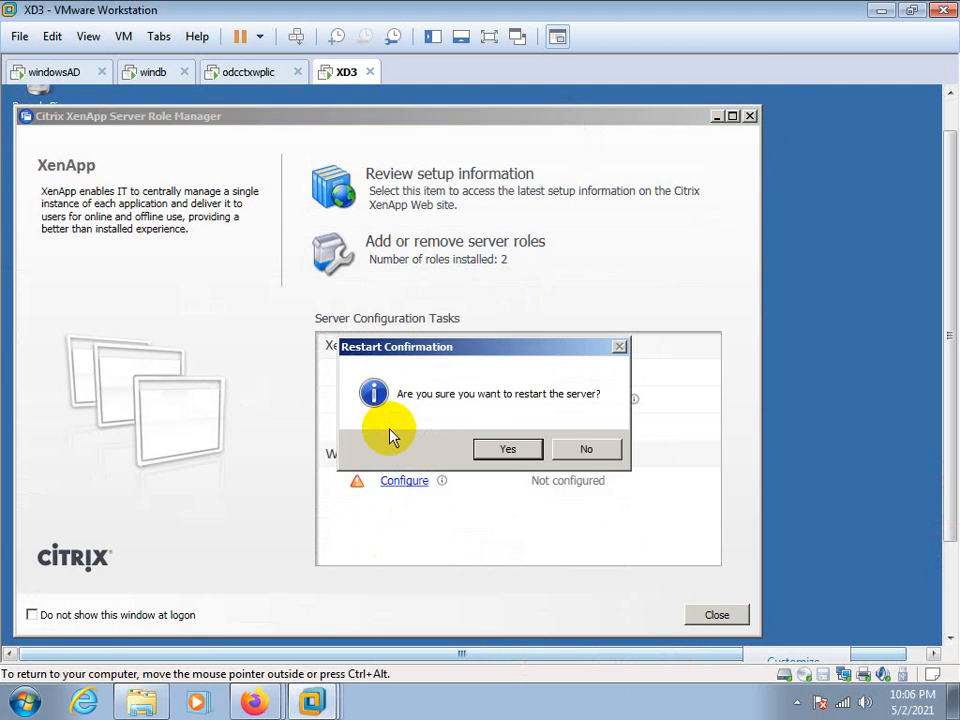
{"action": "left_click", "coordinate": [502, 449]}
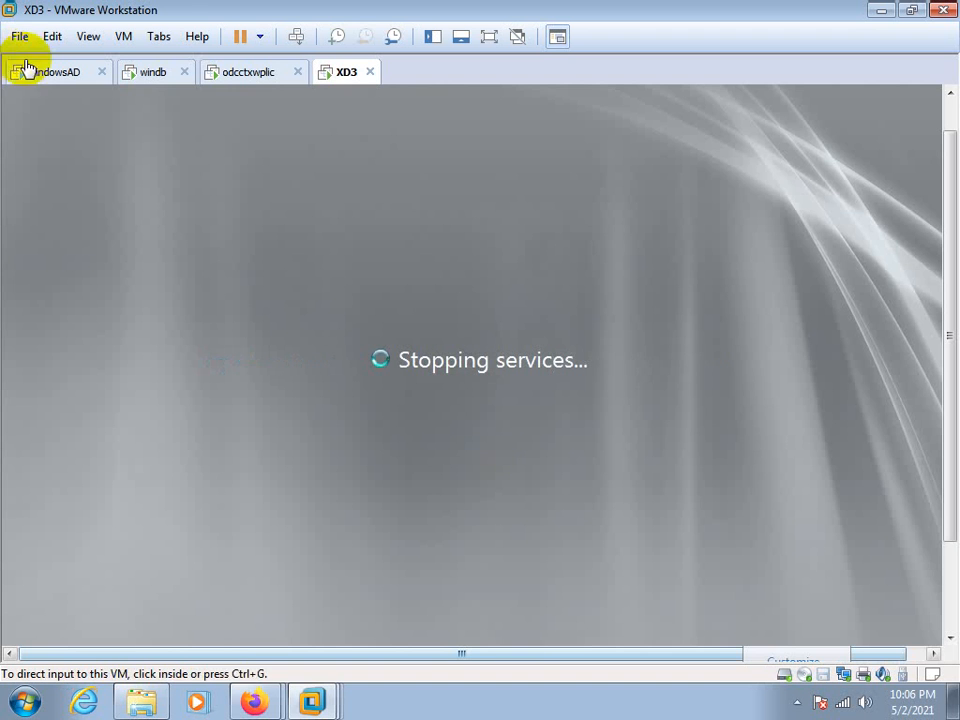
{"action": "left_click", "coordinate": [250, 72]}
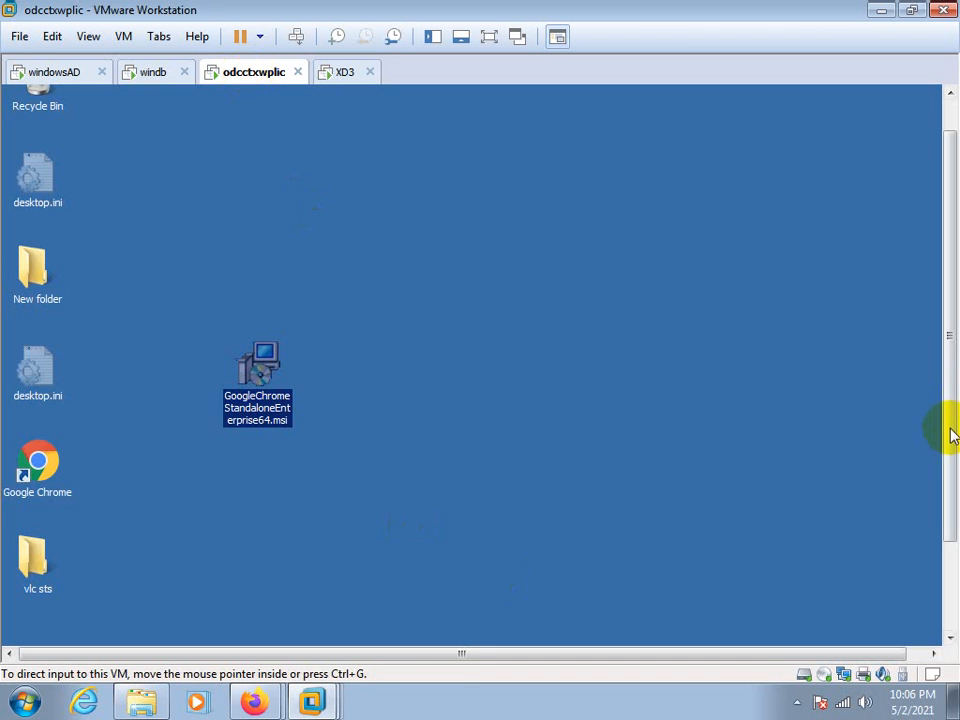
{"action": "left_click_drag", "start_coordinate": [954, 433], "coordinate": [868, 579]}
{"action": "left_click", "coordinate": [14, 628]}
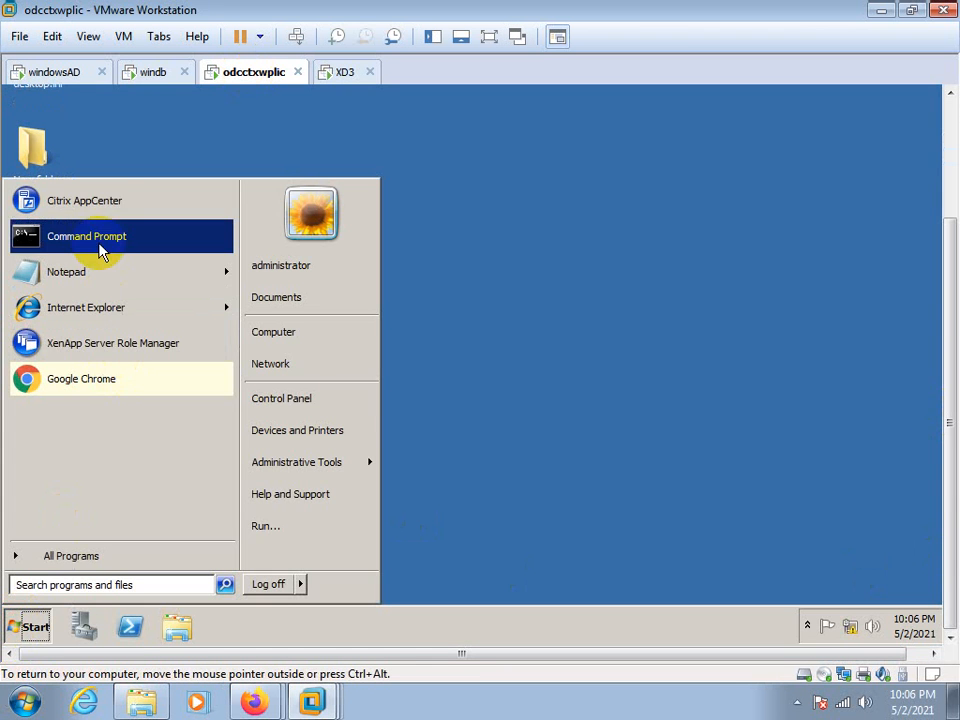
{"action": "left_click", "coordinate": [487, 155]}
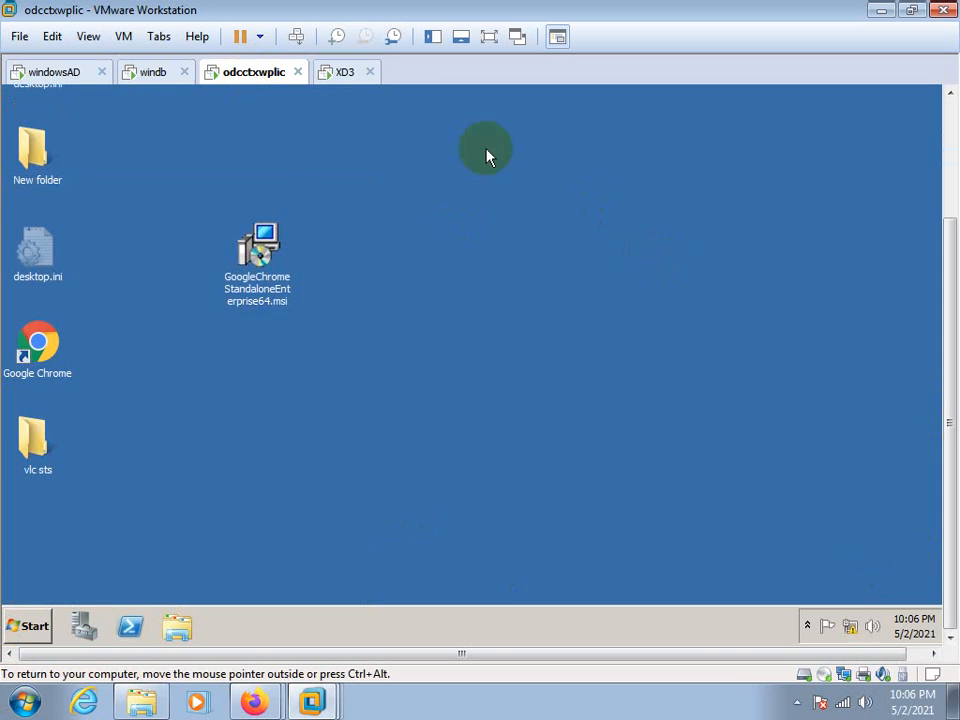
{"action": "left_click", "coordinate": [344, 73]}
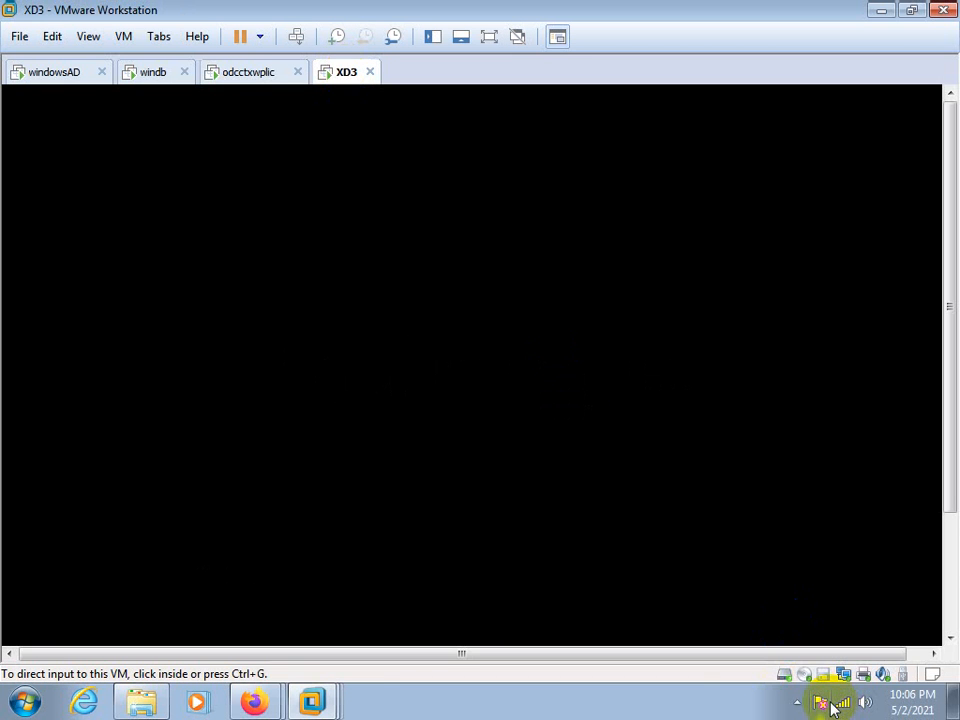
{"action": "left_click", "coordinate": [797, 703]}
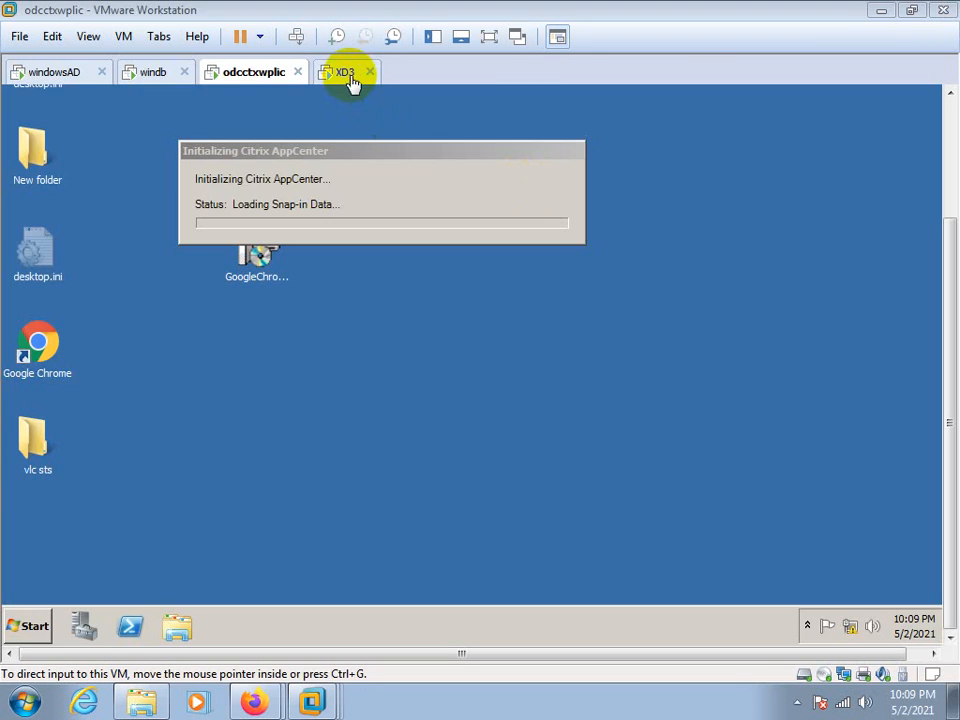
{"action": "left_click", "coordinate": [348, 76]}
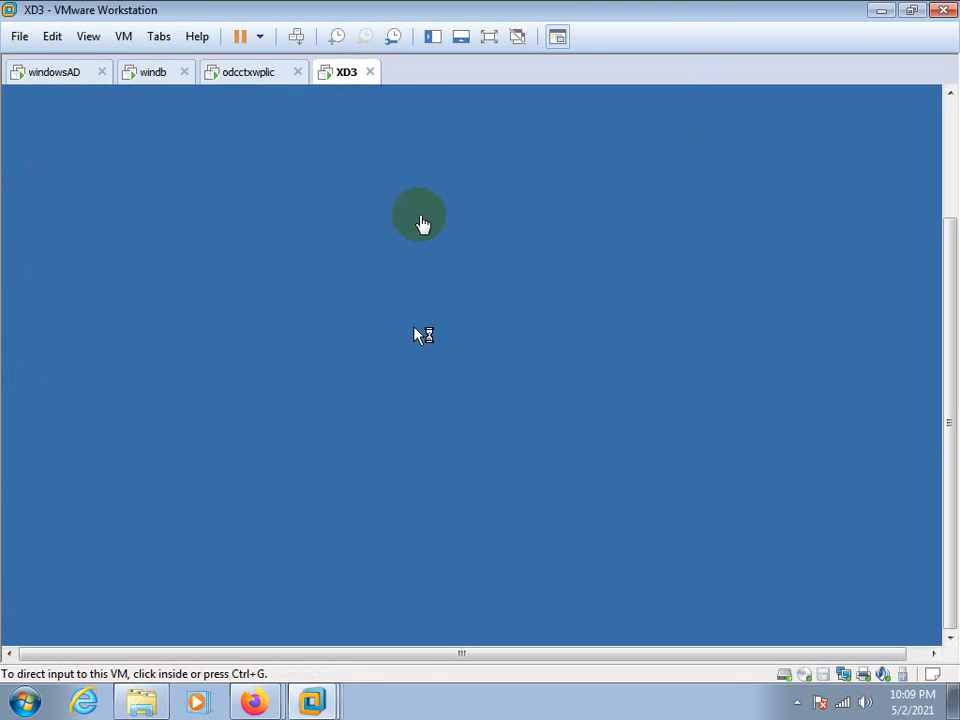
{"action": "left_click_drag", "start_coordinate": [943, 454], "coordinate": [943, 347]}
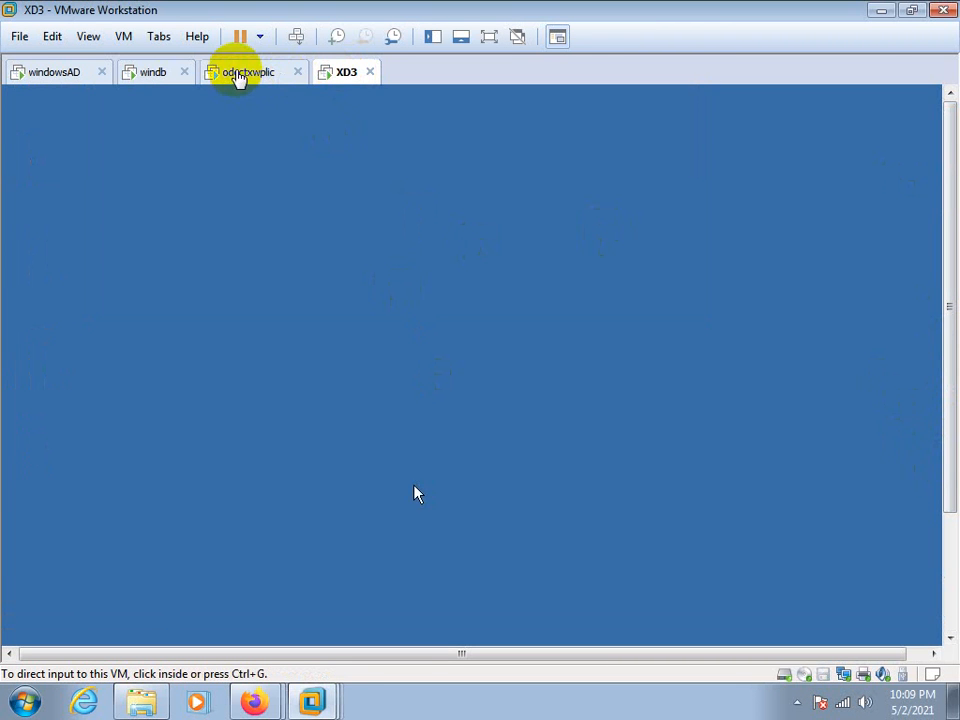
{"action": "left_click", "coordinate": [253, 78]}
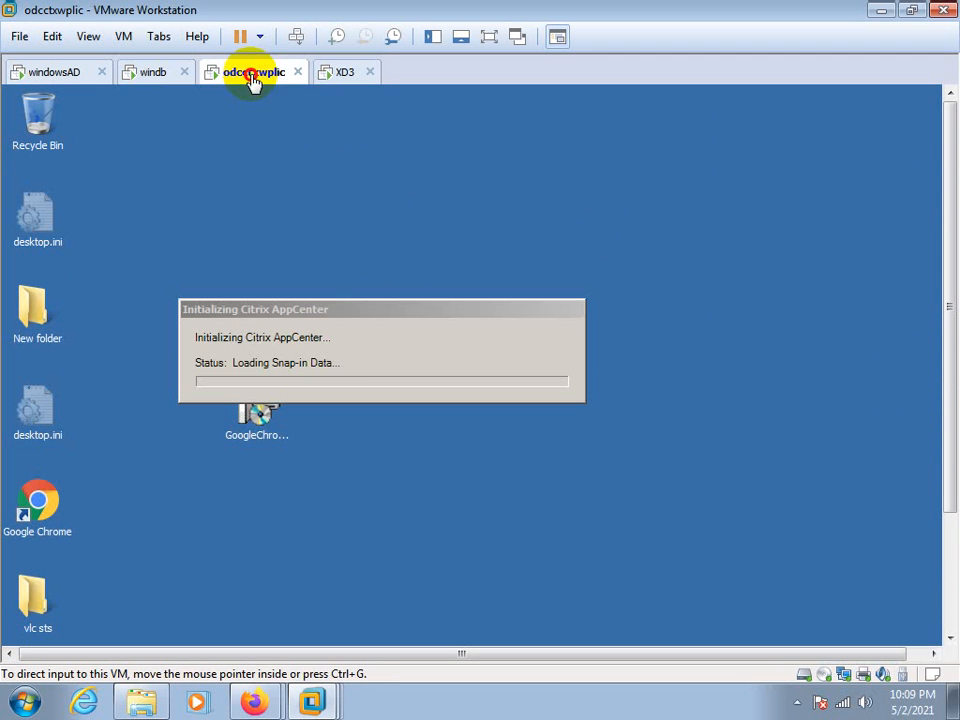
Rename the XD3 virtual machine to XA3 in the VM library and move it into the xenapp65 folder
{"action": "left_click", "coordinate": [343, 78]}
{"action": "right_click", "coordinate": [343, 78]}
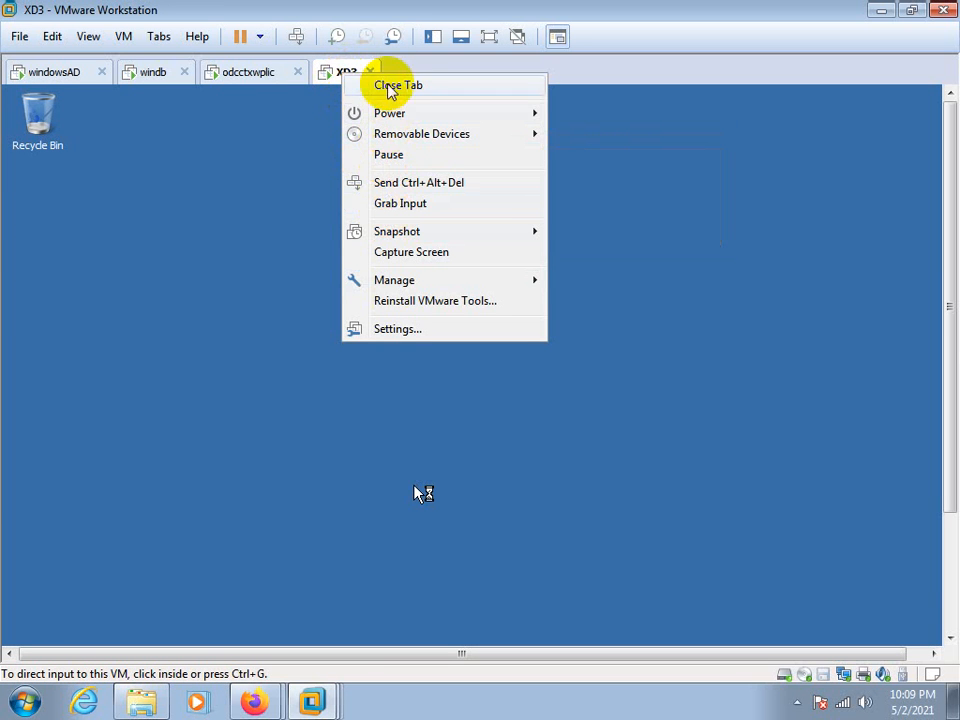
{"action": "left_click", "coordinate": [430, 45]}
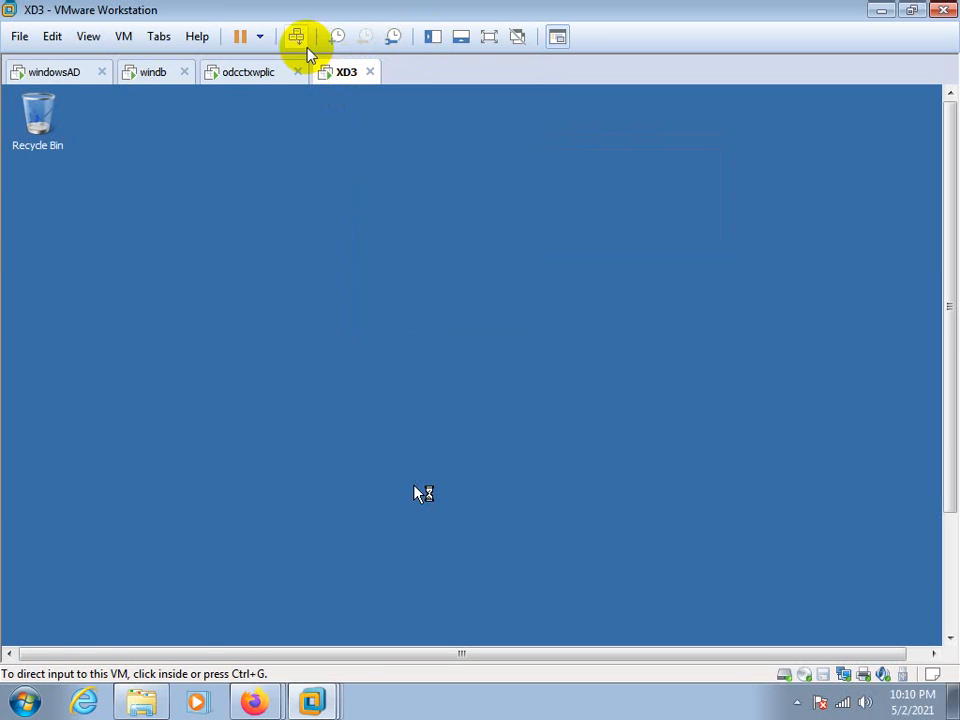
{"action": "left_click", "coordinate": [430, 40]}
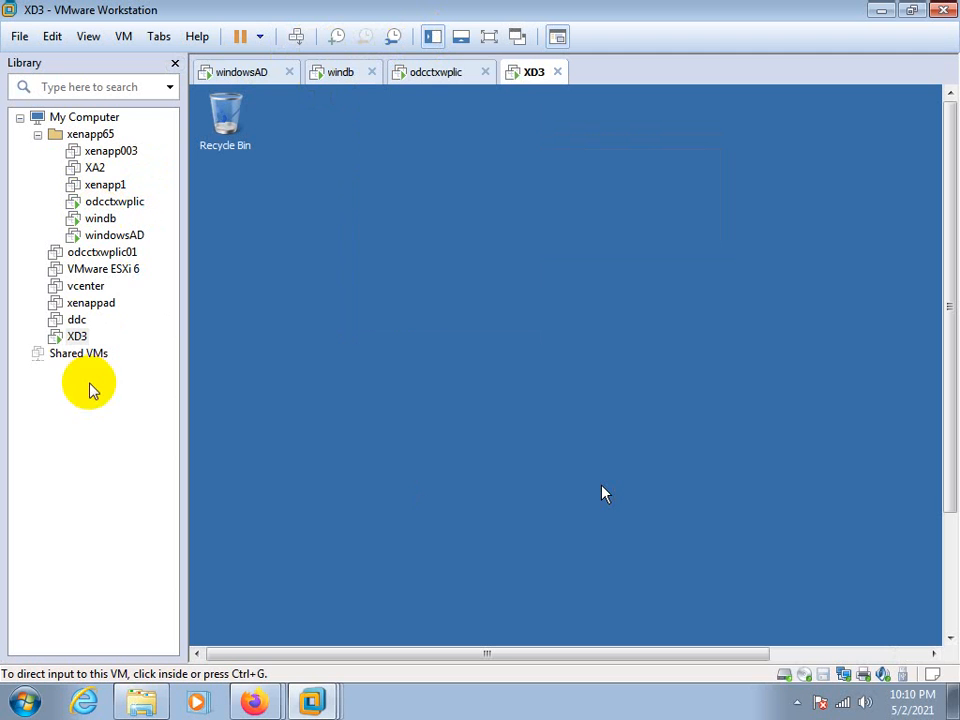
{"action": "right_click", "coordinate": [78, 338]}
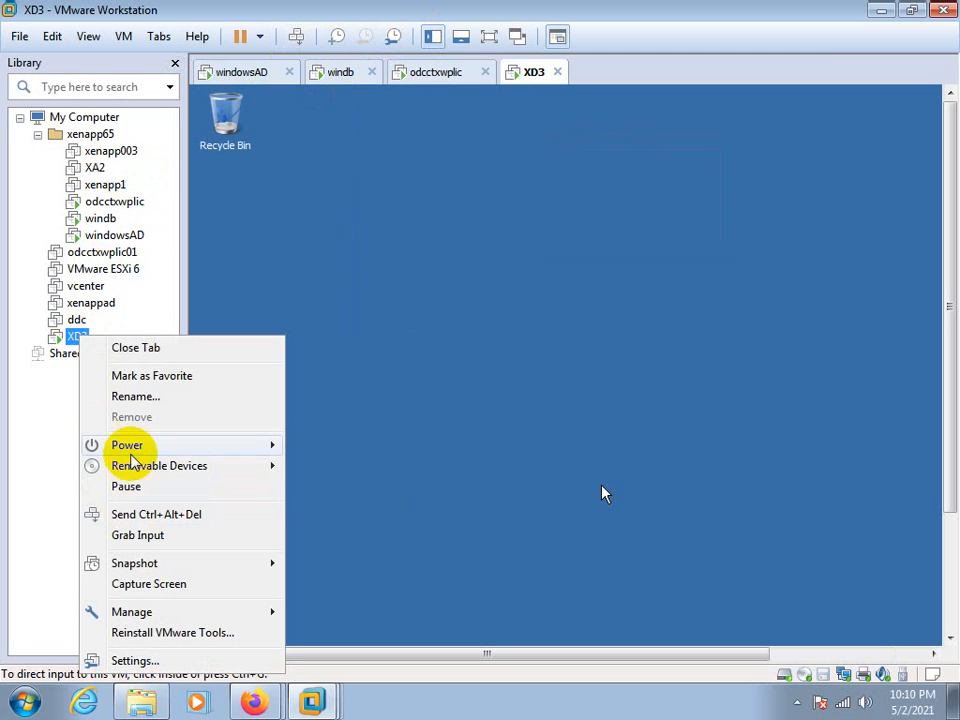
{"action": "left_click", "coordinate": [125, 396]}
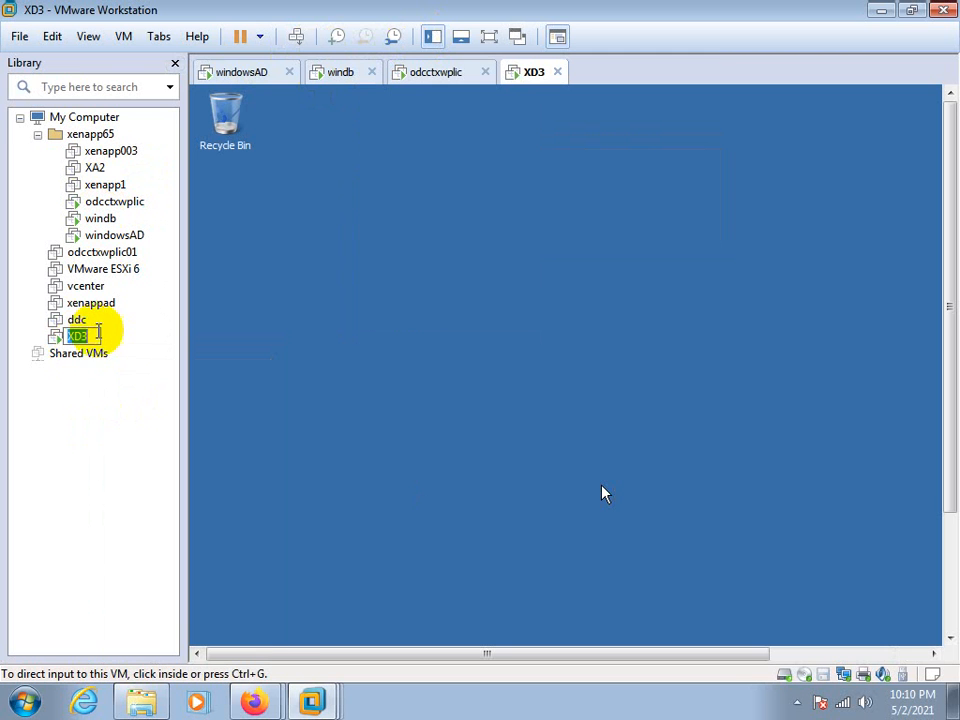
{"action": "left_click", "coordinate": [80, 335]}
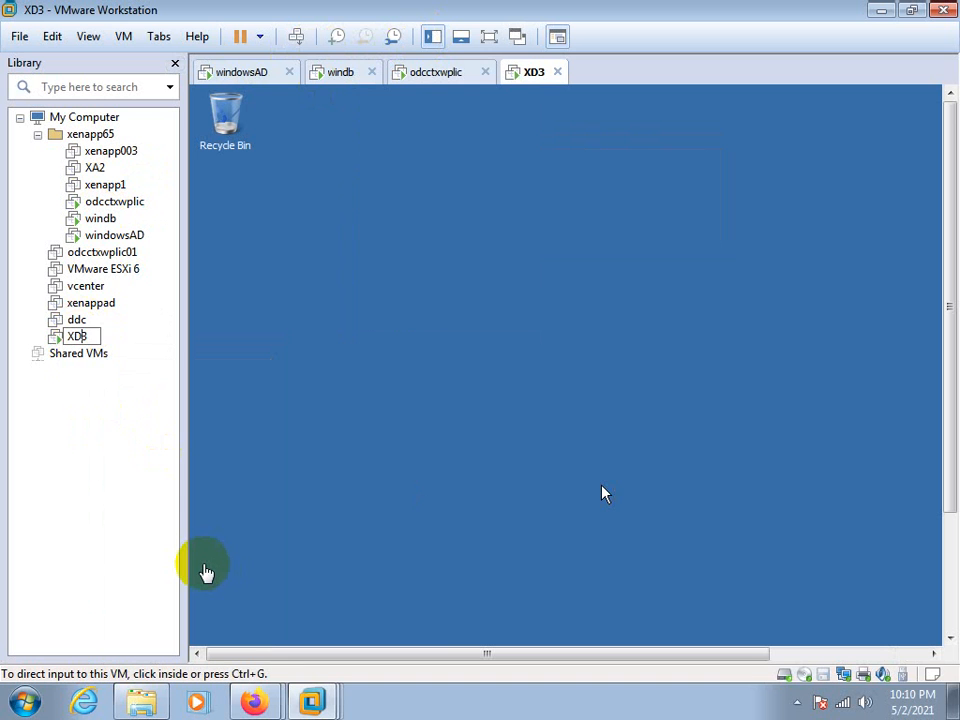
{"action": "key", "text": "BackSpace"}
{"action": "type", "text": "A"}
{"action": "key", "text": "Return"}
{"action": "left_click_drag", "start_coordinate": [60, 338], "coordinate": [100, 148]}
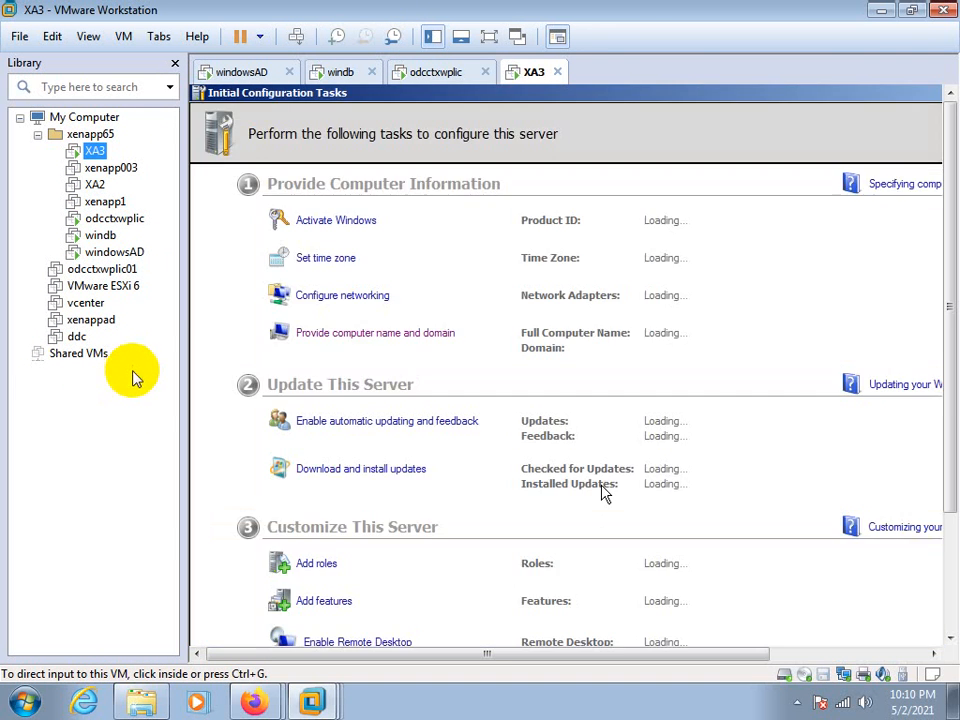
{"action": "left_click", "coordinate": [175, 63]}
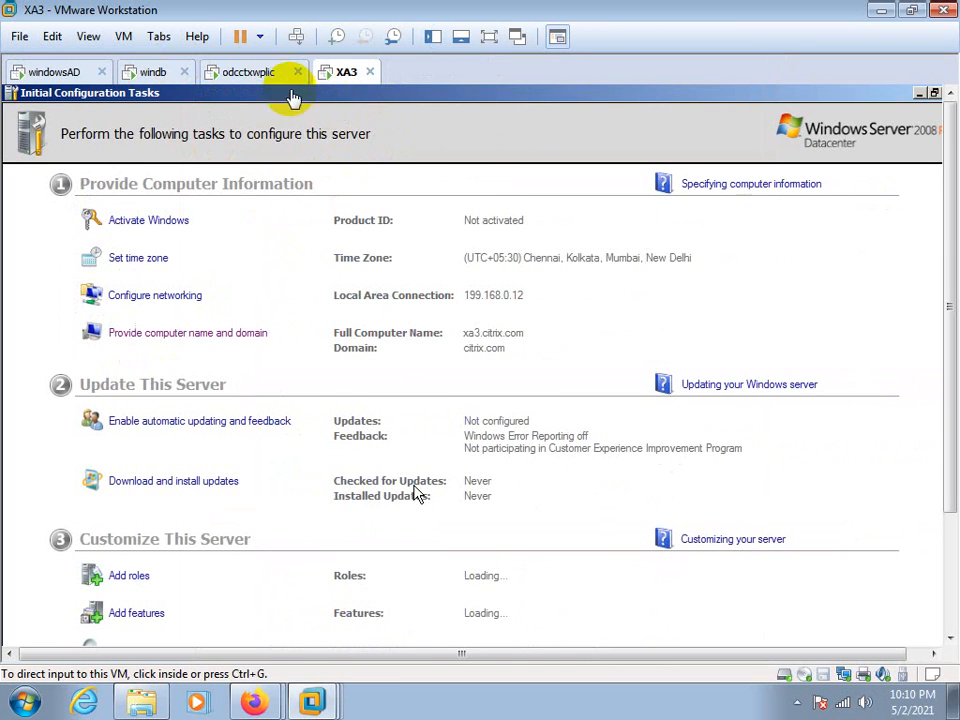
Switch to the odcctxwplic VM and view XA3's server information under the xenapp65 farm in Citrix AppCenter
{"action": "left_click", "coordinate": [257, 75]}
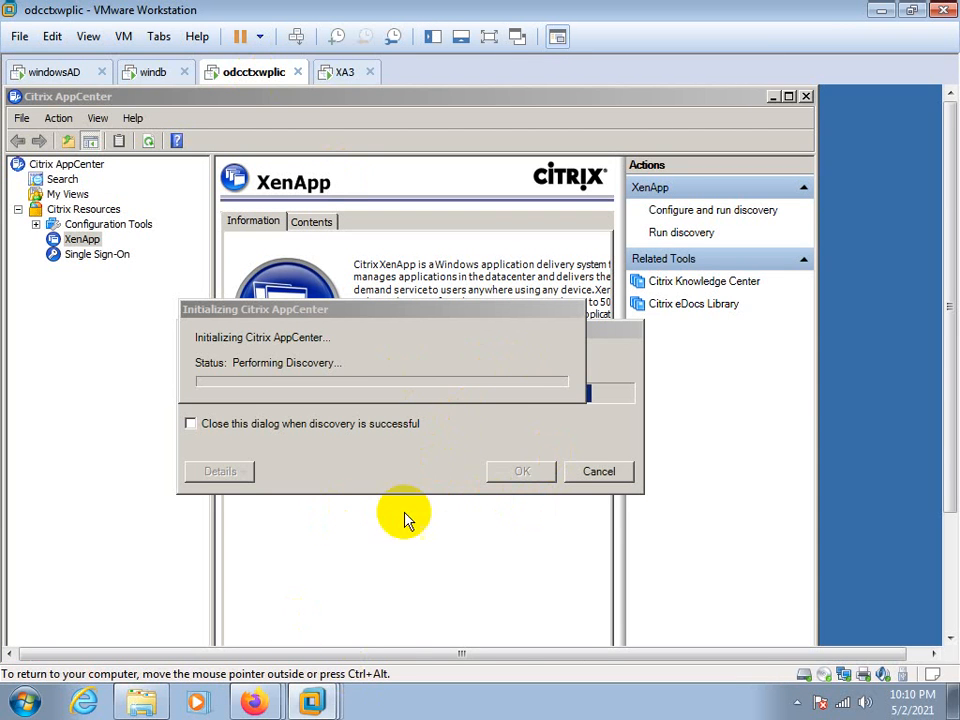
{"action": "left_click_drag", "start_coordinate": [949, 443], "coordinate": [952, 575]}
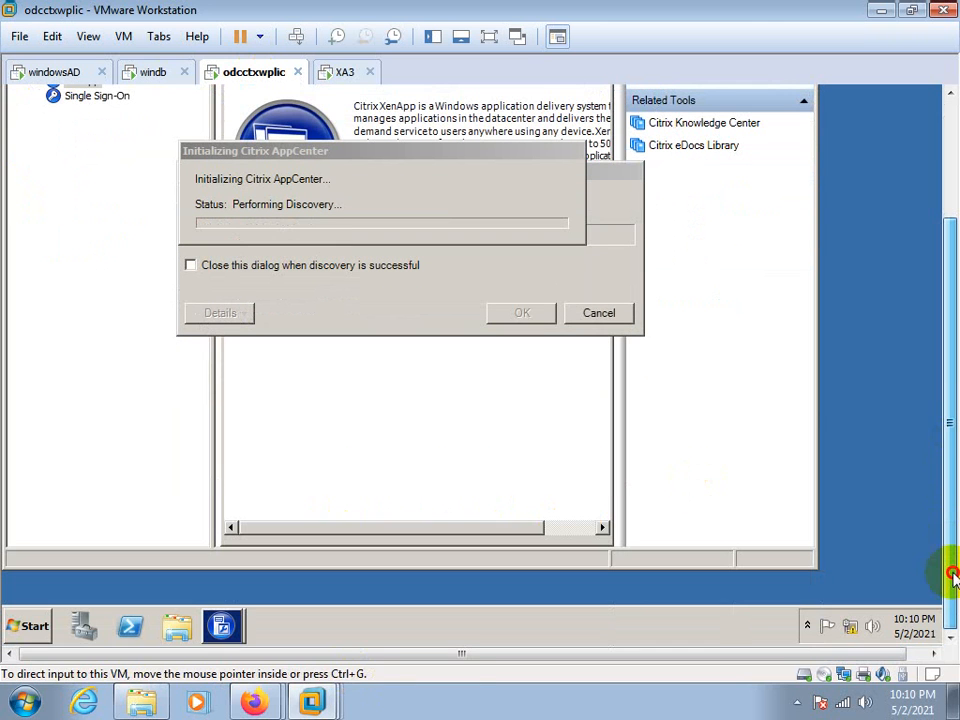
{"action": "mouse_move", "coordinate": [226, 627]}
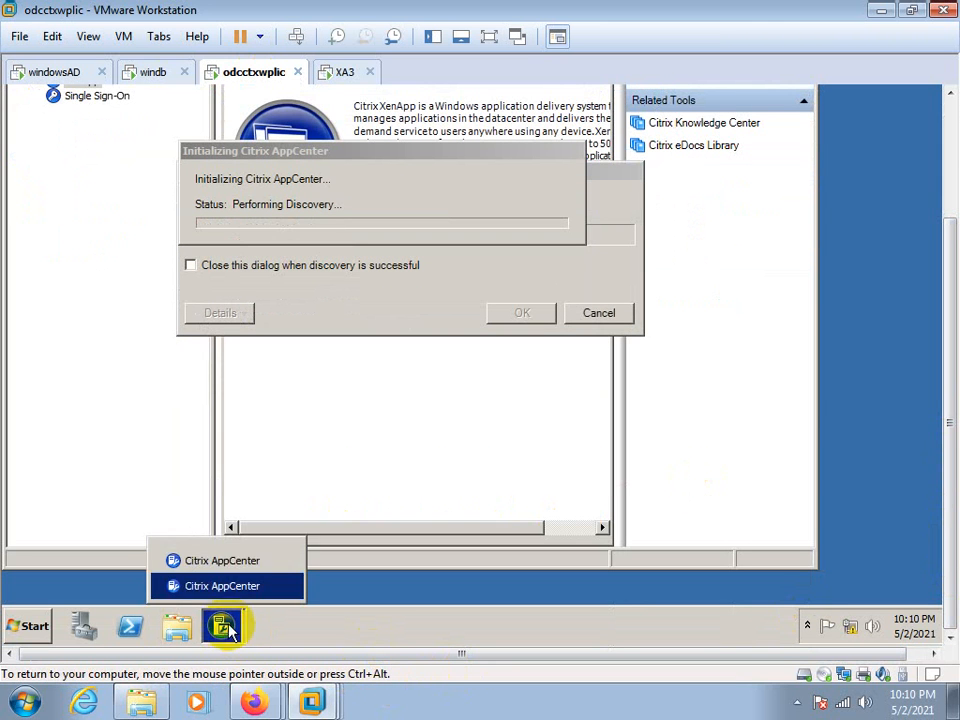
{"action": "left_click", "coordinate": [277, 585]}
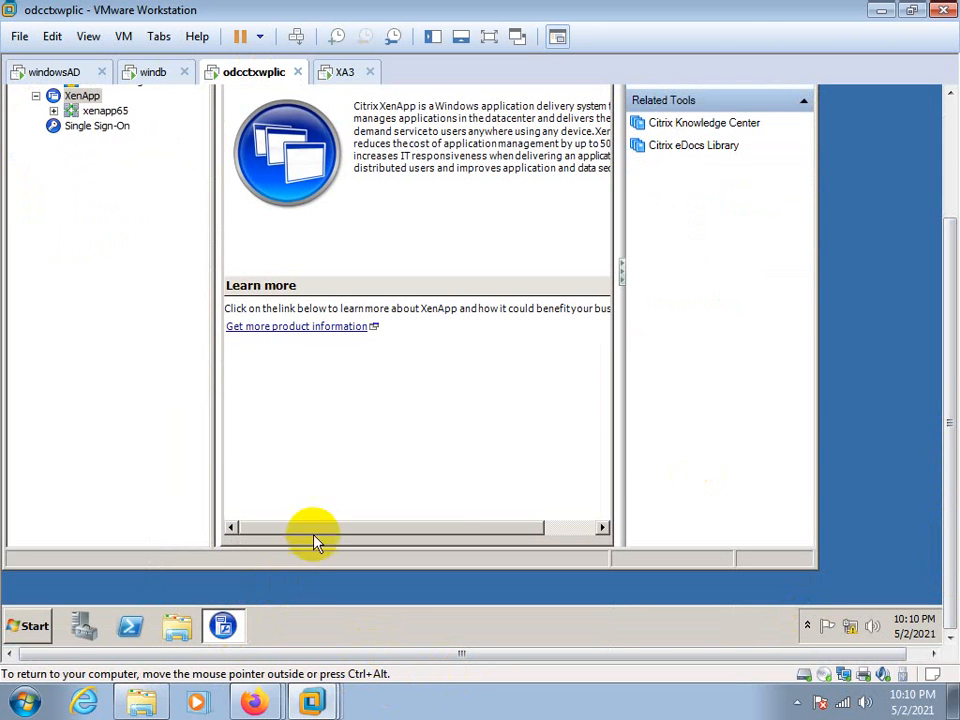
{"action": "left_click_drag", "start_coordinate": [947, 512], "coordinate": [947, 406]}
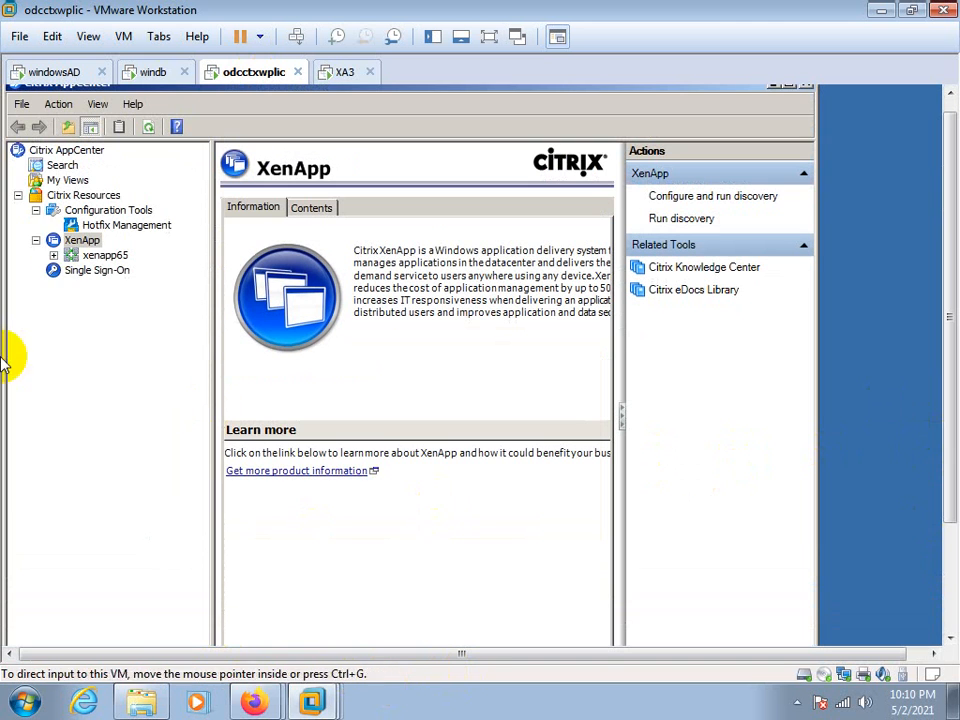
{"action": "left_click", "coordinate": [53, 255]}
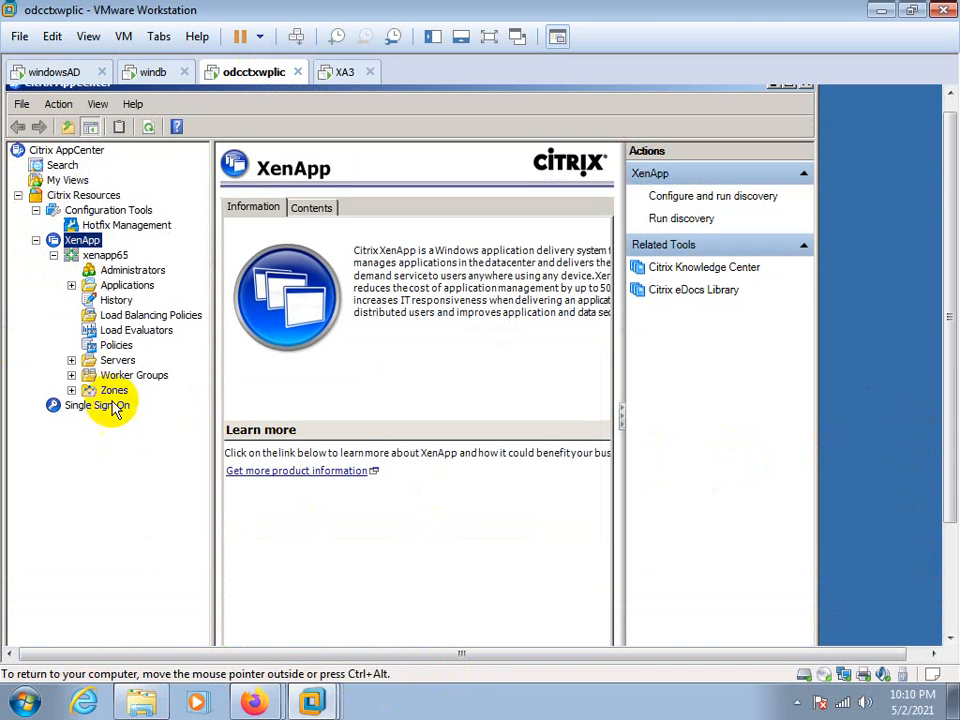
{"action": "left_click", "coordinate": [71, 360]}
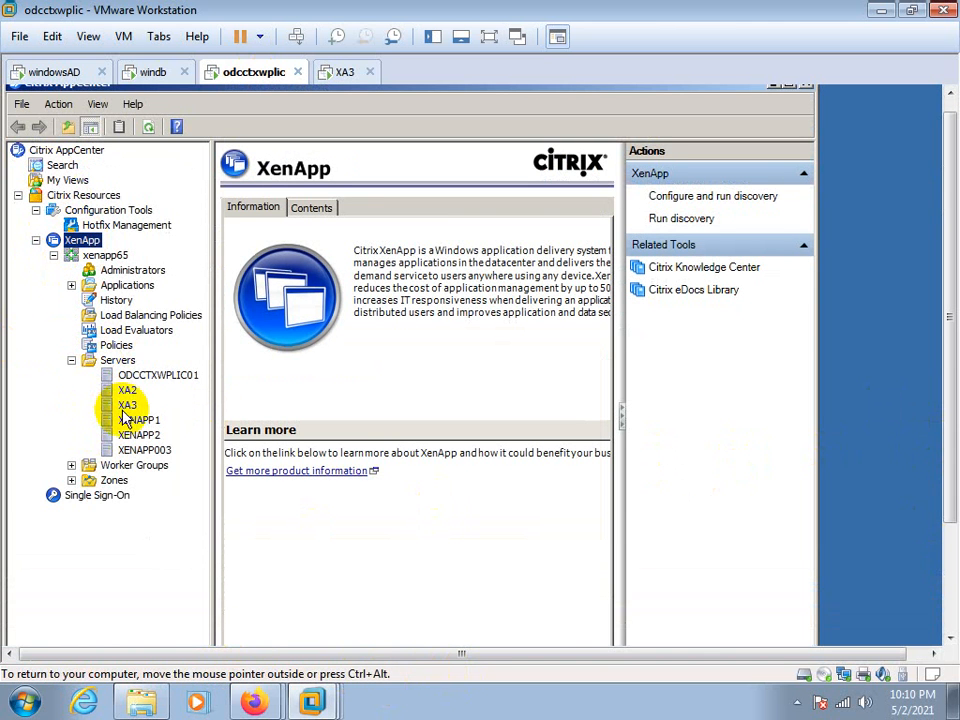
{"action": "left_click", "coordinate": [127, 406]}
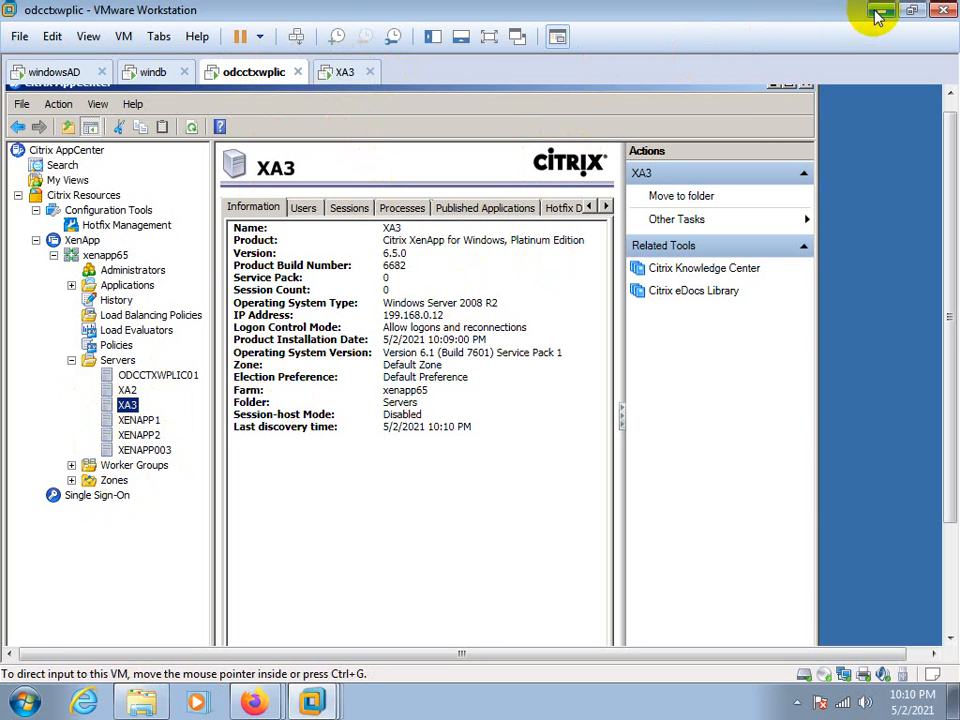
{"action": "left_click", "coordinate": [797, 703]}
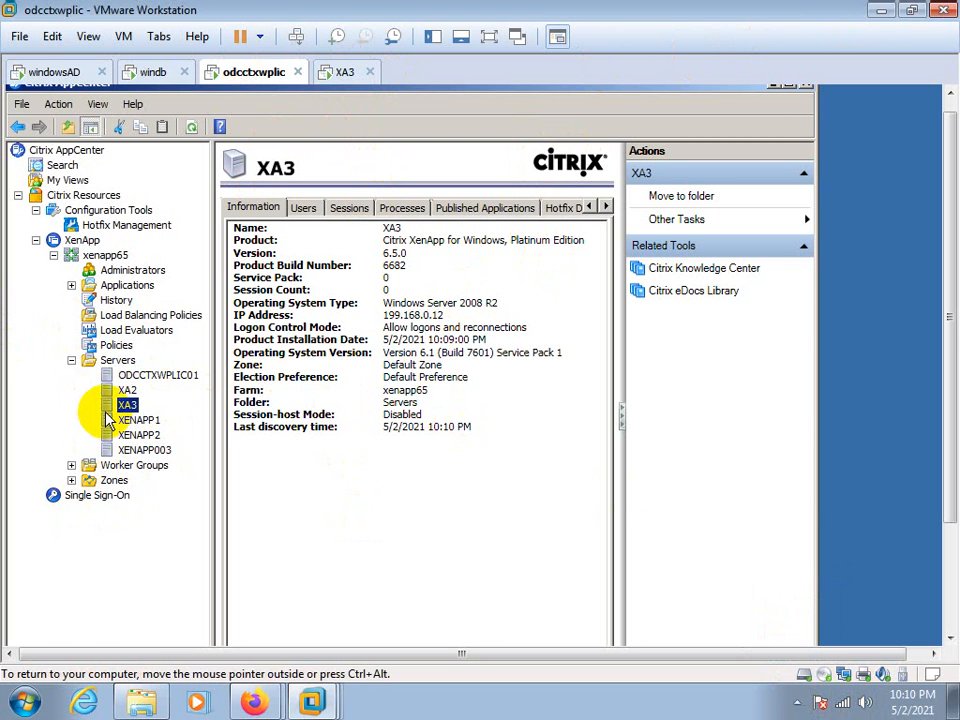
Return to the XA3 VM and close the Initial Configuration Tasks window and the dialog behind it
{"action": "left_click", "coordinate": [340, 72]}
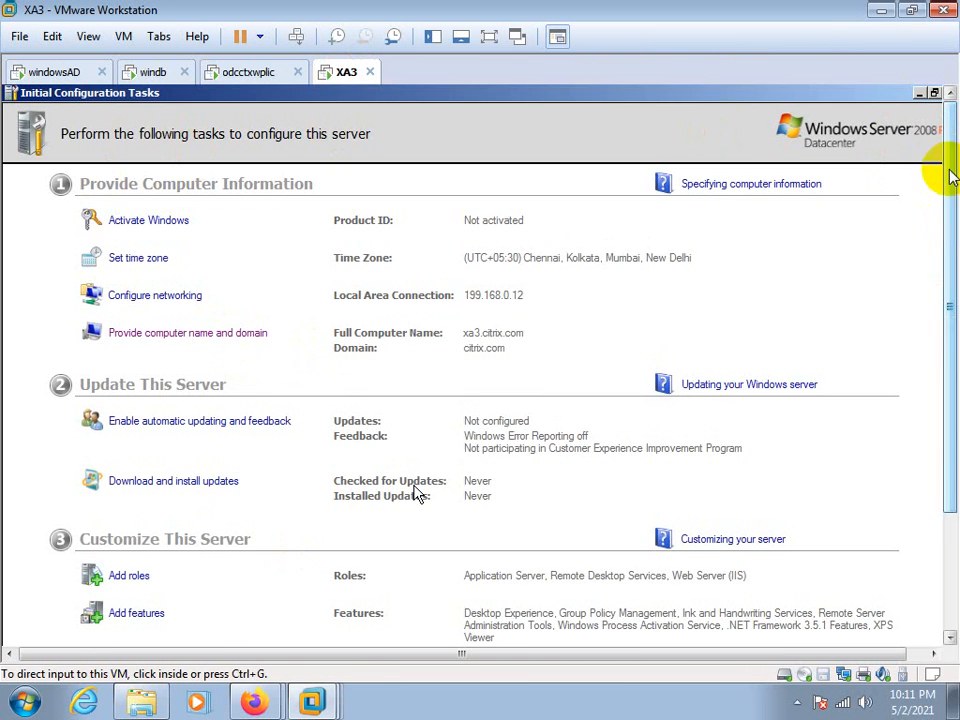
{"action": "left_click", "coordinate": [755, 125]}
{"action": "double_click", "coordinate": [815, 95]}
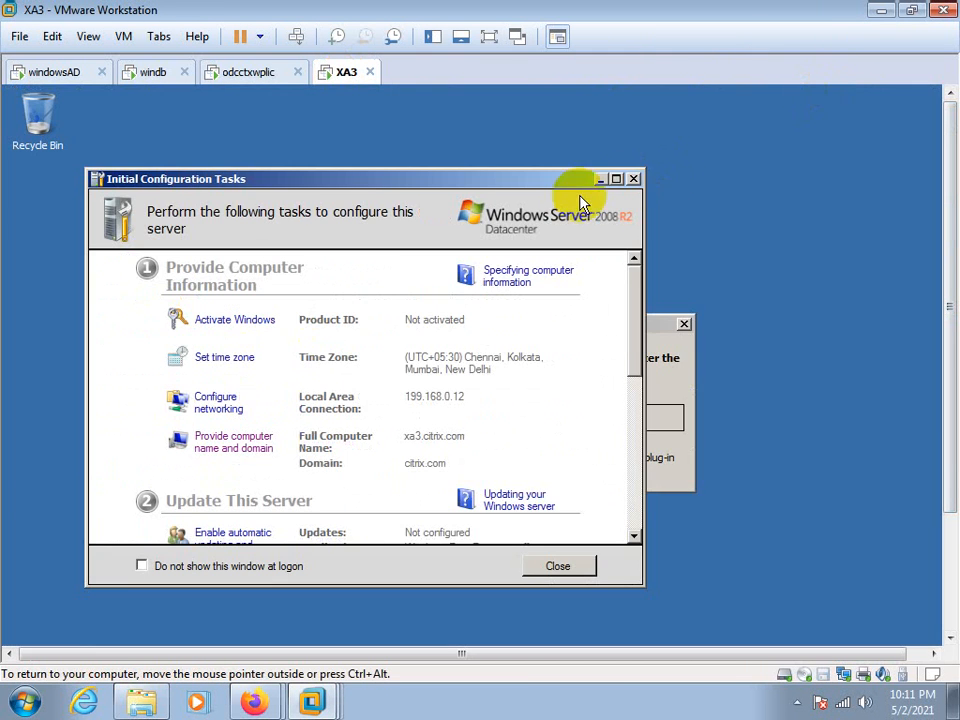
{"action": "left_click", "coordinate": [634, 180]}
{"action": "left_click", "coordinate": [685, 326]}
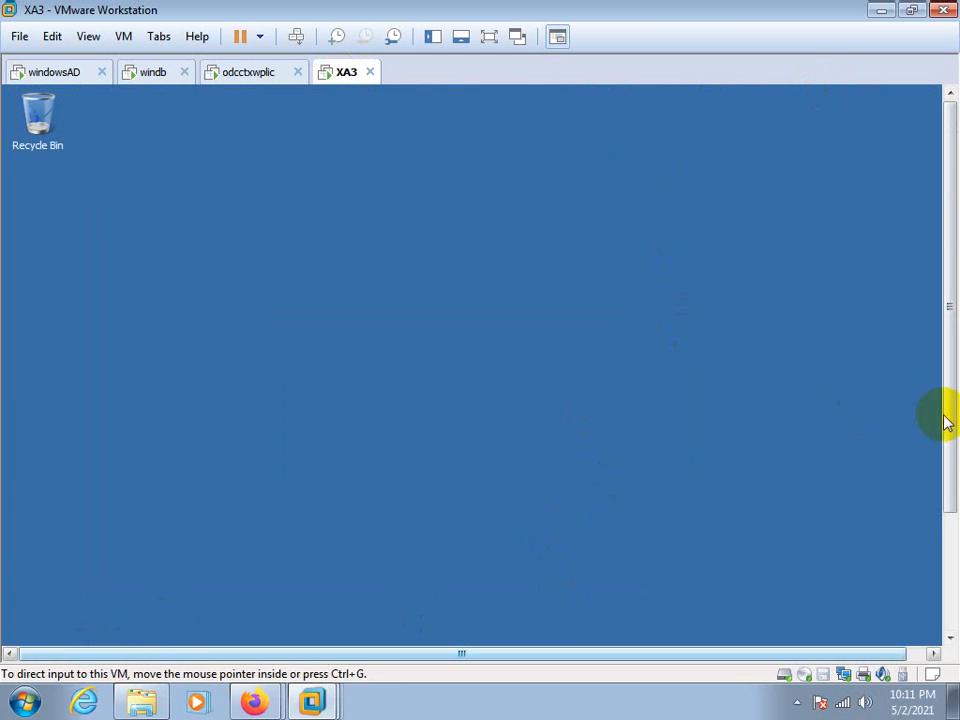
Launch Citrix AppCenter from the Citrix management consoles on XA3 and postpone the Authenticode signature checking decision with Ask me later
{"action": "left_click_drag", "start_coordinate": [947, 415], "coordinate": [947, 540]}
{"action": "left_click", "coordinate": [33, 612]}
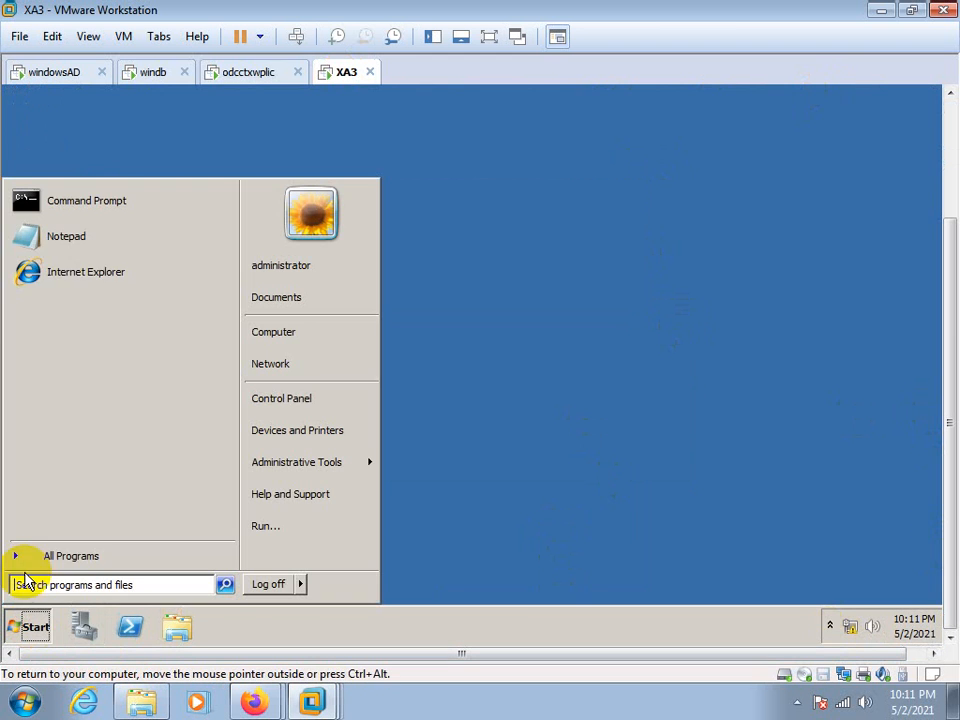
{"action": "left_click", "coordinate": [62, 559]}
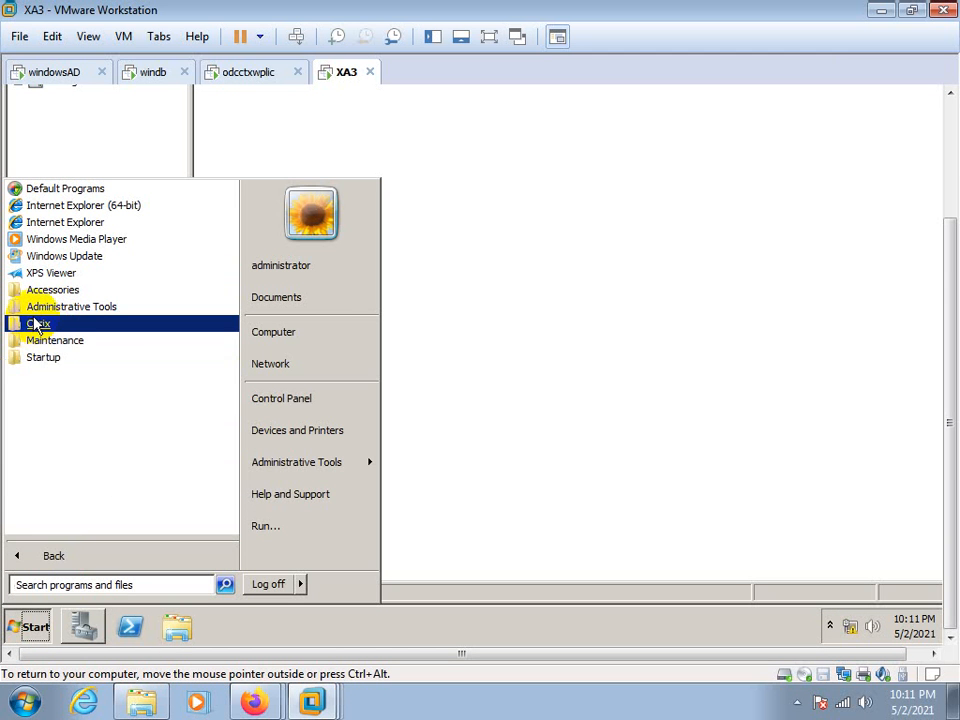
{"action": "left_click", "coordinate": [36, 325]}
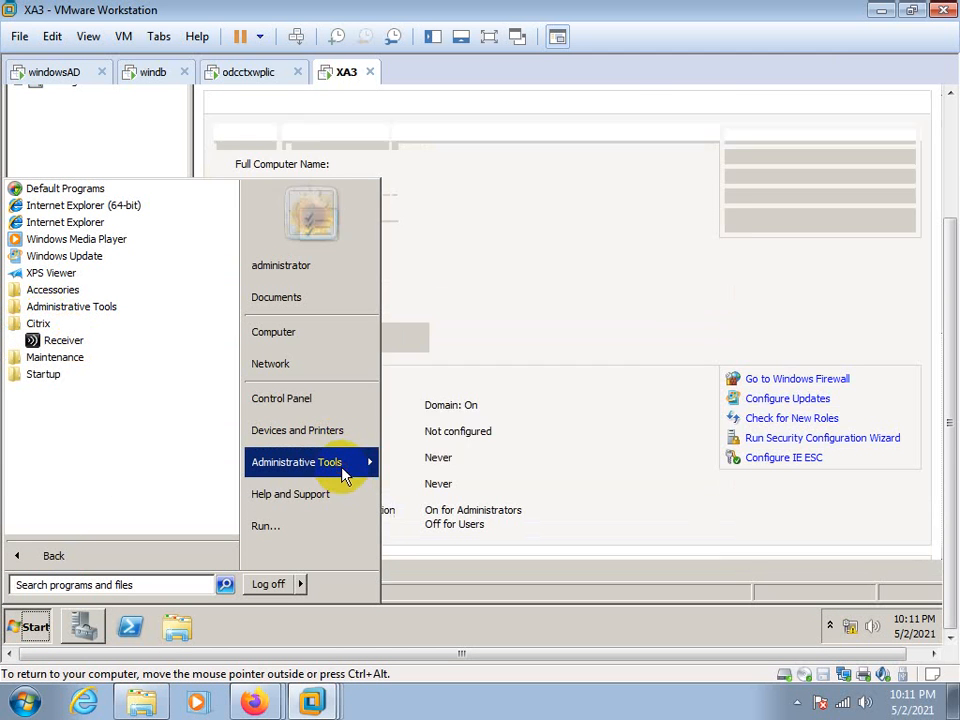
{"action": "left_click", "coordinate": [345, 466]}
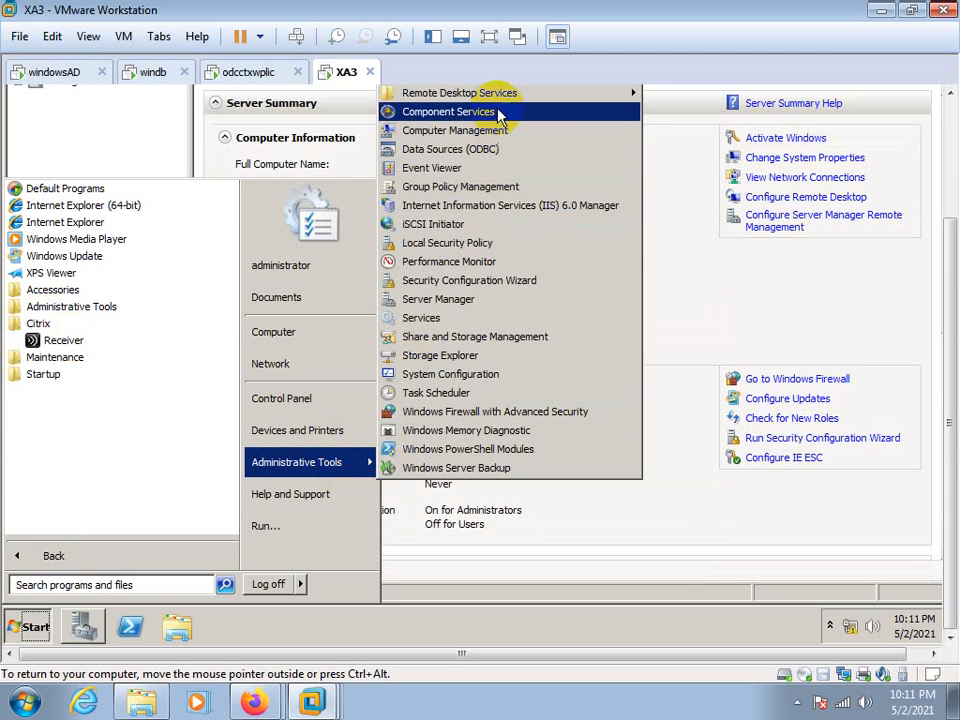
{"action": "left_click_drag", "start_coordinate": [947, 322], "coordinate": [947, 243]}
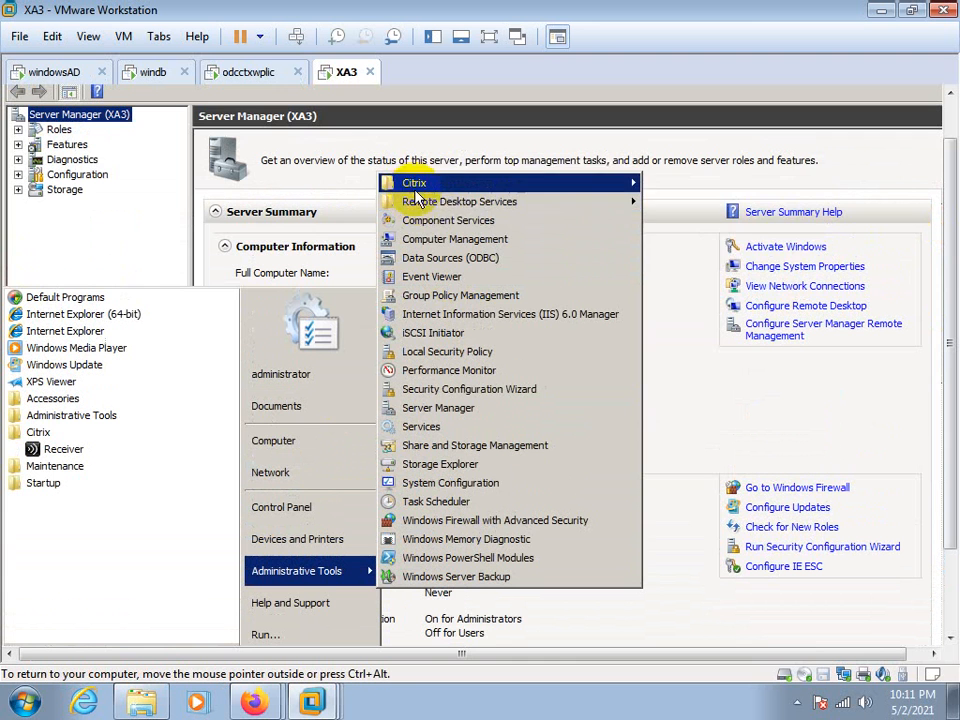
{"action": "mouse_move", "coordinate": [410, 184]}
{"action": "mouse_move", "coordinate": [690, 258]}
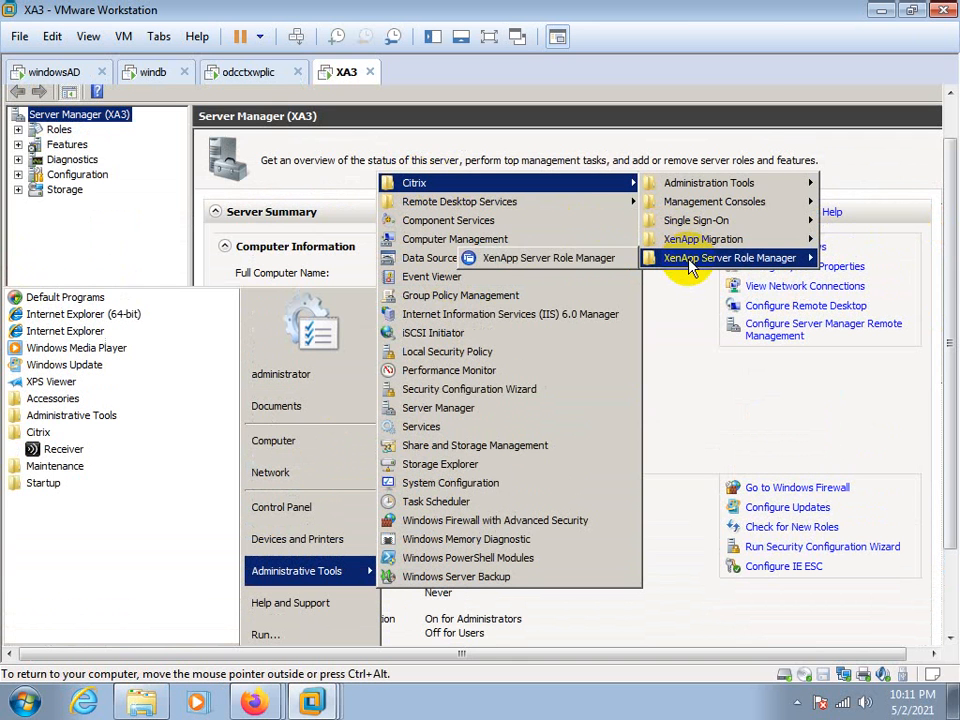
{"action": "mouse_move", "coordinate": [770, 205]}
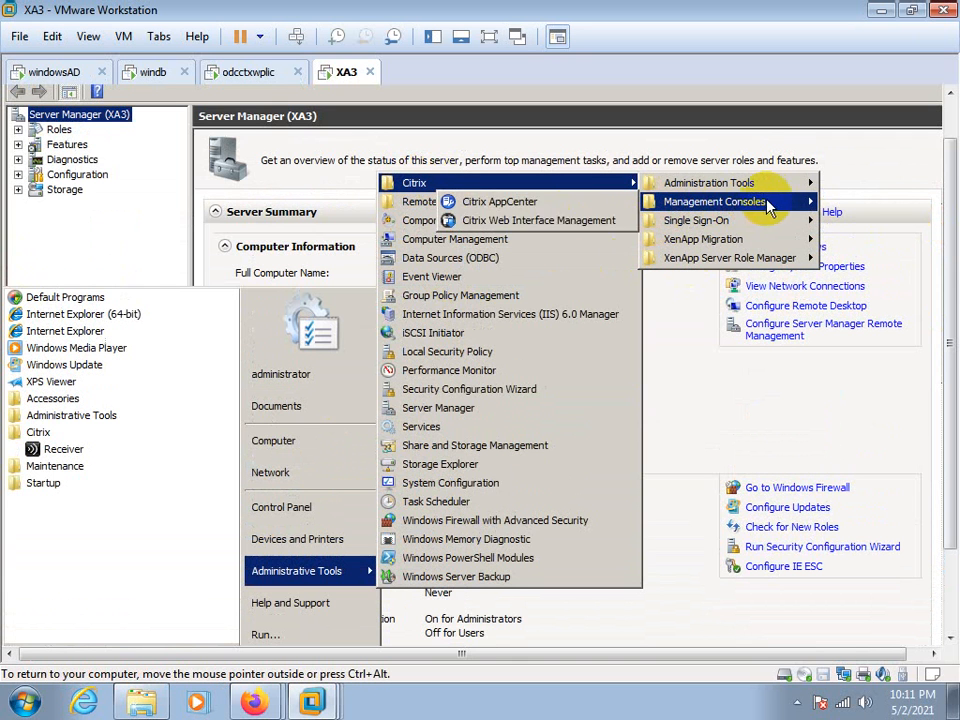
{"action": "left_click", "coordinate": [495, 205]}
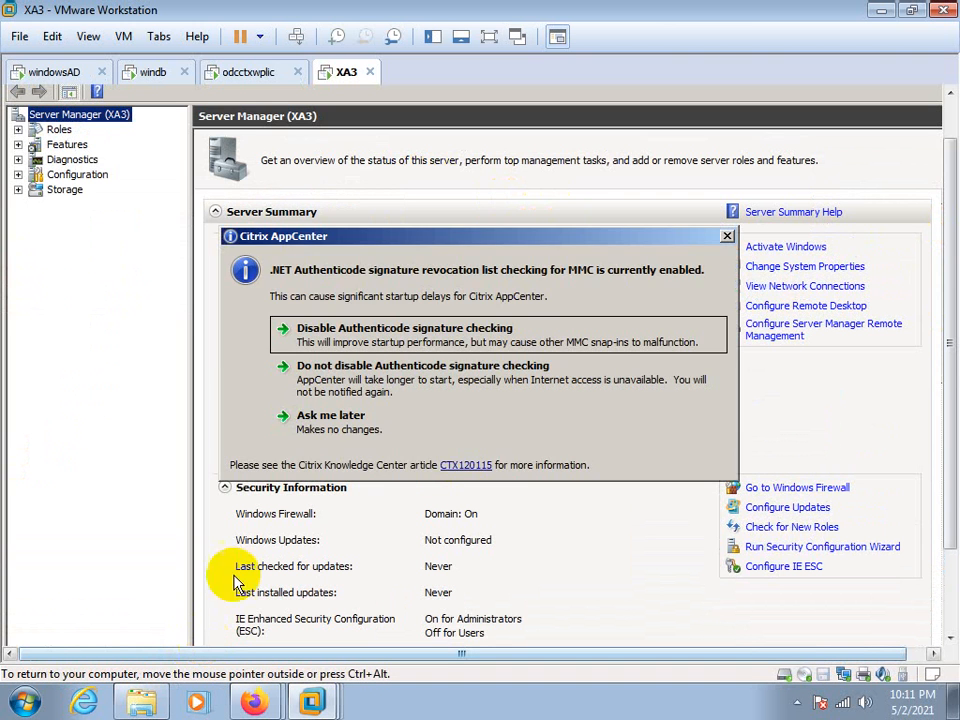
{"action": "left_click", "coordinate": [290, 417]}
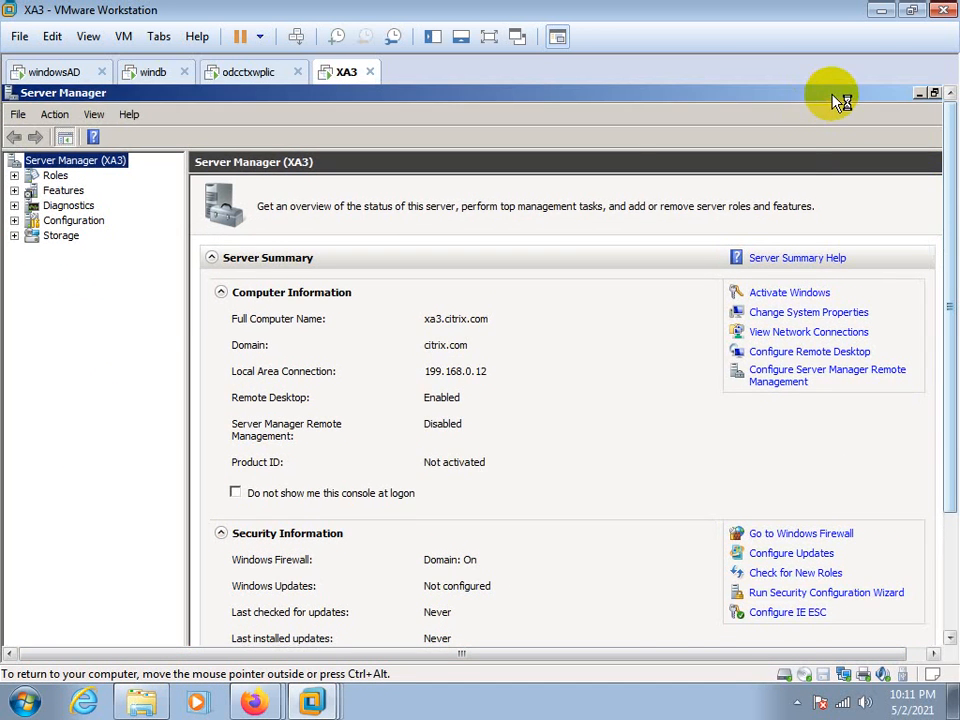
Examine the Citrix management consoles available in XA3's administrative tools alongside the XenApp Server Role Manager's tasks
{"action": "left_click_drag", "start_coordinate": [840, 100], "coordinate": [606, 144]}
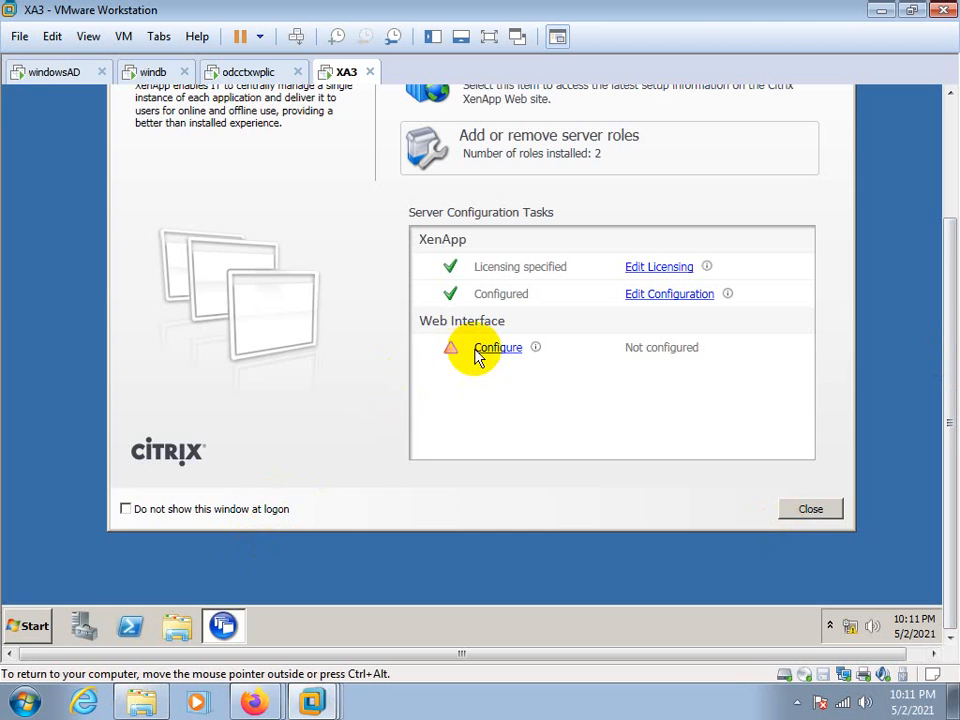
{"action": "left_click", "coordinate": [28, 627]}
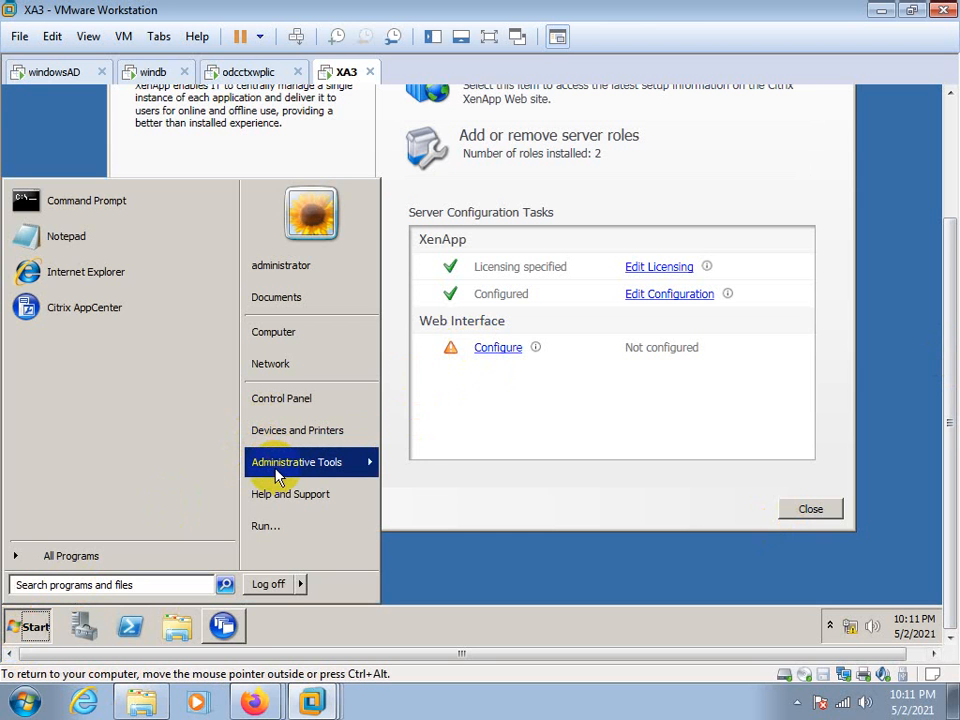
{"action": "mouse_move", "coordinate": [370, 468]}
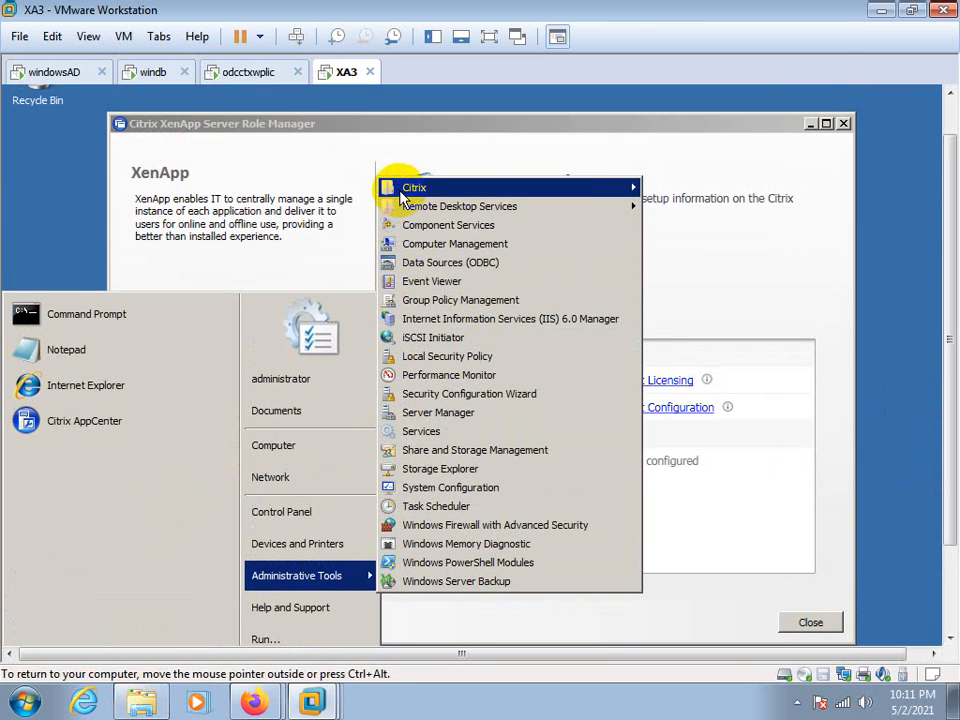
{"action": "mouse_move", "coordinate": [400, 188]}
{"action": "mouse_move", "coordinate": [700, 206]}
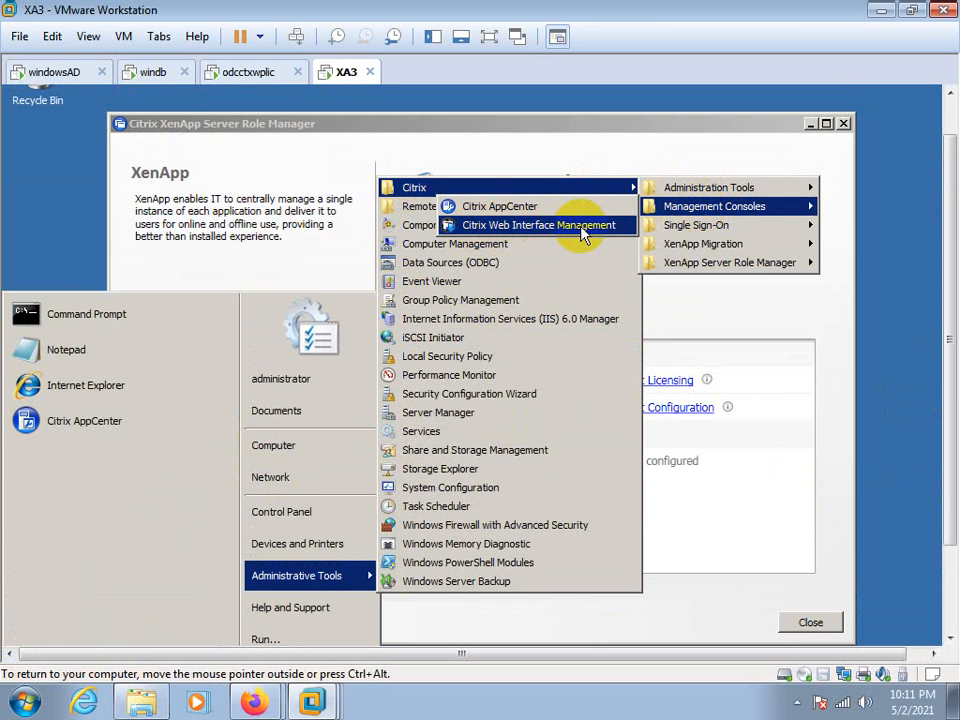
{"action": "left_click", "coordinate": [579, 155]}
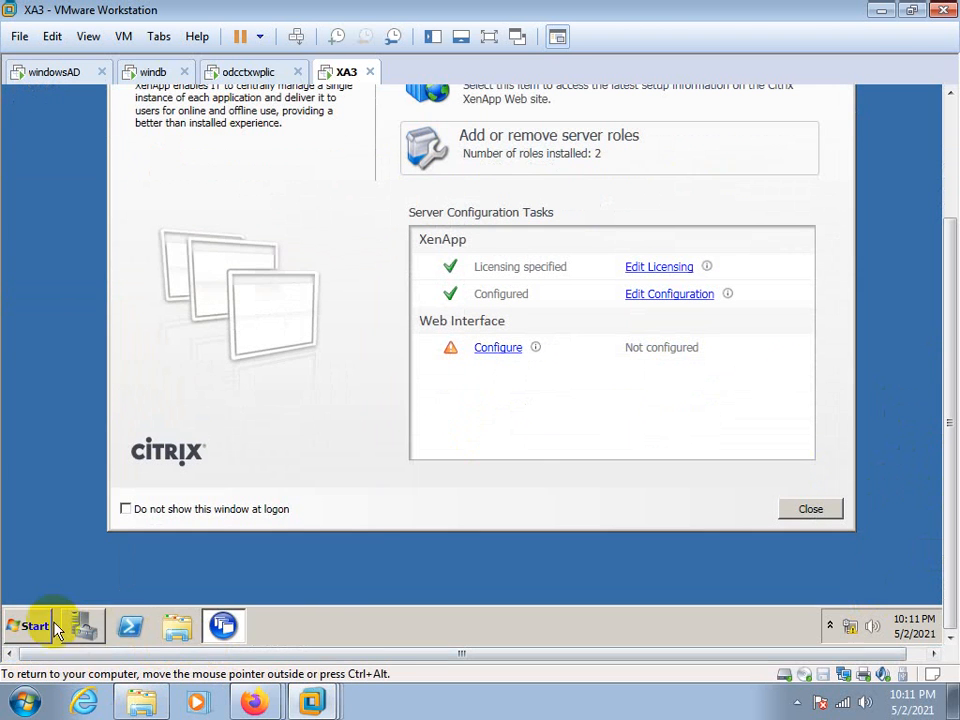
Locate Citrix Web Interface Management among the Citrix consoles, and start the Web Interface configuration from the XenApp Server Role Manager
{"action": "left_click", "coordinate": [34, 625]}
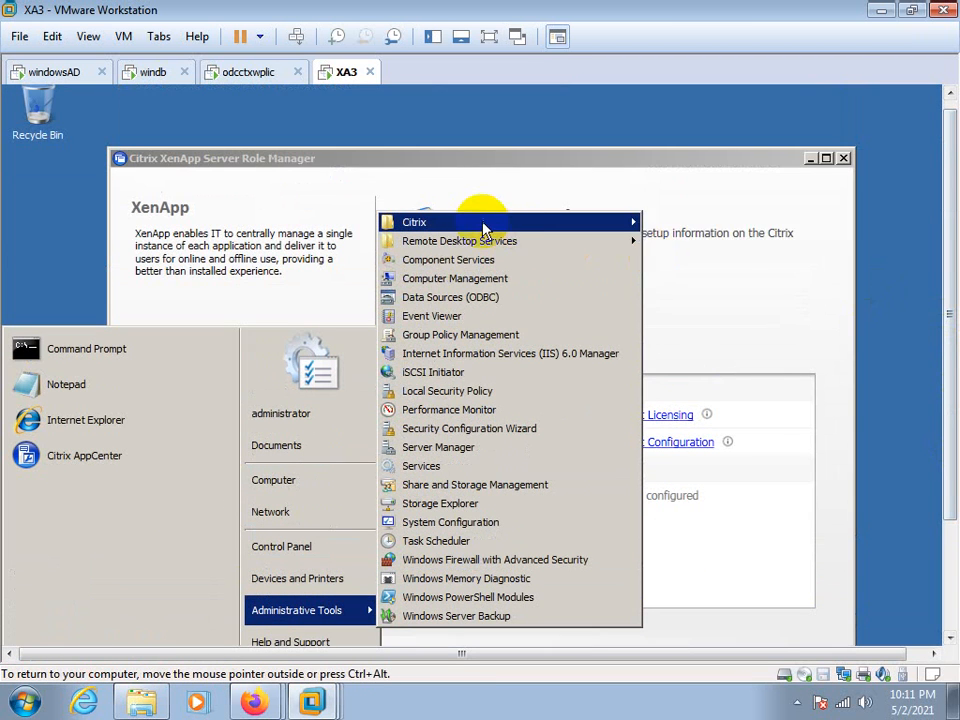
{"action": "mouse_move", "coordinate": [483, 228]}
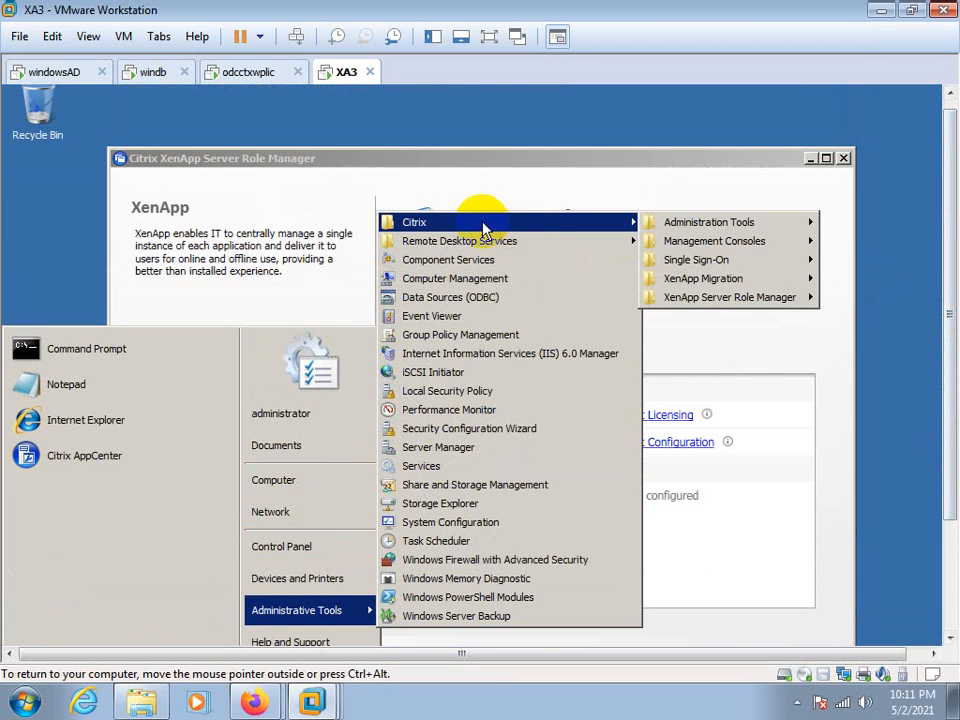
{"action": "mouse_move", "coordinate": [668, 241]}
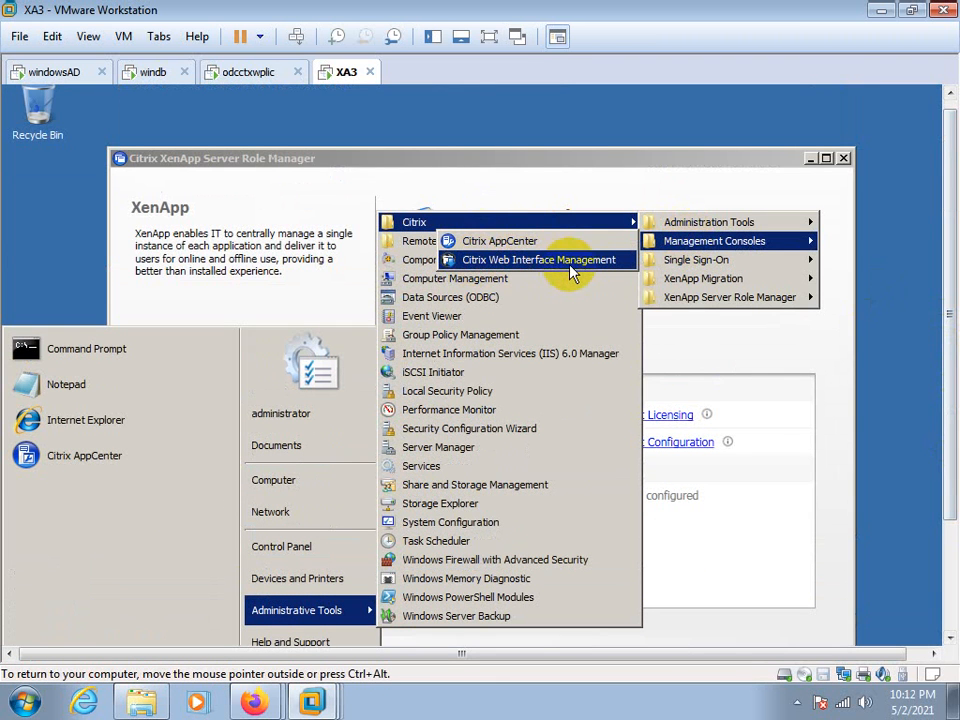
{"action": "left_click", "coordinate": [611, 156]}
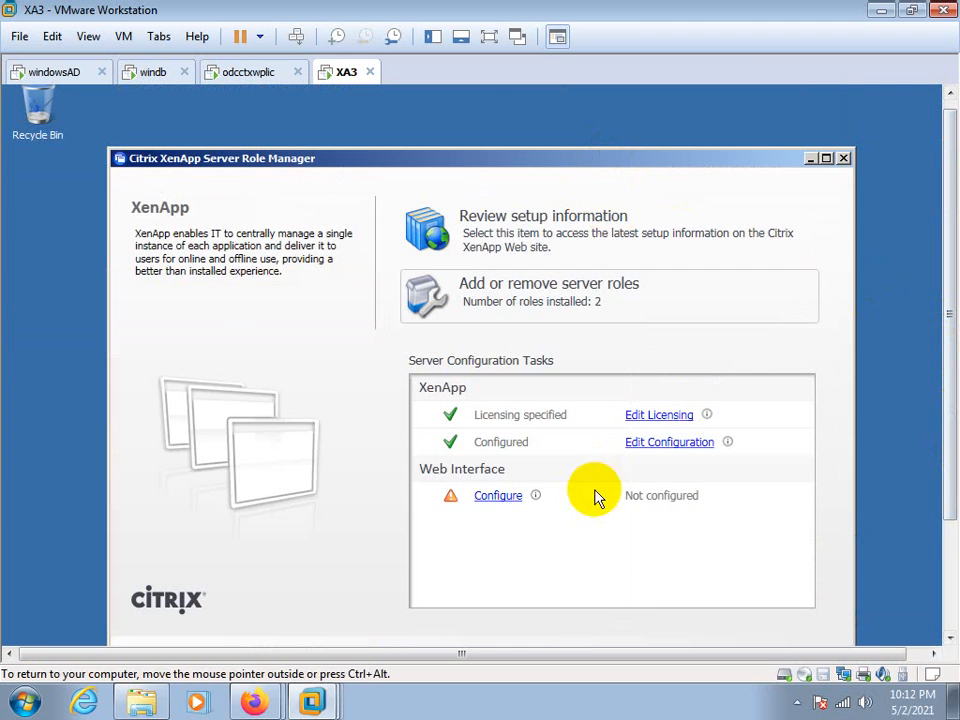
{"action": "left_click", "coordinate": [483, 497]}
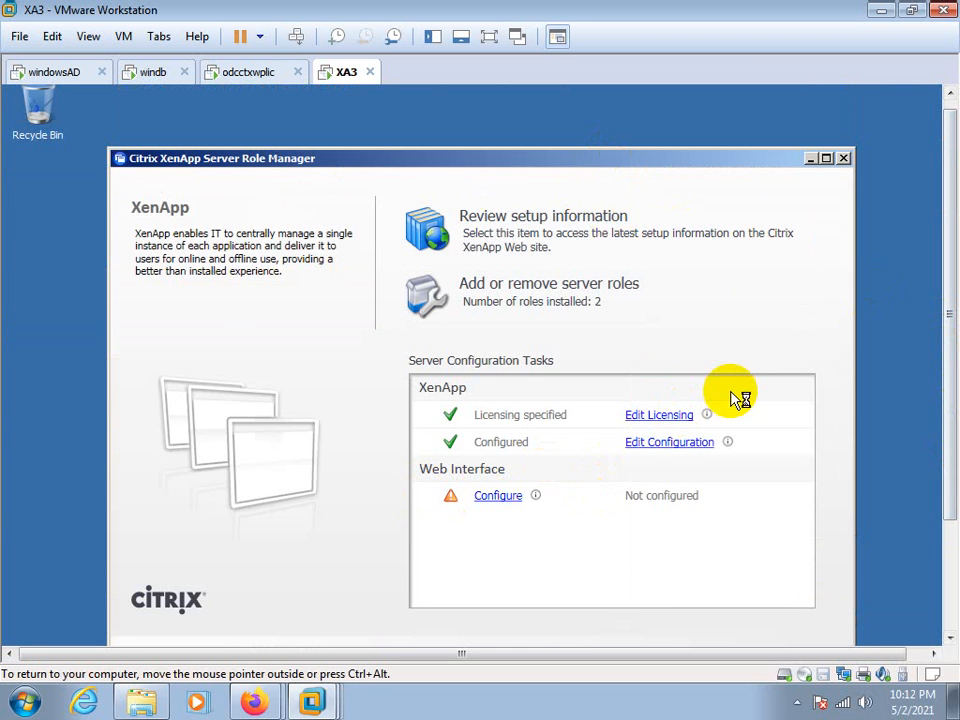
Switch to the odcctxwplic VM and review the information of the xenapp65 farm servers in Citrix AppCenter, ending with XA2
{"action": "left_click", "coordinate": [243, 74]}
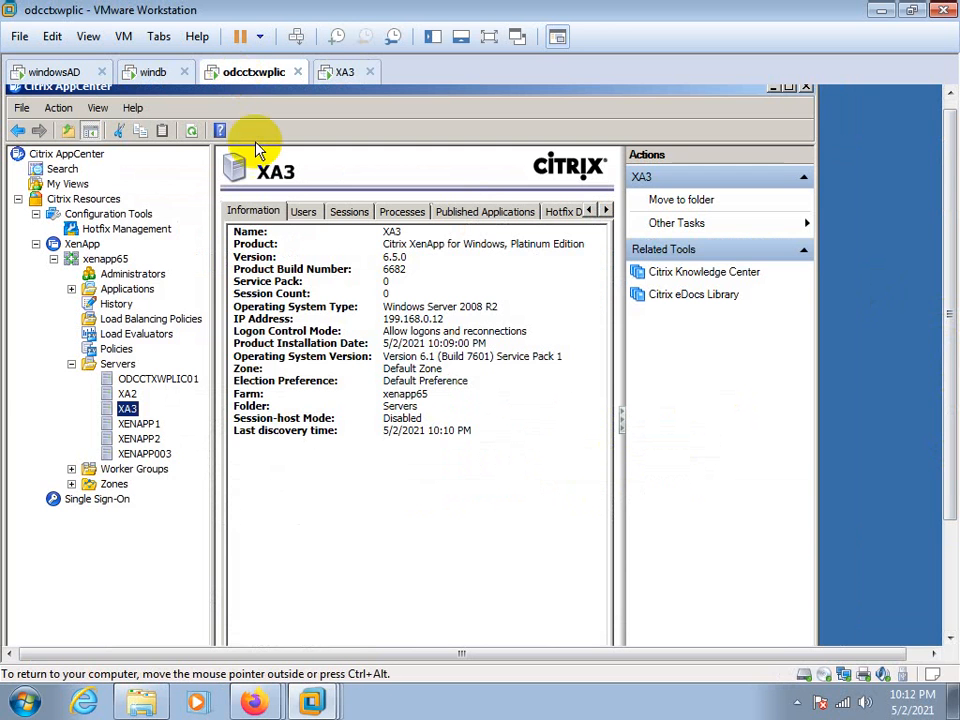
{"action": "left_click", "coordinate": [142, 453]}
{"action": "left_click", "coordinate": [138, 438]}
{"action": "left_click", "coordinate": [138, 423]}
{"action": "left_click", "coordinate": [127, 408]}
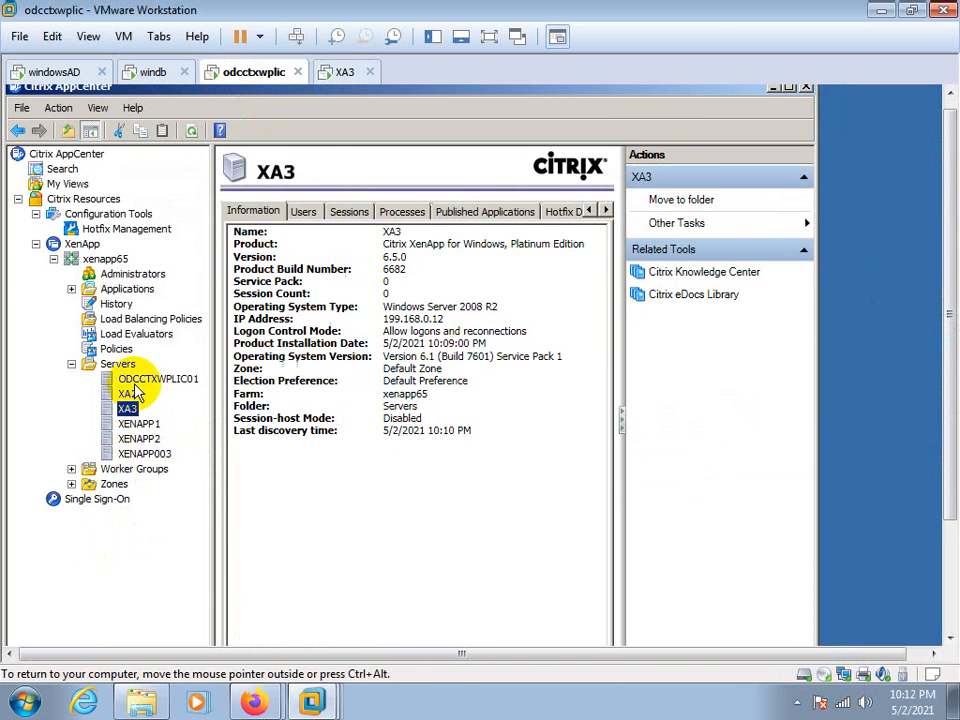
{"action": "left_click", "coordinate": [145, 379]}
{"action": "left_click", "coordinate": [127, 393]}
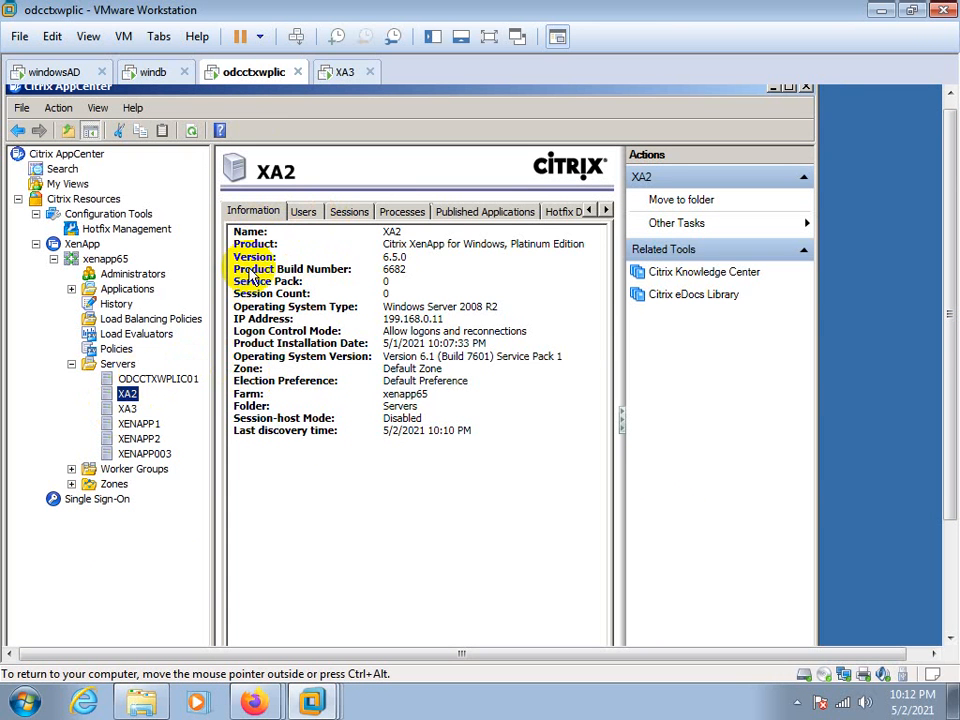
{"action": "left_click", "coordinate": [431, 233]}
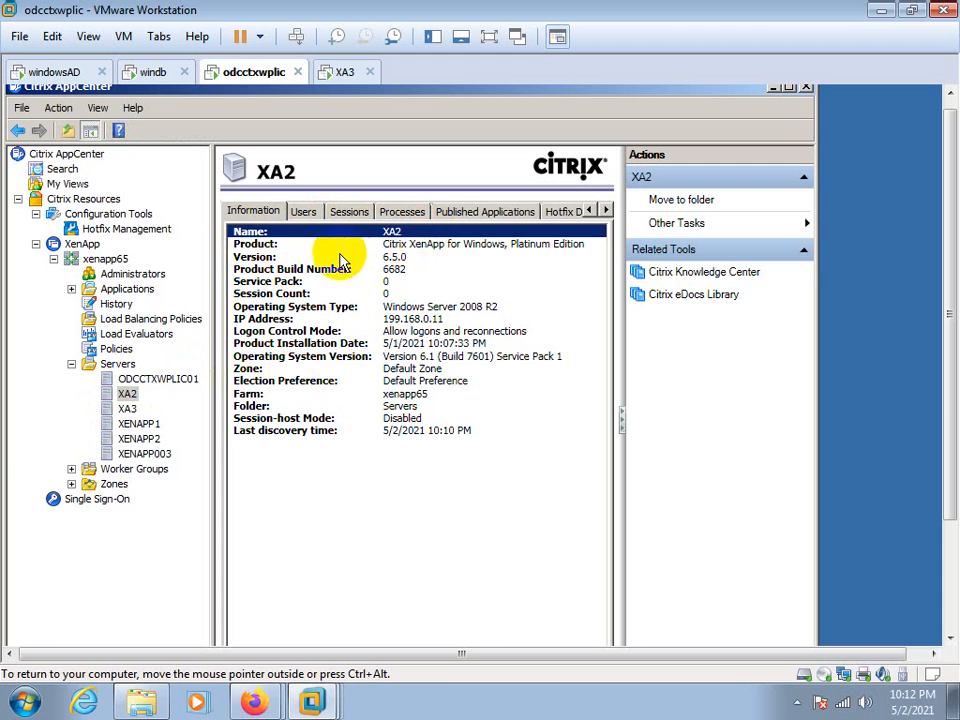
Check the product edition and version of server XA2 in Citrix AppCenter
{"action": "left_click", "coordinate": [250, 245]}
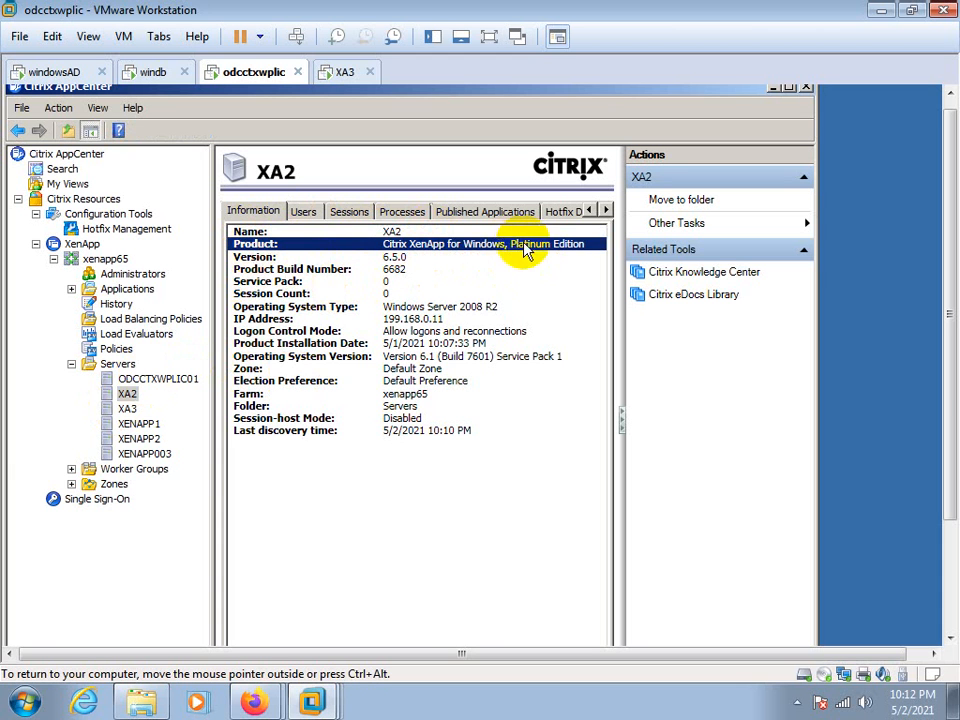
{"action": "left_click", "coordinate": [250, 257]}
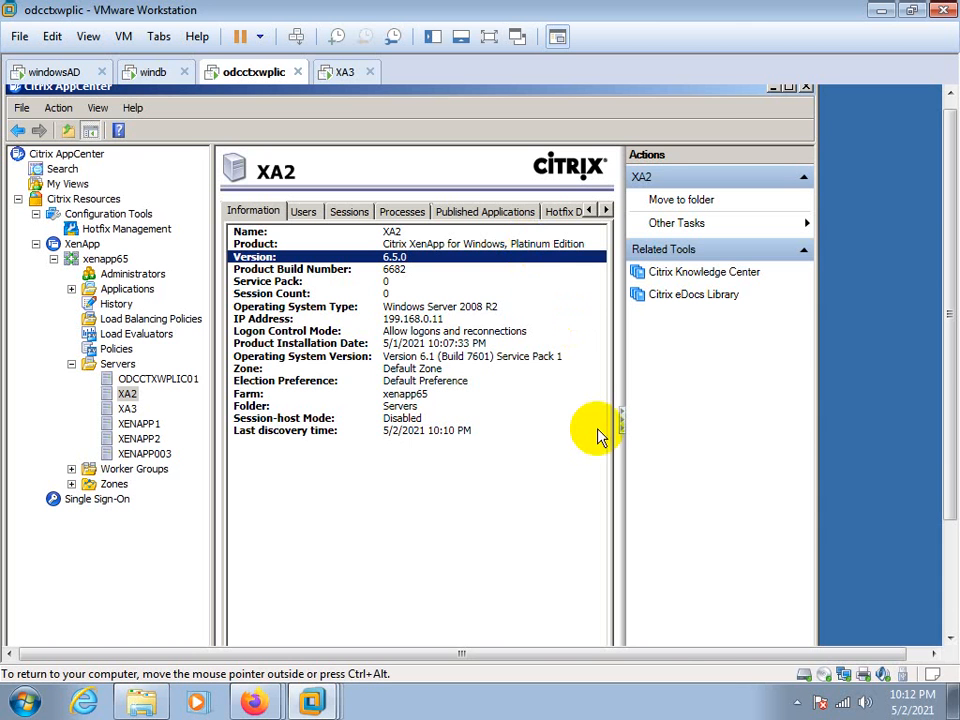
Switch to the XA3 VM and start creating a new site under XenApp Web Sites in Citrix Web Interface Management
{"action": "left_click", "coordinate": [343, 72]}
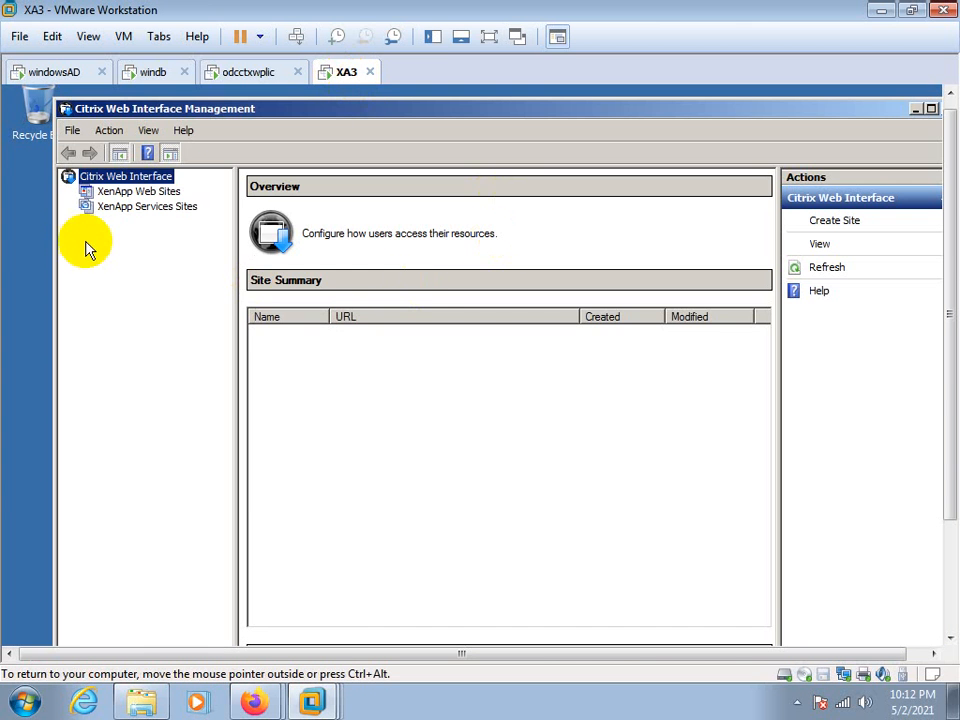
{"action": "left_click", "coordinate": [105, 191]}
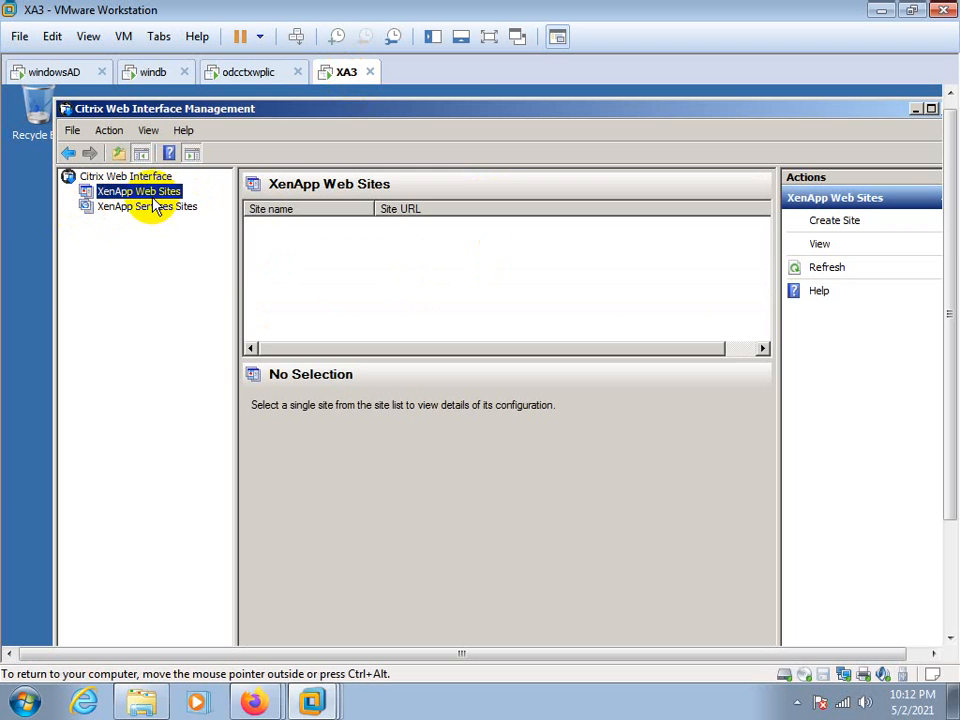
{"action": "left_click", "coordinate": [130, 207]}
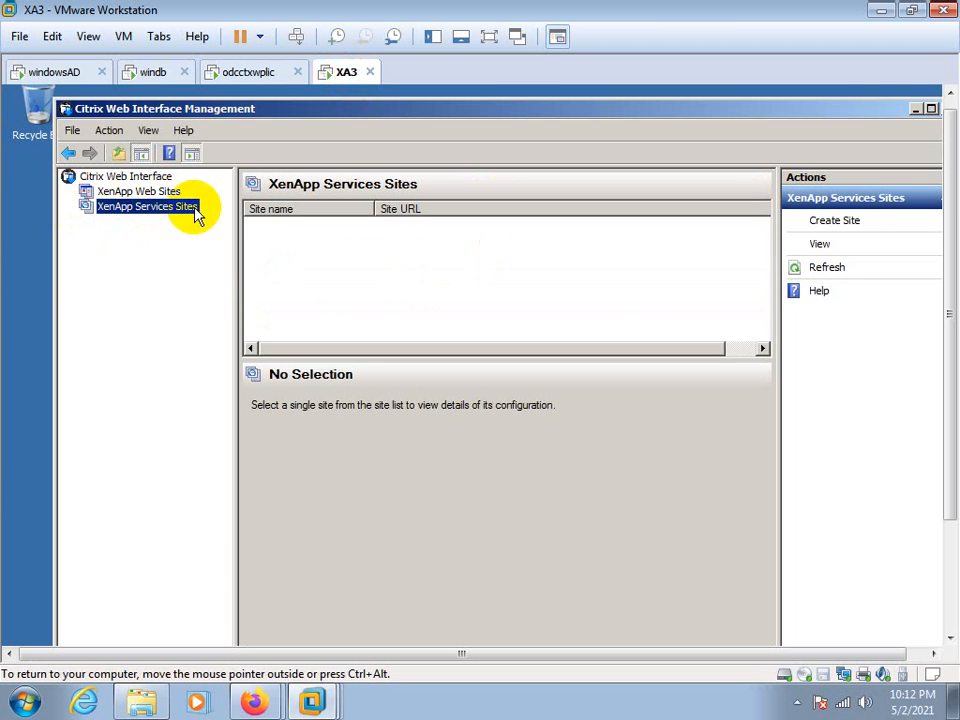
{"action": "left_click", "coordinate": [142, 192]}
{"action": "left_click", "coordinate": [835, 222]}
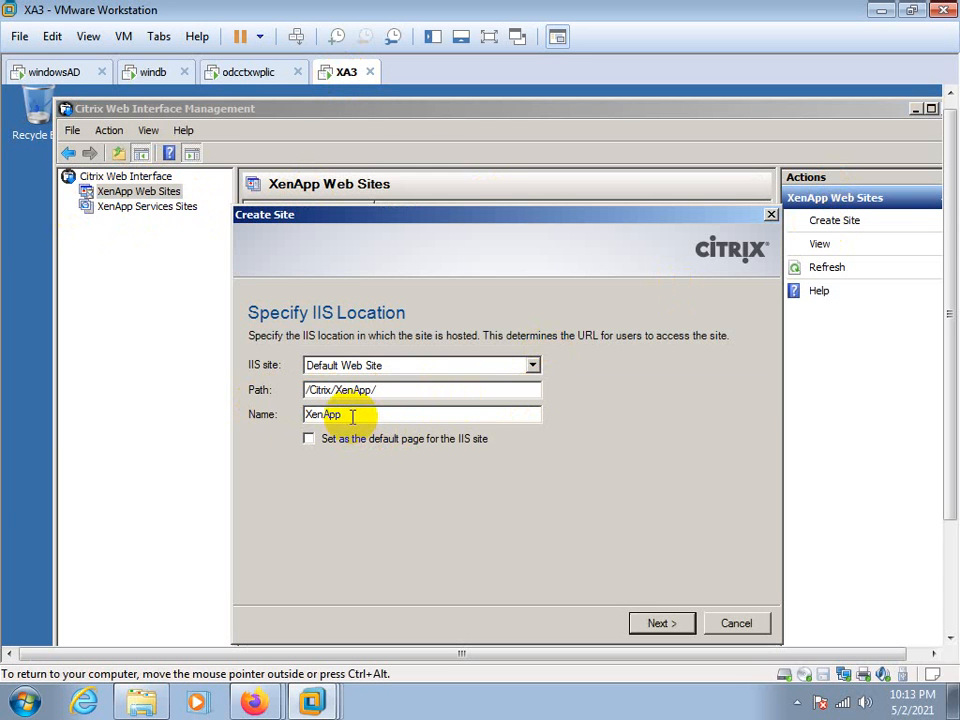
Choose Default Web Site as the IIS site, preview the point of authentication page, and return to the IIS location settings
{"action": "left_click", "coordinate": [412, 367]}
{"action": "left_click", "coordinate": [414, 381]}
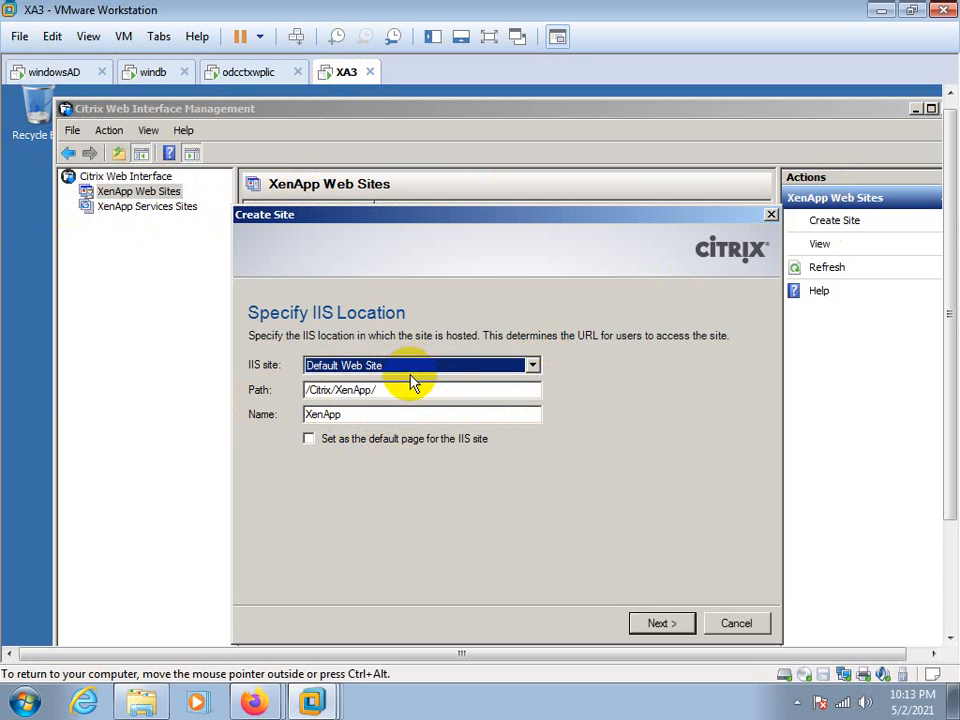
{"action": "left_click", "coordinate": [665, 623]}
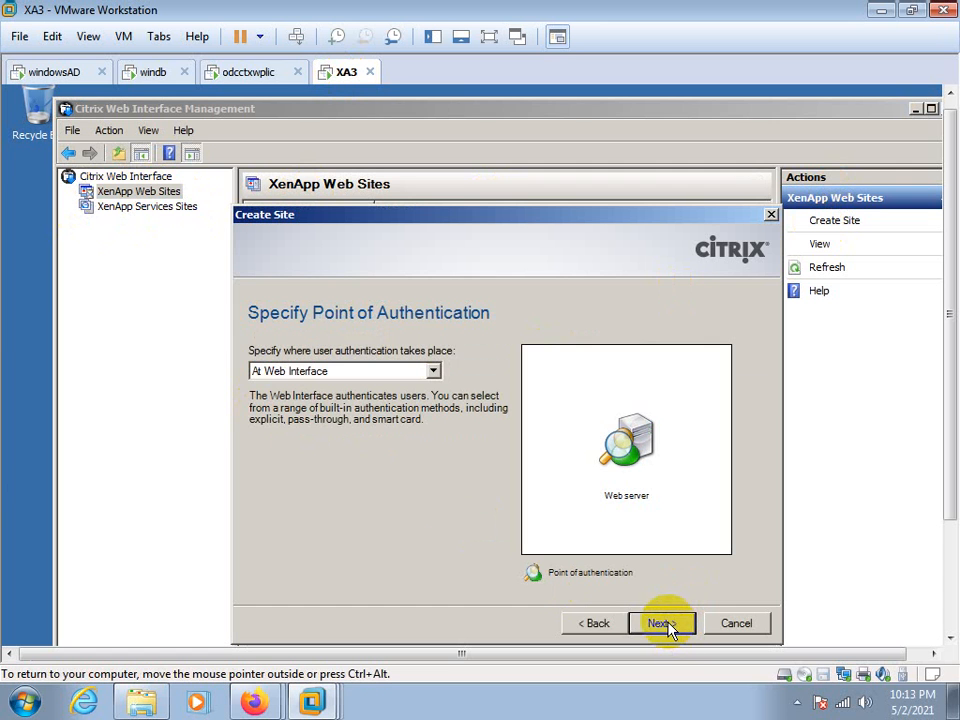
{"action": "left_click", "coordinate": [590, 623]}
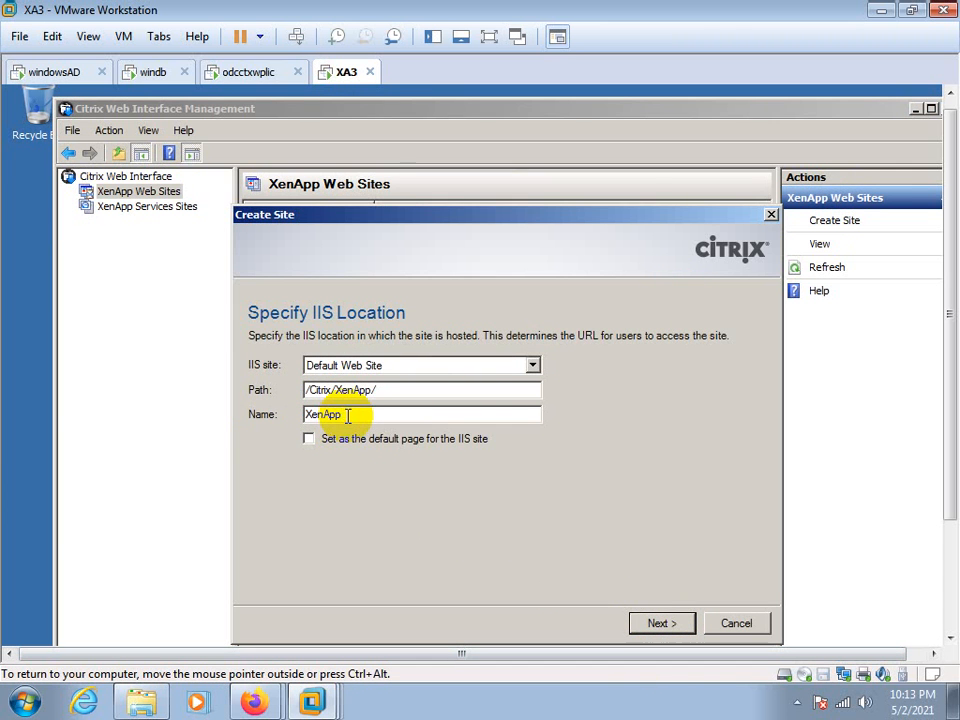
Name the new site citrixweb, cancel the AppCenter discovery wizard and close Citrix AppCenter
{"action": "left_click_drag", "start_coordinate": [347, 416], "coordinate": [250, 419]}
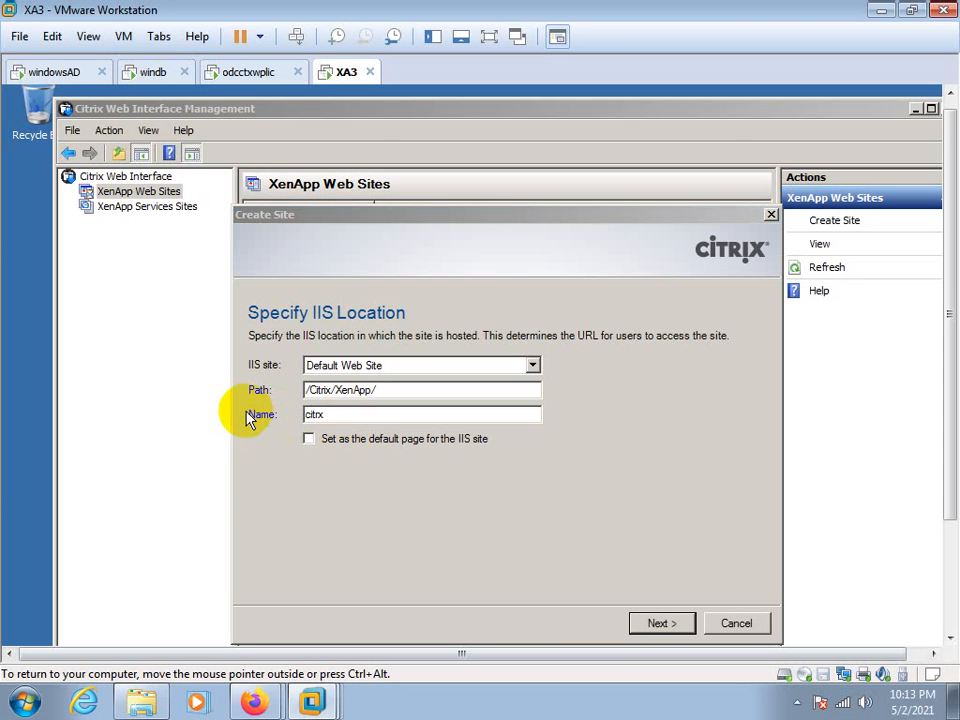
{"action": "left_click", "coordinate": [337, 415]}
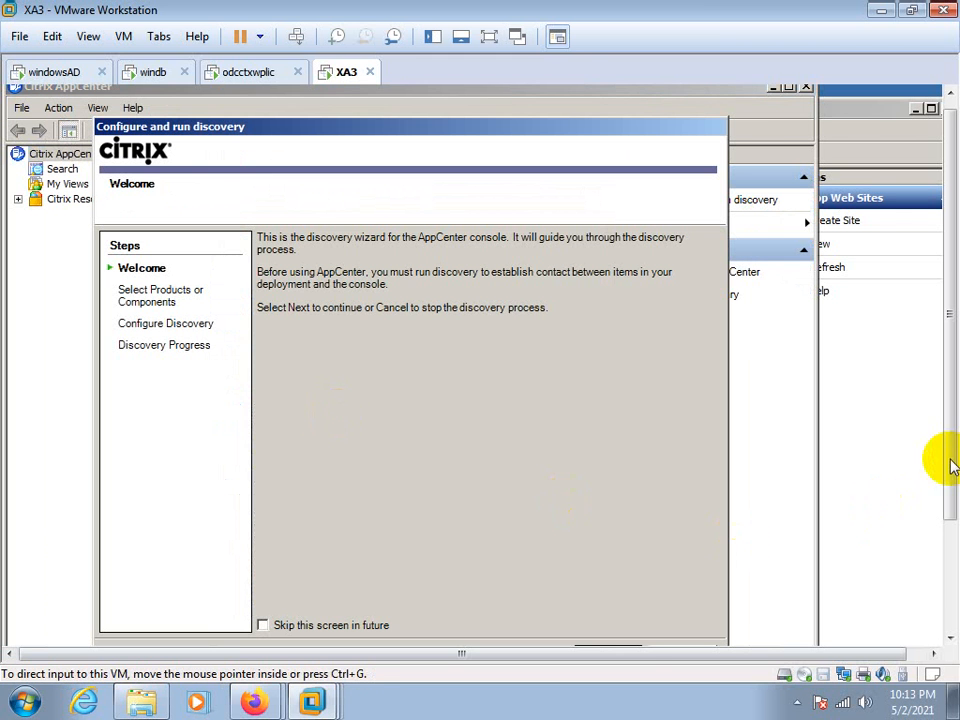
{"action": "left_click_drag", "start_coordinate": [943, 461], "coordinate": [945, 546]}
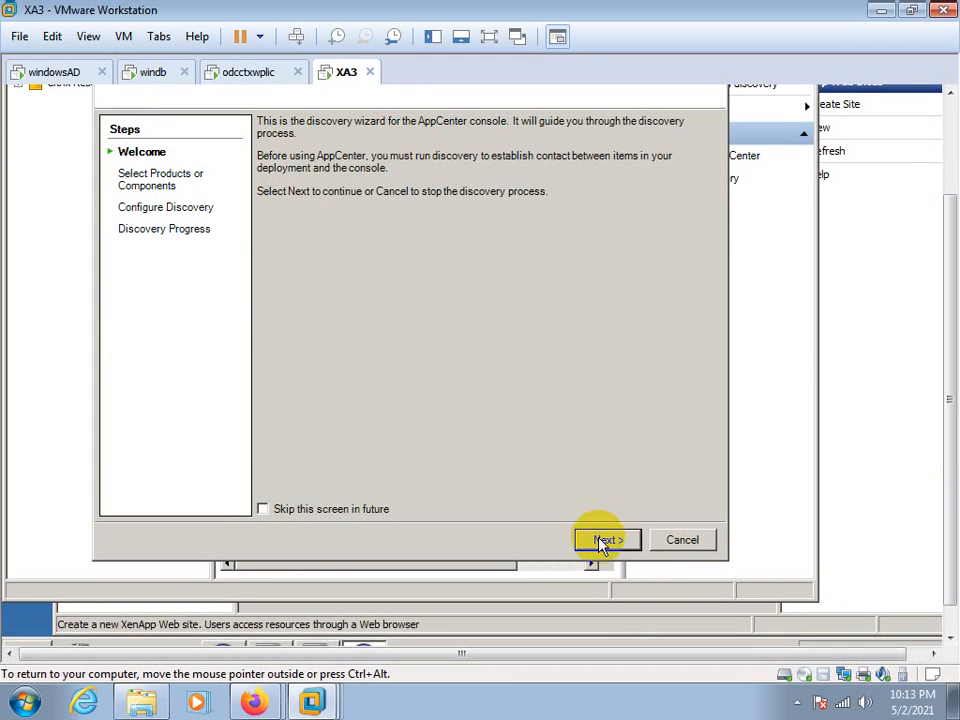
{"action": "left_click", "coordinate": [681, 540]}
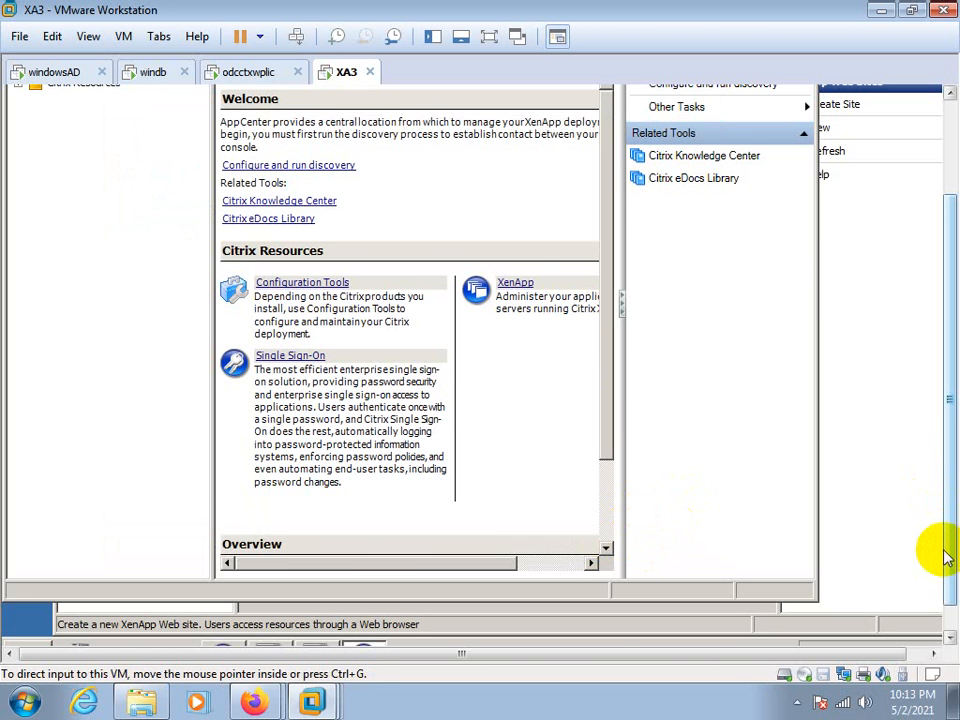
{"action": "left_click_drag", "start_coordinate": [950, 551], "coordinate": [947, 380]}
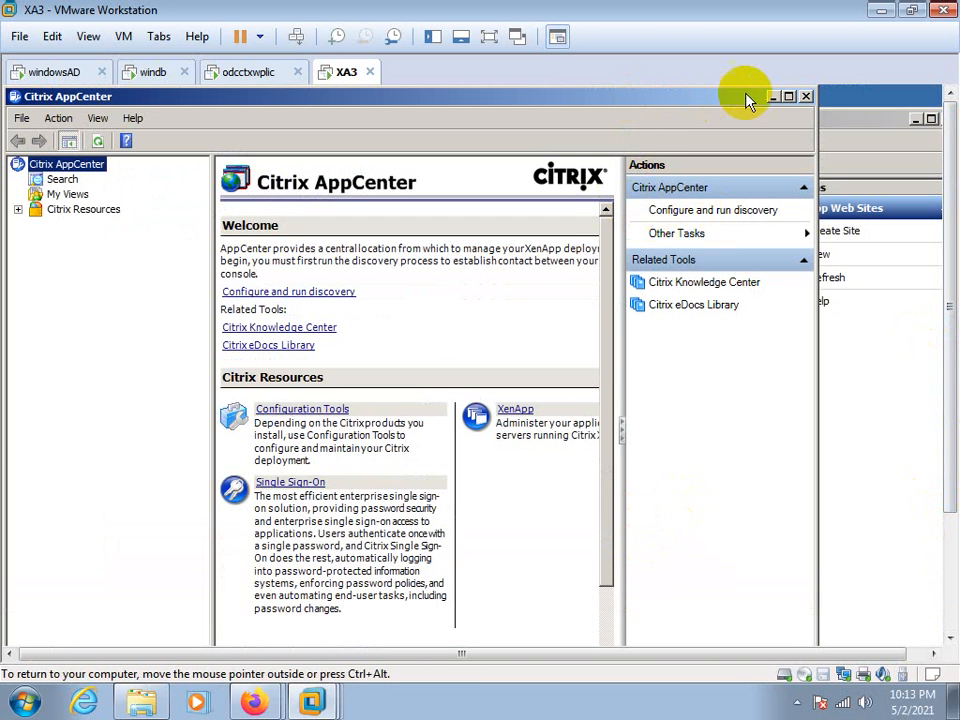
{"action": "left_click", "coordinate": [806, 96]}
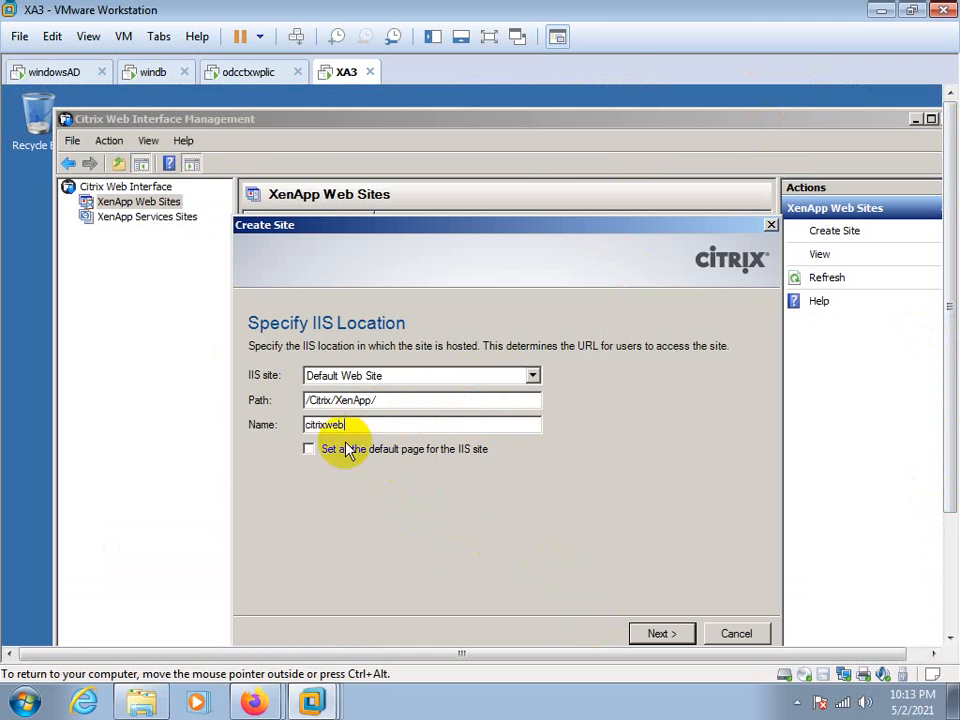
Keep user authentication At Web Interface and create the XenApp Web site
{"action": "left_click", "coordinate": [657, 638]}
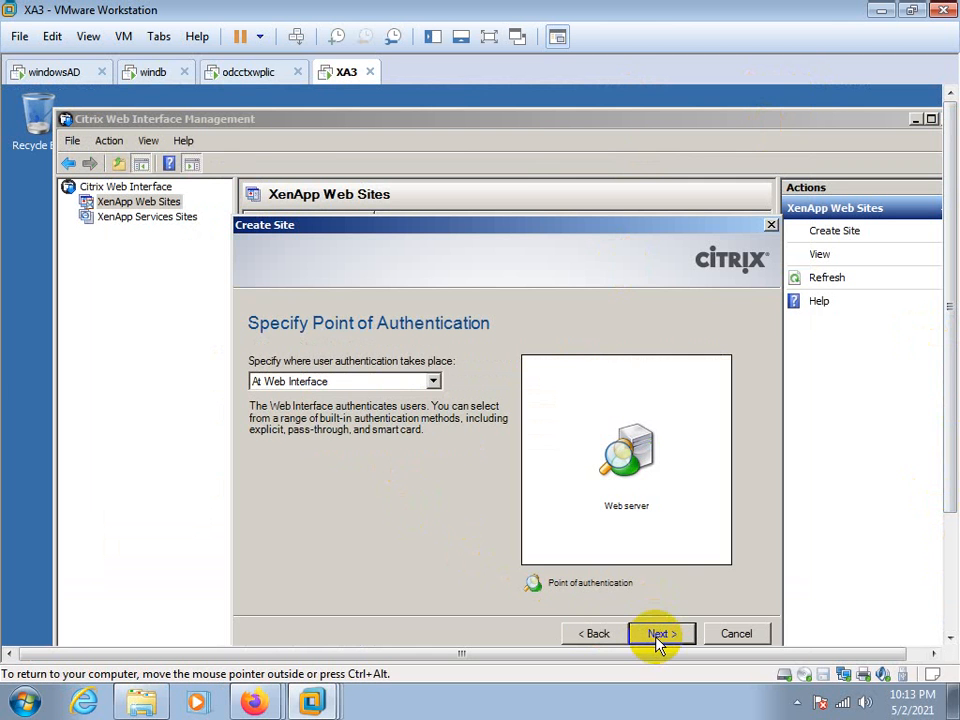
{"action": "left_click", "coordinate": [431, 383]}
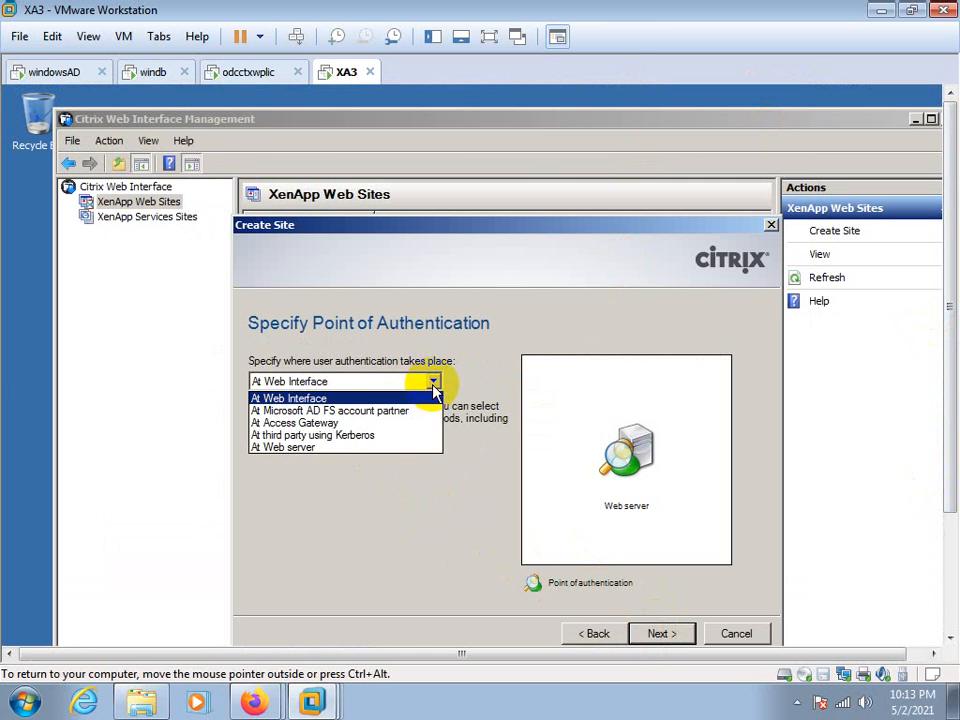
{"action": "left_click", "coordinate": [306, 463]}
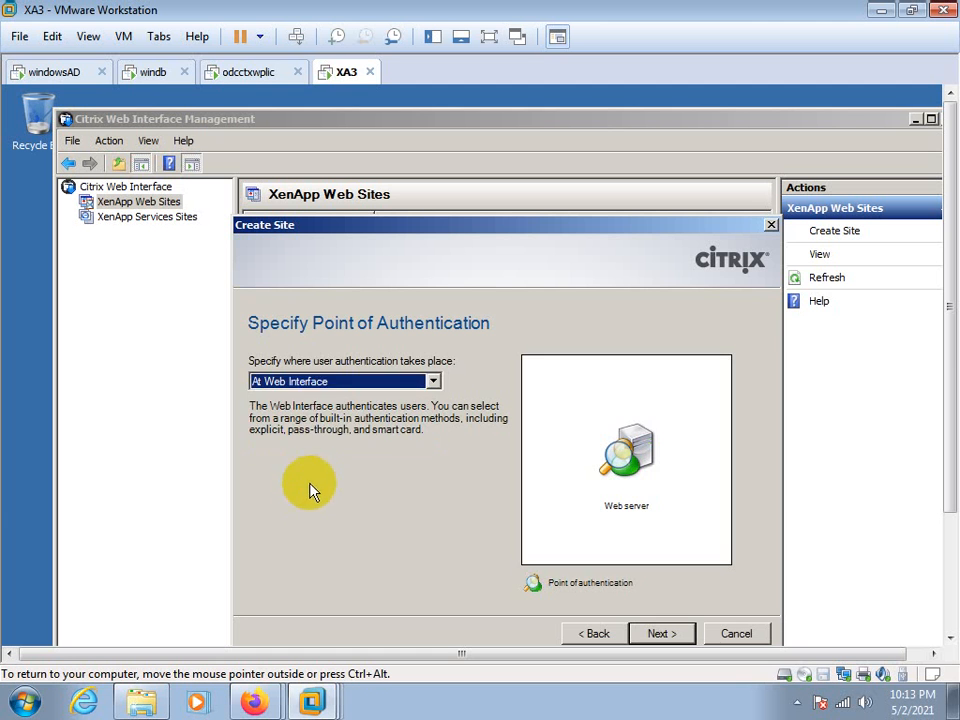
{"action": "left_click", "coordinate": [643, 635]}
{"action": "left_click", "coordinate": [662, 634]}
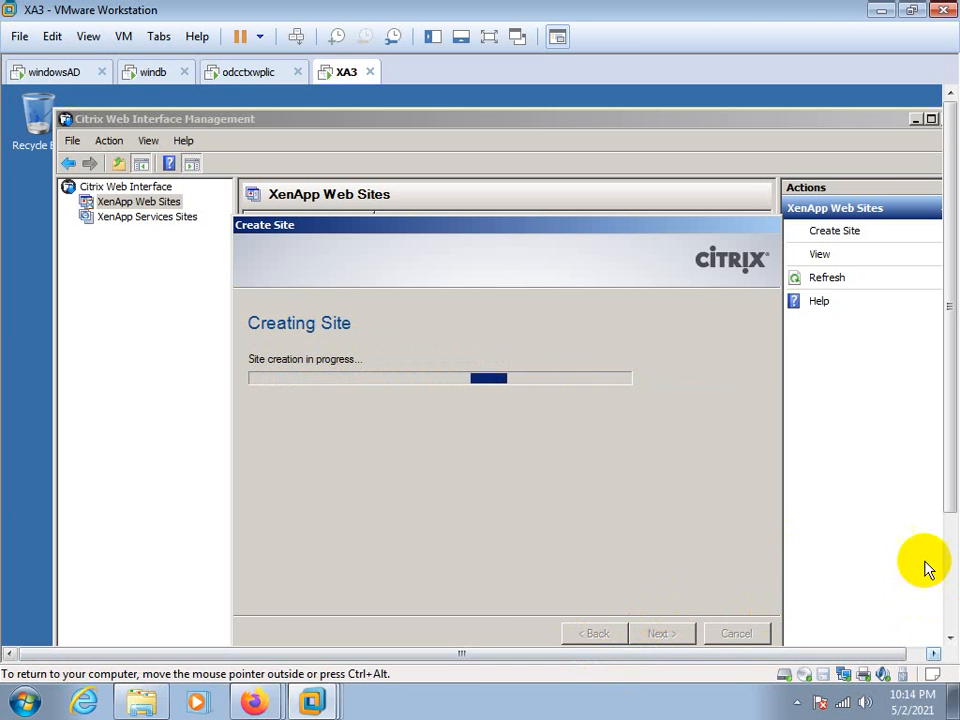
Search XA3's programs for iis, launch Internet Information Services (IIS) 6.0 Manager and inspect its root node
{"action": "left_click_drag", "start_coordinate": [950, 500], "coordinate": [950, 622]}
{"action": "left_click", "coordinate": [38, 632]}
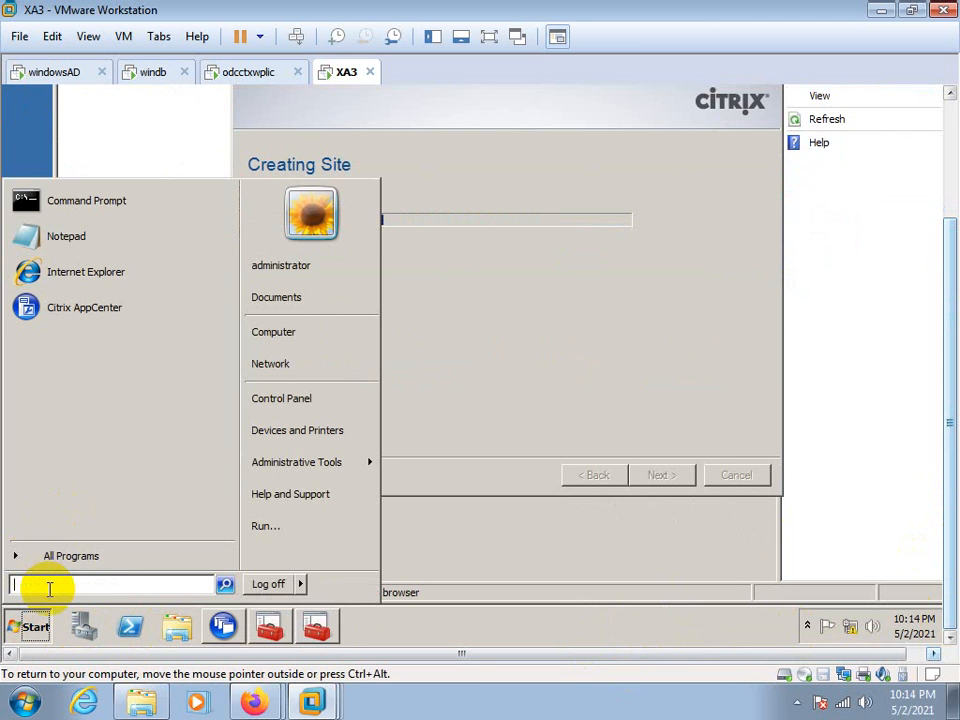
{"action": "type", "text": "iis"}
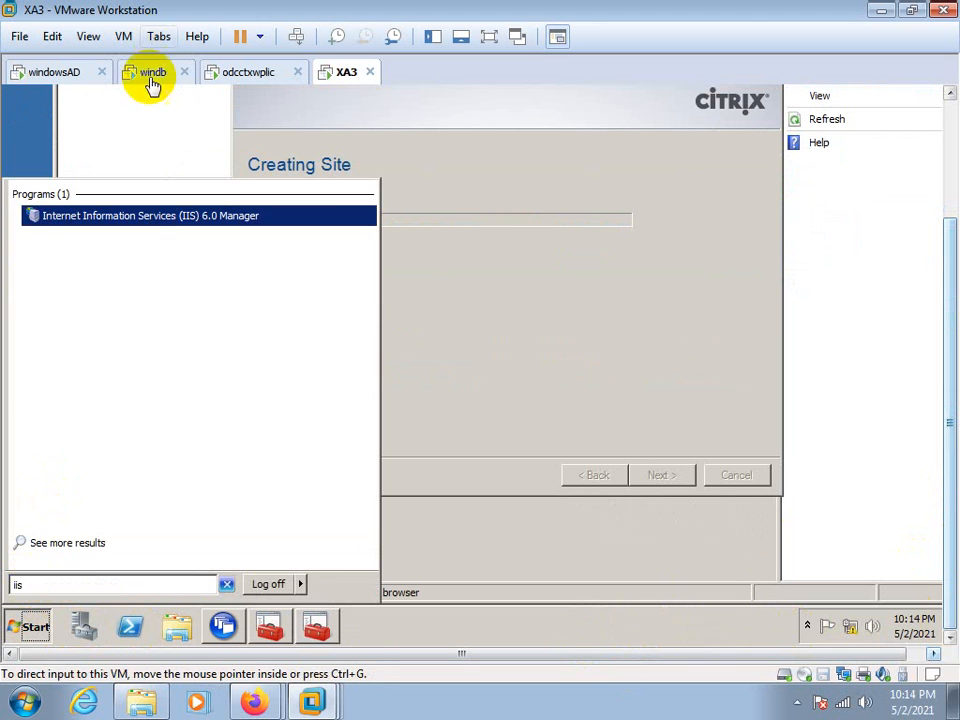
{"action": "left_click", "coordinate": [168, 216]}
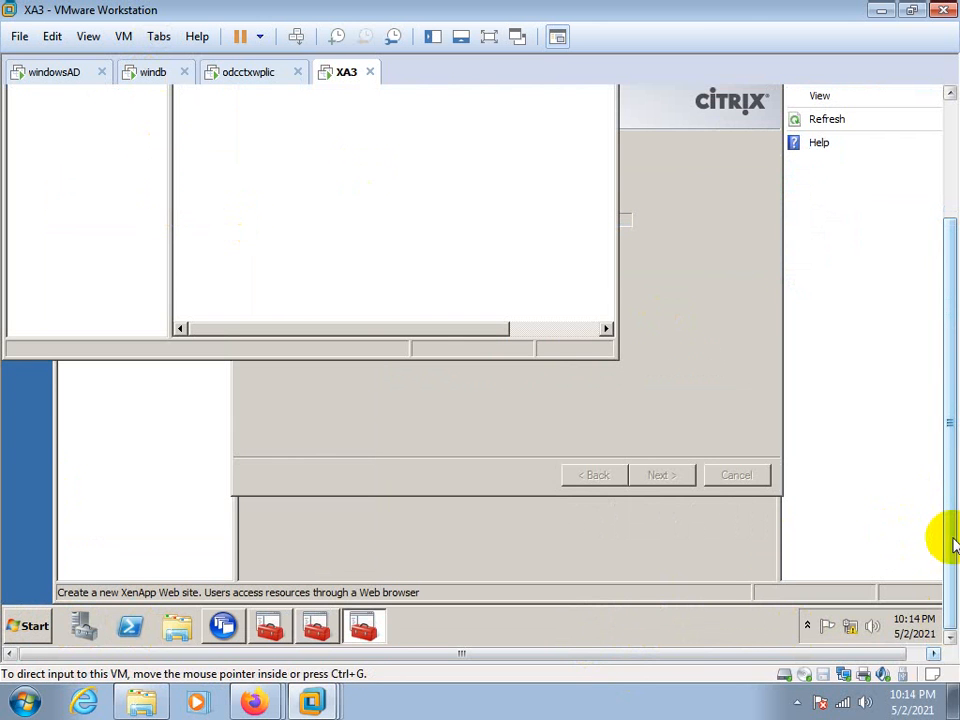
{"action": "left_click_drag", "start_coordinate": [943, 536], "coordinate": [939, 439]}
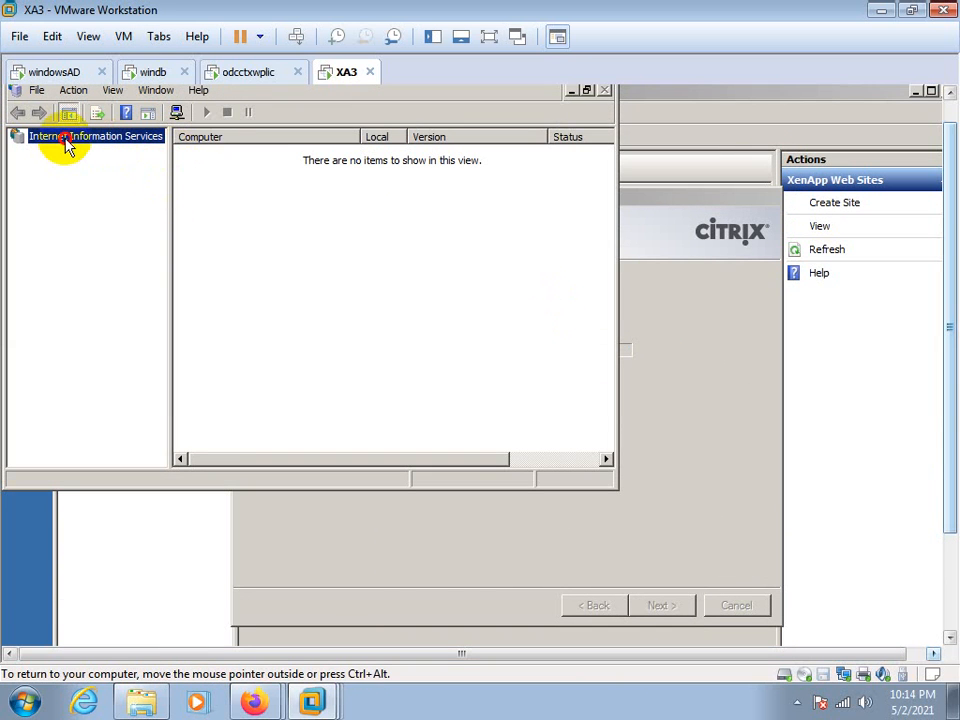
{"action": "left_click_drag", "start_coordinate": [939, 456], "coordinate": [939, 568]}
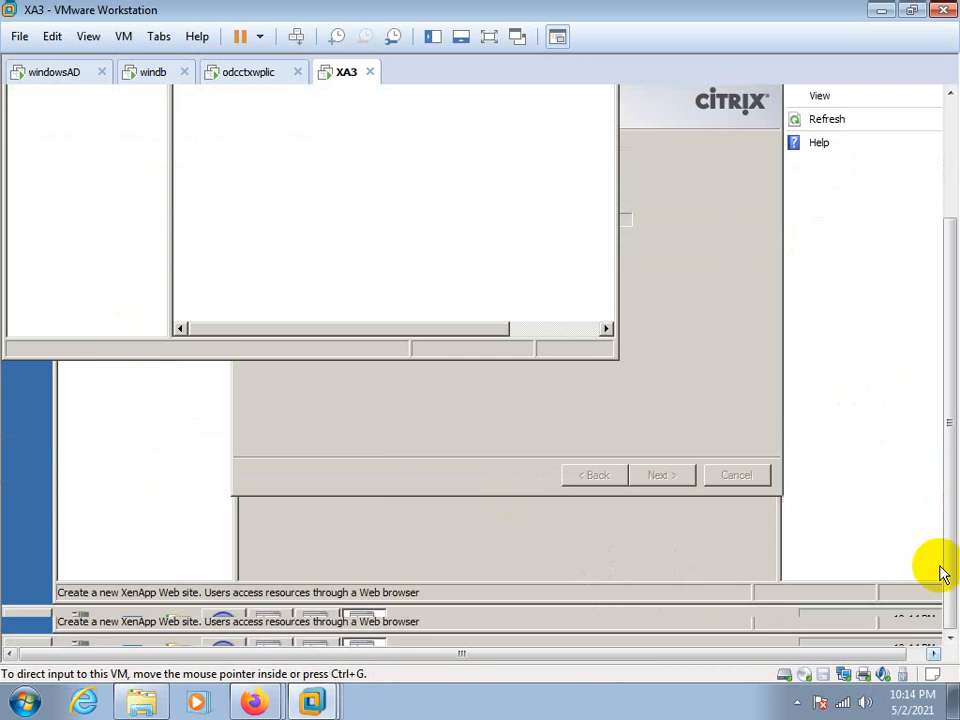
Look through XA3's Administrative Tools for the available IIS management console
{"action": "left_click", "coordinate": [8, 638]}
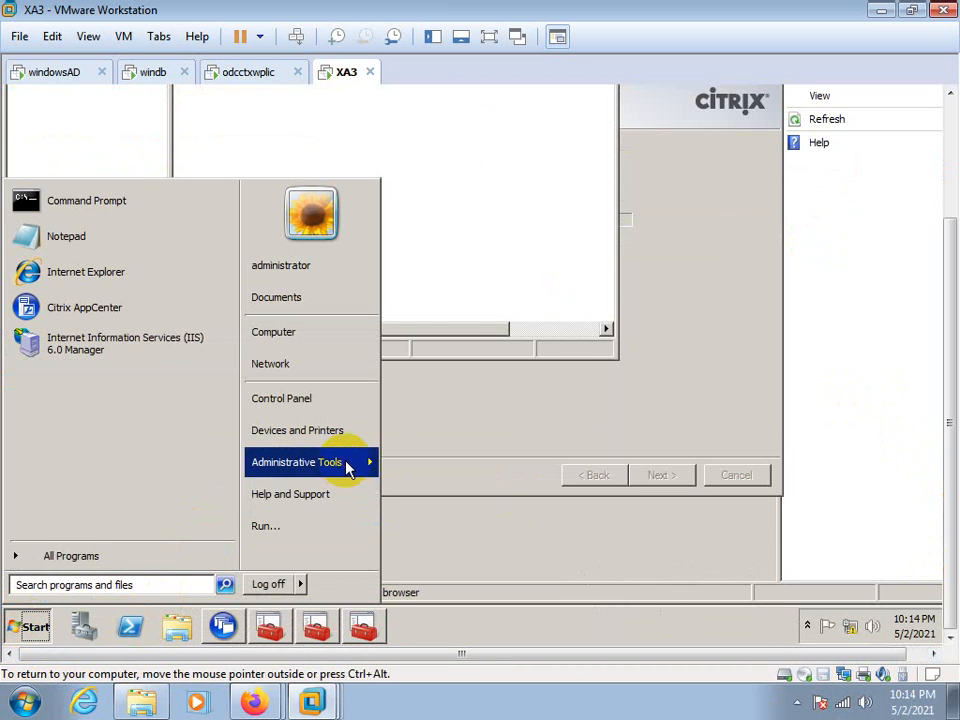
{"action": "mouse_move", "coordinate": [365, 457]}
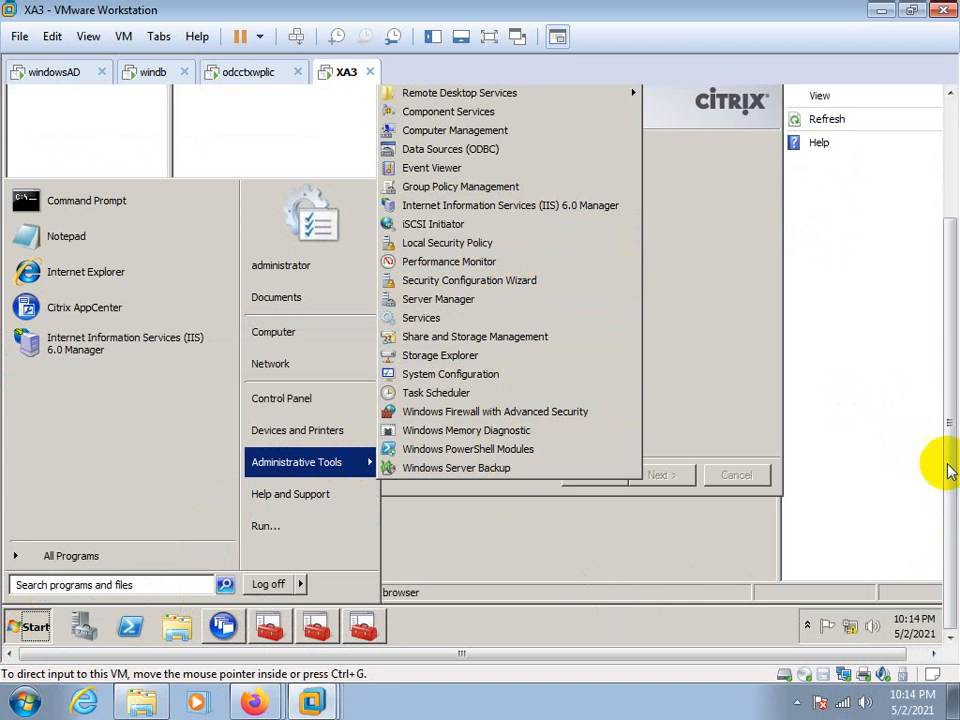
{"action": "left_click_drag", "start_coordinate": [948, 461], "coordinate": [948, 425]}
{"action": "left_click", "coordinate": [236, 208]}
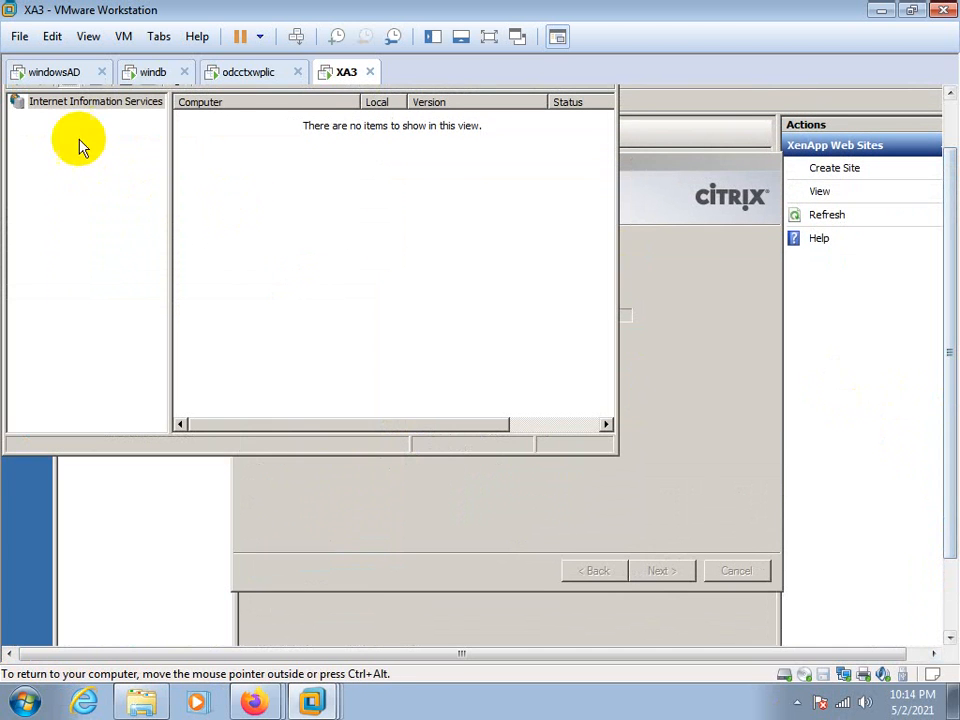
Check the Internet Information Services node in IIS 6.0 Manager for entries and close the console
{"action": "left_click", "coordinate": [84, 104]}
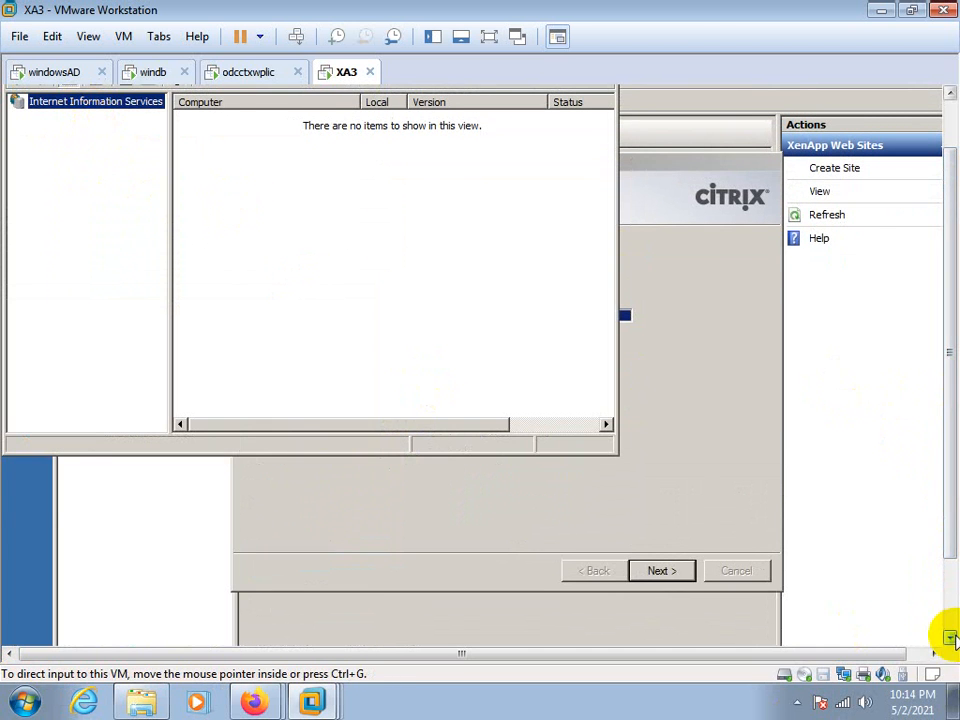
{"action": "left_click_drag", "start_coordinate": [945, 549], "coordinate": [953, 398]}
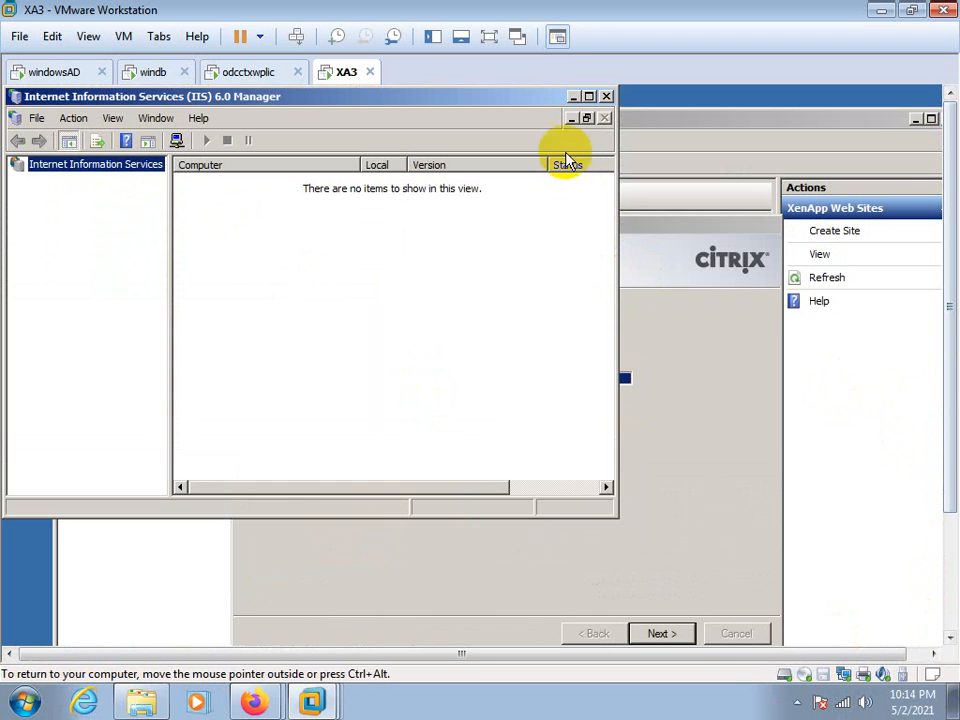
{"action": "left_click", "coordinate": [37, 118]}
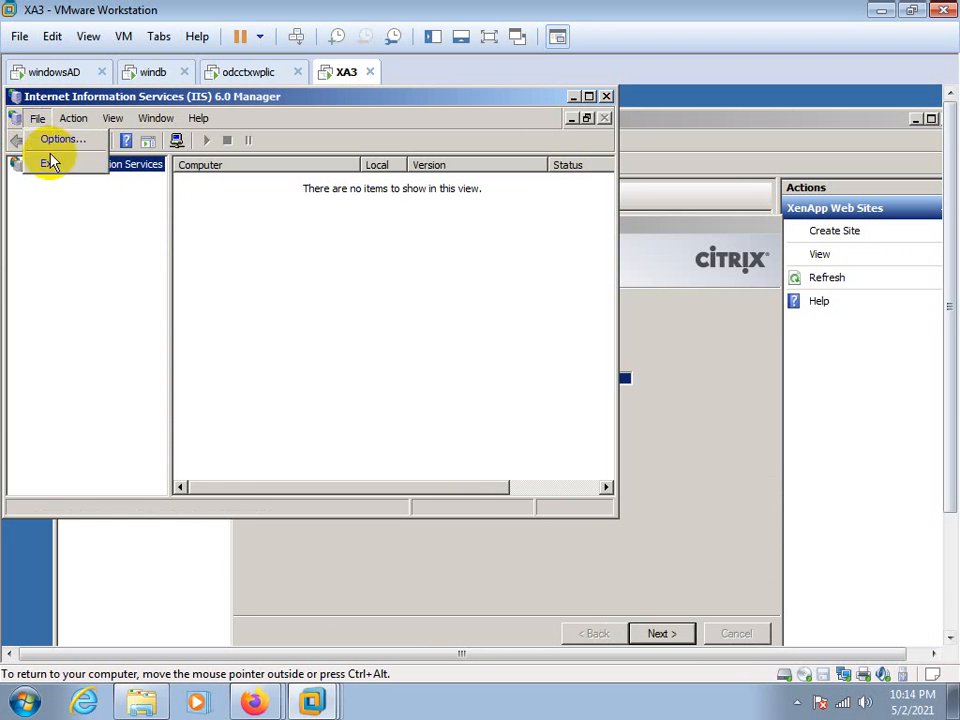
{"action": "left_click", "coordinate": [83, 249]}
{"action": "left_click", "coordinate": [606, 97]}
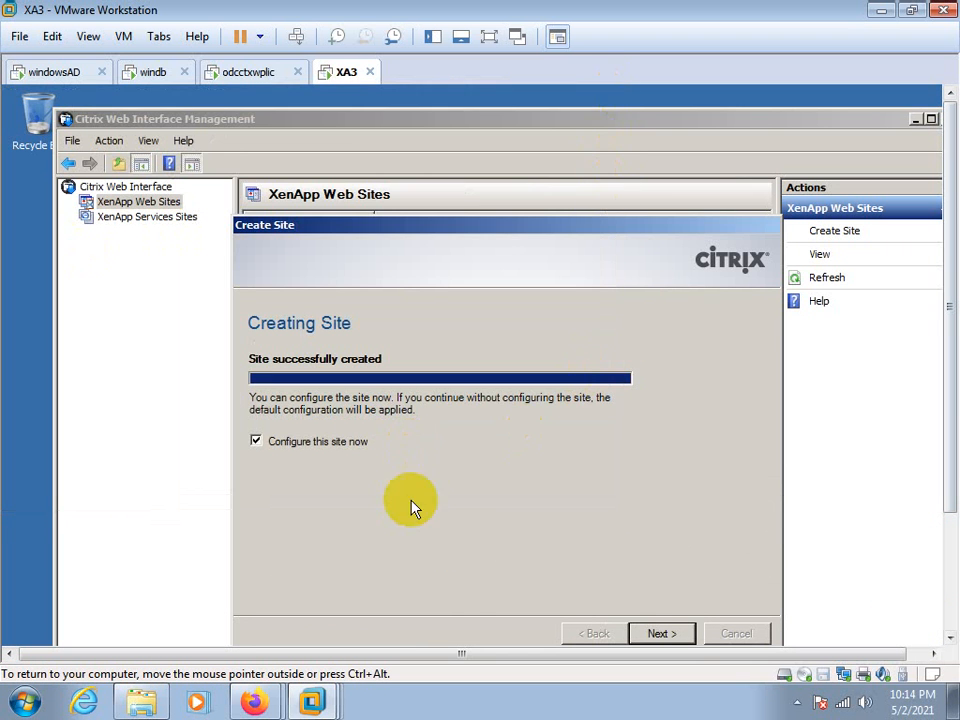
Proceed to citrixweb's initial configuration, check the farm name in AppCenter on odcctxwplic, and set the farm name to xenapp65
{"action": "left_click", "coordinate": [662, 634]}
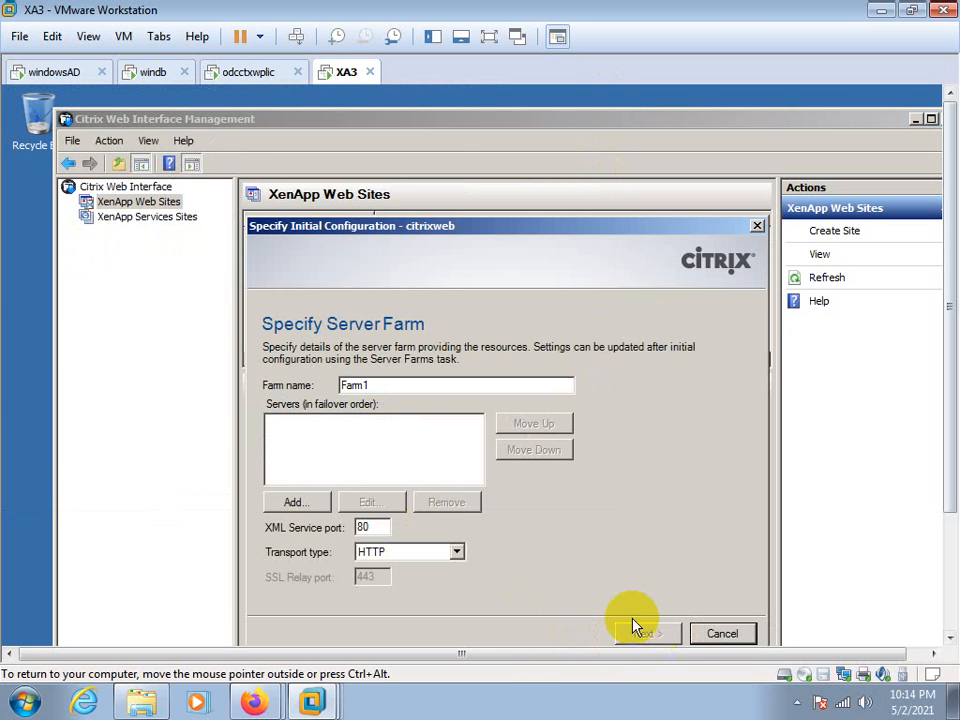
{"action": "left_click", "coordinate": [238, 74]}
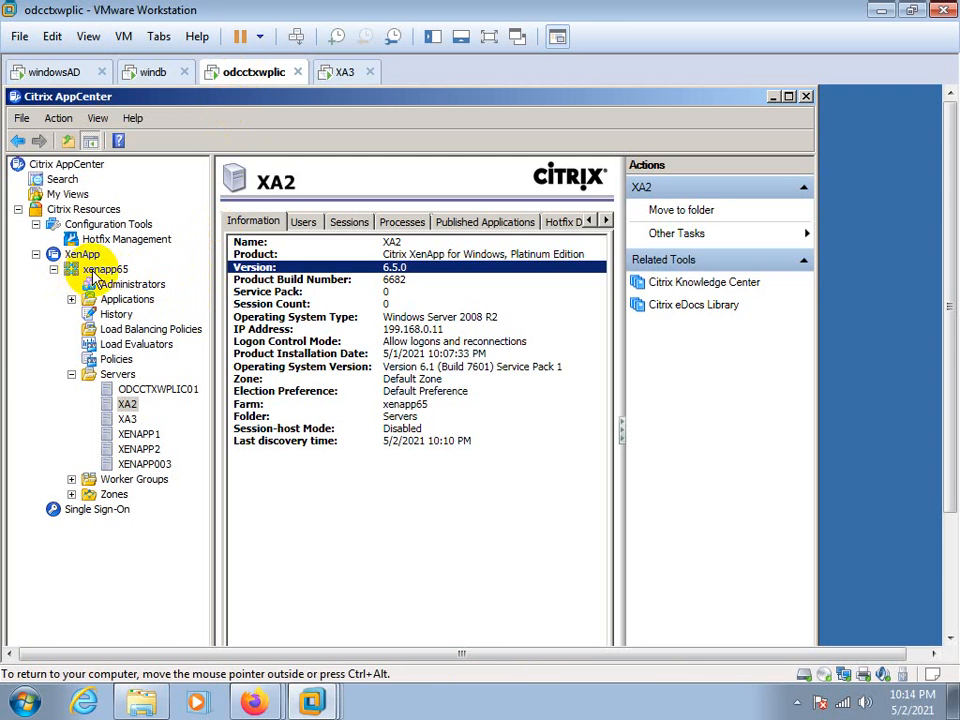
{"action": "left_click", "coordinate": [345, 73]}
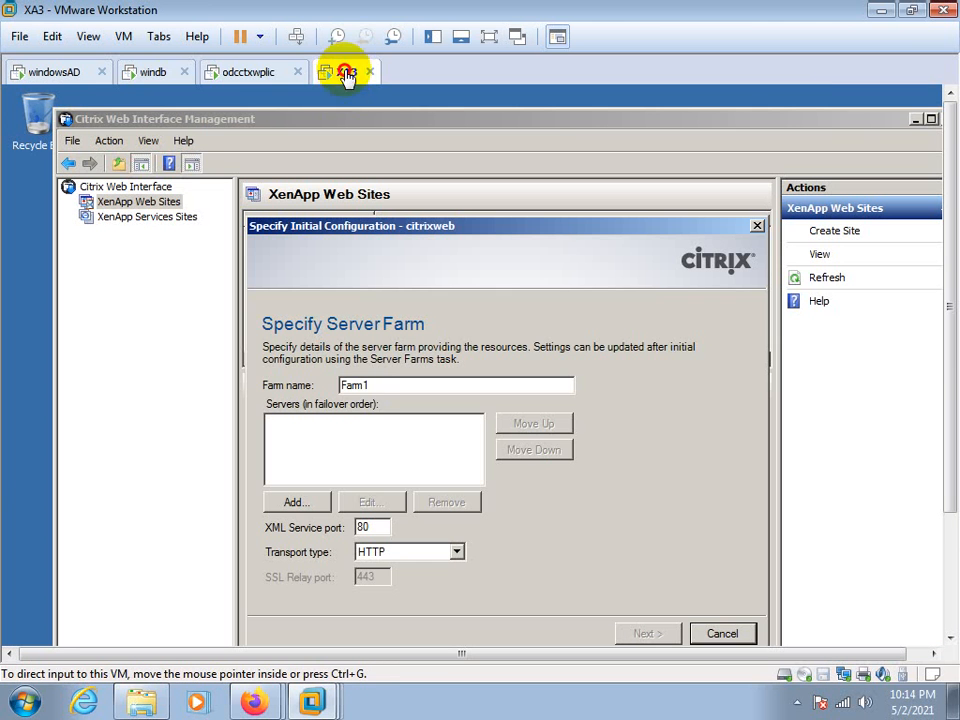
{"action": "left_click", "coordinate": [370, 385]}
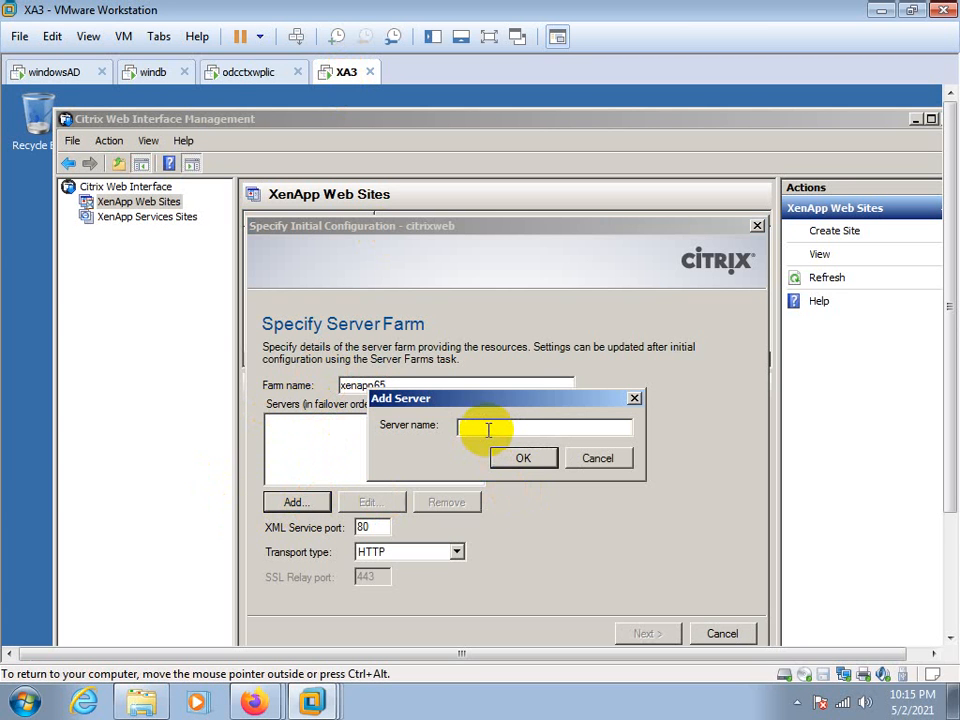
Add server xa3 to the farm's server list, keeping XML Service port 80 and HTTP transport, and proceed to authentication
{"action": "type", "text": "xa3"}
{"action": "left_click", "coordinate": [510, 457]}
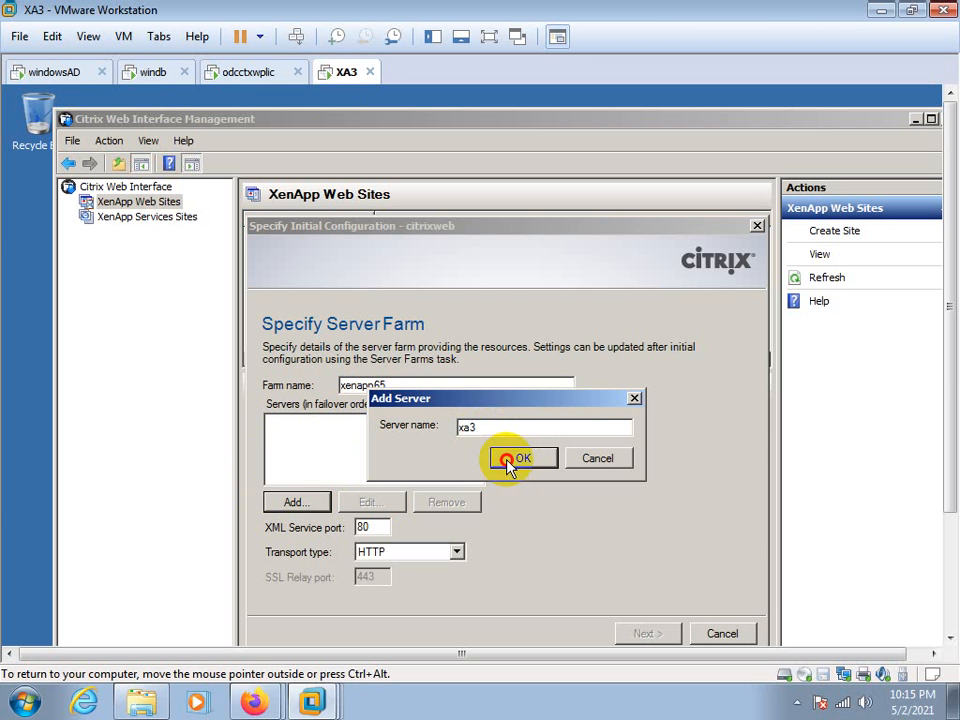
{"action": "left_click", "coordinate": [645, 634]}
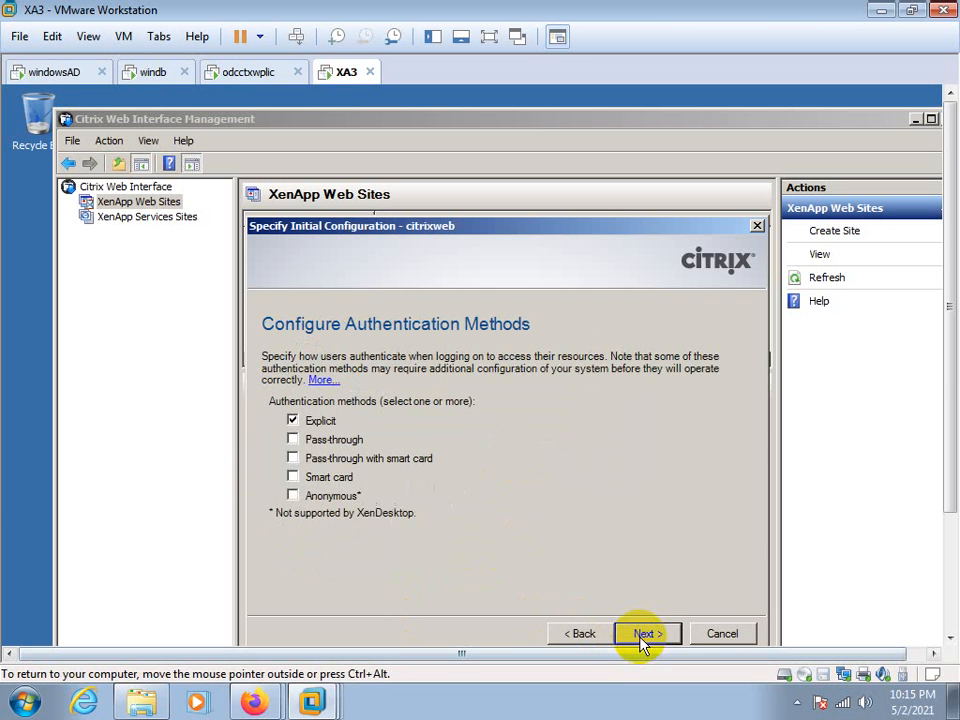
Enable Pass-through alongside Explicit authentication, allowing any domains and keeping the Minimal logon screen and Online resource type
{"action": "left_click", "coordinate": [293, 440]}
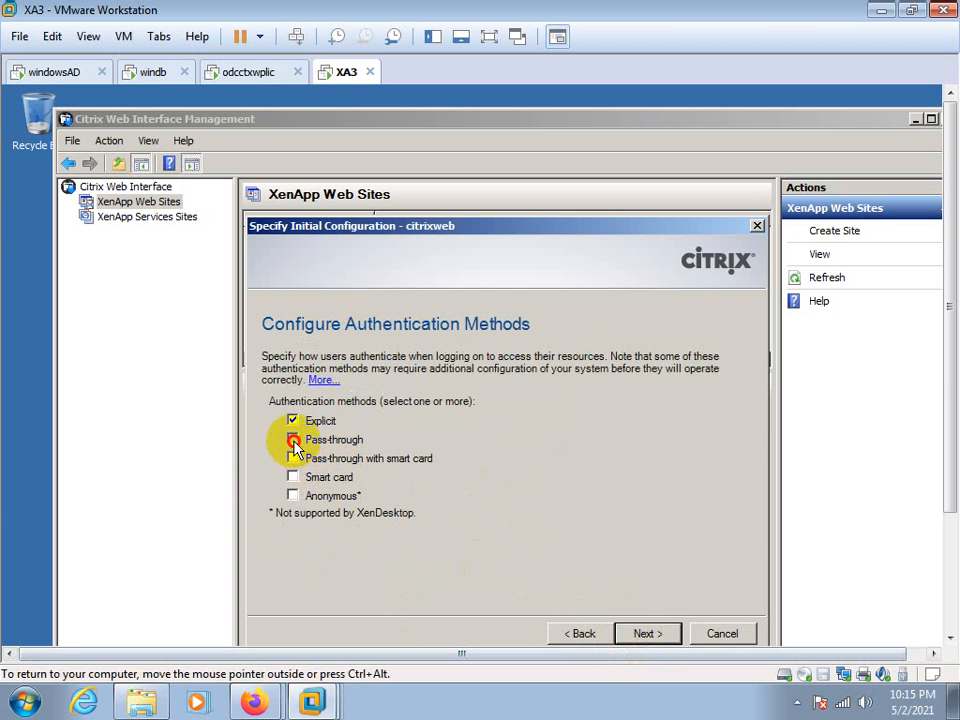
{"action": "left_click", "coordinate": [647, 634]}
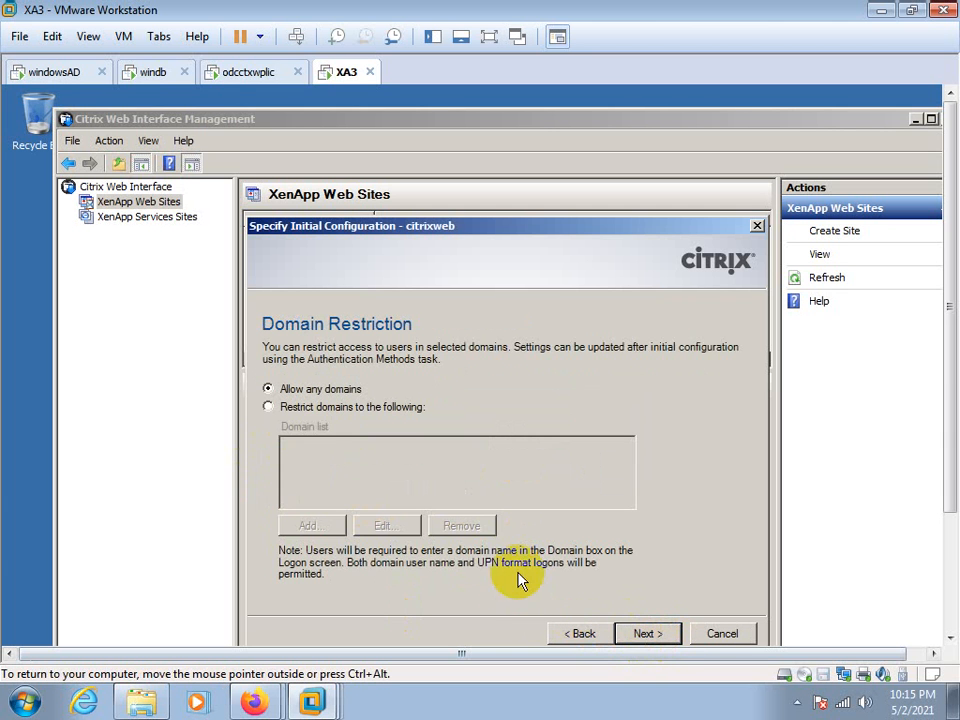
{"action": "left_click", "coordinate": [643, 636]}
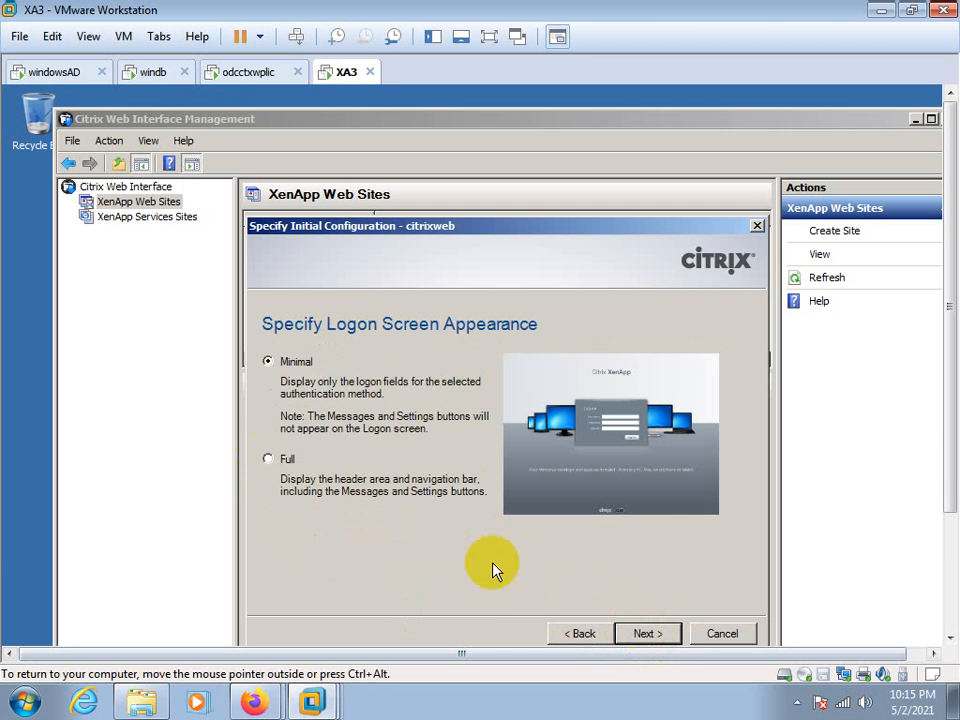
{"action": "left_click", "coordinate": [643, 634]}
{"action": "left_click", "coordinate": [645, 634]}
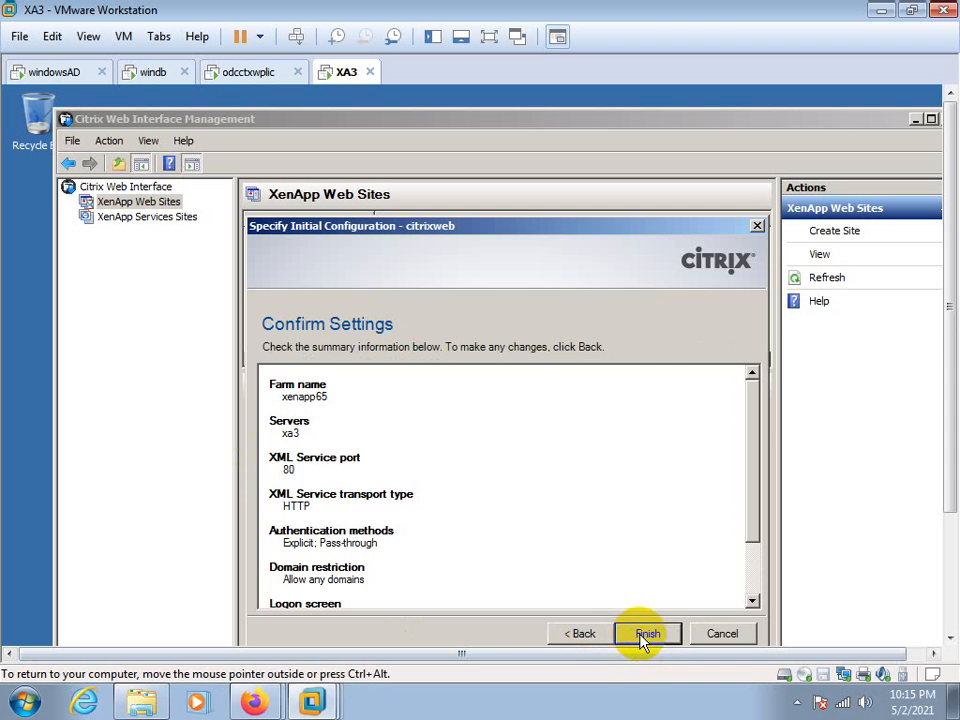
Return to the published resource type, set it to Dual mode, and finish citrixweb's initial configuration
{"action": "left_click", "coordinate": [584, 634]}
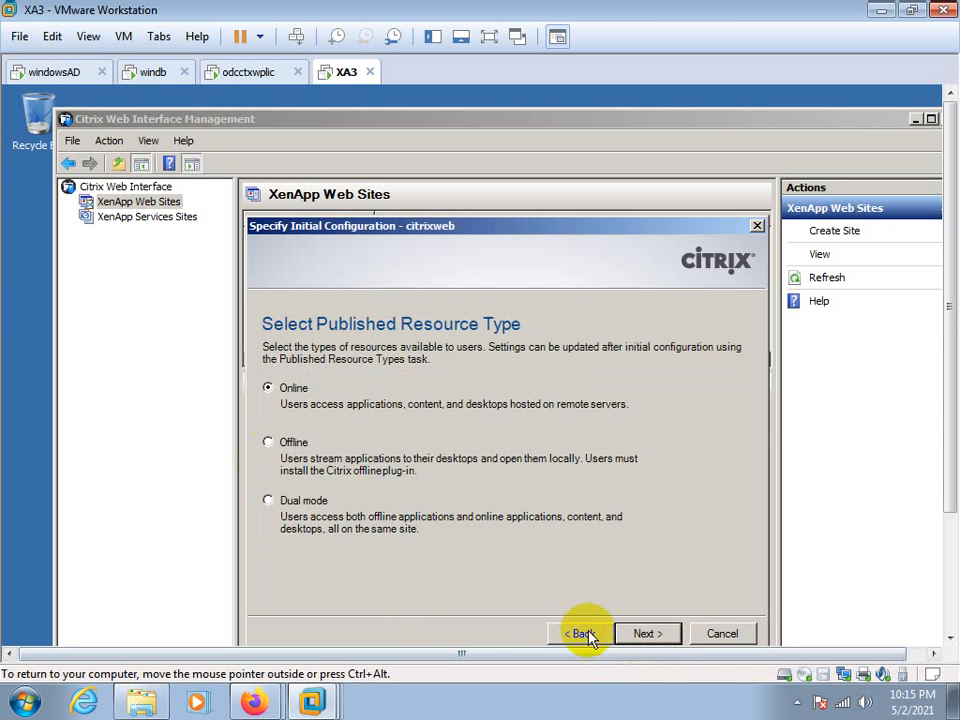
{"action": "left_click", "coordinate": [652, 636]}
{"action": "left_click", "coordinate": [265, 500]}
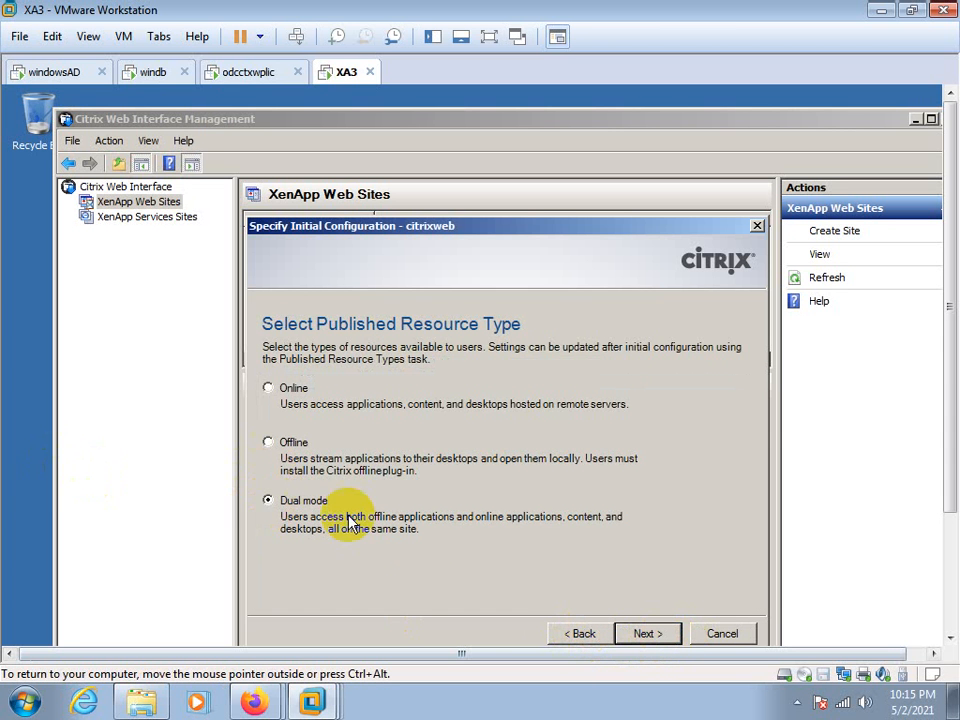
{"action": "left_click", "coordinate": [648, 634]}
{"action": "left_click", "coordinate": [648, 634]}
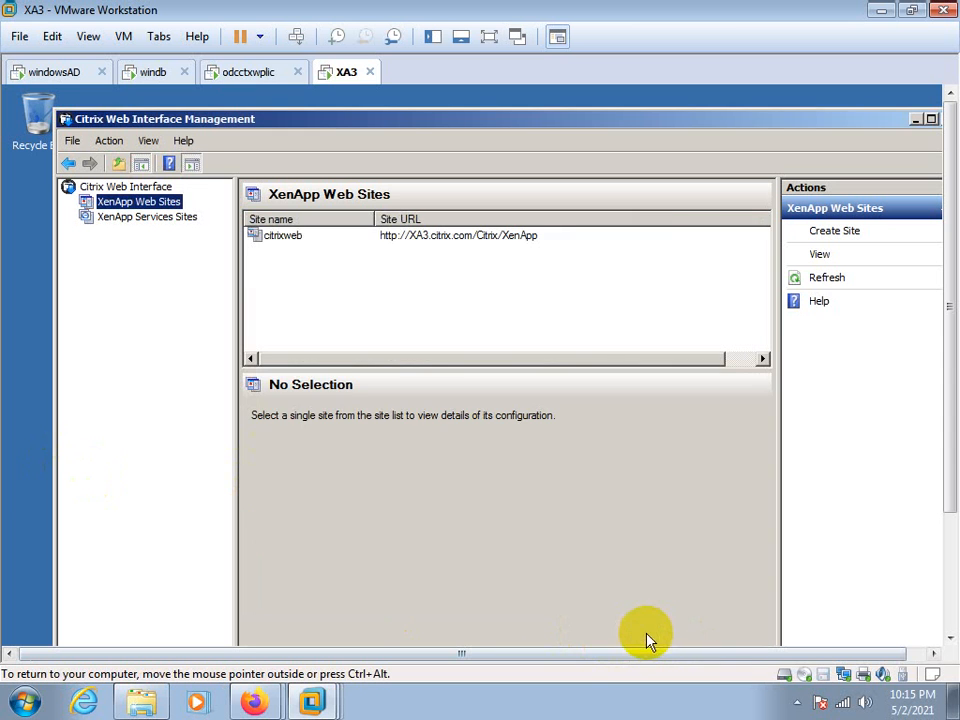
Preview the citrixweb site in Internet Explorer and copy its web address
{"action": "left_click", "coordinate": [416, 238]}
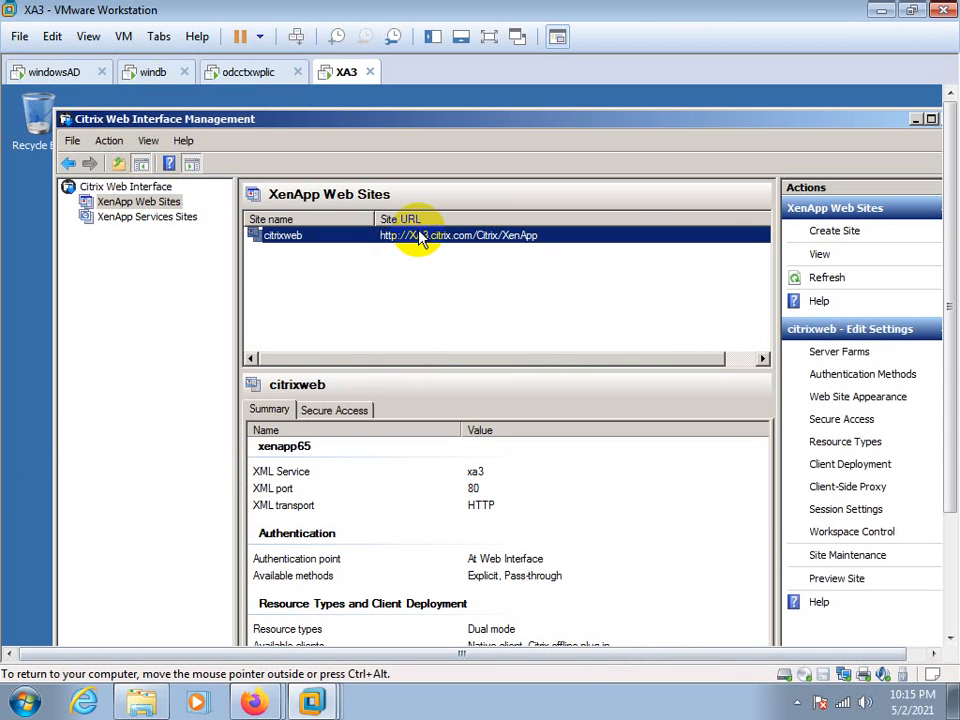
{"action": "left_click", "coordinate": [840, 582]}
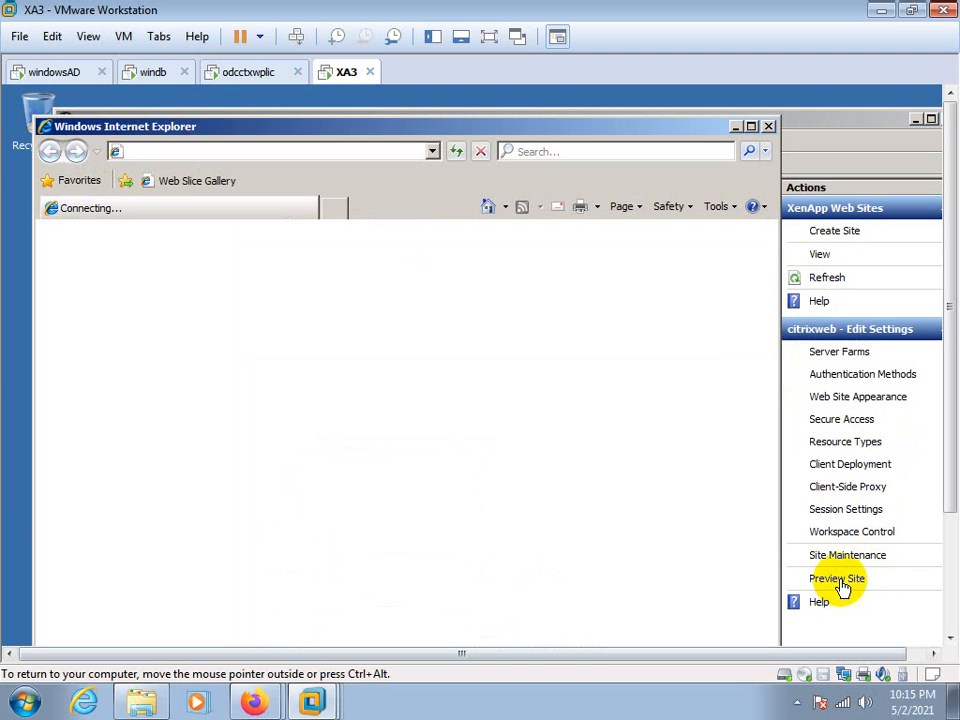
{"action": "left_click", "coordinate": [306, 158]}
{"action": "right_click", "coordinate": [230, 158]}
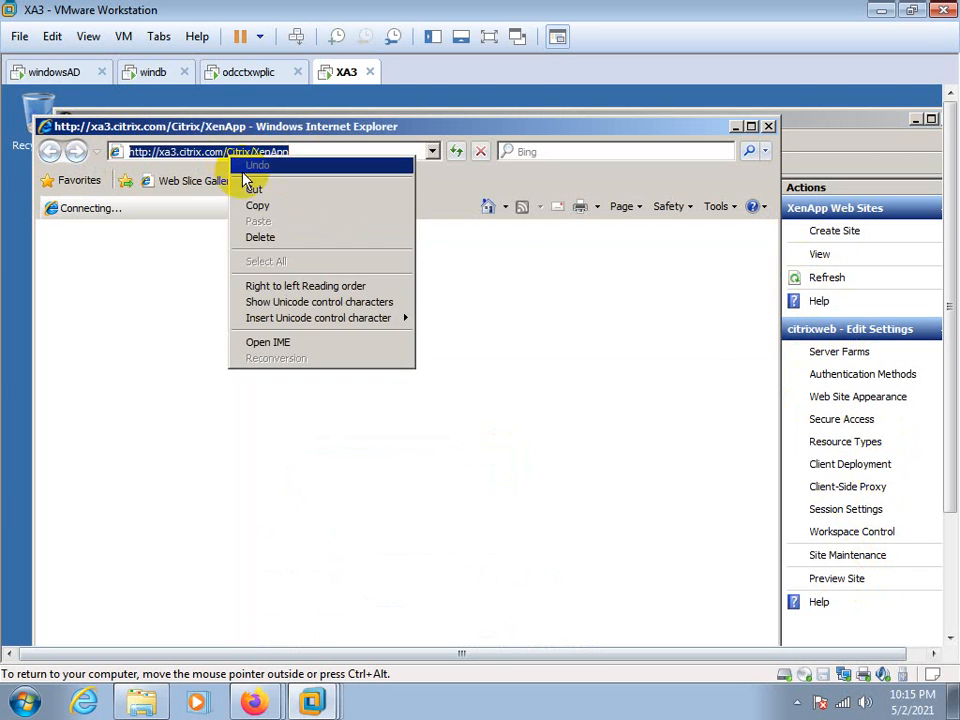
{"action": "left_click", "coordinate": [259, 207]}
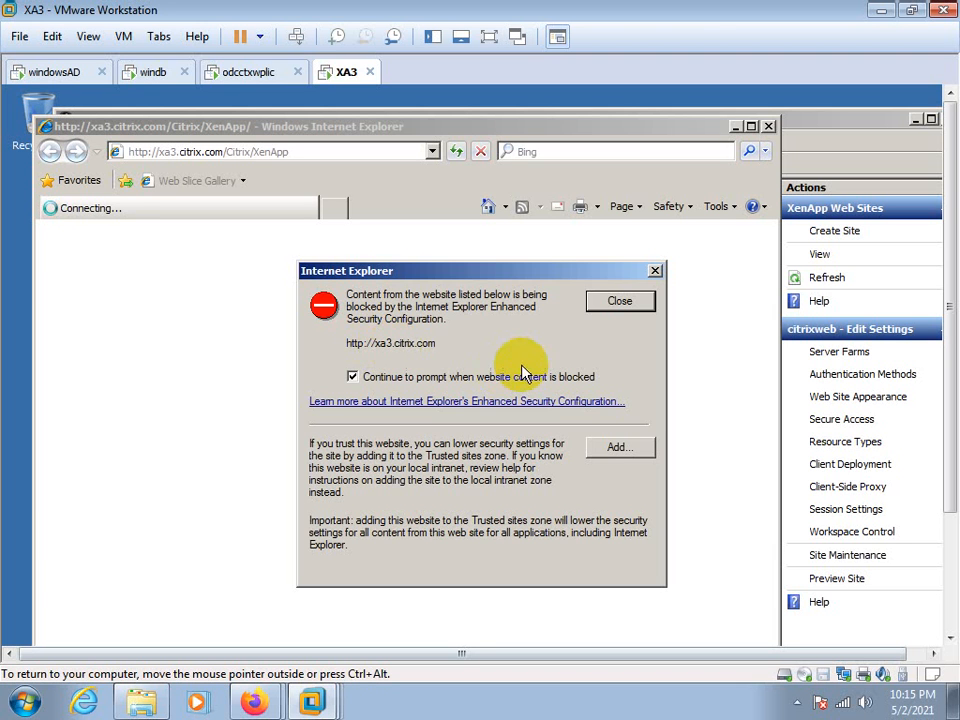
{"action": "left_click", "coordinate": [620, 449]}
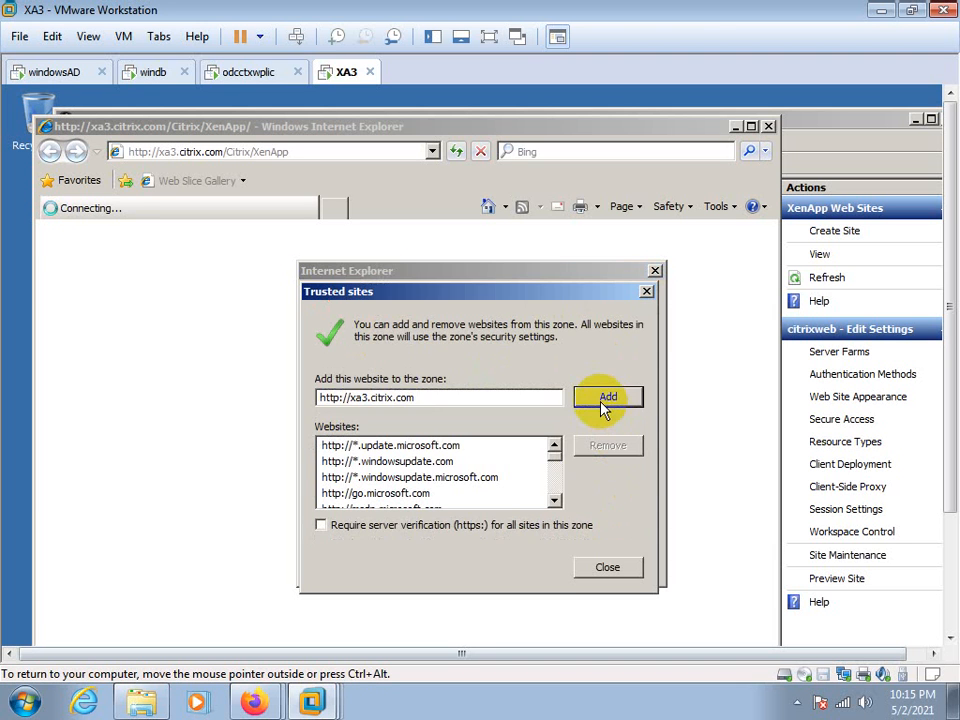
{"action": "left_click", "coordinate": [601, 397]}
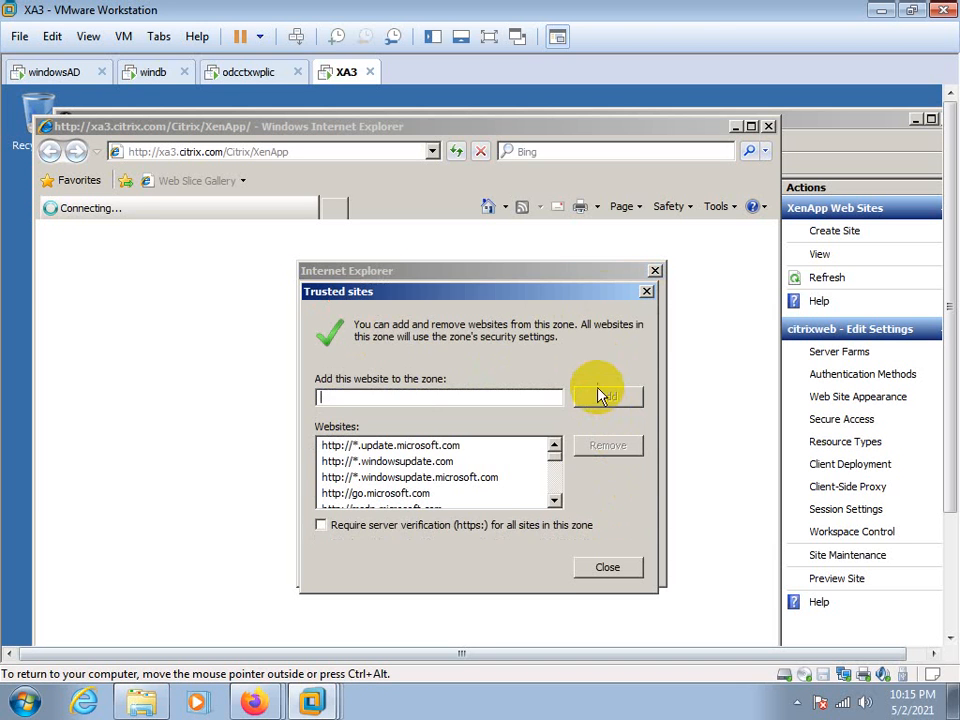
{"action": "left_click", "coordinate": [609, 570]}
{"action": "left_click", "coordinate": [635, 302]}
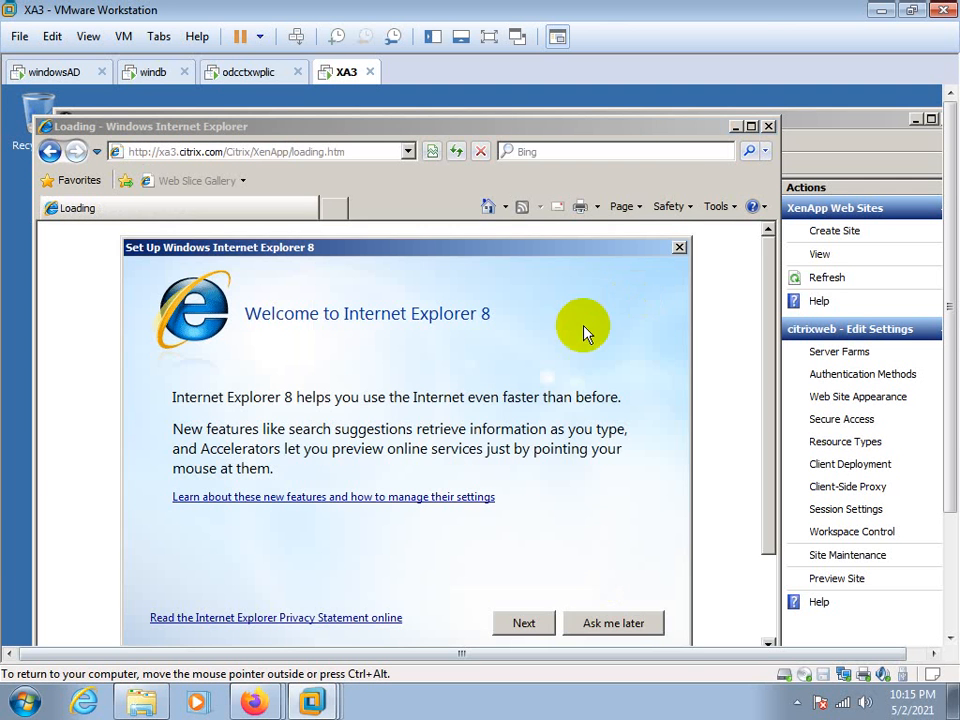
{"action": "left_click", "coordinate": [581, 623]}
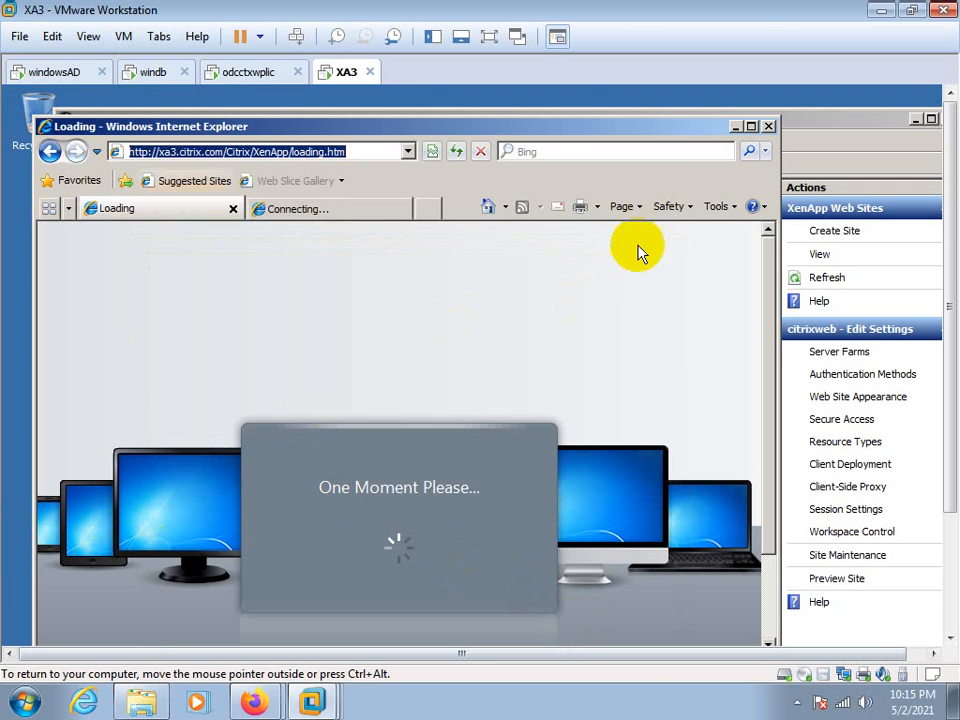
Close the second, still connecting browser tab beside the citrixweb loading page
{"action": "left_click_drag", "start_coordinate": [951, 350], "coordinate": [951, 442]}
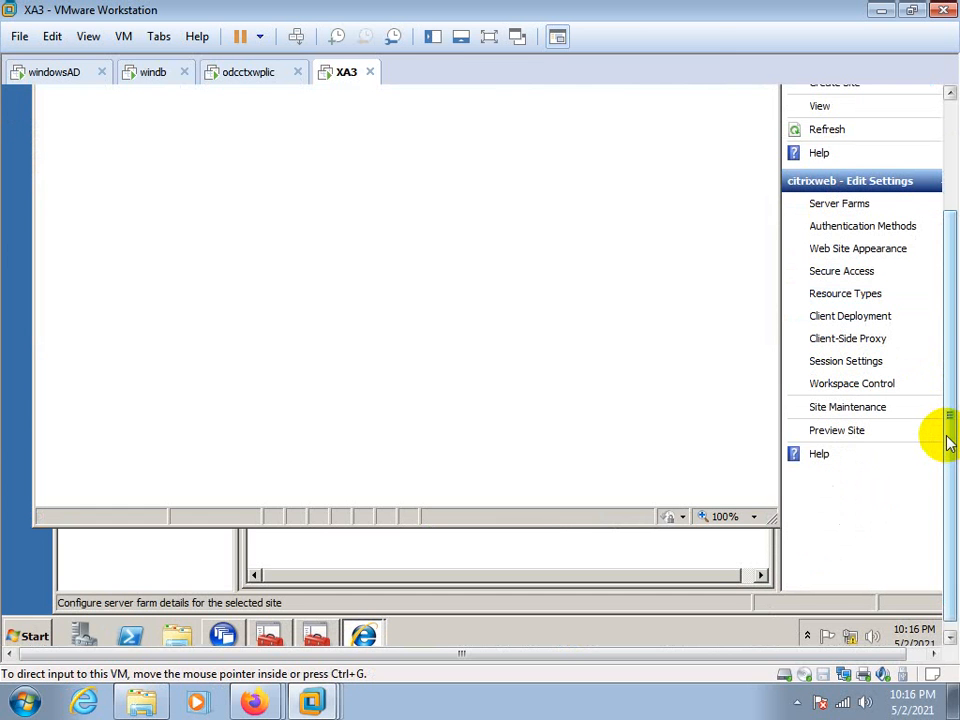
{"action": "left_click_drag", "start_coordinate": [945, 443], "coordinate": [951, 326]}
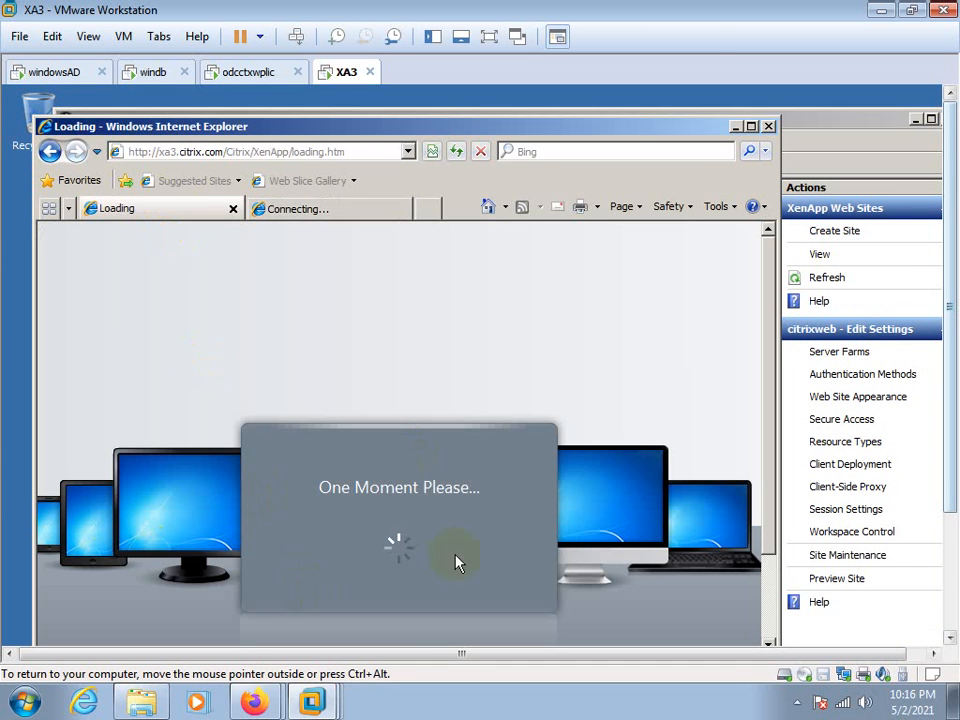
{"action": "left_click", "coordinate": [378, 210]}
{"action": "left_click", "coordinate": [398, 209]}
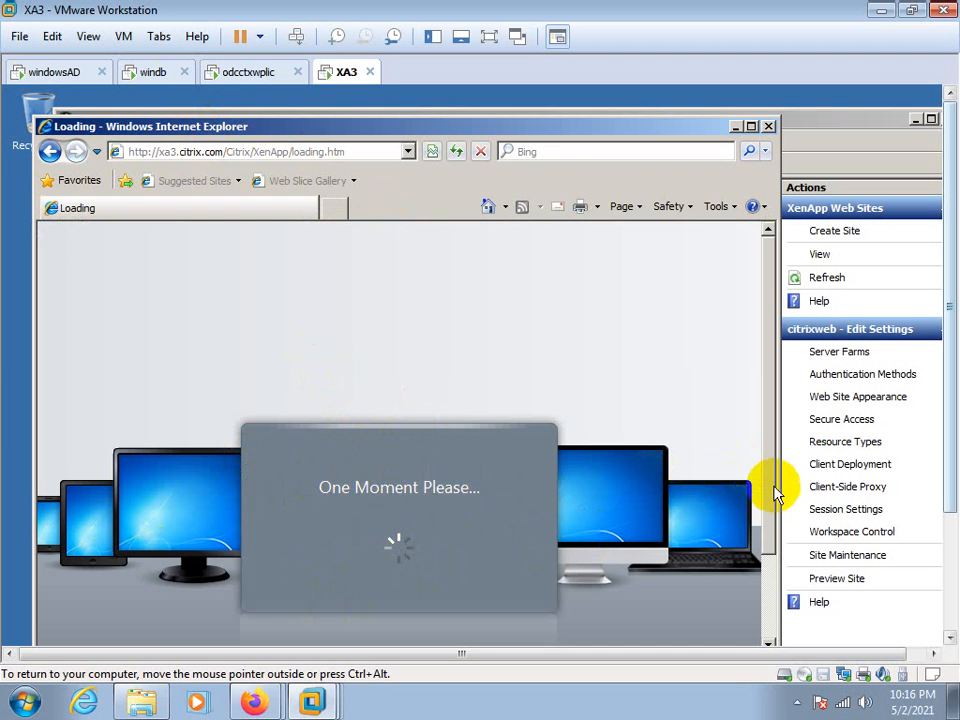
Maximize the browser window, dismissing the Compatibility View tip and the Enhanced Security Configuration notice
{"action": "scroll", "coordinate": [754, 606], "scroll_direction": "down", "scroll_amount": 2}
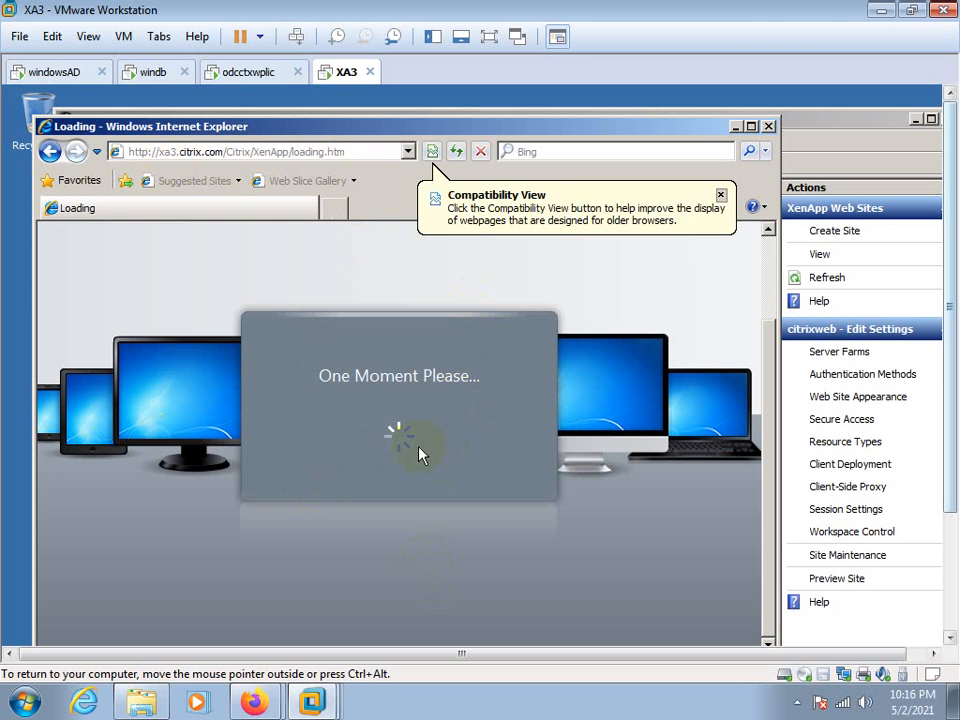
{"action": "left_click", "coordinate": [721, 195]}
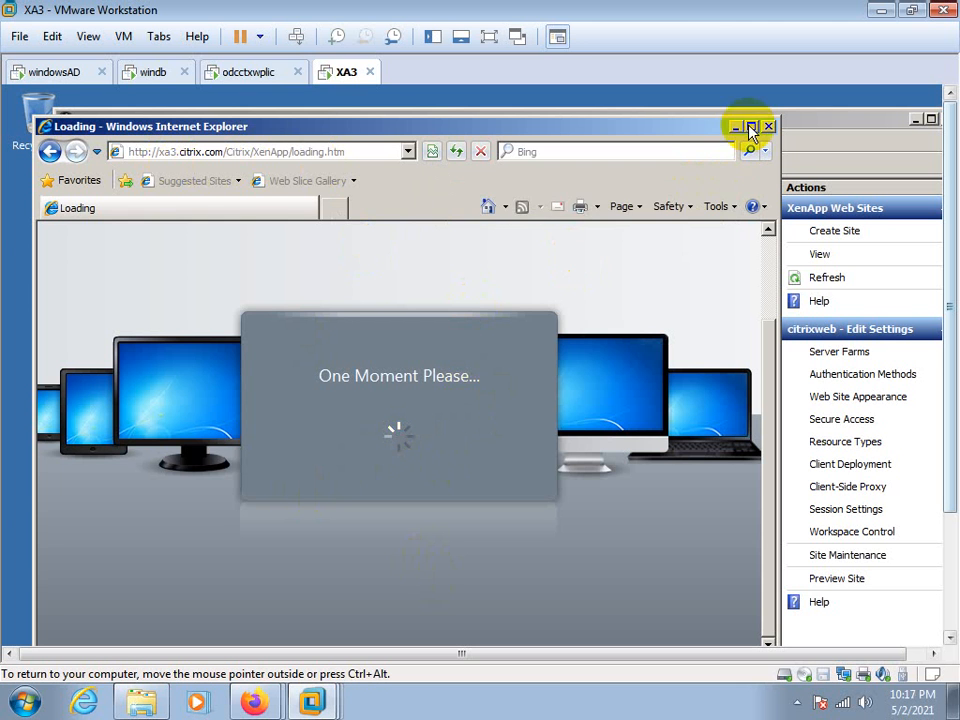
{"action": "left_click", "coordinate": [751, 126]}
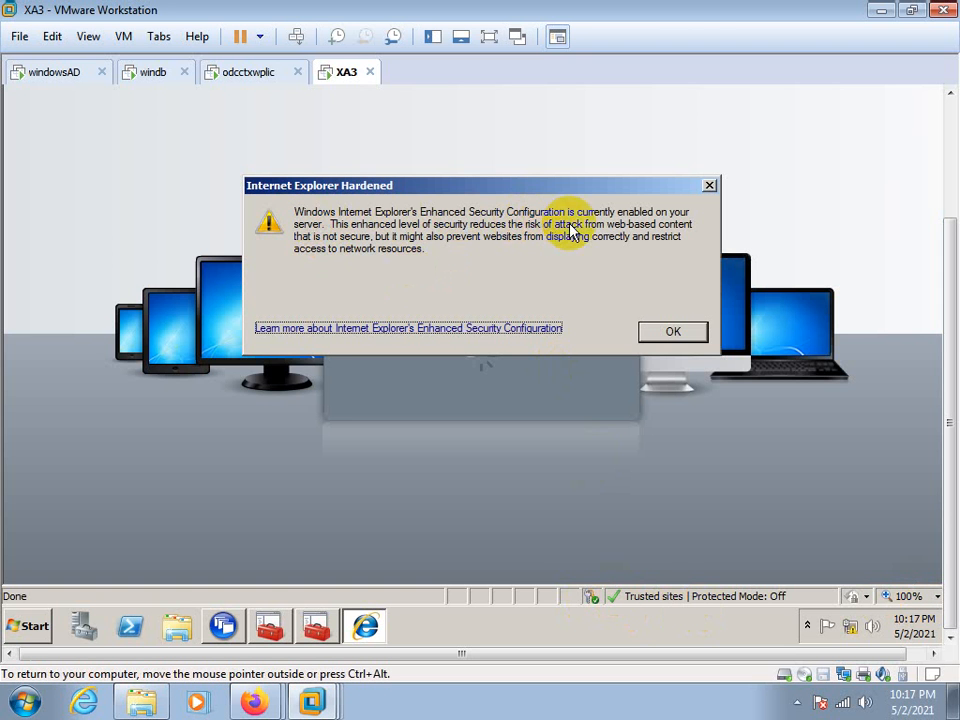
{"action": "left_click", "coordinate": [679, 332]}
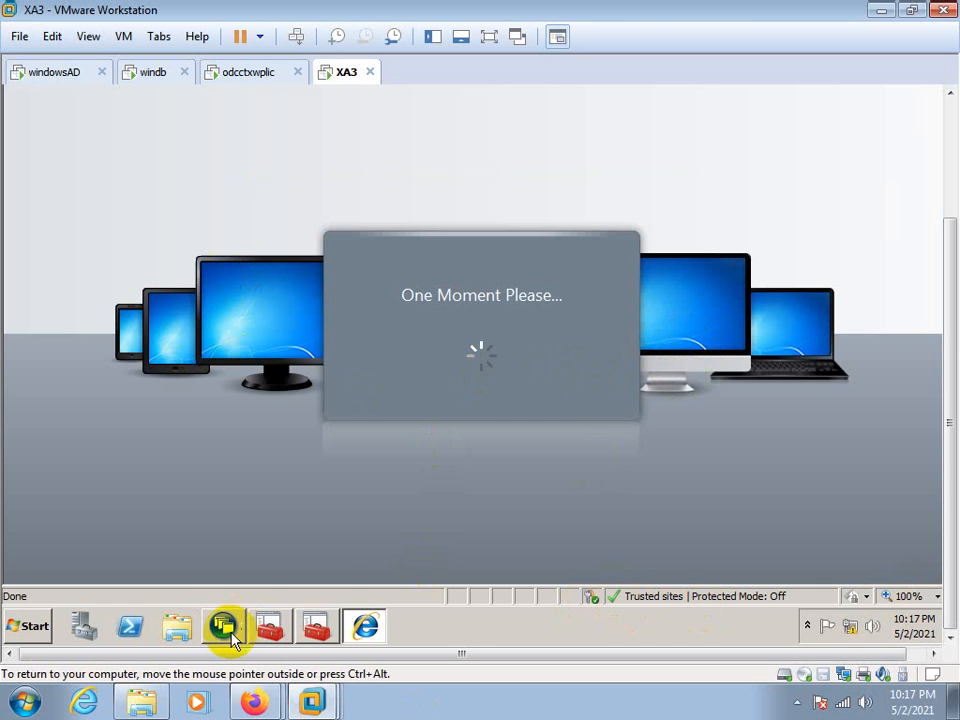
Look through the xenapp65 farm's published applications in AppCenter on odcctxwplic and check the site's loading page on XA3
{"action": "left_click", "coordinate": [240, 70]}
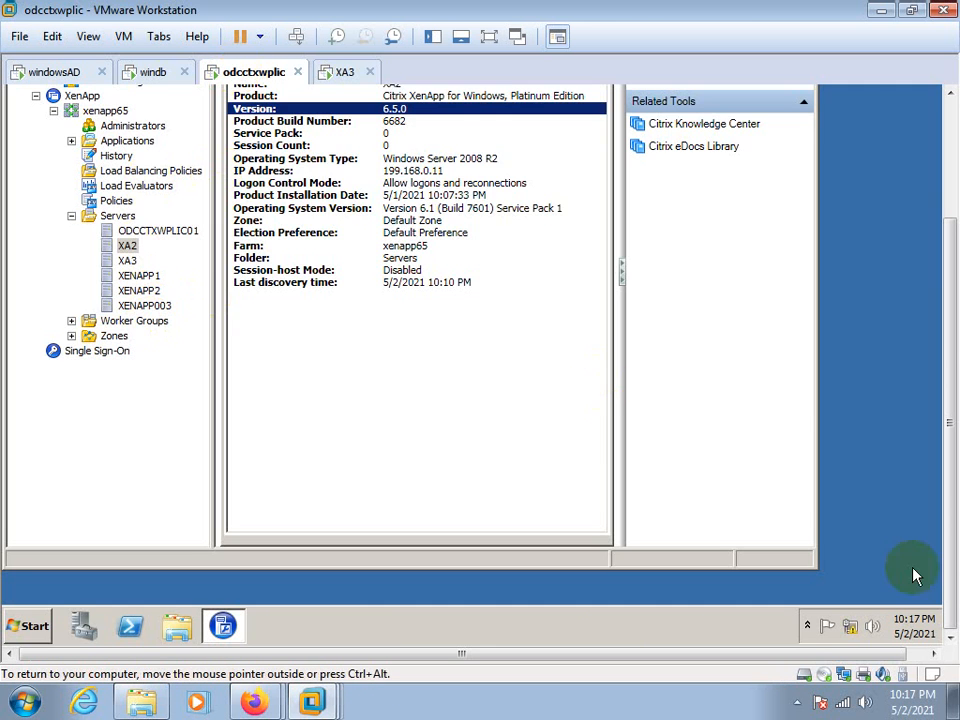
{"action": "left_click_drag", "start_coordinate": [950, 518], "coordinate": [942, 388]}
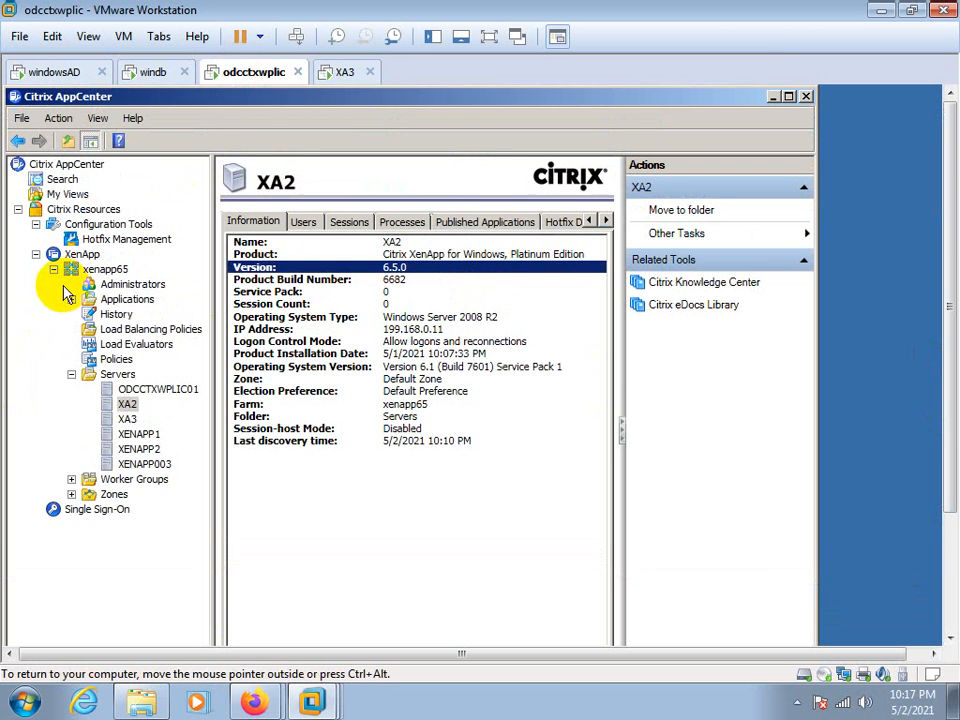
{"action": "double_click", "coordinate": [84, 299]}
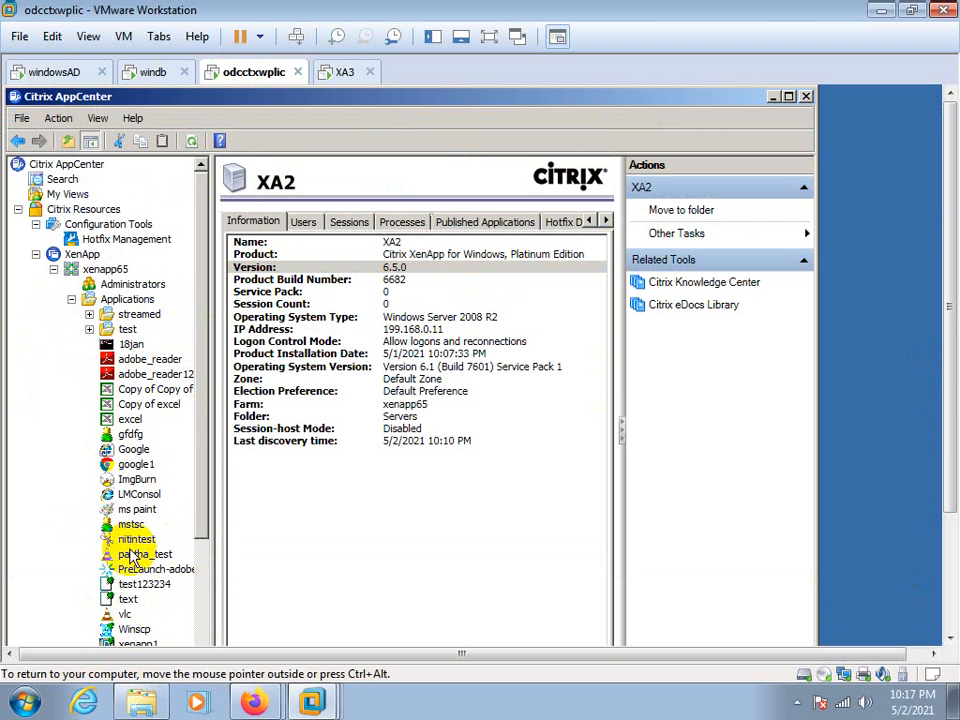
{"action": "left_click", "coordinate": [340, 80]}
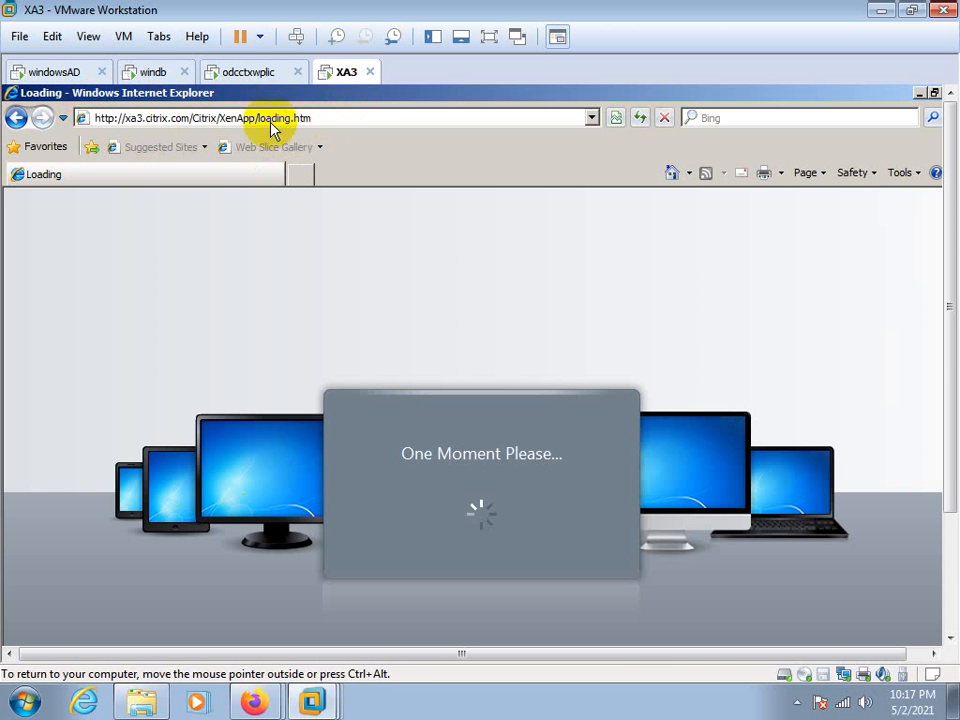
{"action": "left_click", "coordinate": [246, 74]}
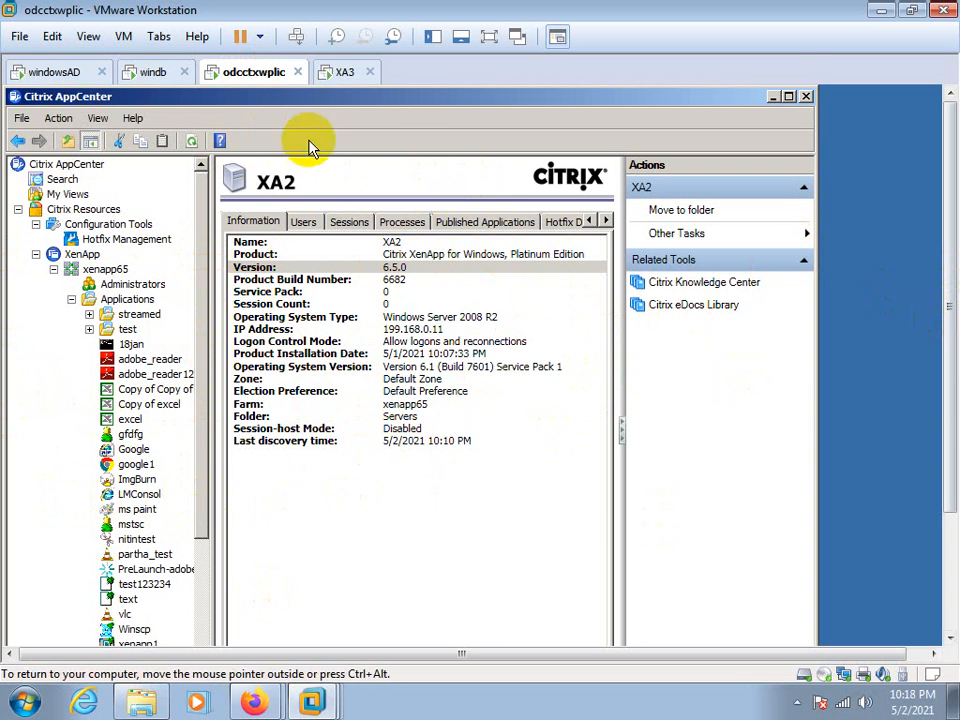
Switch to XA3 and sign in to xa3.citrix.com as citrix\administrator with the account password, remembering the credentials
{"action": "left_click", "coordinate": [340, 72]}
{"action": "left_click", "coordinate": [380, 440]}
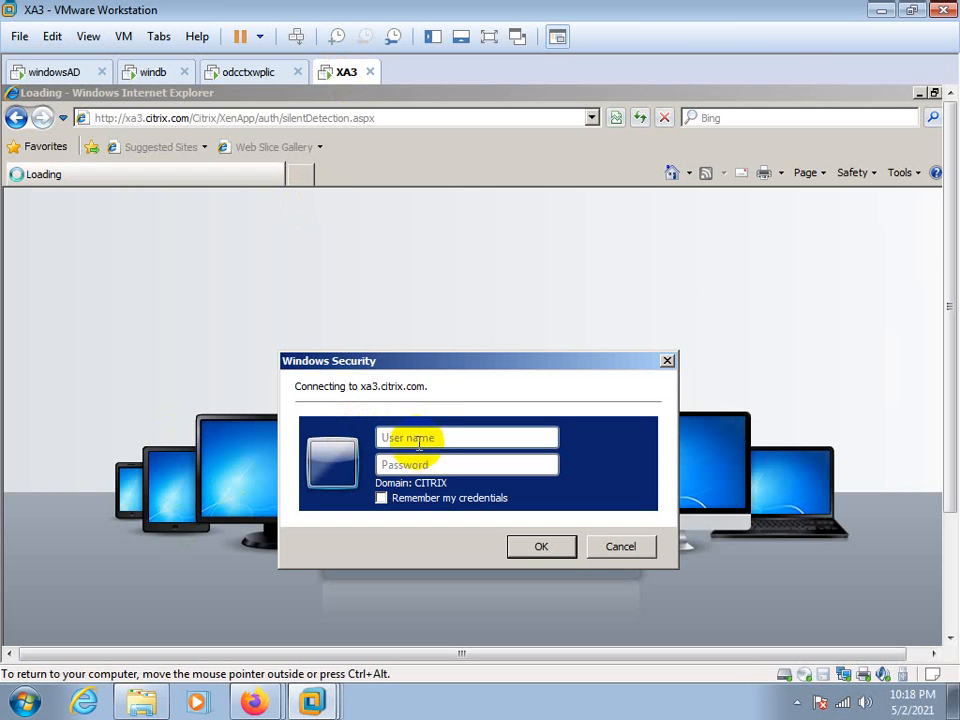
{"action": "left_click", "coordinate": [416, 437]}
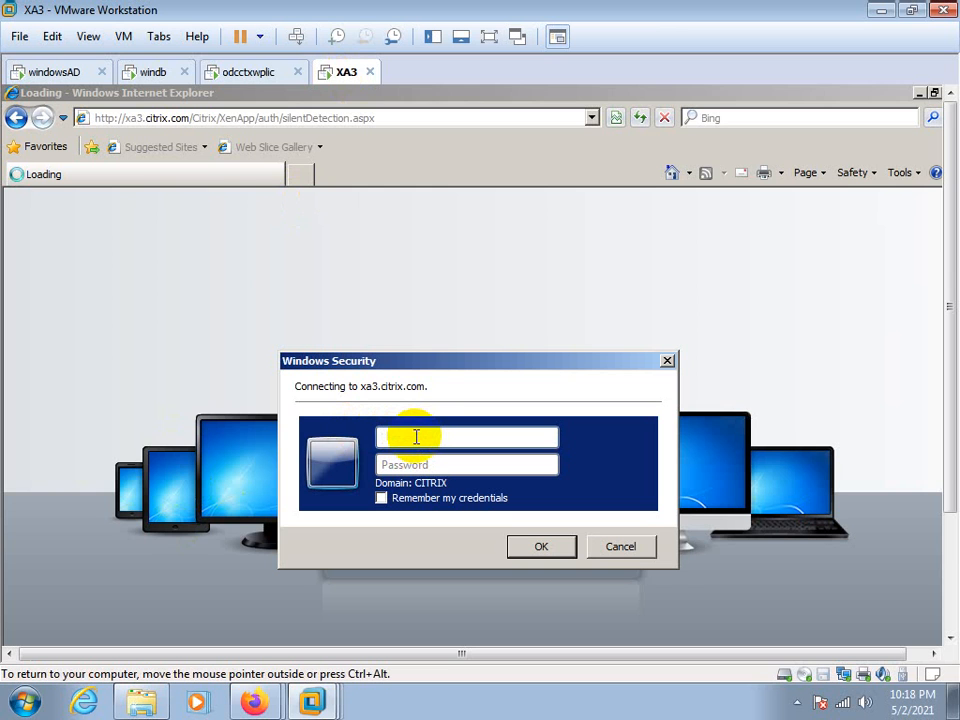
{"action": "type", "text": "citrix\\administrator"}
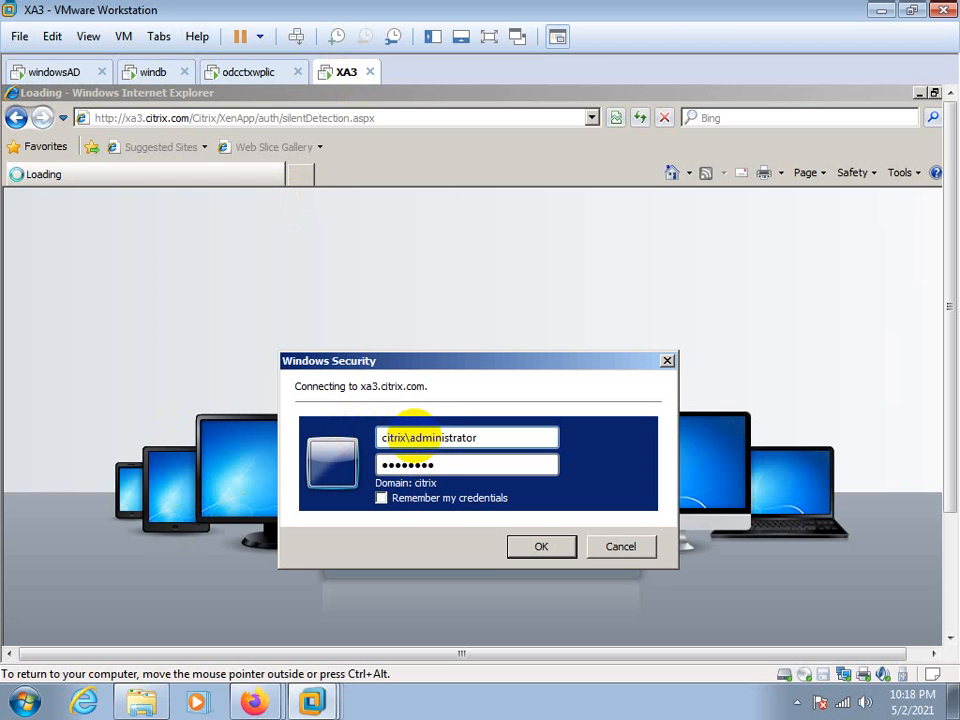
{"action": "left_click", "coordinate": [386, 498]}
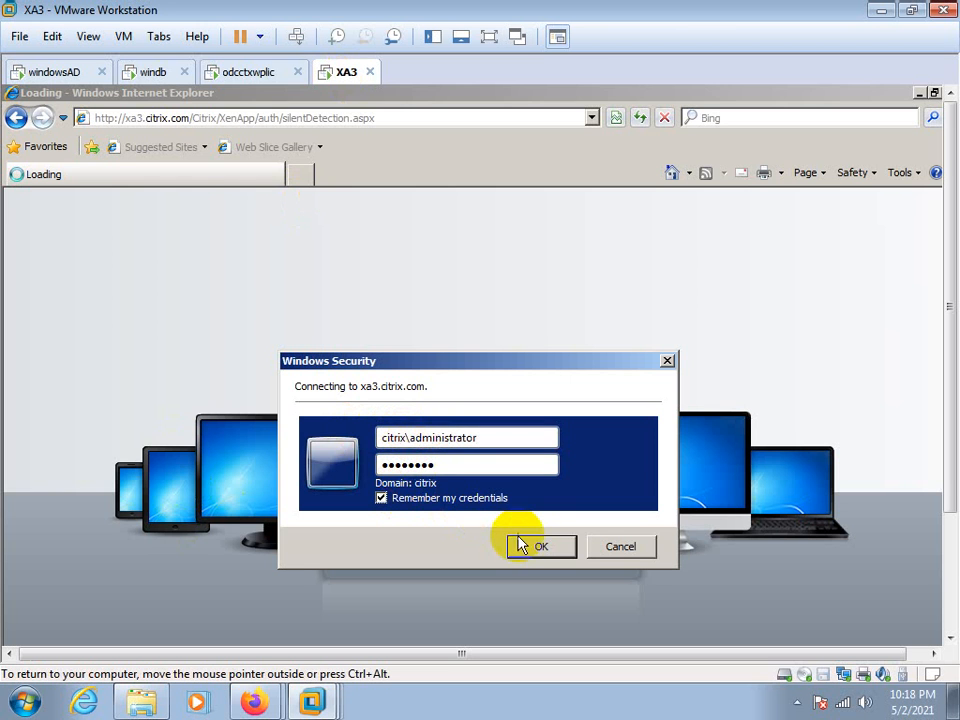
{"action": "left_click", "coordinate": [522, 545]}
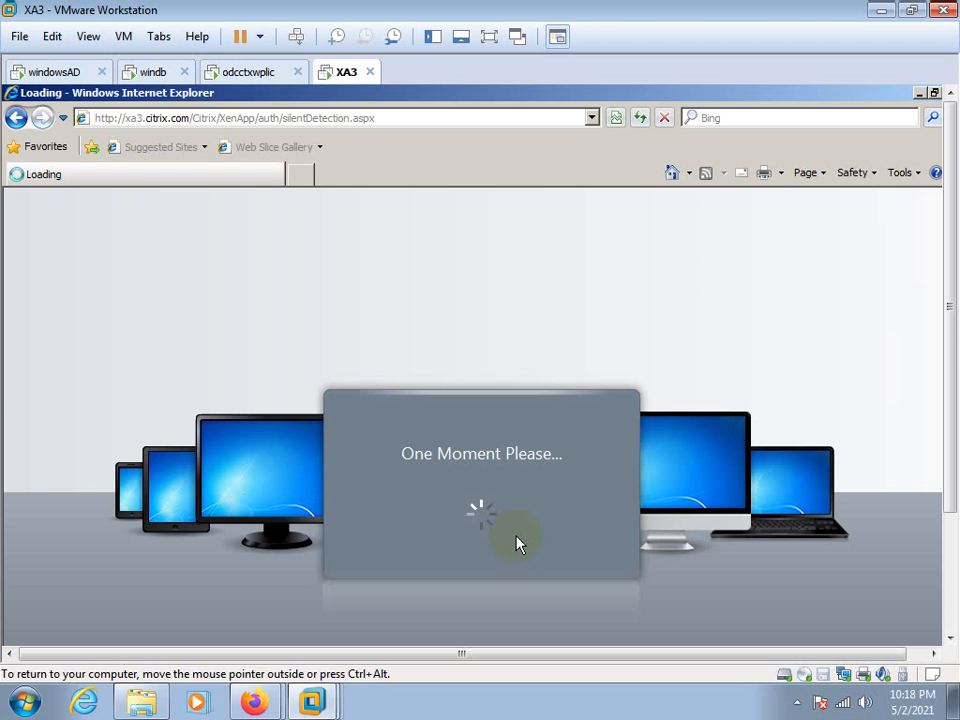
{"action": "left_click", "coordinate": [797, 705]}
{"action": "left_click", "coordinate": [791, 618]}
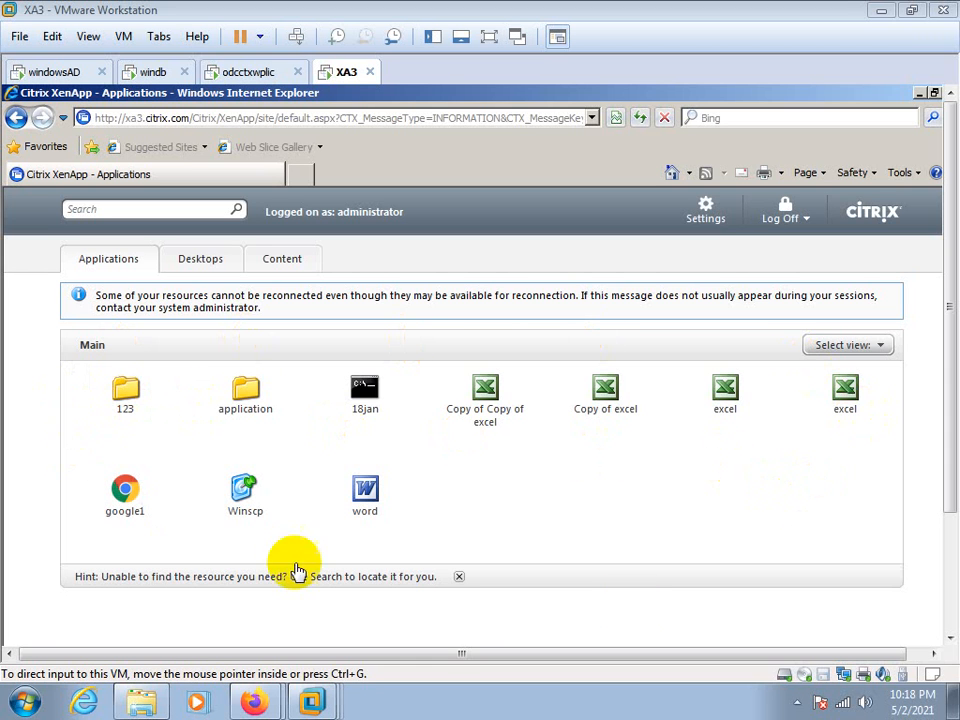
Look through the published applications, desktops and content on the signed-in XenApp site, ending on the desktops
{"action": "left_click", "coordinate": [203, 259]}
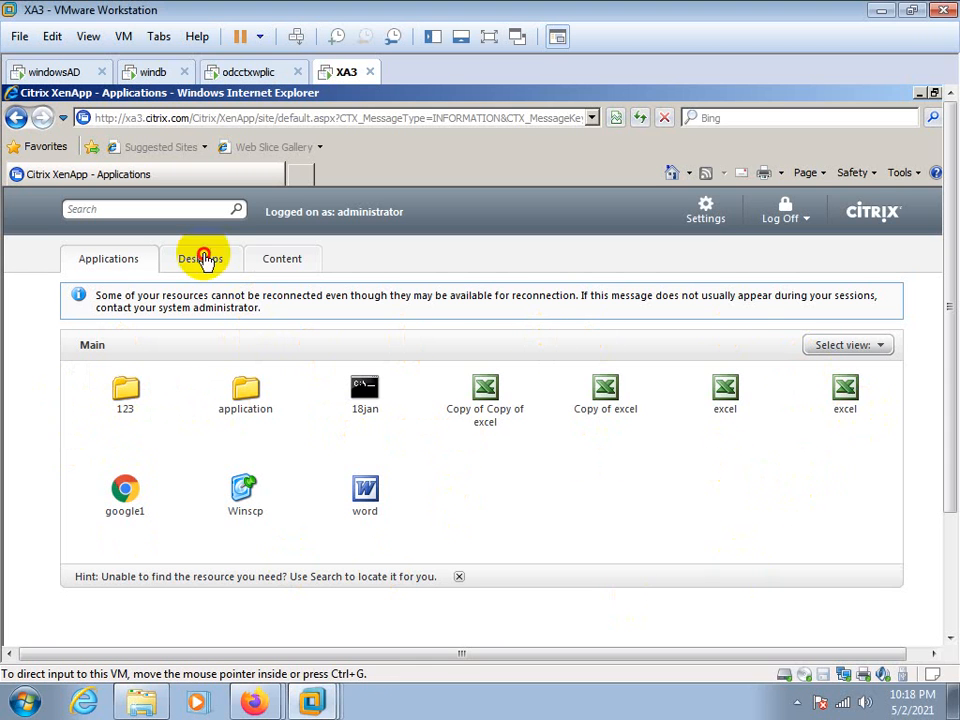
{"action": "left_click", "coordinate": [200, 264]}
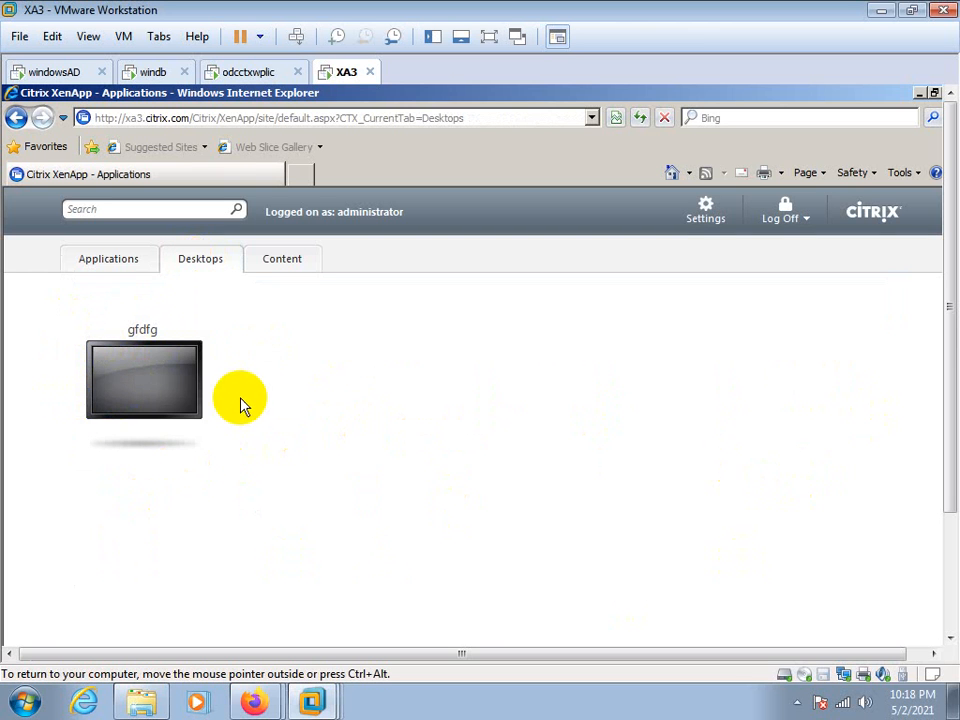
{"action": "left_click", "coordinate": [284, 256]}
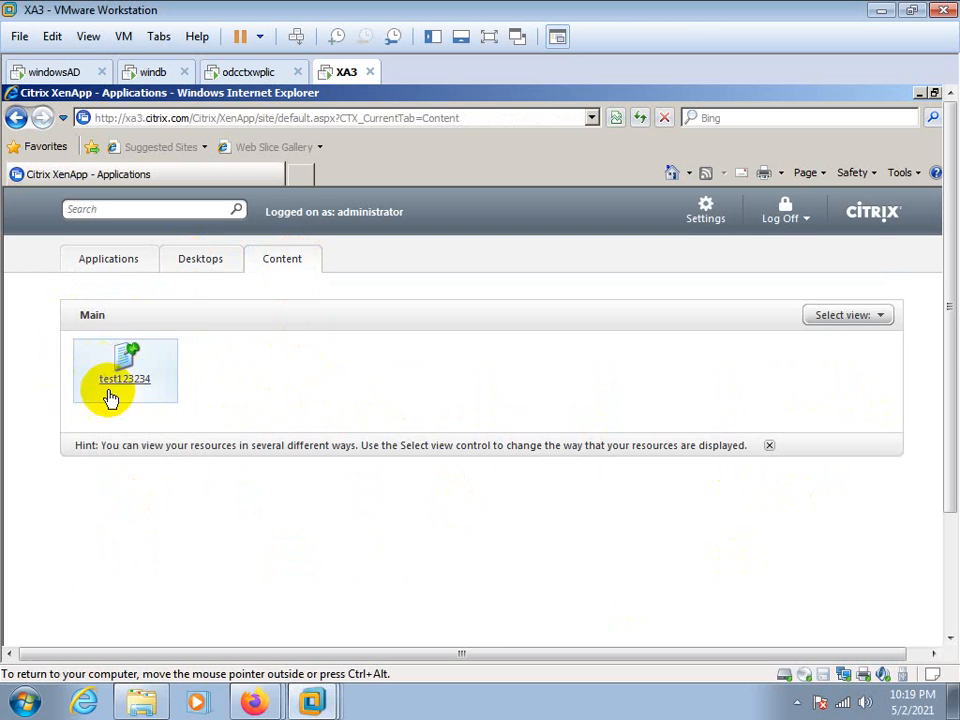
{"action": "left_click", "coordinate": [133, 259]}
{"action": "left_click", "coordinate": [184, 268]}
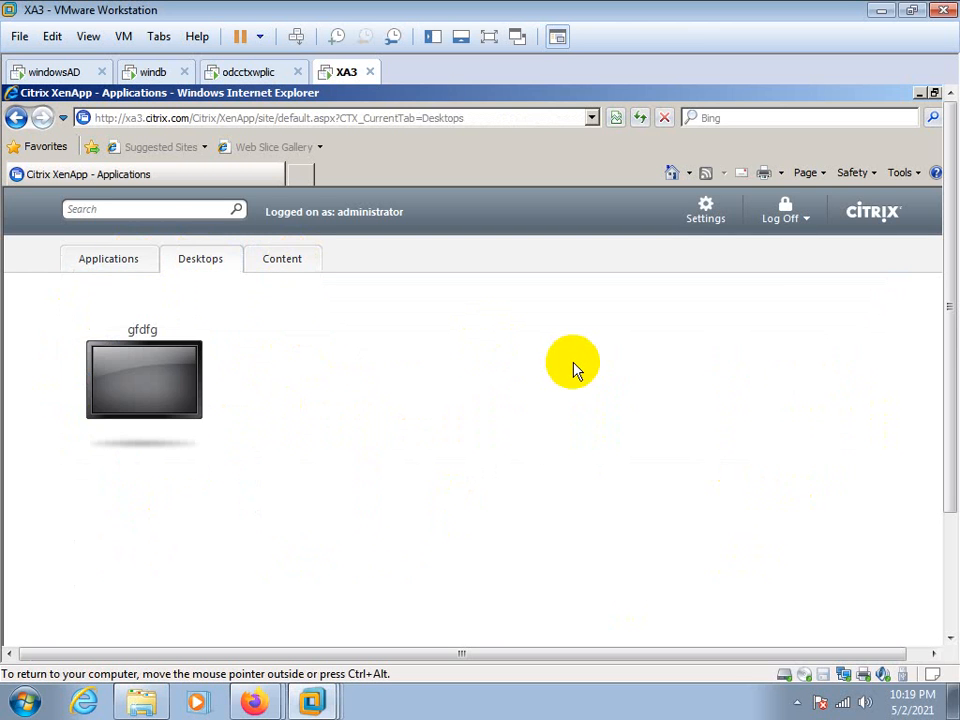
{"action": "left_click", "coordinate": [90, 262]}
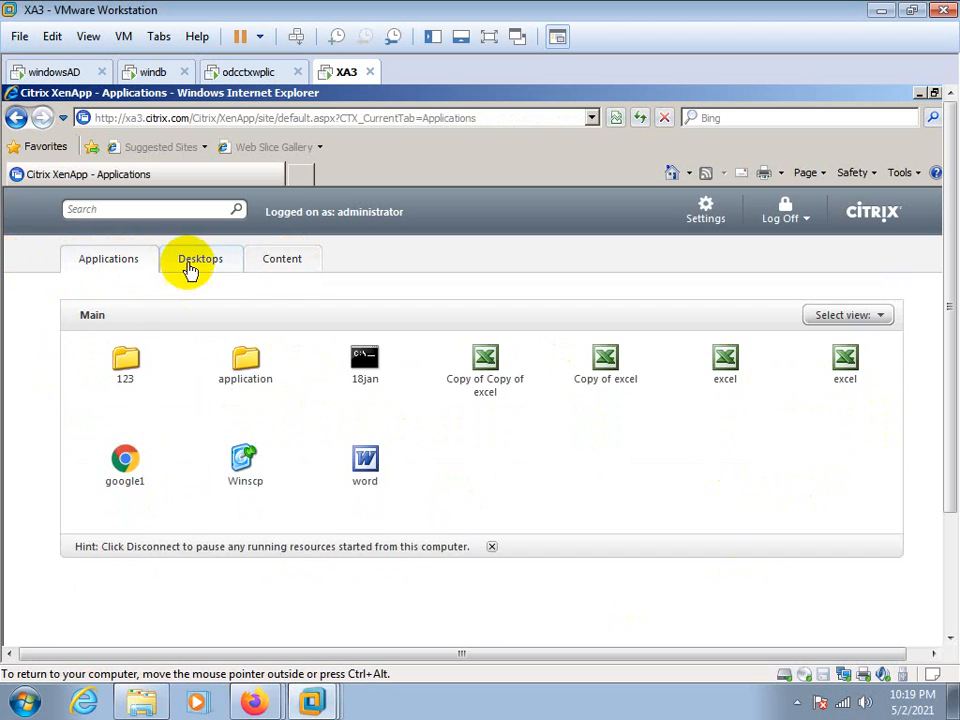
{"action": "left_click", "coordinate": [192, 268]}
Bring up the first Citrix Web Interface Management console, check its XenApp Web Sites list and close that console
{"action": "left_click_drag", "start_coordinate": [952, 403], "coordinate": [935, 532]}
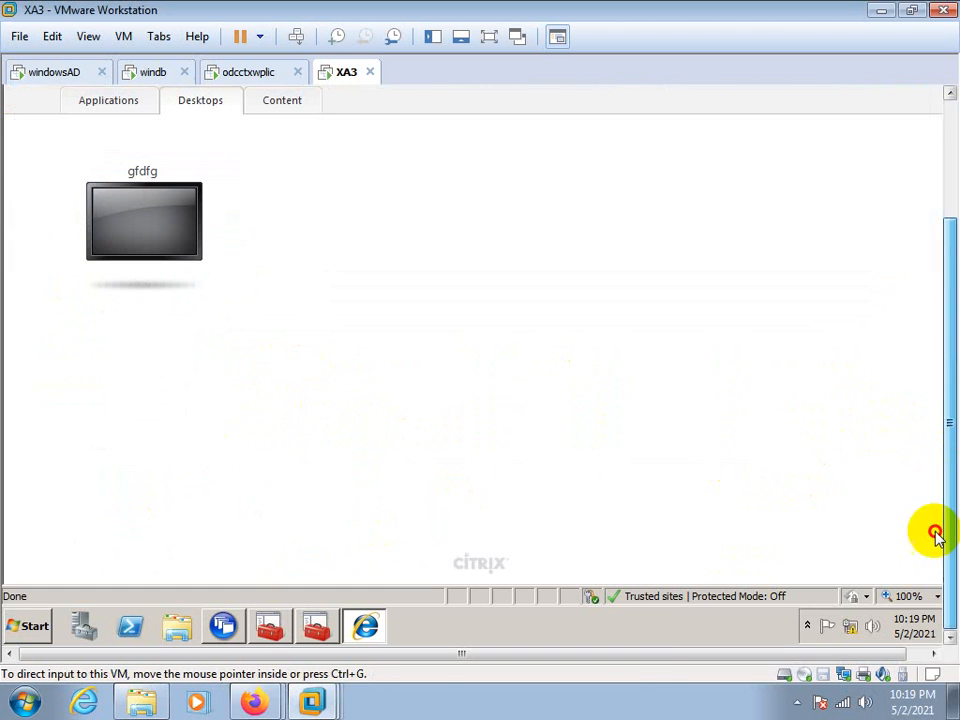
{"action": "left_click", "coordinate": [223, 626]}
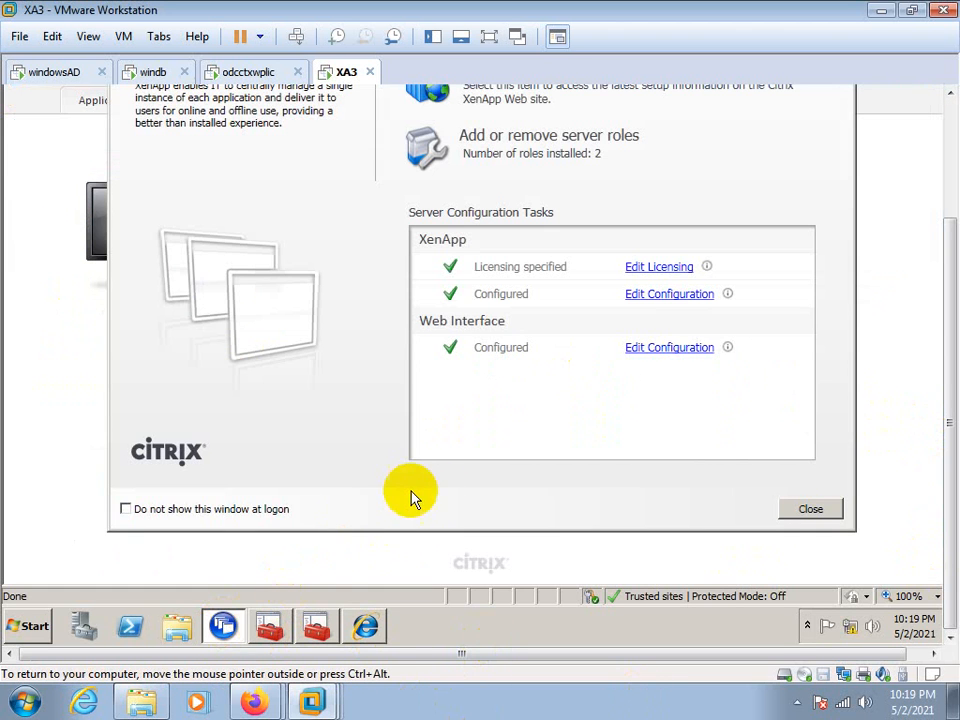
{"action": "left_click", "coordinate": [266, 626]}
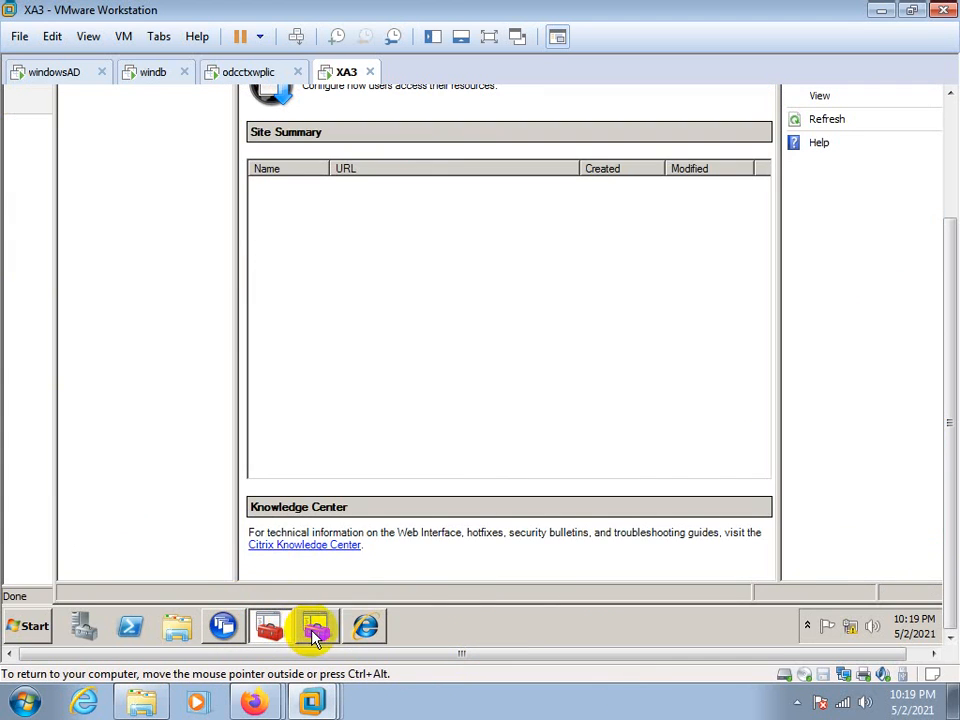
{"action": "left_click_drag", "start_coordinate": [943, 568], "coordinate": [943, 429]}
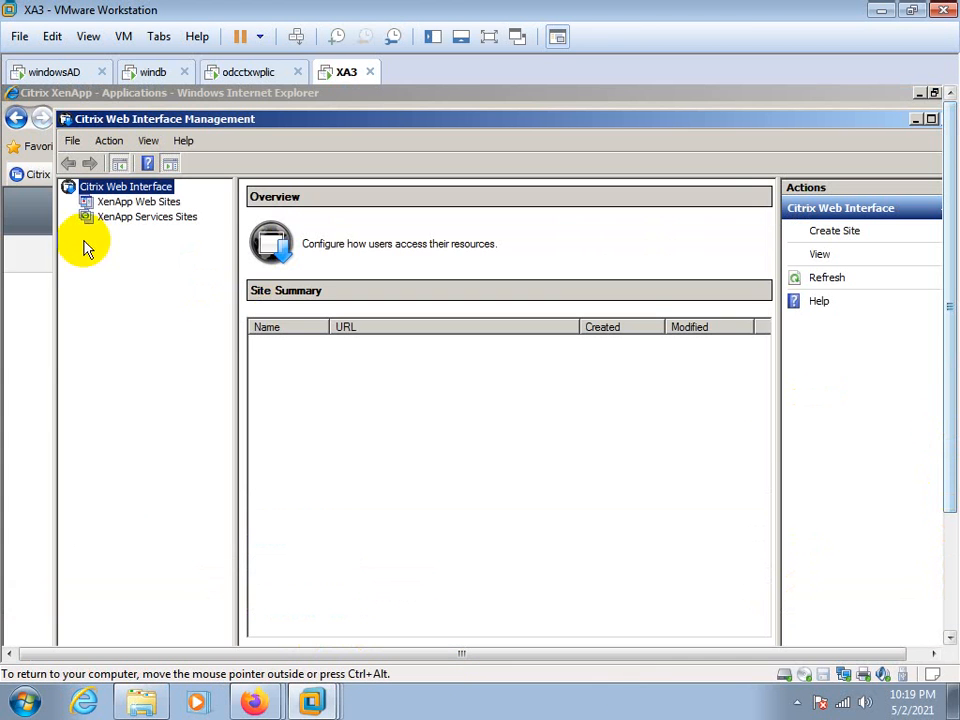
{"action": "left_click", "coordinate": [106, 206]}
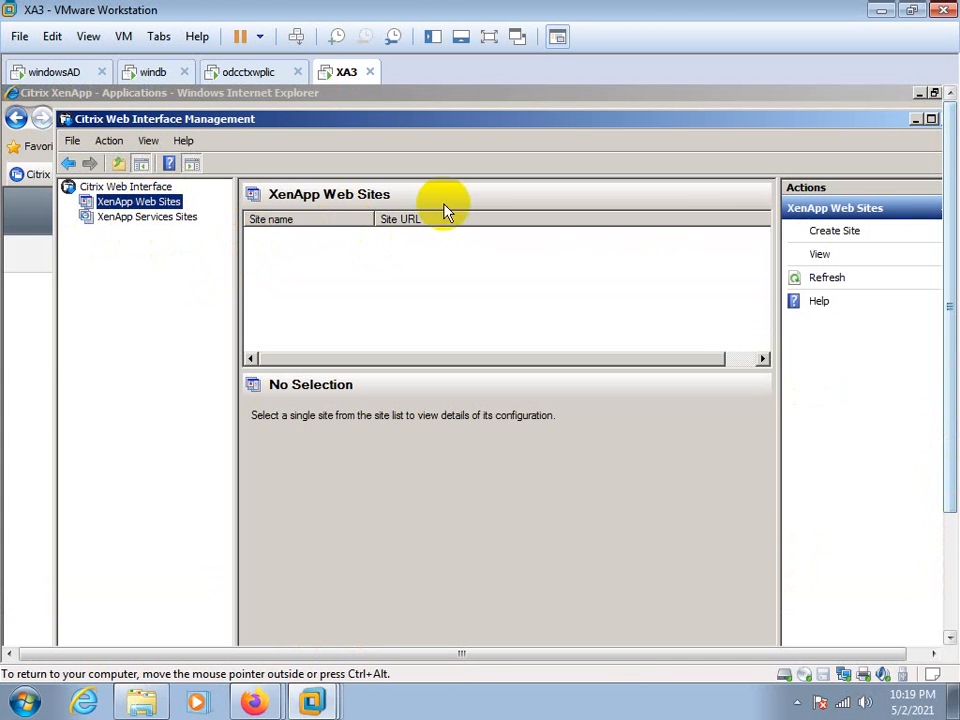
{"action": "left_click_drag", "start_coordinate": [512, 125], "coordinate": [320, 152]}
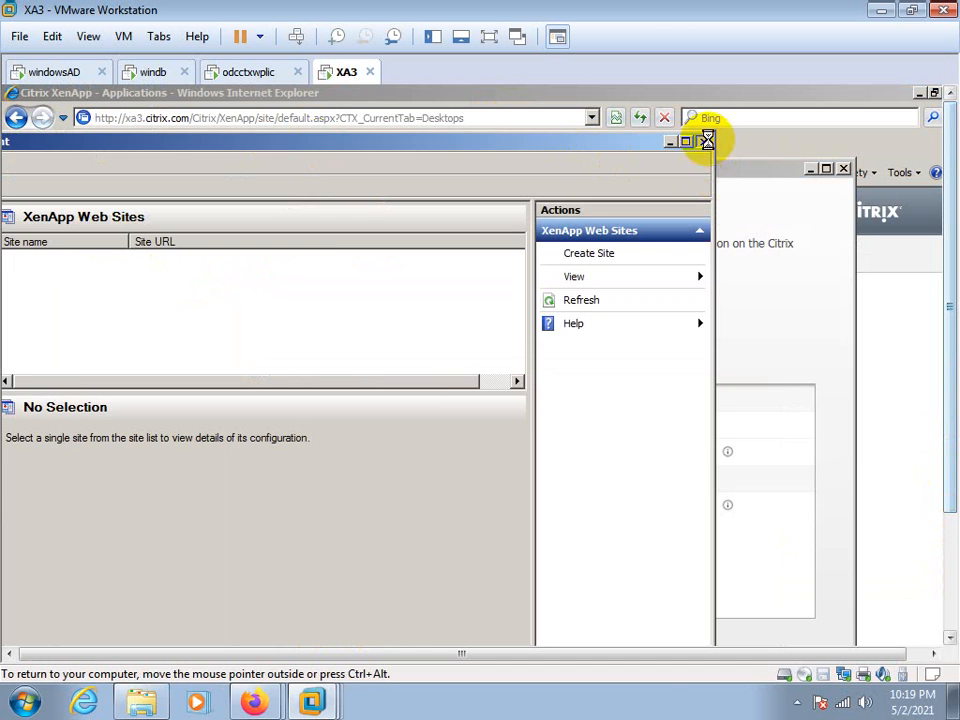
{"action": "left_click", "coordinate": [705, 141]}
Review the citrixweb site's summary and Server Farms settings in the remaining Web Interface Management console, then cancel the farm dialog
{"action": "left_click_drag", "start_coordinate": [943, 332], "coordinate": [949, 448]}
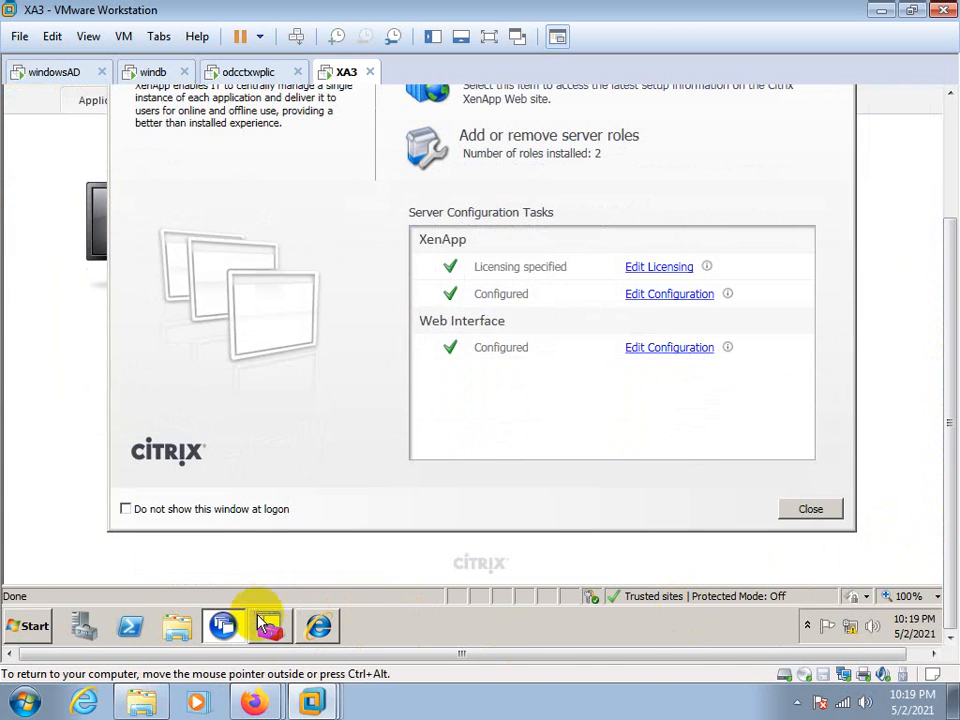
{"action": "left_click", "coordinate": [266, 625]}
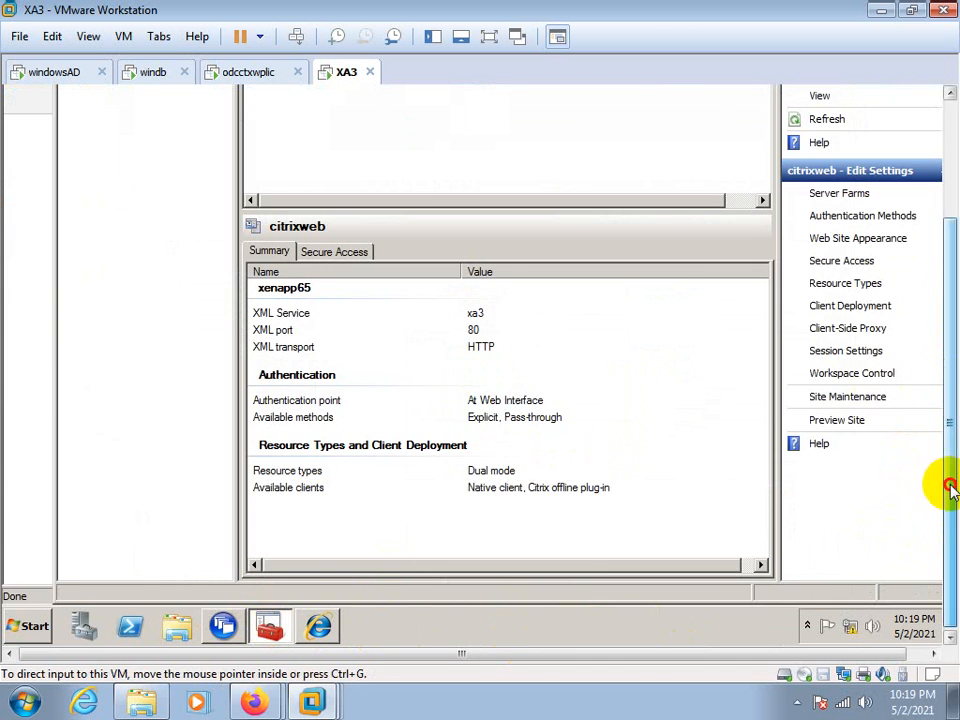
{"action": "left_click_drag", "start_coordinate": [949, 487], "coordinate": [949, 370]}
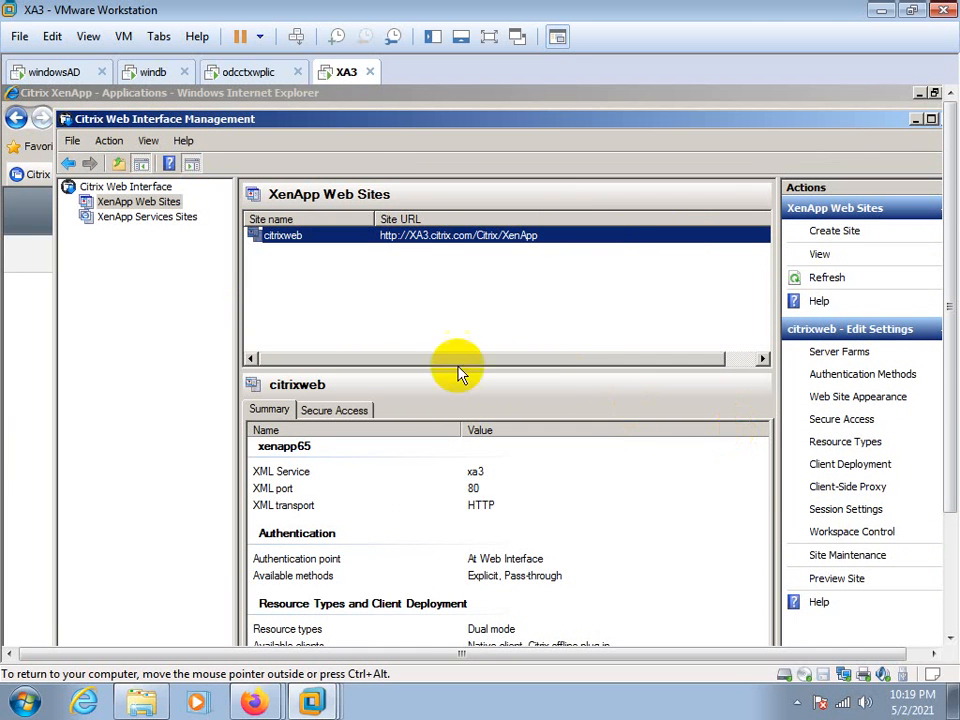
{"action": "left_click_drag", "start_coordinate": [392, 130], "coordinate": [343, 133]}
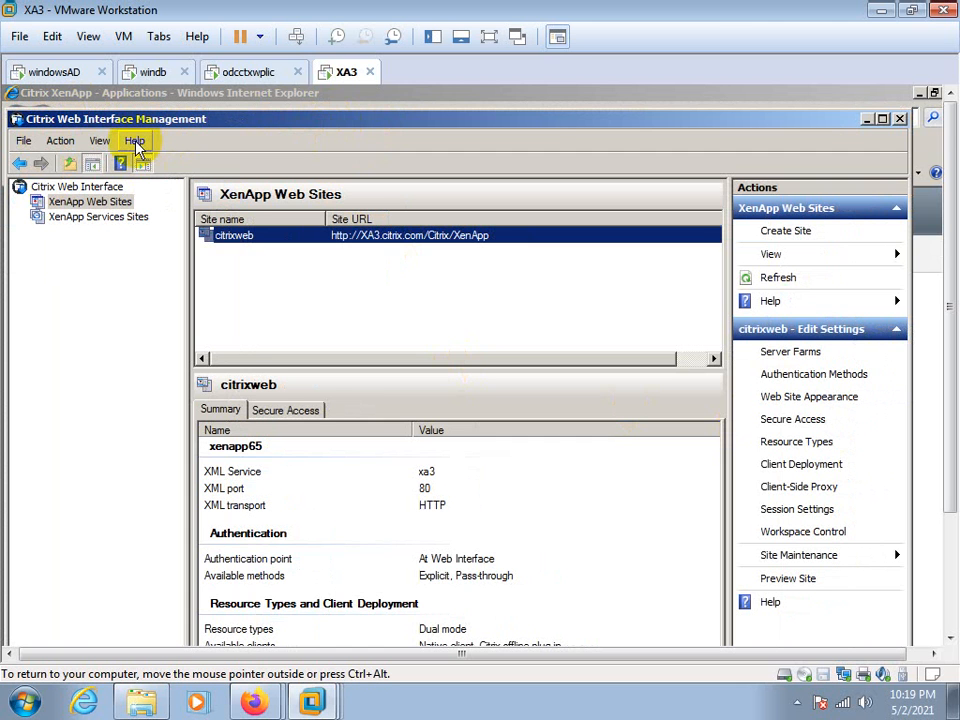
{"action": "left_click_drag", "start_coordinate": [546, 122], "coordinate": [612, 121]}
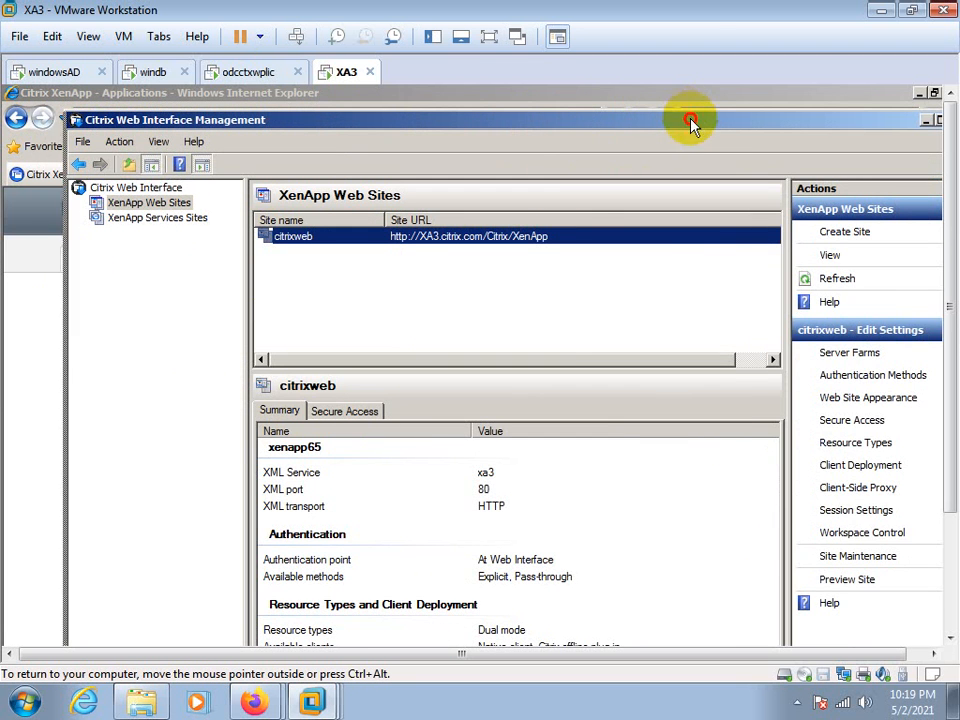
{"action": "left_click_drag", "start_coordinate": [692, 120], "coordinate": [495, 122]}
{"action": "left_click", "coordinate": [650, 358]}
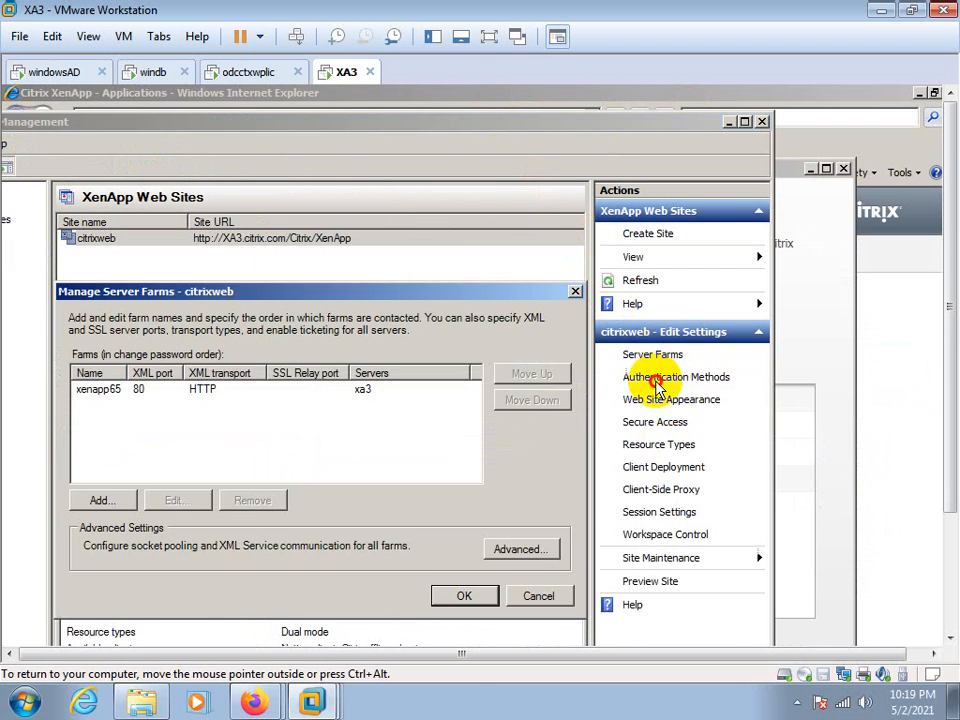
{"action": "left_click", "coordinate": [534, 593]}
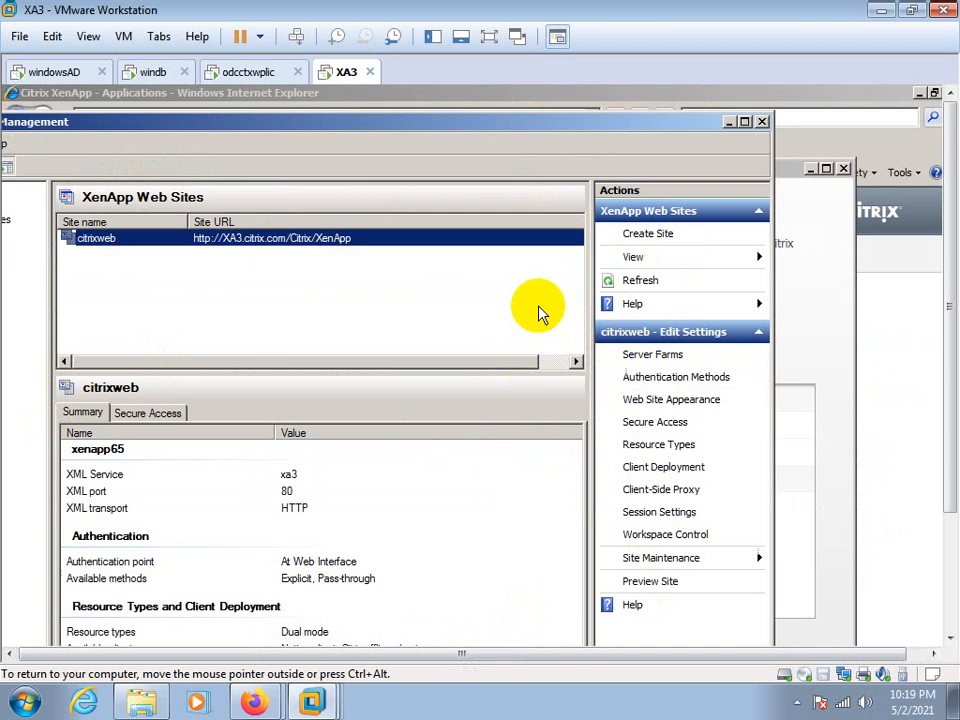
Minimize the Web Interface Management console and close the Citrix XenApp Server Role Manager
{"action": "left_click_drag", "start_coordinate": [501, 124], "coordinate": [676, 165]}
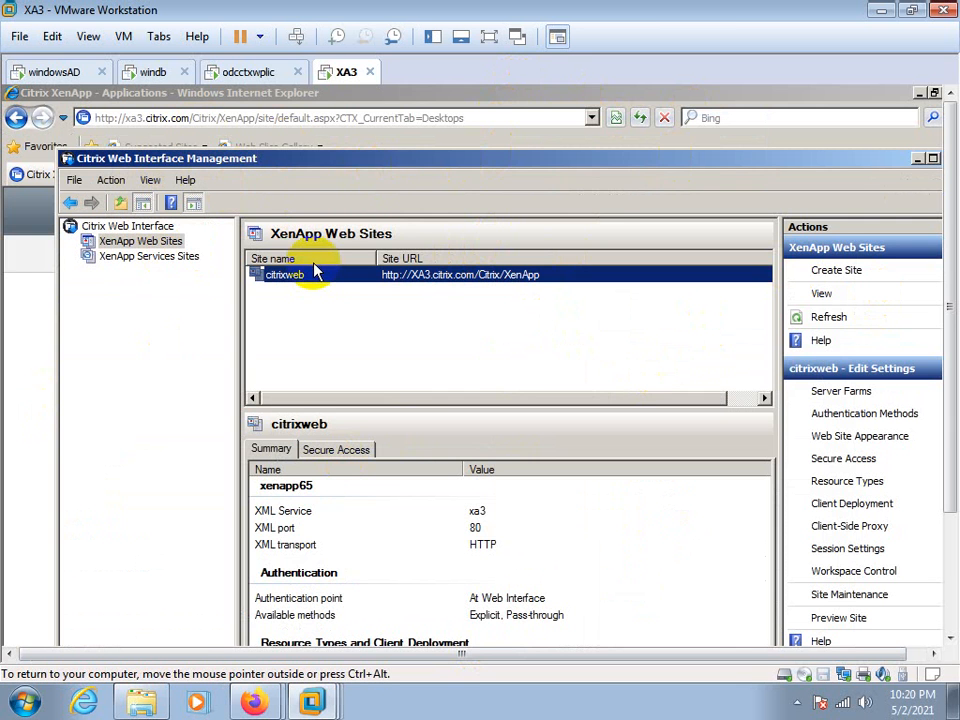
{"action": "left_click_drag", "start_coordinate": [690, 157], "coordinate": [575, 161]}
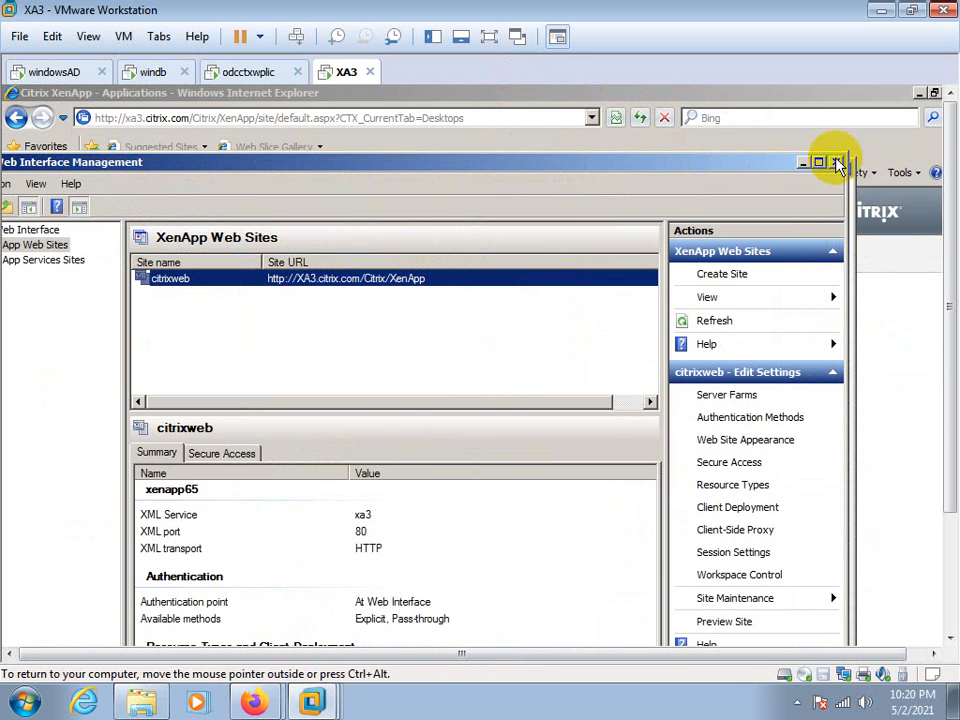
{"action": "left_click", "coordinate": [800, 164]}
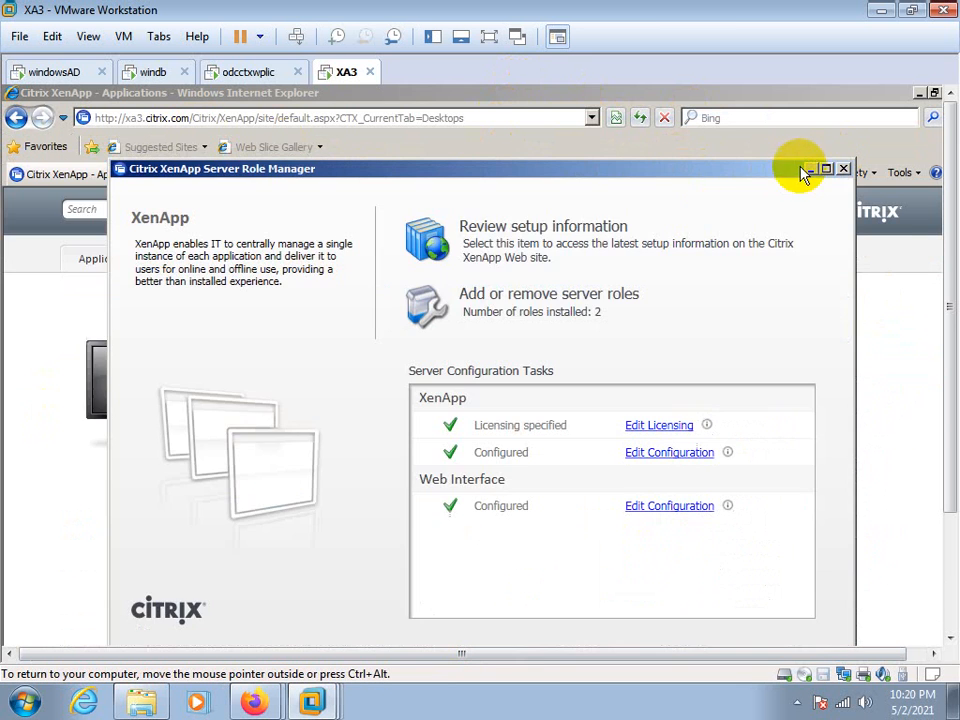
{"action": "left_click", "coordinate": [843, 169]}
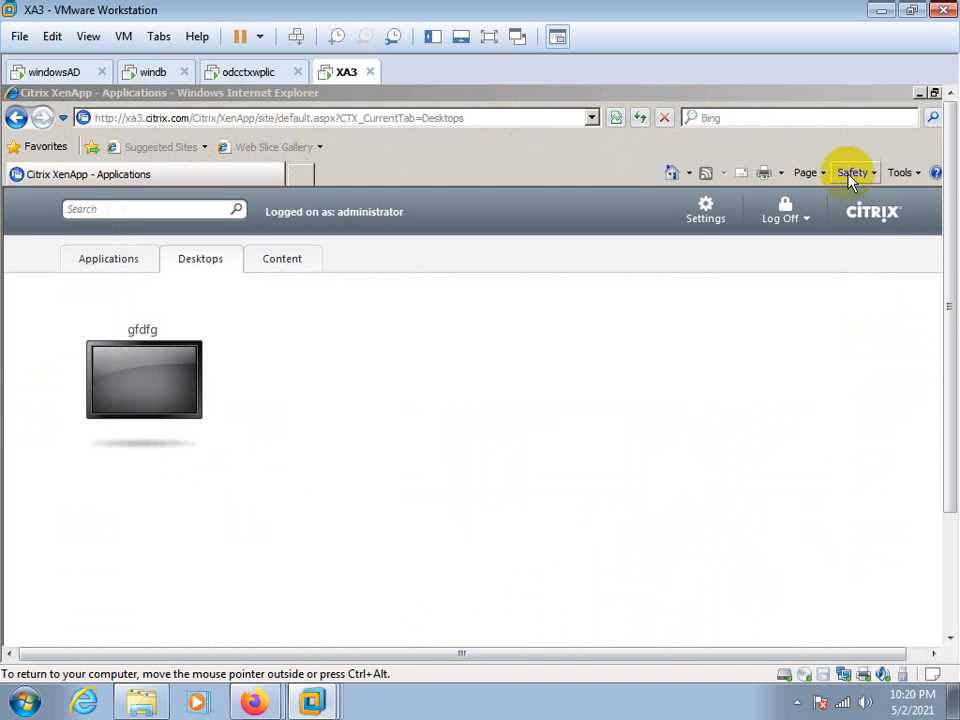
Select the XenApp site's address in the browser and return to its published applications
{"action": "left_click_drag", "start_coordinate": [950, 305], "coordinate": [949, 424]}
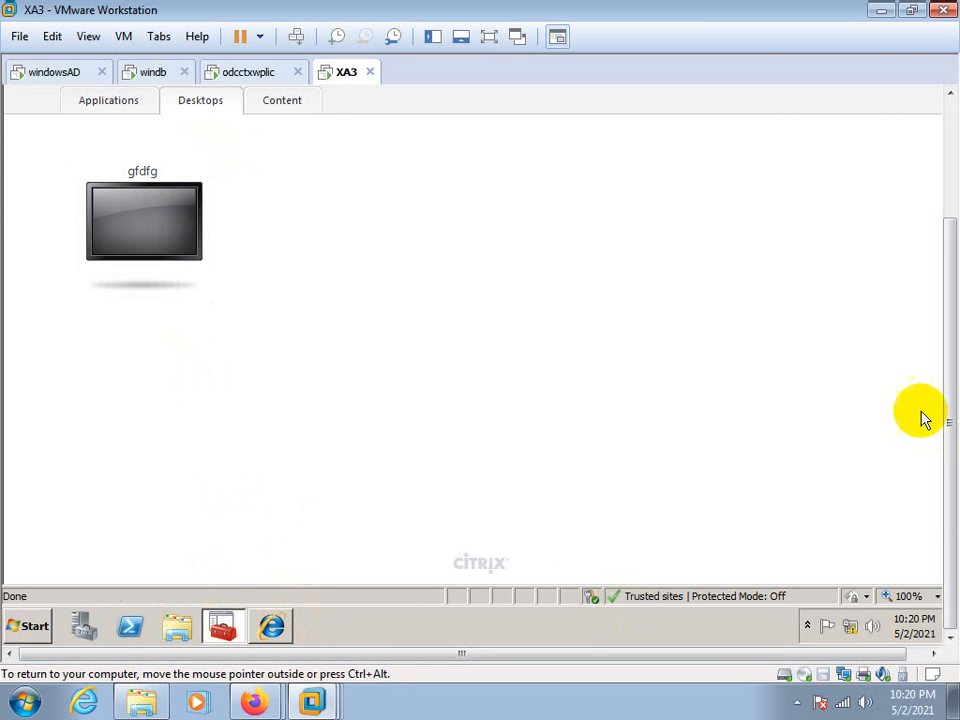
{"action": "left_click_drag", "start_coordinate": [951, 513], "coordinate": [948, 376]}
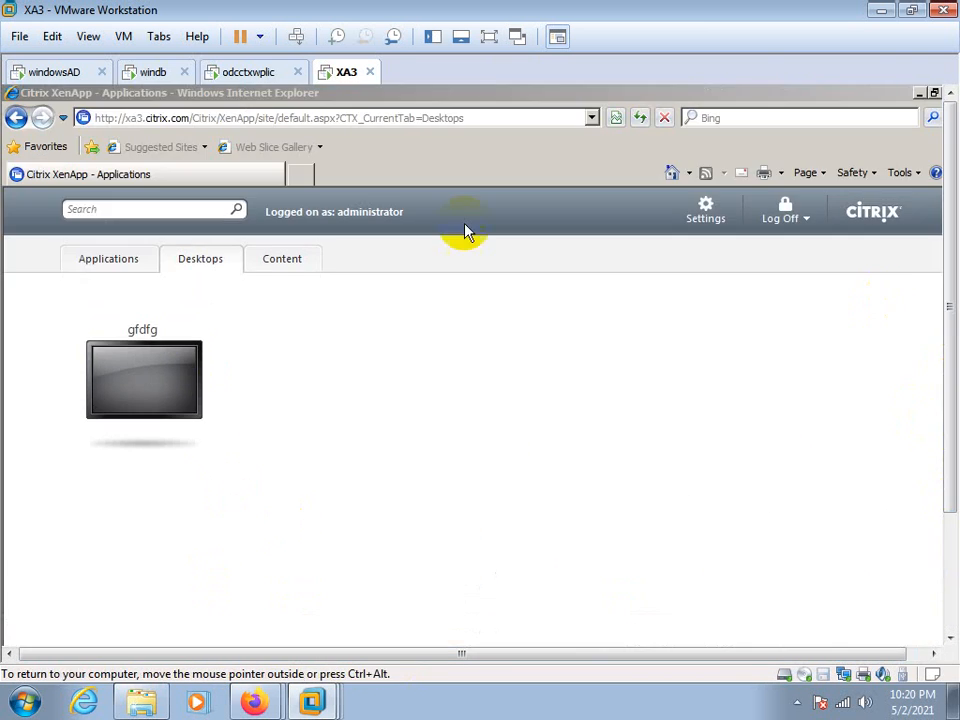
{"action": "left_click", "coordinate": [235, 118]}
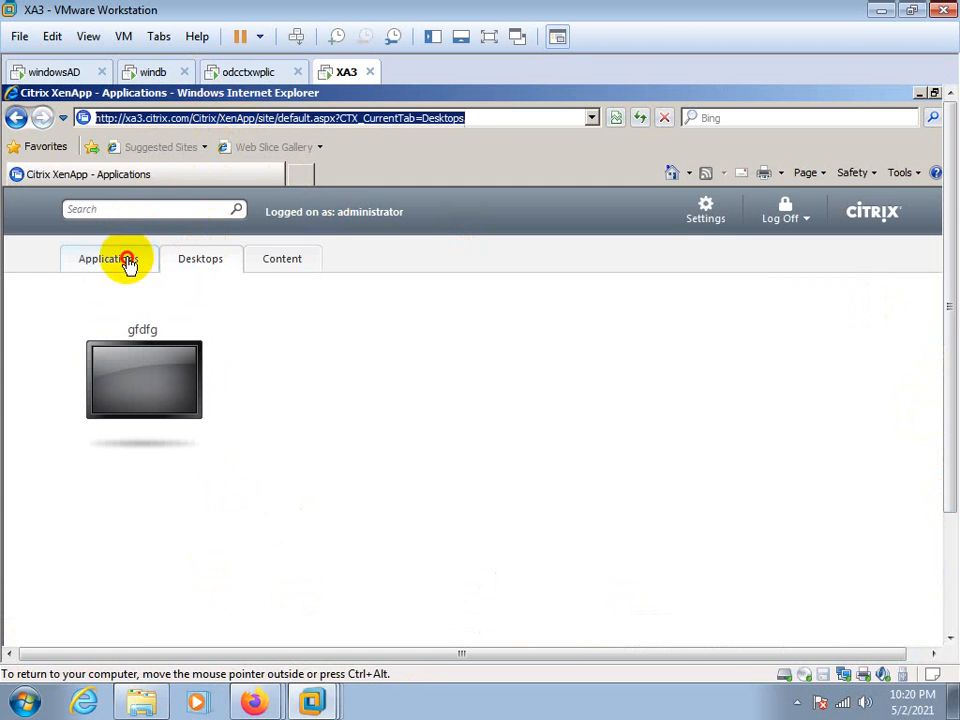
{"action": "left_click", "coordinate": [128, 259]}
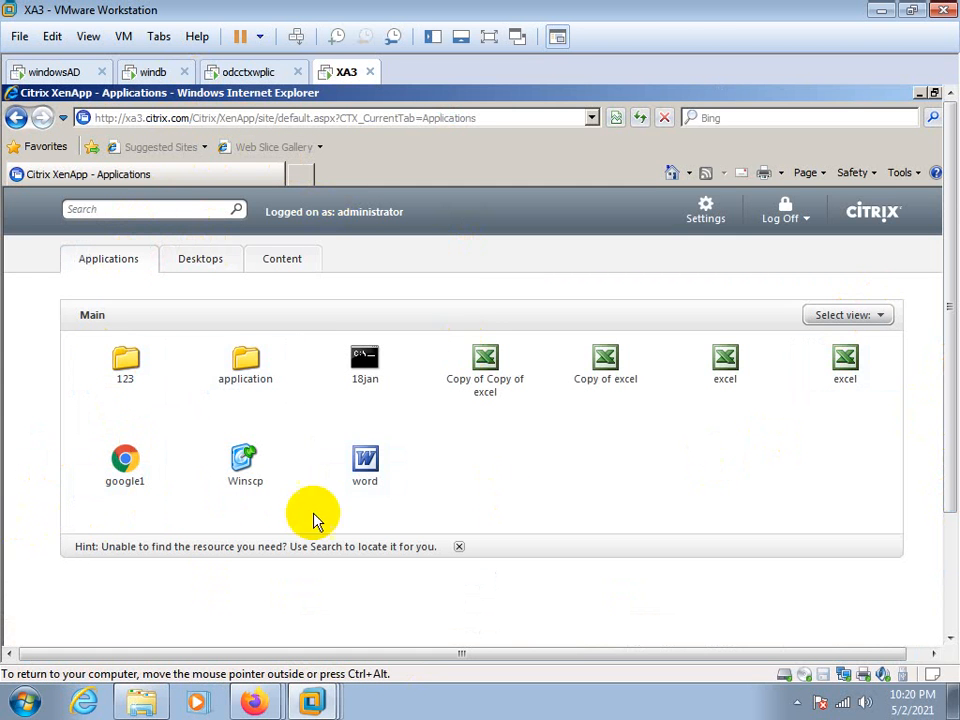